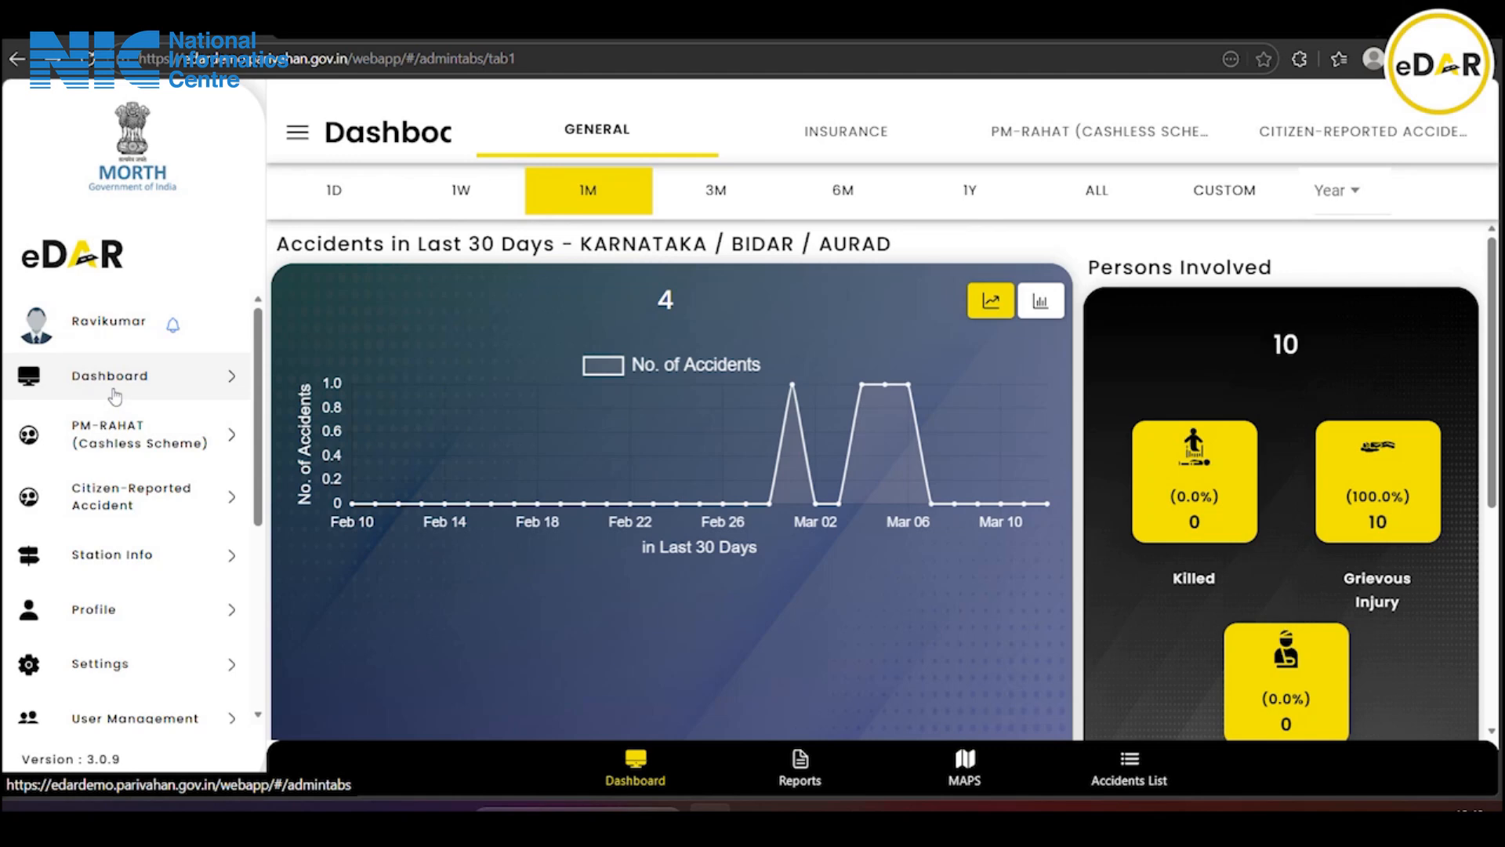
Show the completed accidents in the Accidents List and scroll down to accident 0003
left_click(115, 397)
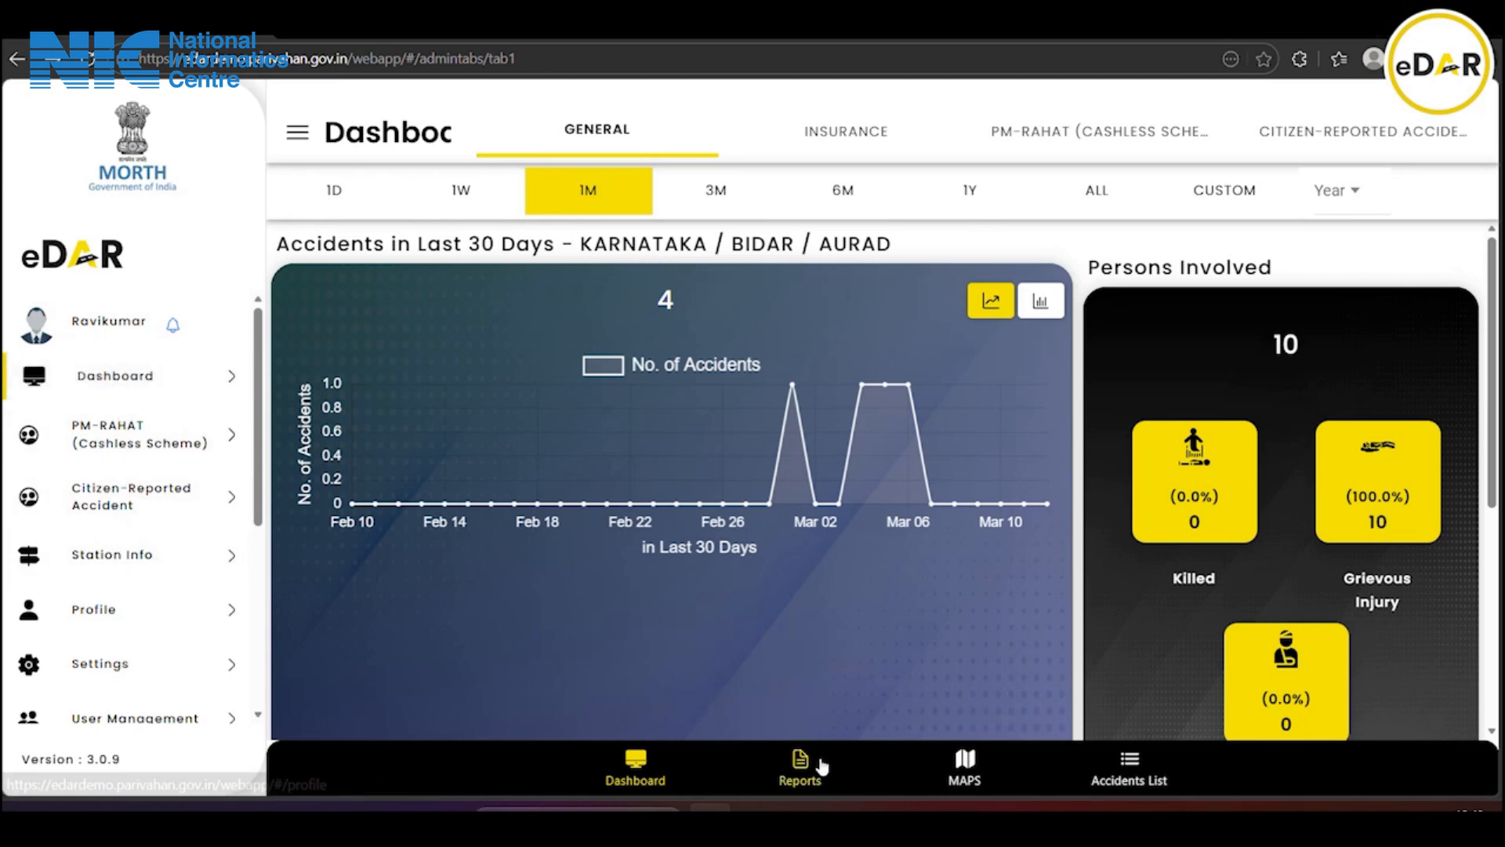
left_click(1137, 776)
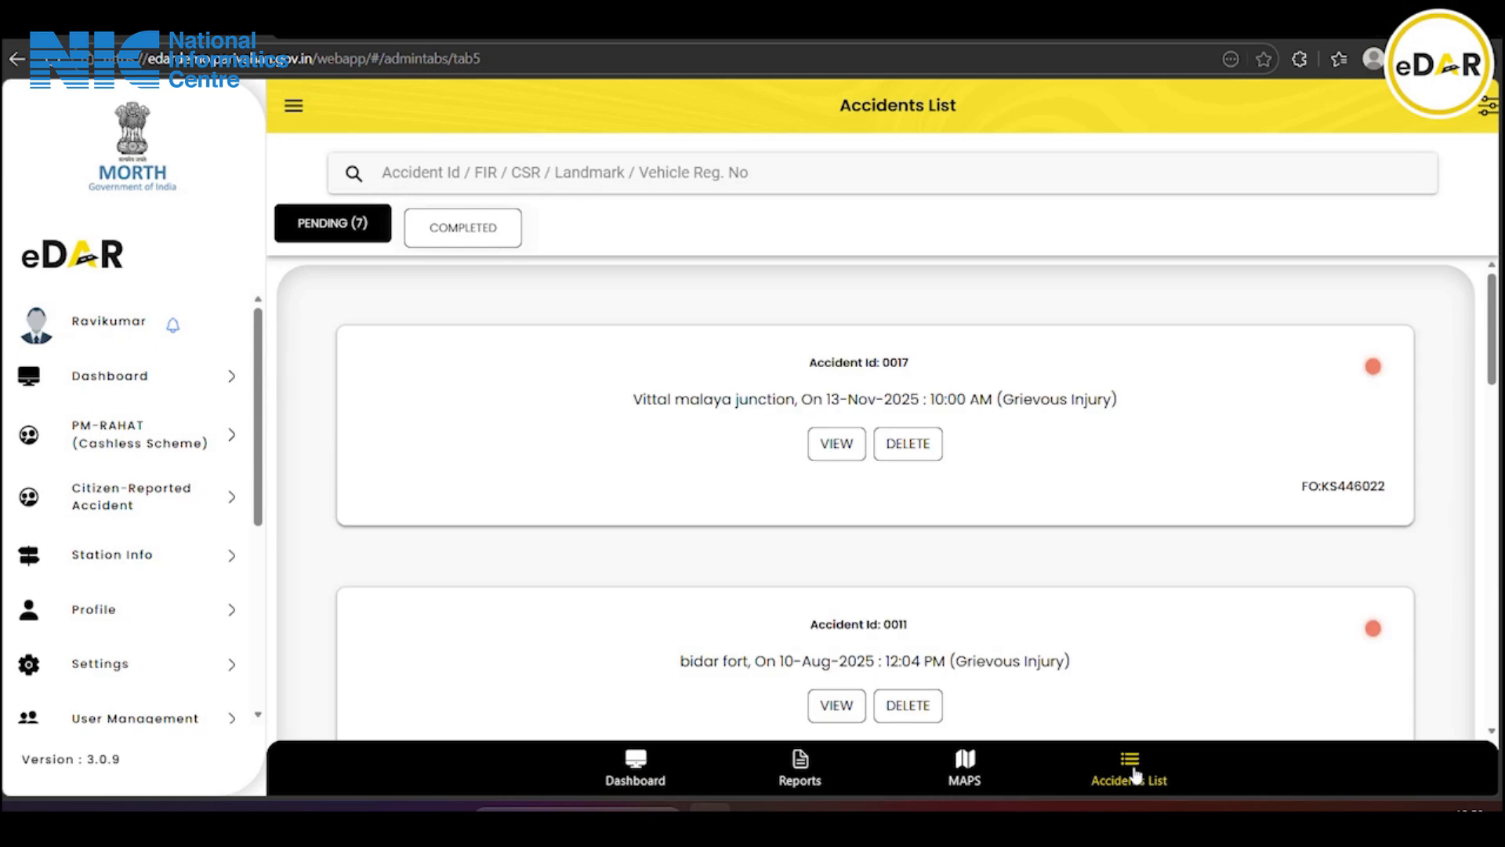
left_click(438, 235)
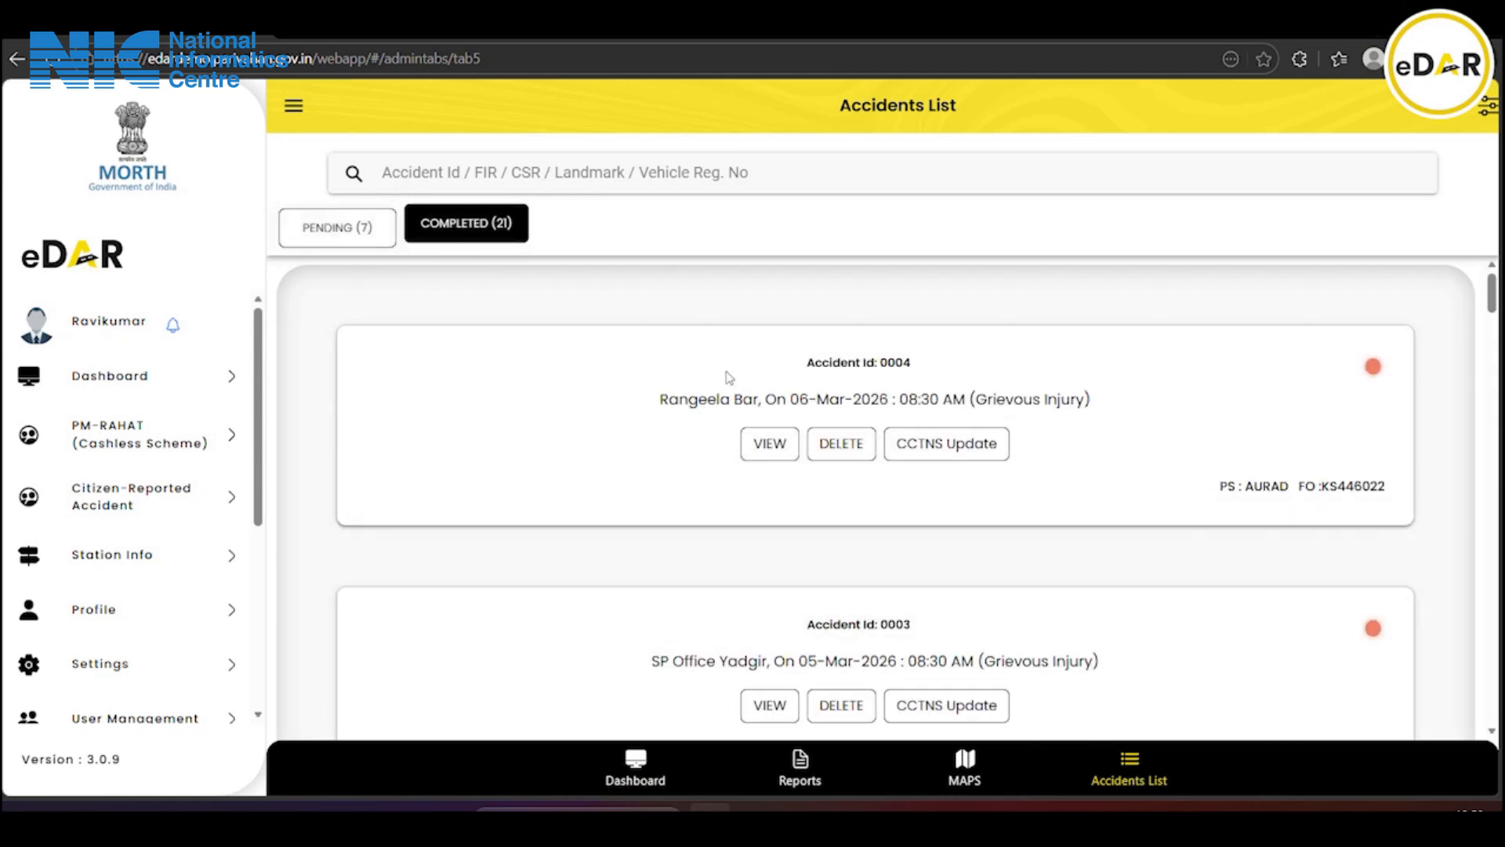
scroll(796, 424, "down", 4)
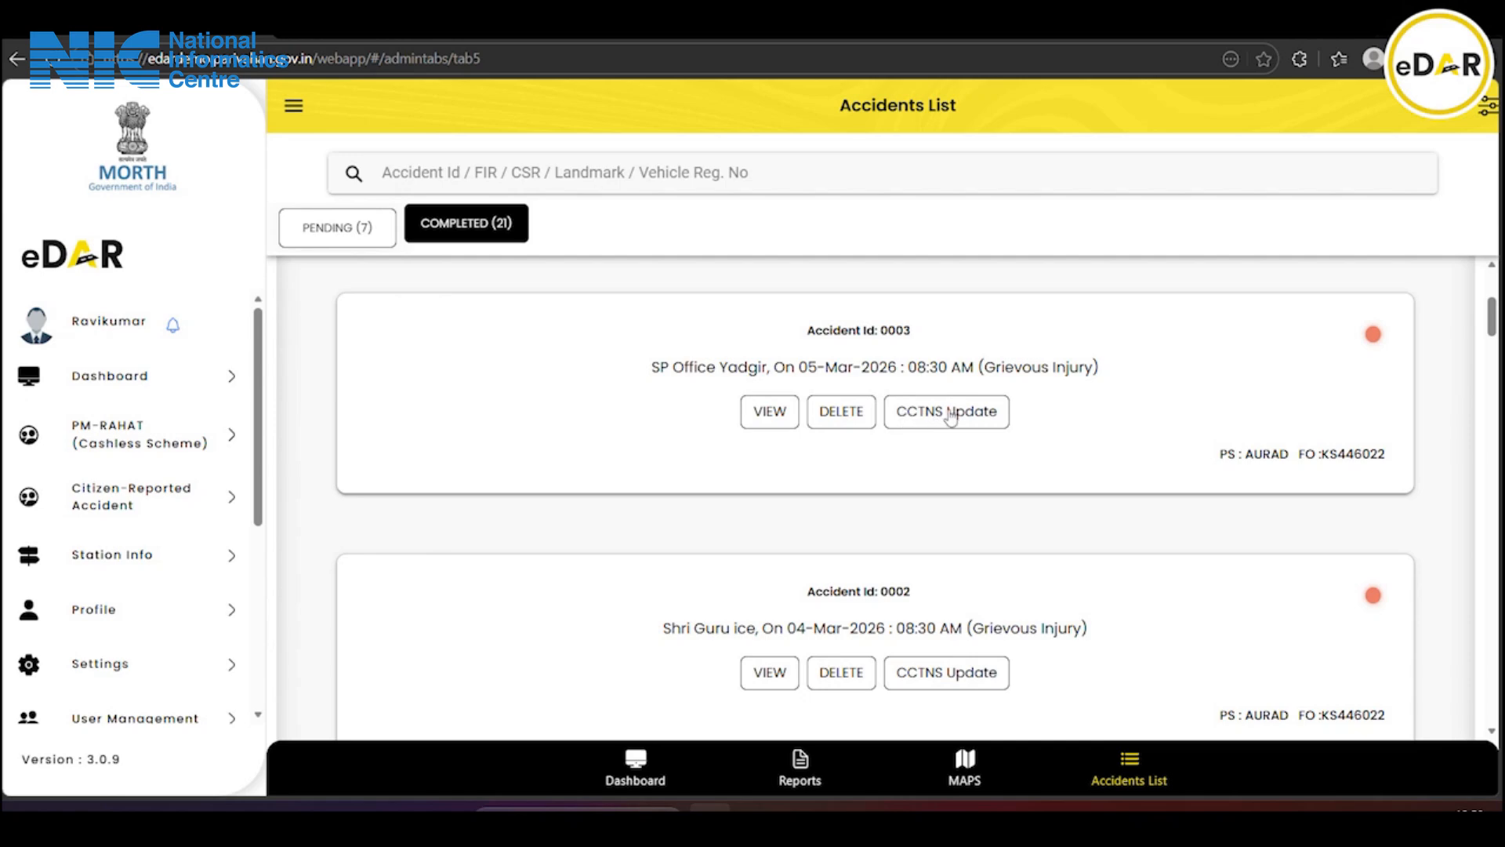
View the Accident Details page for accident 0003
left_click(772, 413)
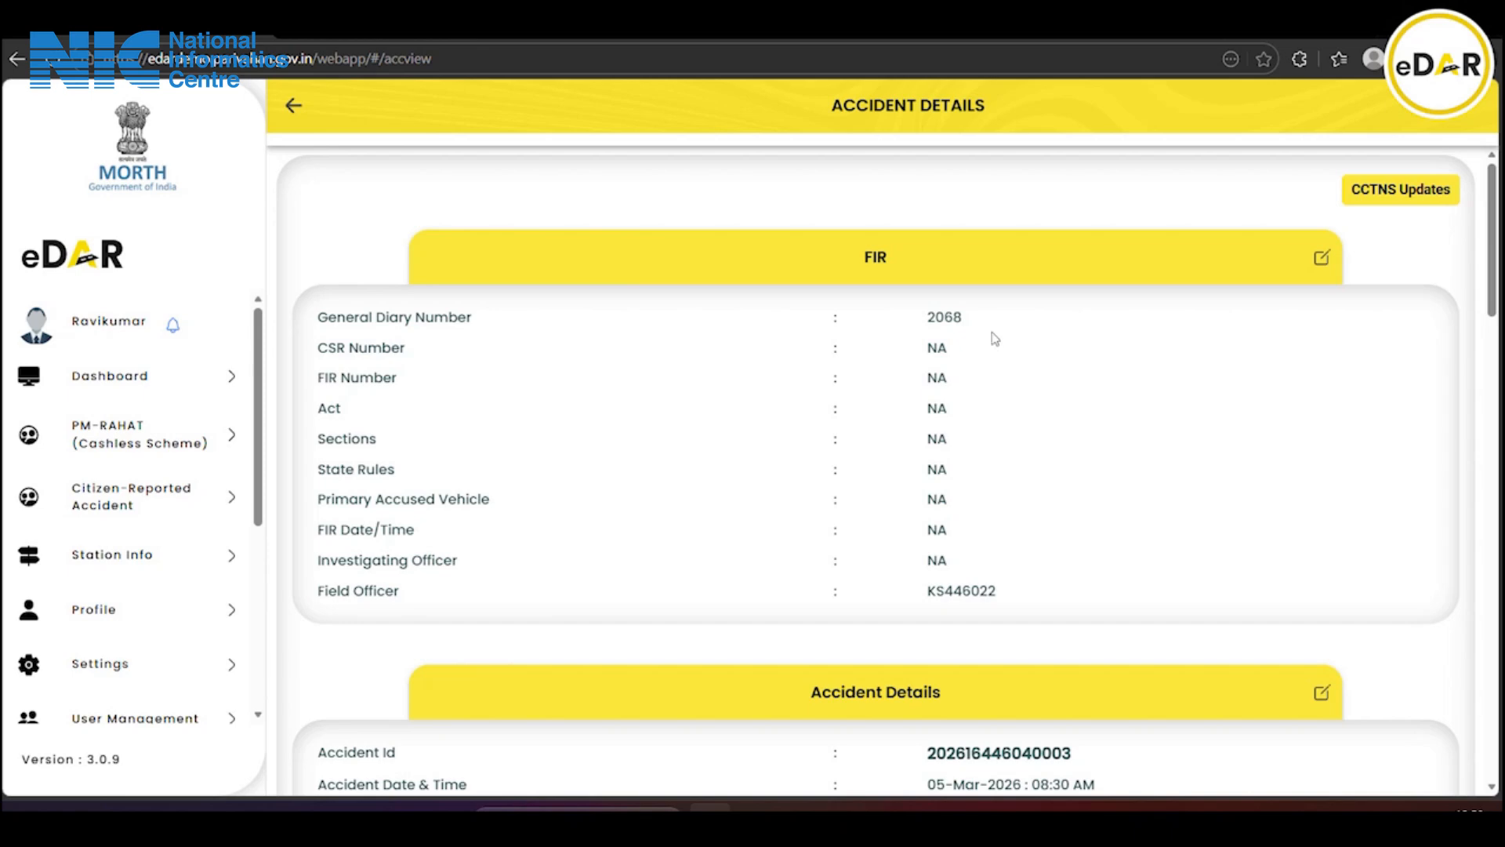
Edit the FIR information, entering CSR Number 2026 and FIR Number 05/2026
left_click(1322, 260)
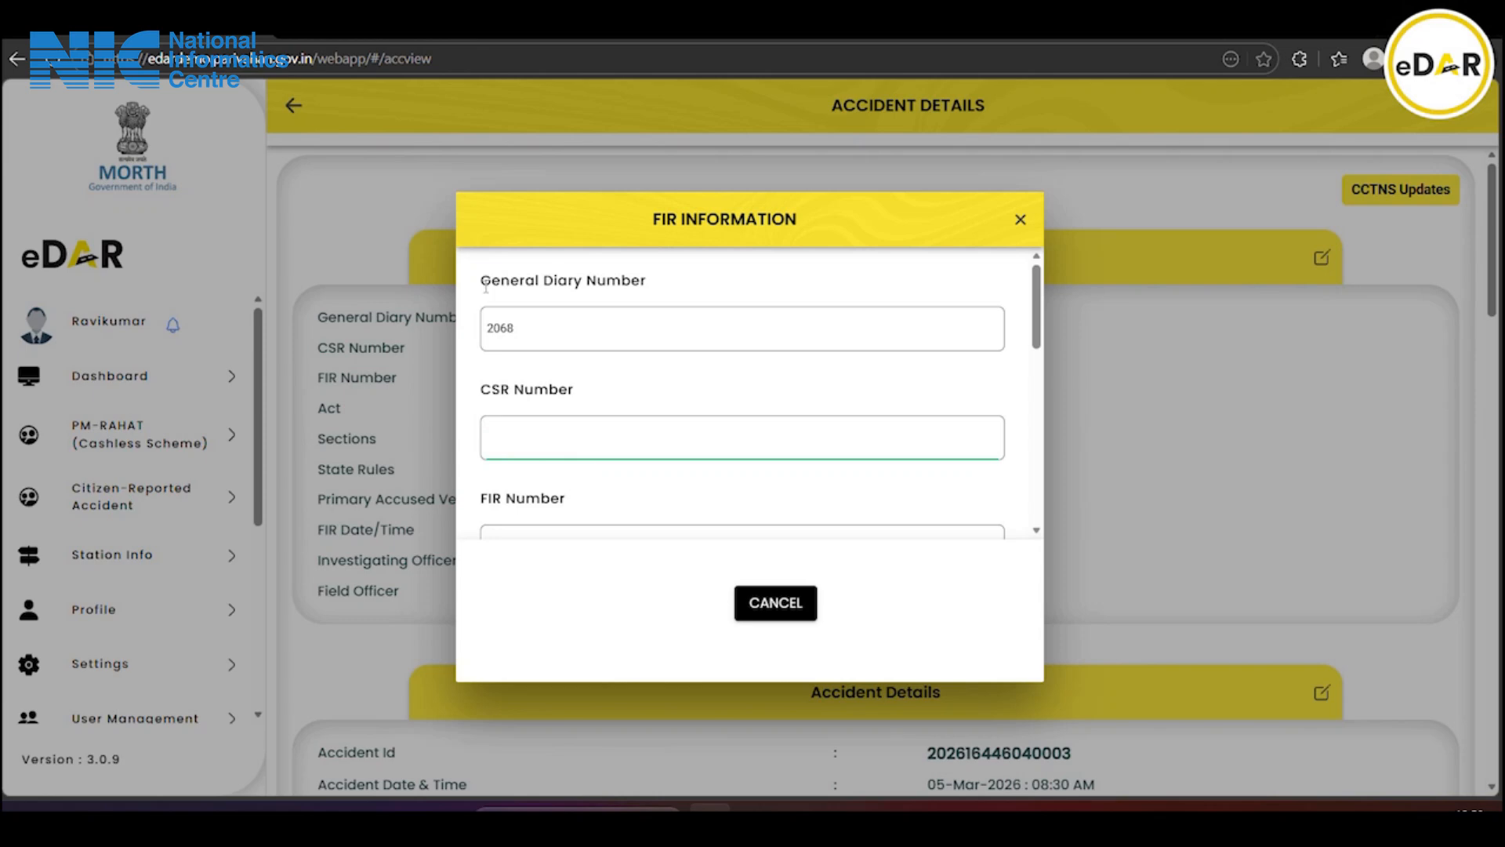
left_click(574, 321)
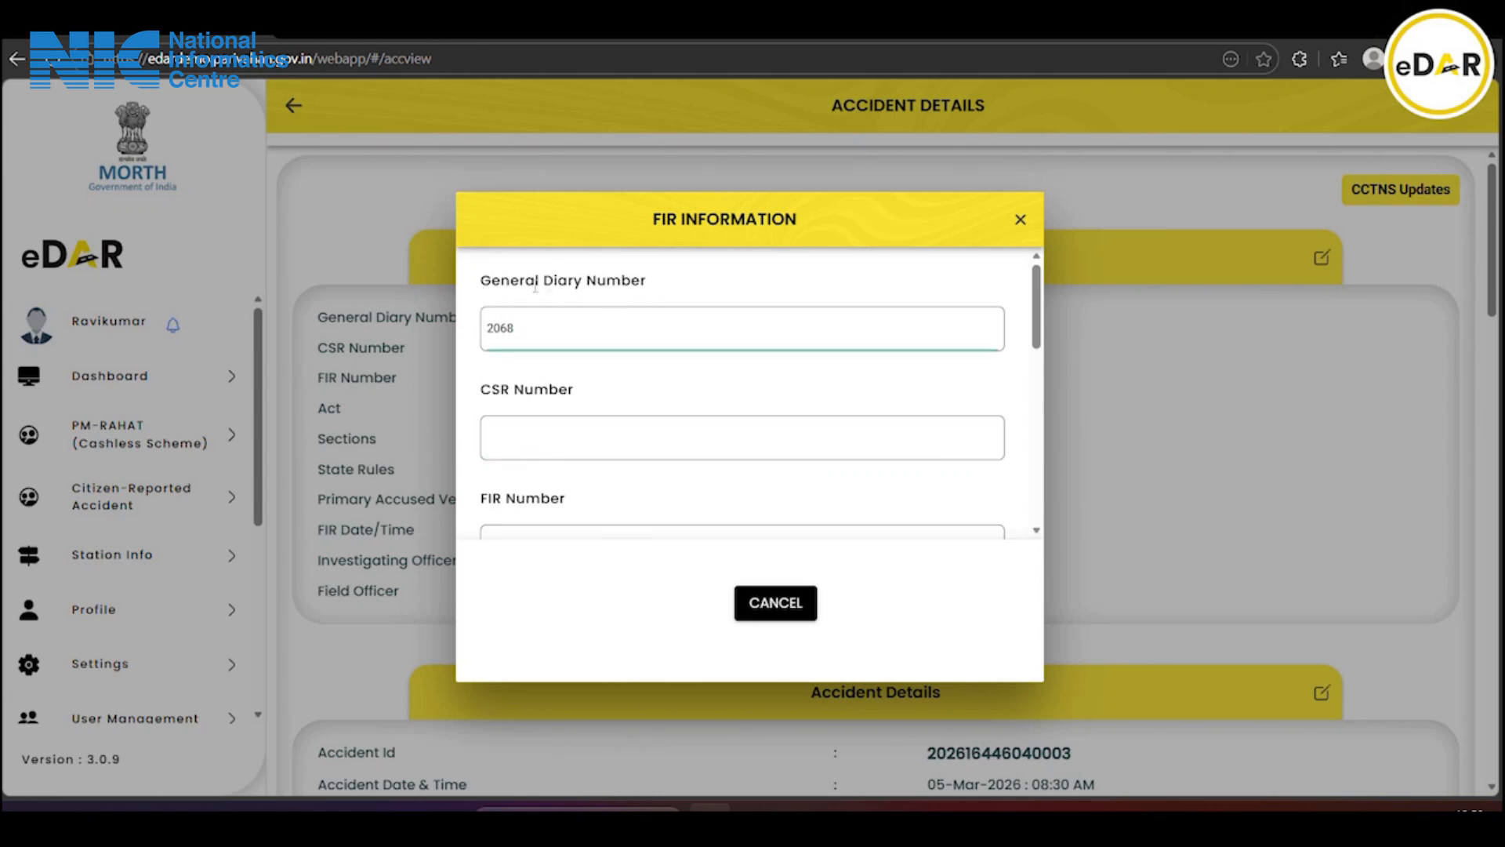
left_click(558, 433)
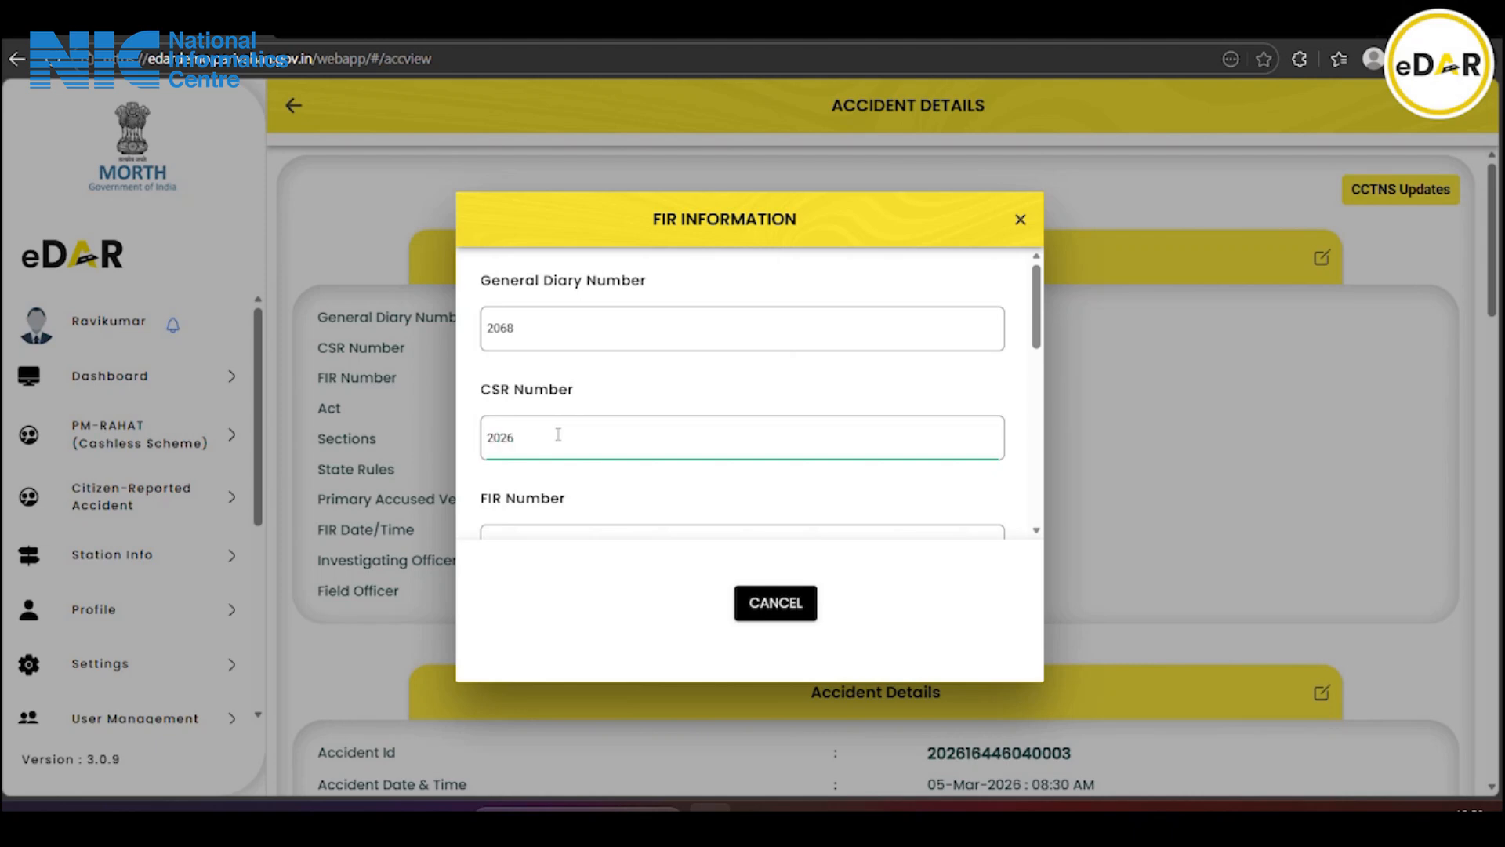
scroll(558, 434, "down", 1)
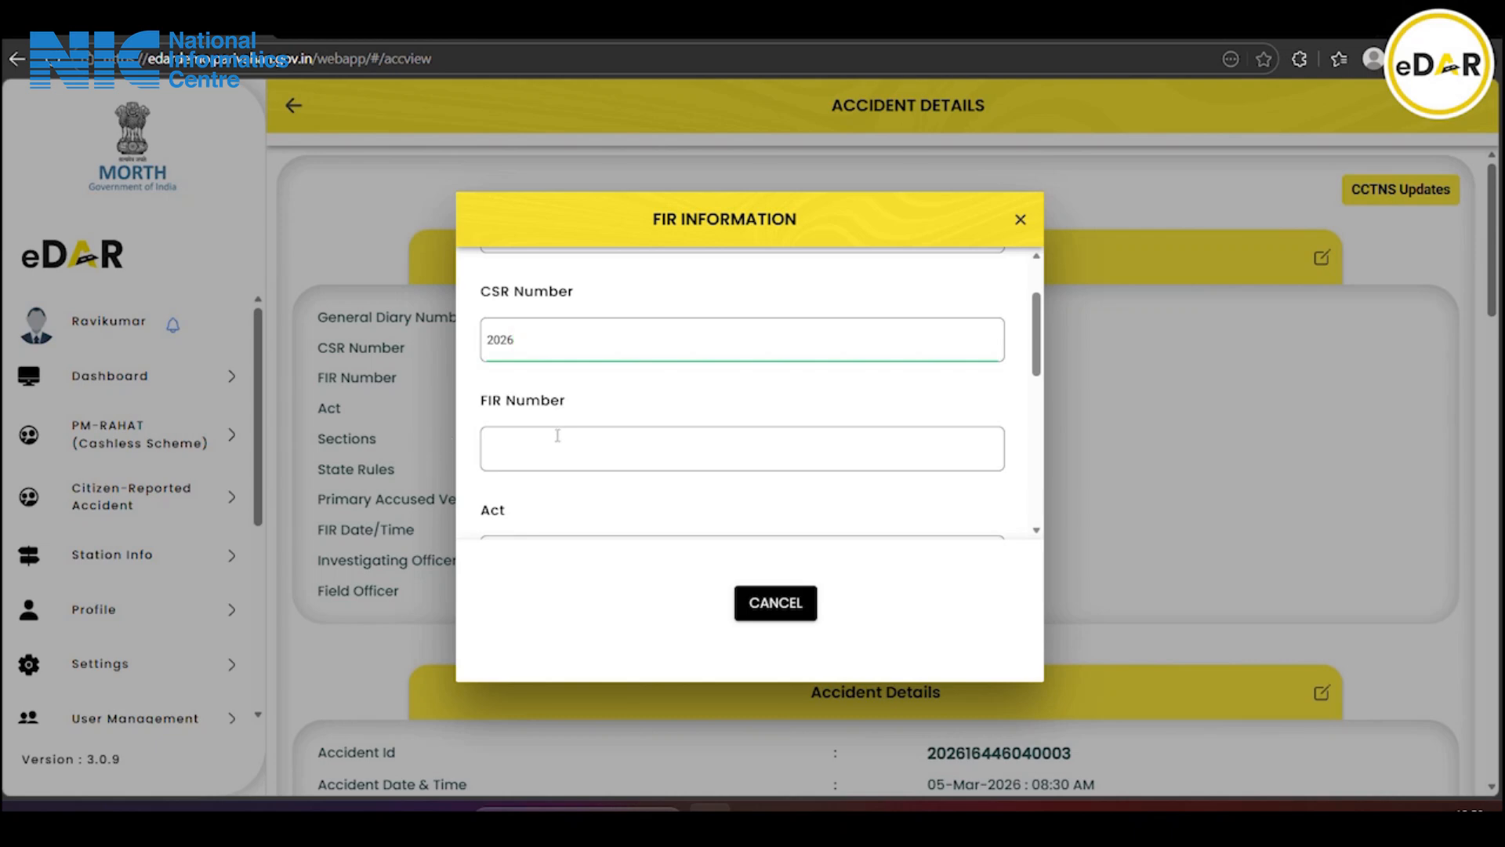
left_click(526, 439)
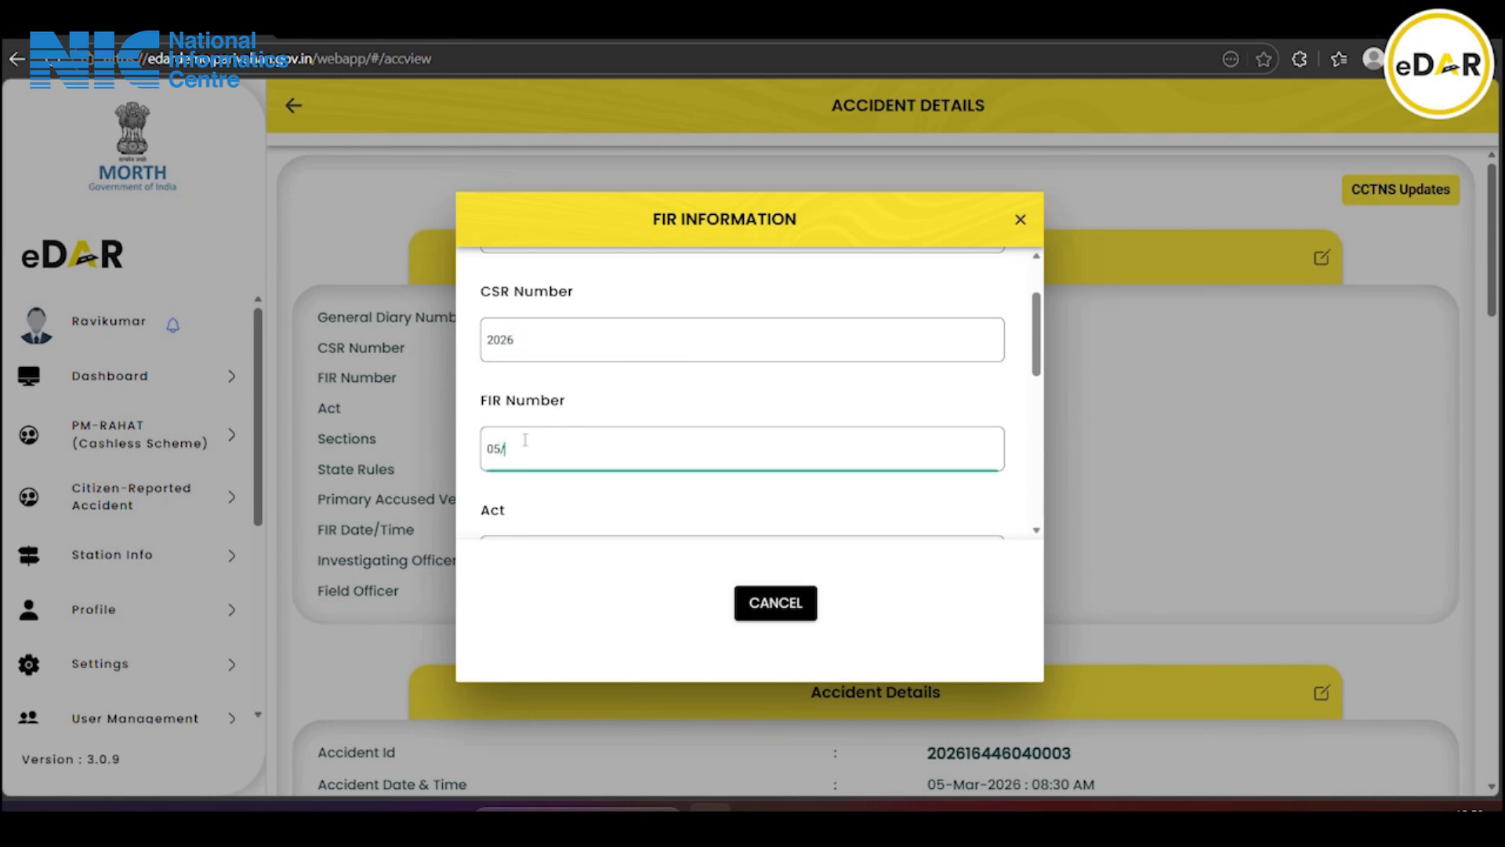
scroll(525, 439, "down", 2)
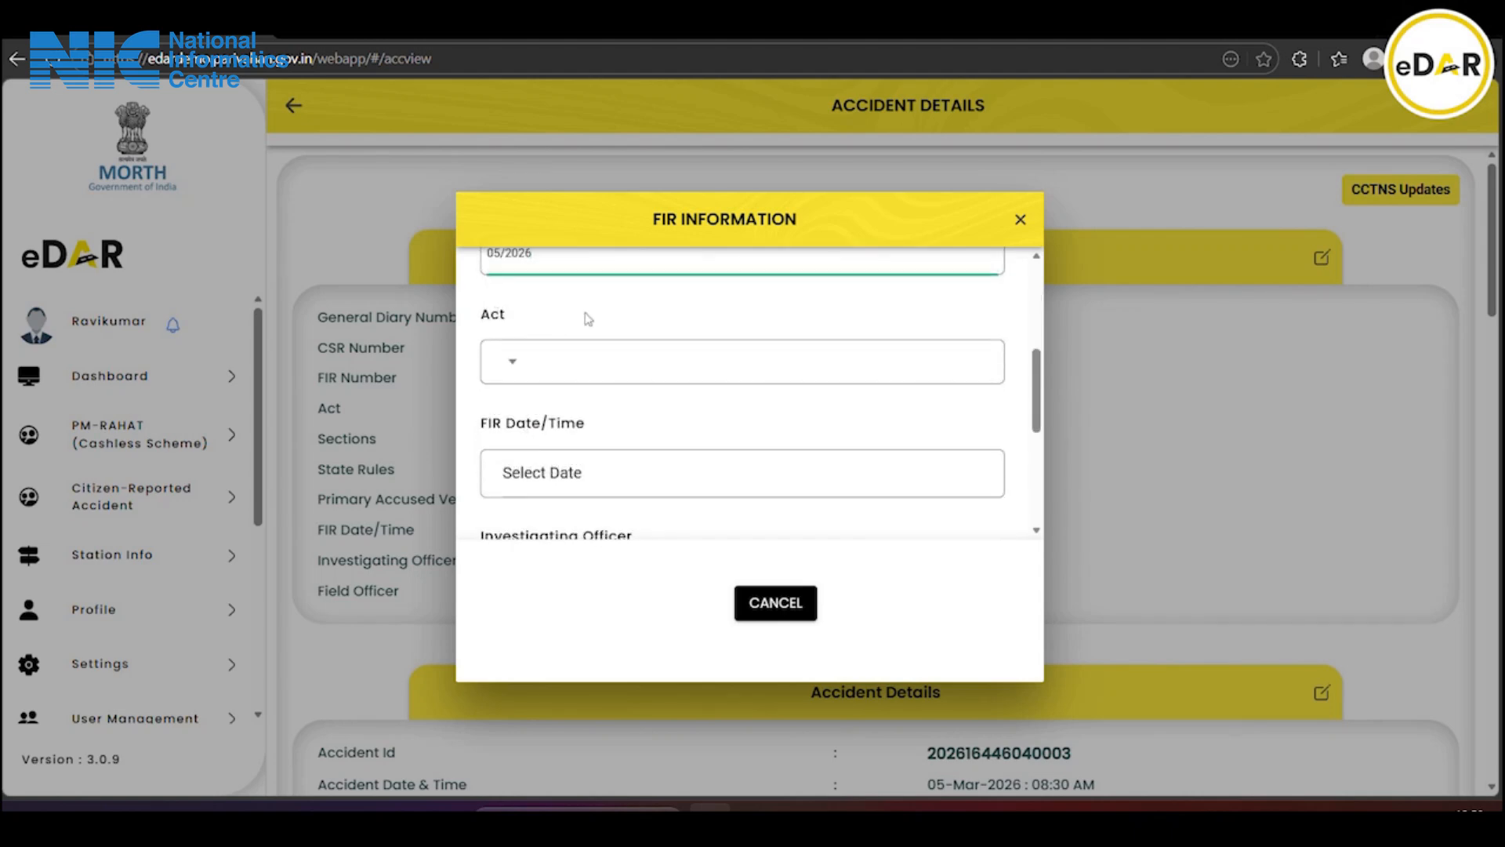
Select the Acts Indian Penal Code, 1860 and Motor Vehicles Act, 1988
left_click(571, 356)
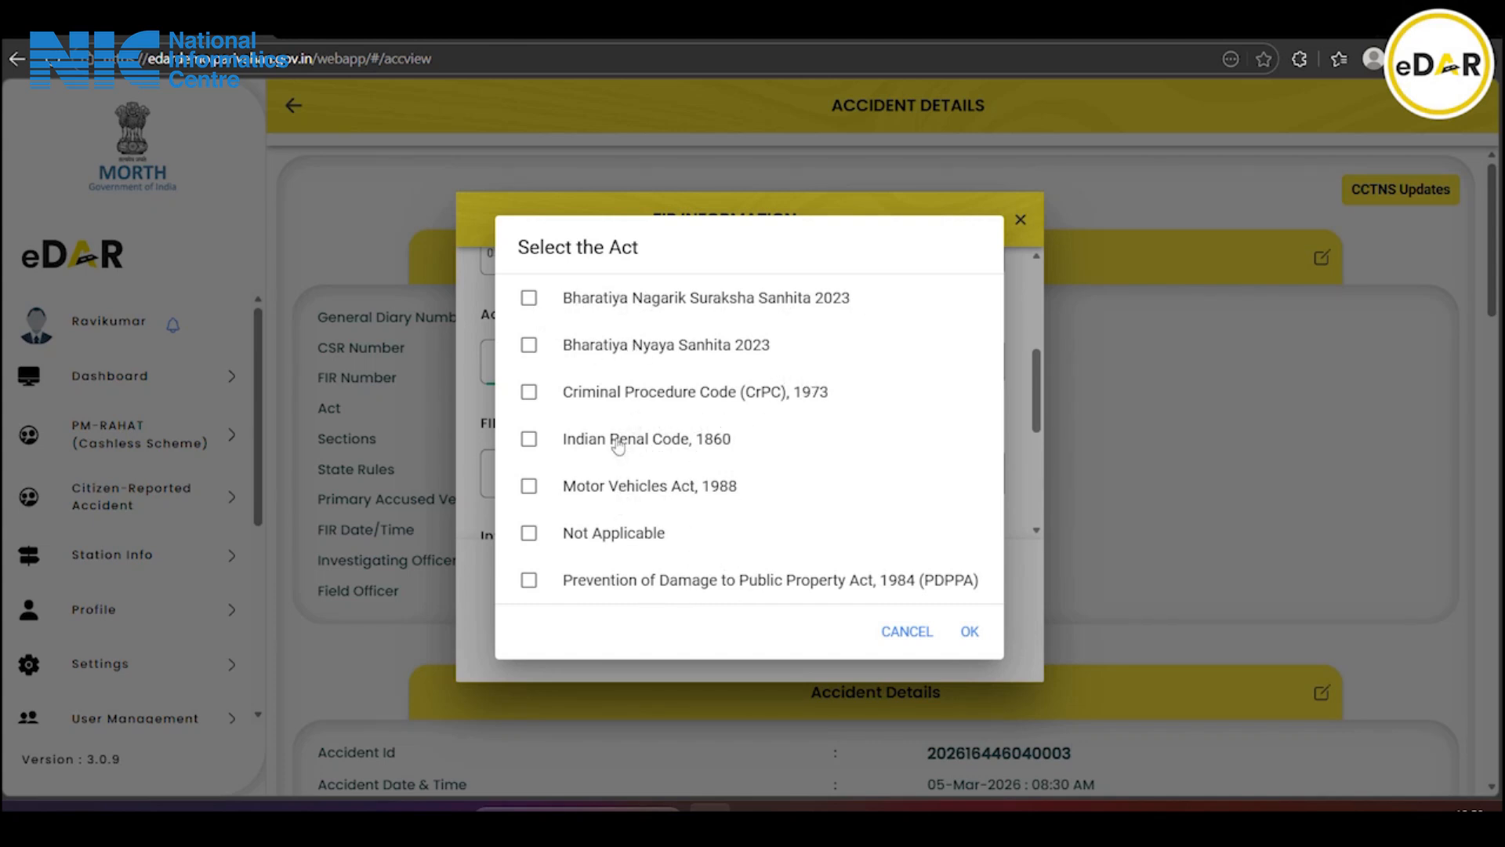
left_click(633, 485)
left_click(971, 631)
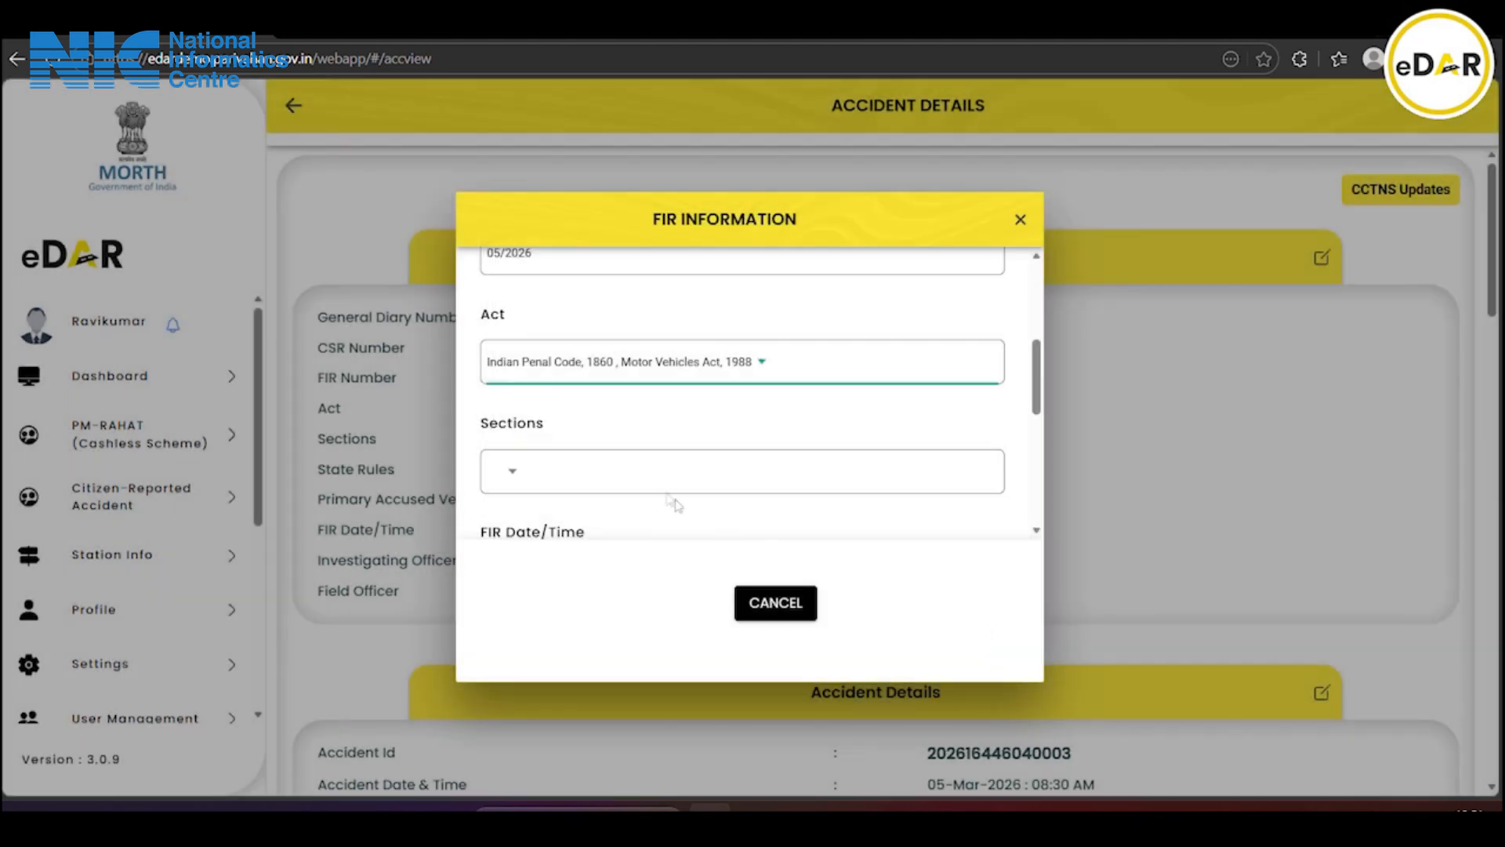
Select Sections 337 and 338 for the FIR
left_click(566, 385)
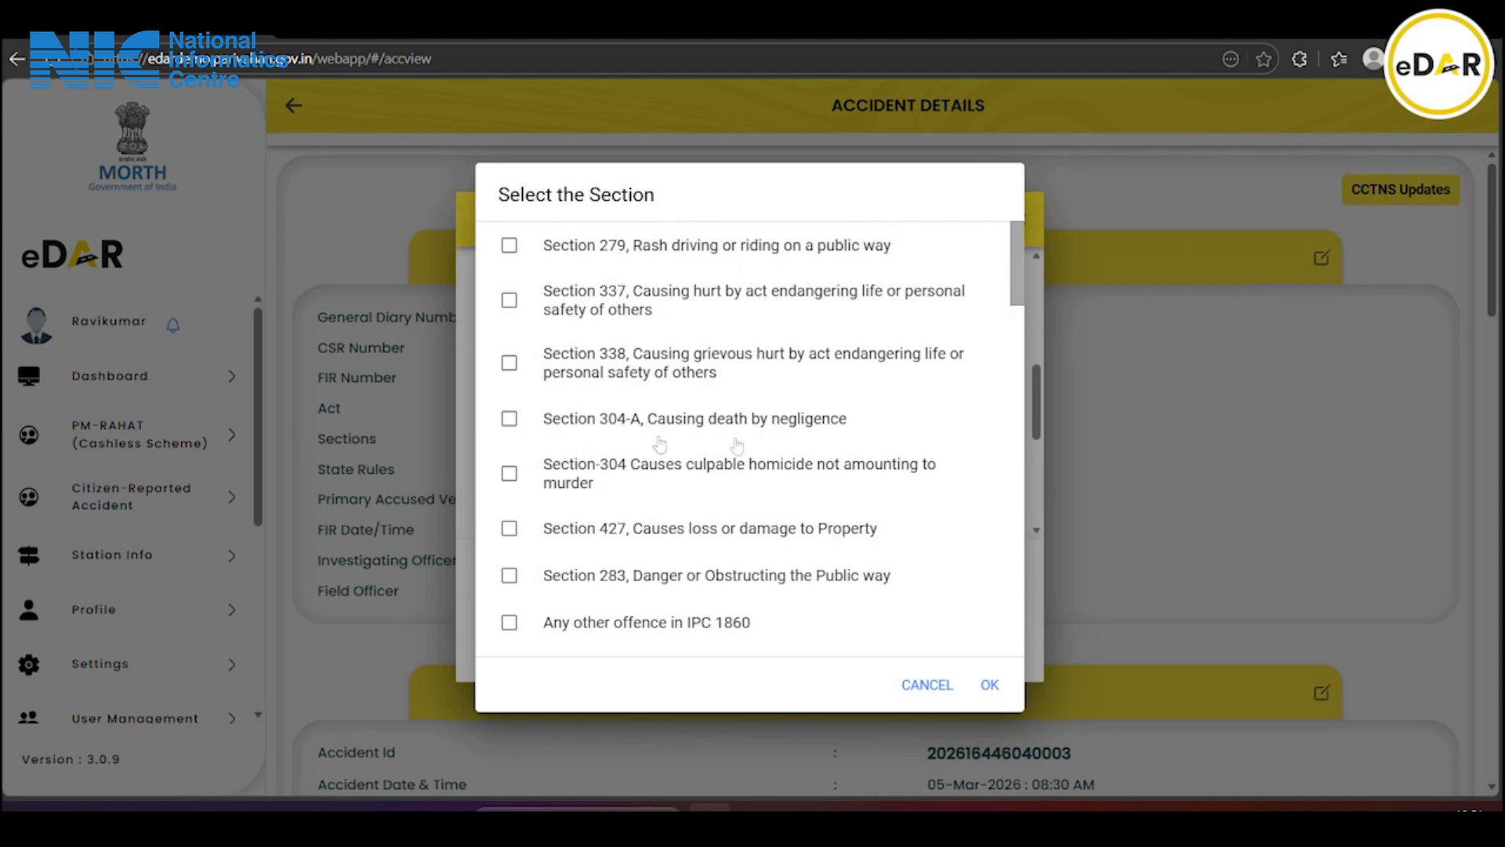
left_click(558, 365)
left_click(571, 307)
left_click(990, 684)
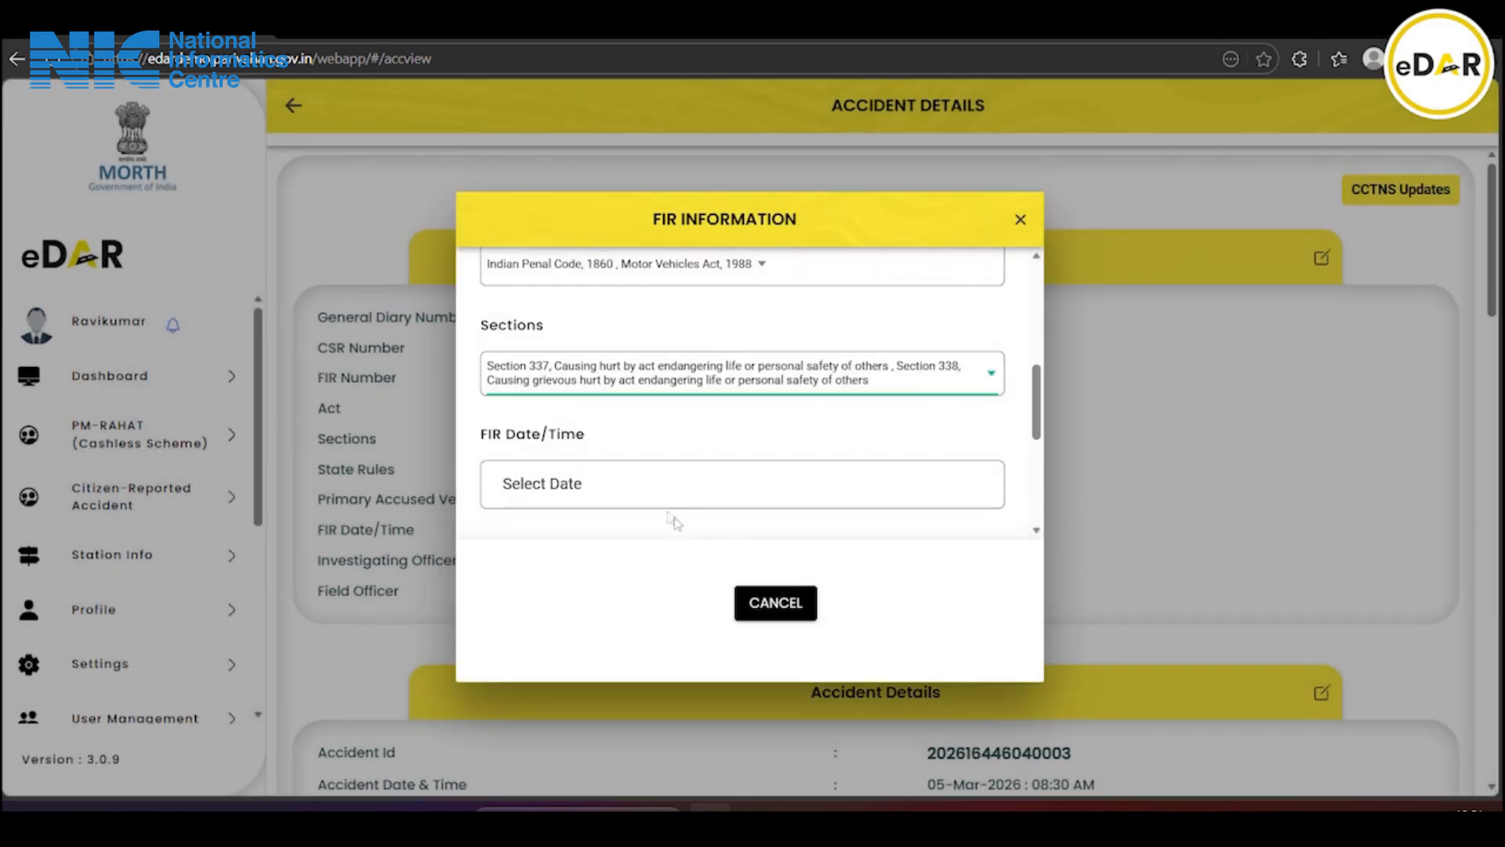
scroll(670, 519, "down", 1)
Set the FIR date/time to 06 Mar 2026 12:51 PM
left_click(588, 389)
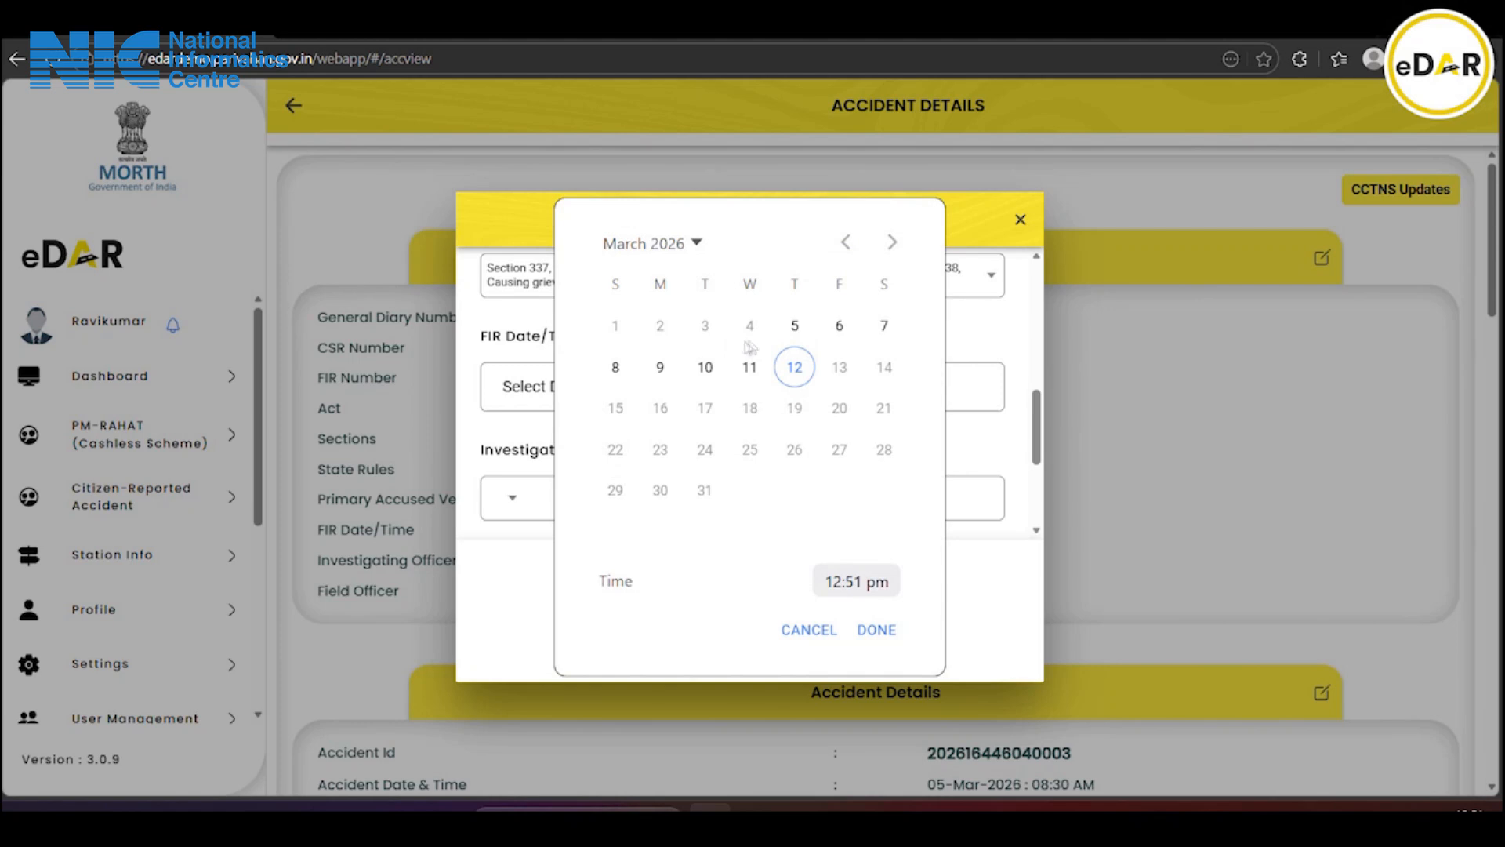
left_click(837, 327)
left_click(875, 629)
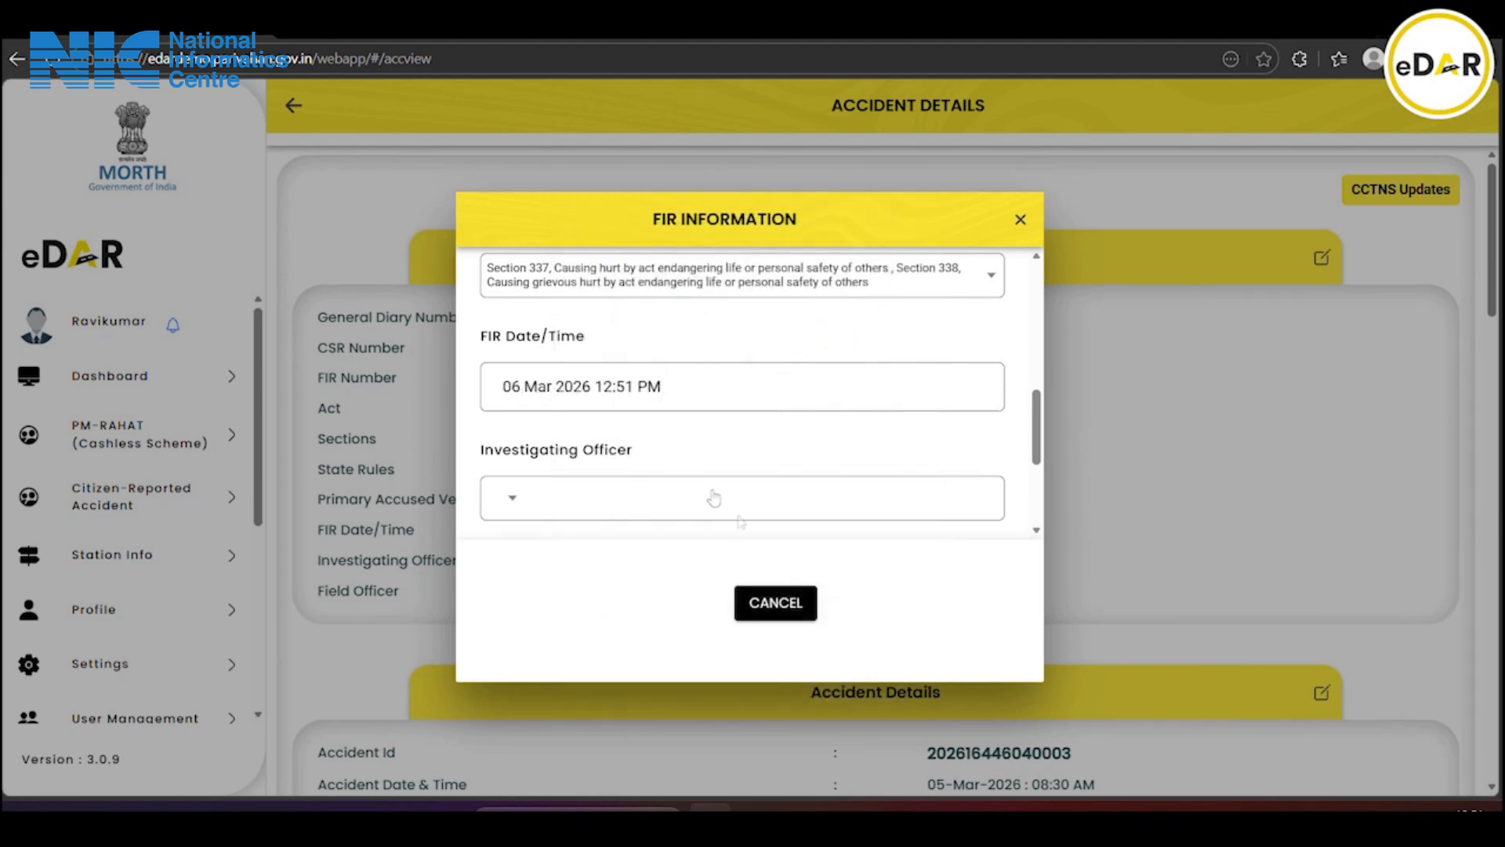
left_click(593, 504)
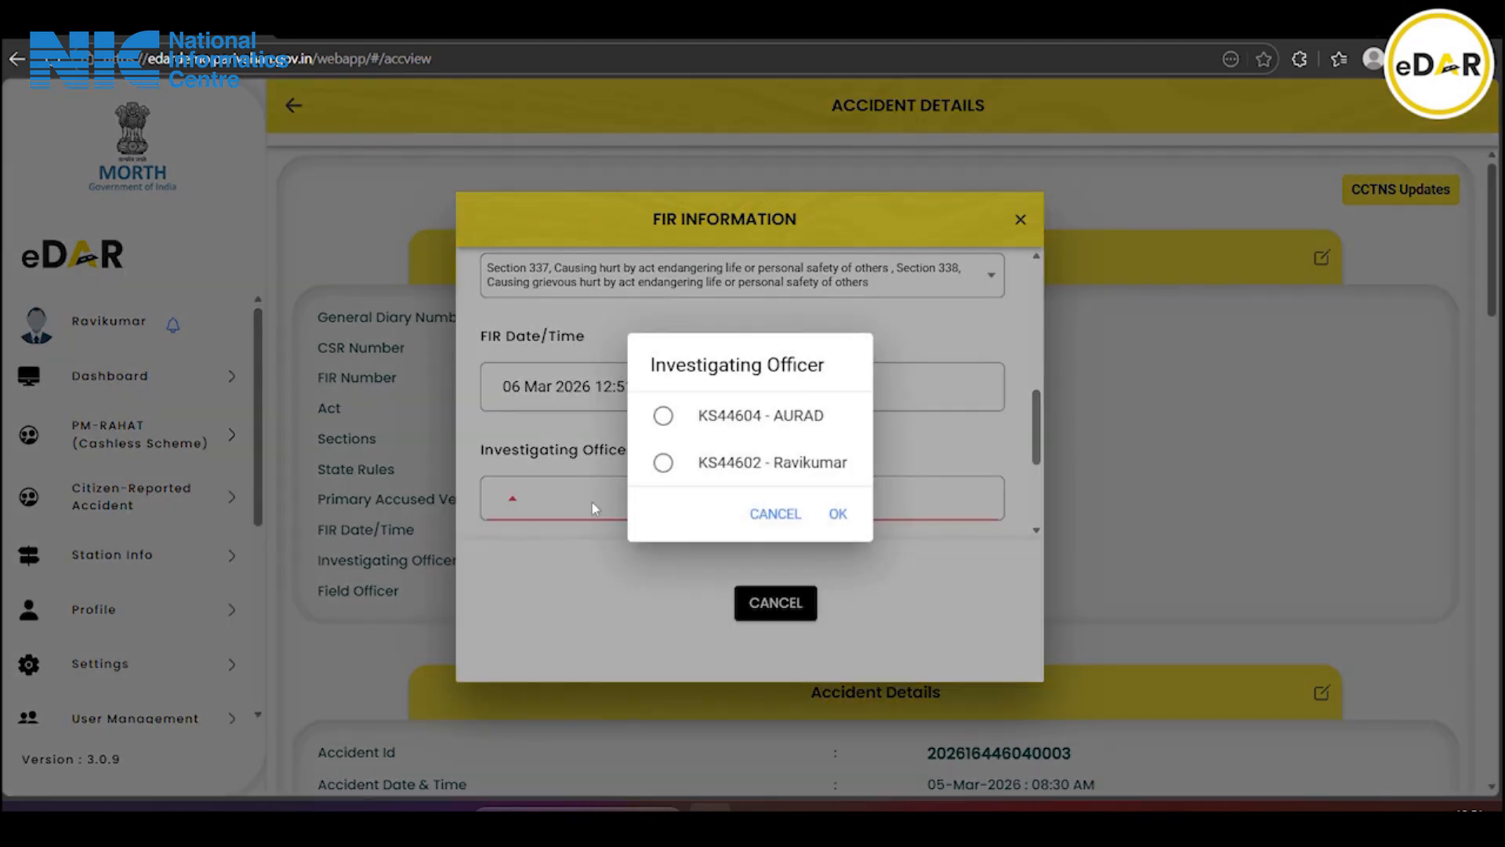
left_click(800, 465)
left_click(838, 513)
scroll(812, 478, "down", 3)
scroll(811, 478, "up", 1)
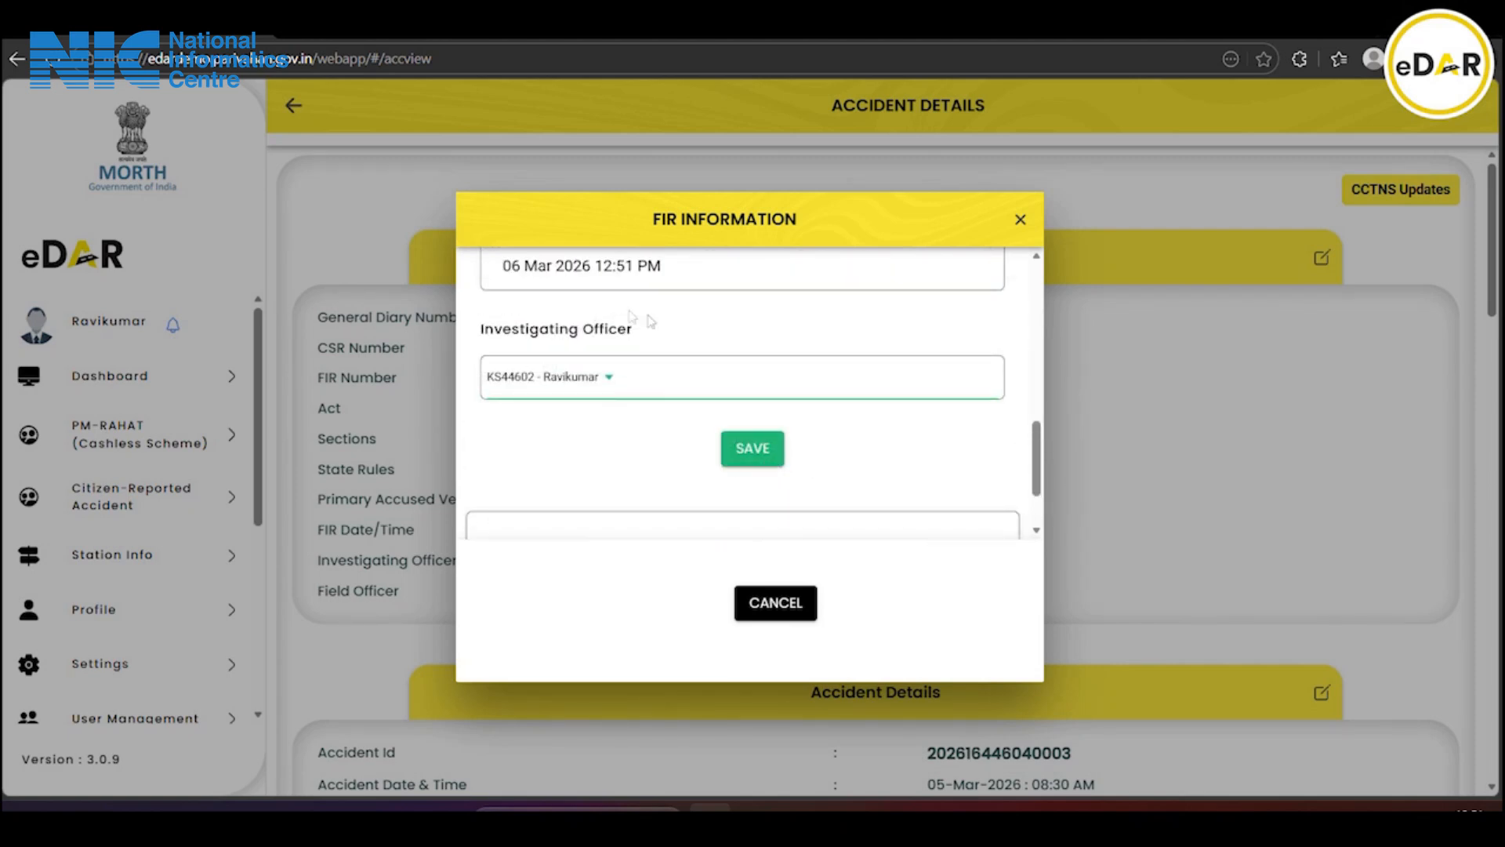
left_click(737, 451)
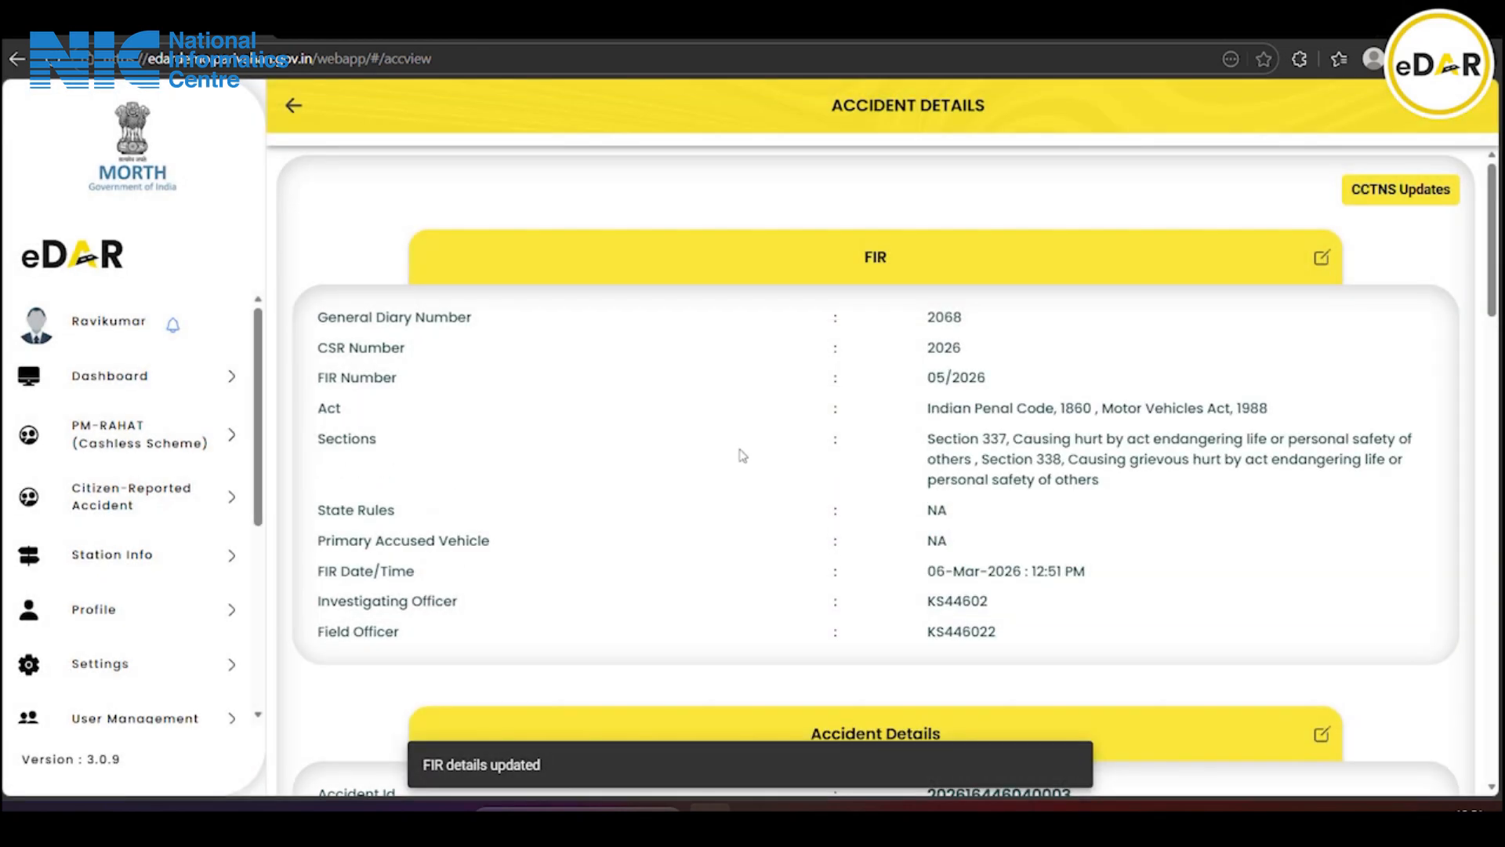
Go back to the Accidents List and bring up the Motor Vehicle Inspection form for accident 0003
scroll(975, 647, "down", 2)
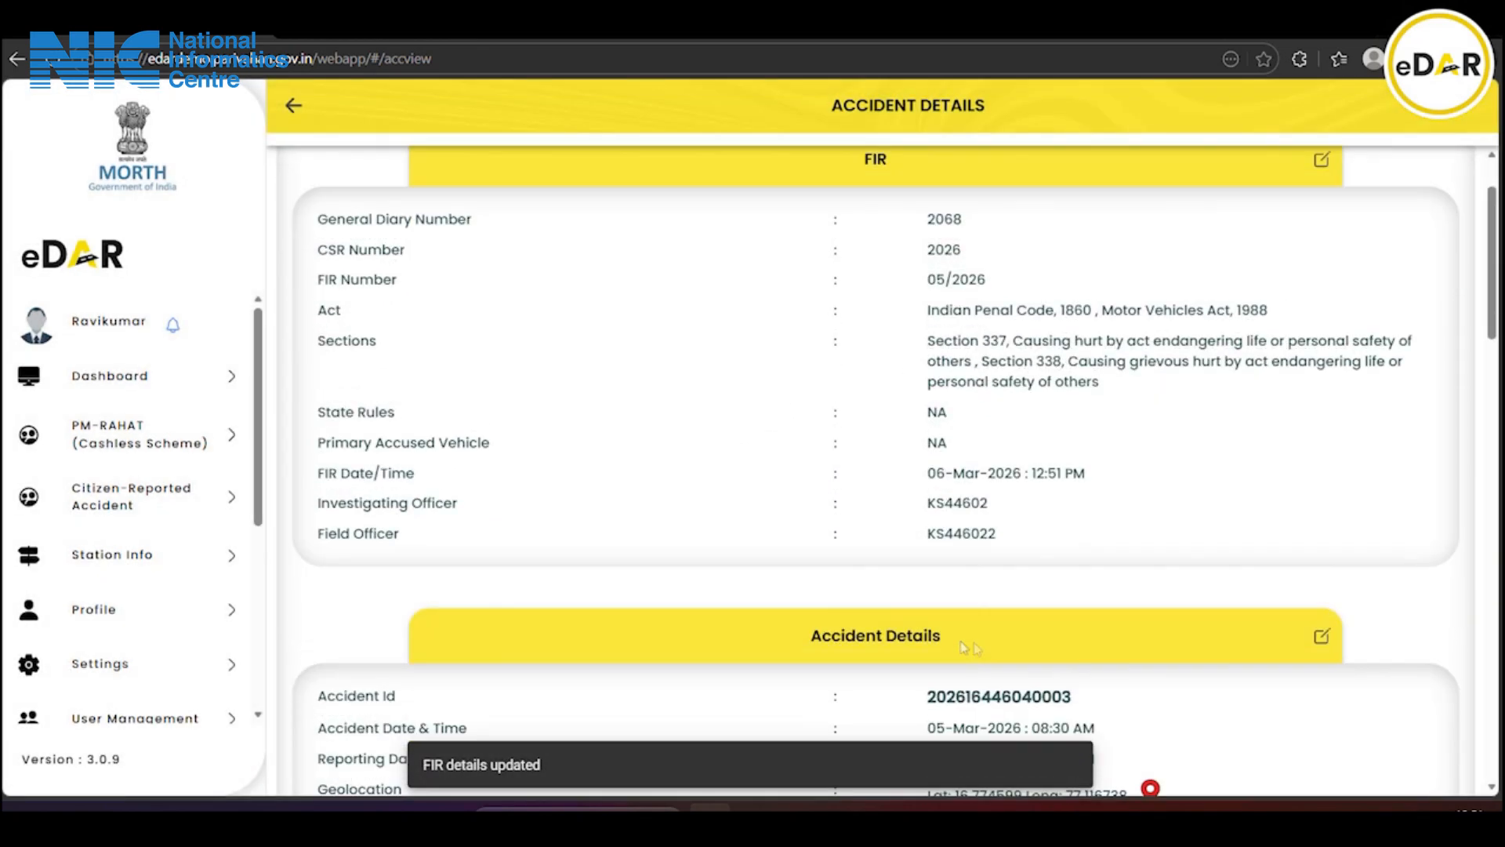
left_click(294, 107)
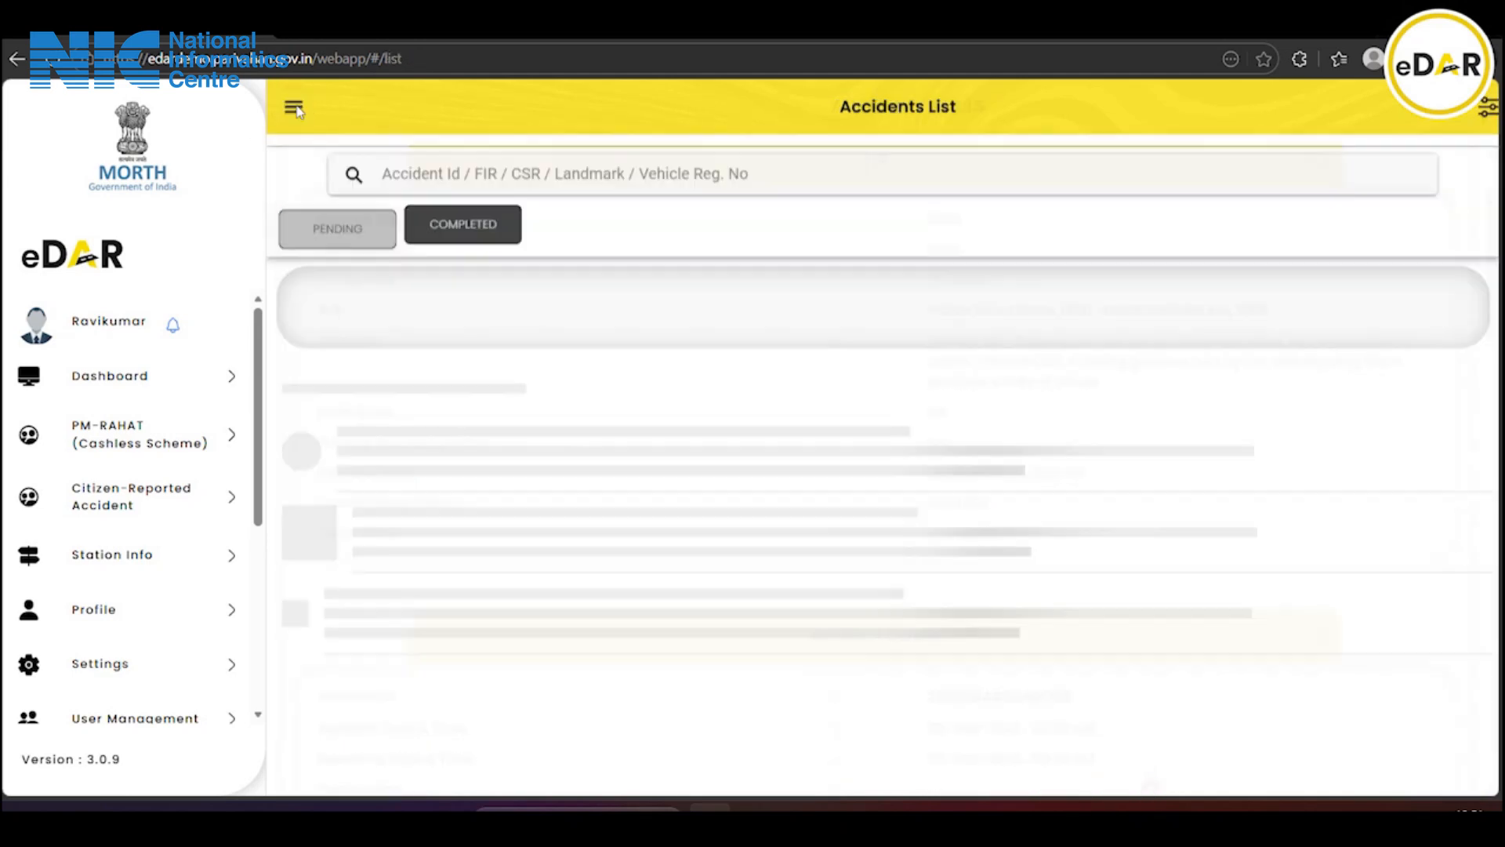
scroll(820, 582, "down", 2)
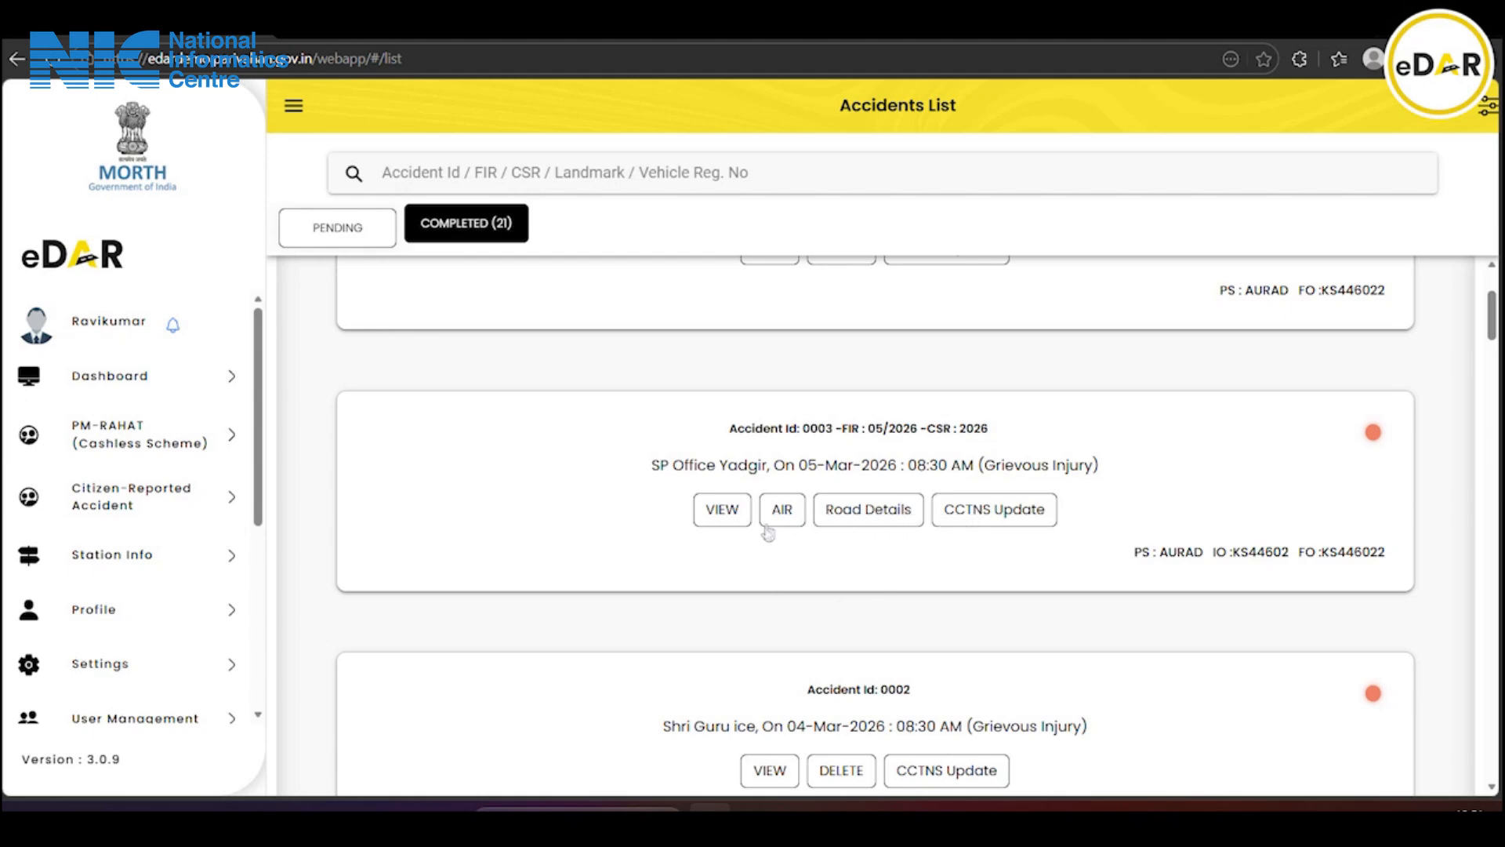
left_click(780, 514)
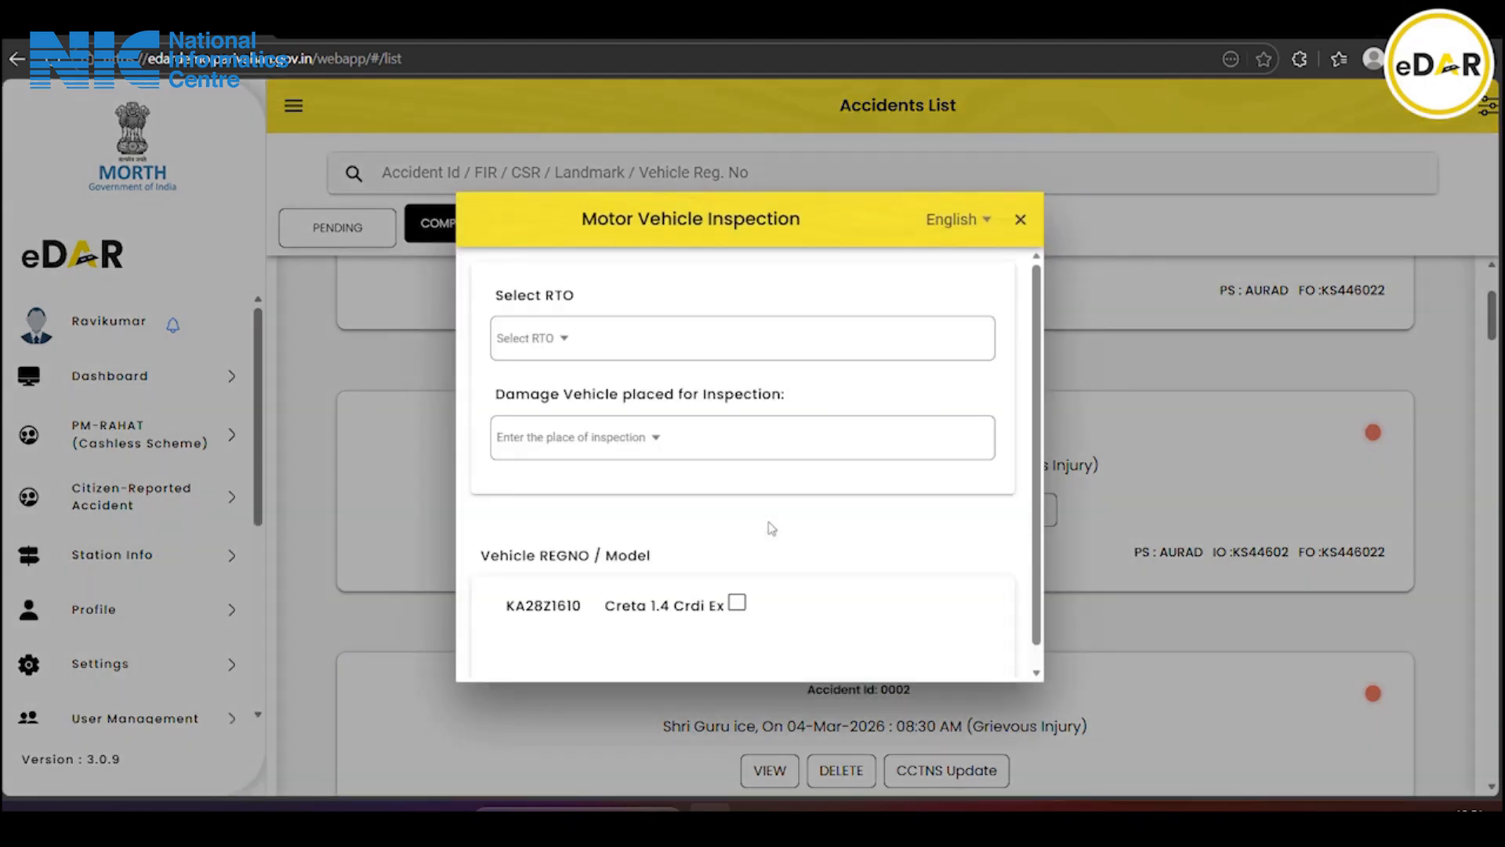
Choose RTO KS88 - KA RTO DEMO and unit office KS881 - KA ARTO DEMO
left_click(595, 354)
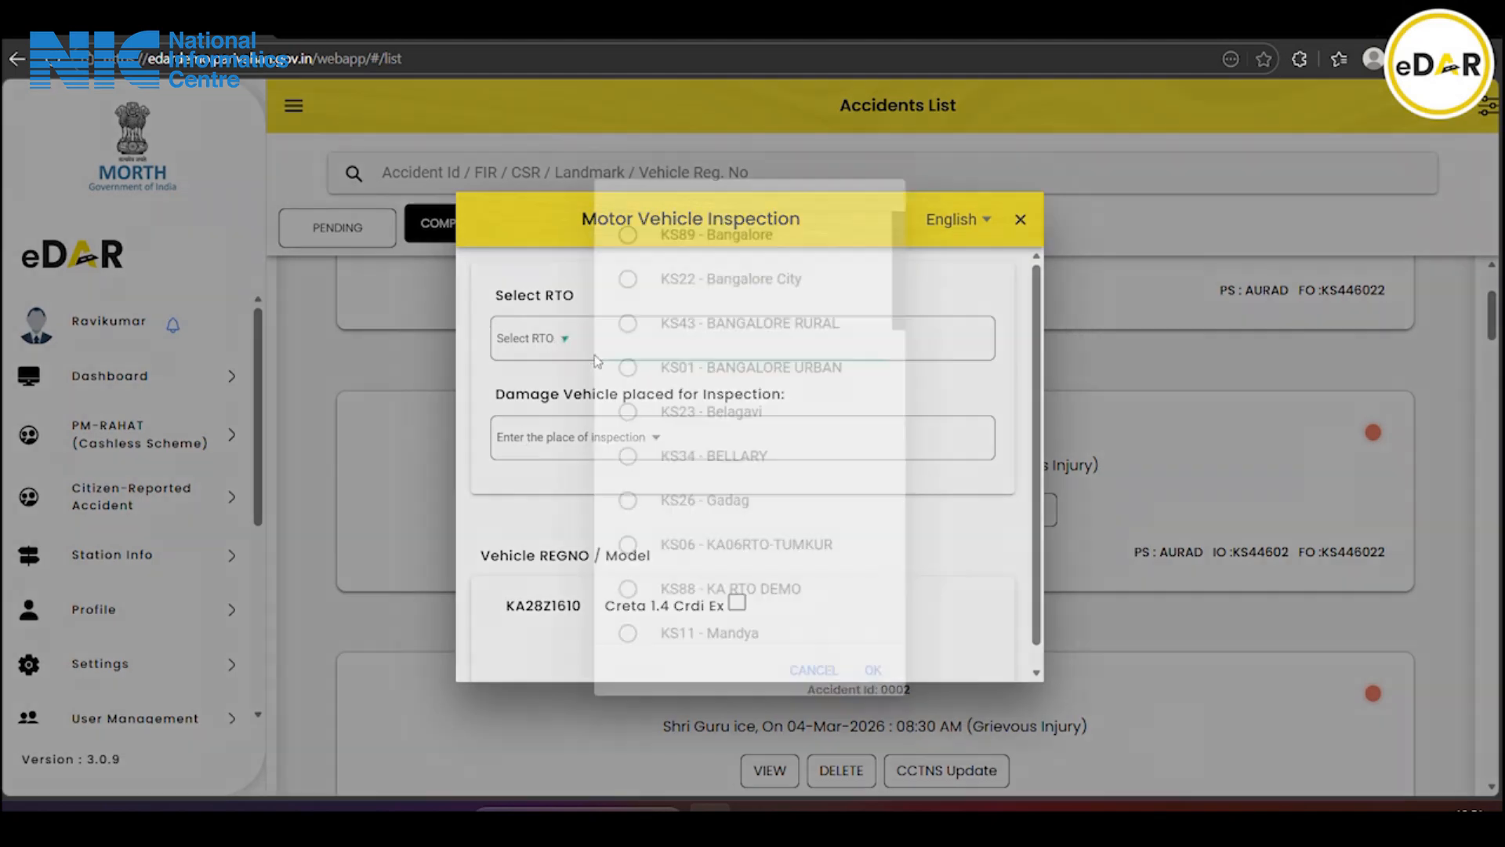
scroll(698, 455, "down", 2)
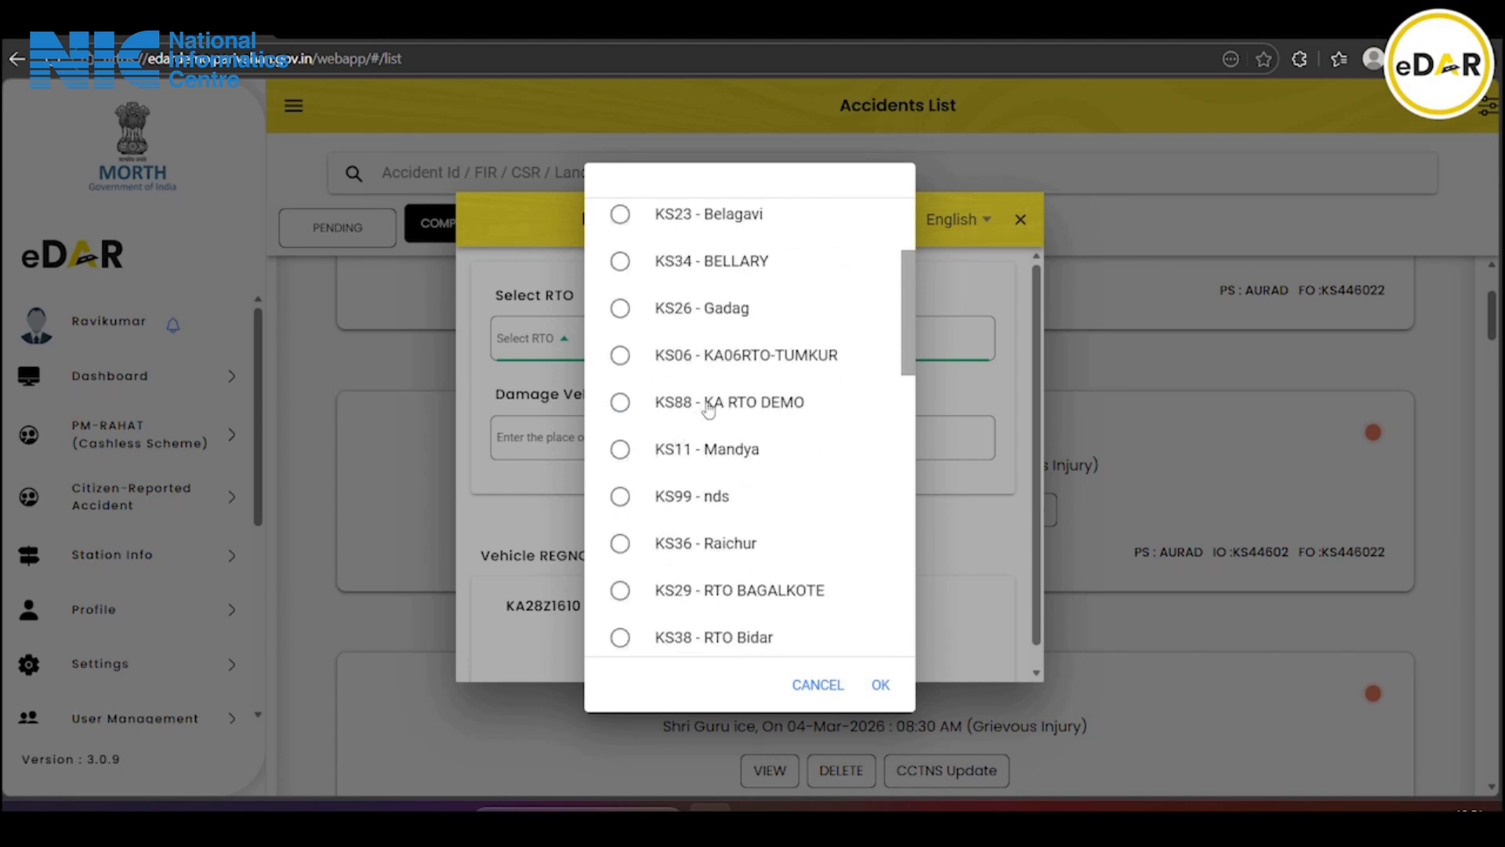
left_click(634, 406)
left_click(885, 686)
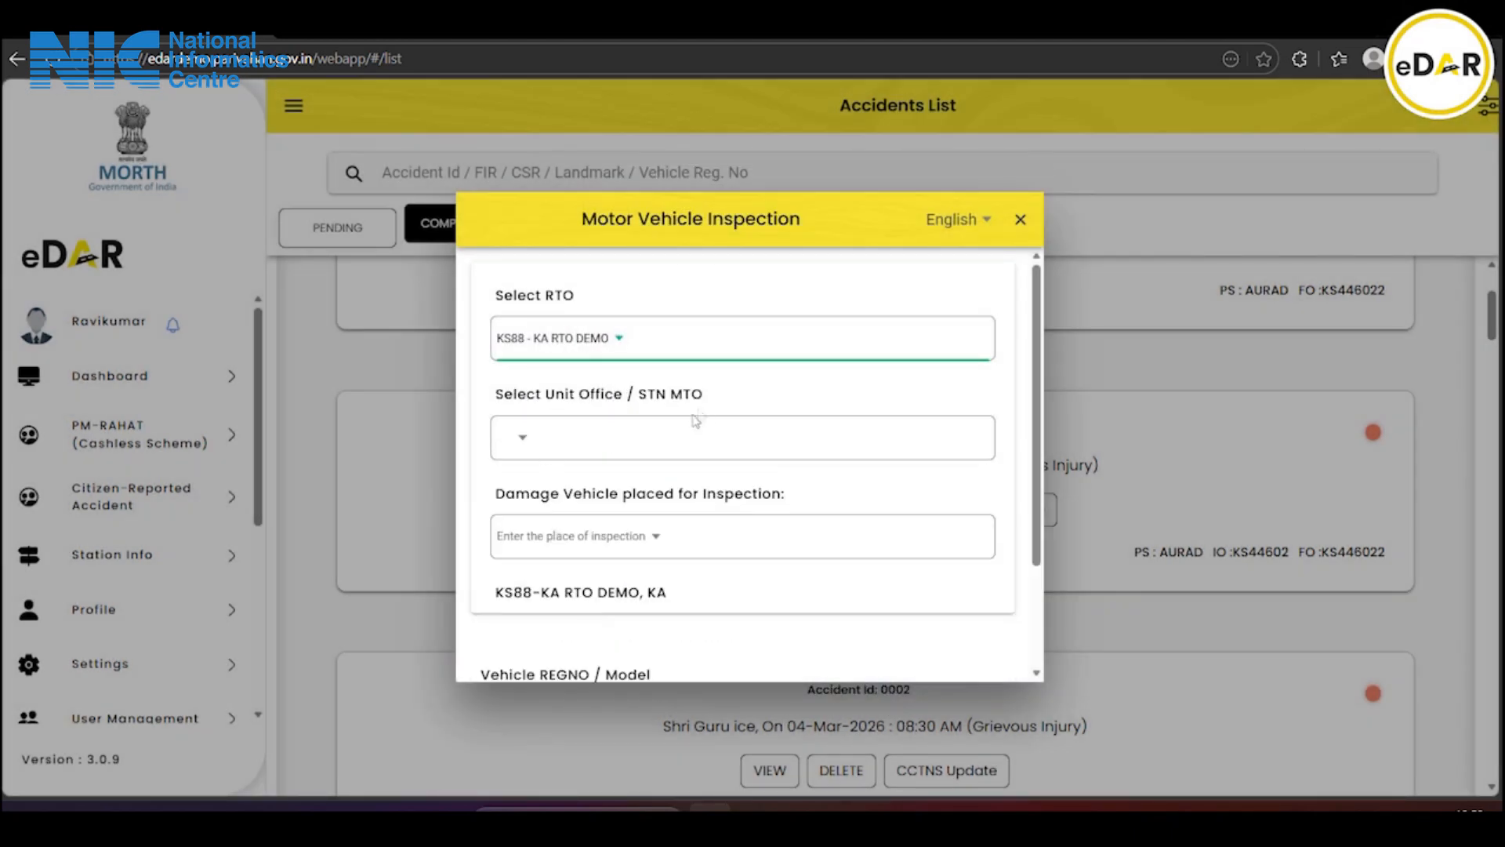
left_click(586, 448)
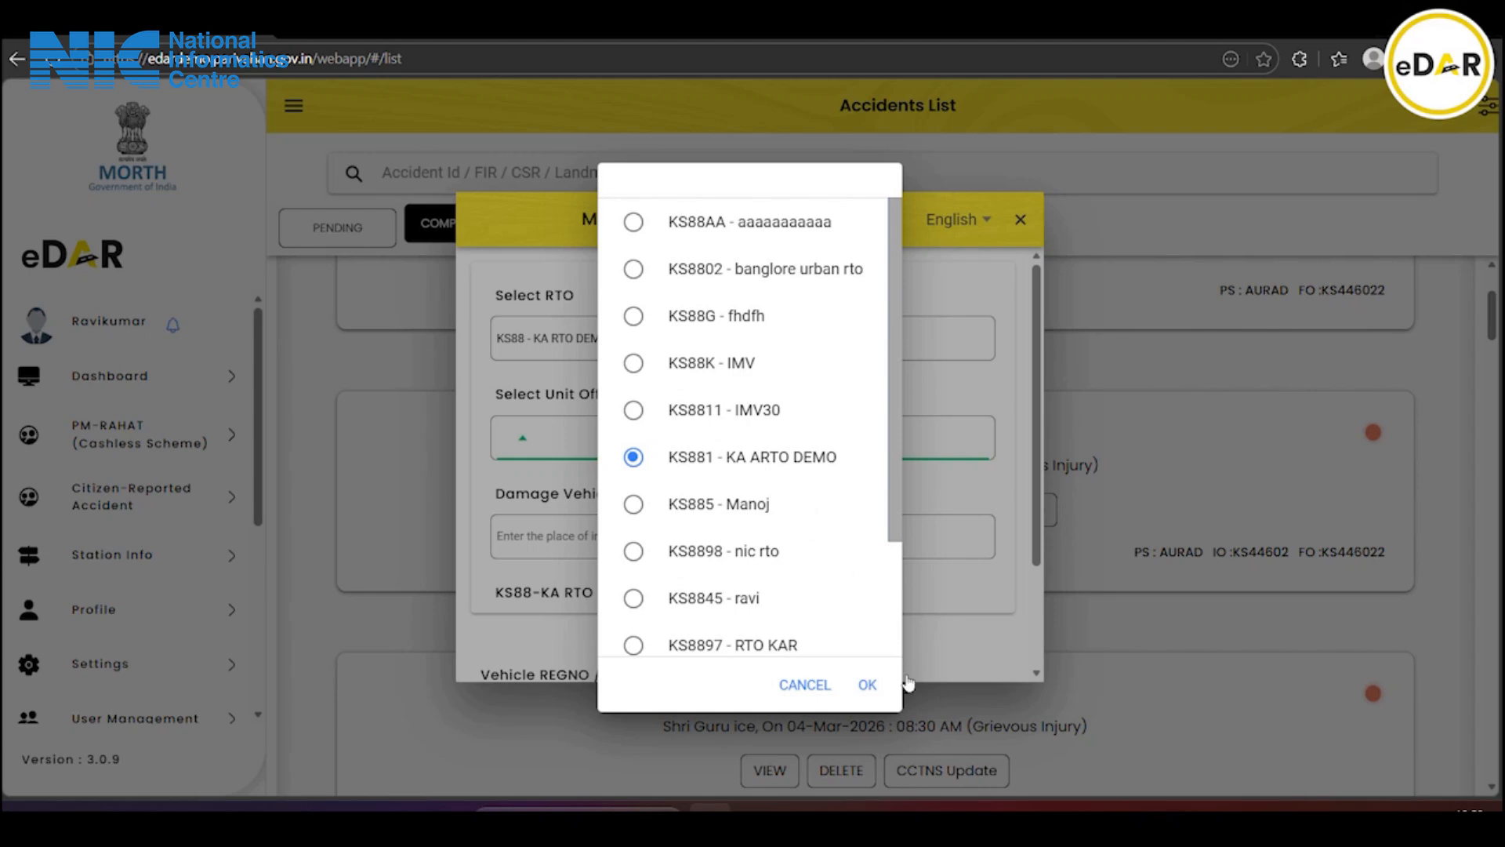
left_click(867, 684)
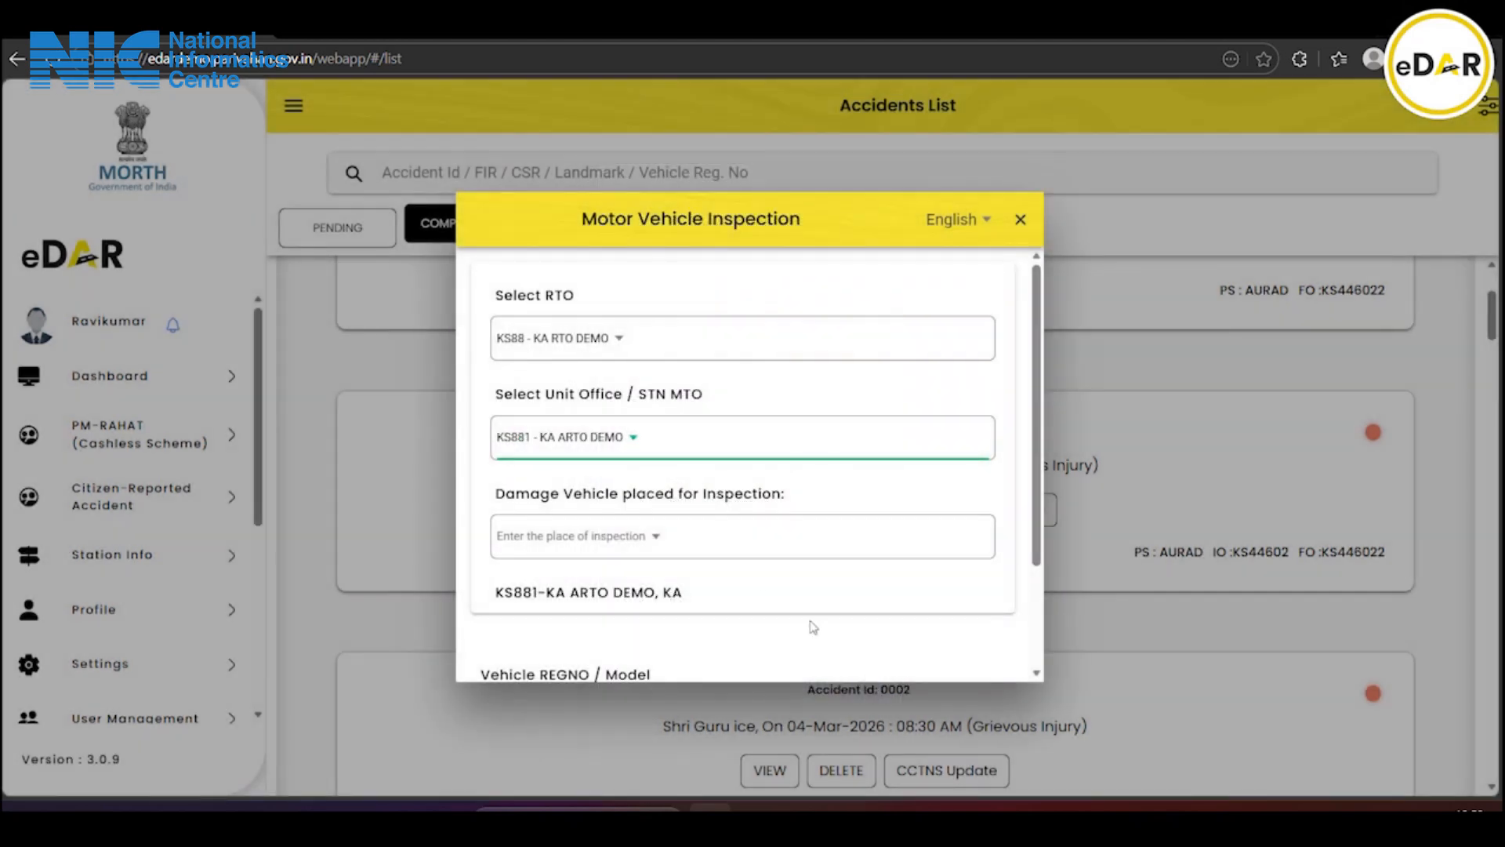
left_click(633, 534)
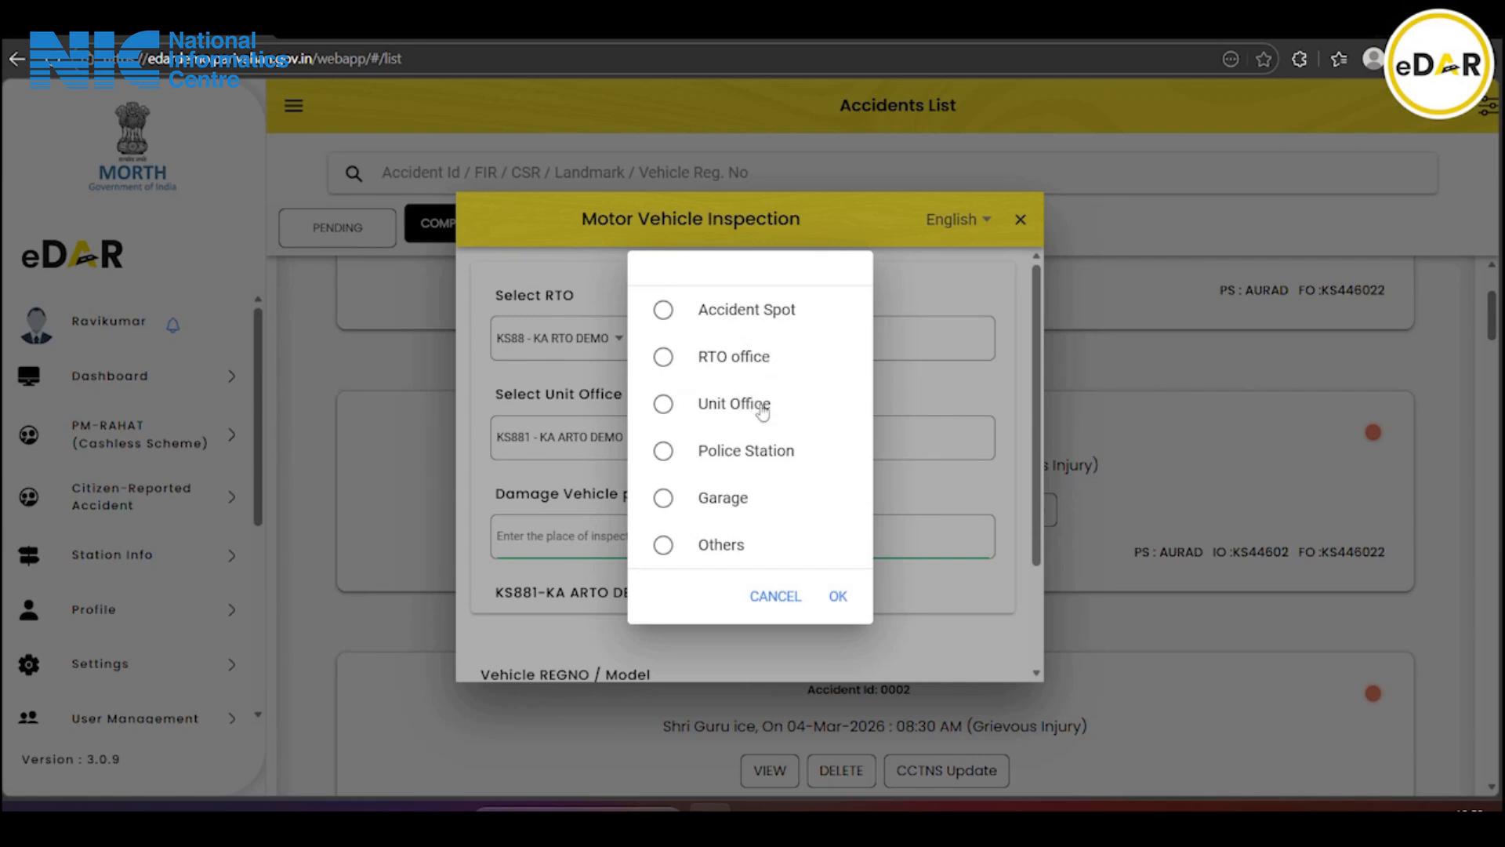
left_click(767, 454)
left_click(836, 596)
scroll(782, 533, "down", 2)
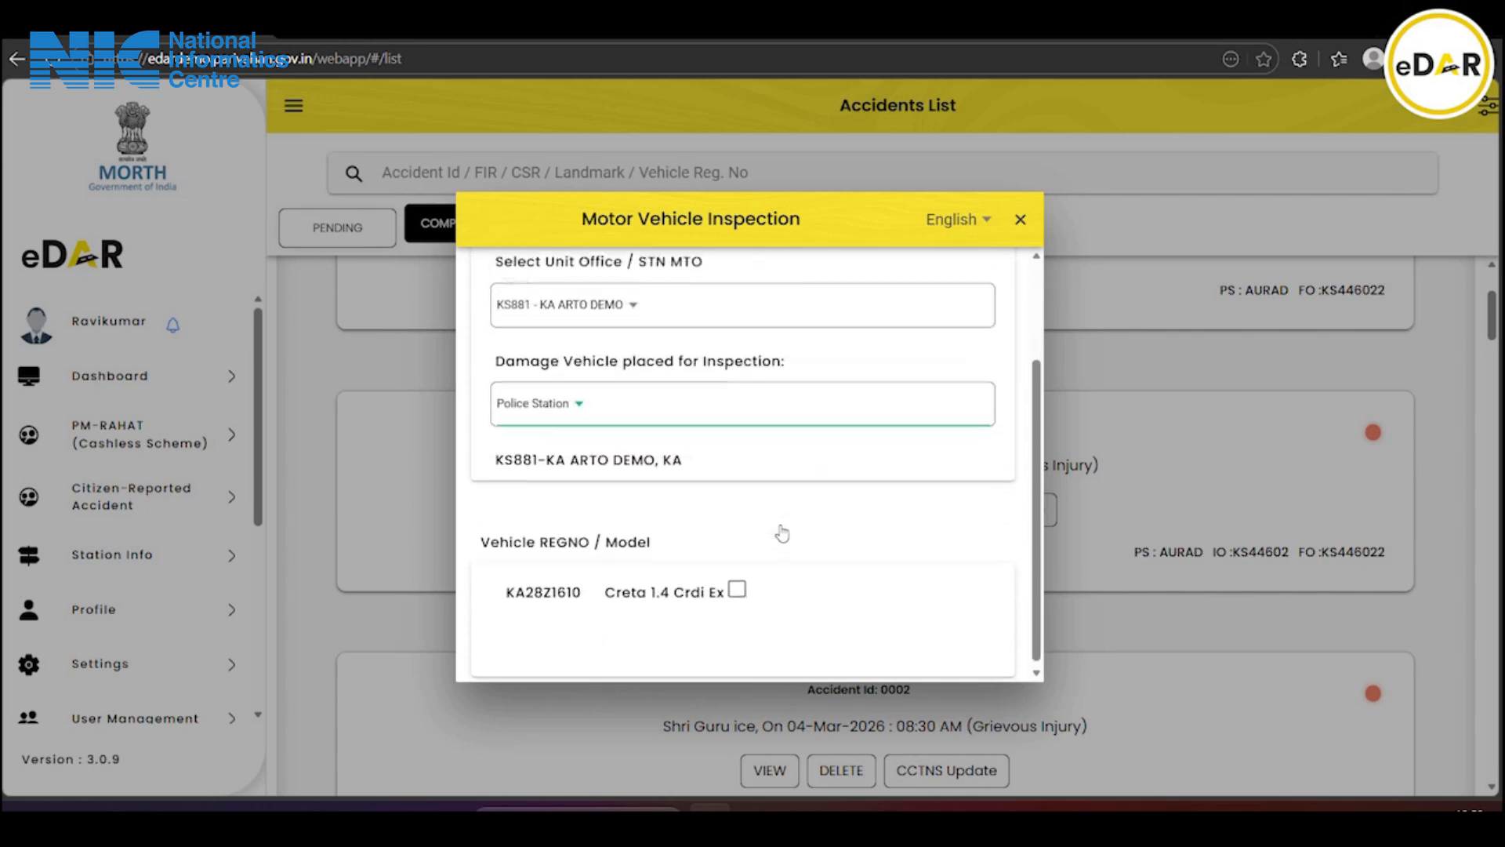
left_click(737, 580)
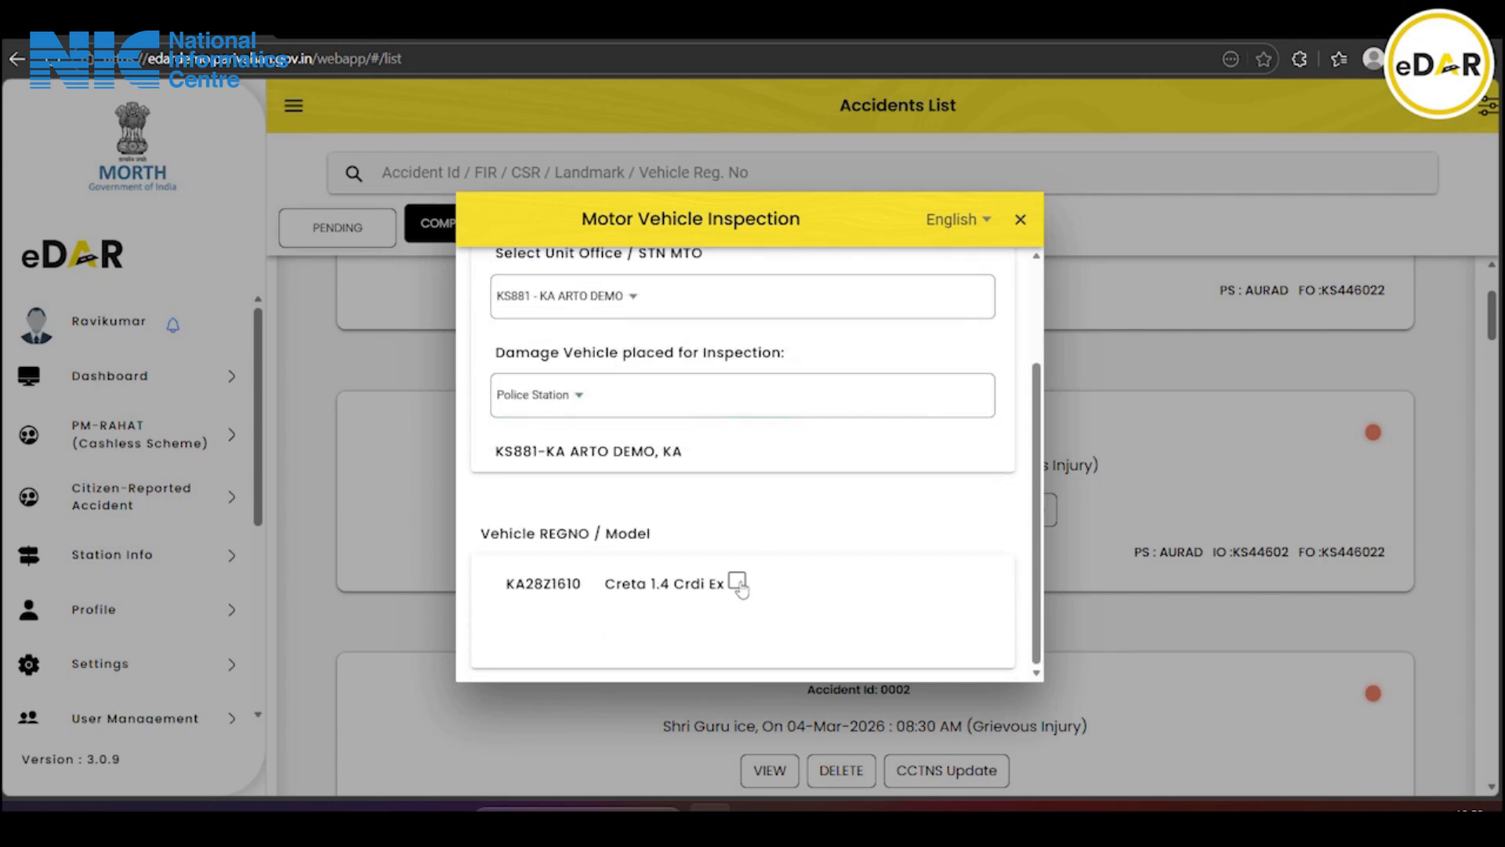
scroll(829, 515, "down", 2)
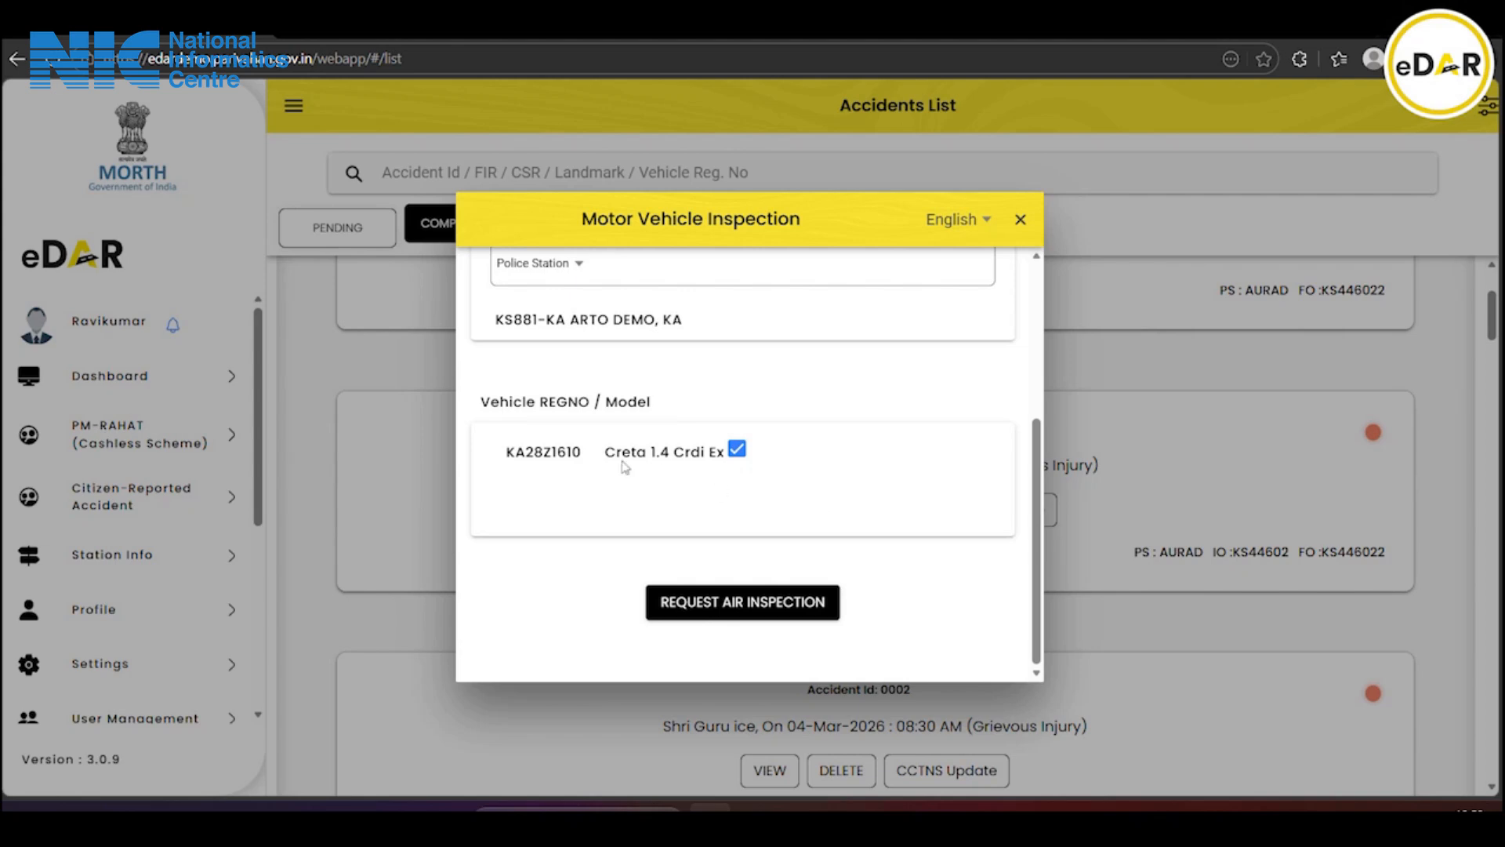
left_click(738, 604)
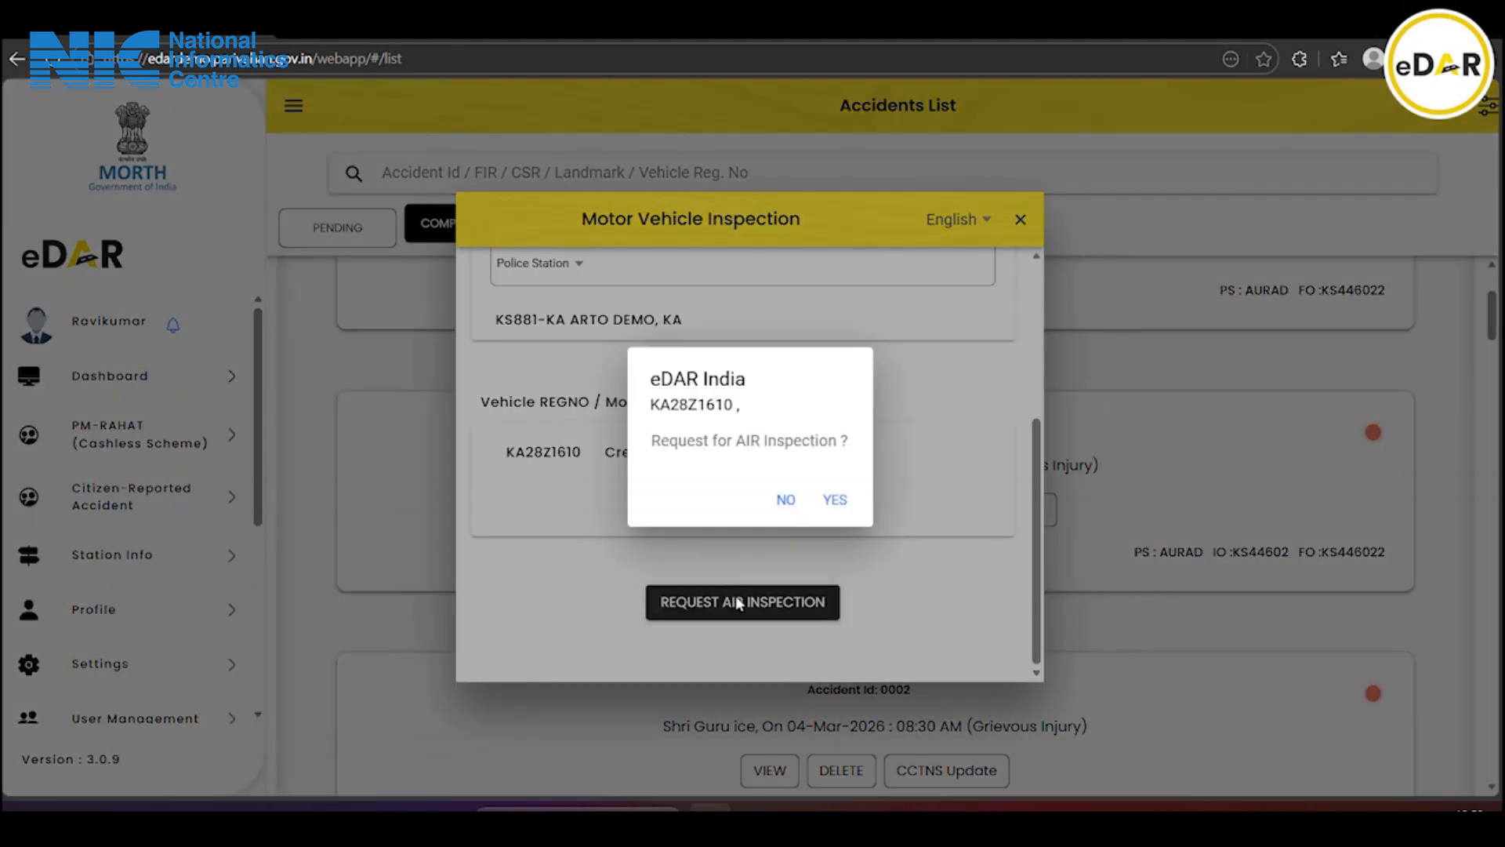
Confirm the AIR inspection request, then start a cancellation reason and abandon it
left_click(838, 499)
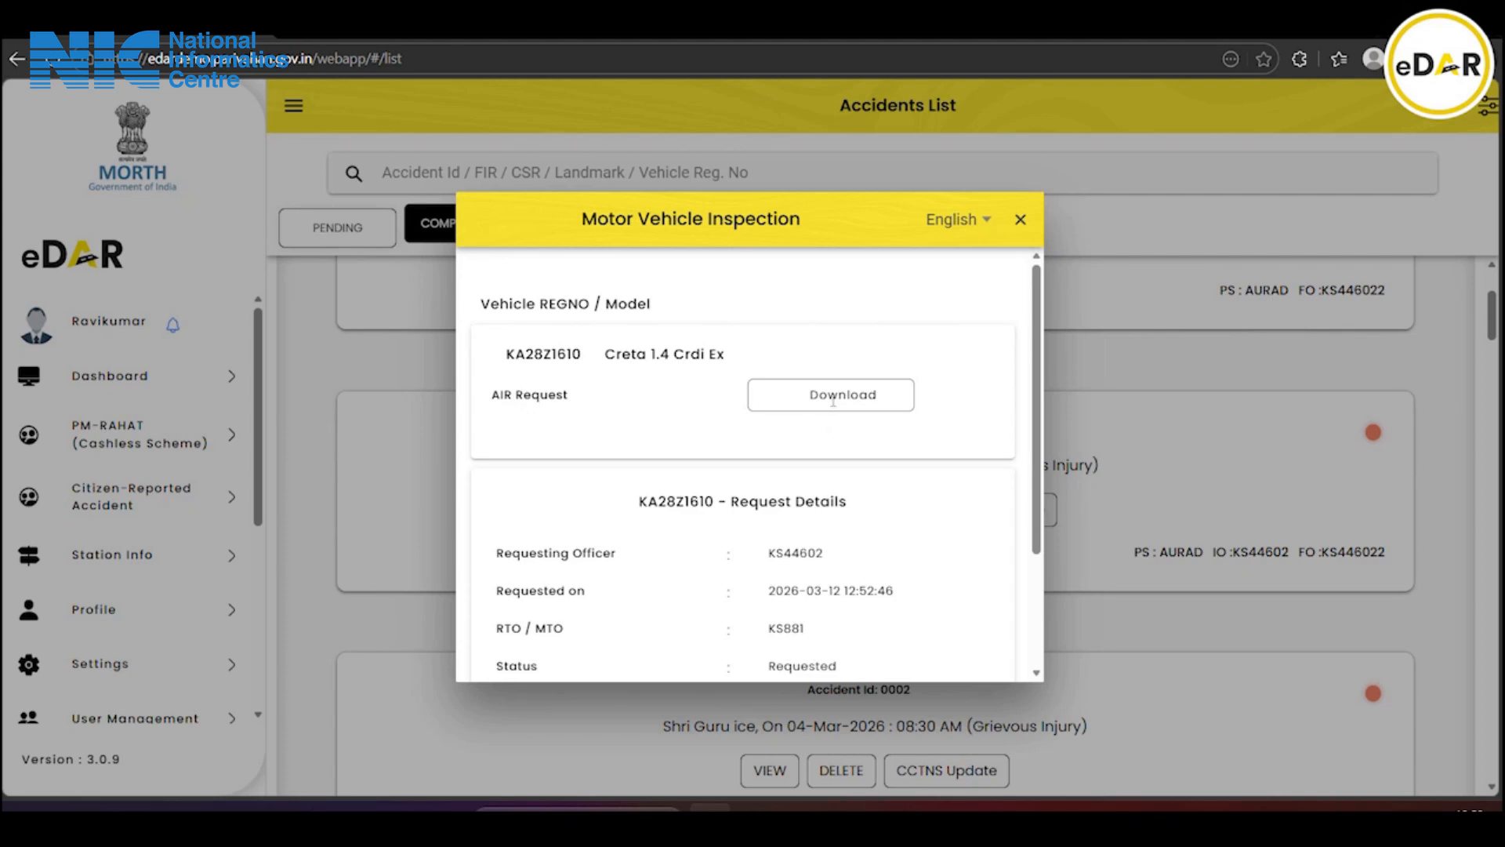
scroll(838, 409, "down", 2)
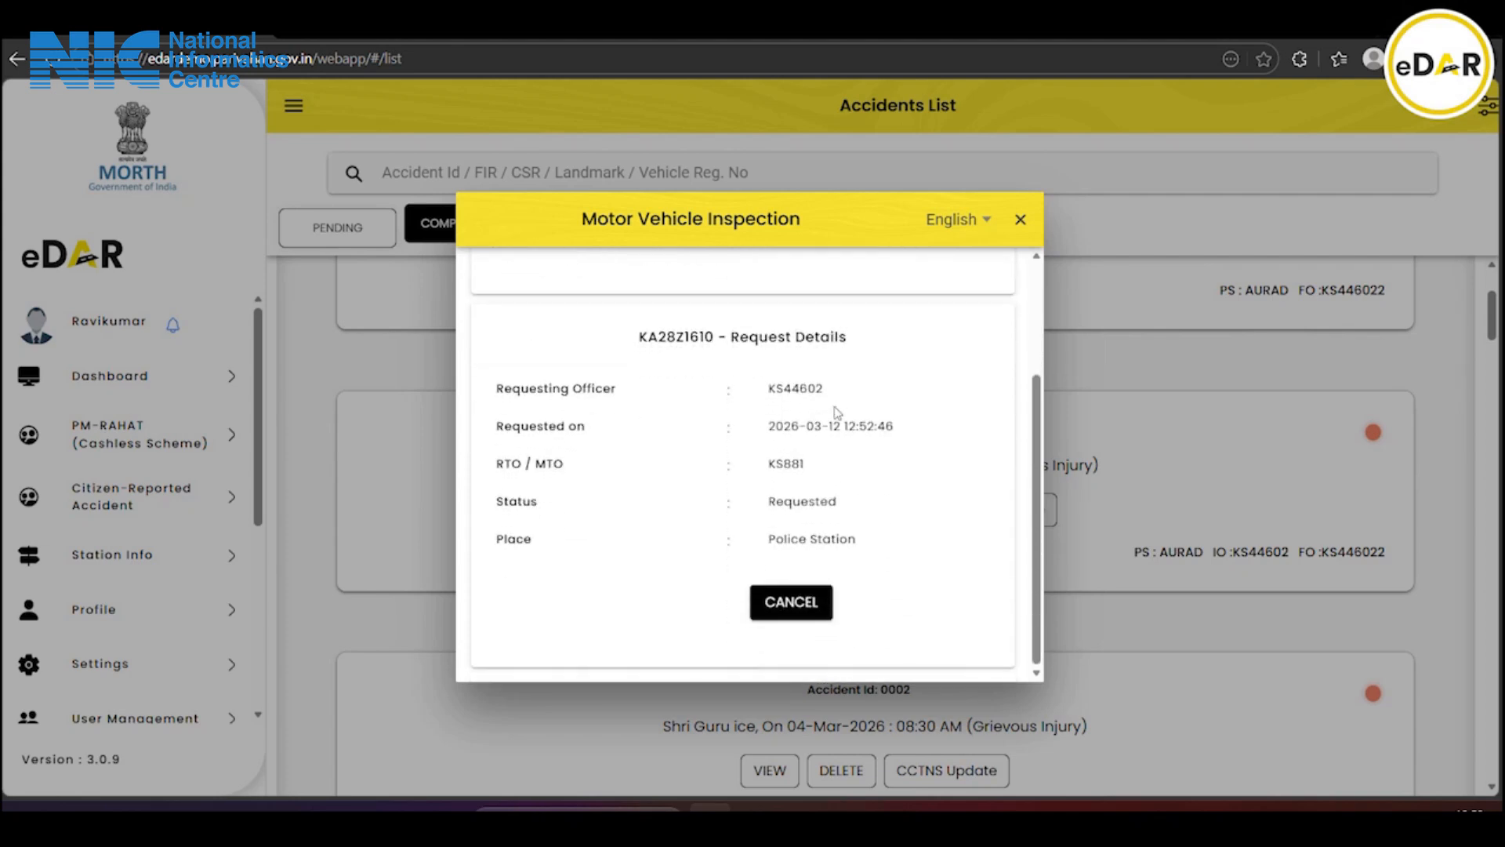
left_click(810, 608)
left_click(673, 471)
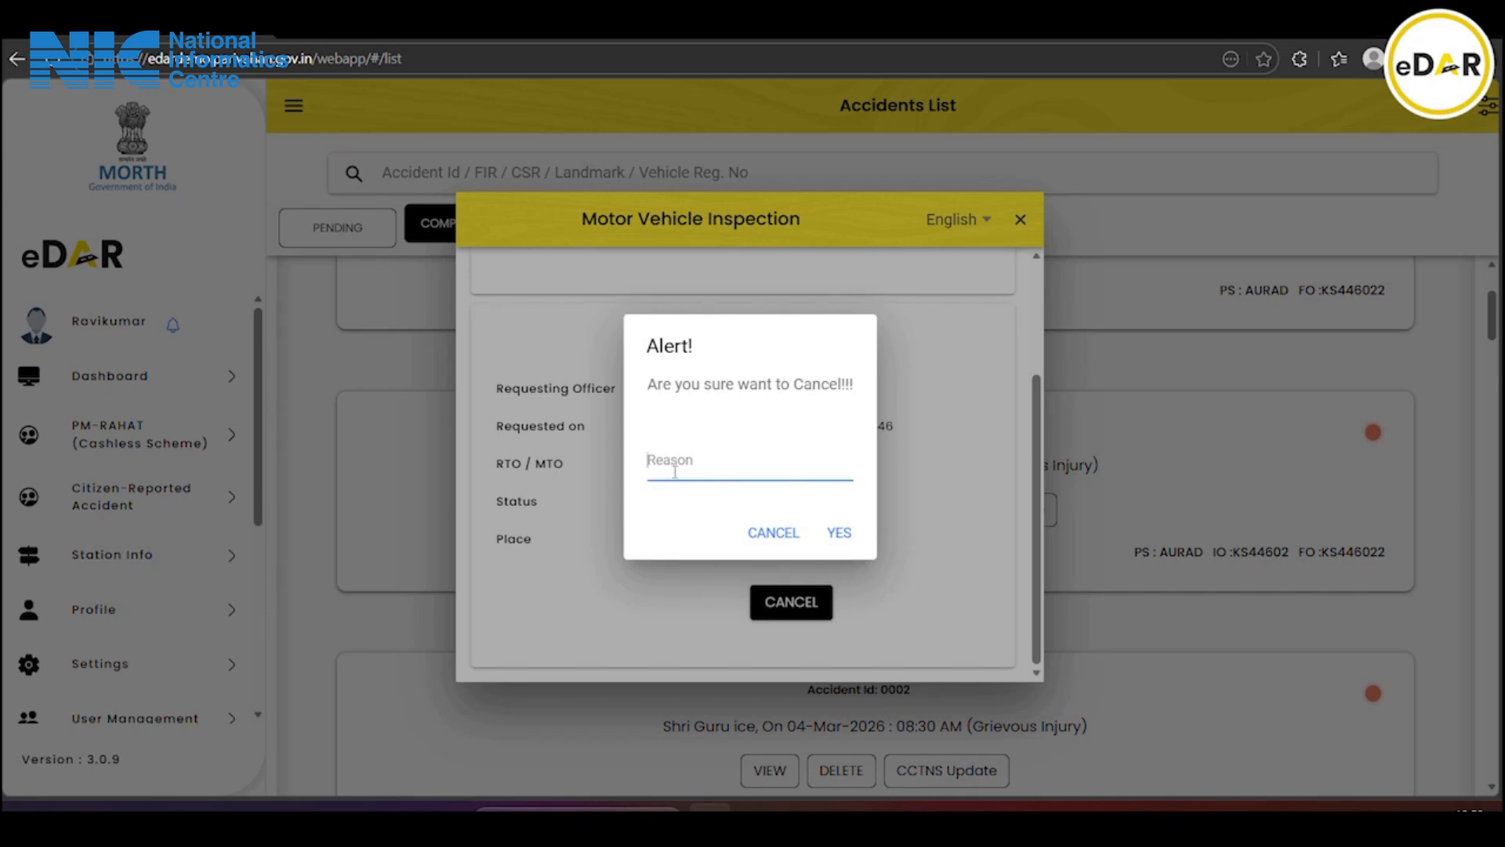
type("r")
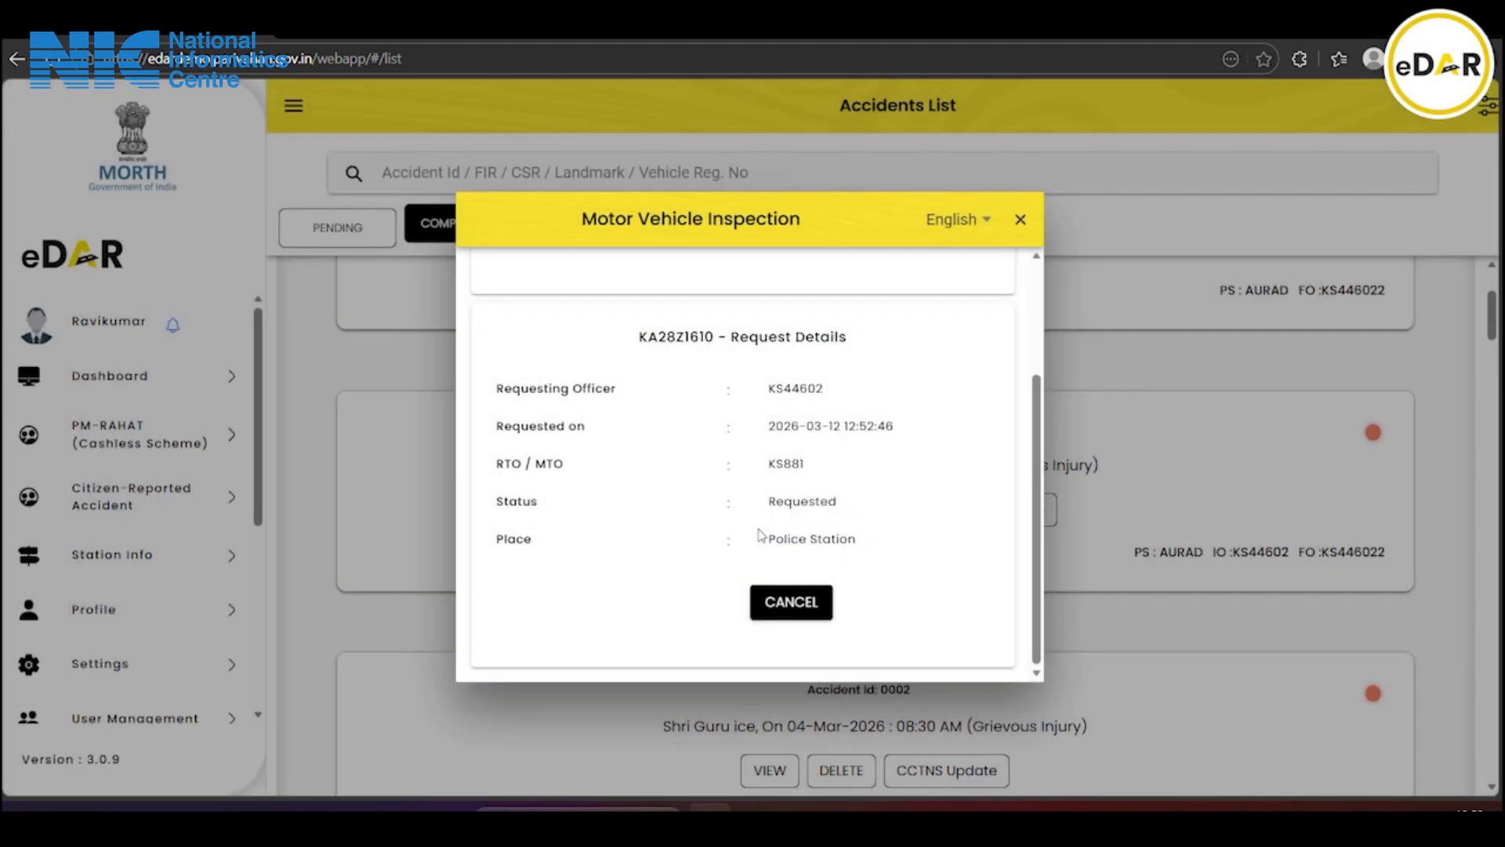
Close the inspection window and set the road-agency request state to KARNATAKA
left_click(1020, 218)
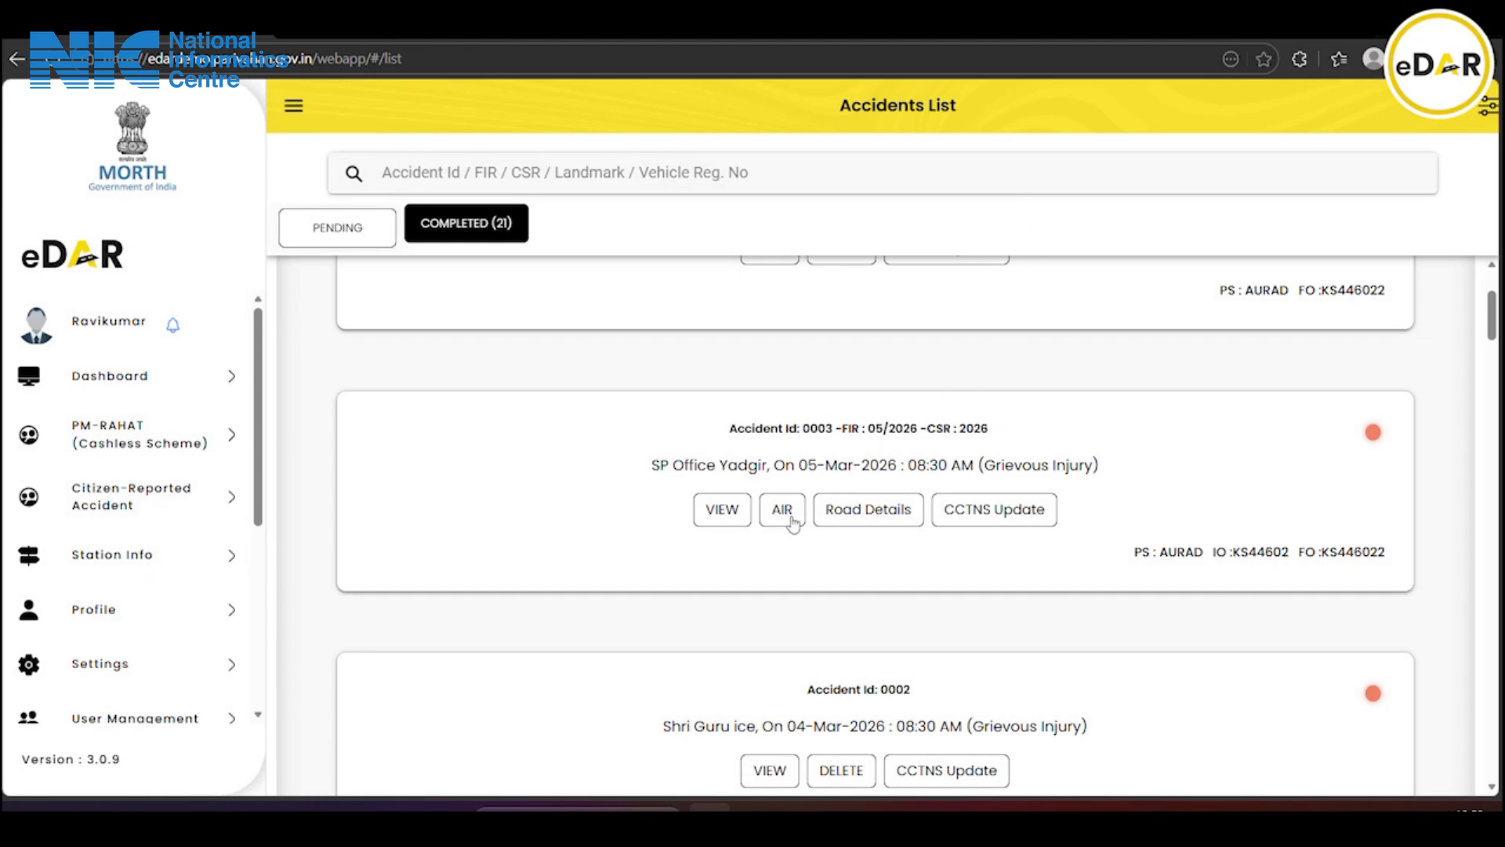
left_click(852, 517)
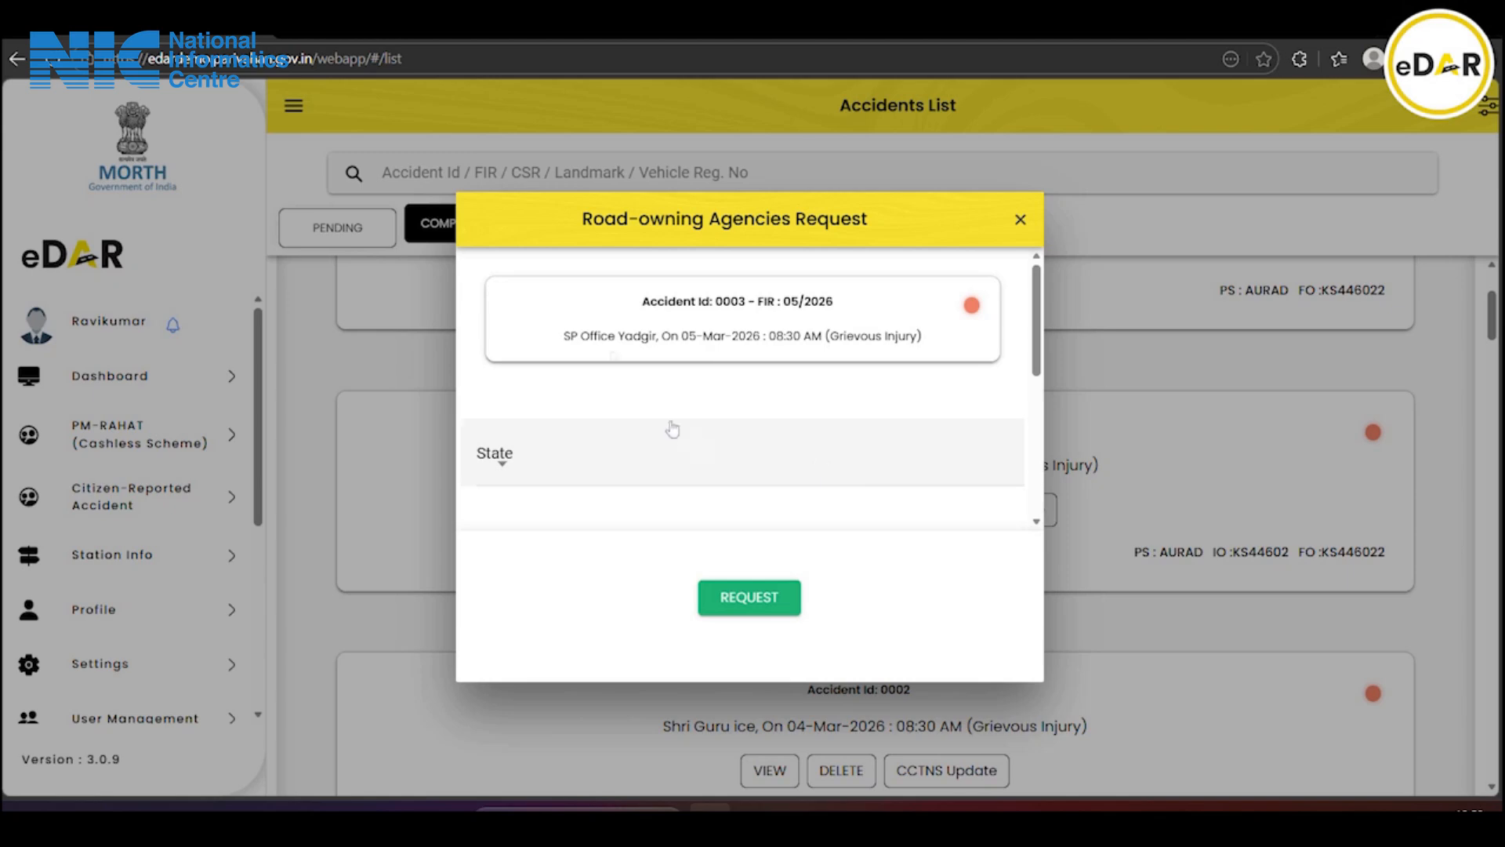
left_click(623, 460)
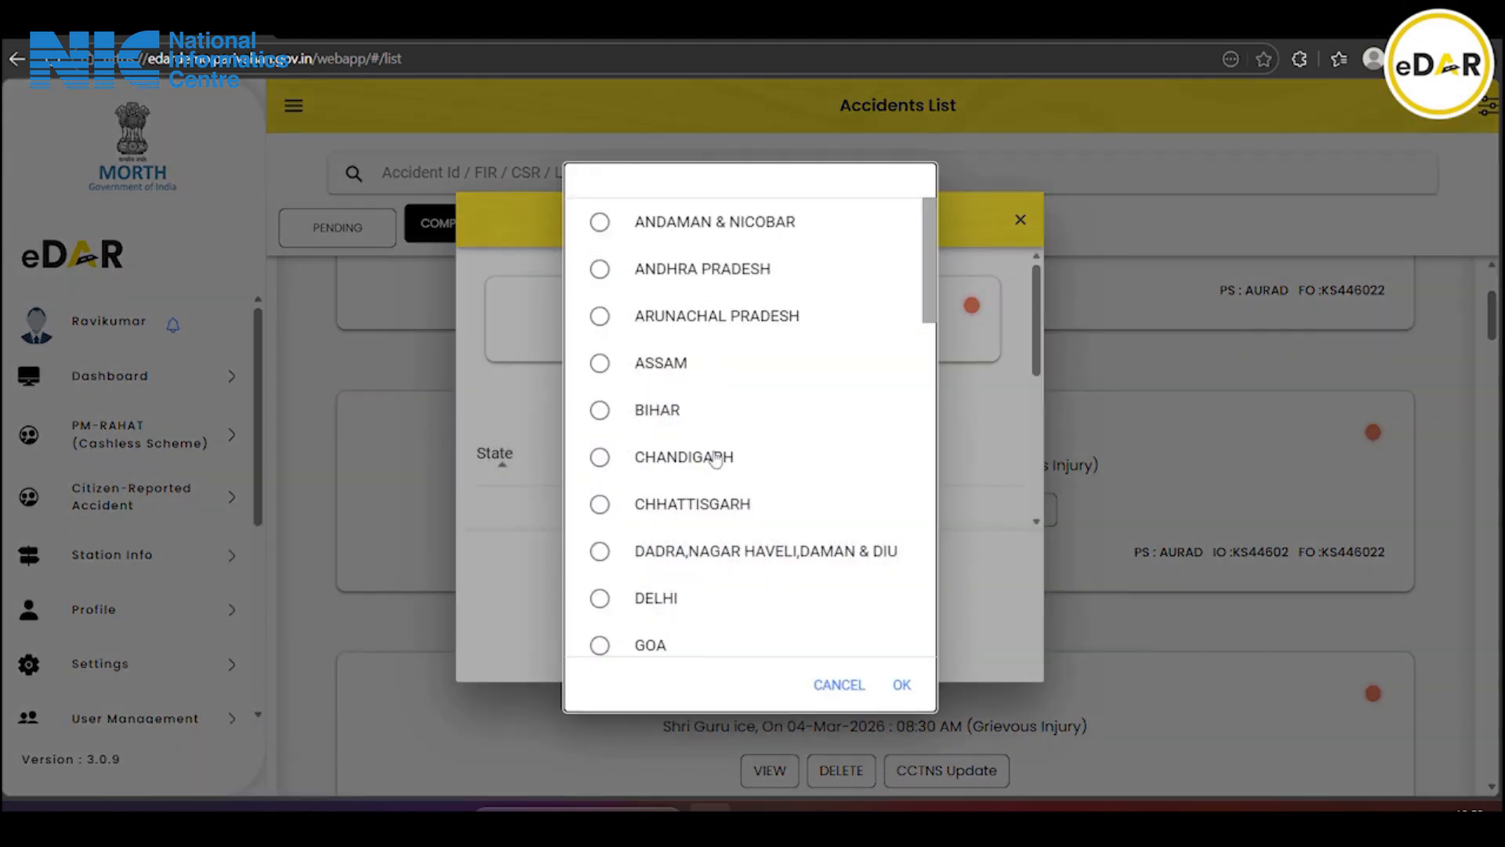
scroll(715, 459, "down", 5)
left_click(701, 539)
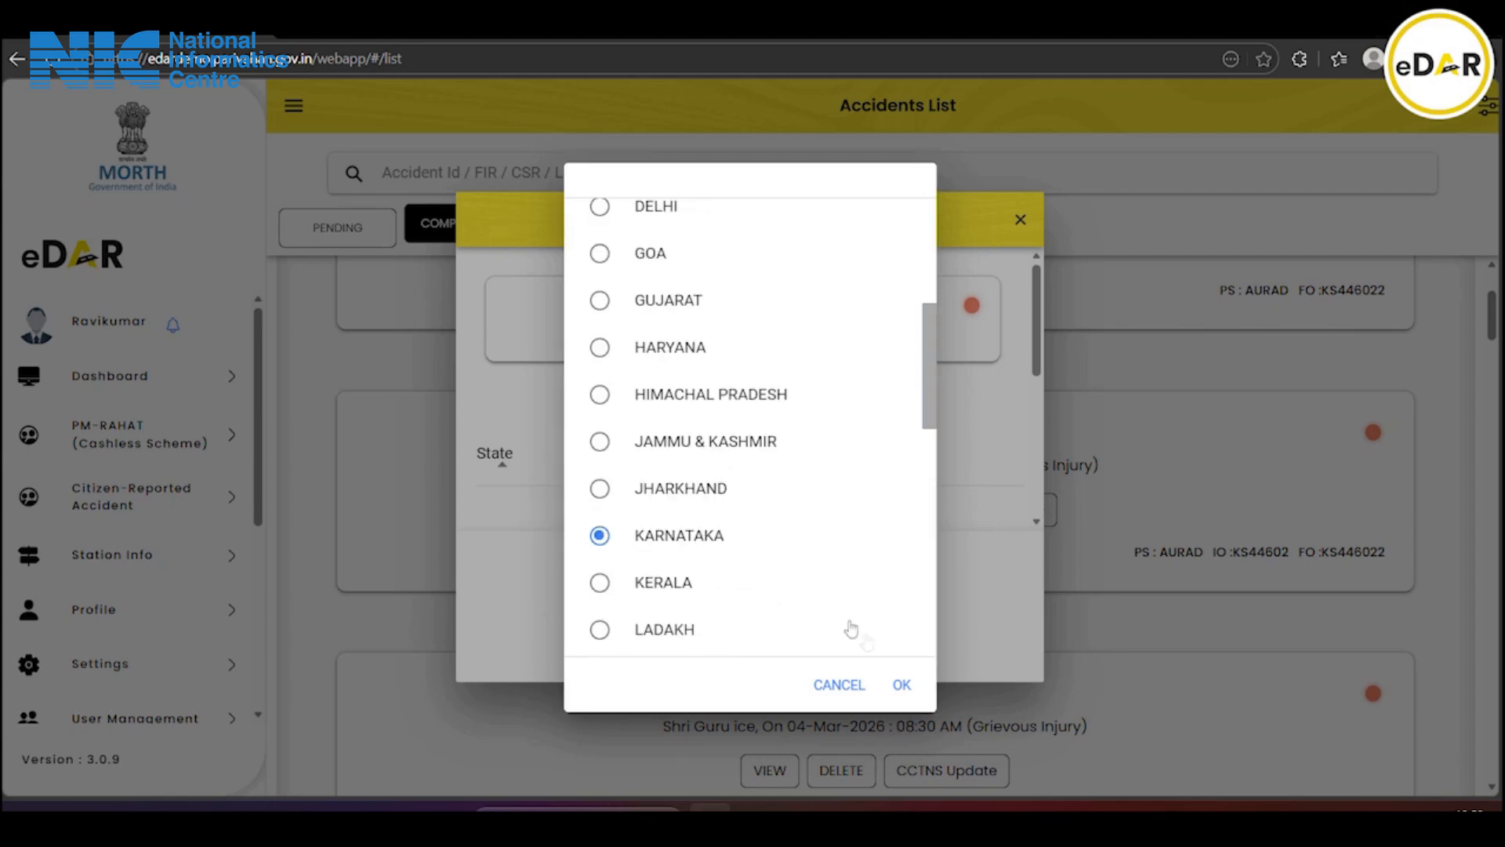
left_click(901, 685)
scroll(746, 509, "down", 4)
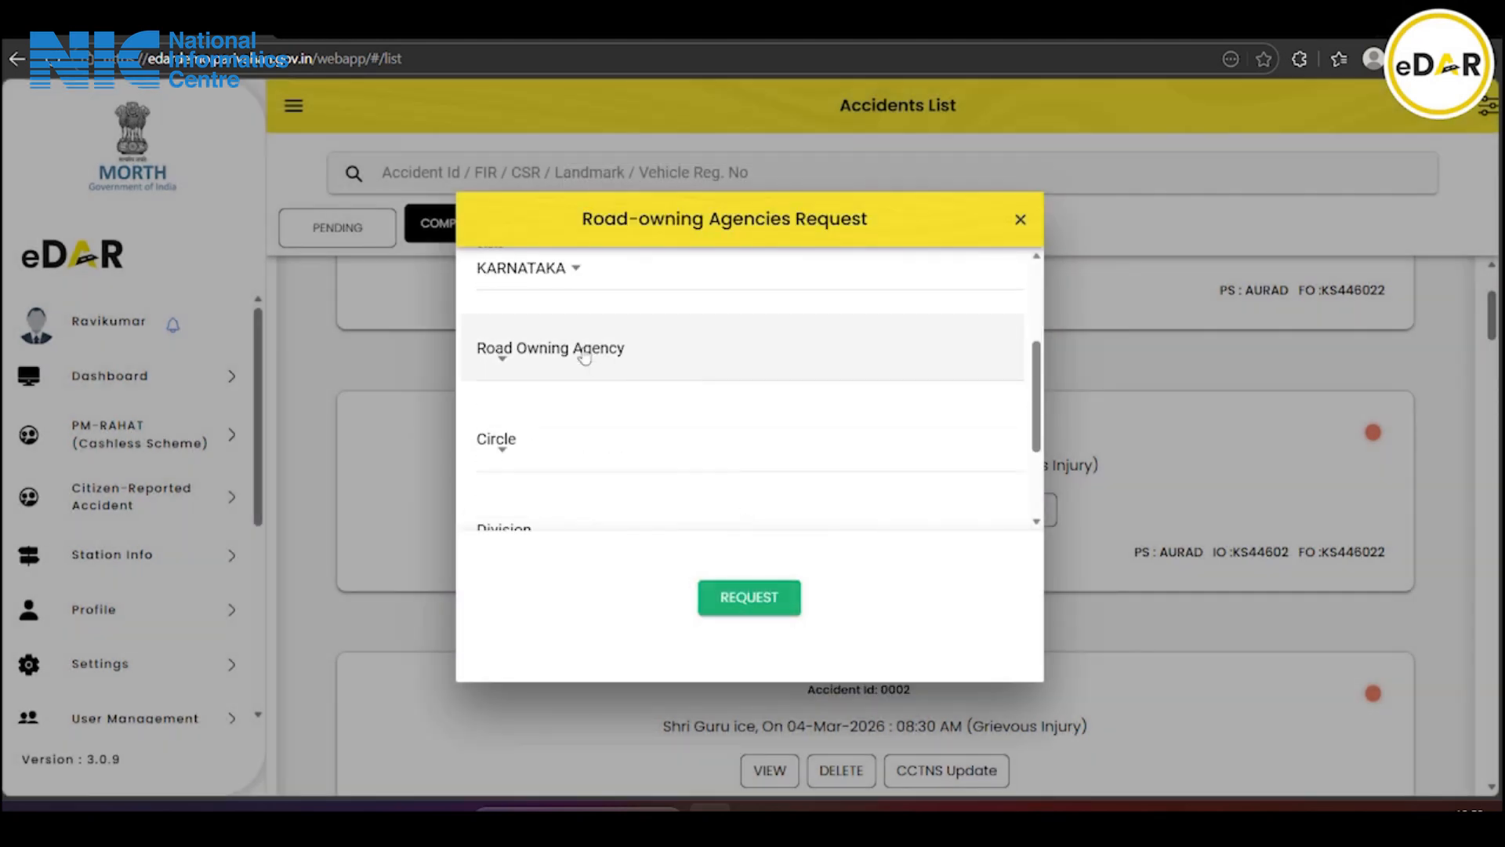
Choose agency C AND B NORTH EAST ZONE KALBURGI and circle PWD KALABURAGI CIRCLE
left_click(587, 358)
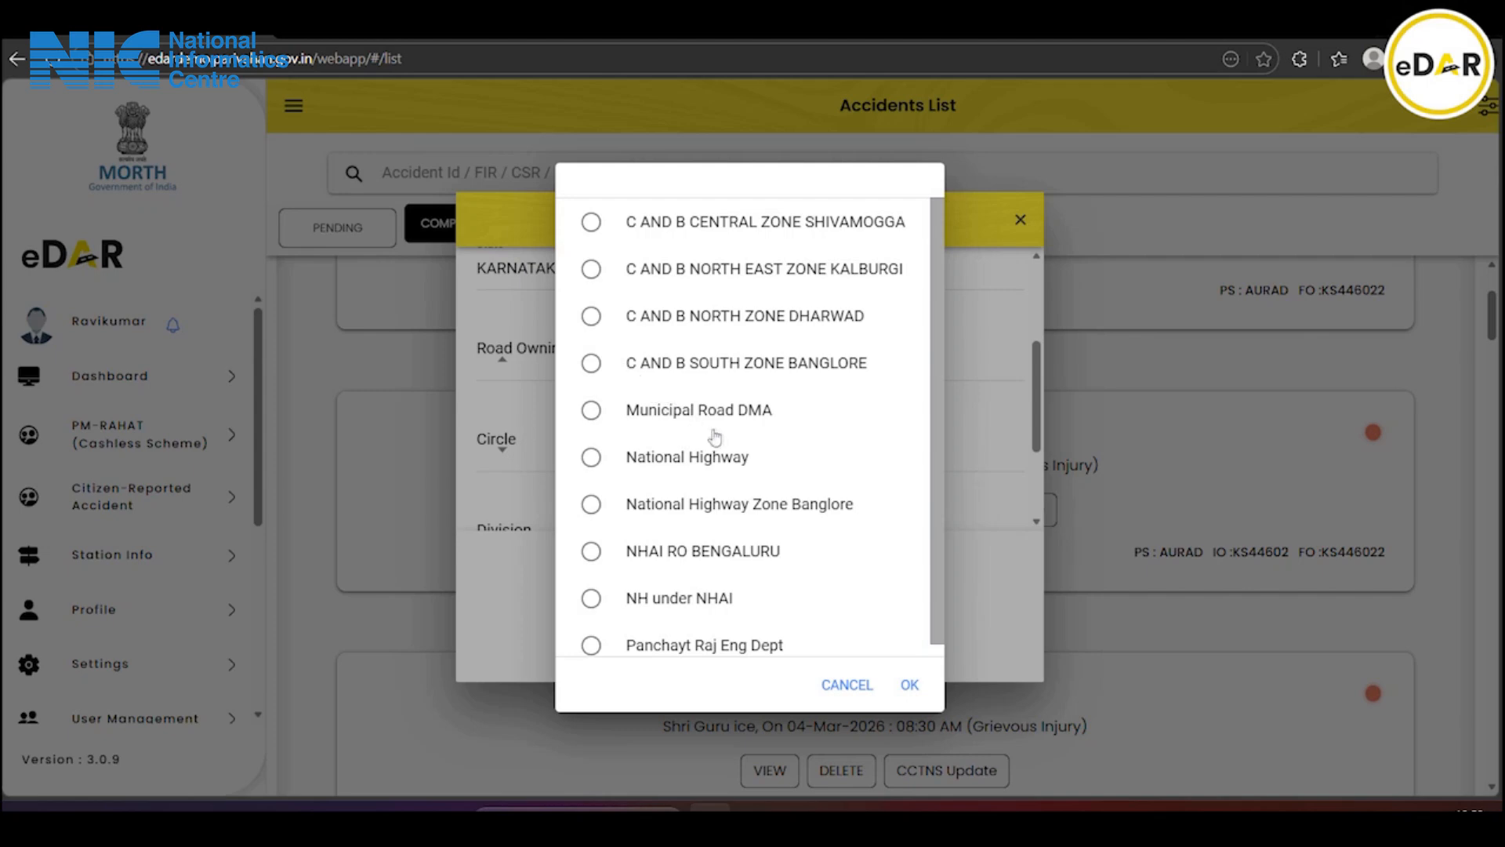
left_click(776, 275)
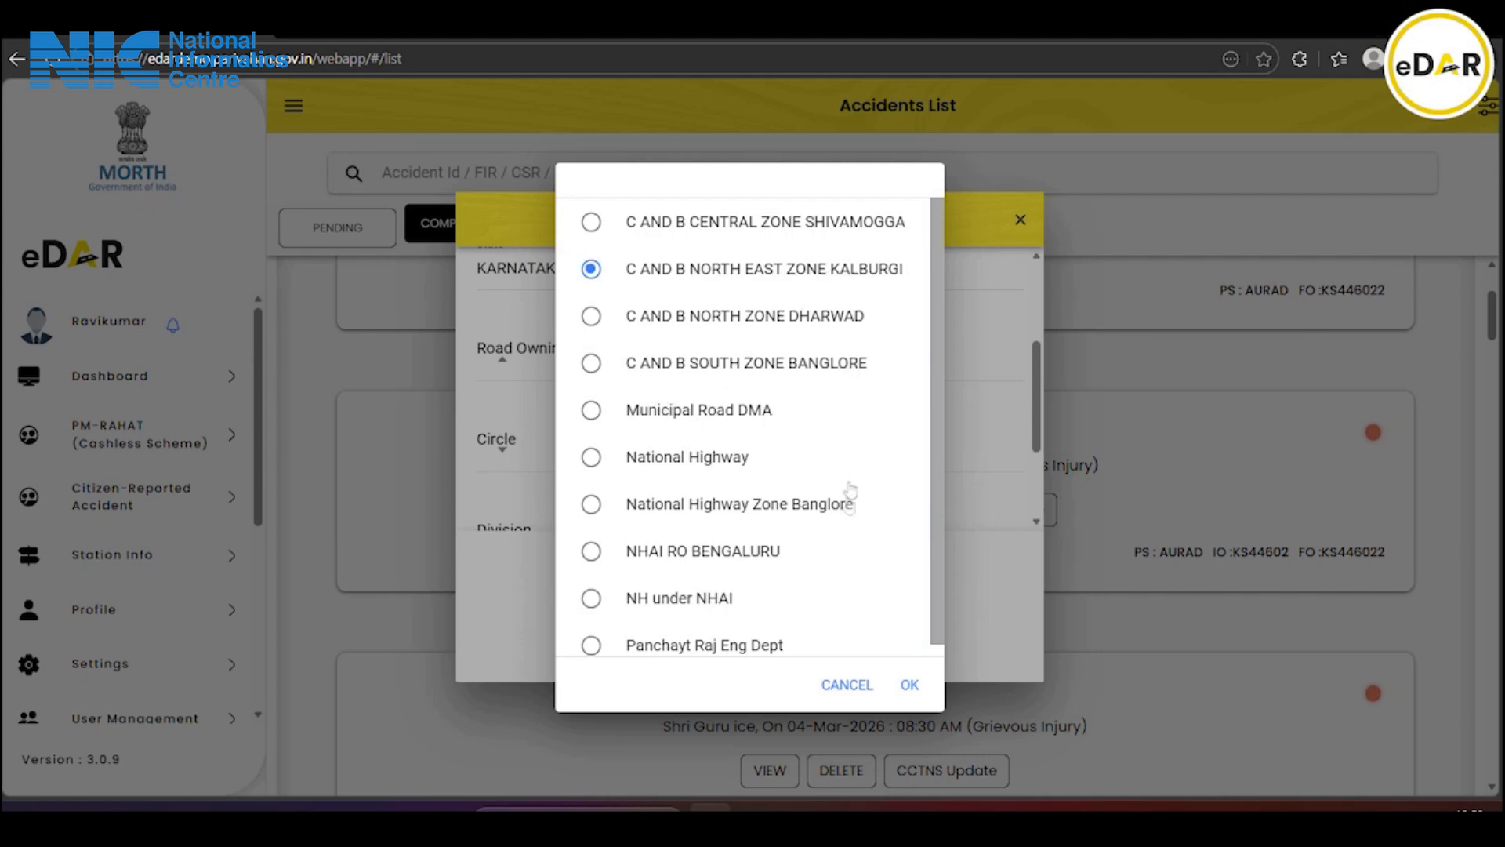
left_click(910, 685)
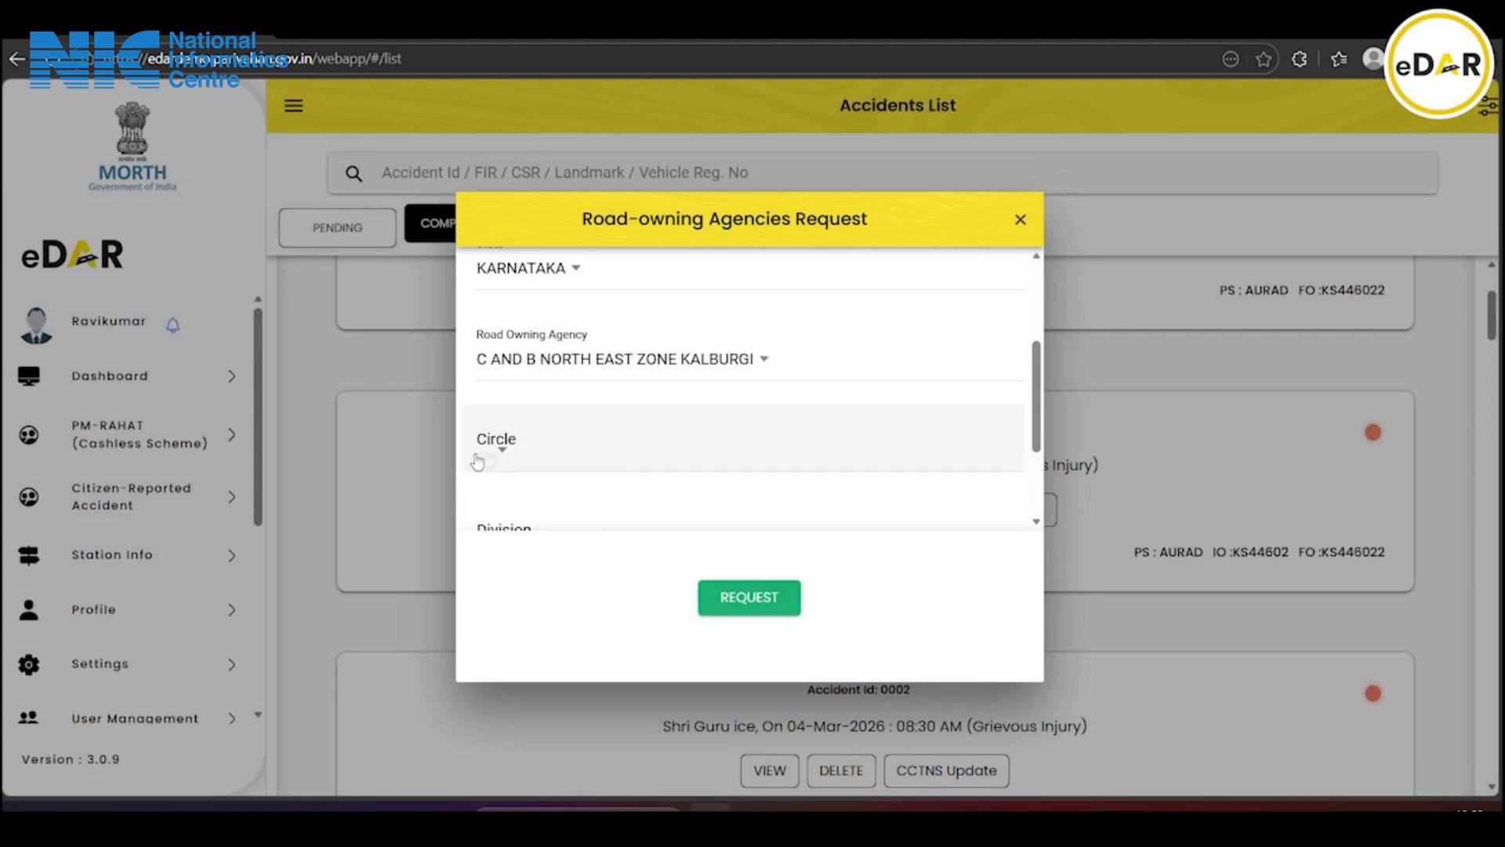
left_click(513, 453)
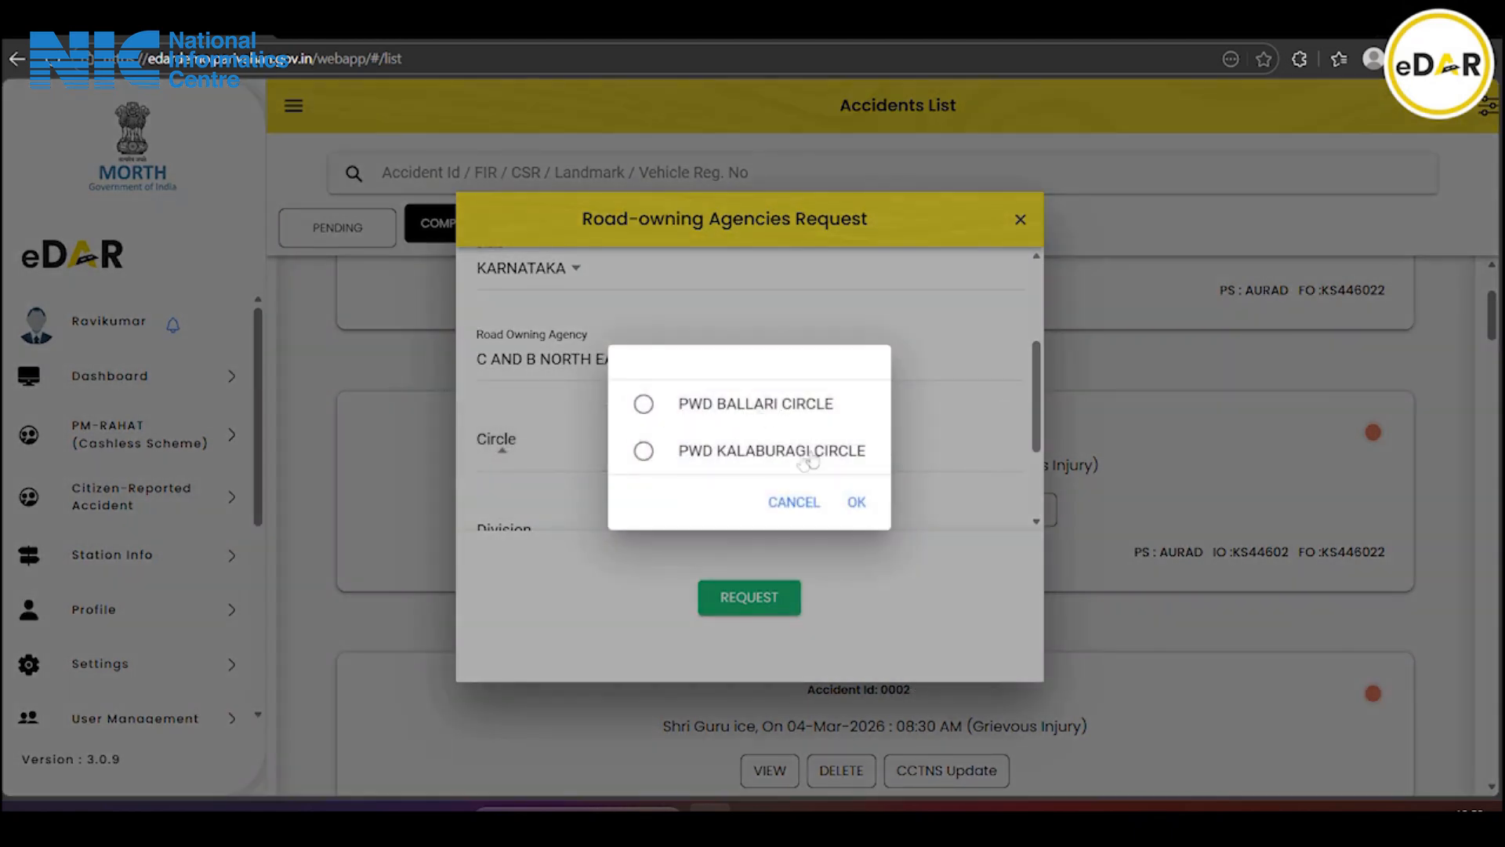
left_click(759, 455)
left_click(855, 502)
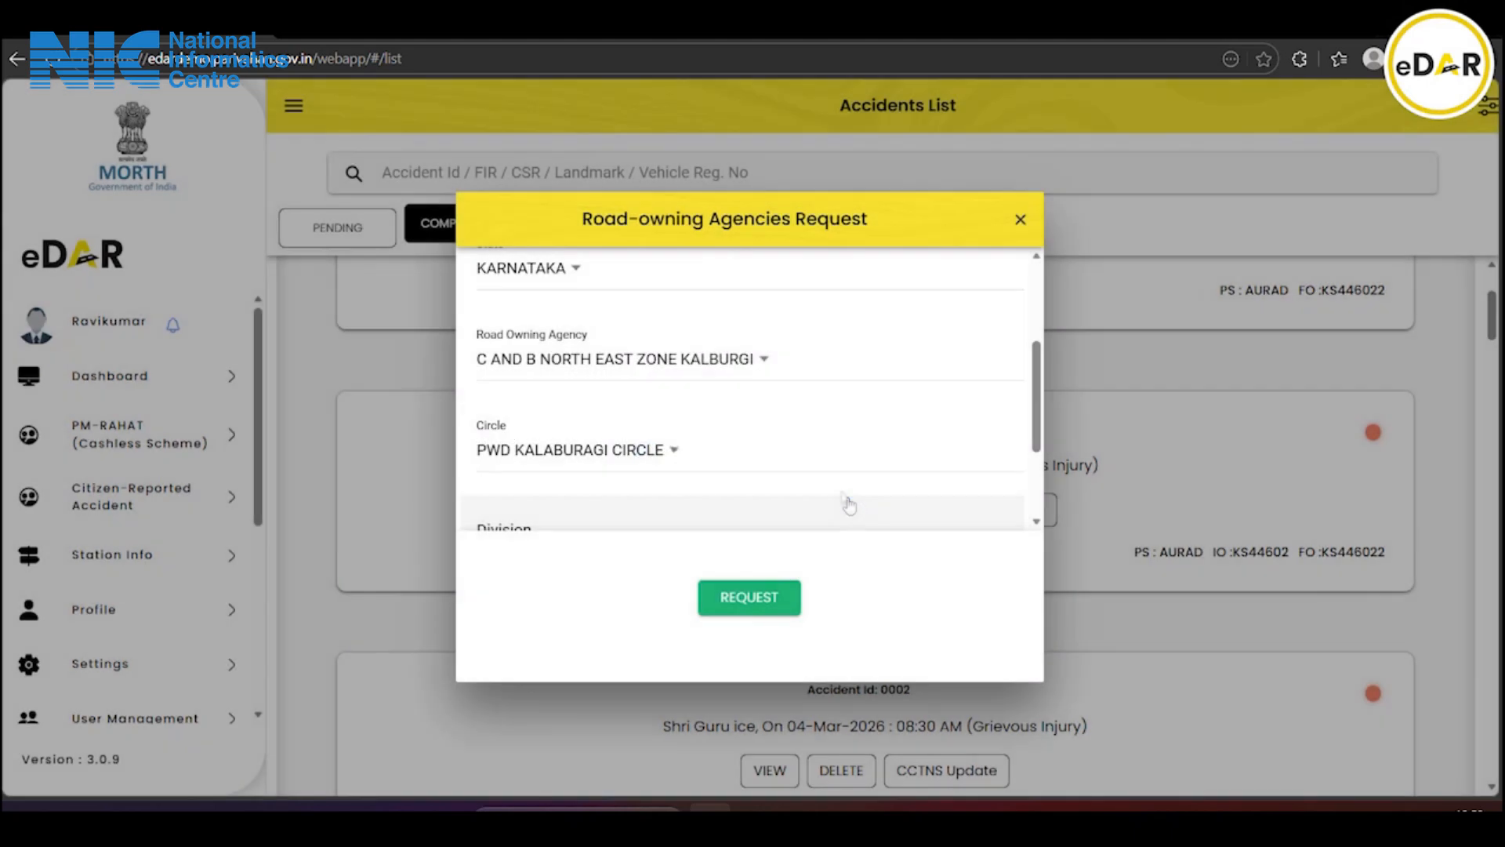
scroll(626, 416, "down", 1)
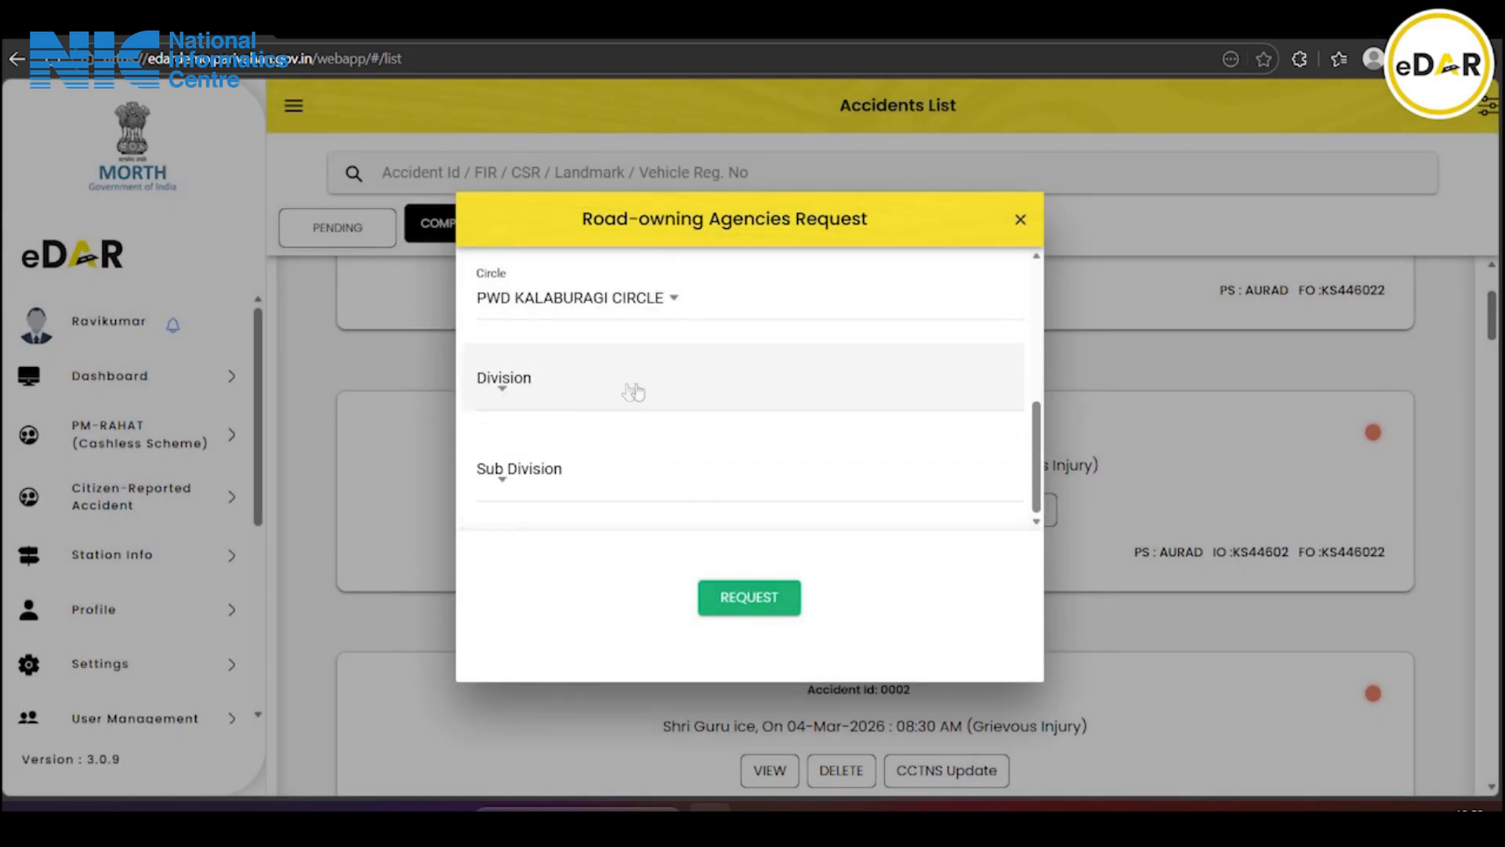
Choose SEDUM DIVISION and CHITTAPUR SUB DIVISION, then submit the road inspection request
left_click(579, 390)
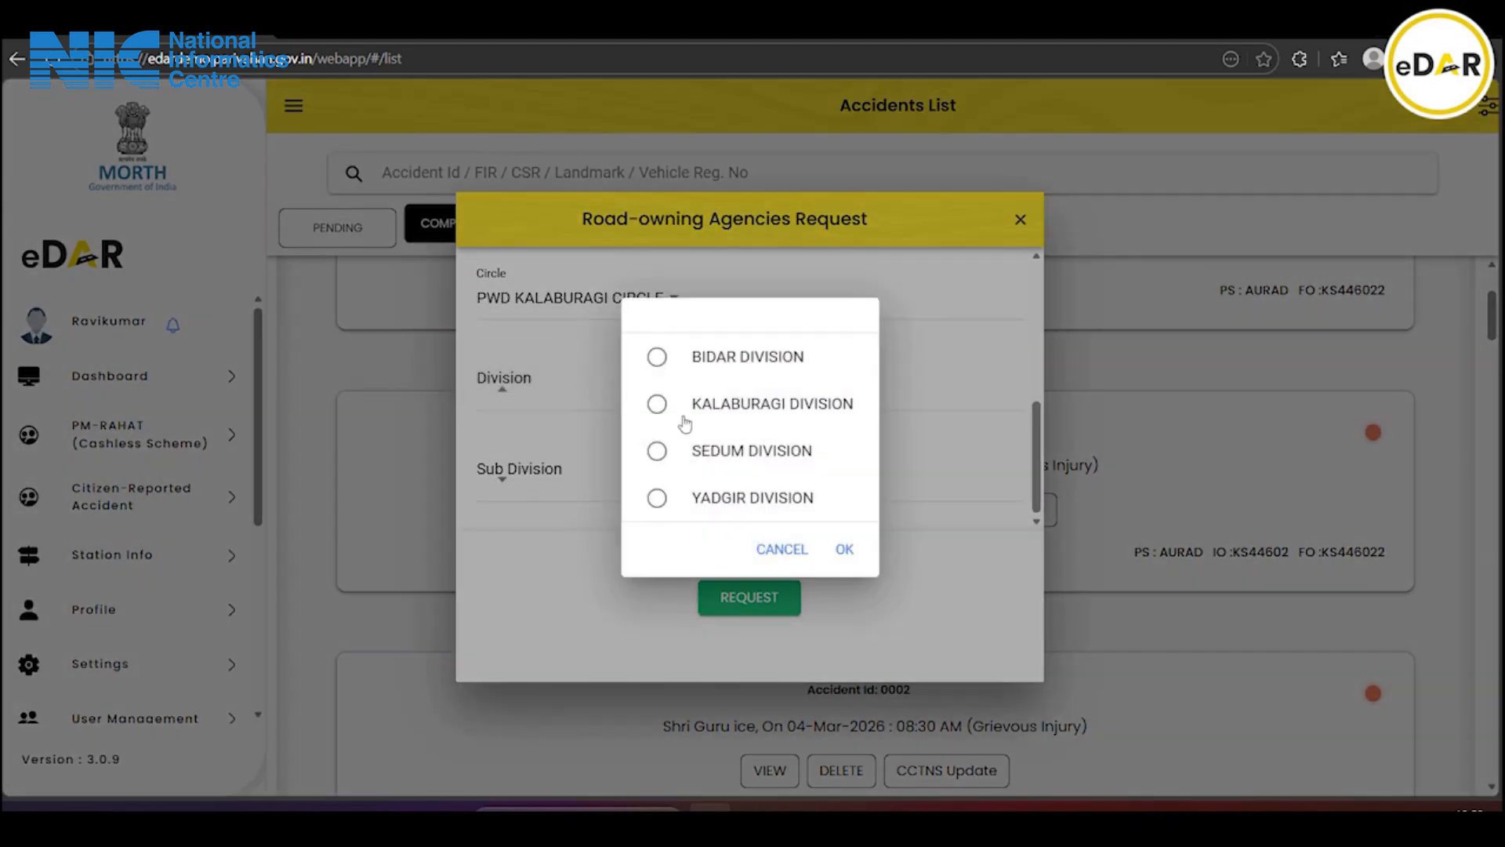
left_click(779, 459)
left_click(845, 550)
left_click(602, 474)
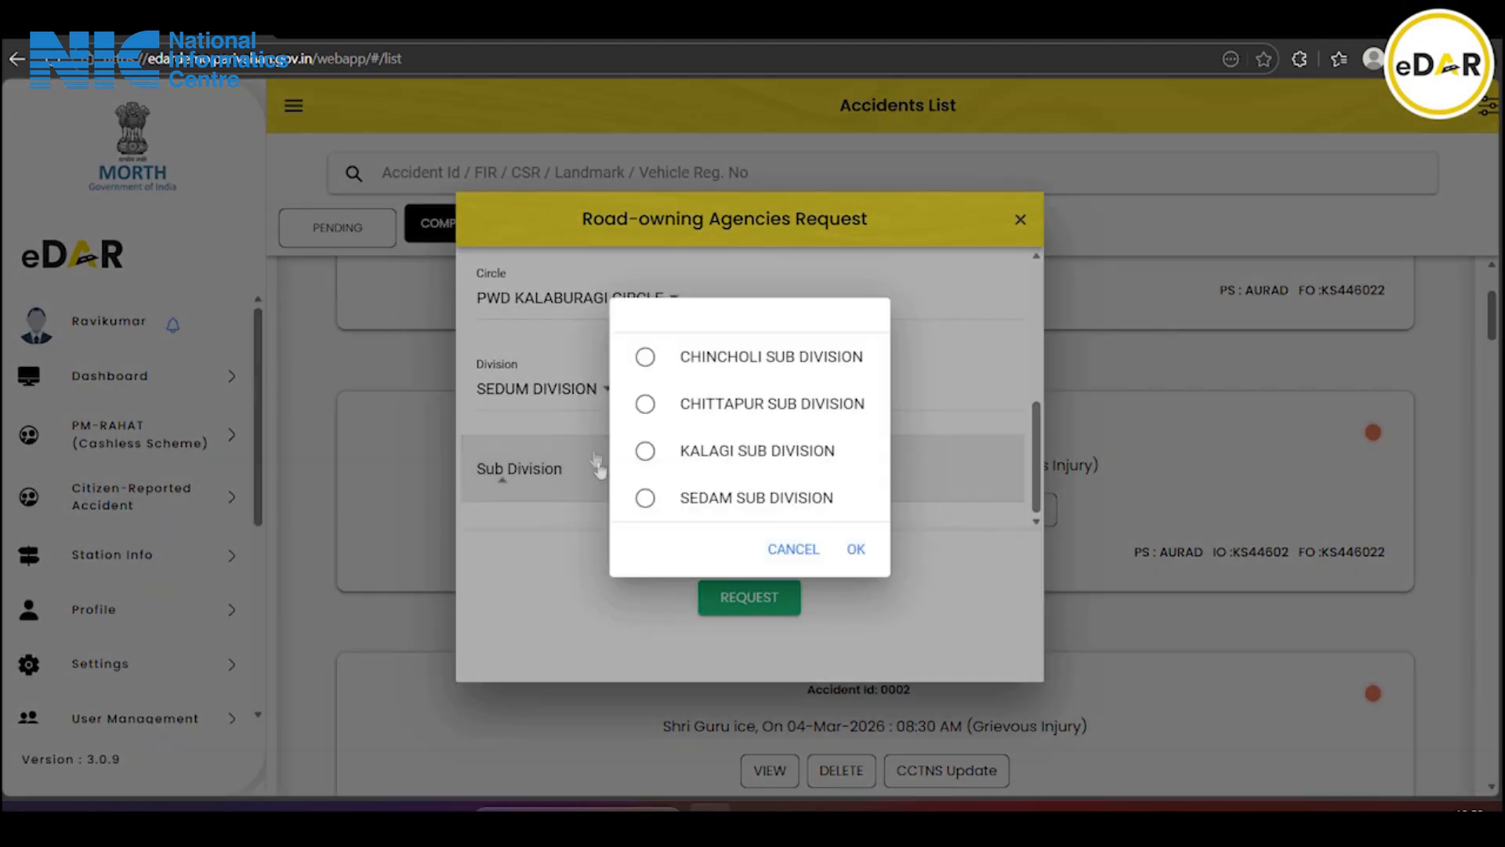
left_click(703, 415)
left_click(856, 549)
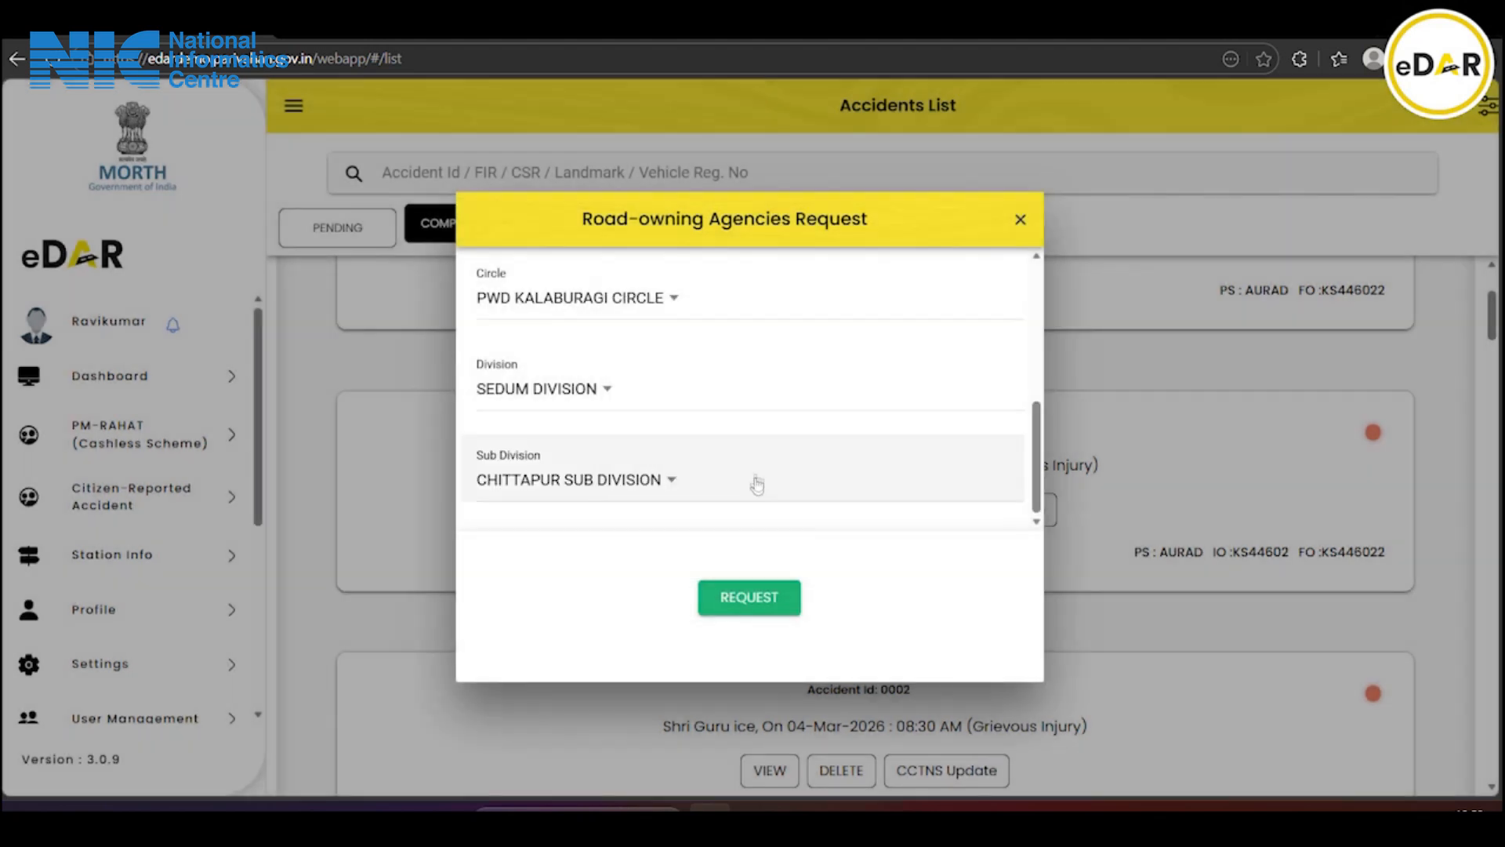
left_click(769, 598)
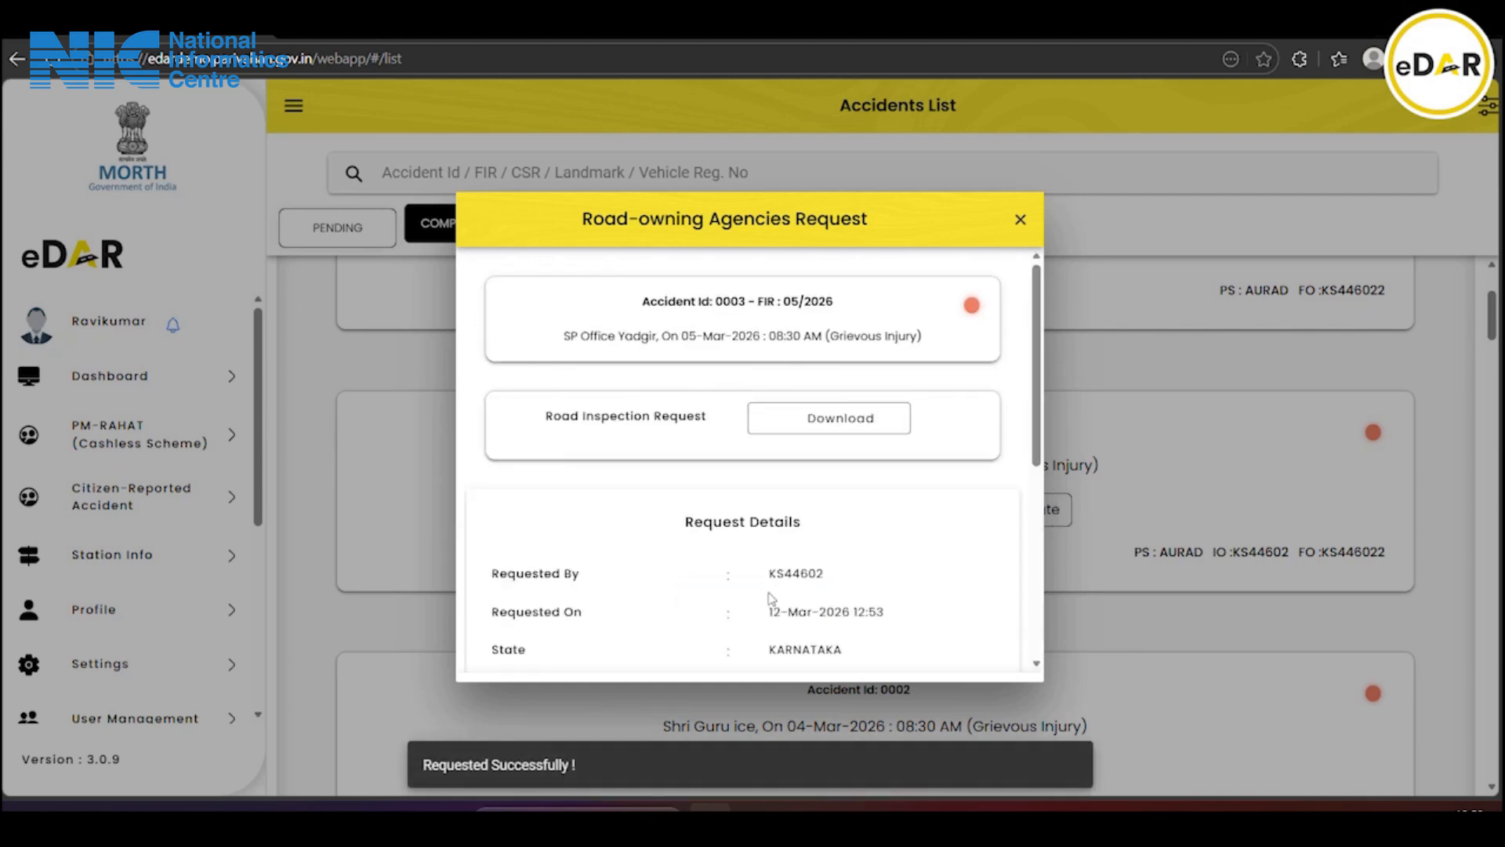
Review the road request details, then close the dialog to return to the Accidents List
scroll(711, 495, "down", 5)
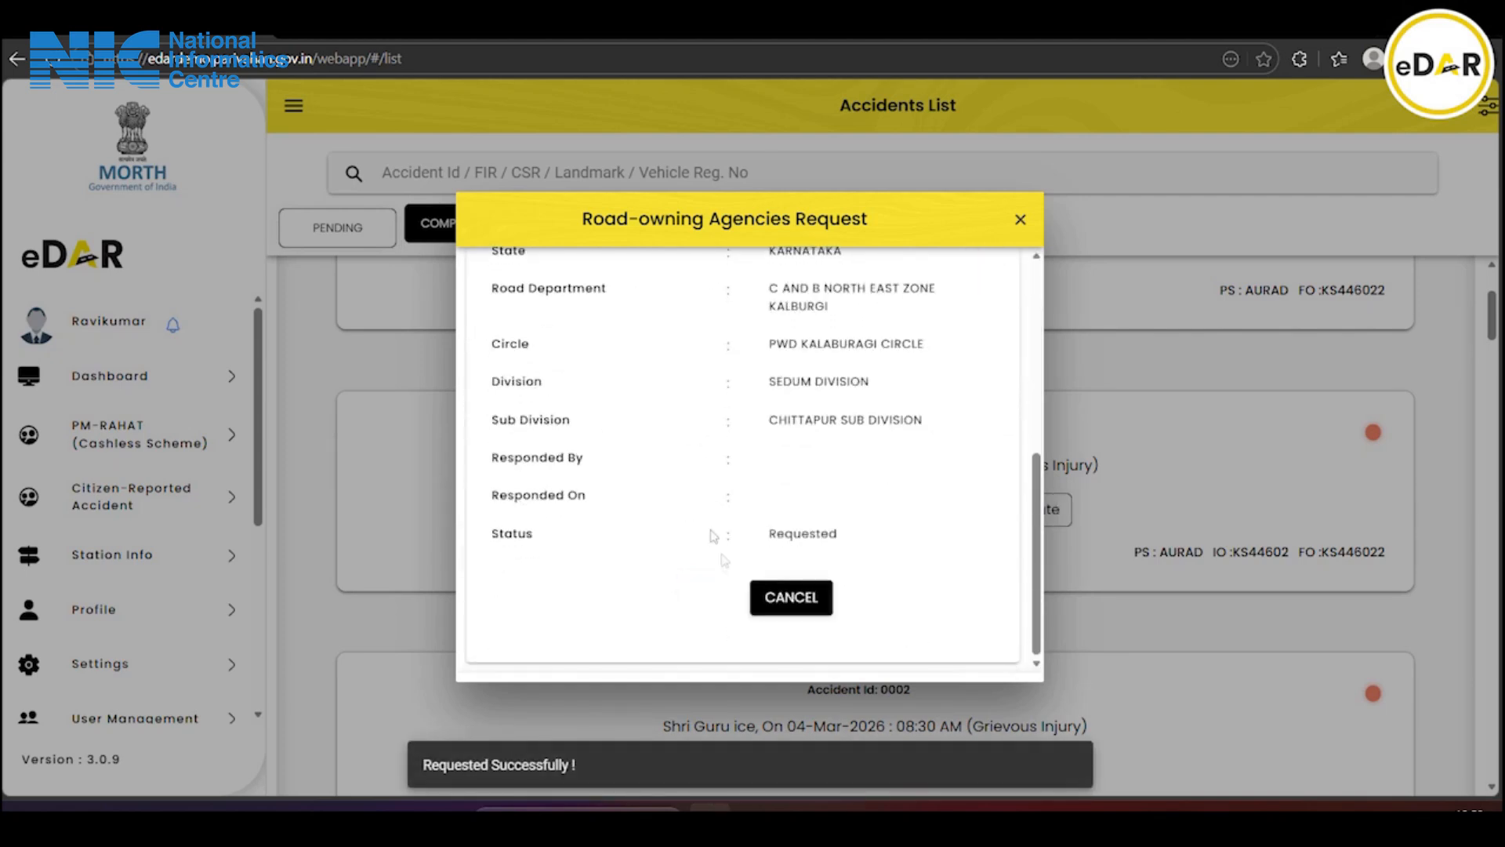
scroll(795, 549, "up", 5)
scroll(827, 434, "down", 5)
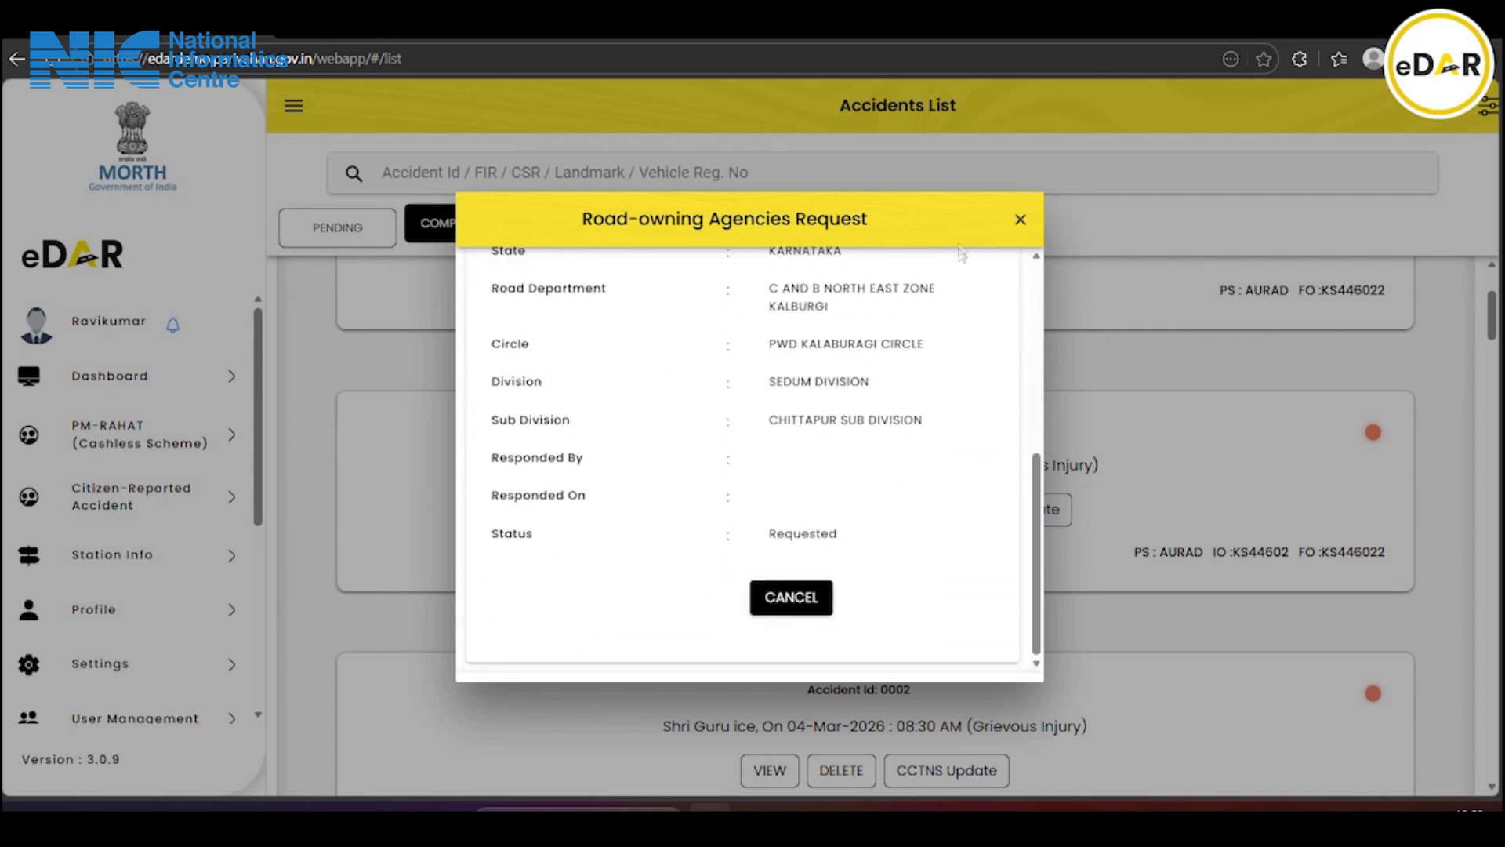
left_click(1021, 223)
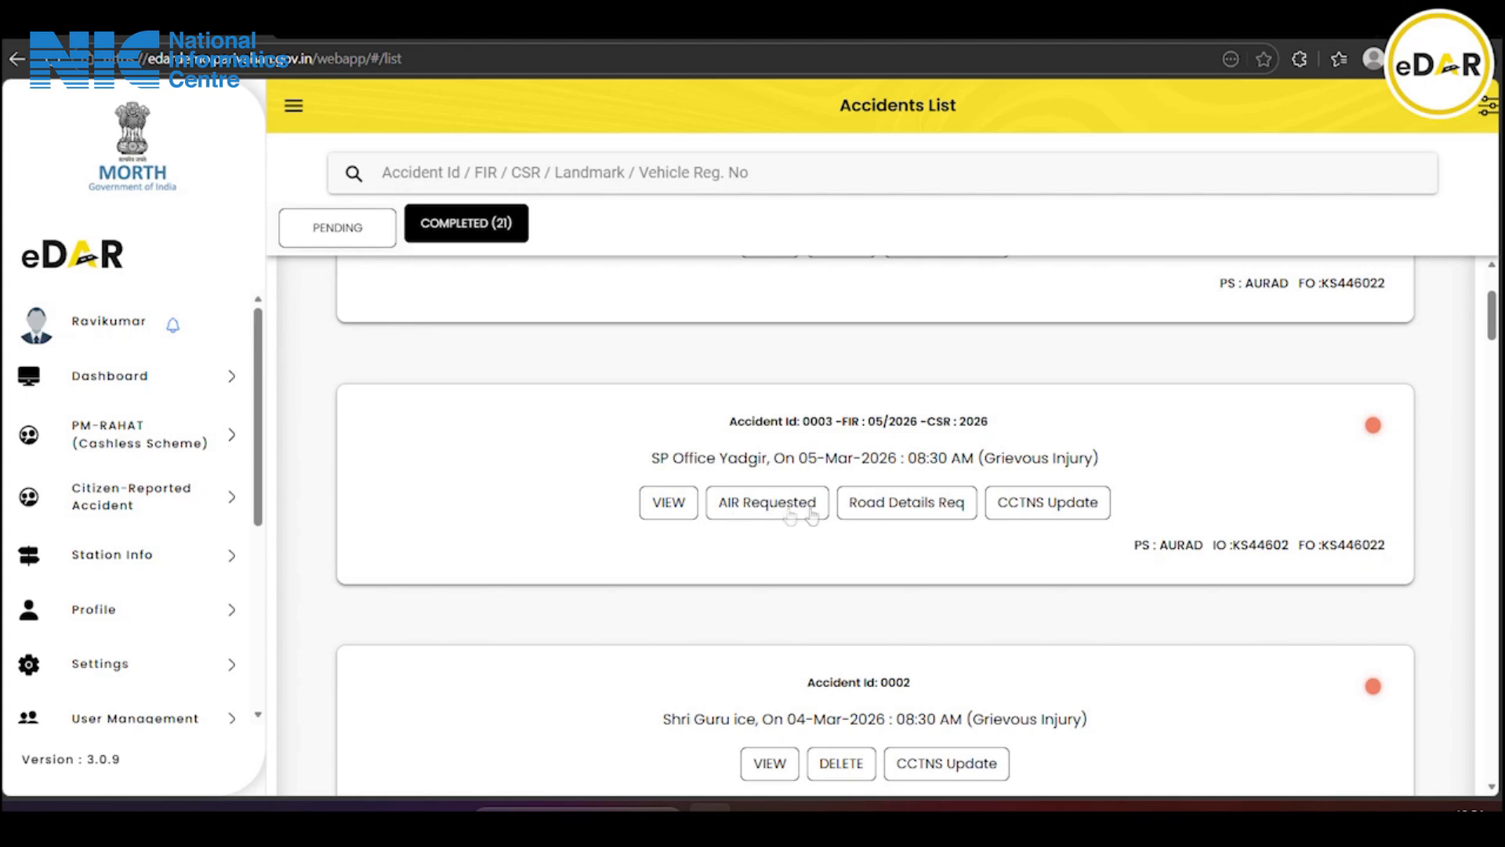
Open accident 0003's full details and proceed to its e-DAR investigation sections
left_click(662, 504)
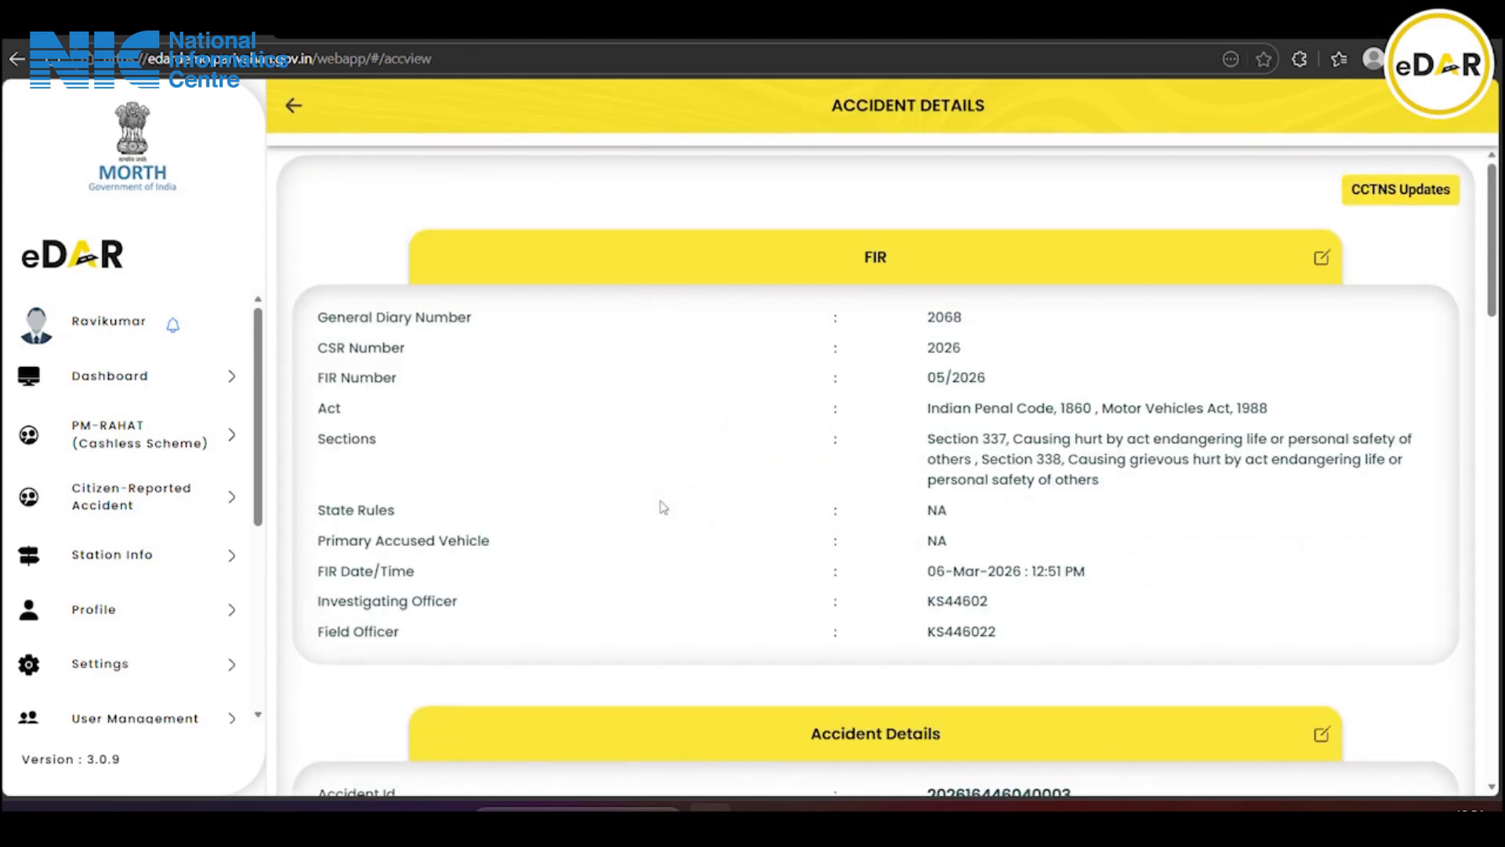
scroll(662, 507, "down", 15)
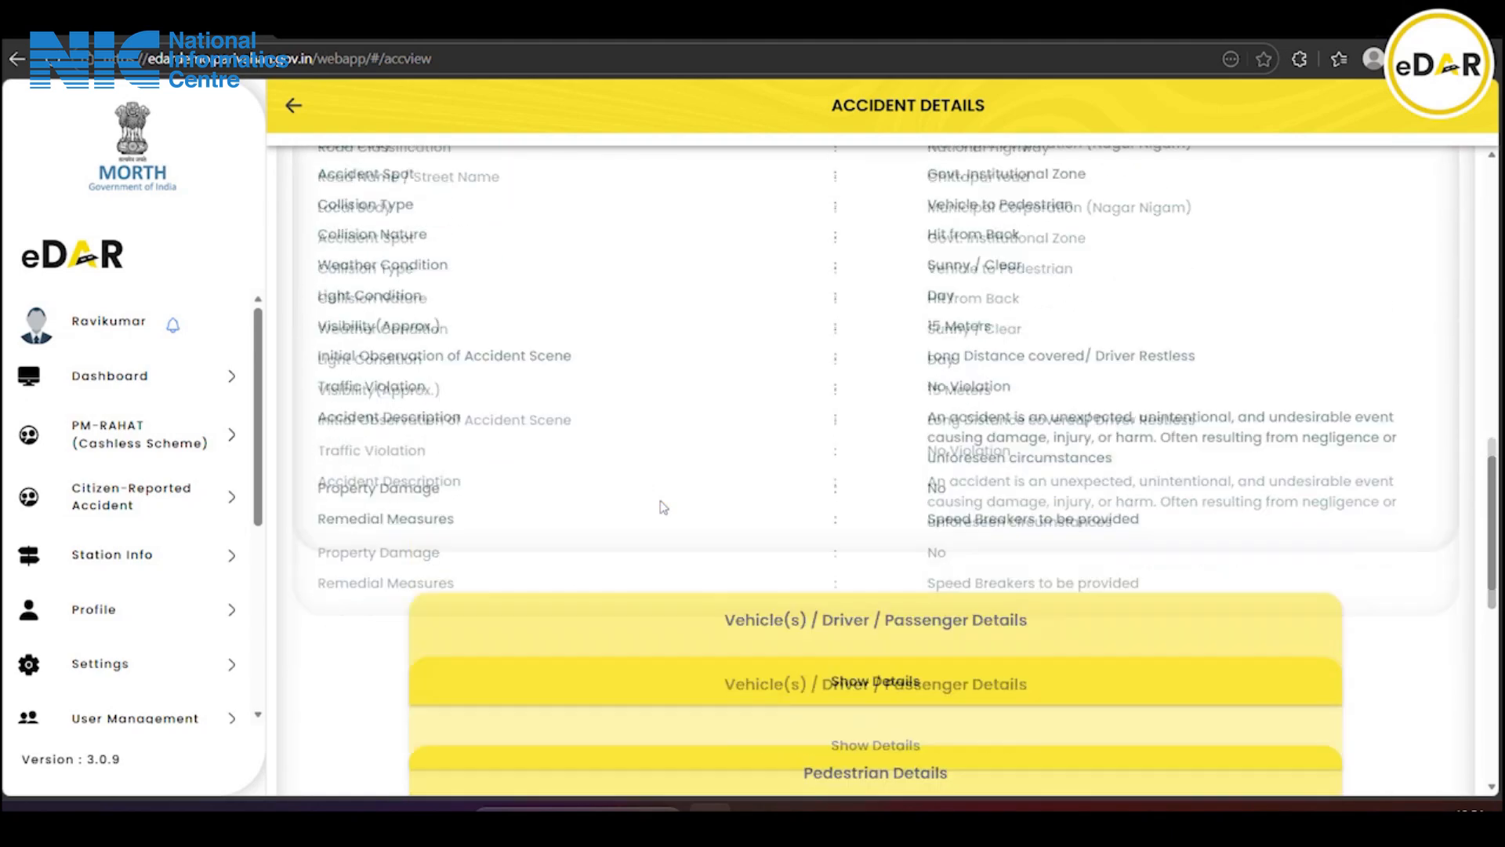
scroll(662, 504, "down", 10)
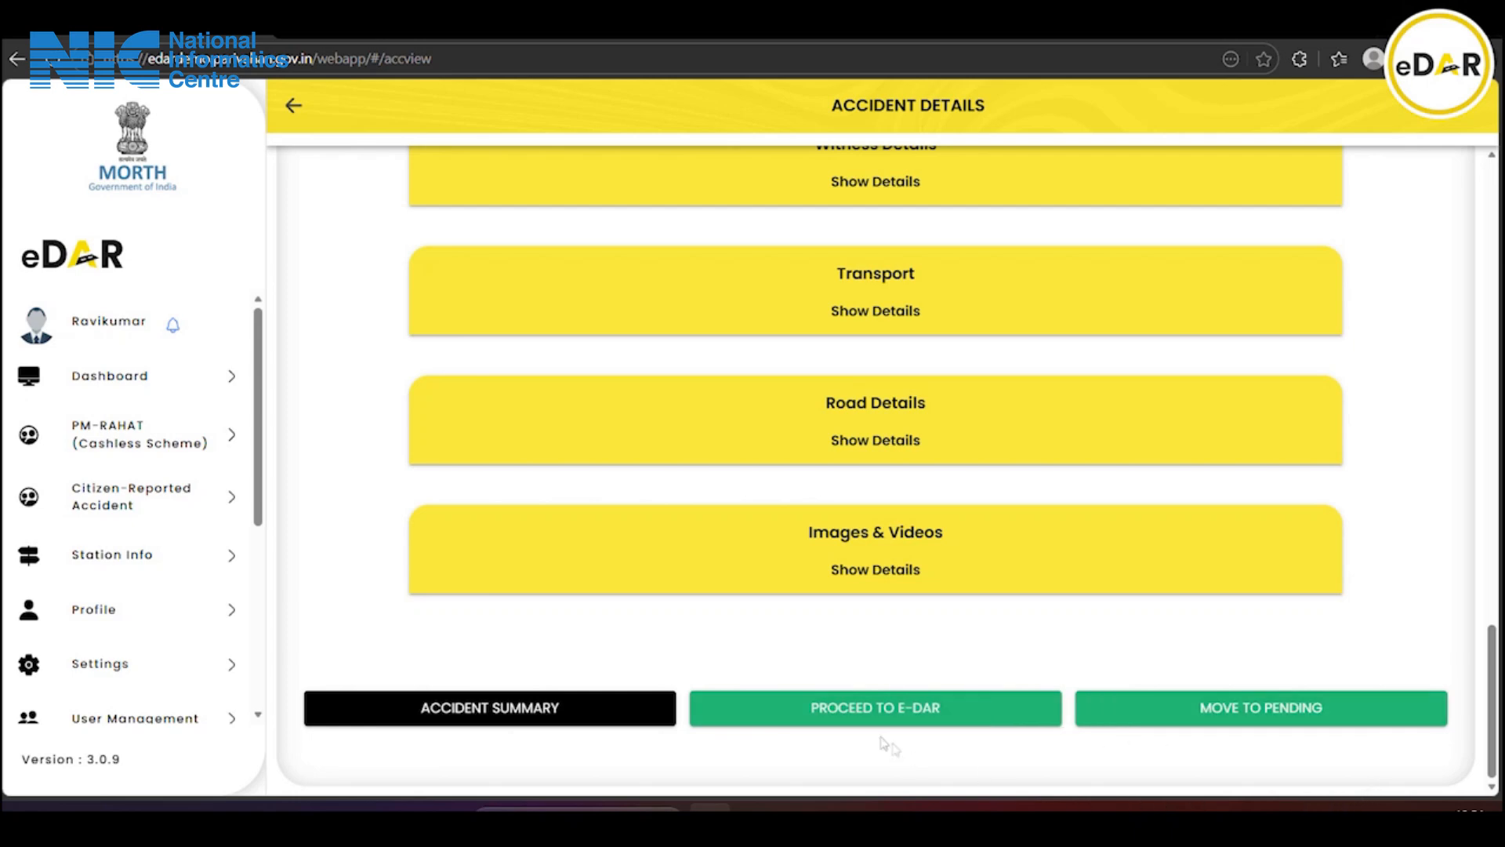
left_click(900, 712)
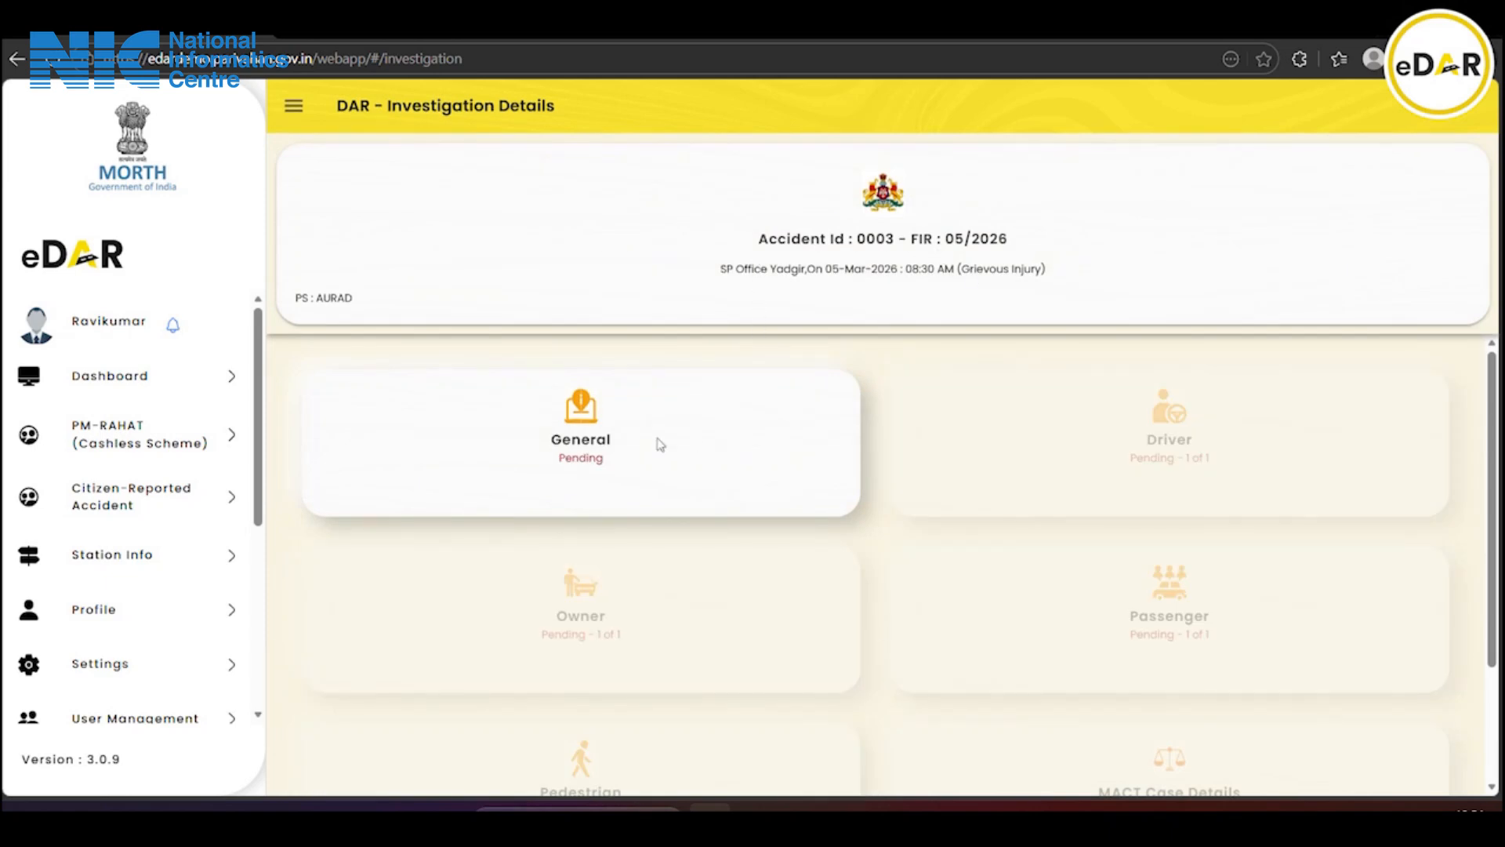
scroll(1014, 466, "down", 2)
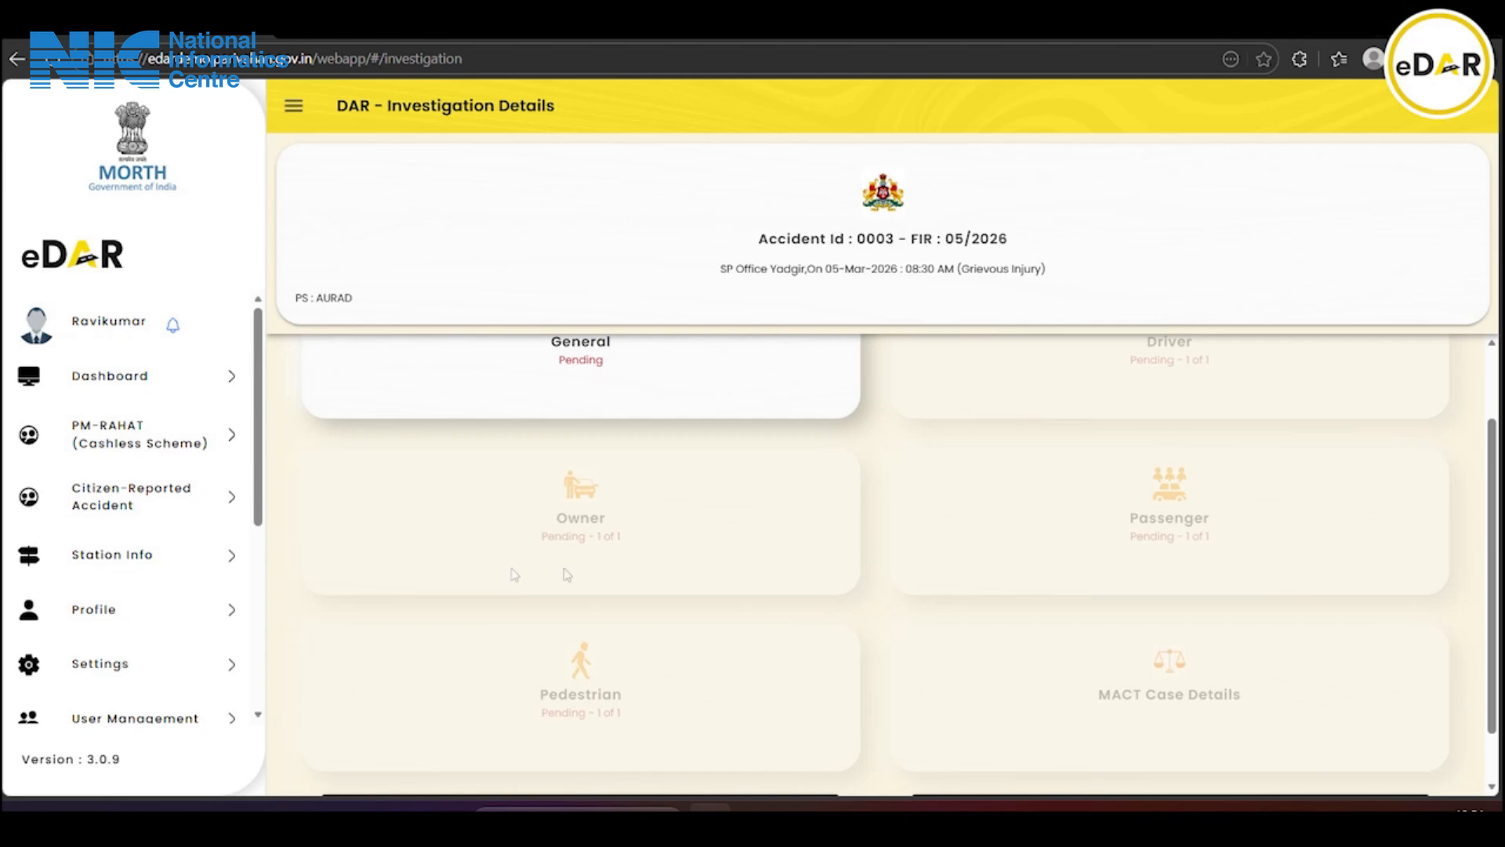
scroll(992, 528, "down", 1)
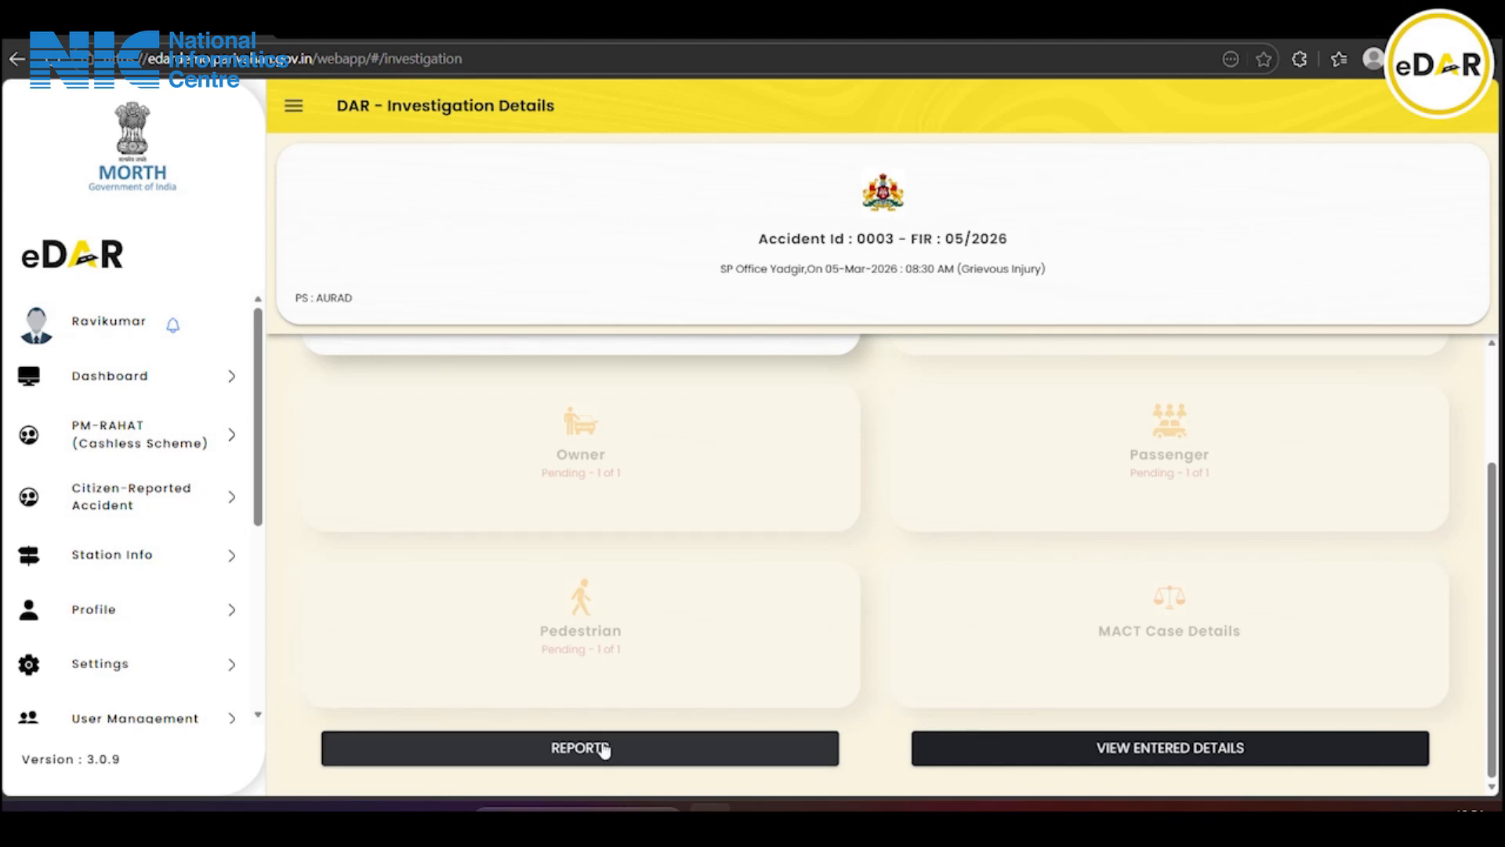
scroll(604, 747, "up", 3)
Open the General section and answer No for CCTV footage availability
left_click(597, 451)
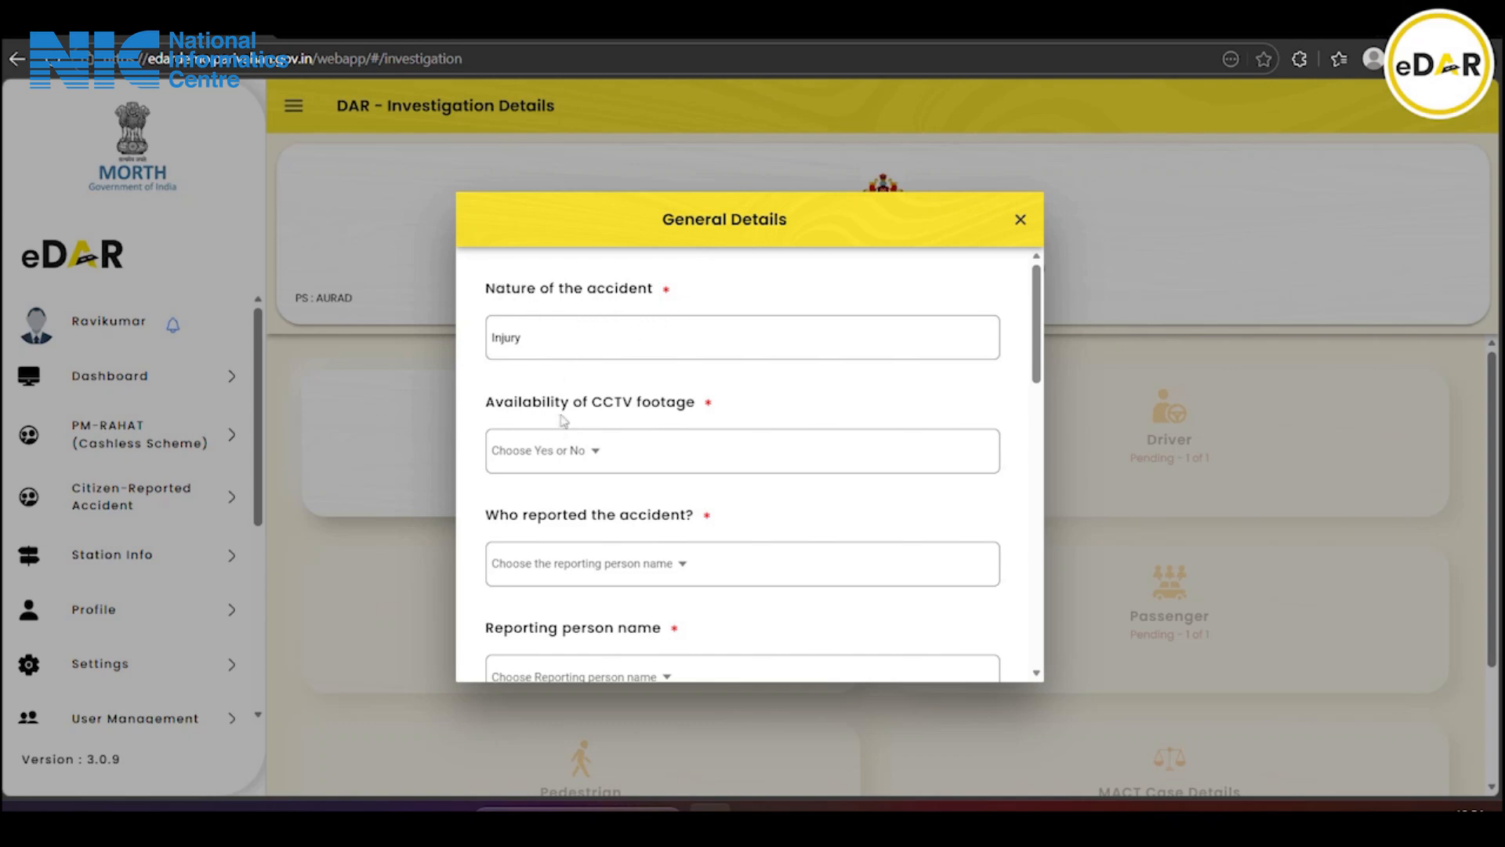
left_click(589, 458)
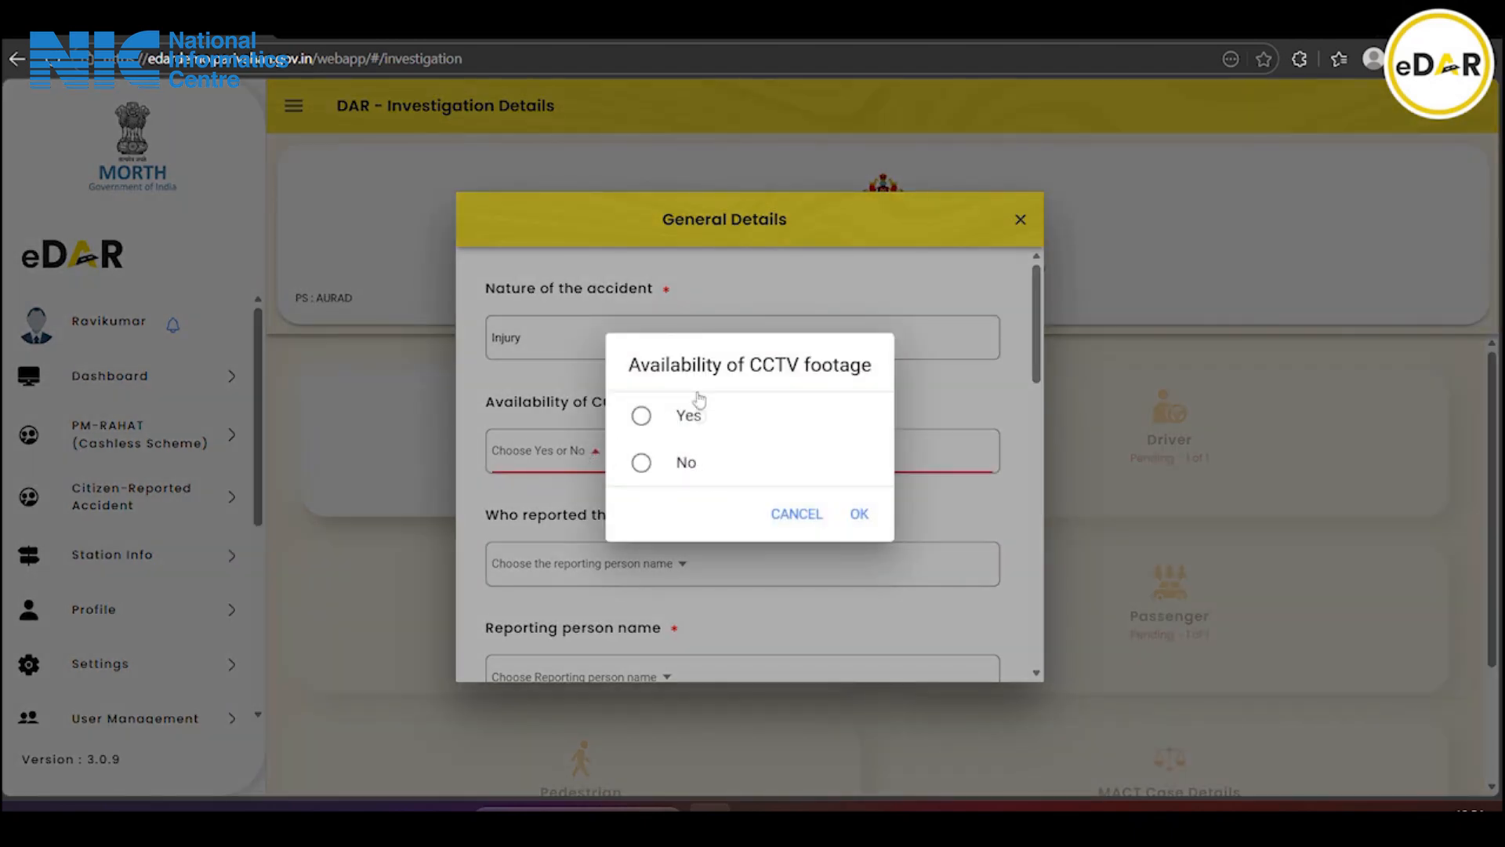
left_click(701, 475)
left_click(860, 514)
scroll(766, 487, "down", 1)
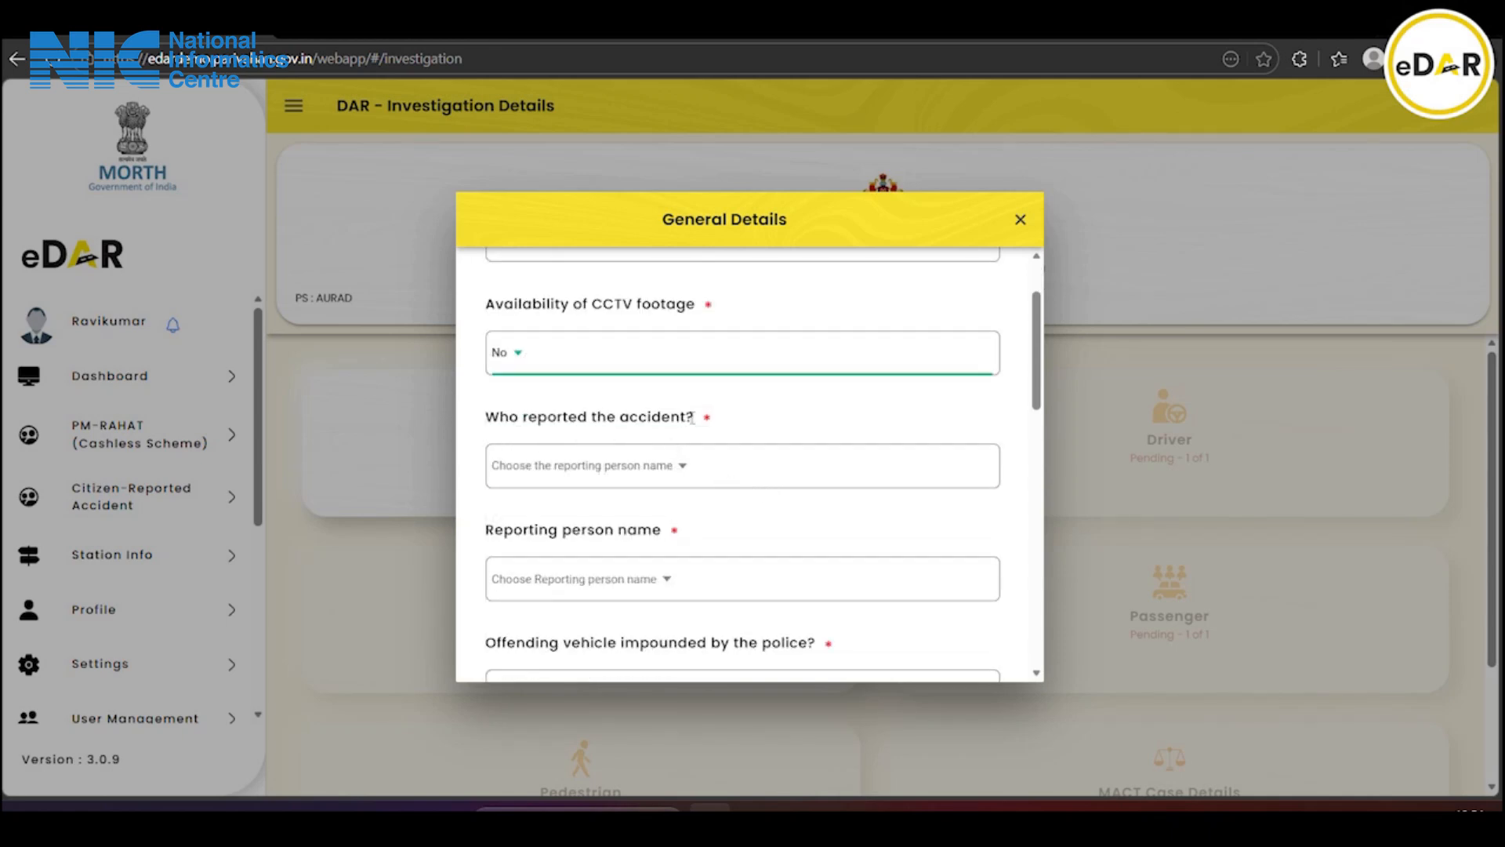
Set who reported the accident to Driver and select the only listed reporting person
left_click(609, 470)
left_click(651, 258)
left_click(867, 684)
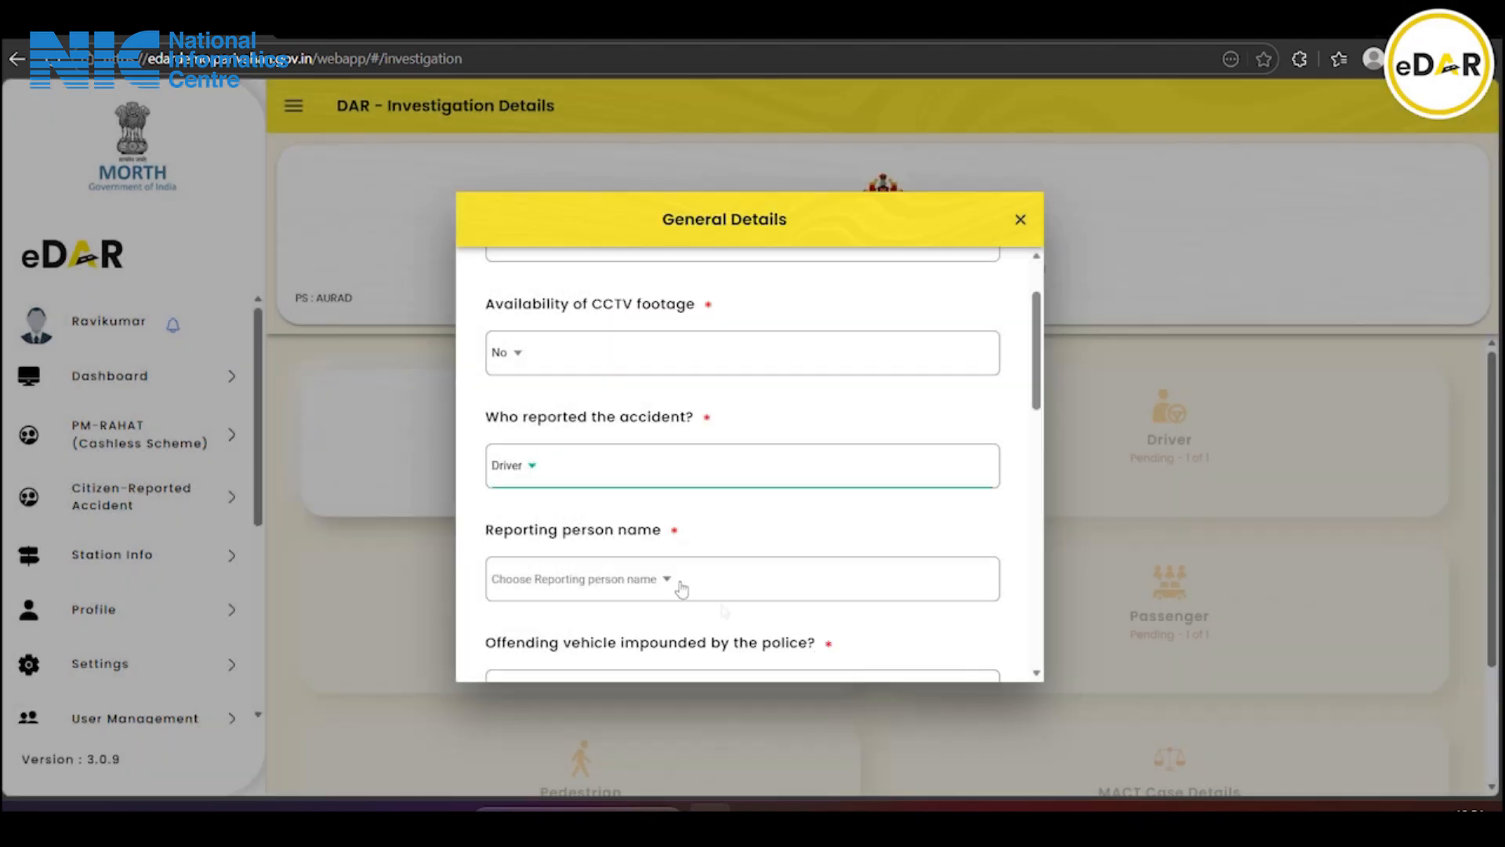
scroll(642, 520, "down", 1)
left_click(604, 494)
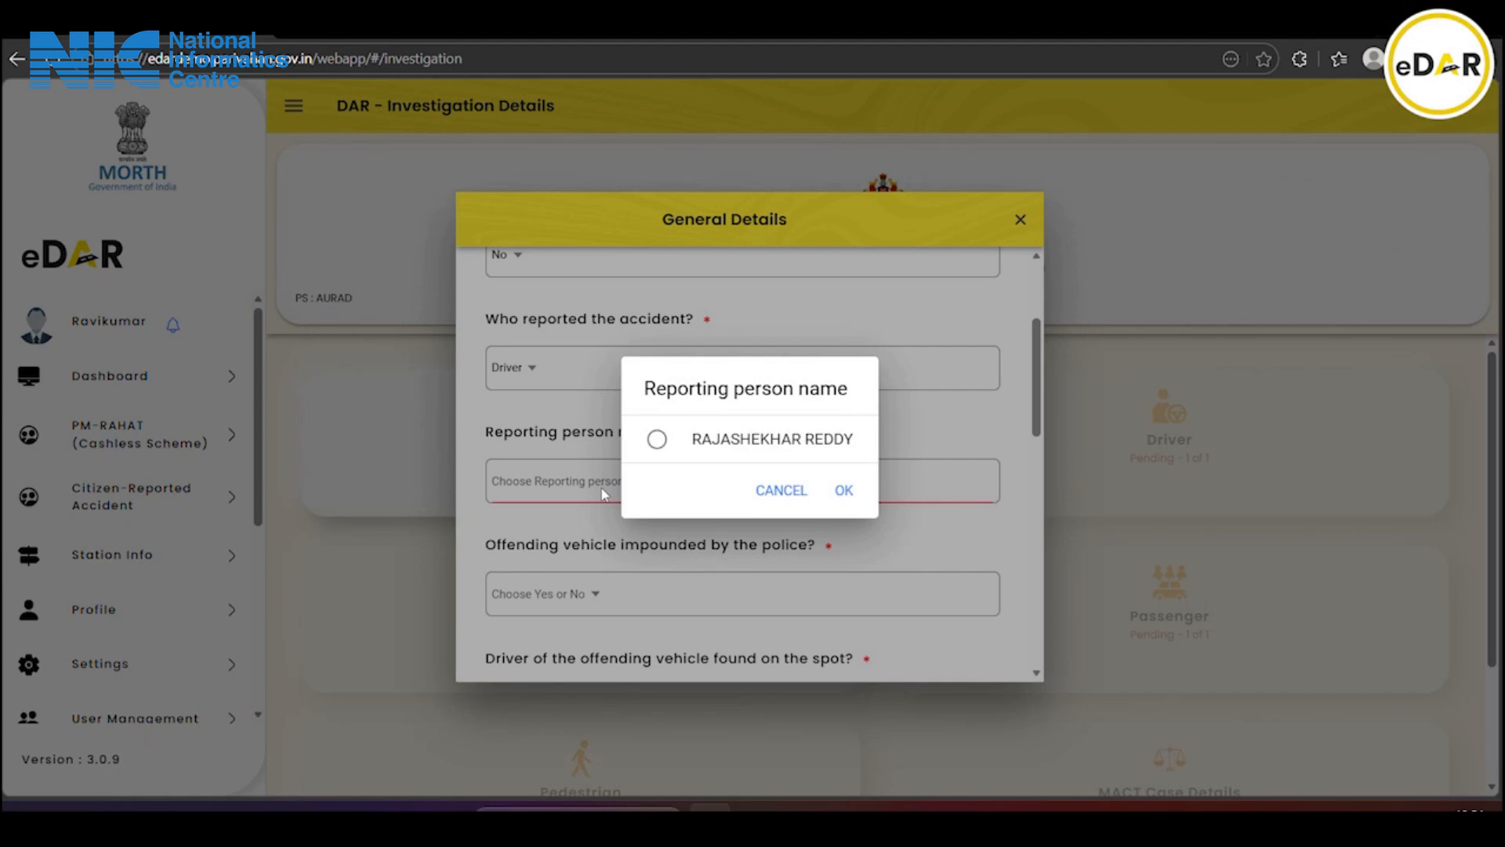
left_click(657, 441)
left_click(841, 489)
scroll(695, 475, "down", 1)
scroll(695, 475, "down", 1)
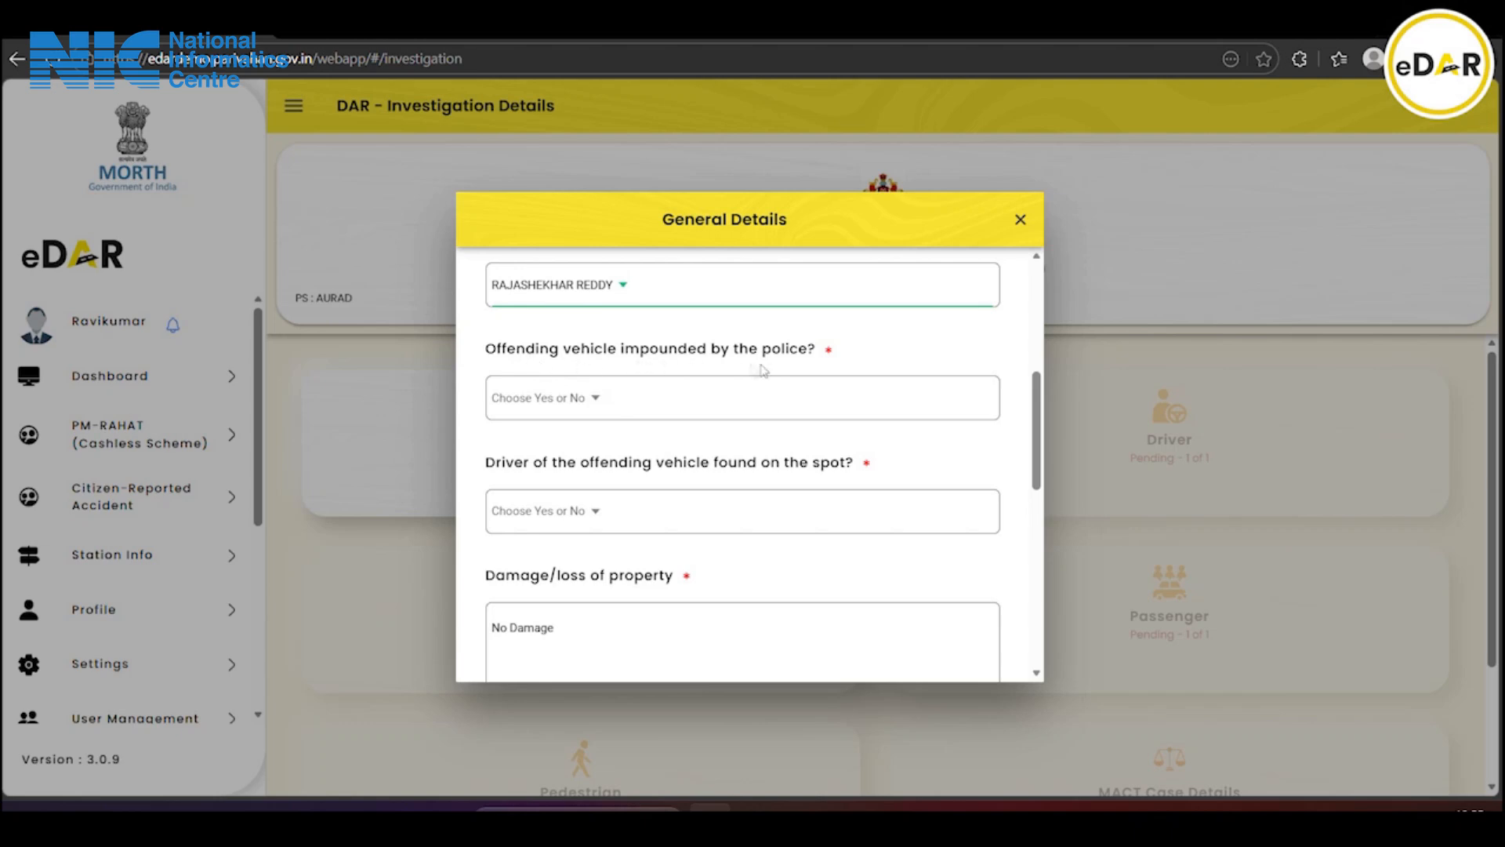
Answer Yes for offending vehicle impounded and Yes for driver found on the spot
left_click(525, 402)
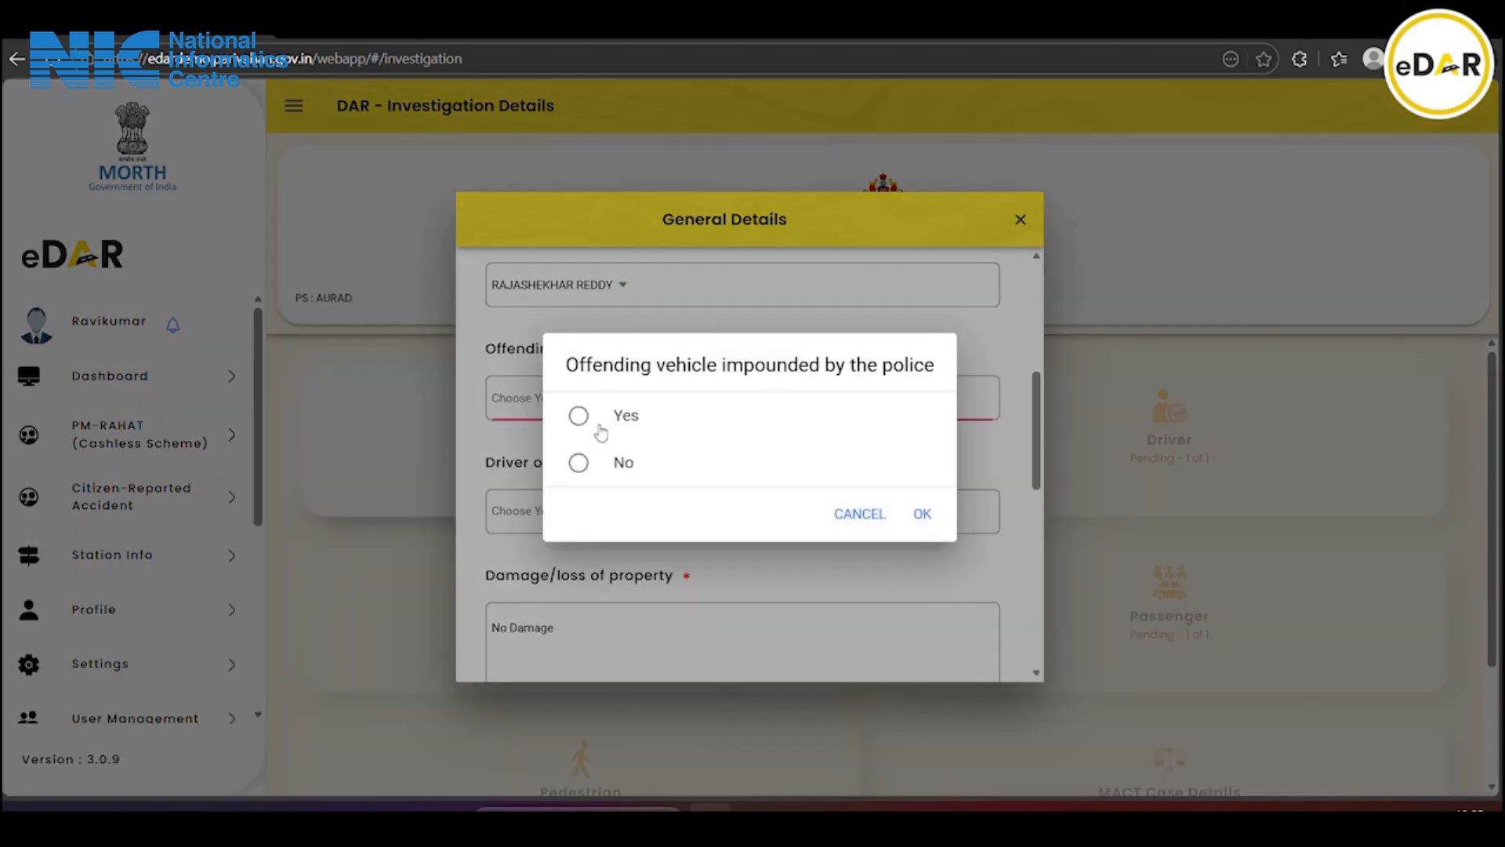
left_click(627, 420)
left_click(922, 513)
scroll(674, 448, "down", 3)
scroll(674, 448, "up", 1)
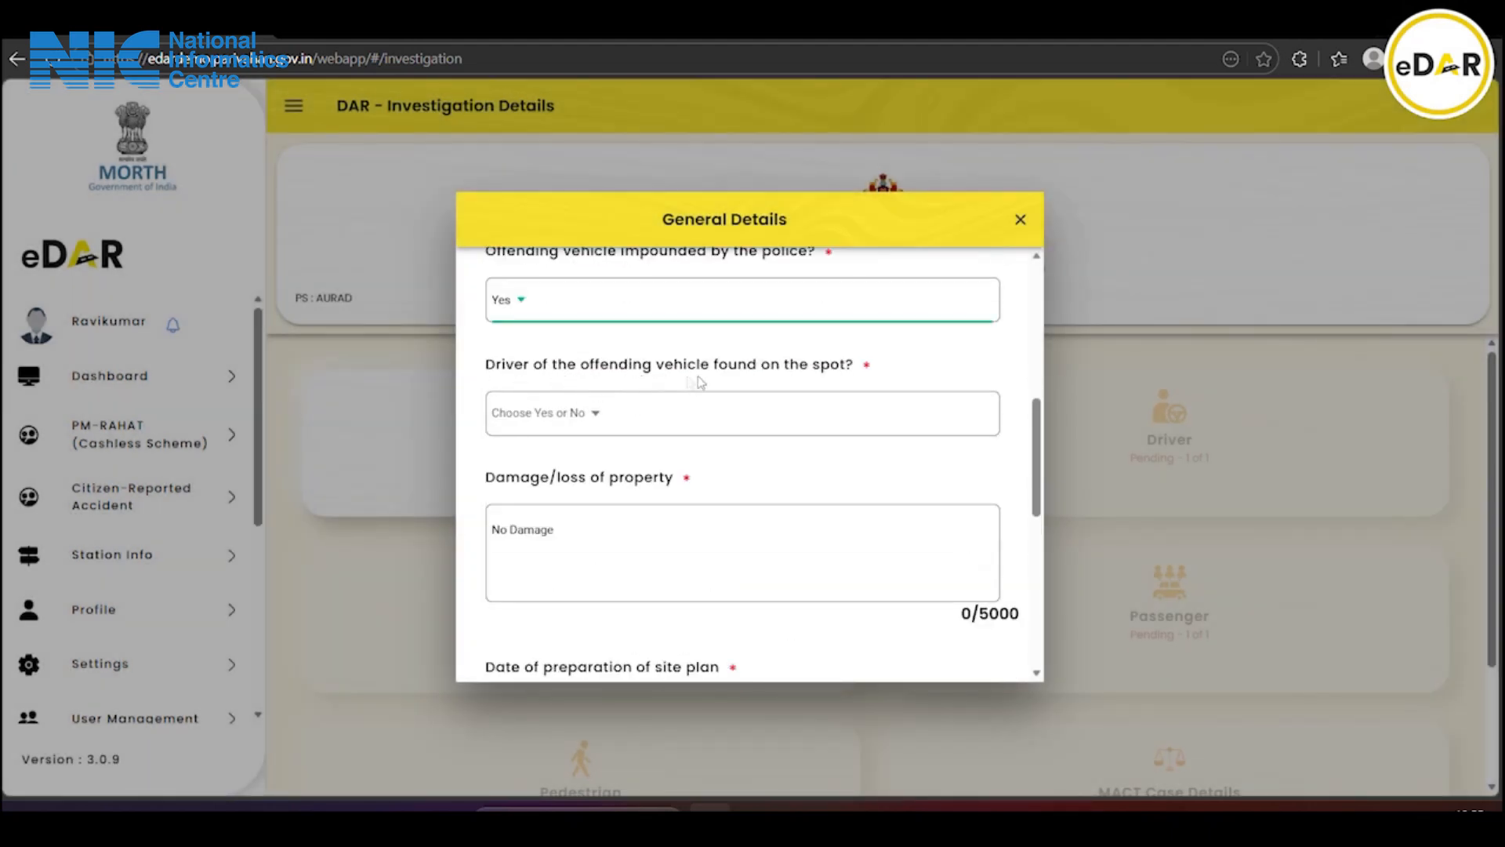
left_click(610, 416)
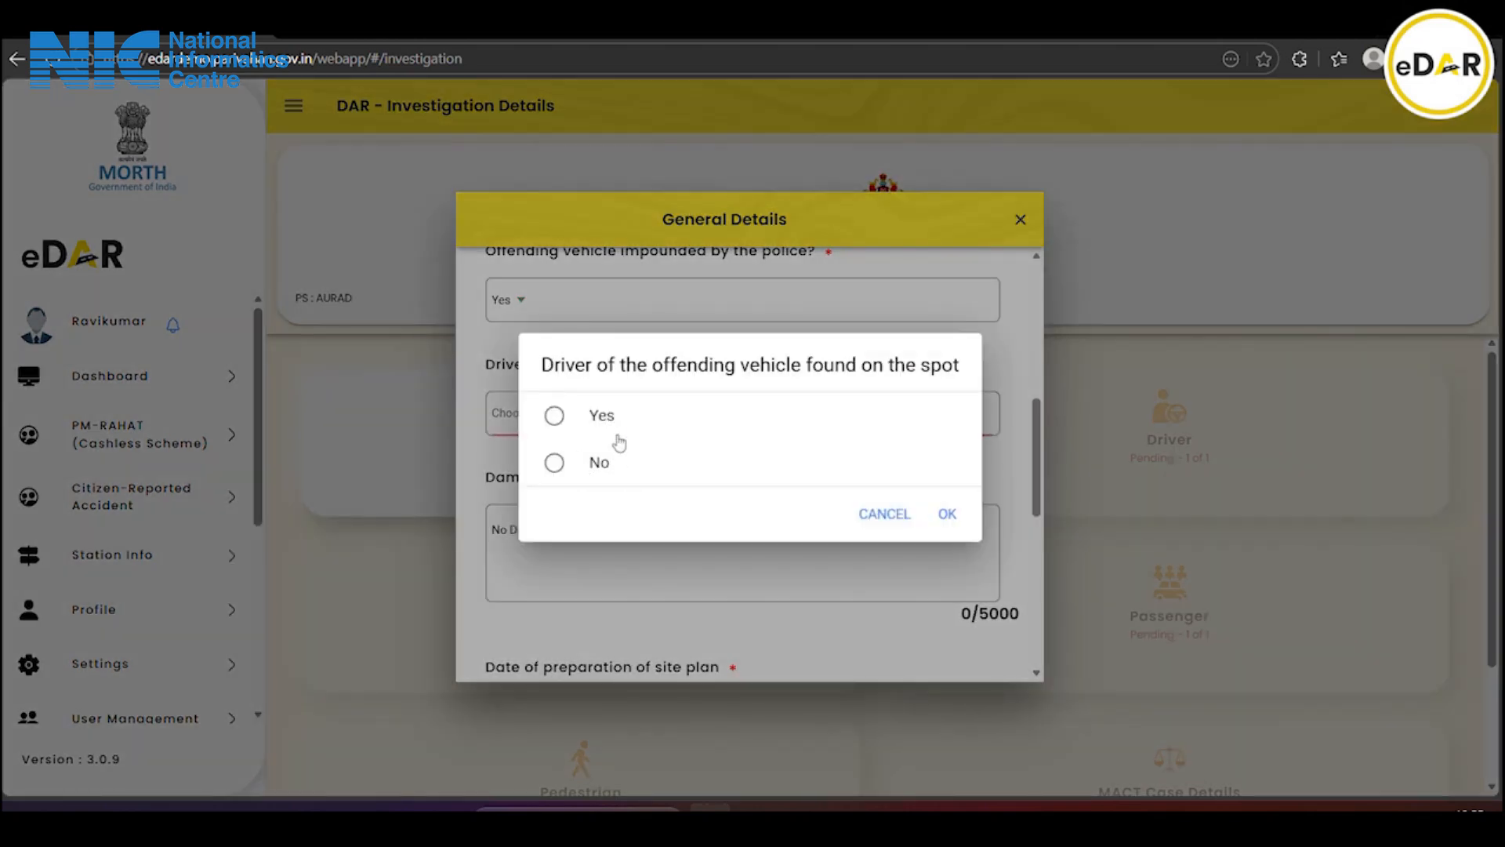
left_click(611, 419)
left_click(951, 518)
scroll(737, 473, "down", 1)
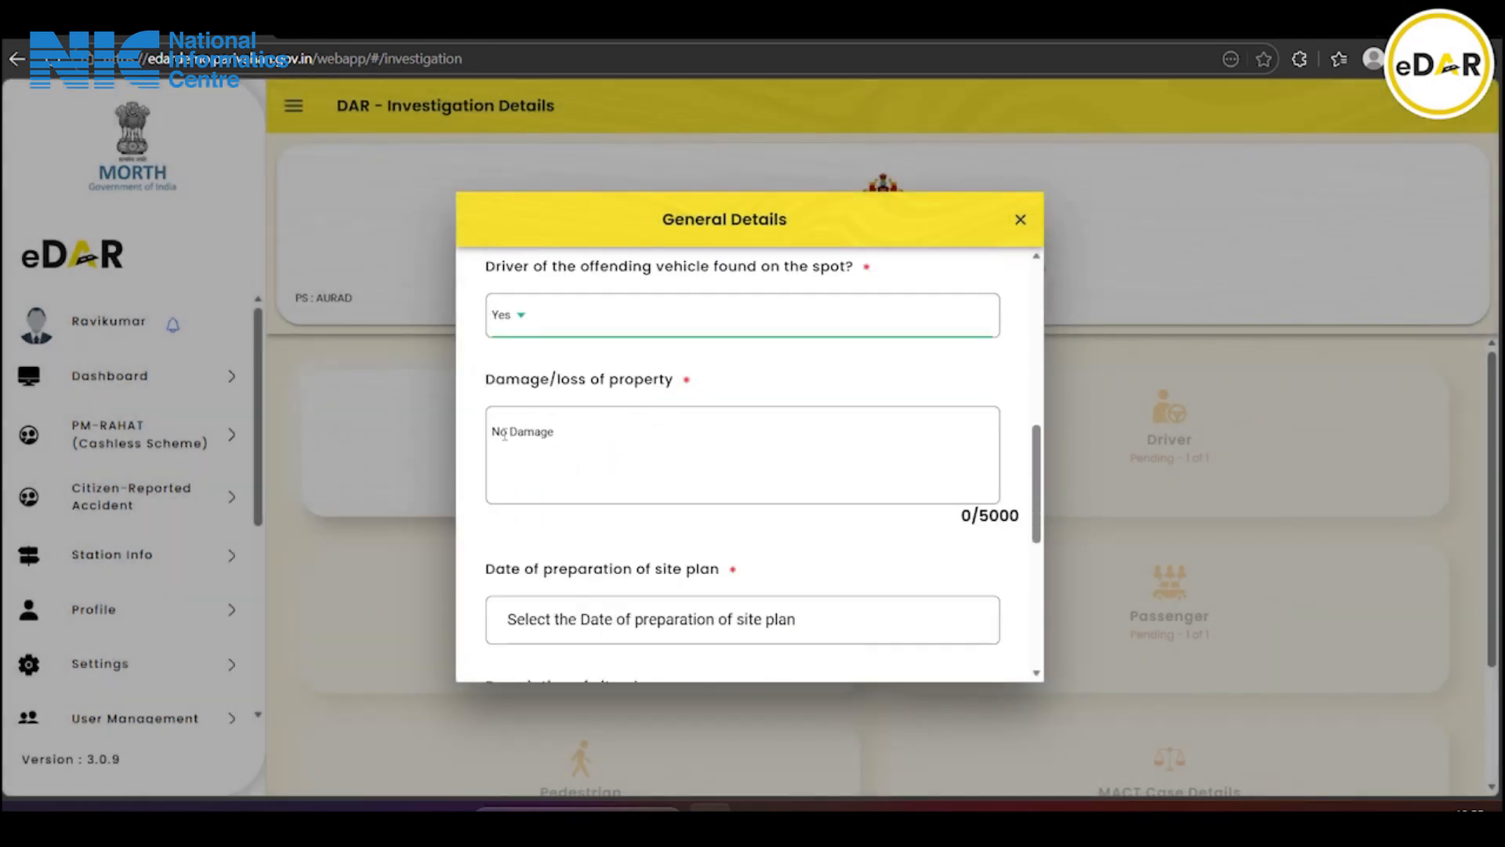
scroll(632, 433, "down", 2)
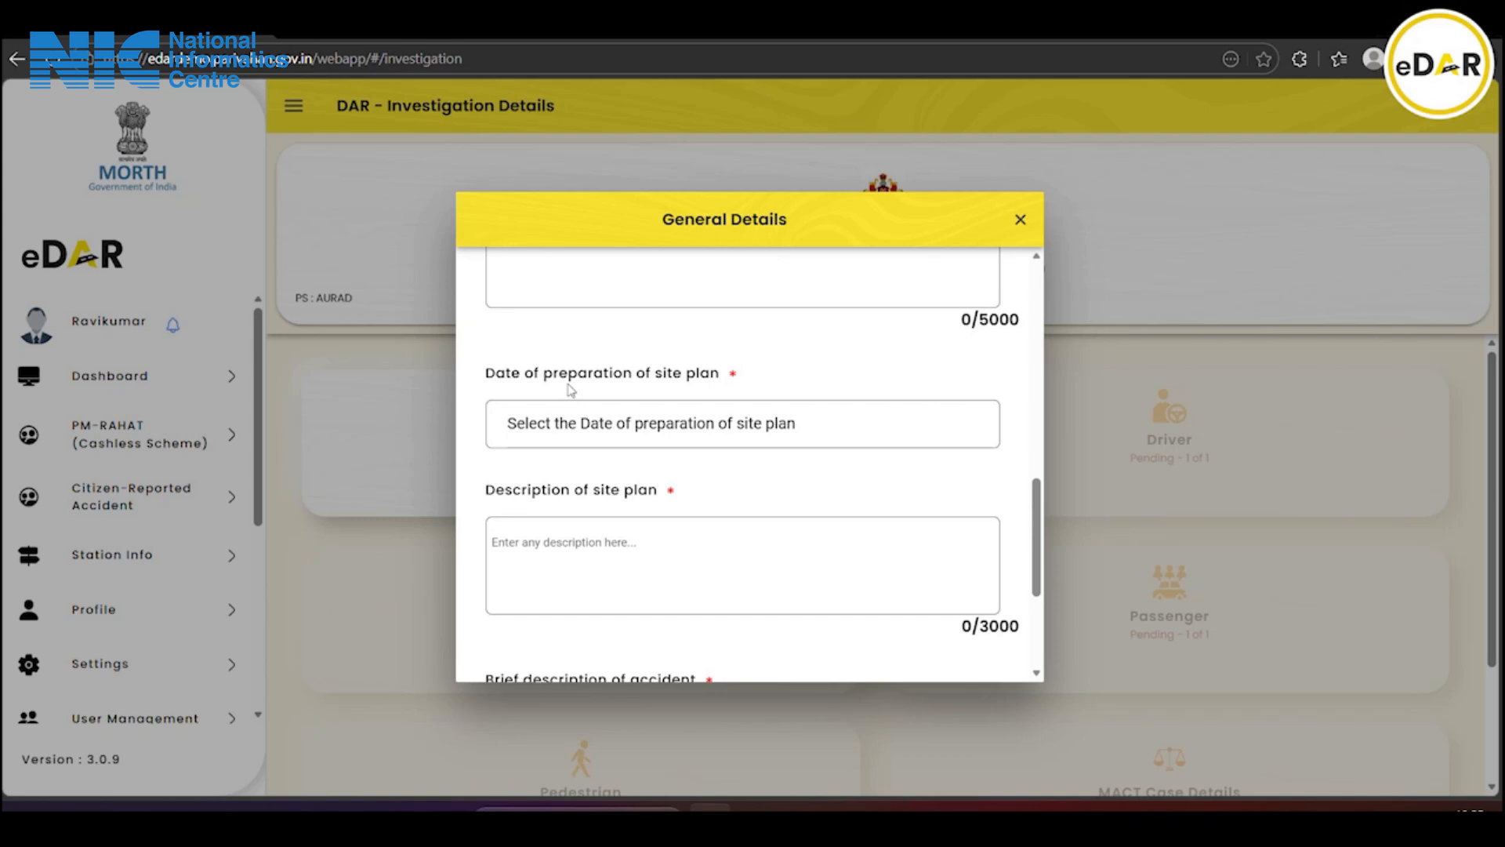
Set the site plan date to 6 March 2026
left_click(741, 430)
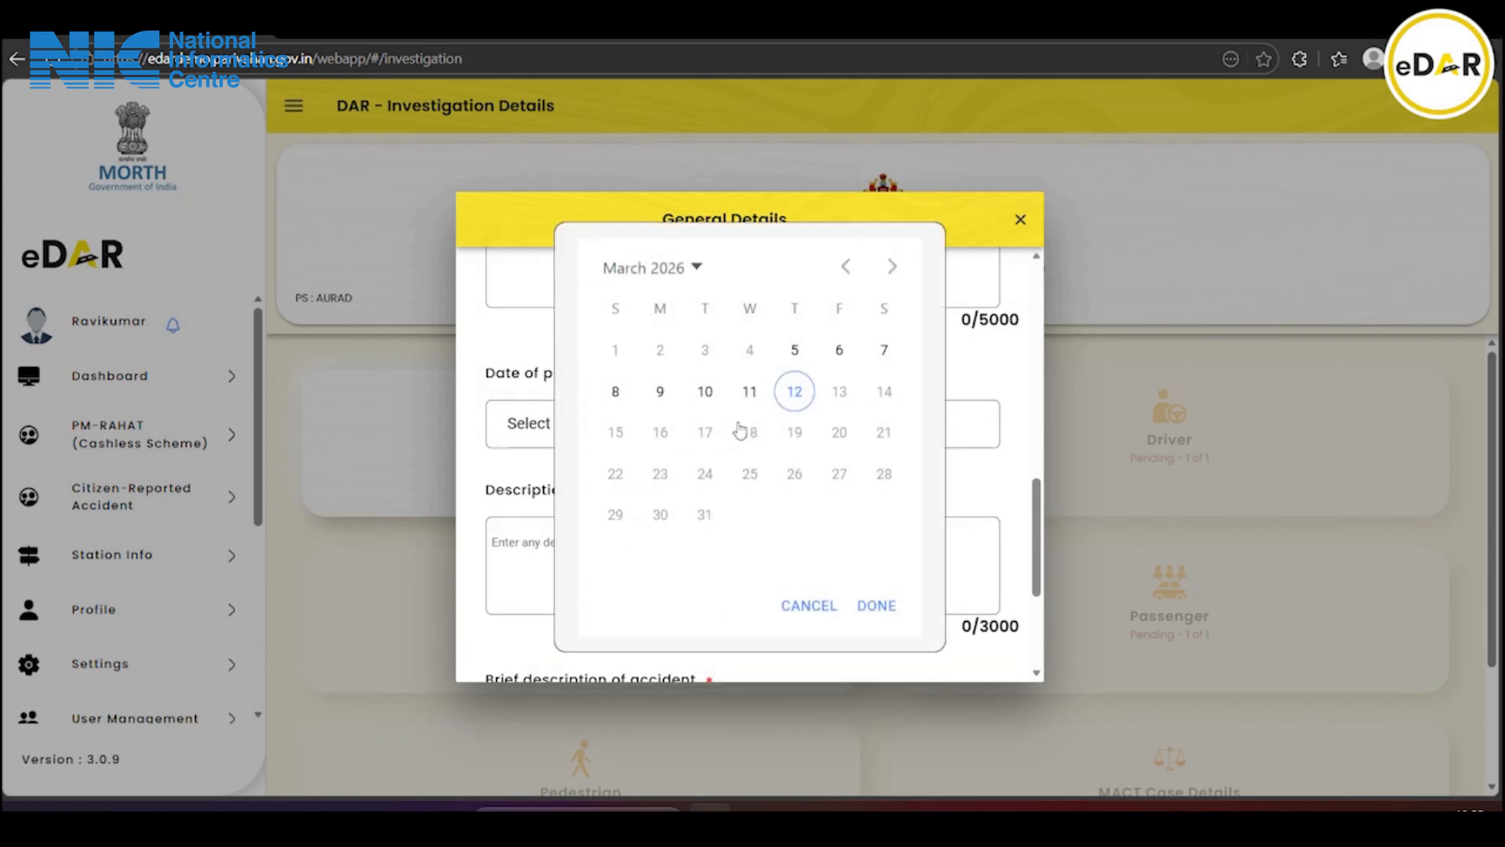
left_click(853, 356)
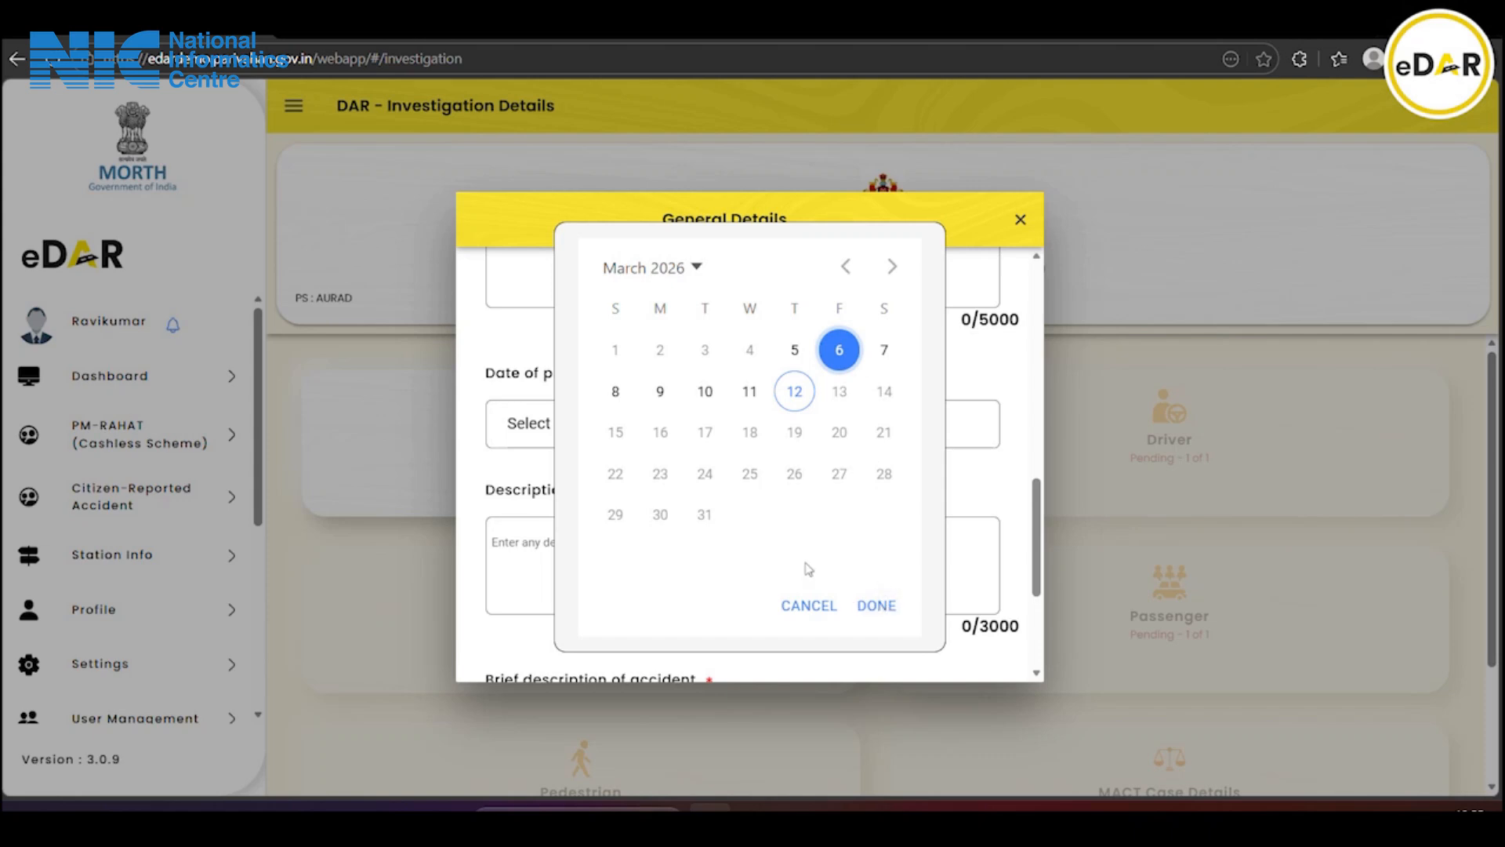
left_click(876, 605)
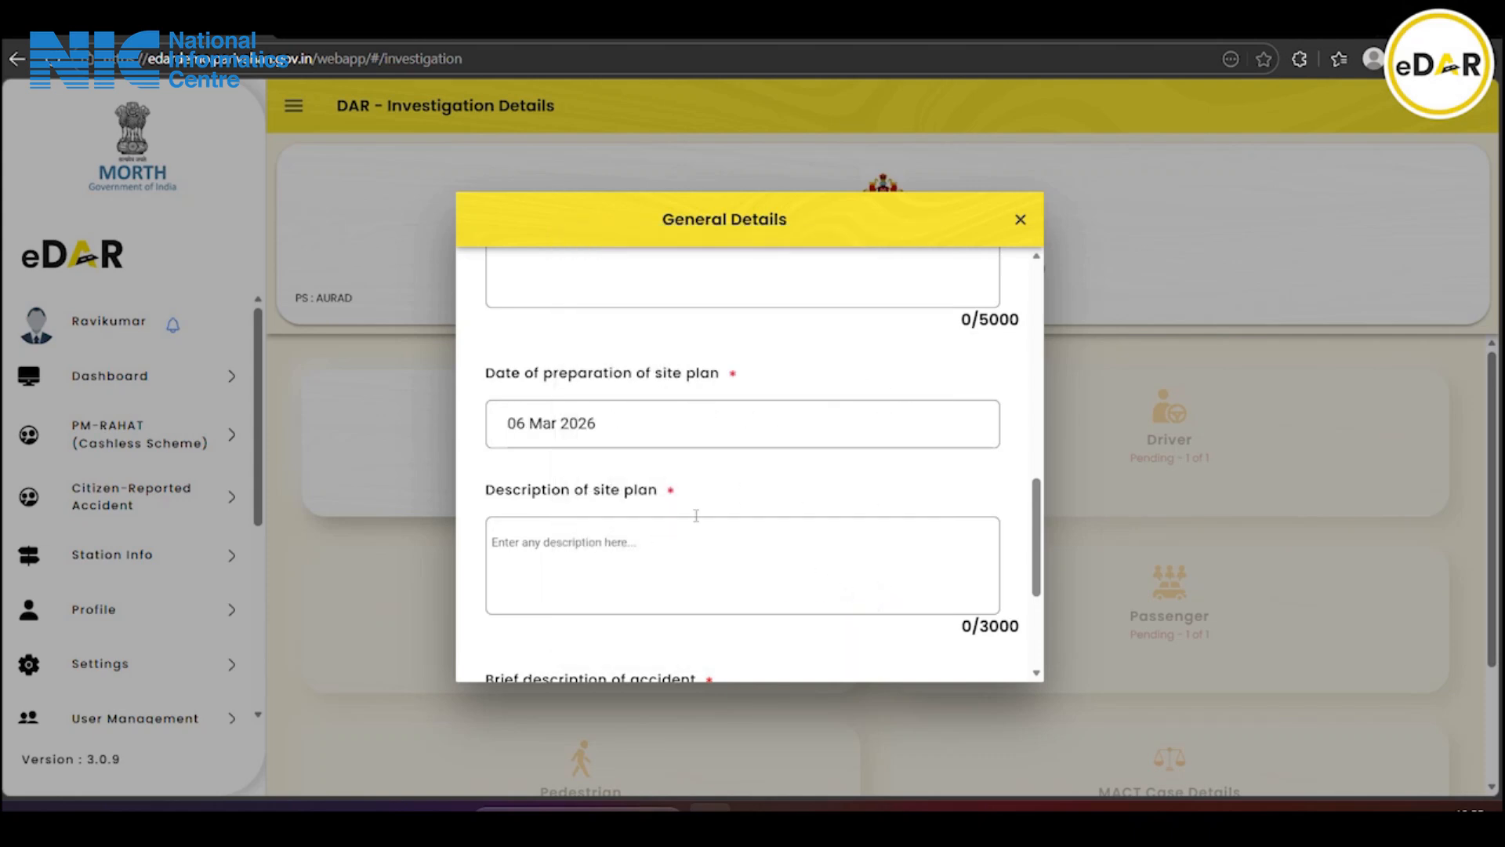
scroll(622, 480, "down", 3)
scroll(622, 480, "up", 2)
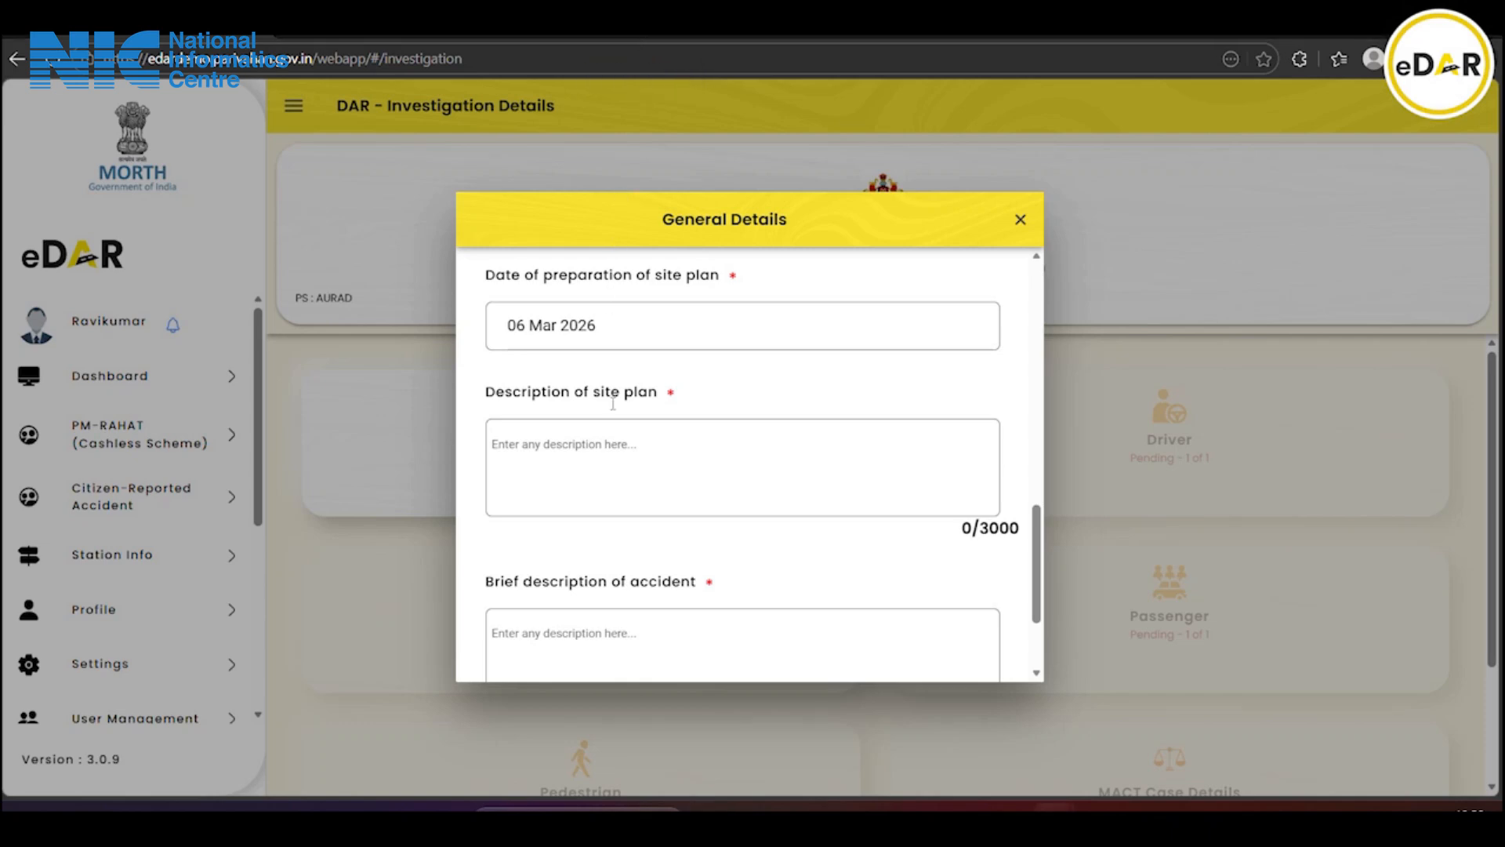
Paste the site plan description and brief accident description, then save General Details
left_click(522, 441)
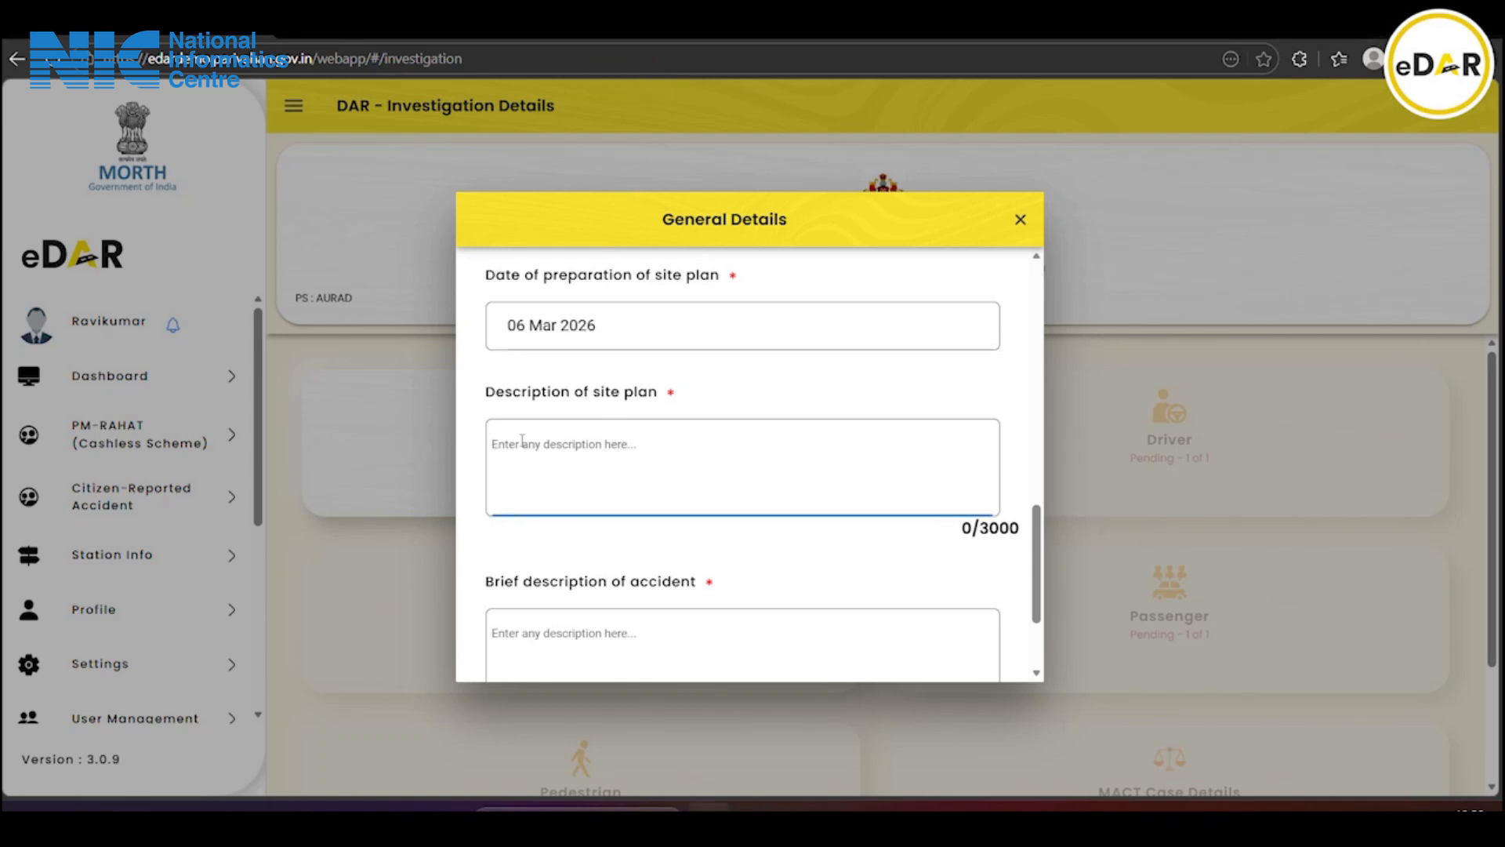
key("ctrl+v")
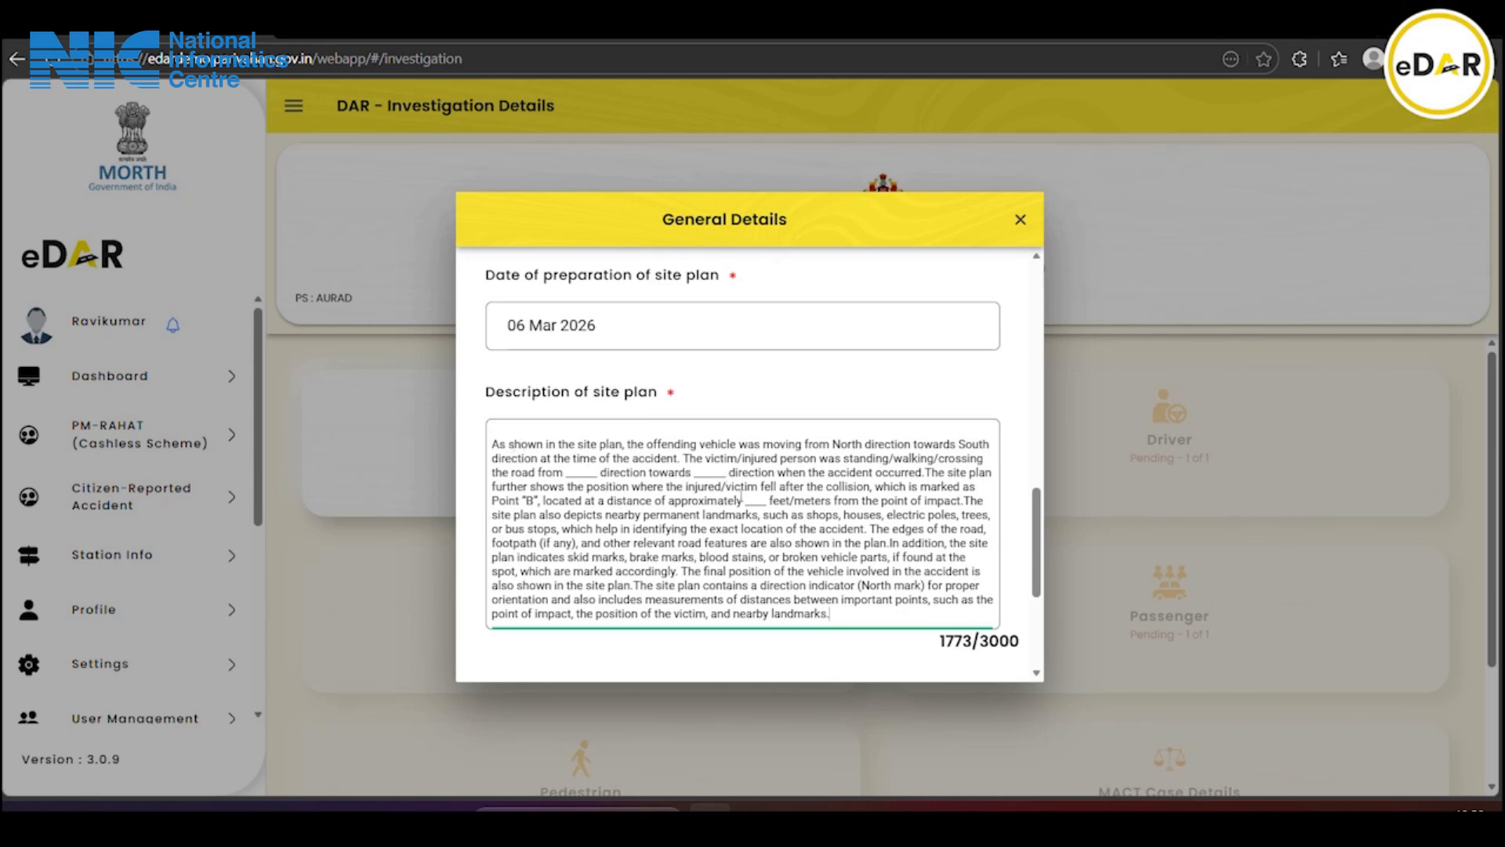
scroll(742, 499, "down", 1)
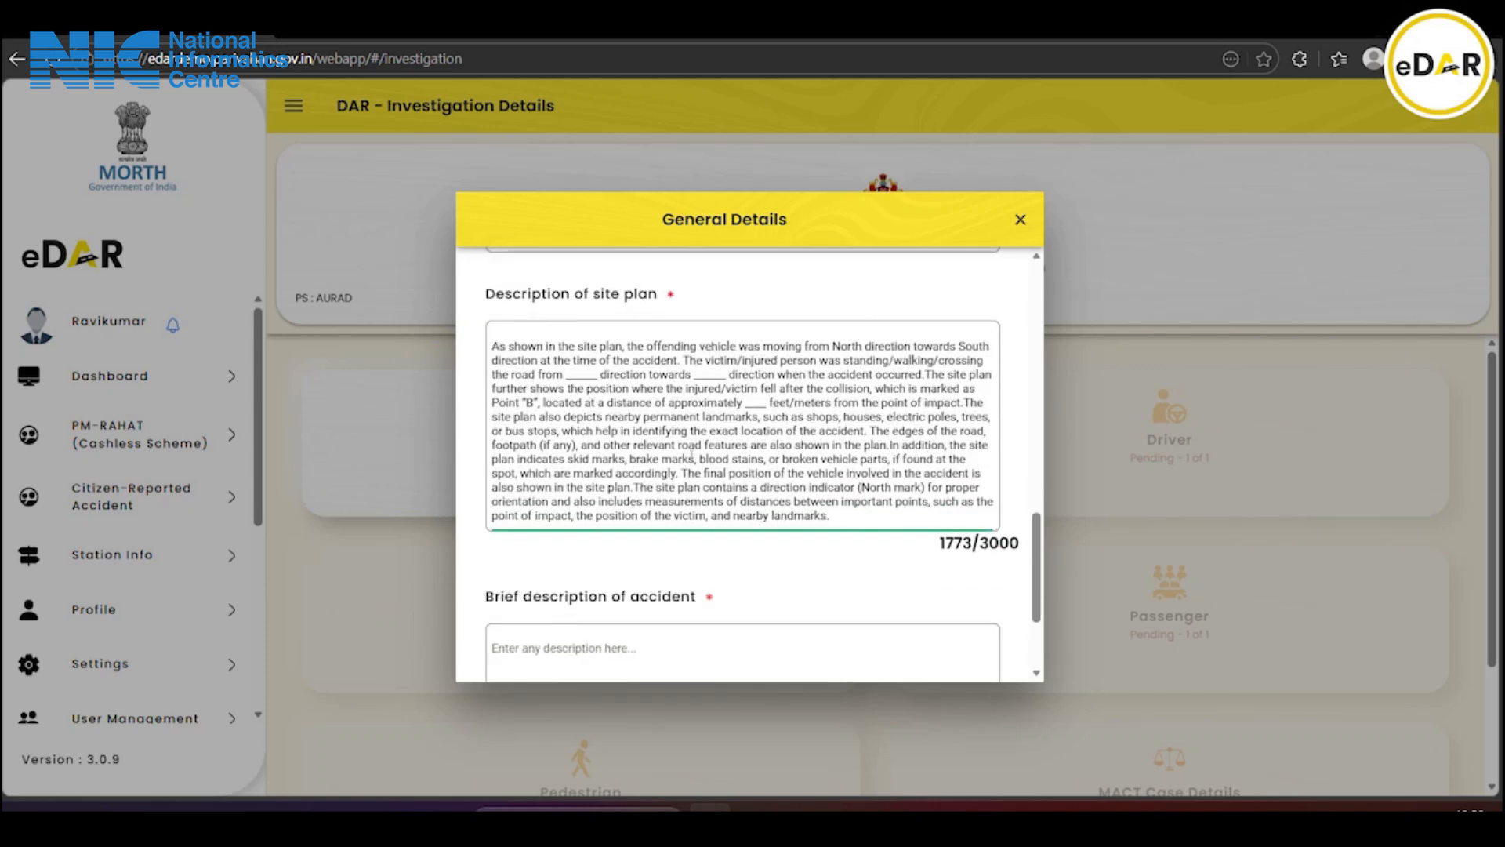
scroll(693, 460, "down", 2)
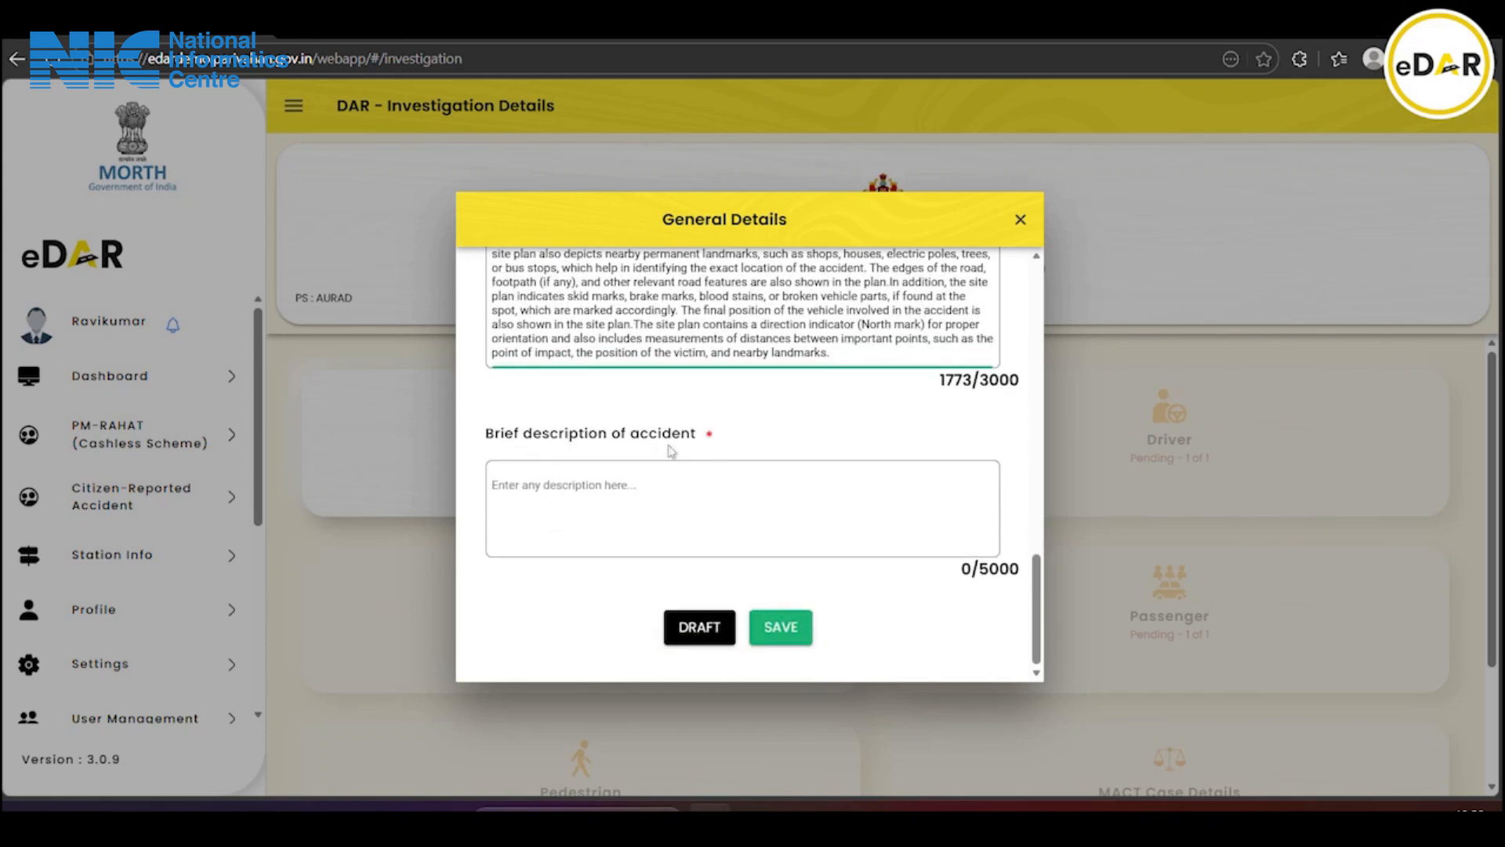
left_click(645, 27)
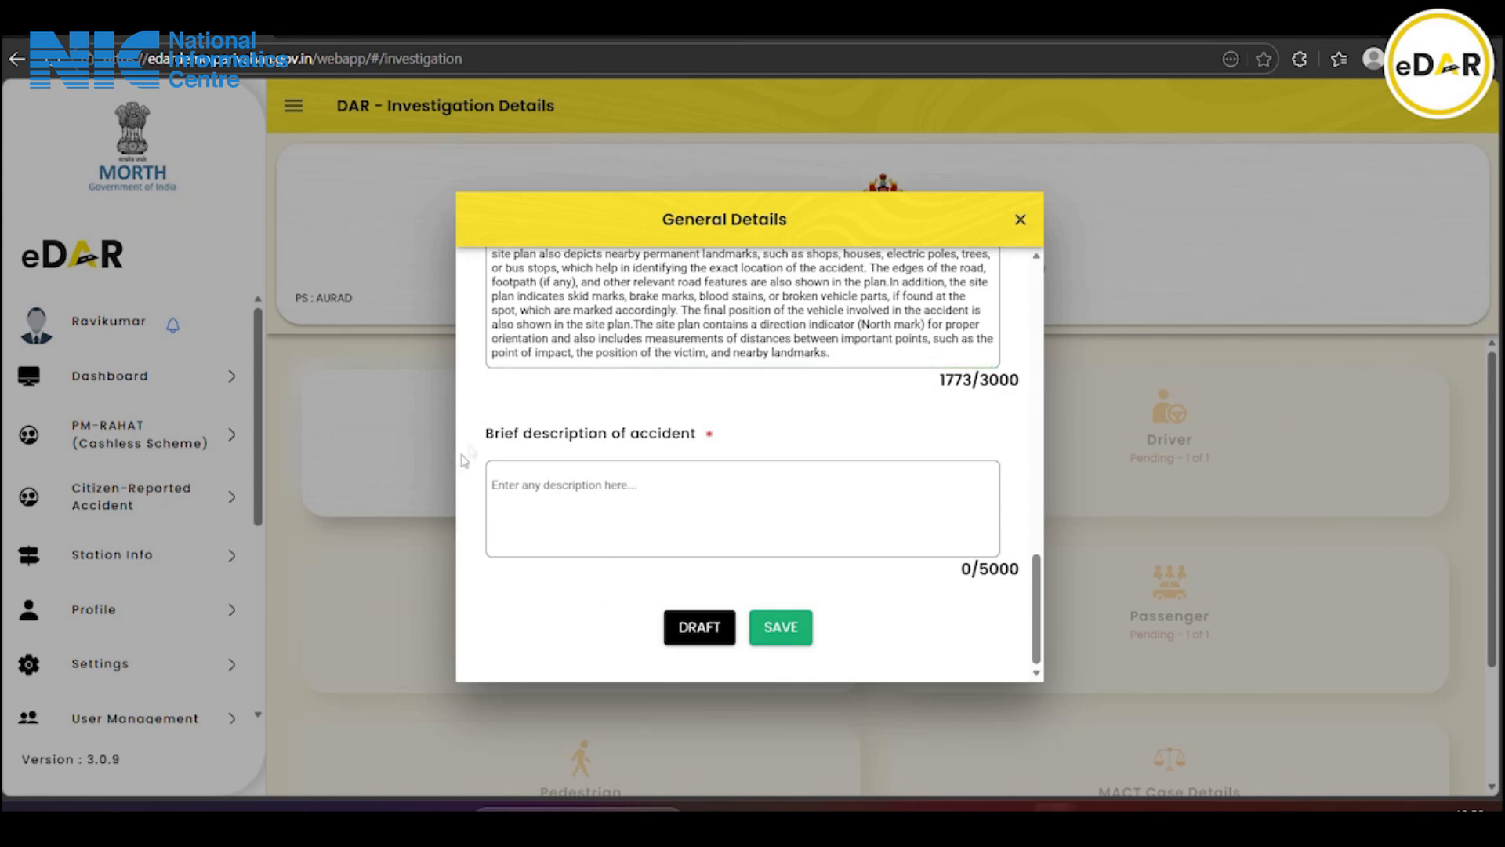
left_click(536, 484)
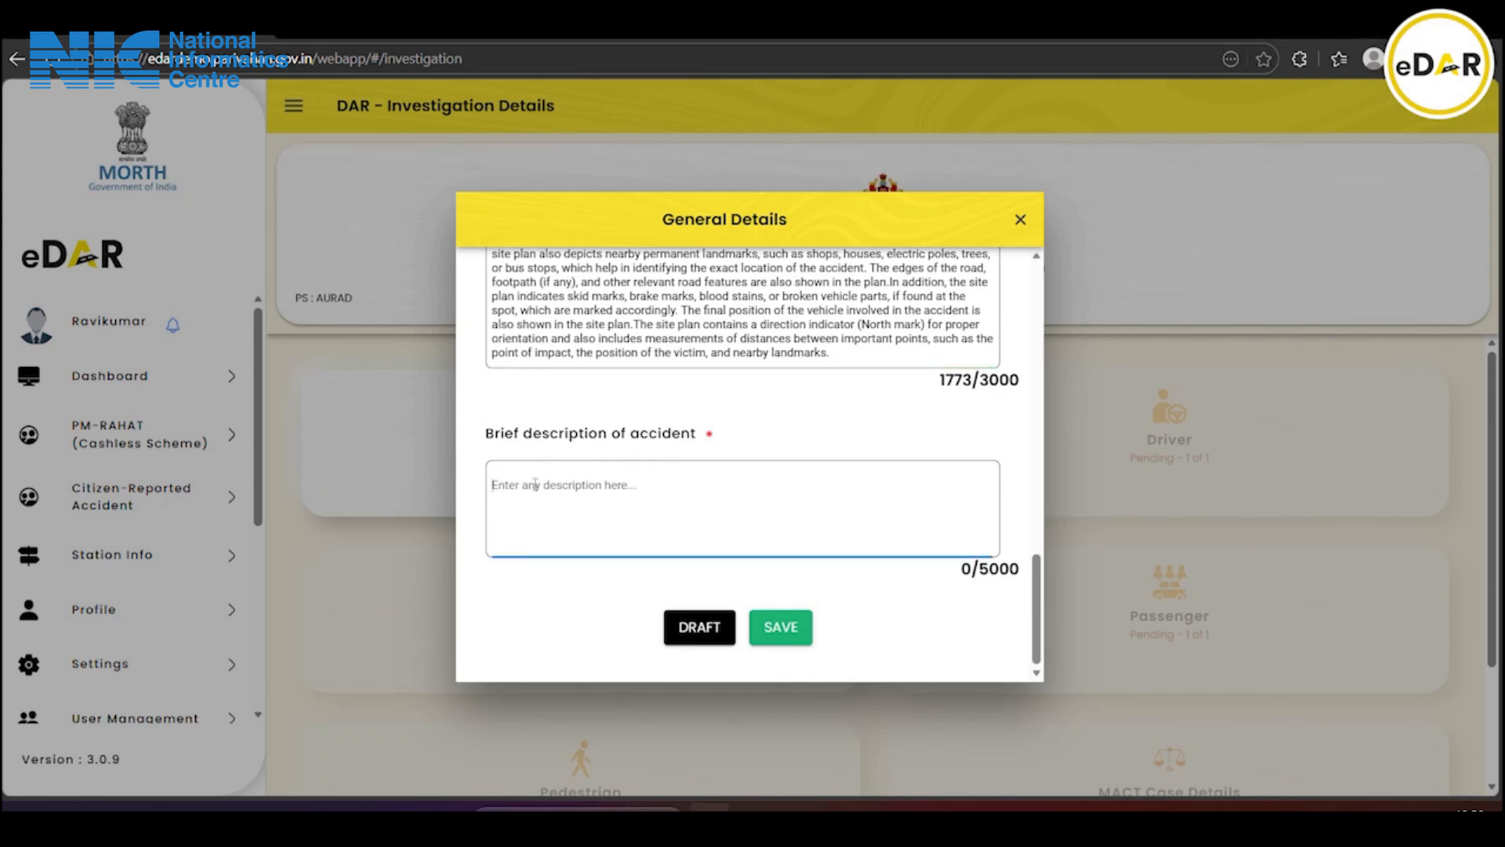
key("ctrl+v")
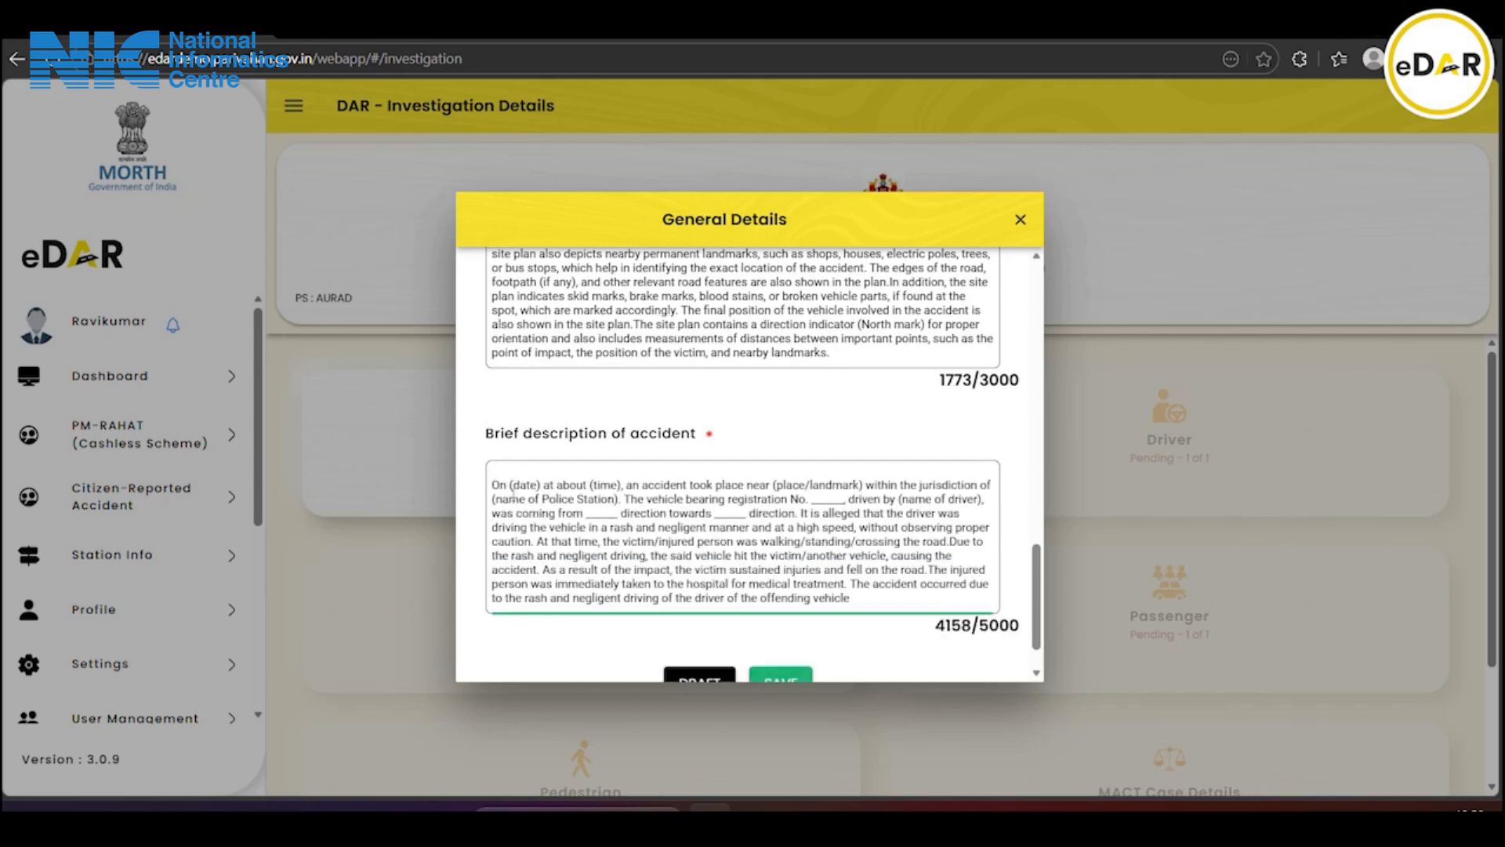
scroll(624, 517, "down", 1)
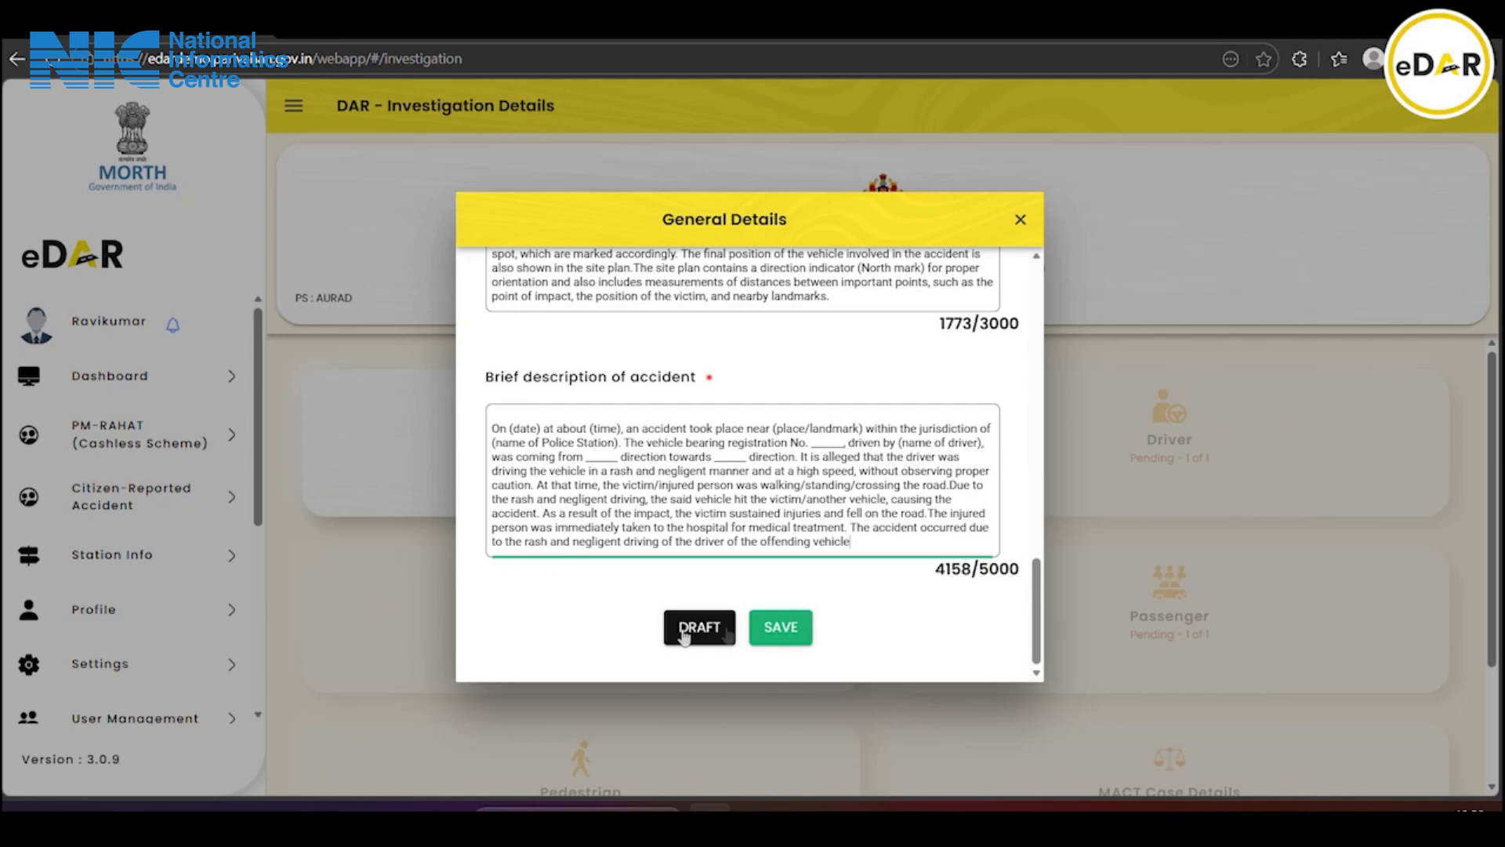
left_click(785, 625)
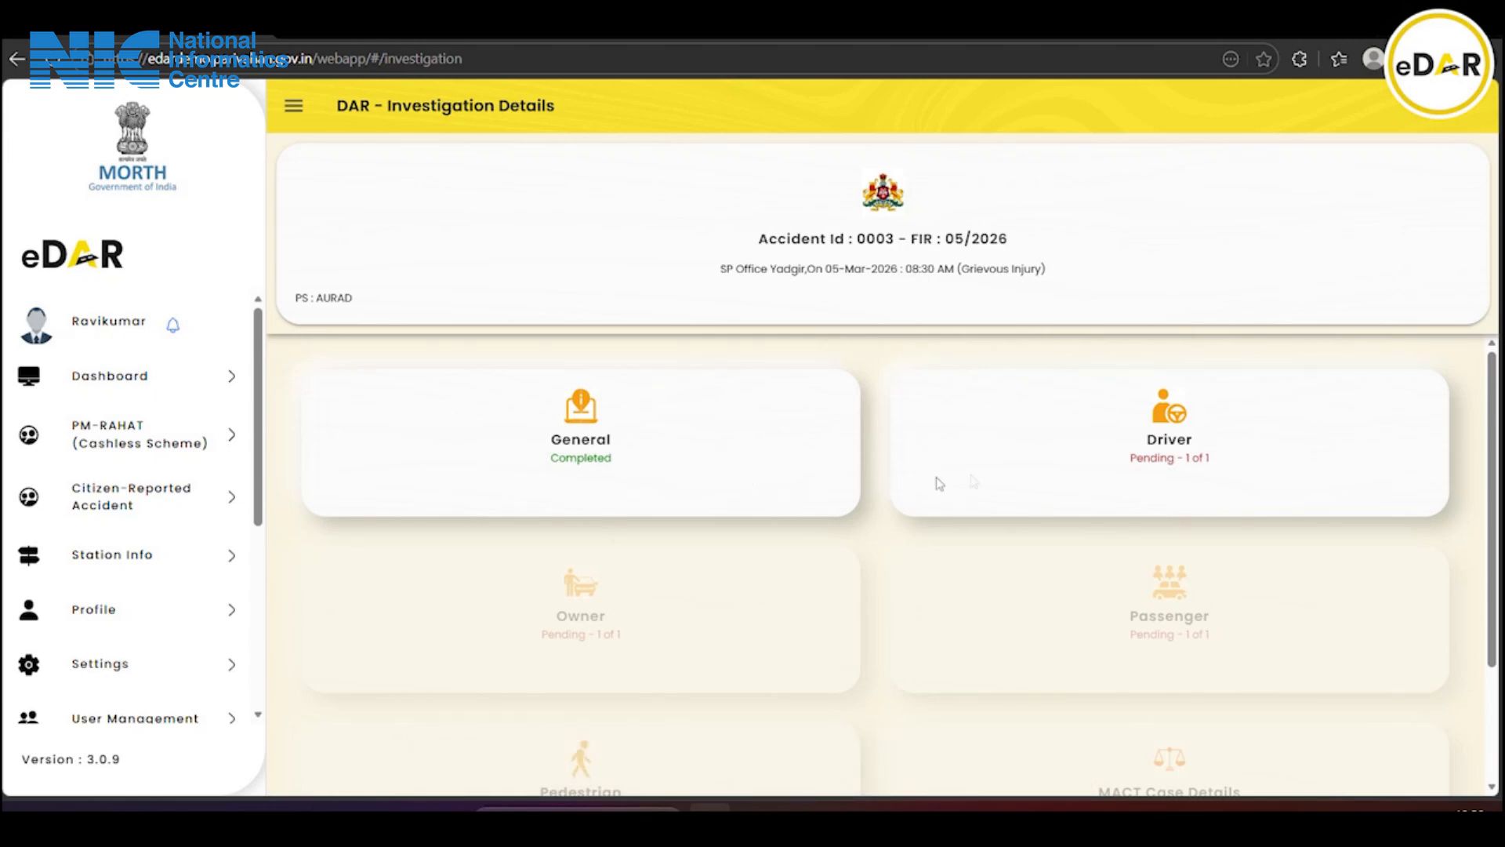
Open the Detailed Accident Reports page for FIR 05/2026 with Form I and Form II
scroll(715, 533, "down", 2)
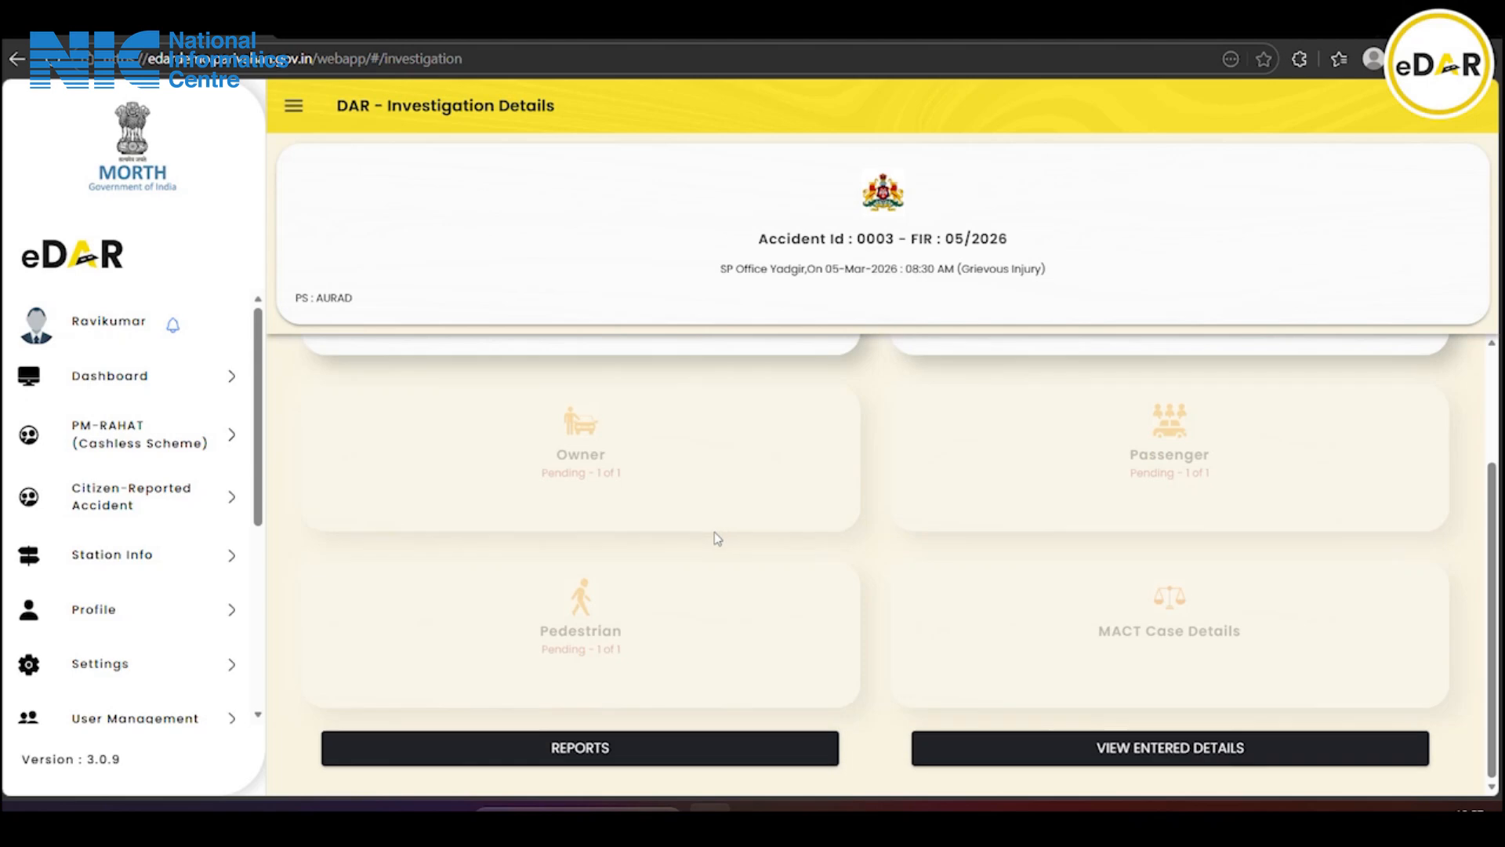
left_click(570, 749)
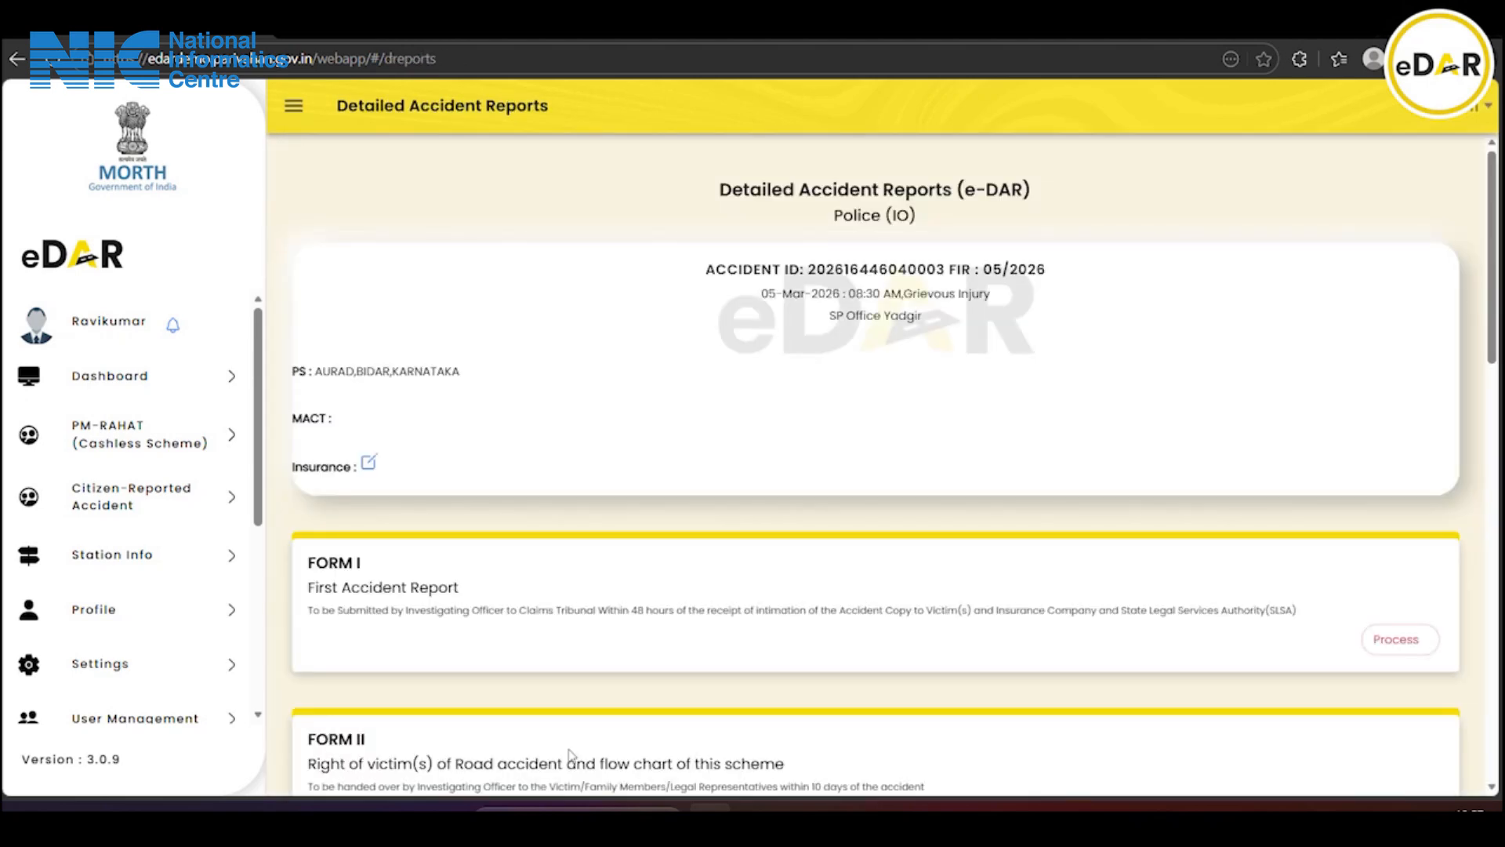
scroll(570, 754, "down", 1)
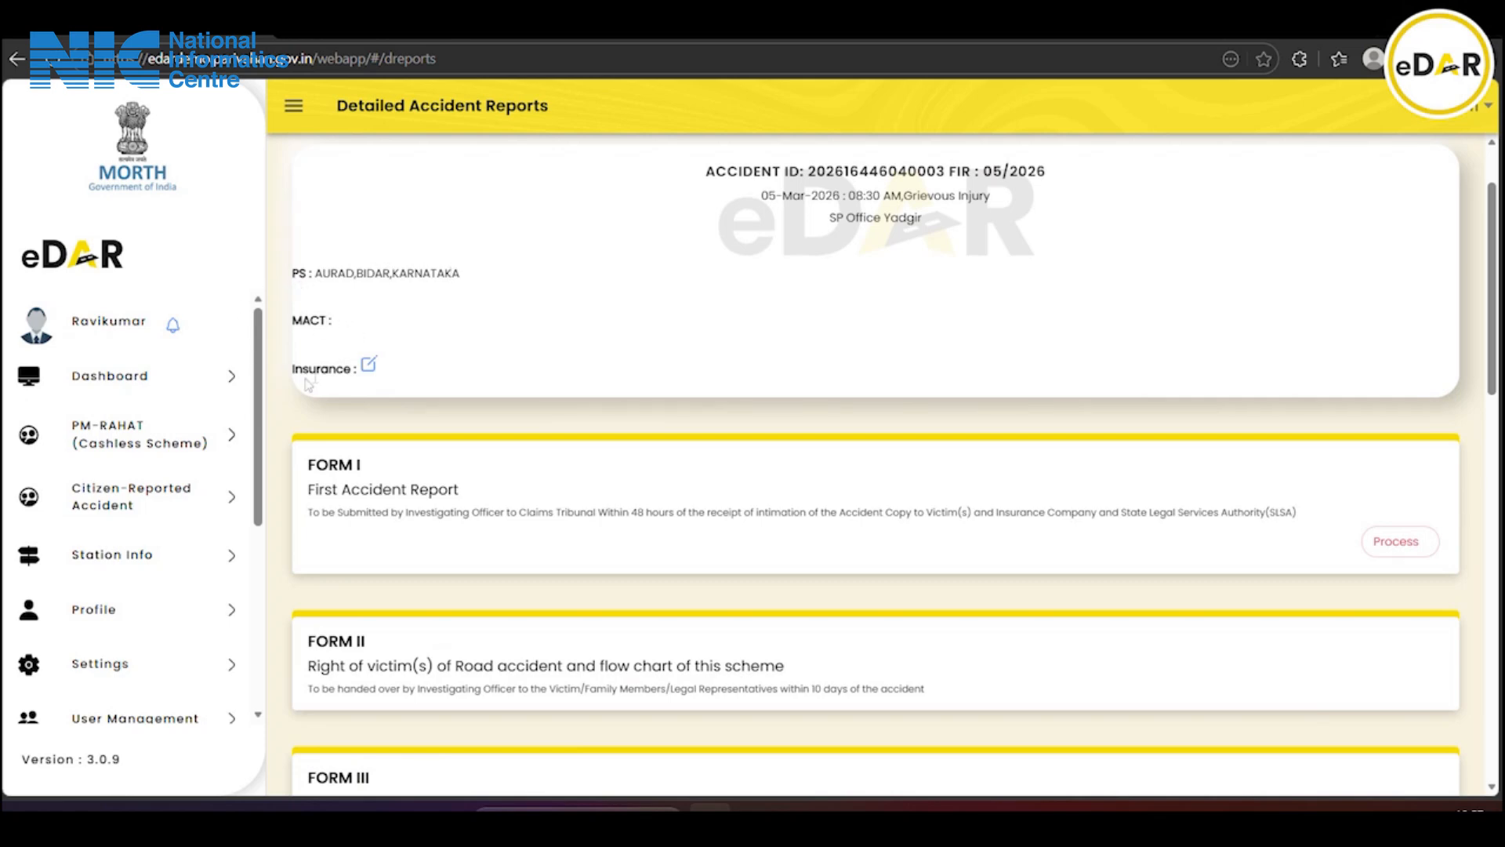
left_click(368, 366)
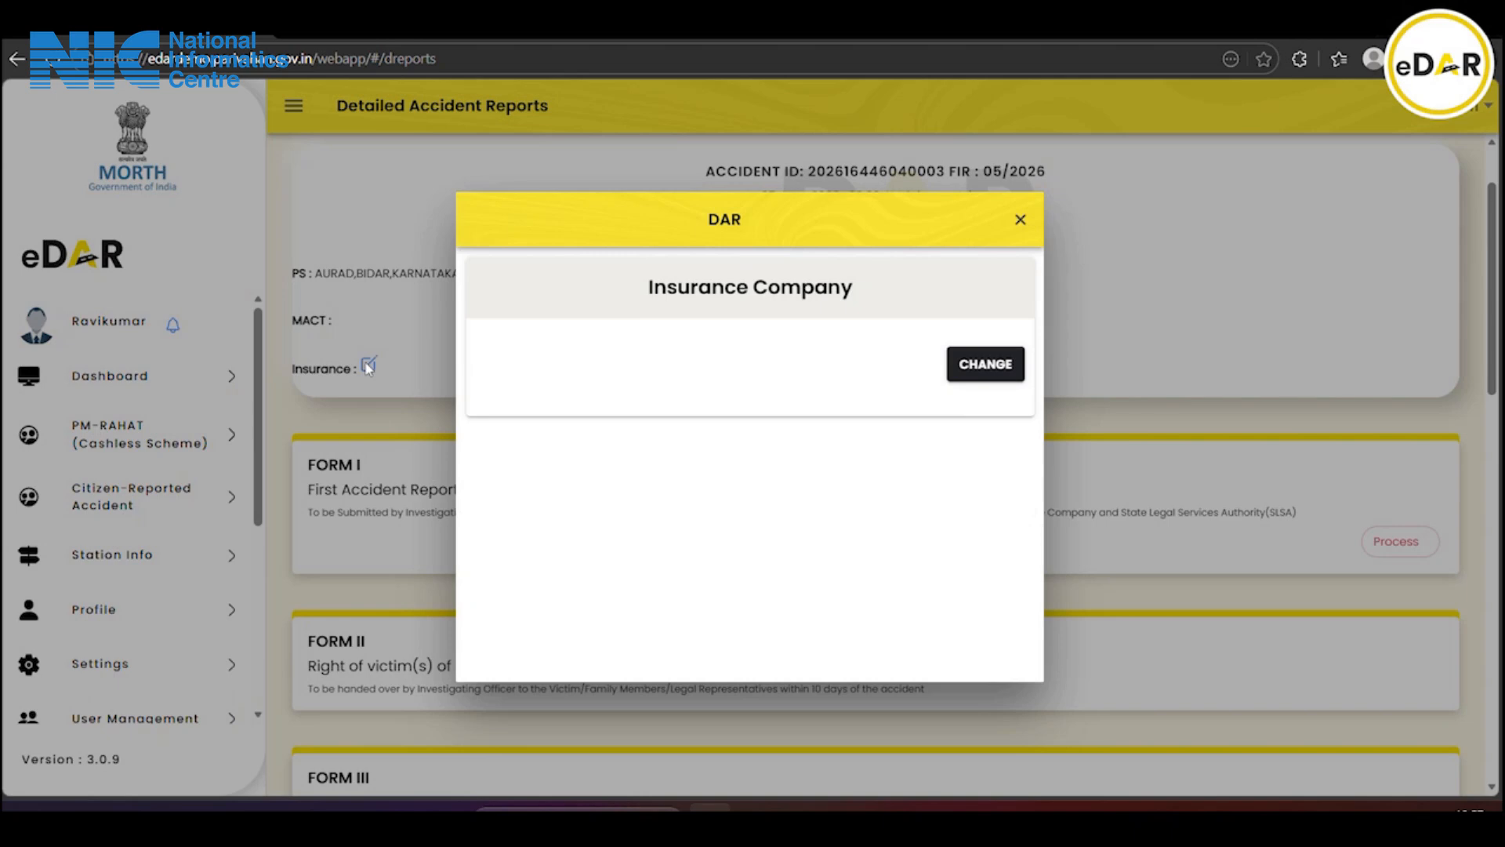
left_click(966, 372)
scroll(721, 423, "down", 1)
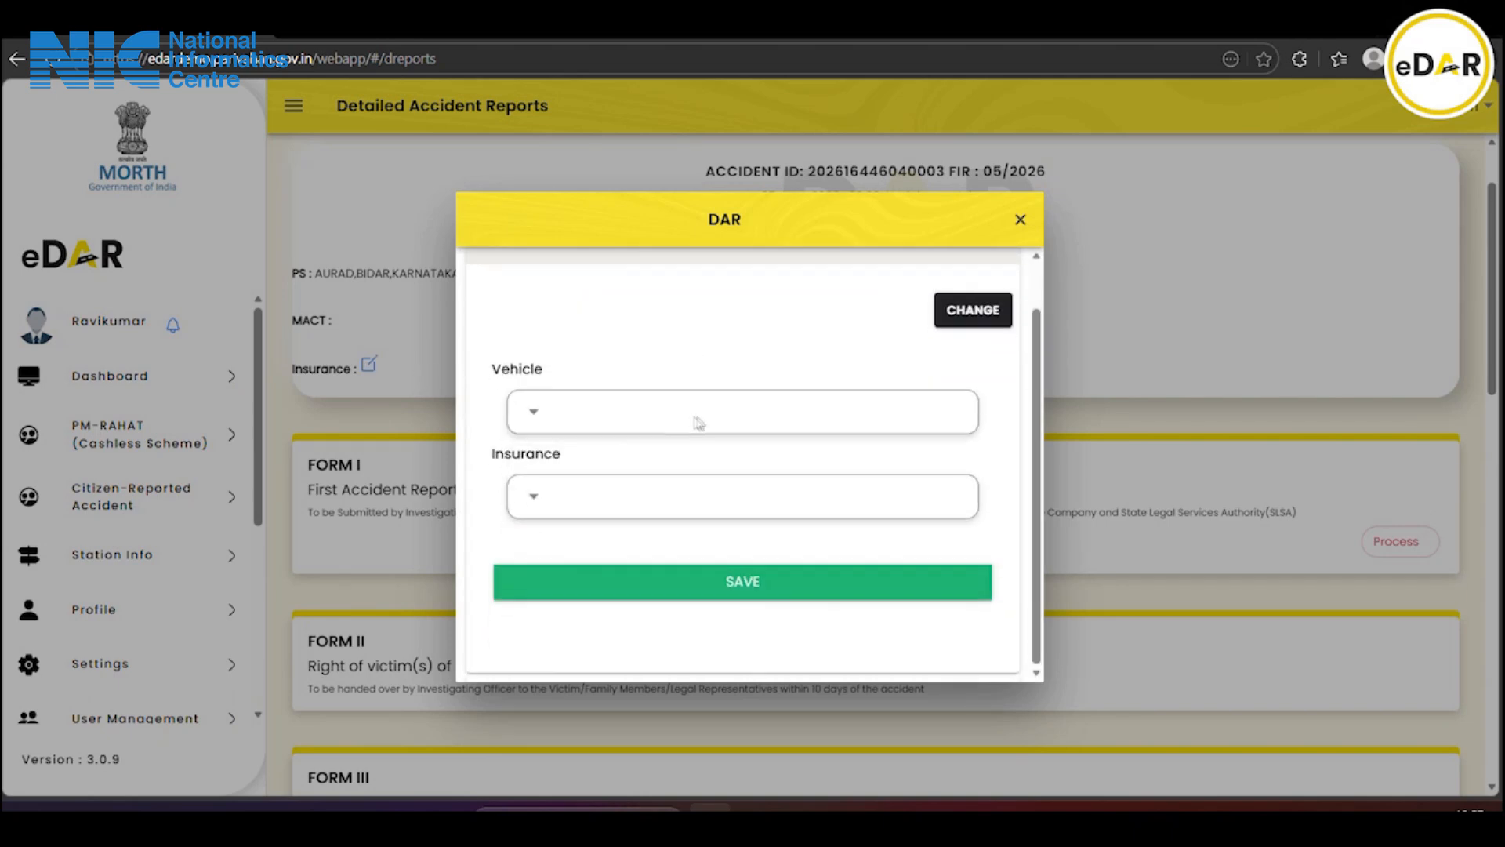
left_click(638, 412)
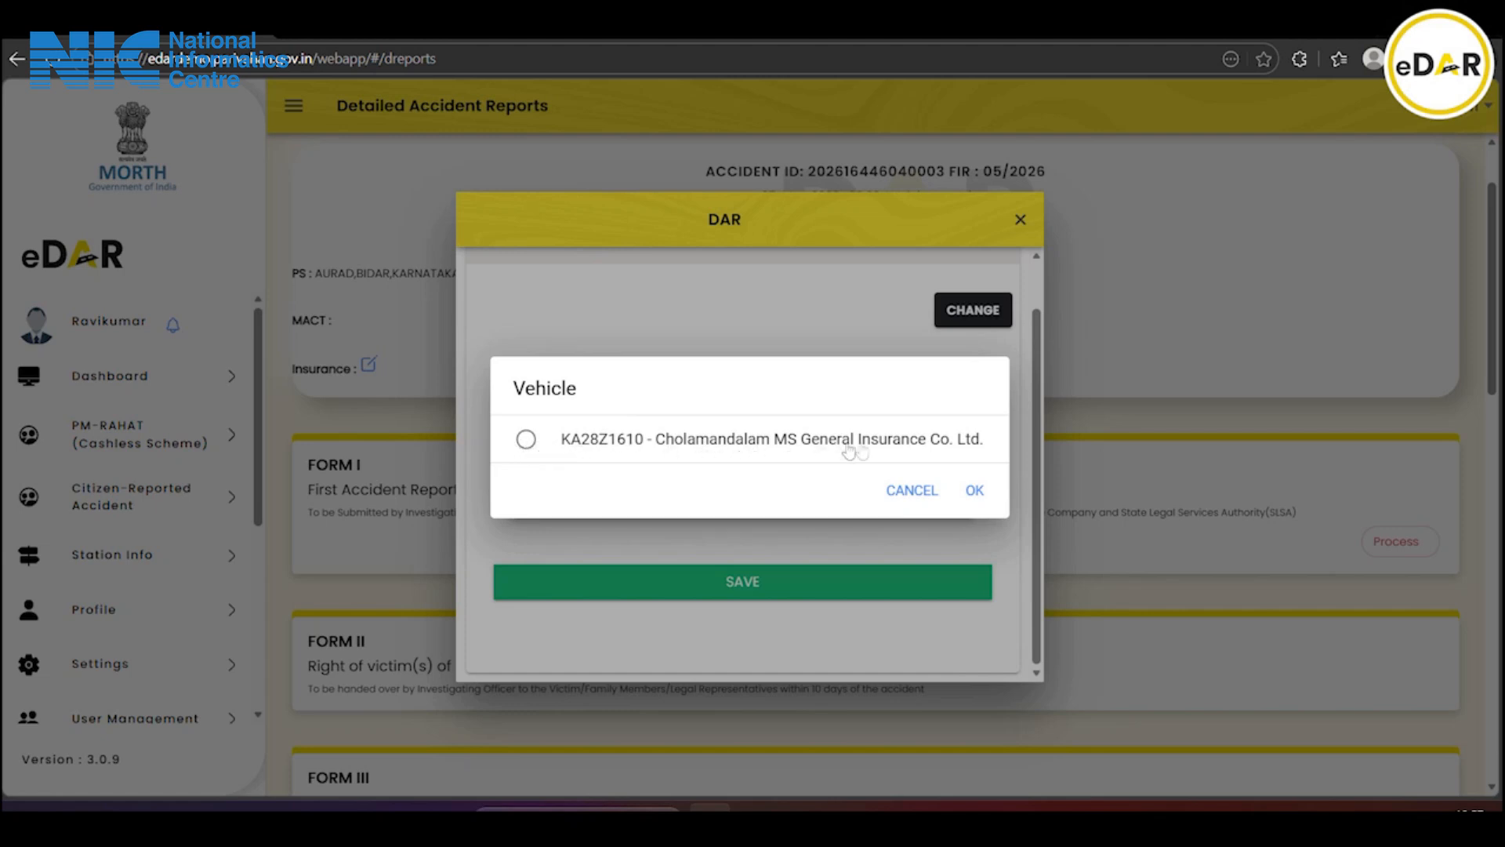
left_click(526, 440)
left_click(975, 490)
Choose Cholamandalam MS General Insurance Co. Ltd. as insurer, save, and close the dialog
left_click(599, 492)
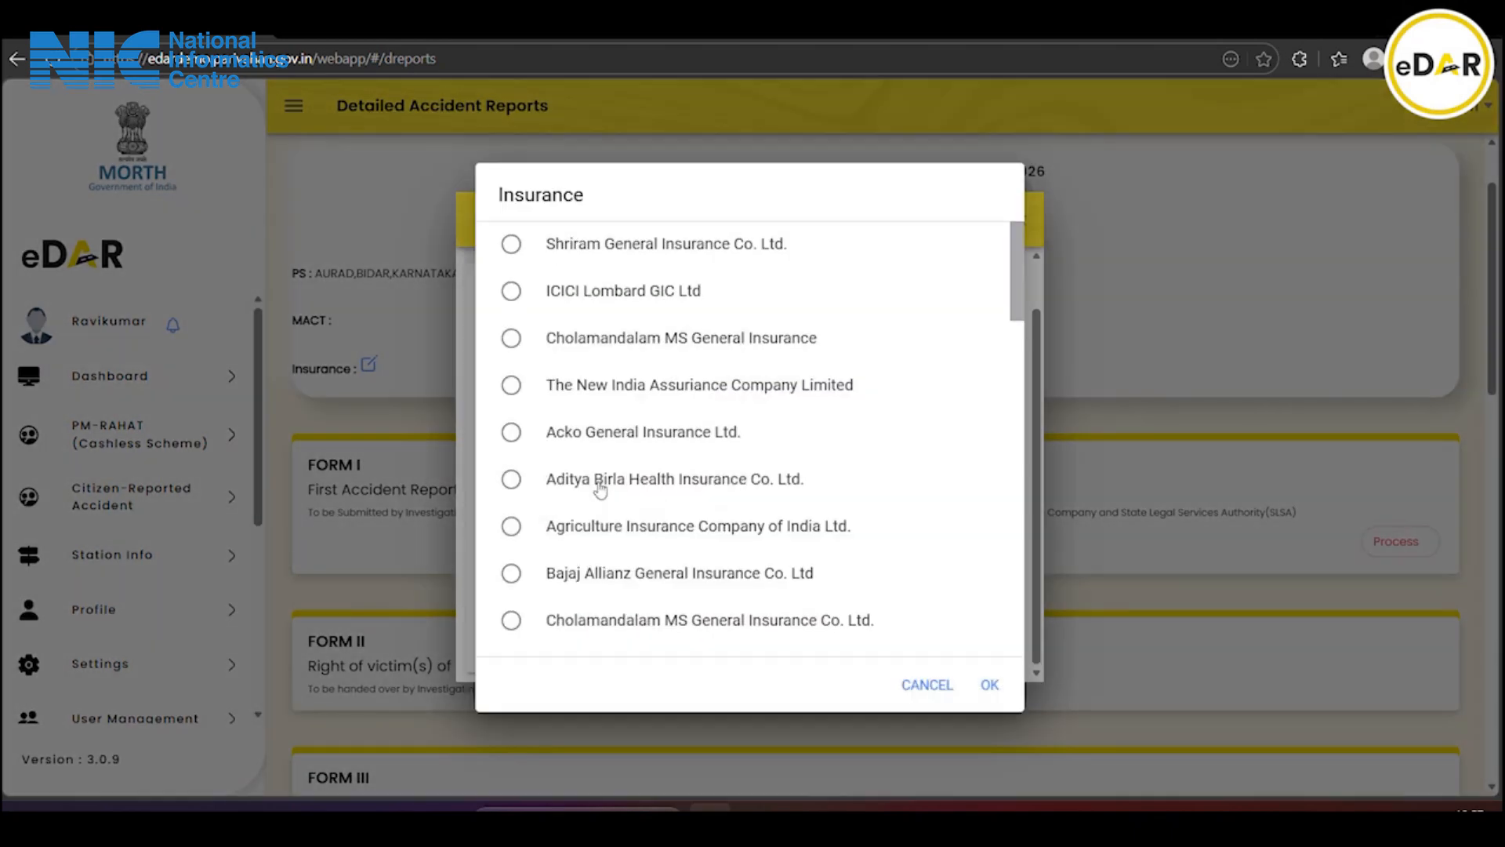
scroll(599, 487, "down", 1)
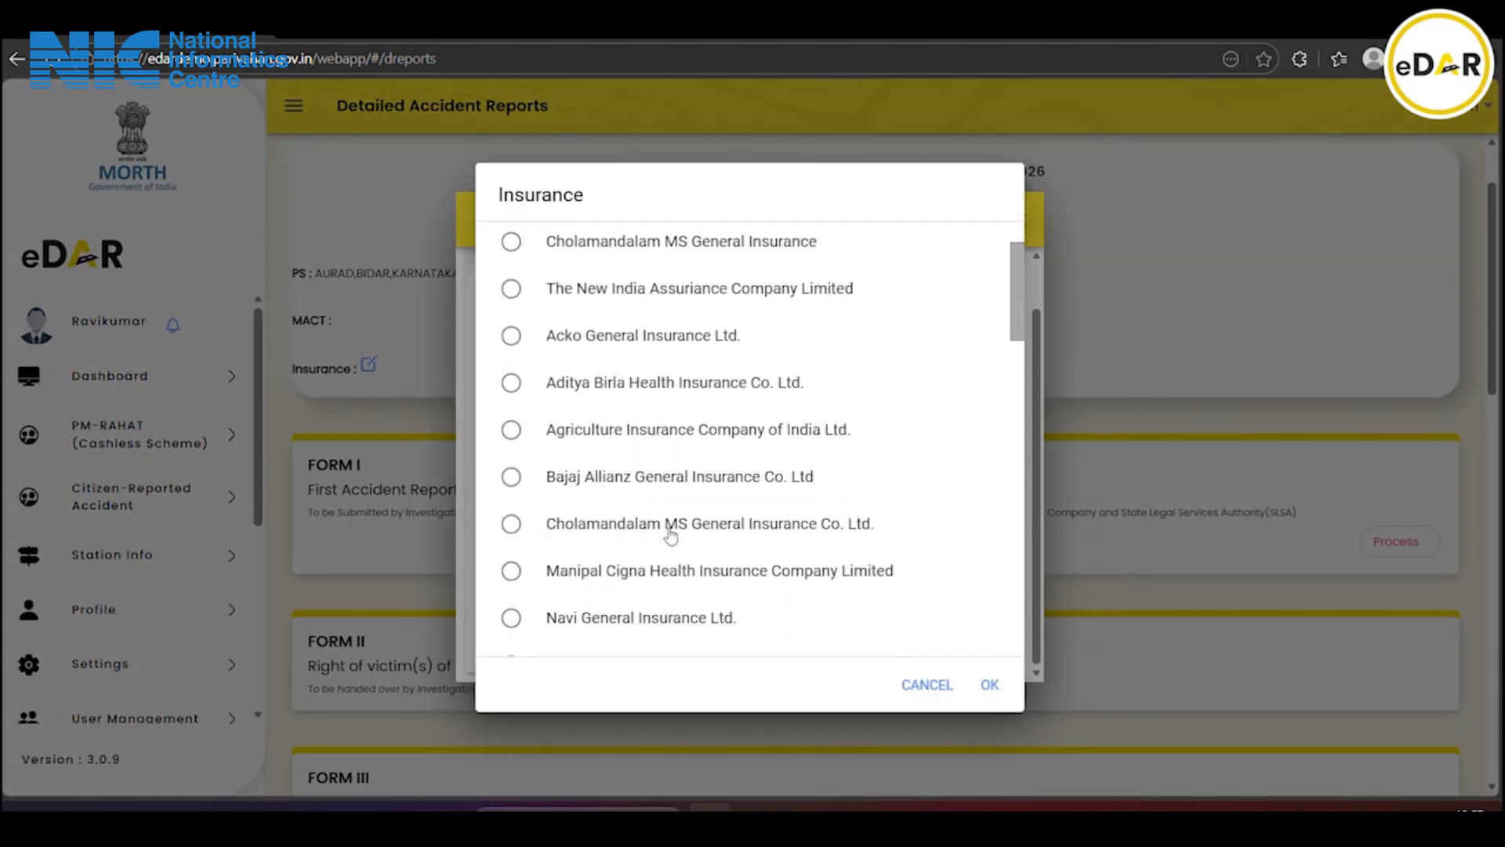
left_click(510, 523)
left_click(990, 685)
left_click(744, 584)
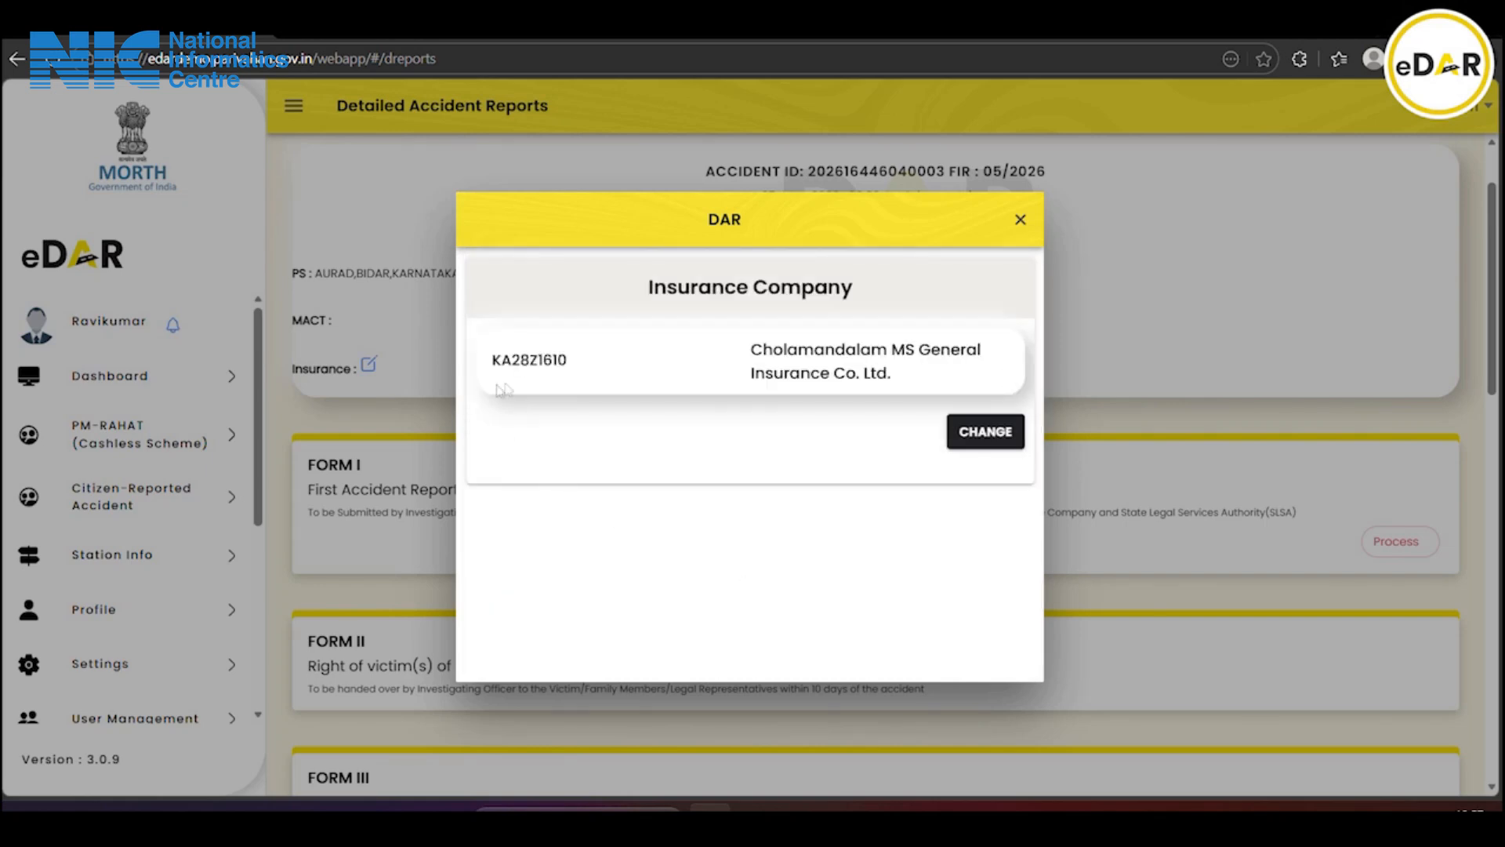
left_click(1021, 220)
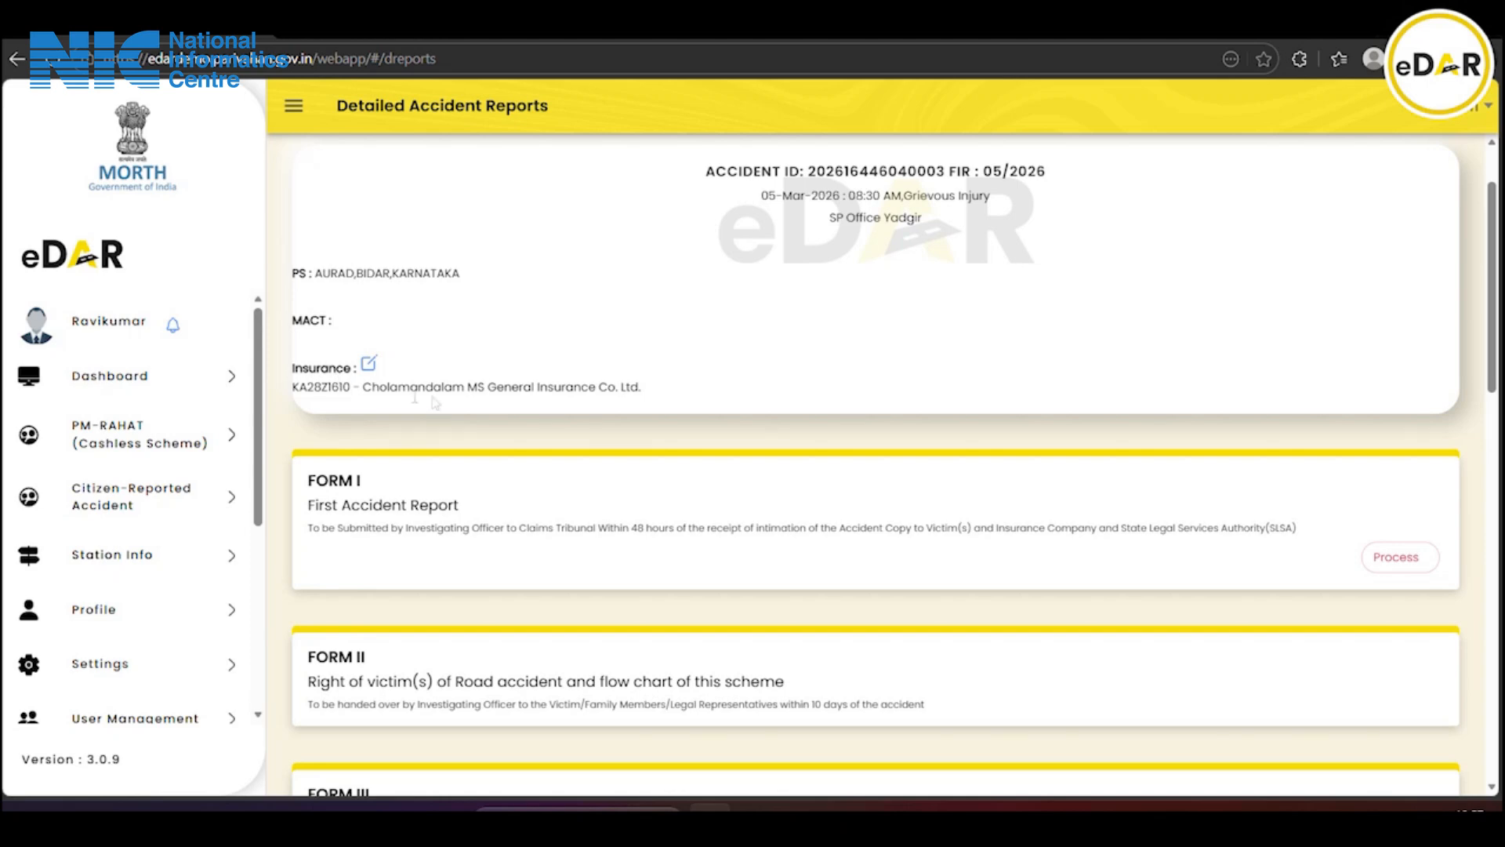
scroll(648, 436, "down", 3)
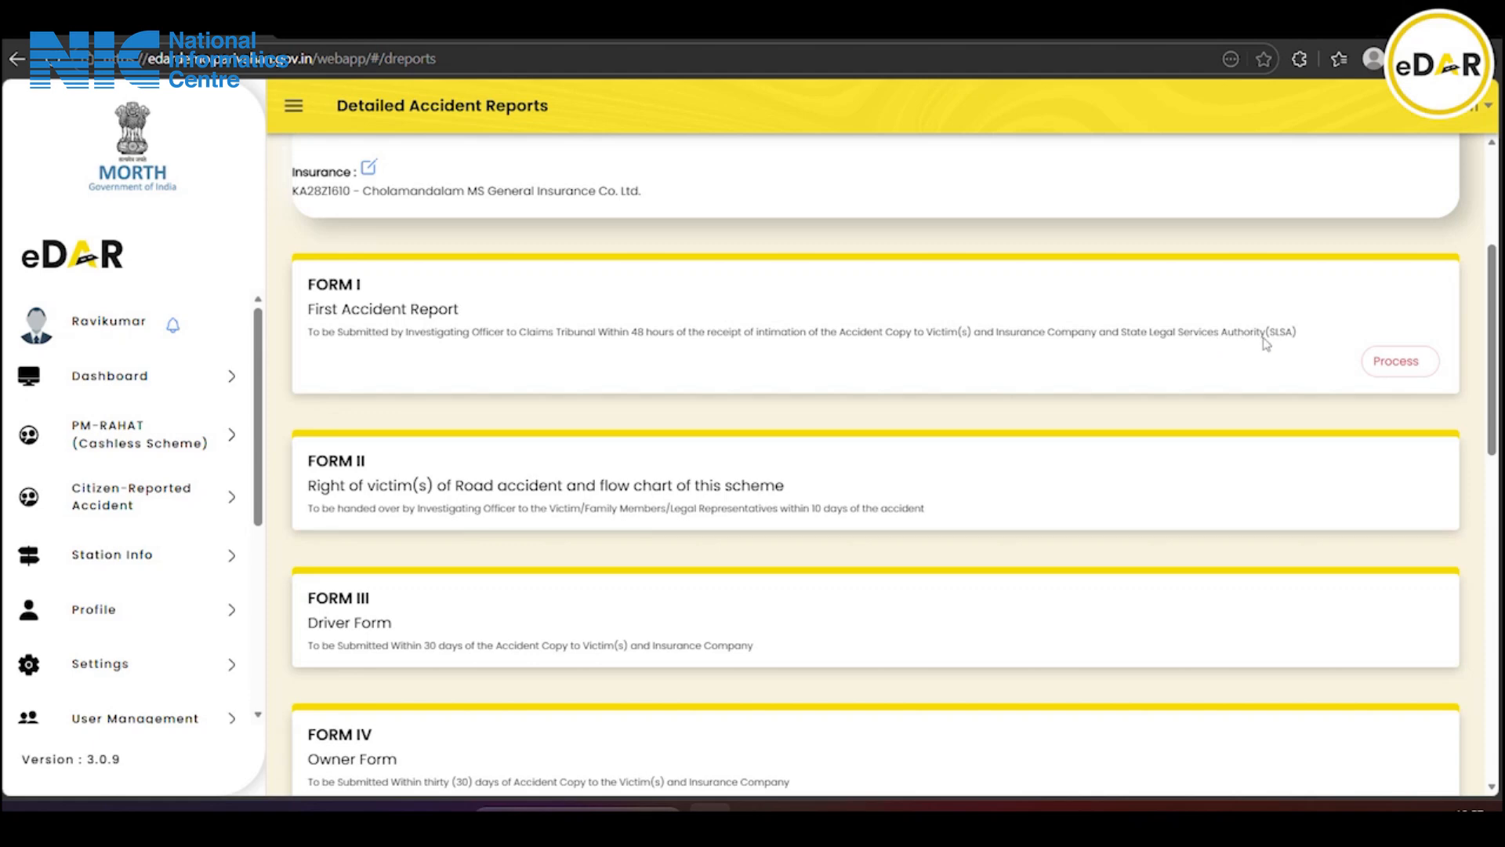
Upload FIR copy .pdf as the Copy of FIR in Form I
left_click(1403, 362)
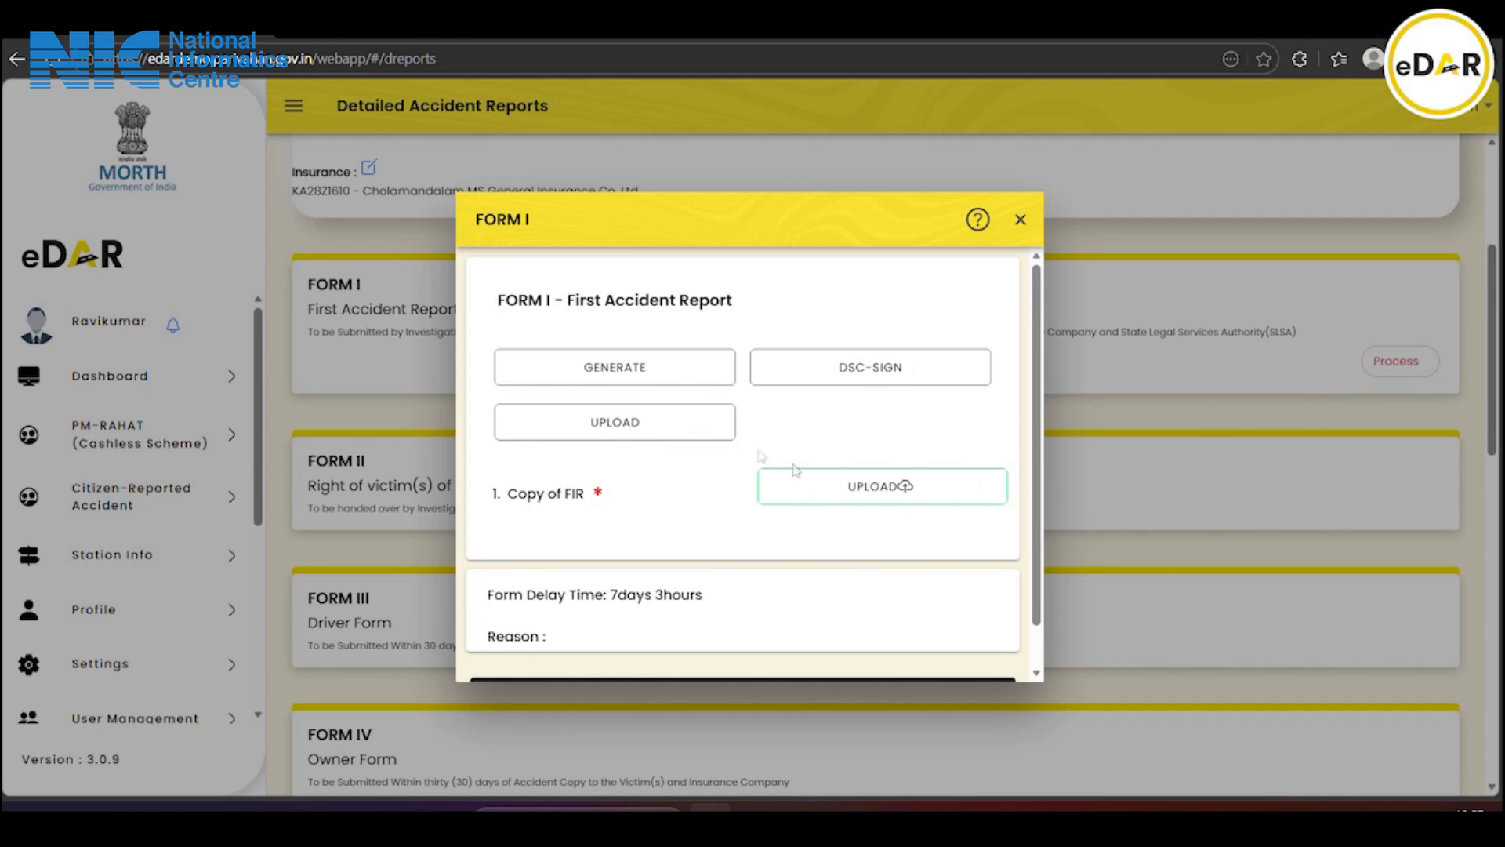
left_click(862, 488)
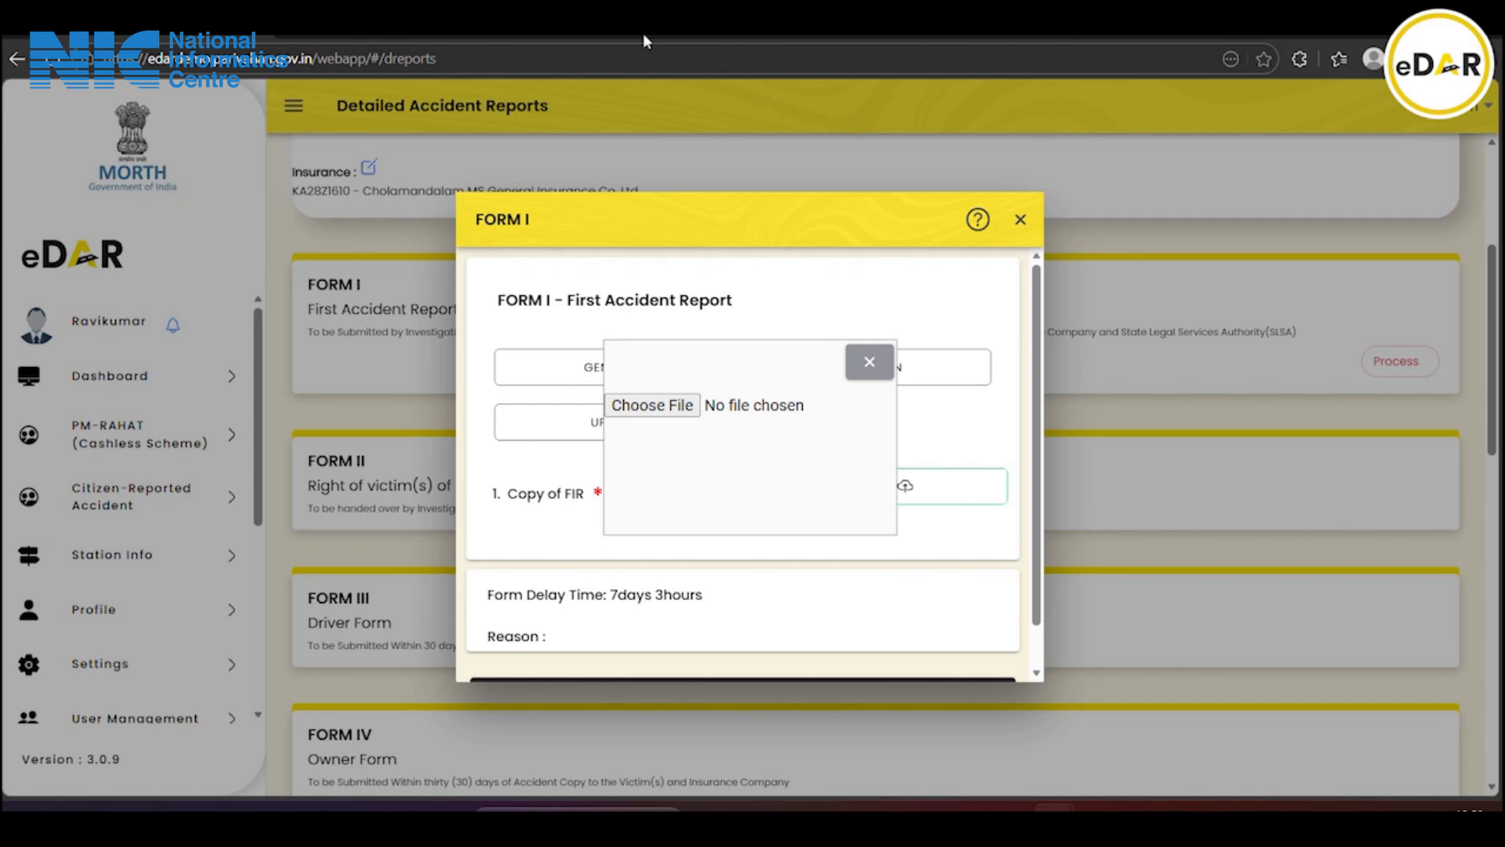
left_click(647, 406)
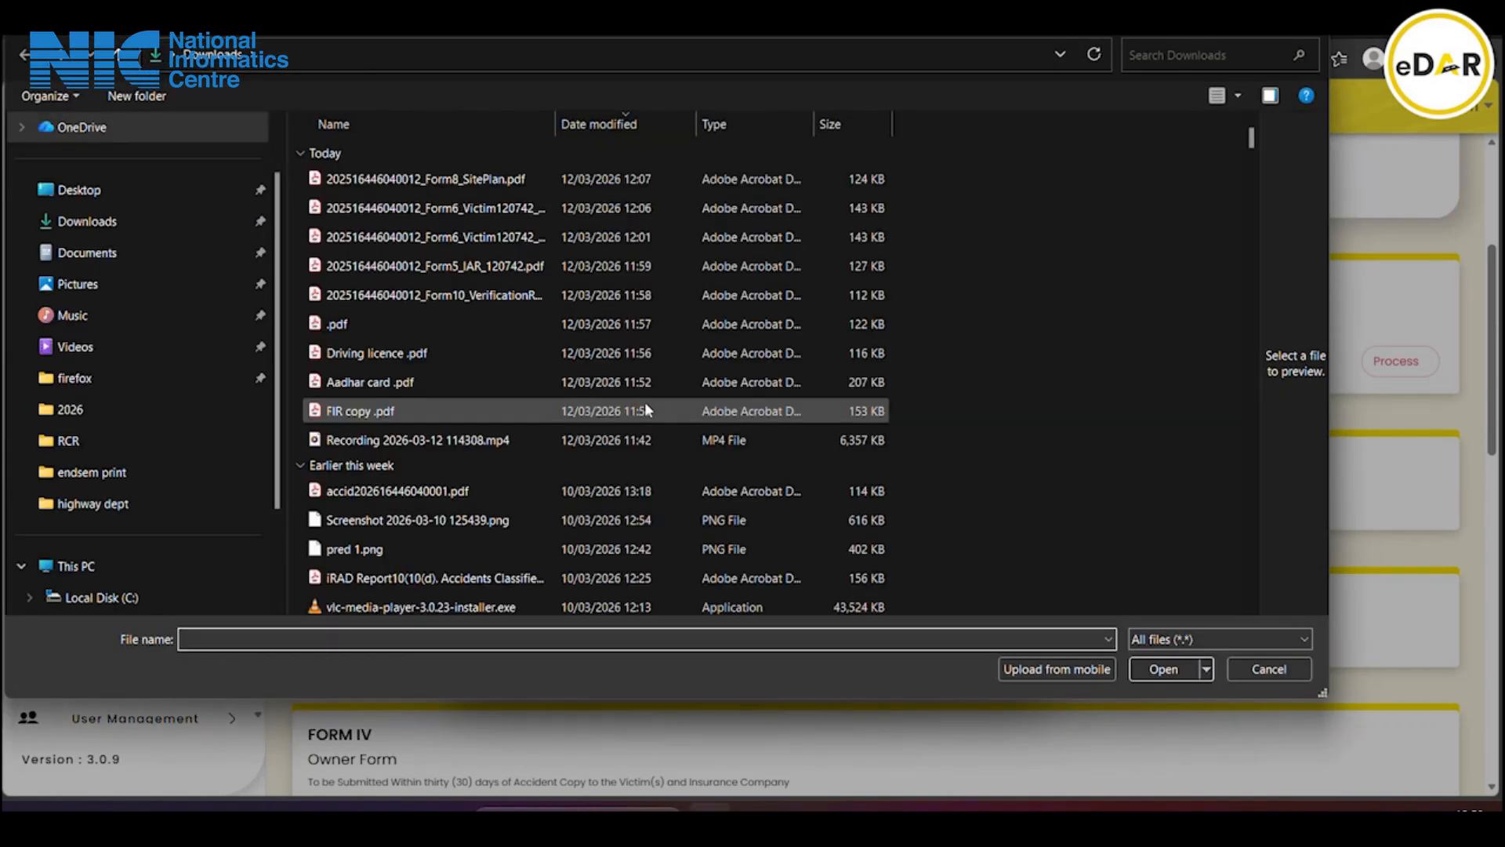
left_click(336, 416)
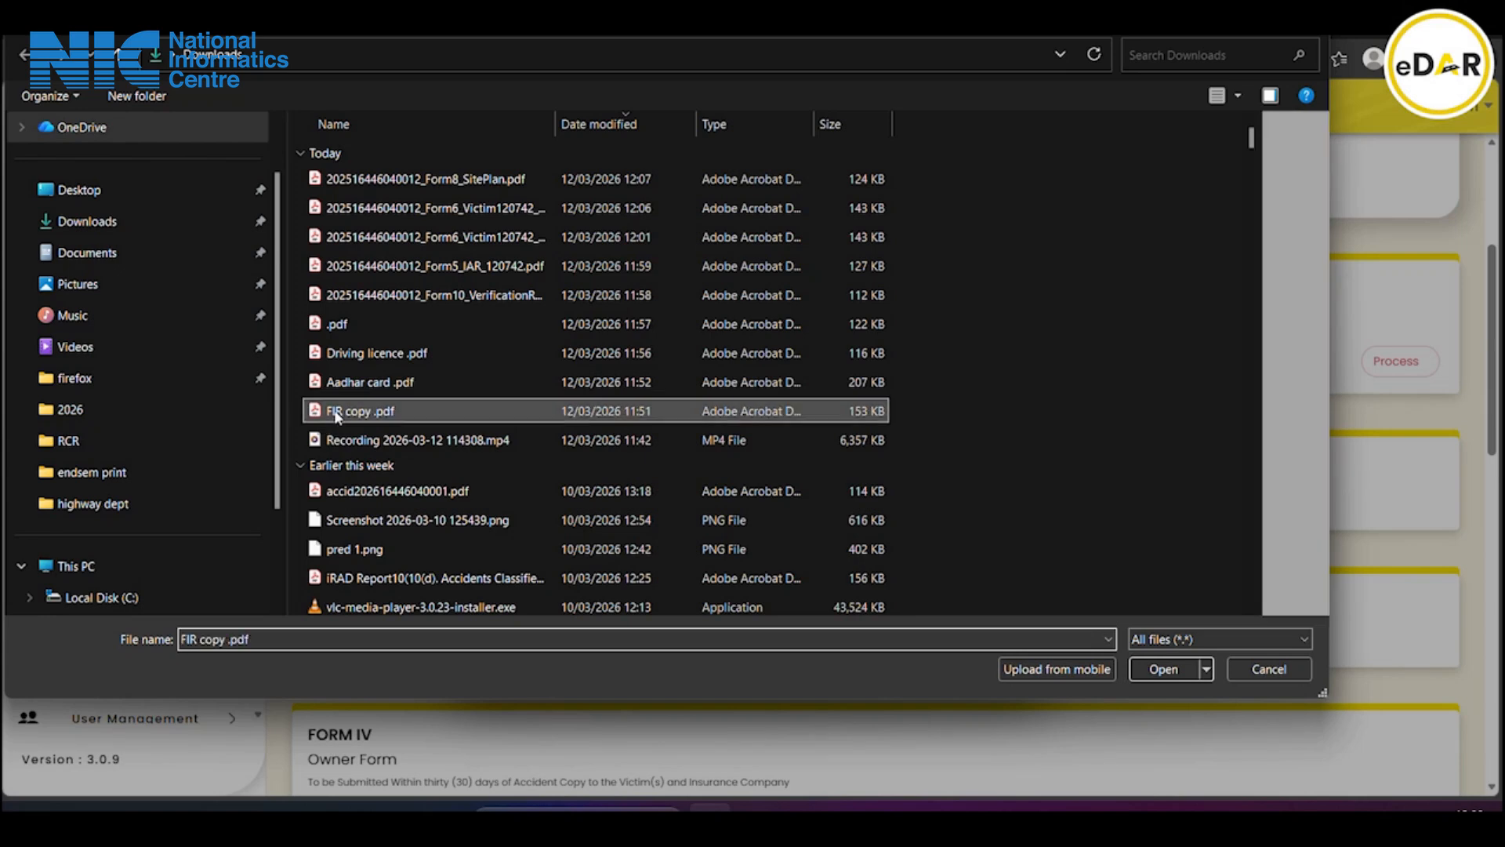
left_click(1134, 668)
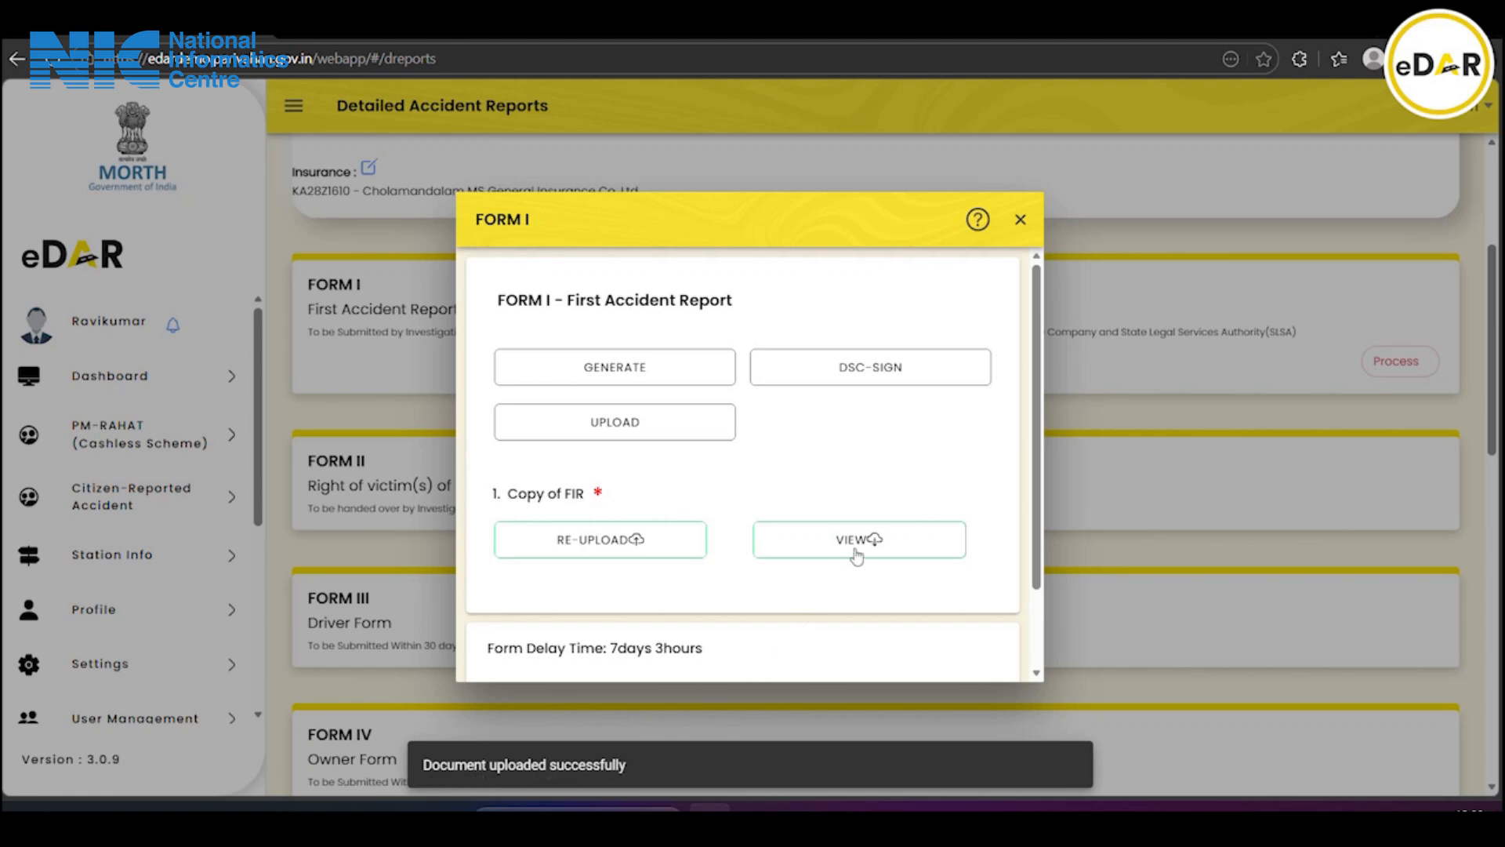
Generate Form1_FAR.pdf and review all four pages in Edge's PDF viewer
left_click(630, 384)
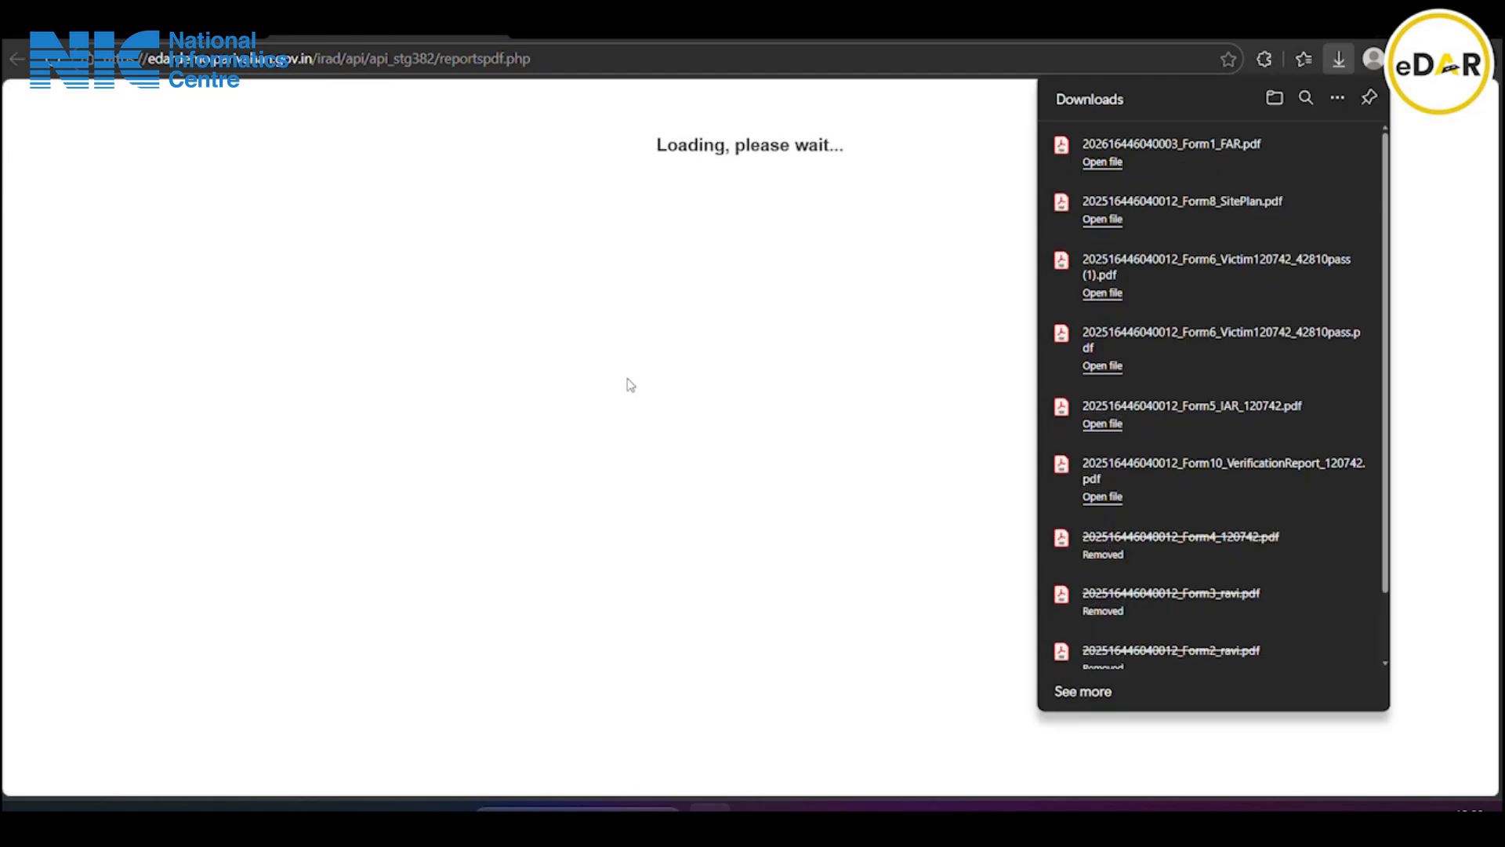
left_click(1190, 145)
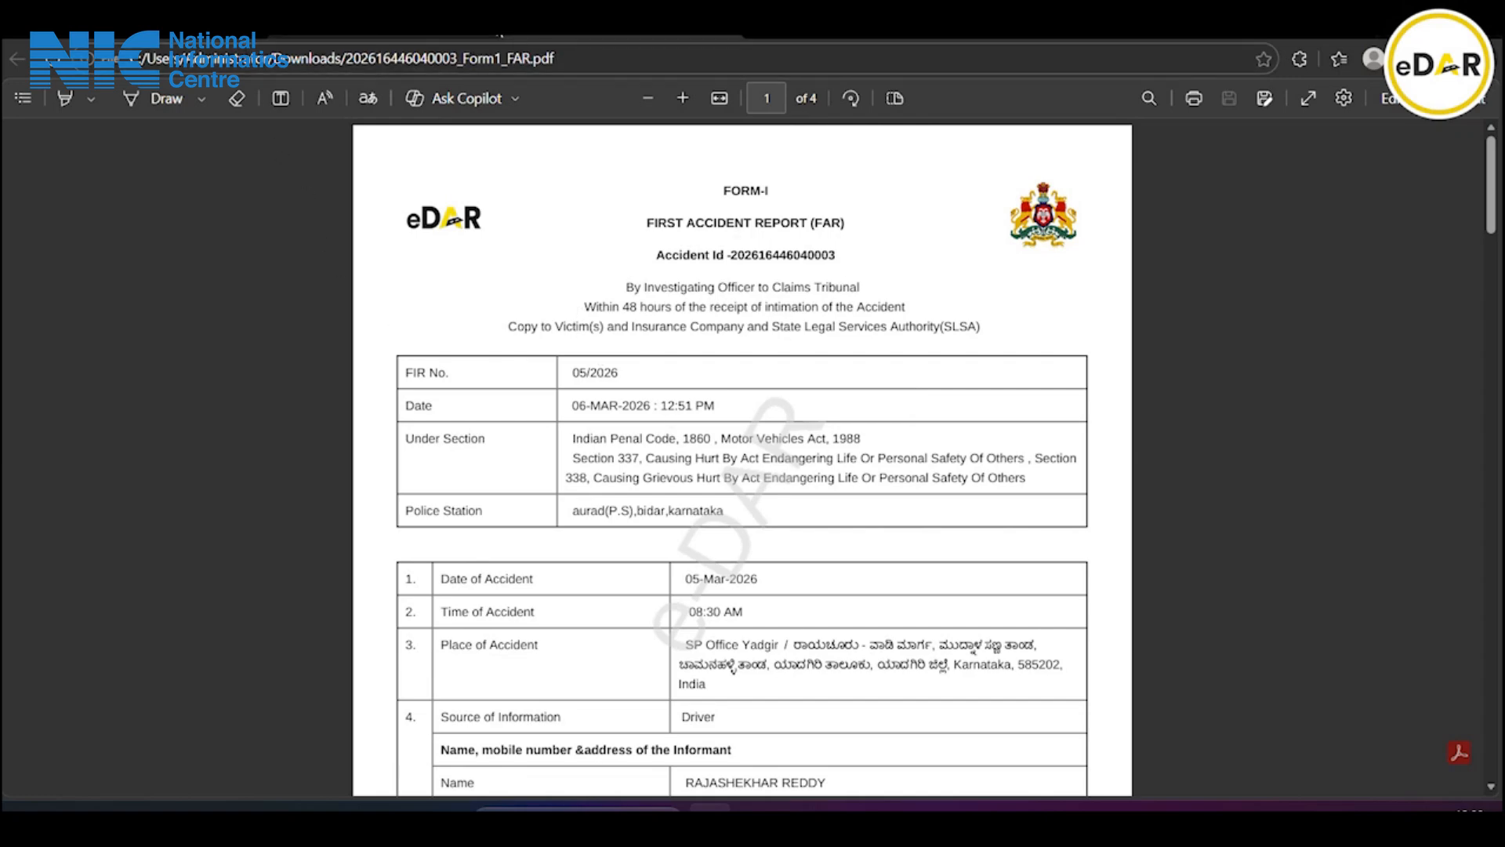
scroll(729, 537, "down", 2)
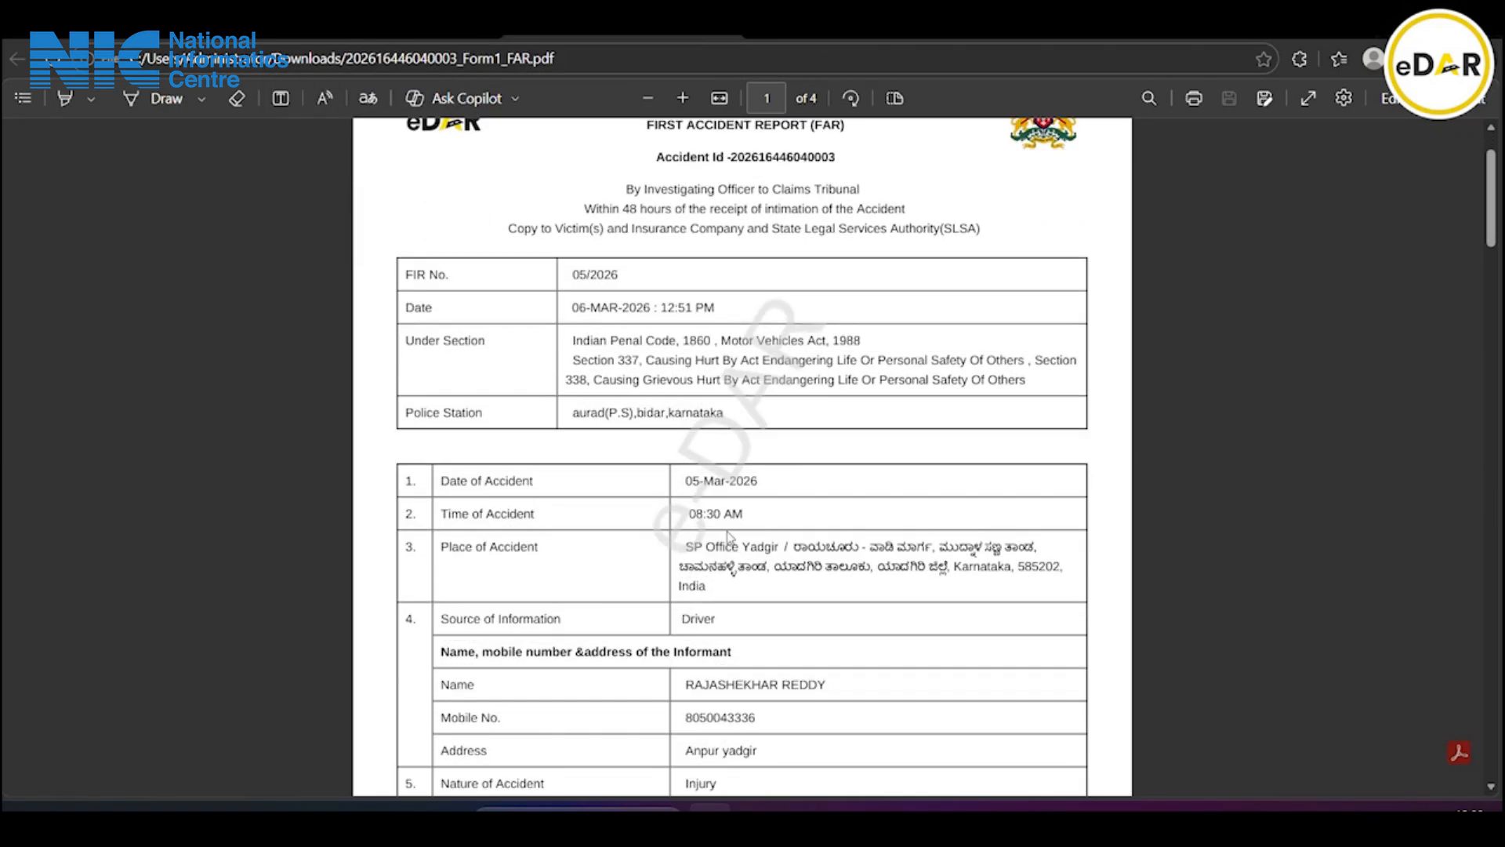
scroll(729, 526, "up", 2)
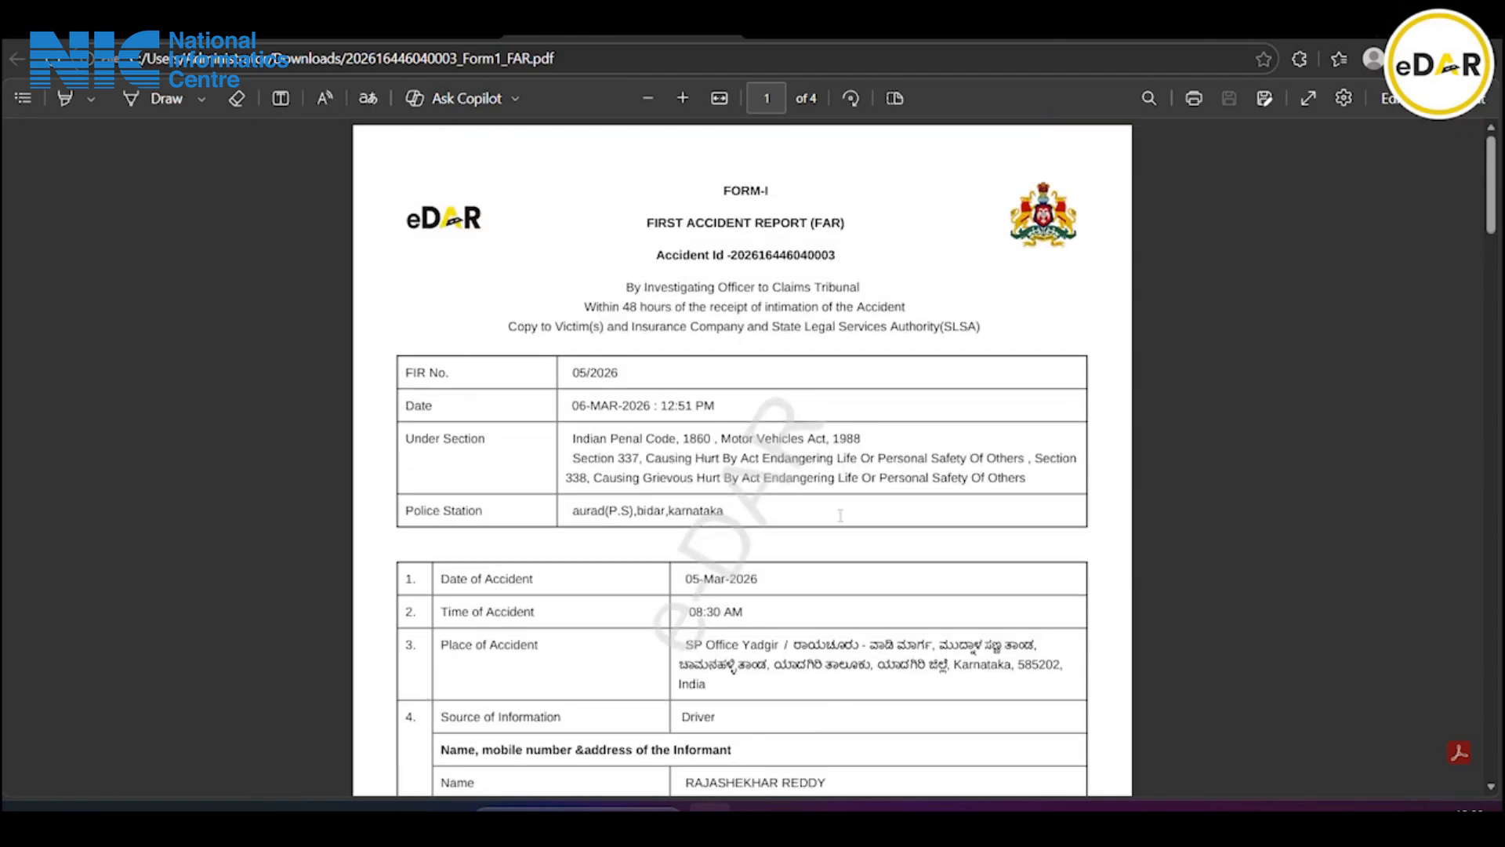
scroll(840, 515, "down", 8)
scroll(828, 577, "down", 10)
scroll(828, 576, "down", 12)
scroll(828, 577, "down", 12)
scroll(828, 576, "down", 5)
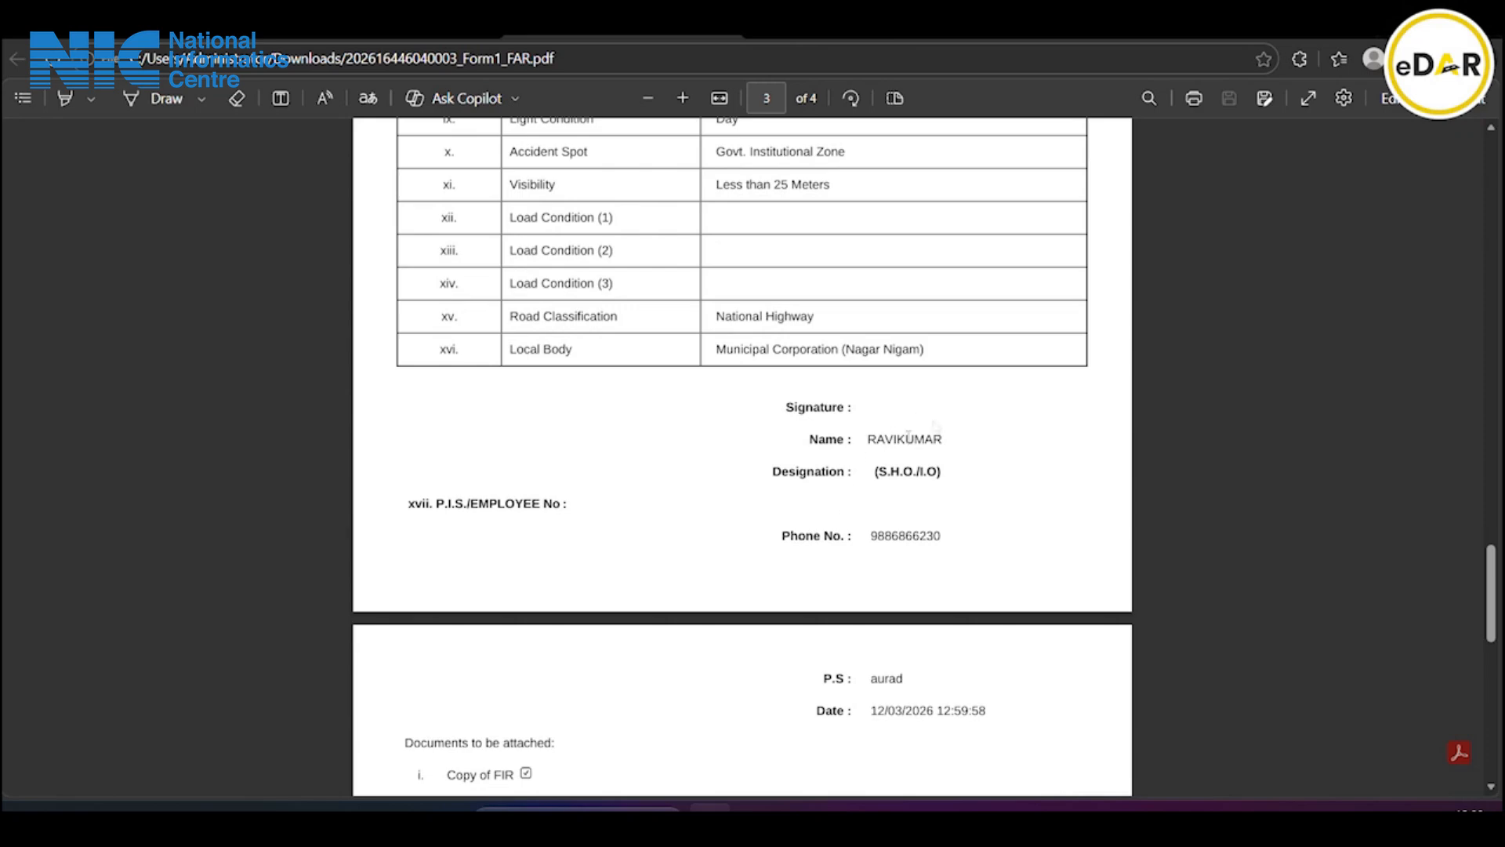
scroll(837, 711, "down", 2)
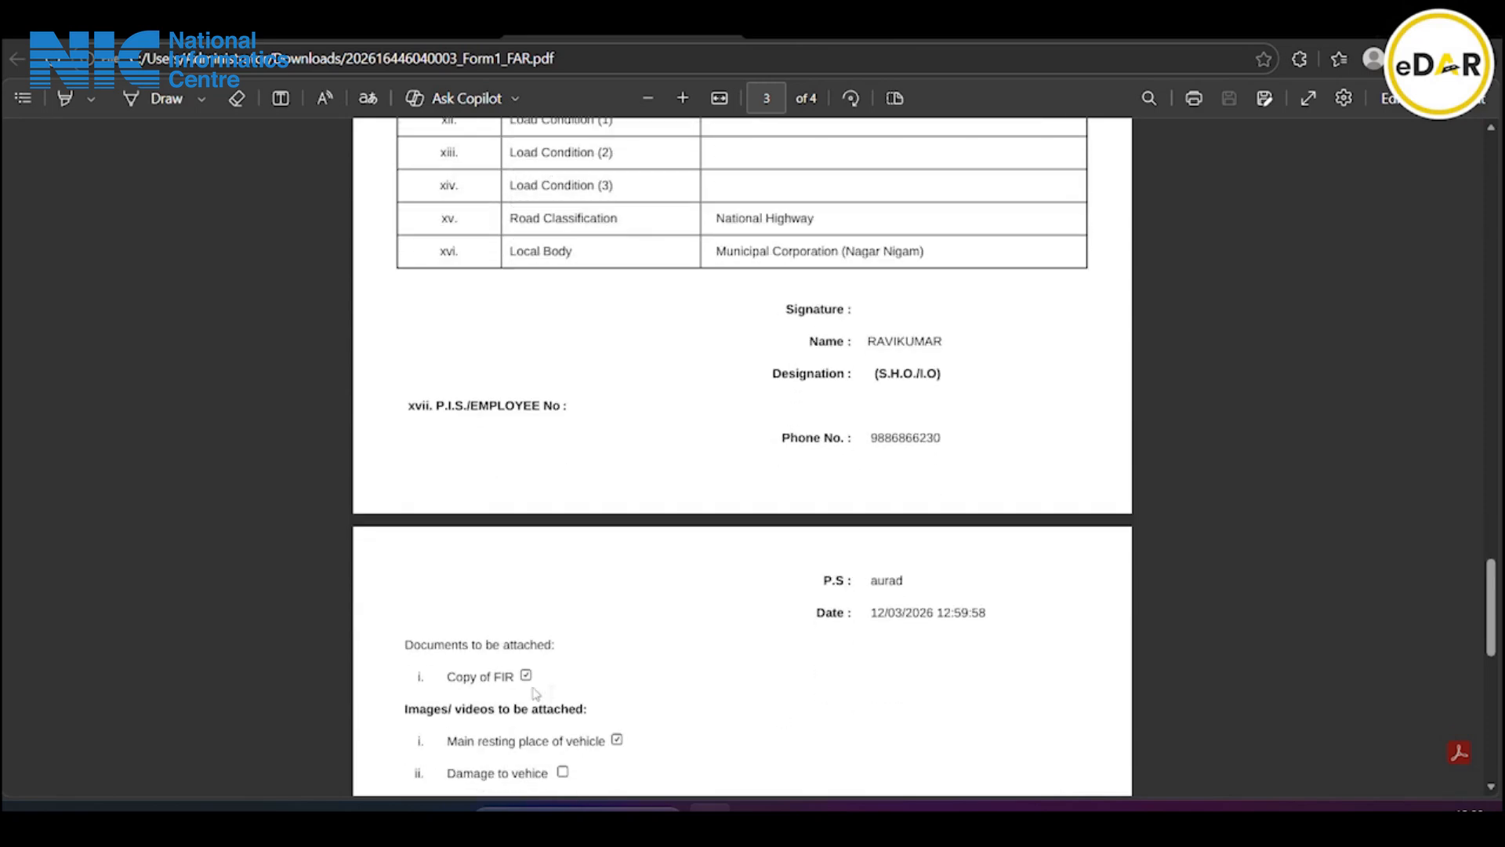
scroll(847, 638, "down", 7)
scroll(850, 644, "up", 20)
scroll(849, 643, "up", 20)
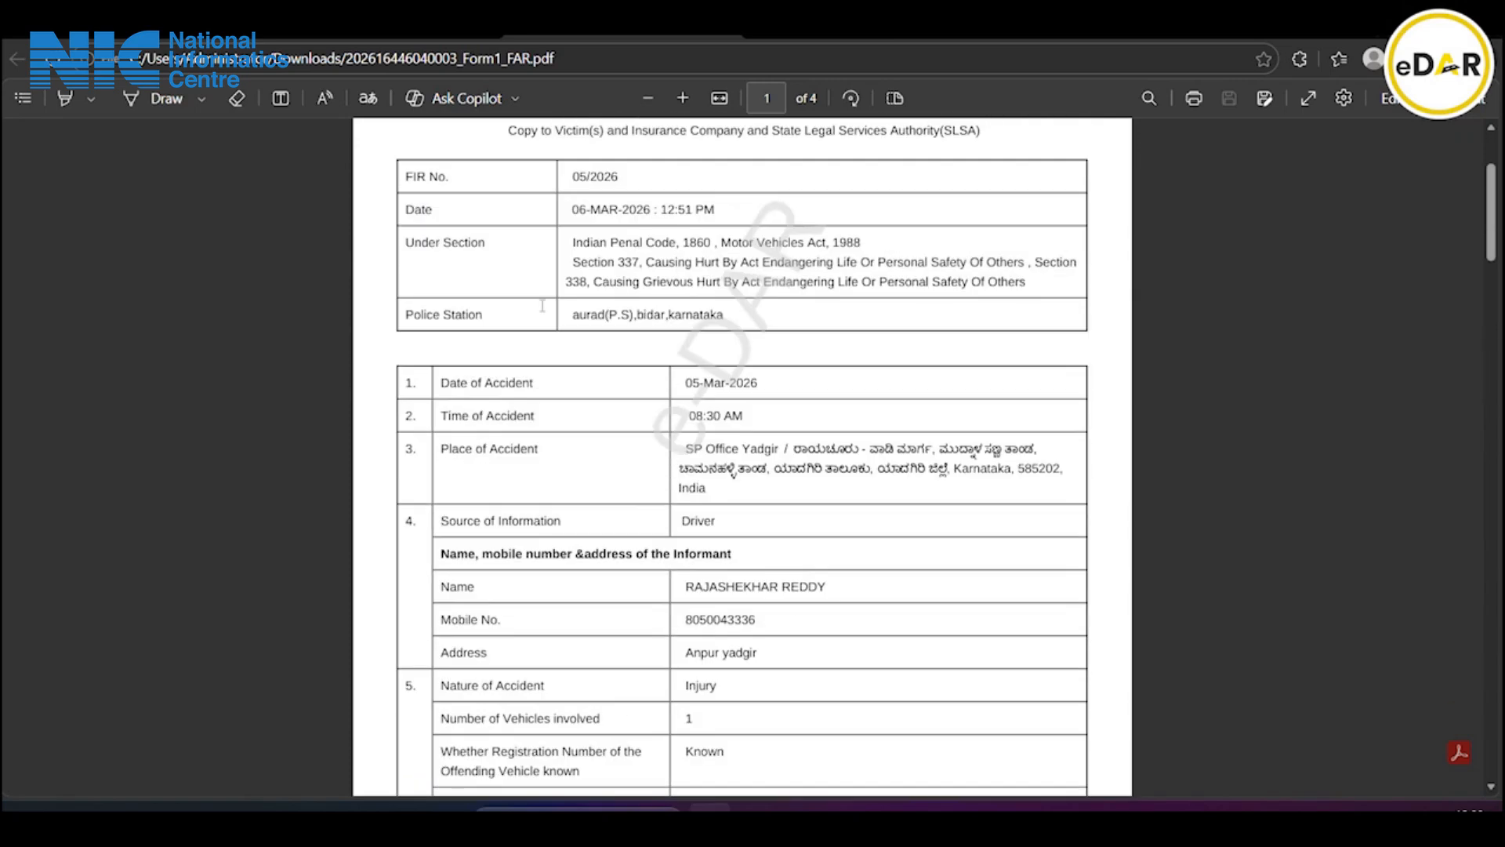
left_click(188, 33)
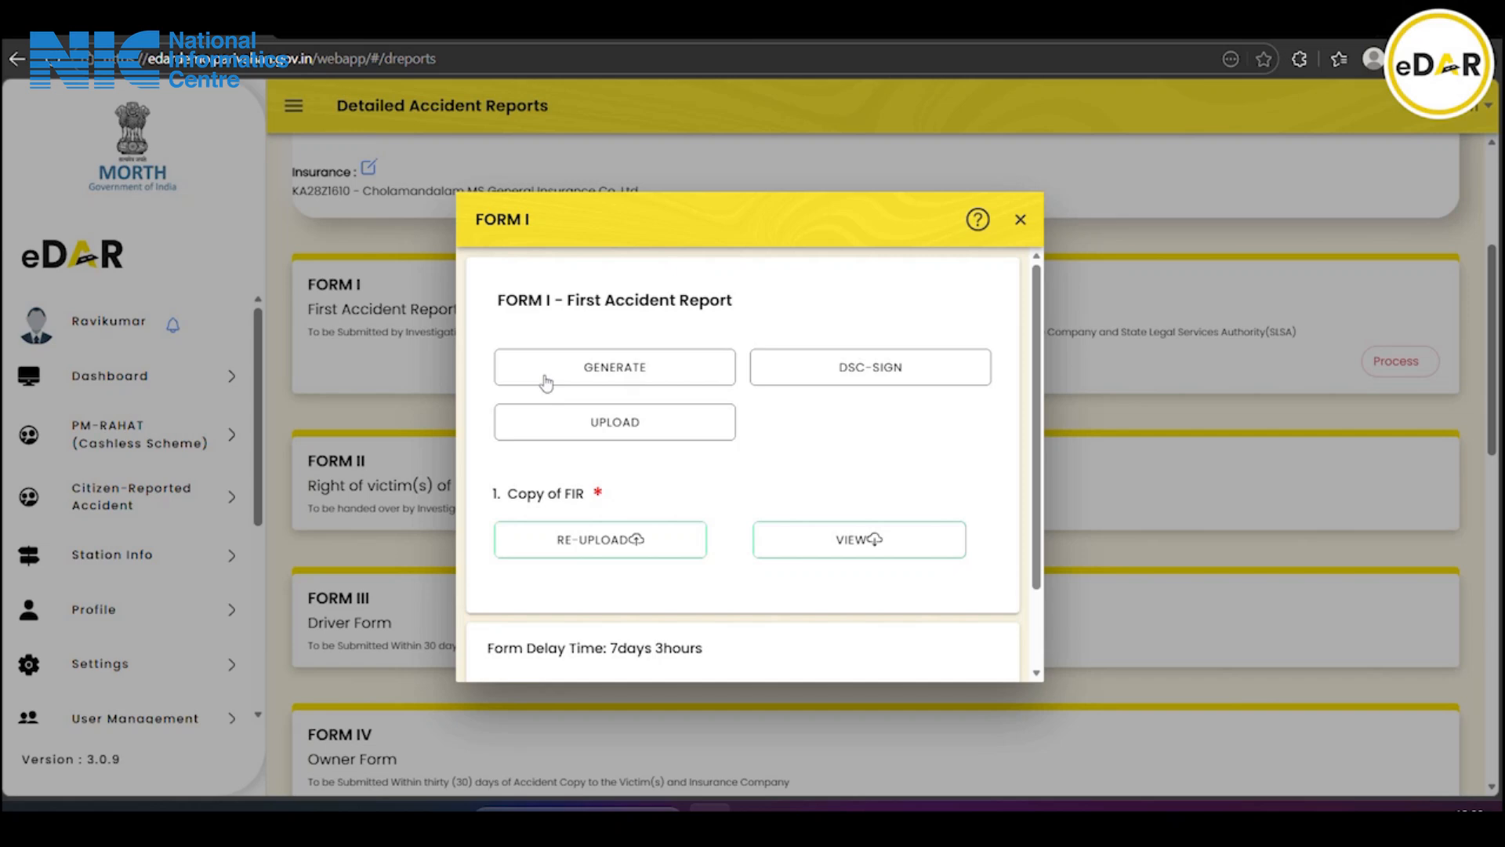
Upload the newest Form1_FAR.pdf as Form I's document and submit Form I
left_click(574, 425)
left_click(657, 413)
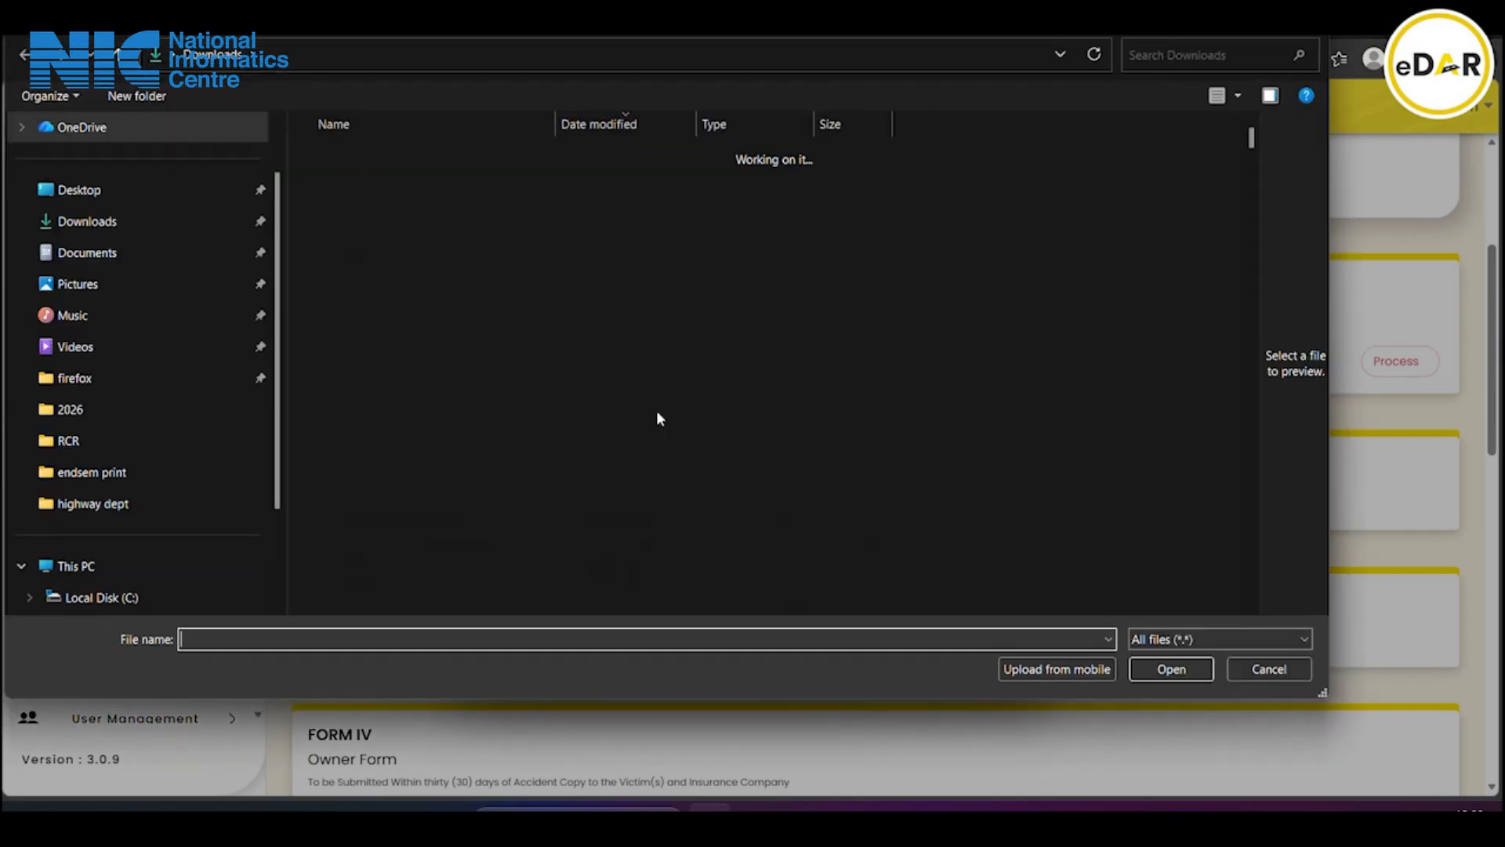
double_click(428, 180)
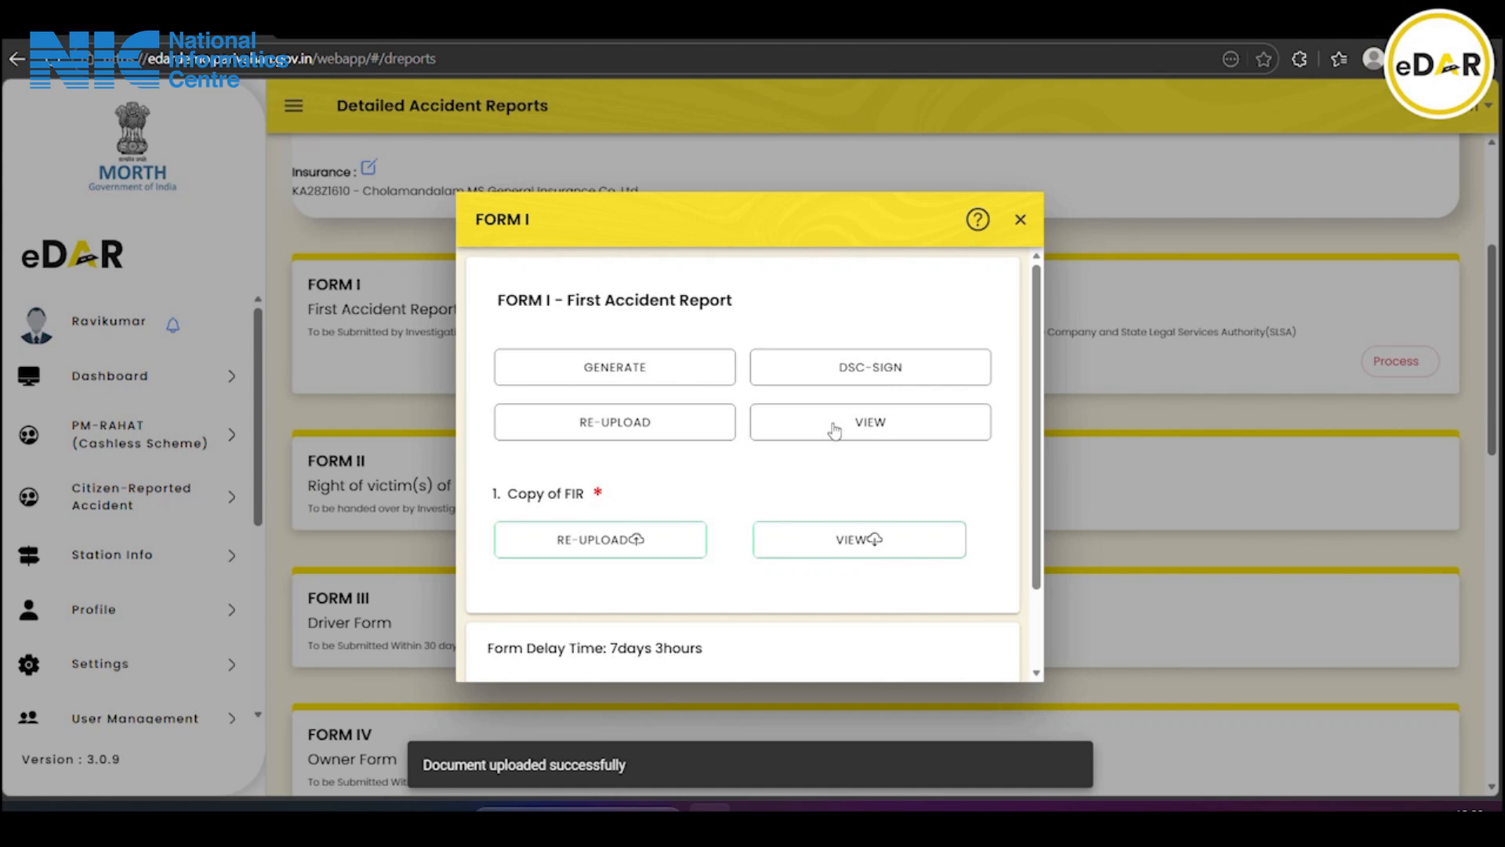
scroll(767, 517, "down", 2)
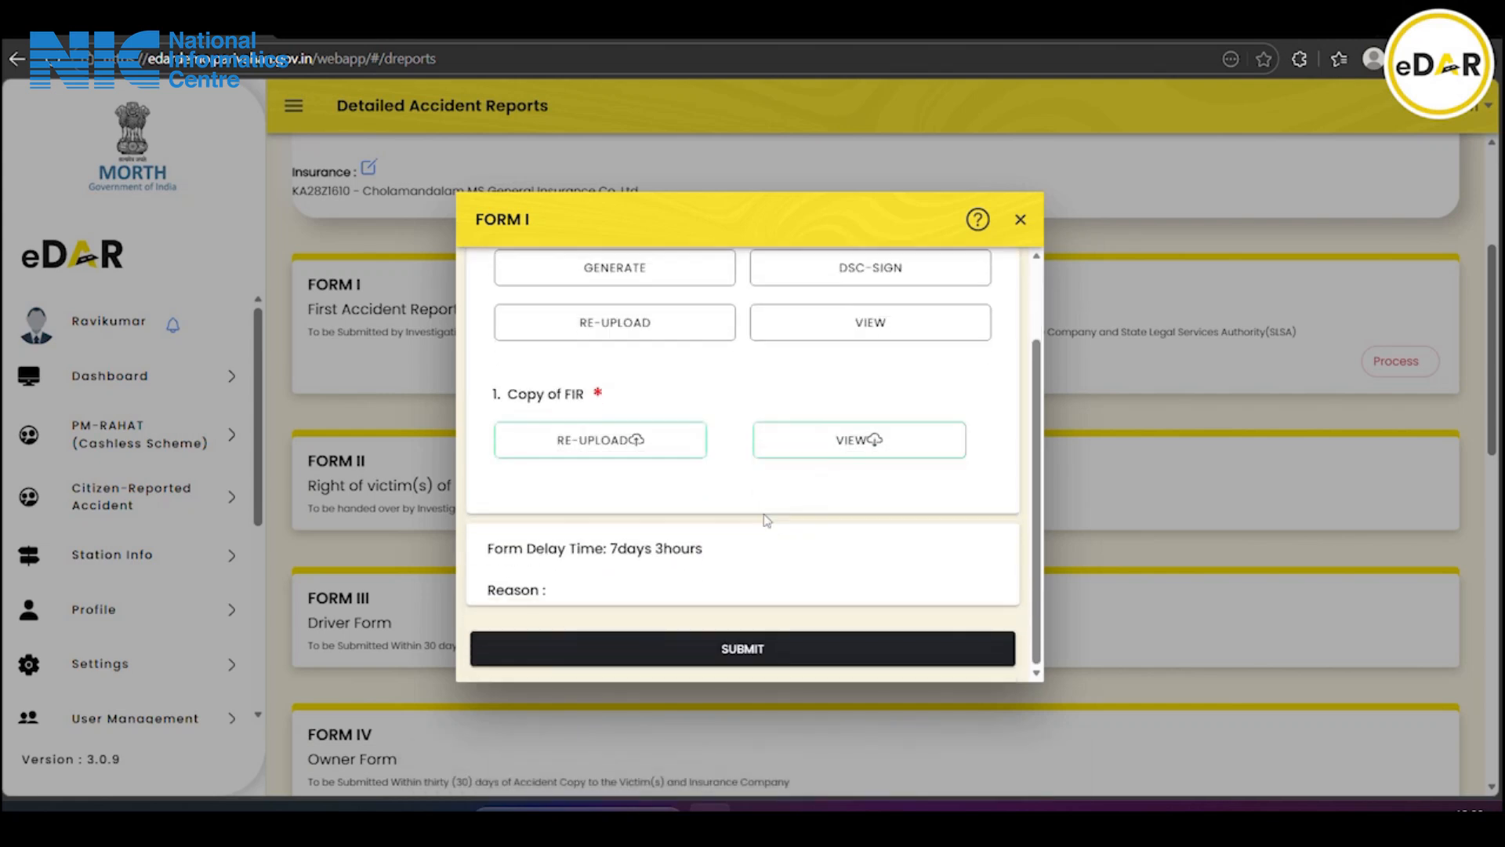
left_click(741, 654)
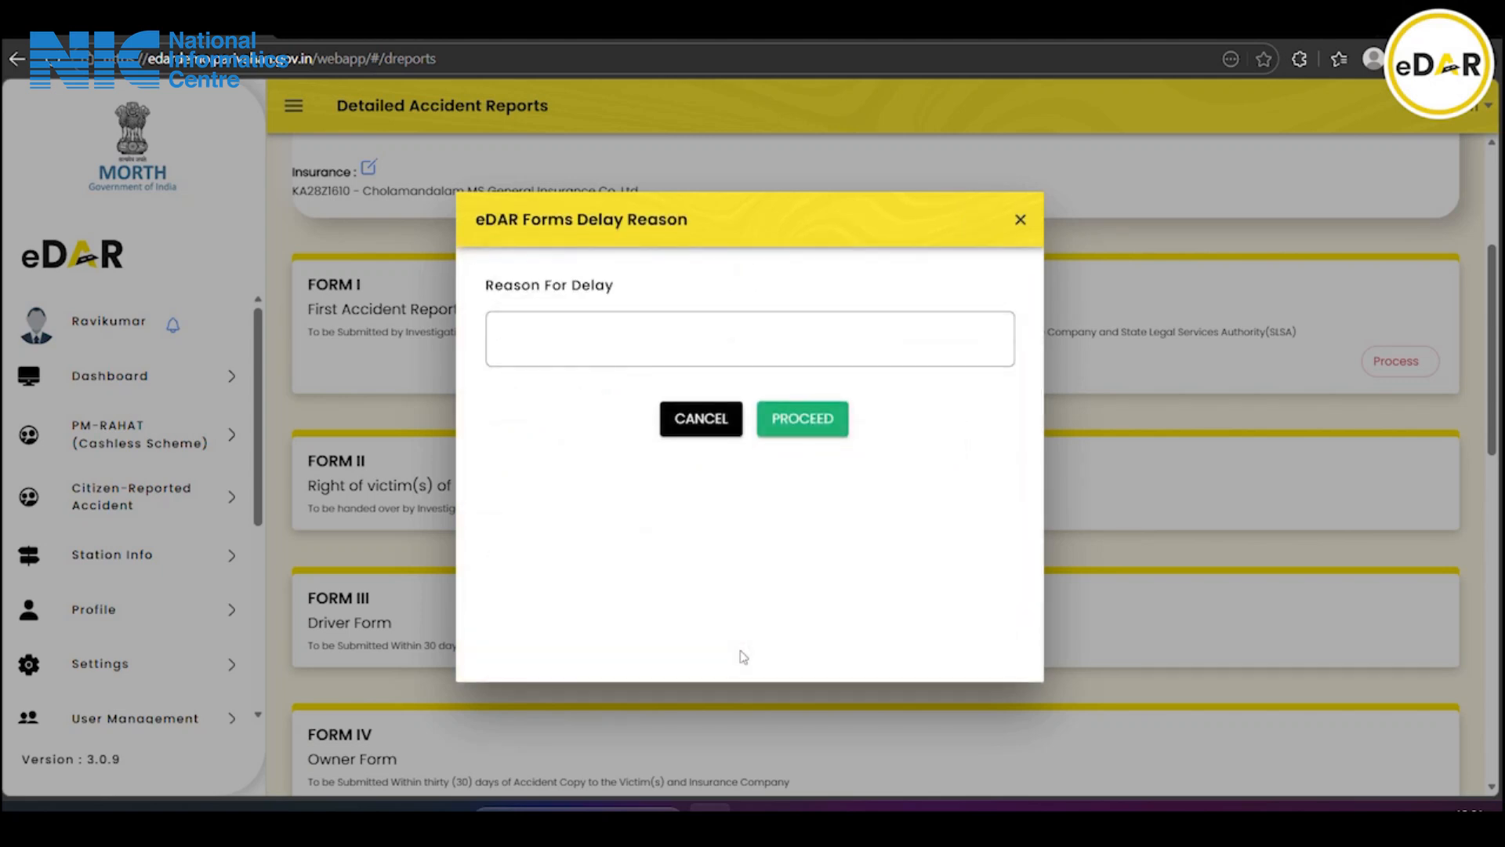
Enter 'on' as the delay reason, proceed with submission, and dismiss the success alert
left_click(591, 328)
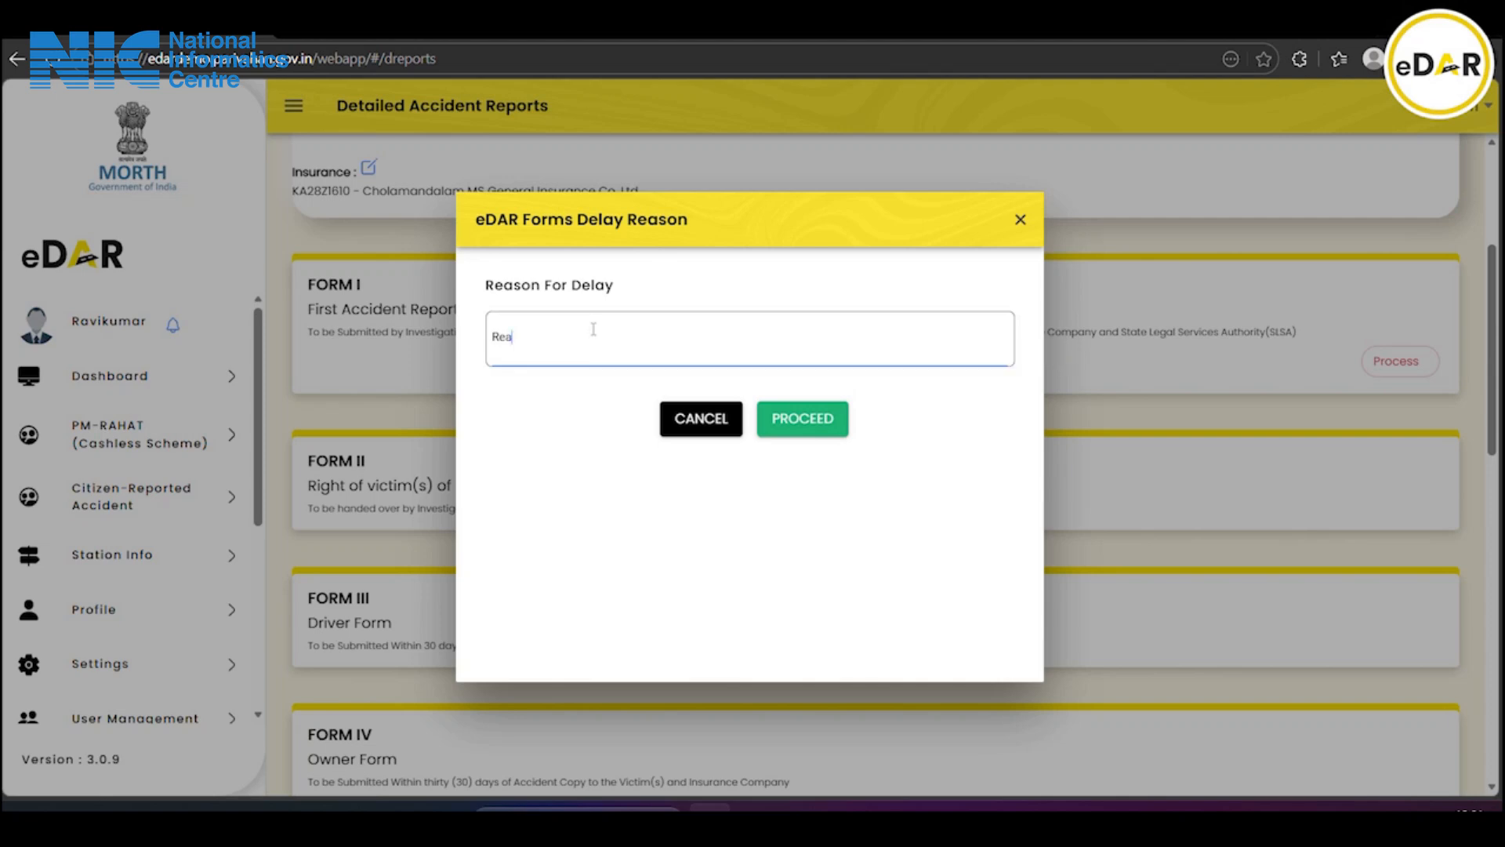
type("on For Delay")
left_click(813, 431)
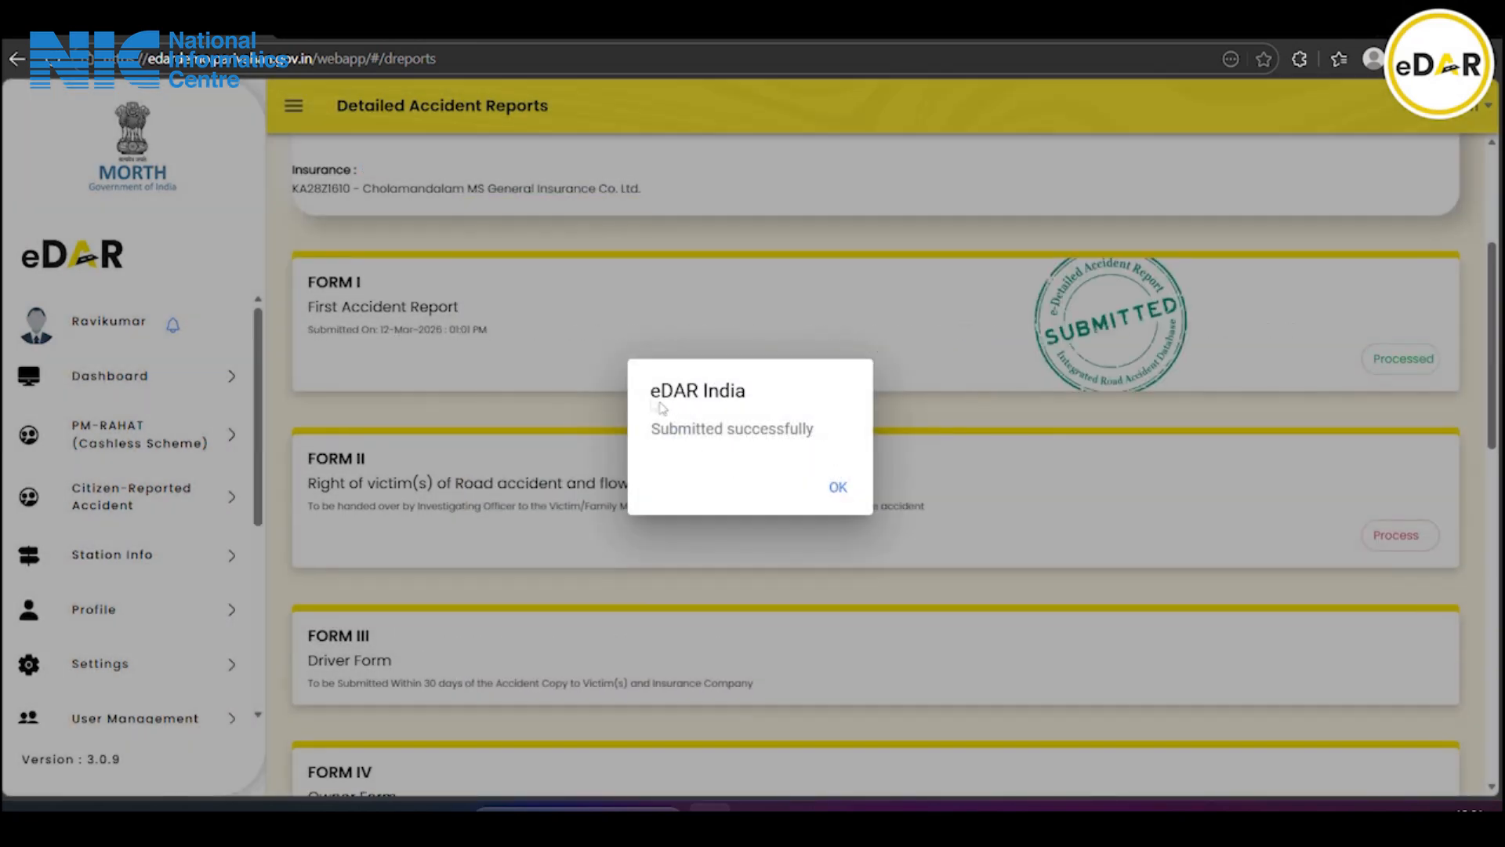
left_click(837, 490)
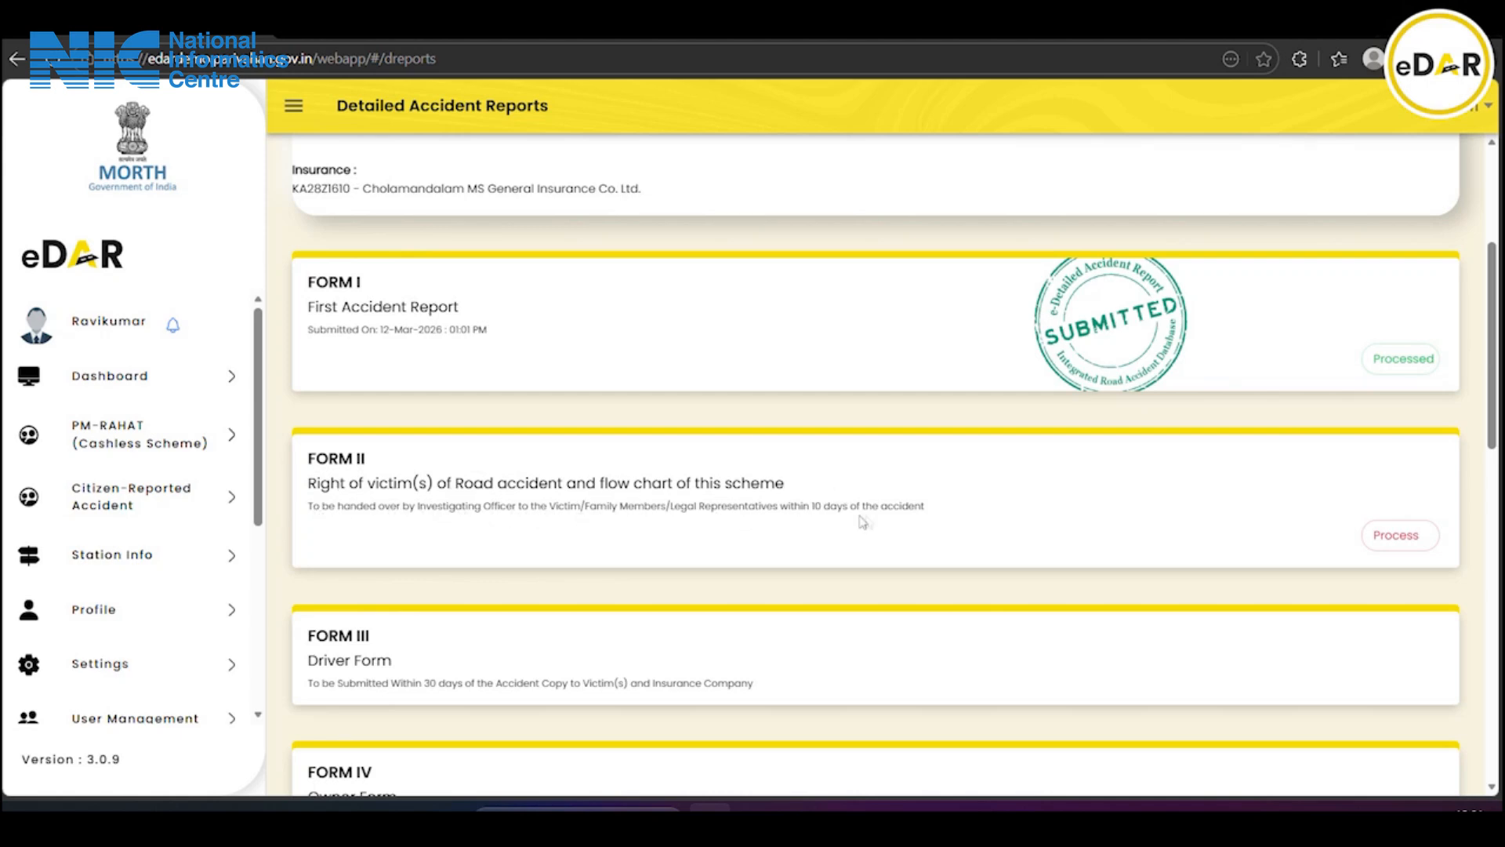
Open Form II's victims dialog and generate the first victim's Form II
left_click(1415, 541)
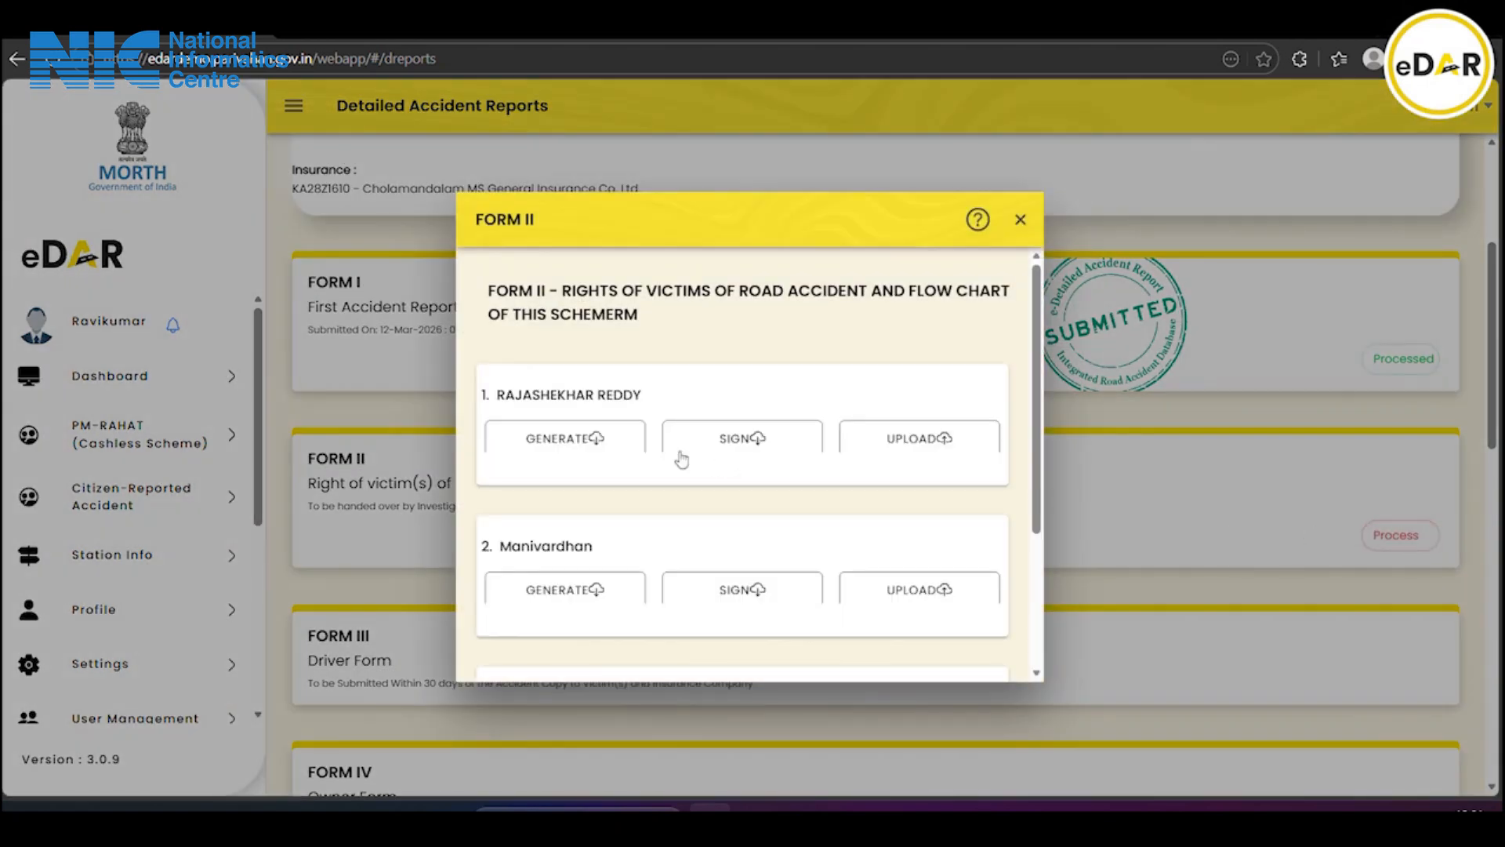
scroll(678, 455, "down", 5)
scroll(675, 454, "up", 5)
scroll(608, 485, "down", 1)
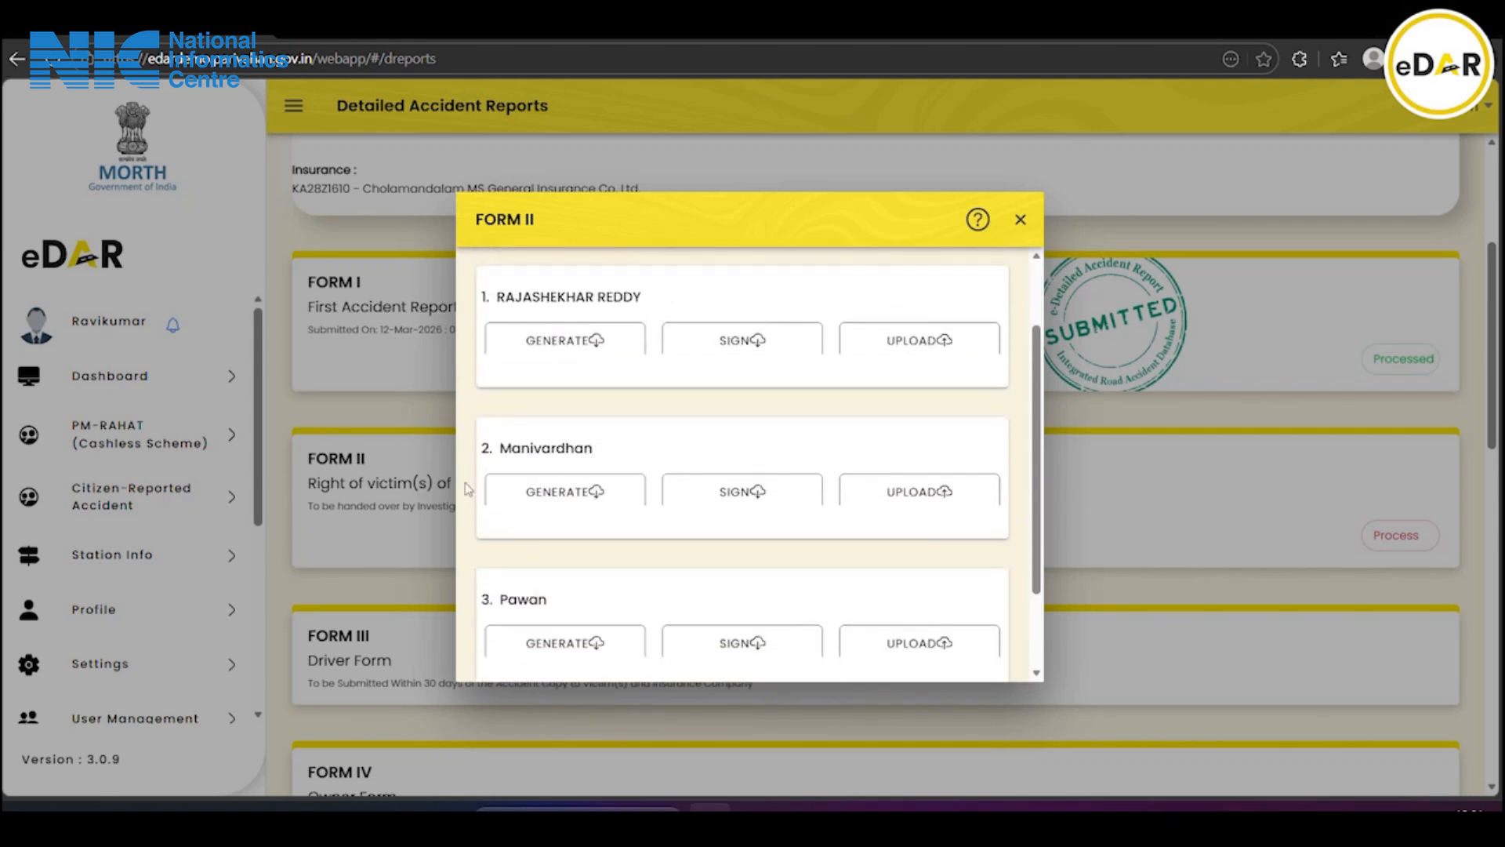
scroll(658, 468, "down", 1)
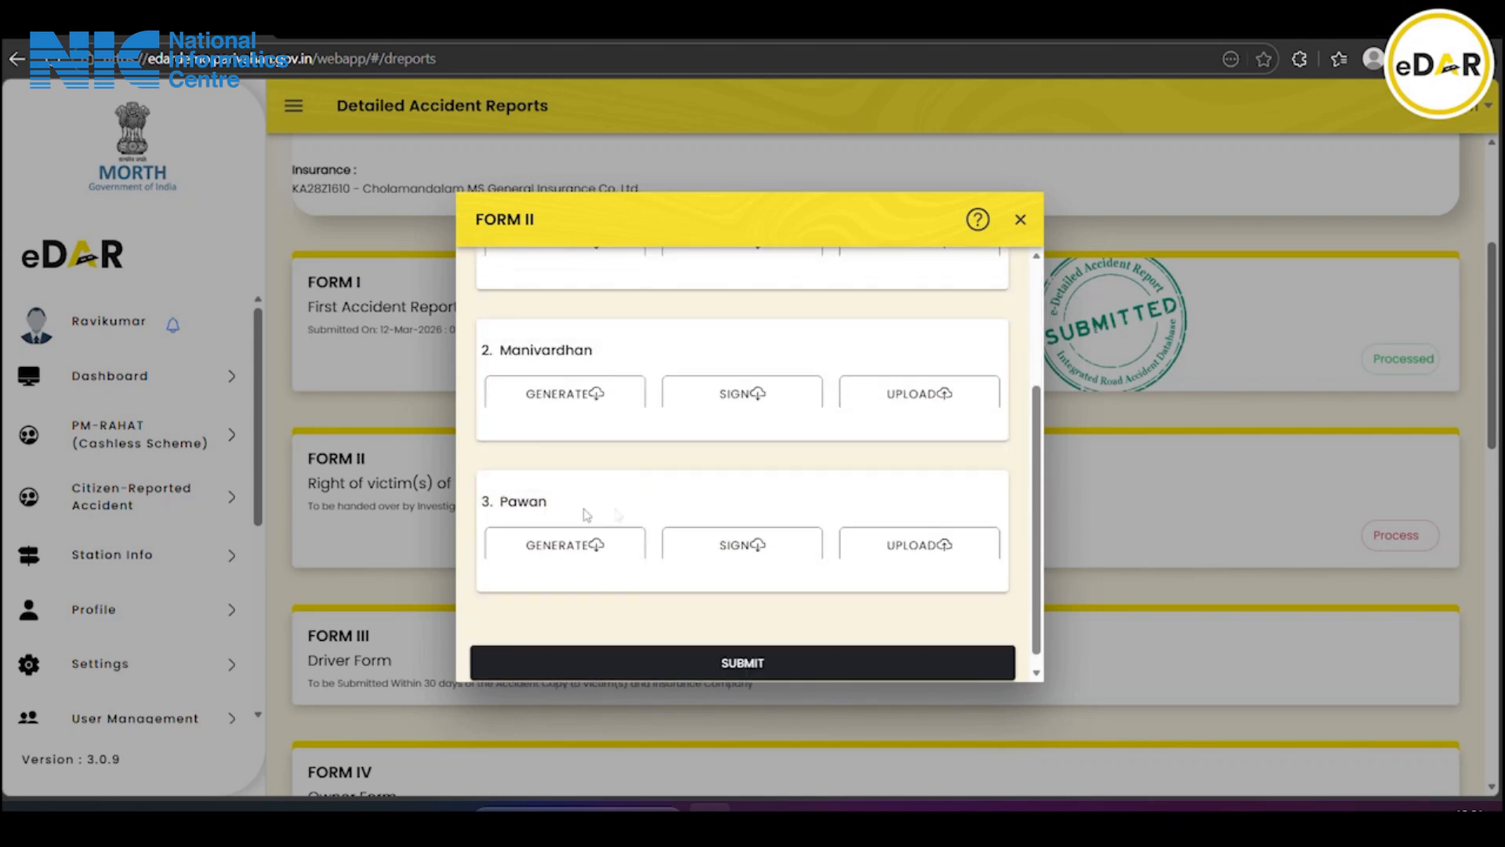
scroll(646, 515, "up", 2)
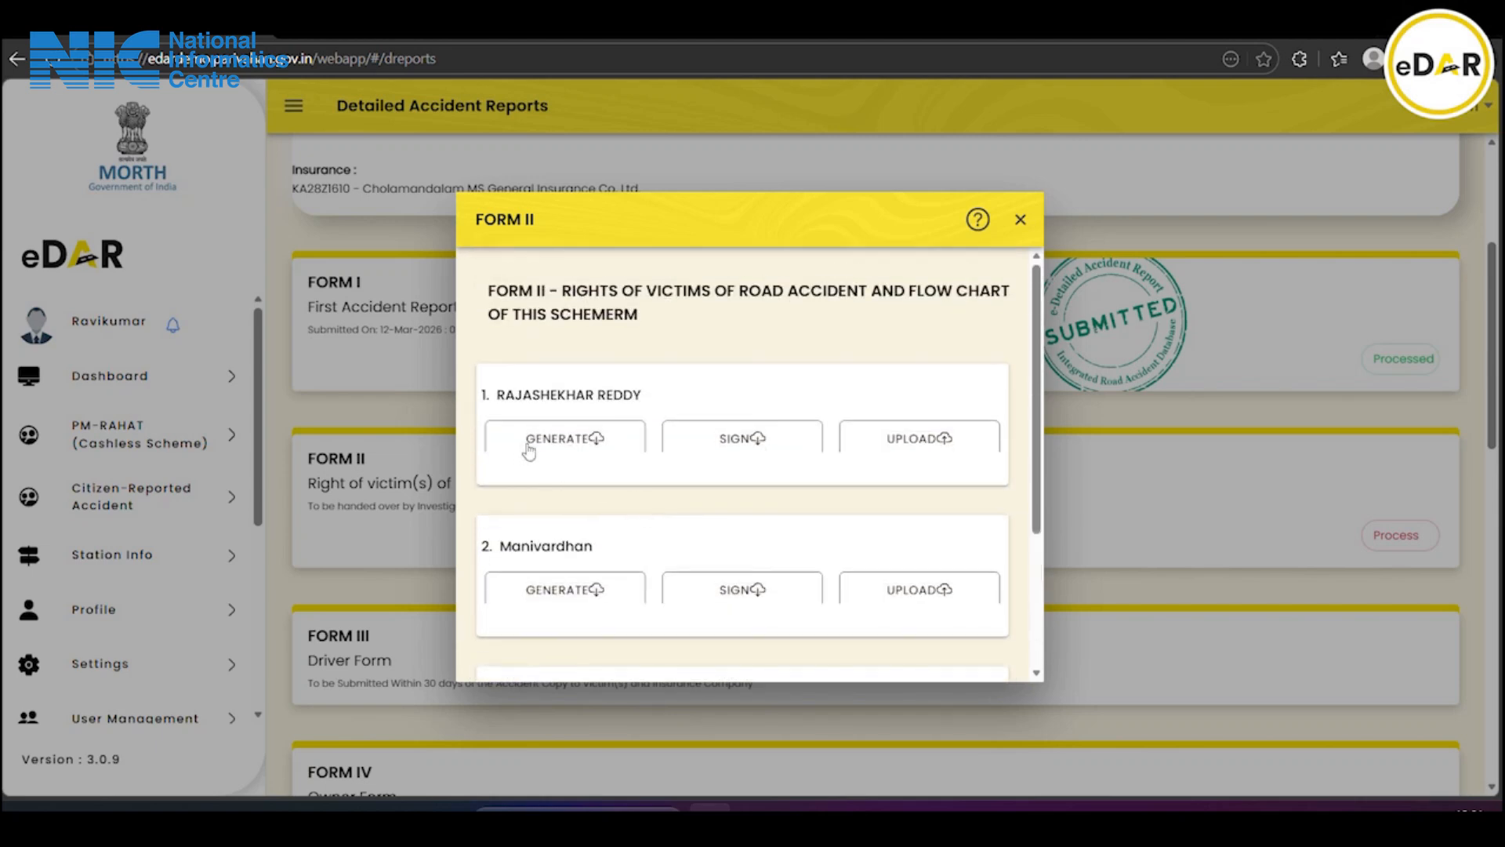
left_click(606, 438)
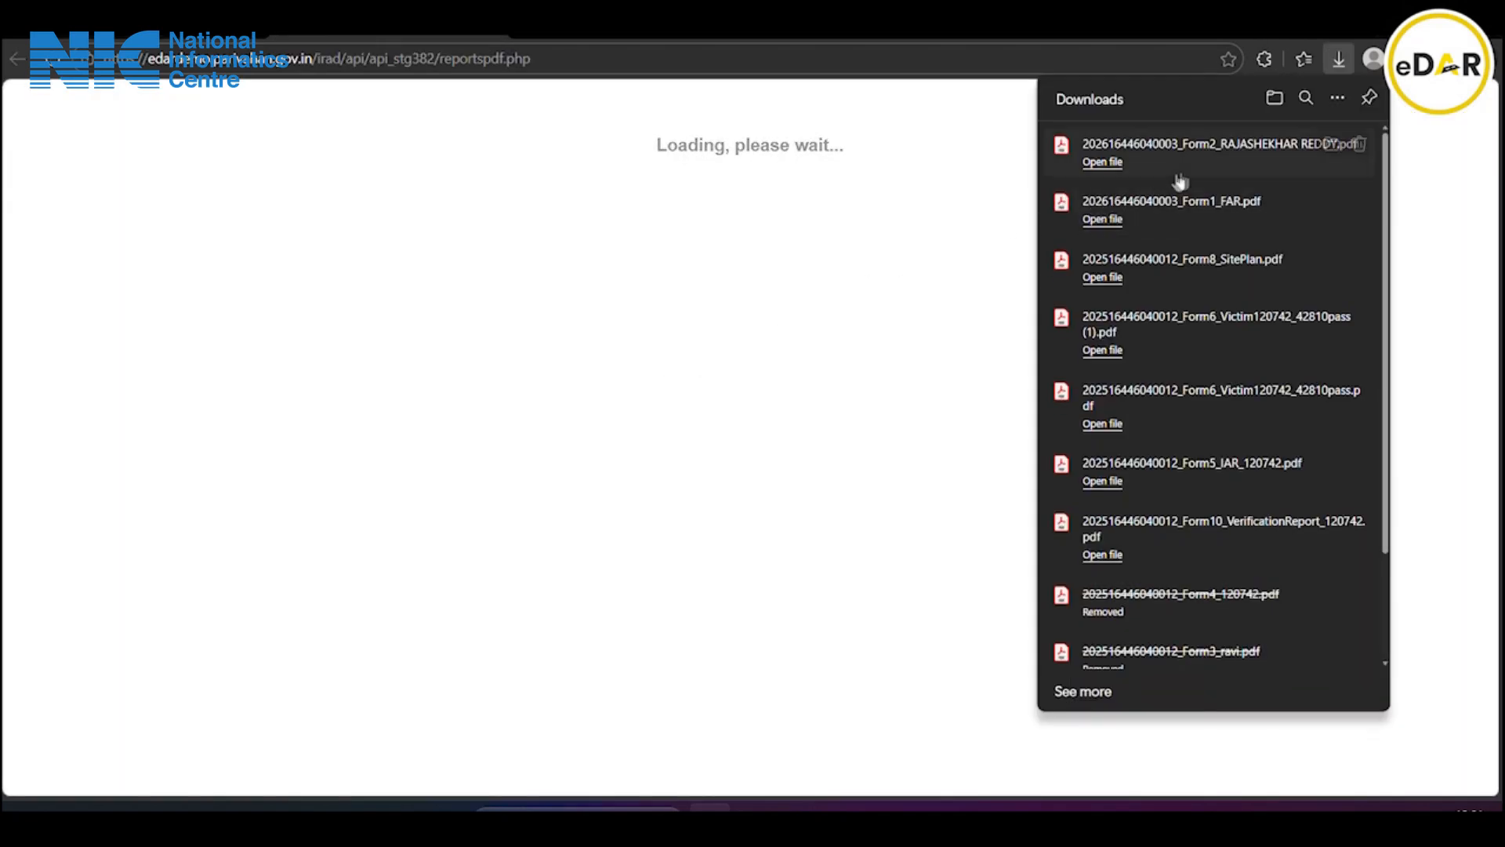
left_click(494, 27)
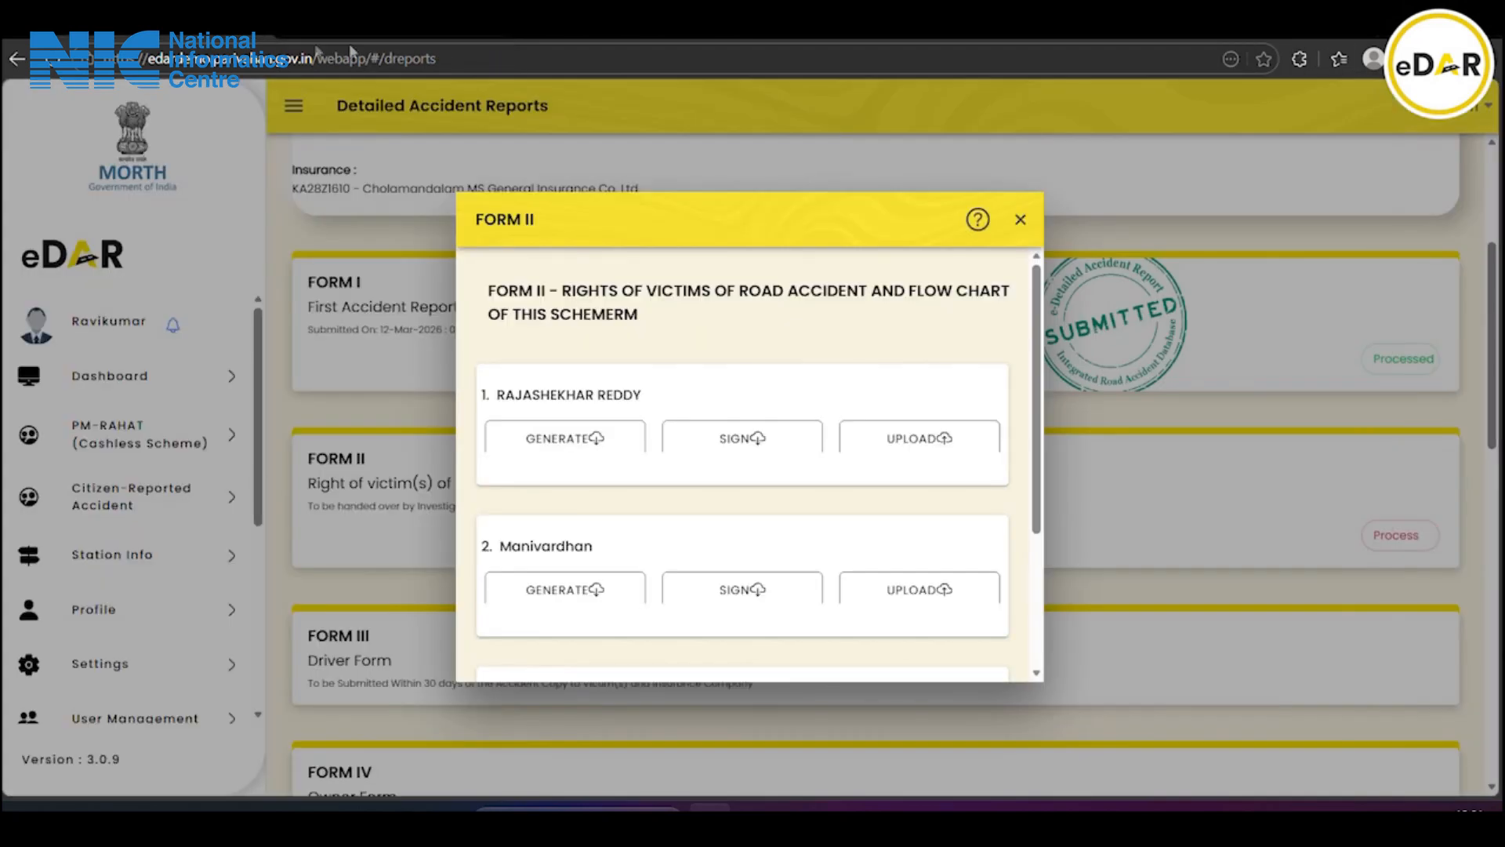
Cancel uploading the first victim's Form II and close the empty upload popup
left_click(890, 445)
left_click(653, 406)
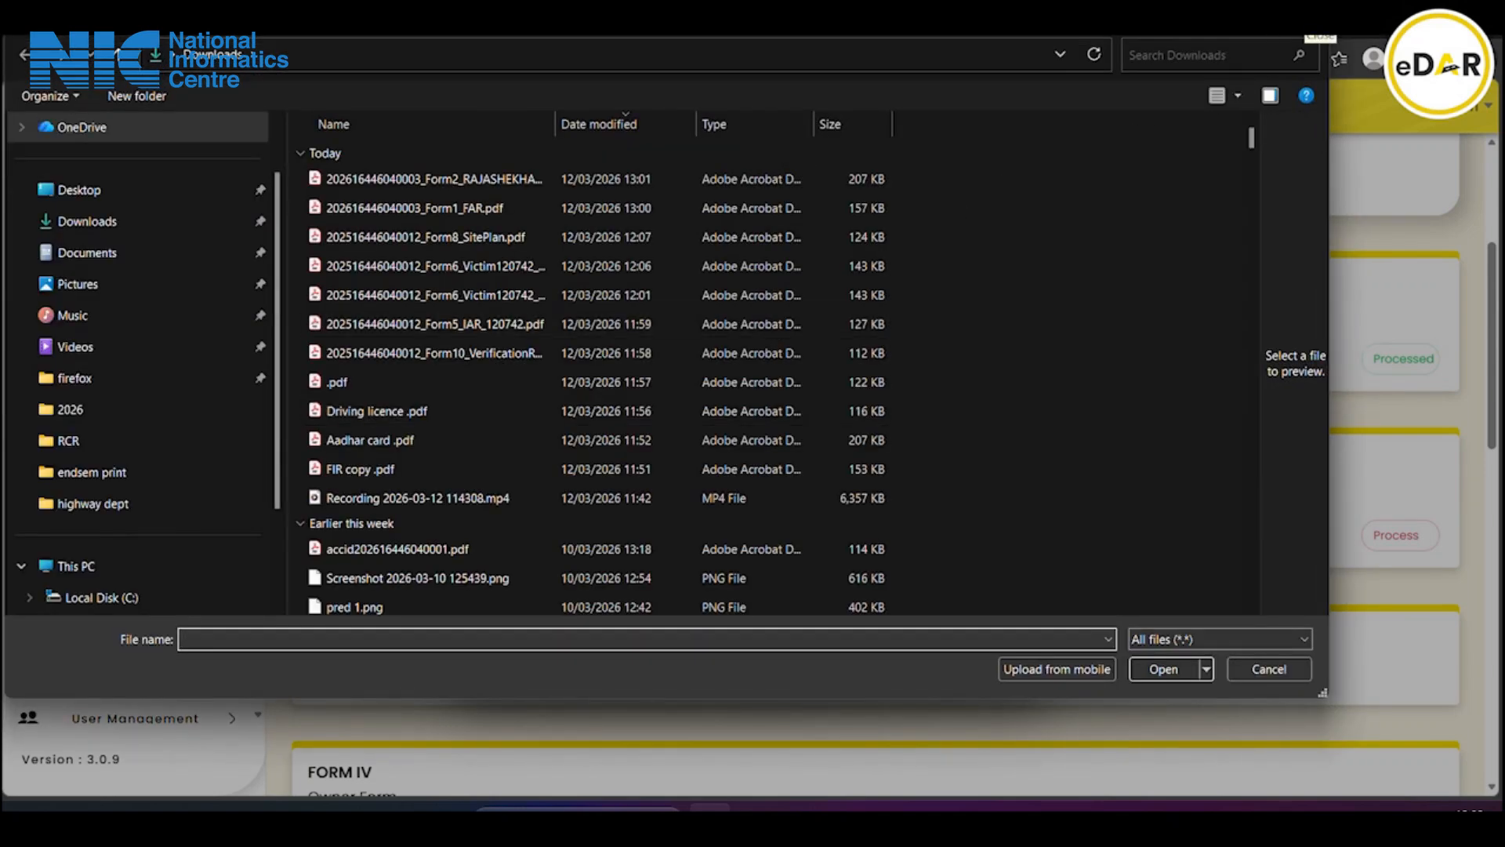
left_click(1309, 24)
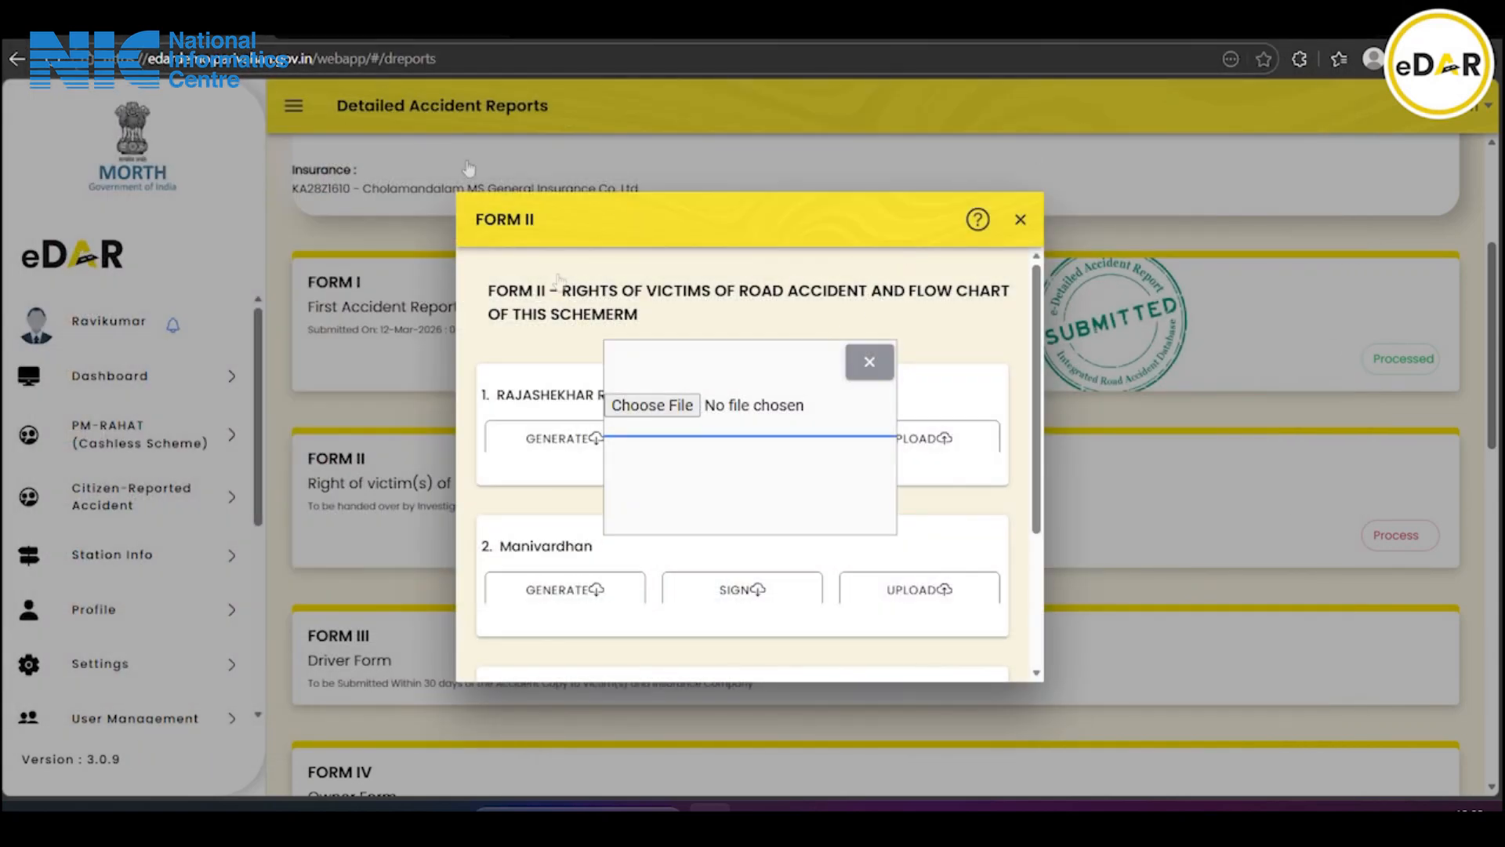
left_click(869, 361)
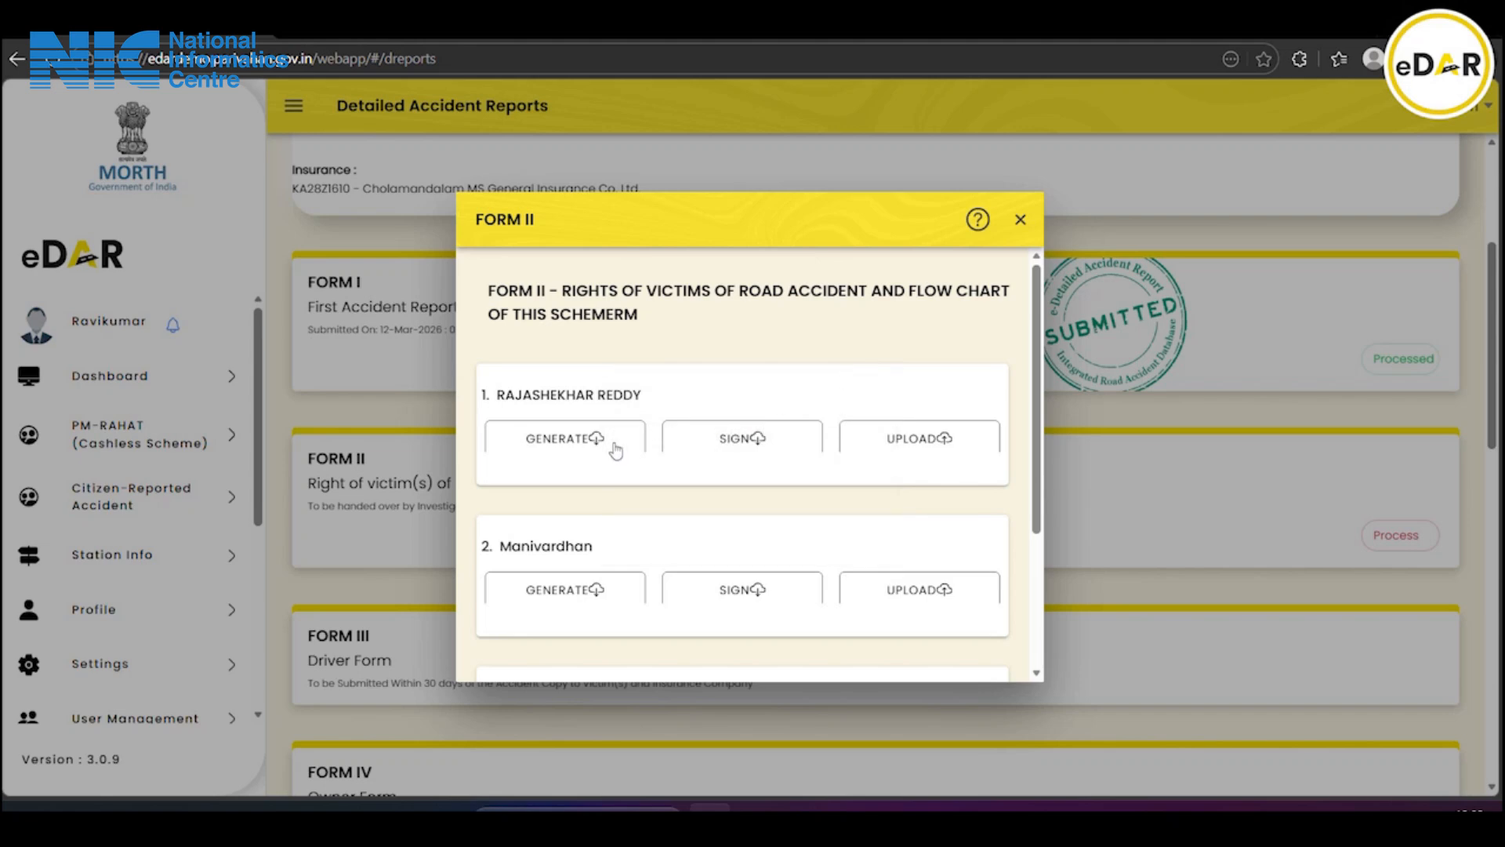
Generate the first victim's Form II PDF for accident 0003 and read through its three pages
left_click(617, 449)
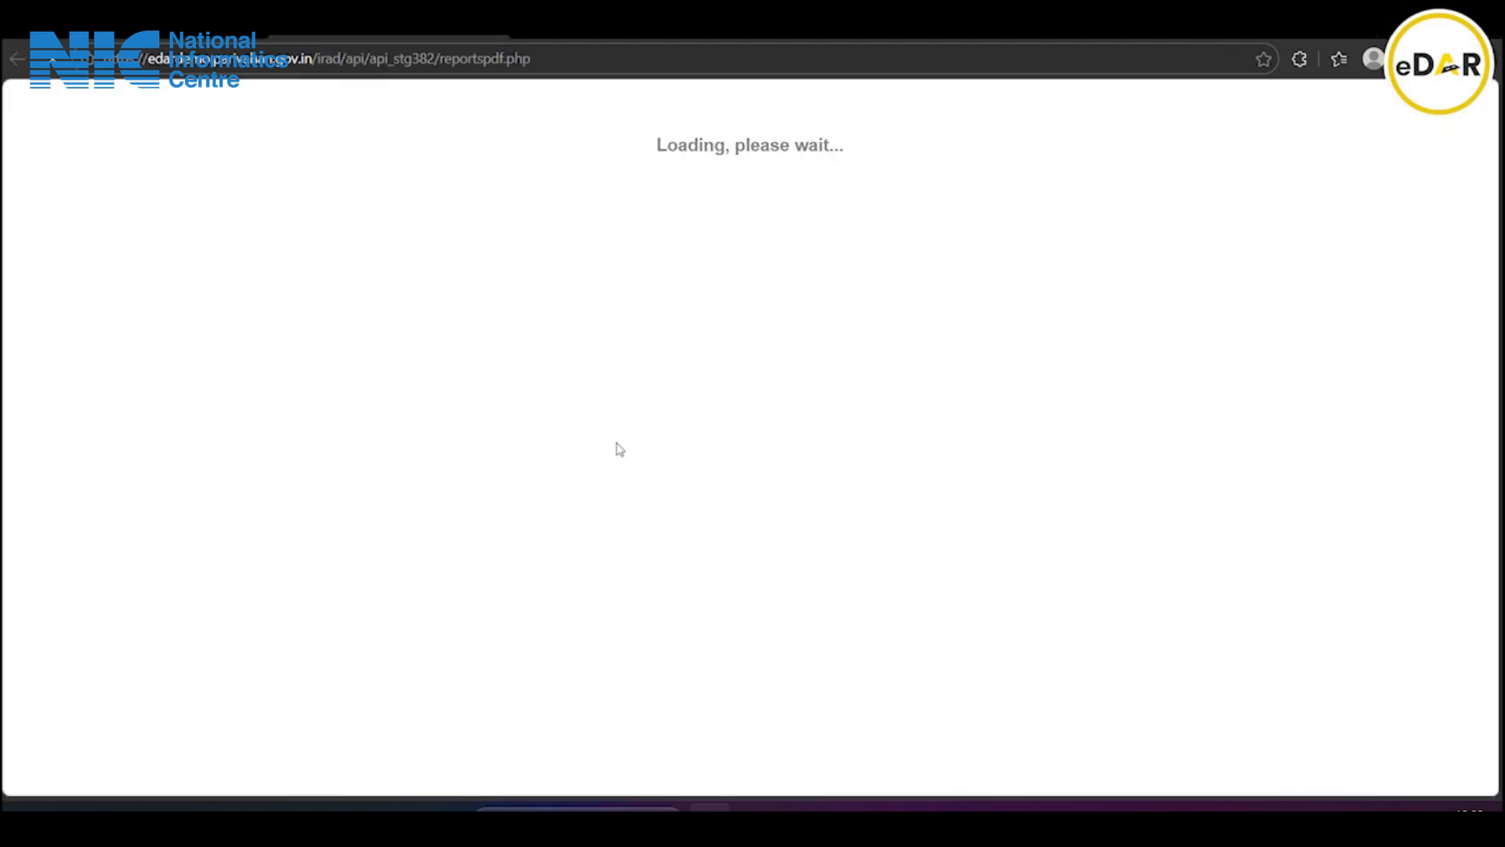
left_click(1178, 157)
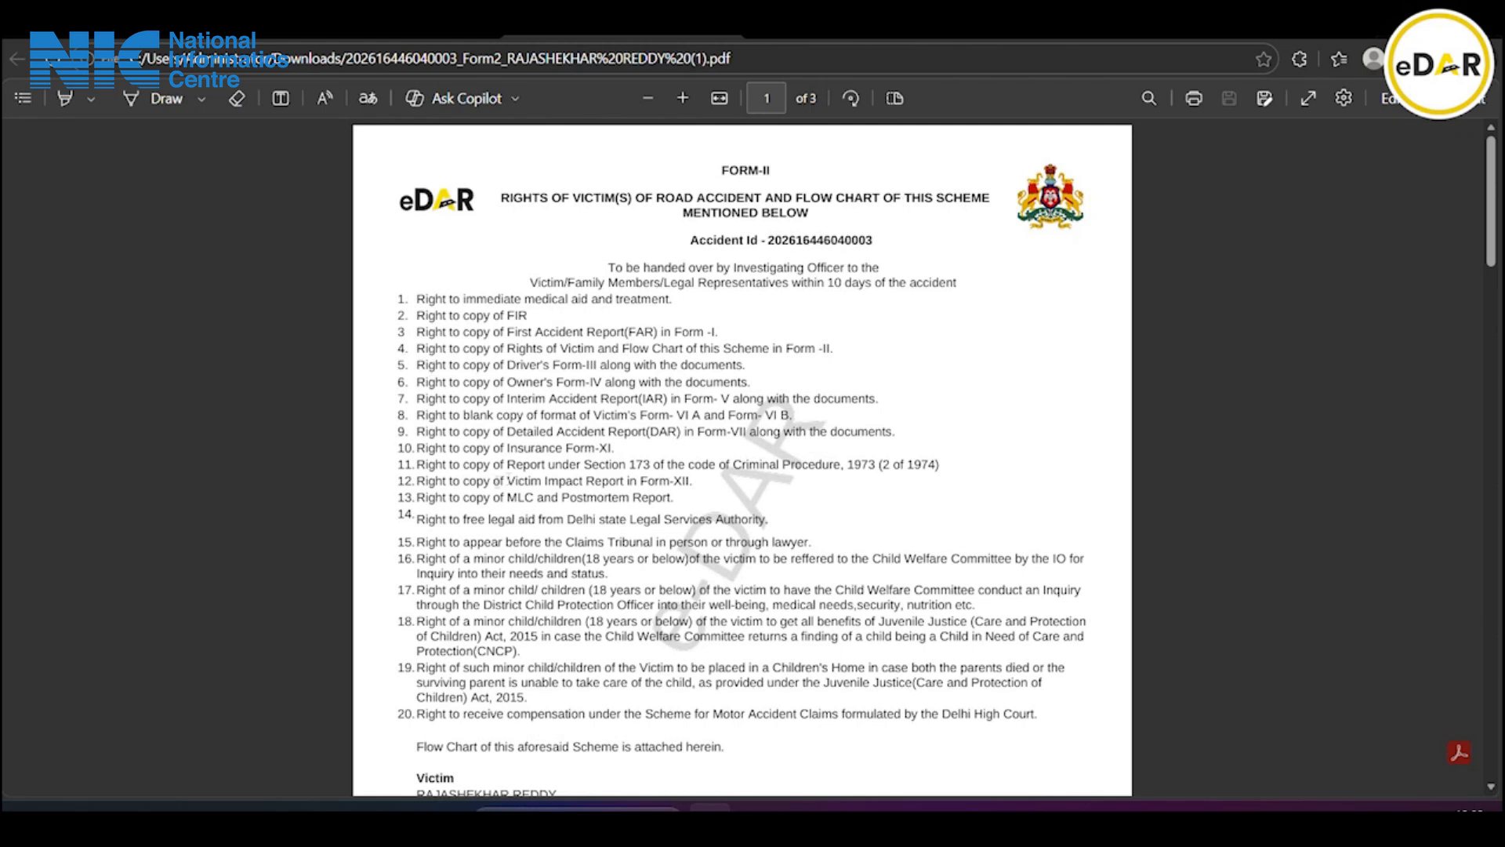
scroll(742, 455, "down", 3)
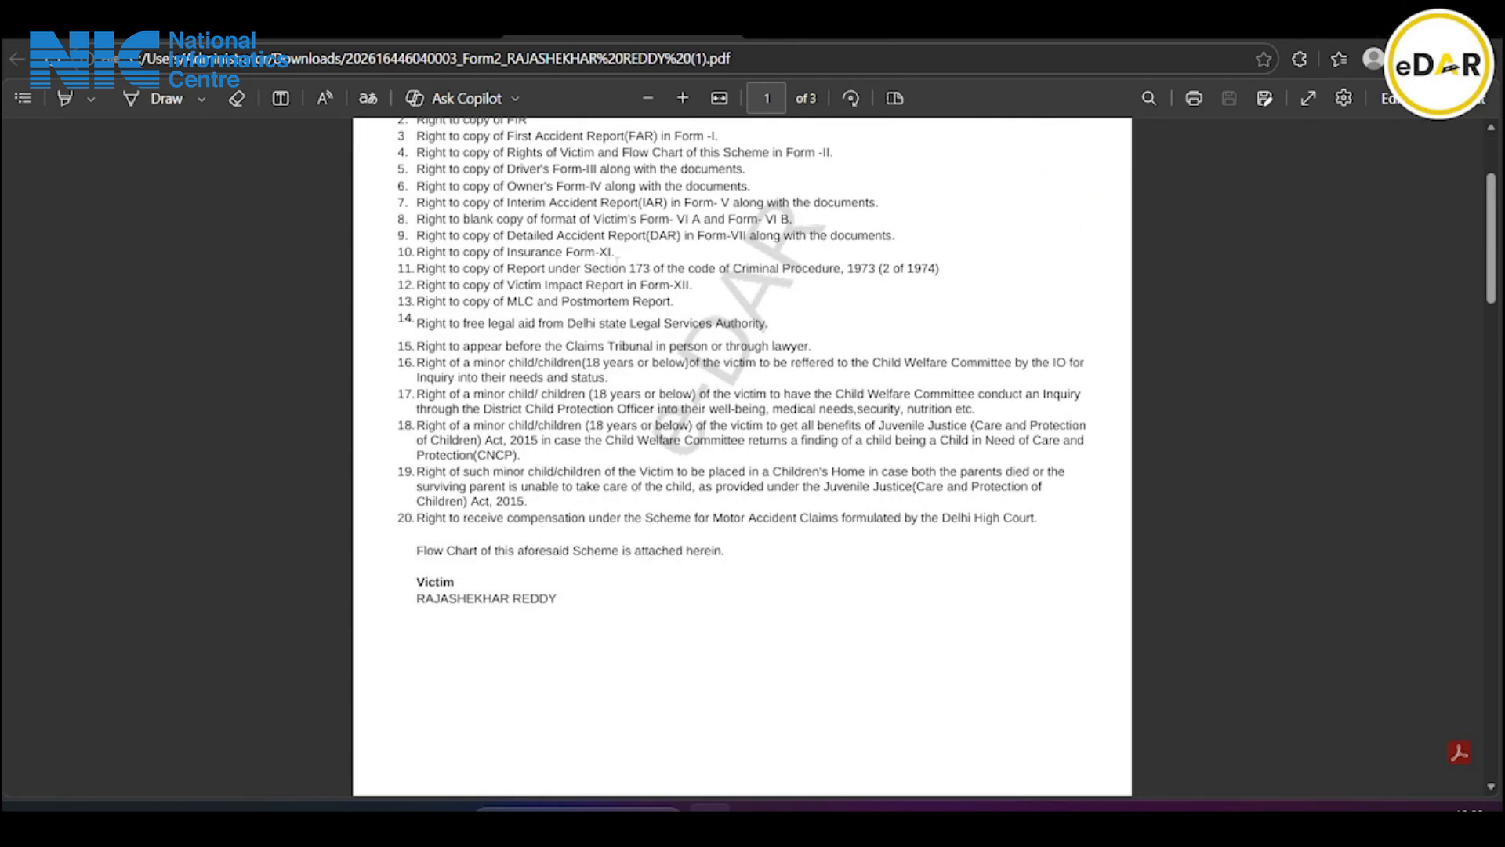
scroll(449, 592, "down", 3)
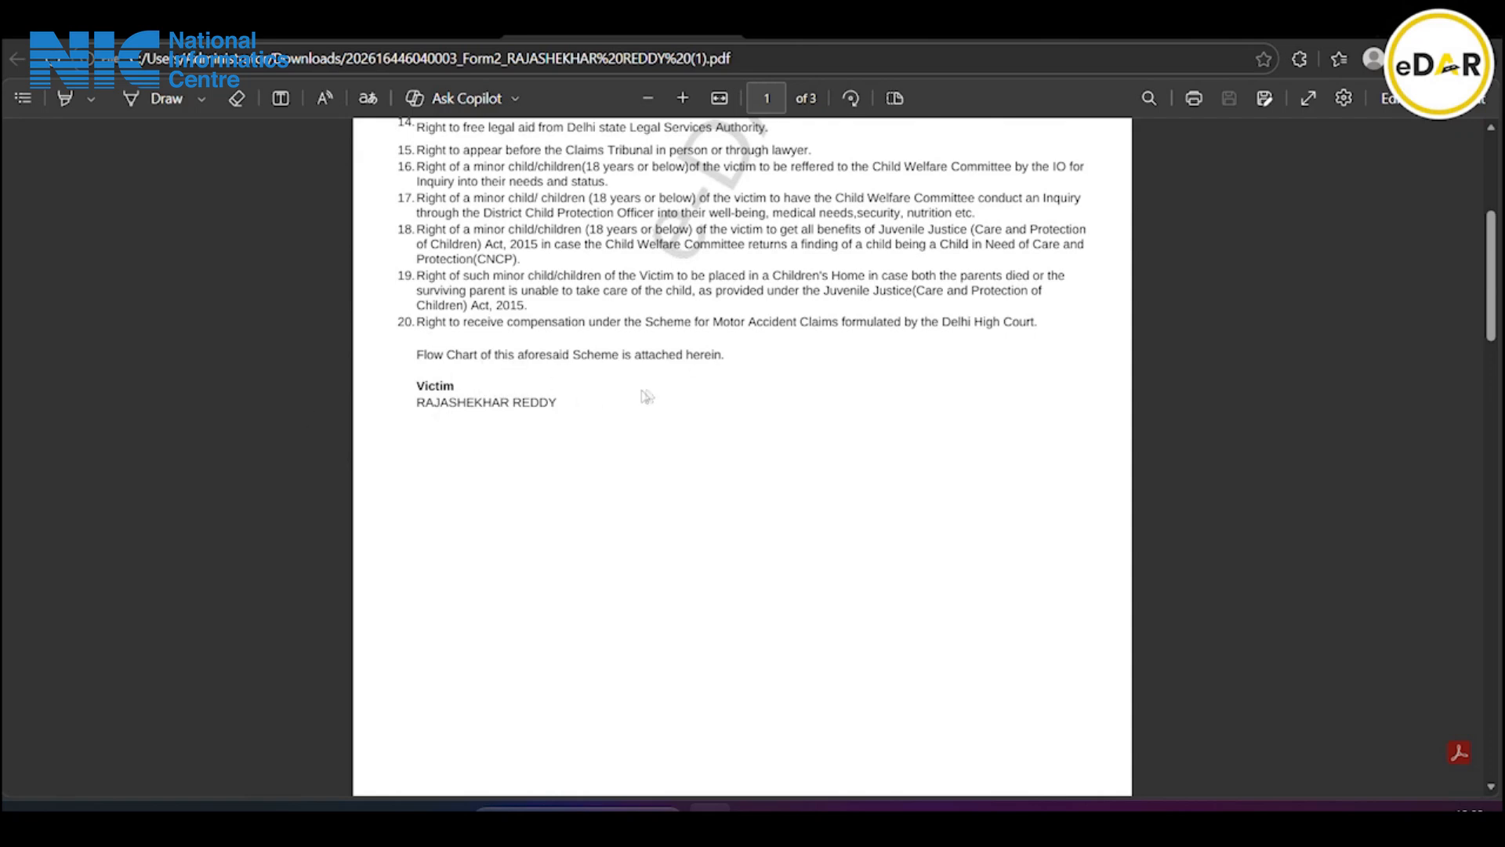
scroll(525, 149, "up", 2)
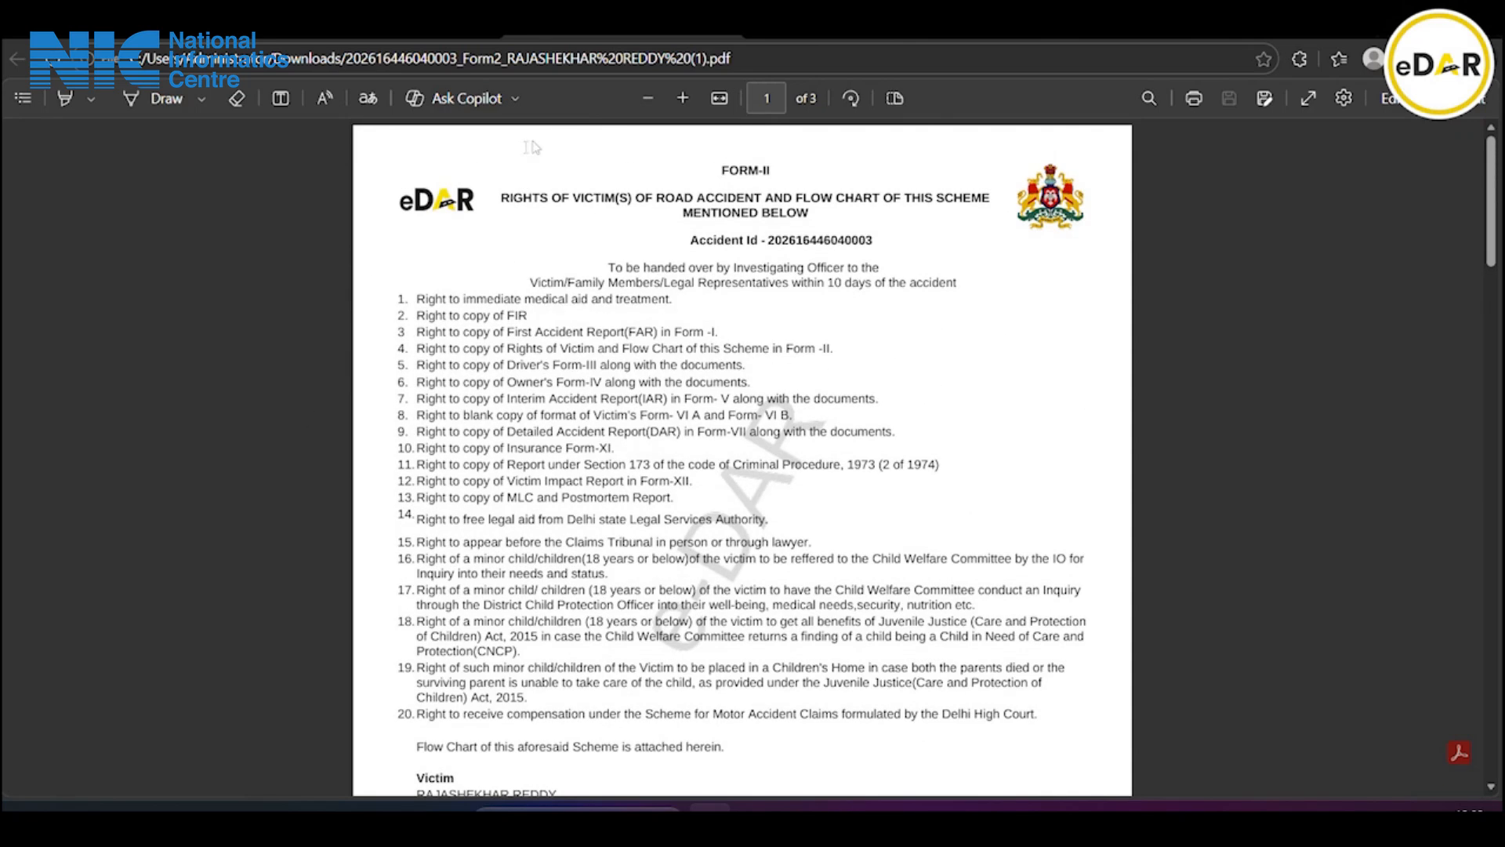
Back in eDAR, upload the newest Form II PDF from Downloads for the first victim
left_click(212, 32)
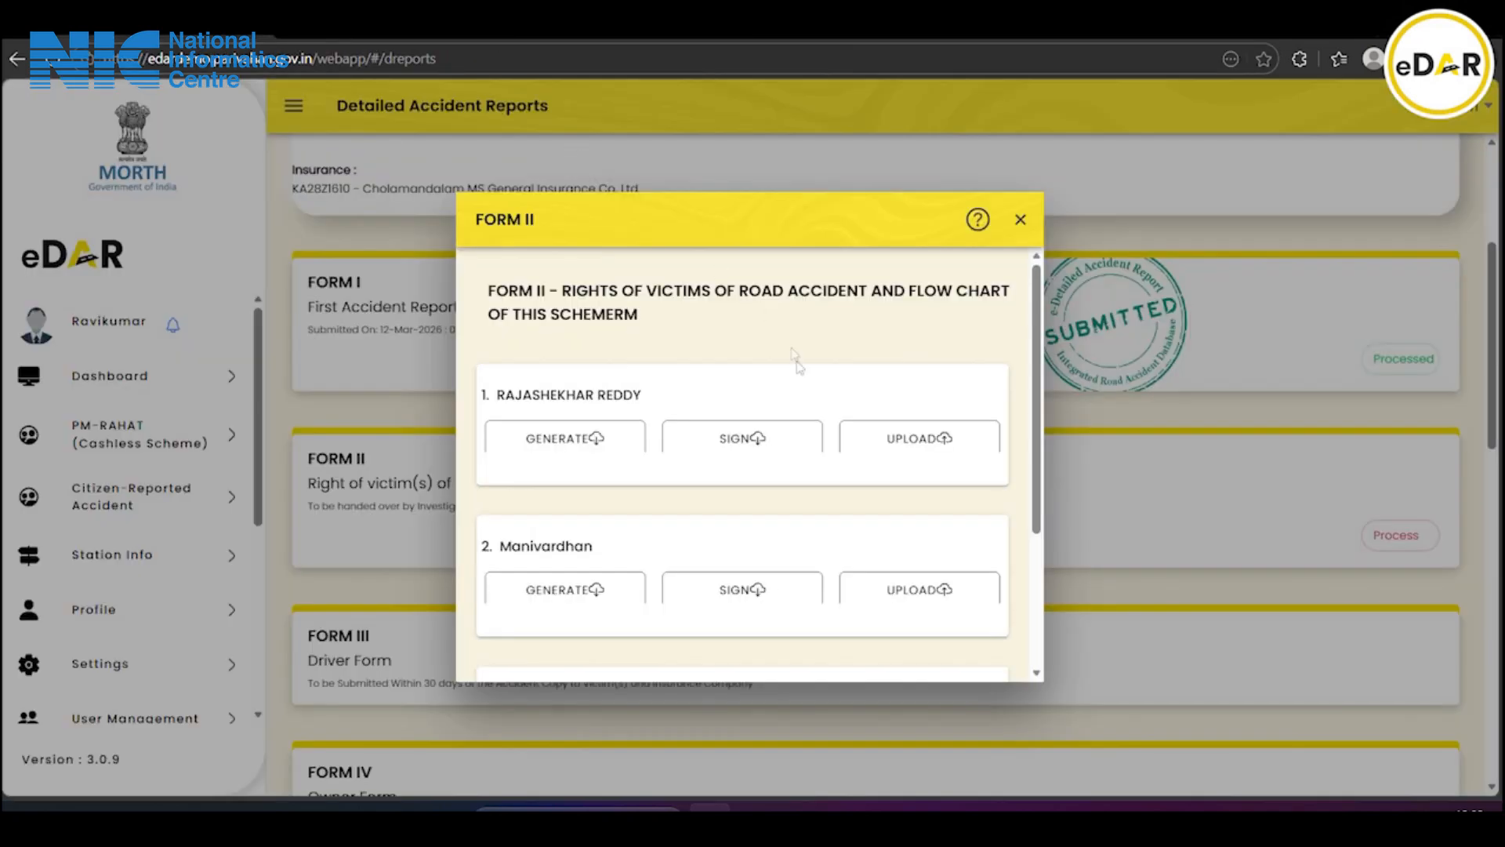
left_click(870, 444)
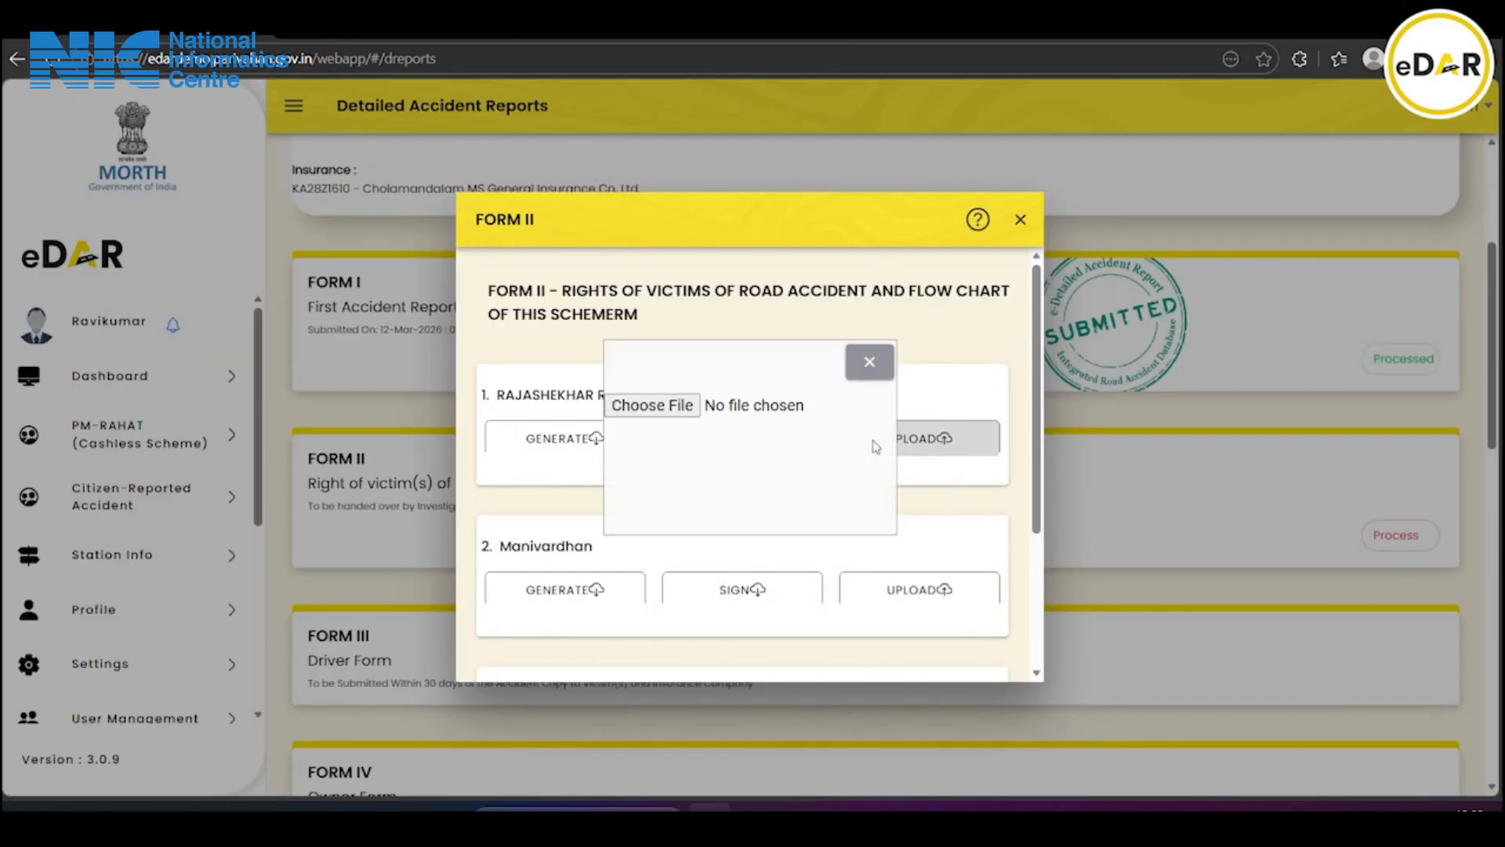
left_click(648, 405)
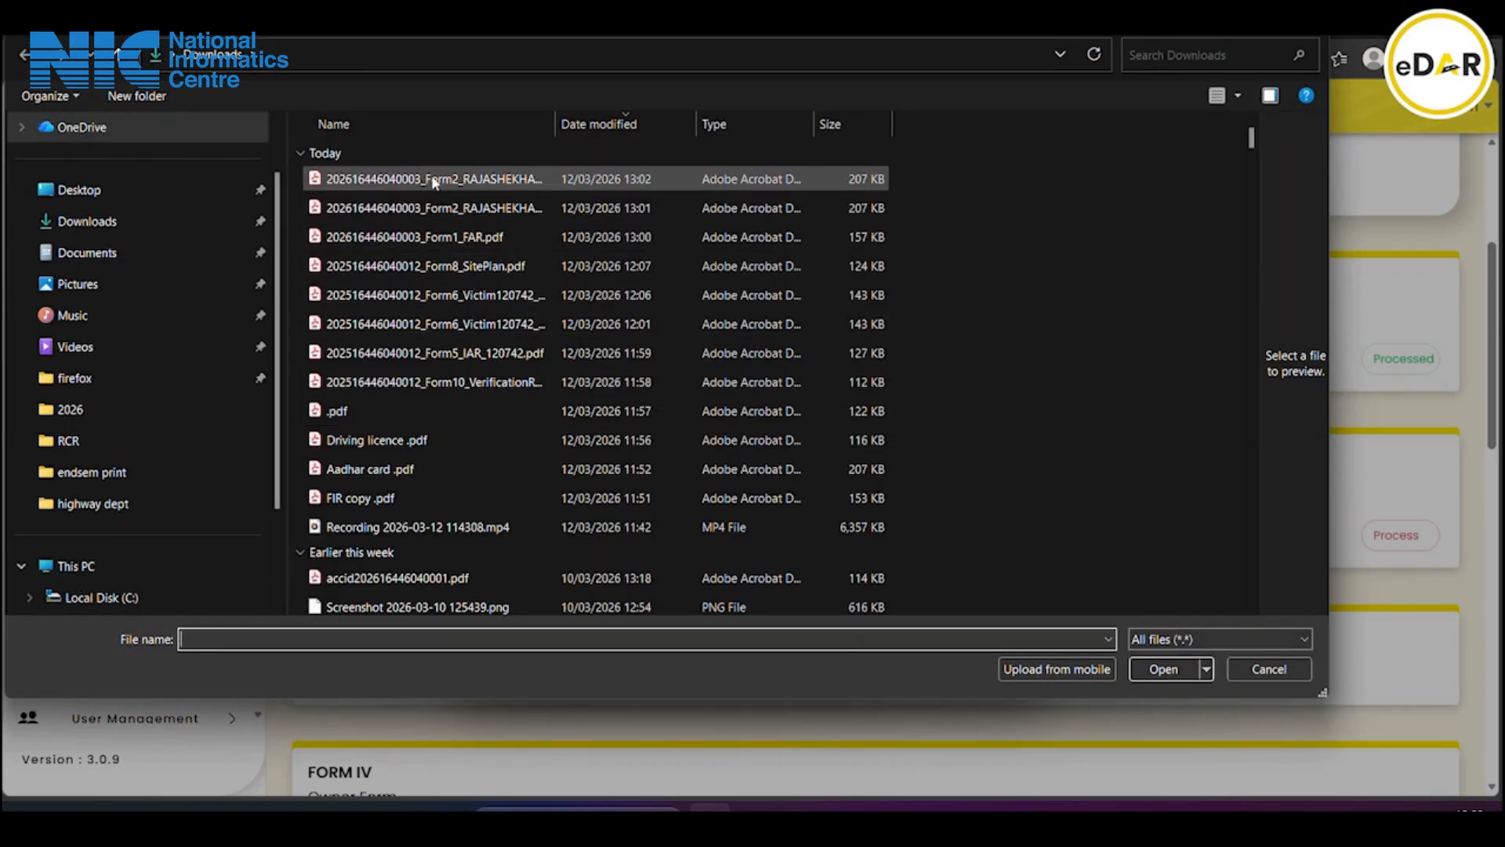
left_click(433, 180)
left_click(1164, 668)
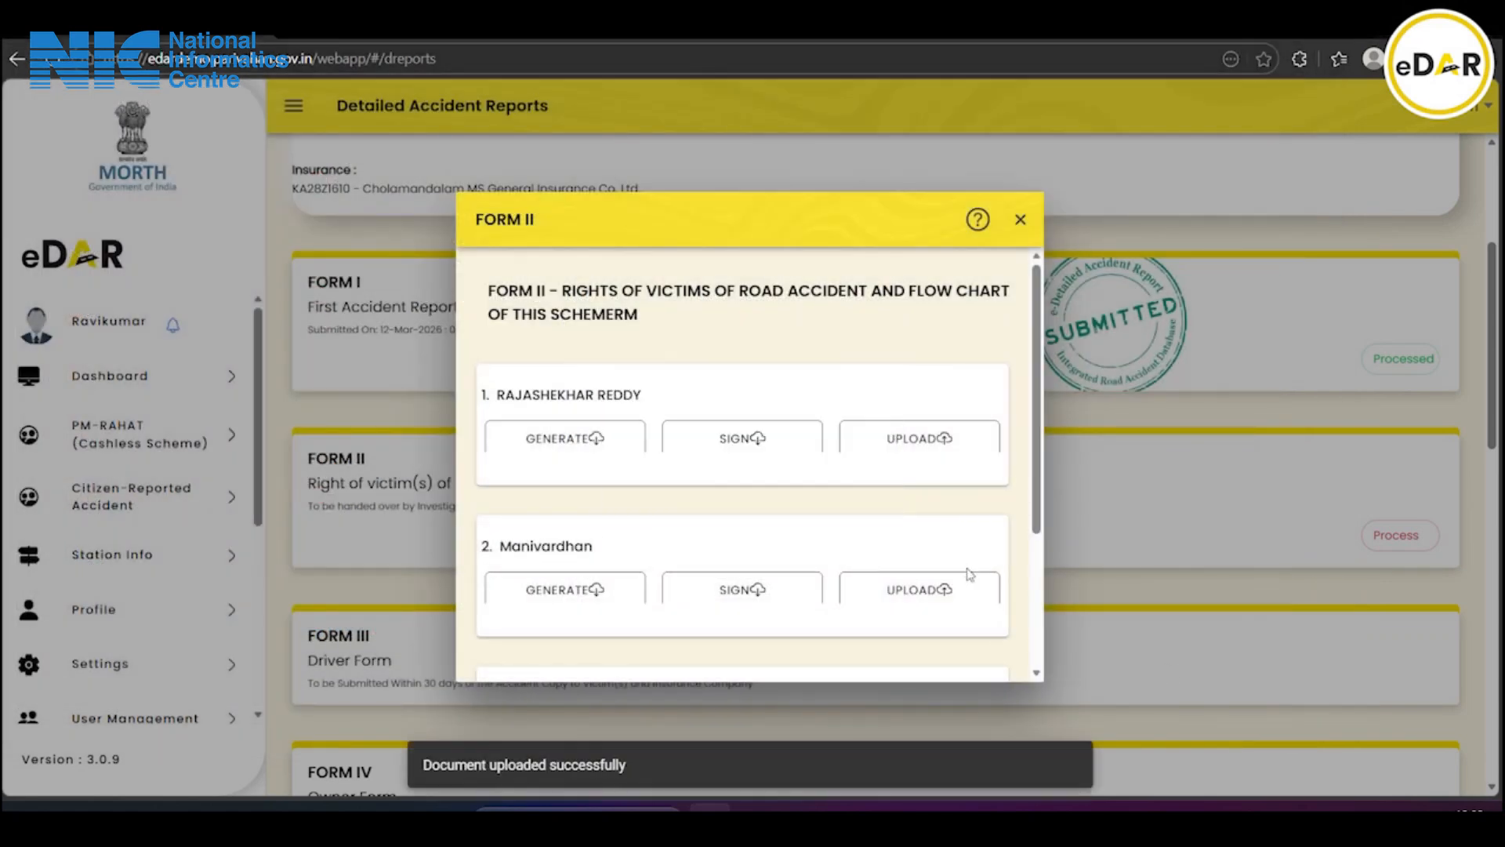
scroll(970, 574, "down", 4)
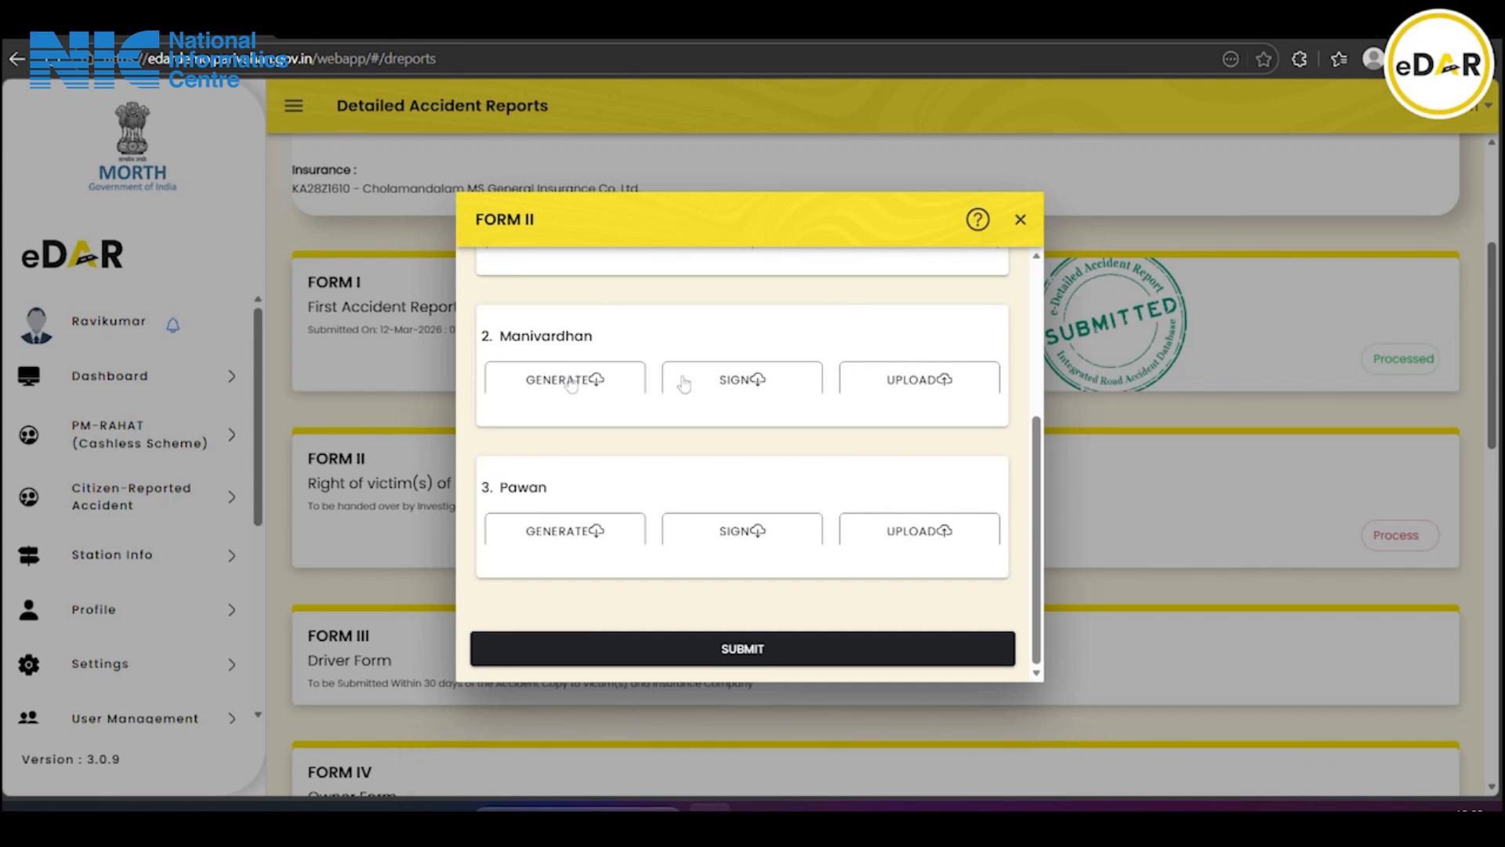
Upload the Form II PDF from Downloads for the second victim
left_click(914, 384)
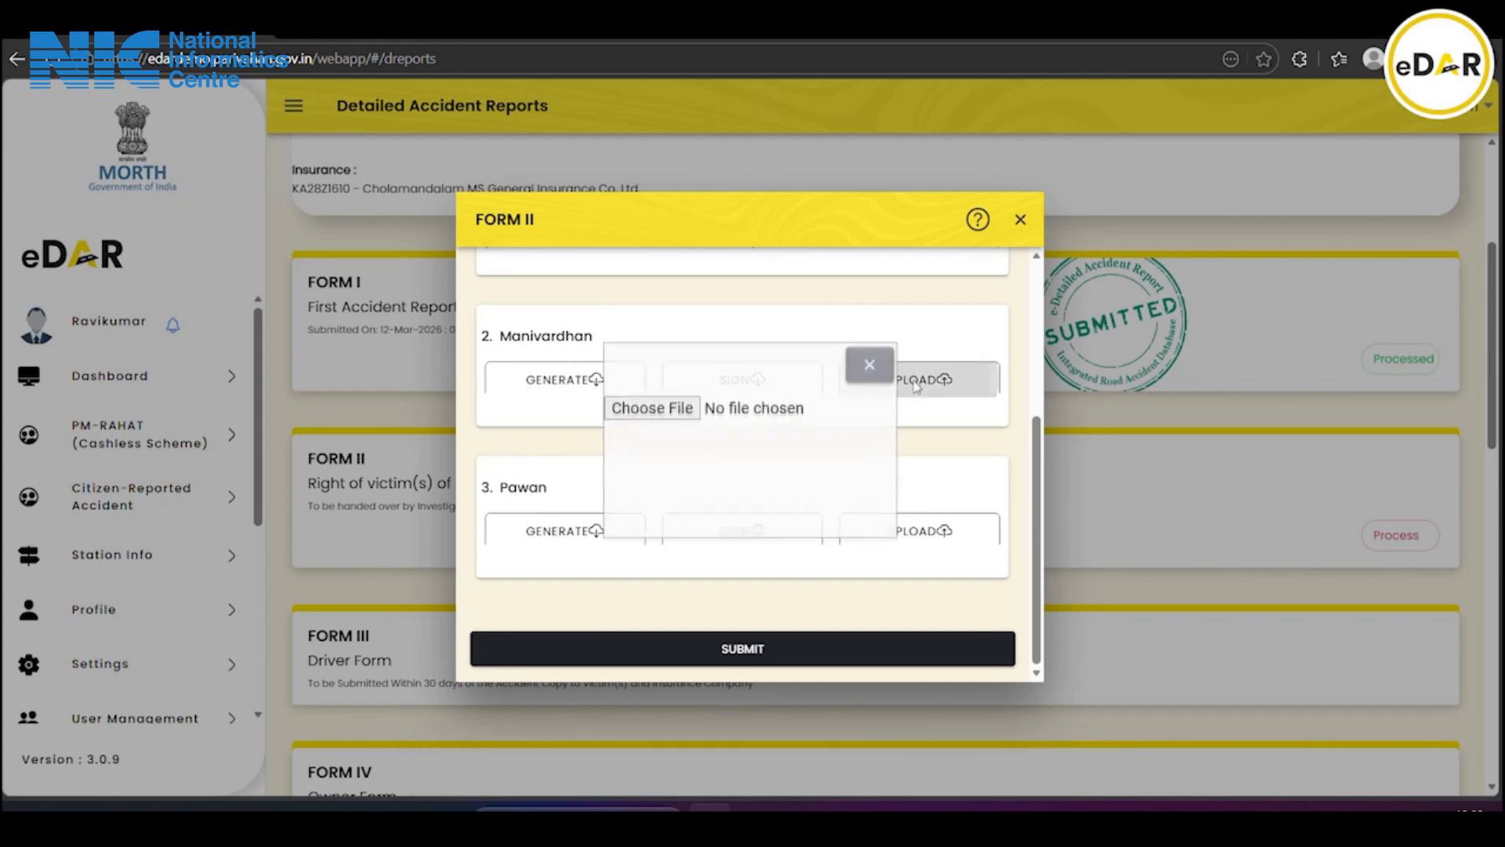
left_click(678, 409)
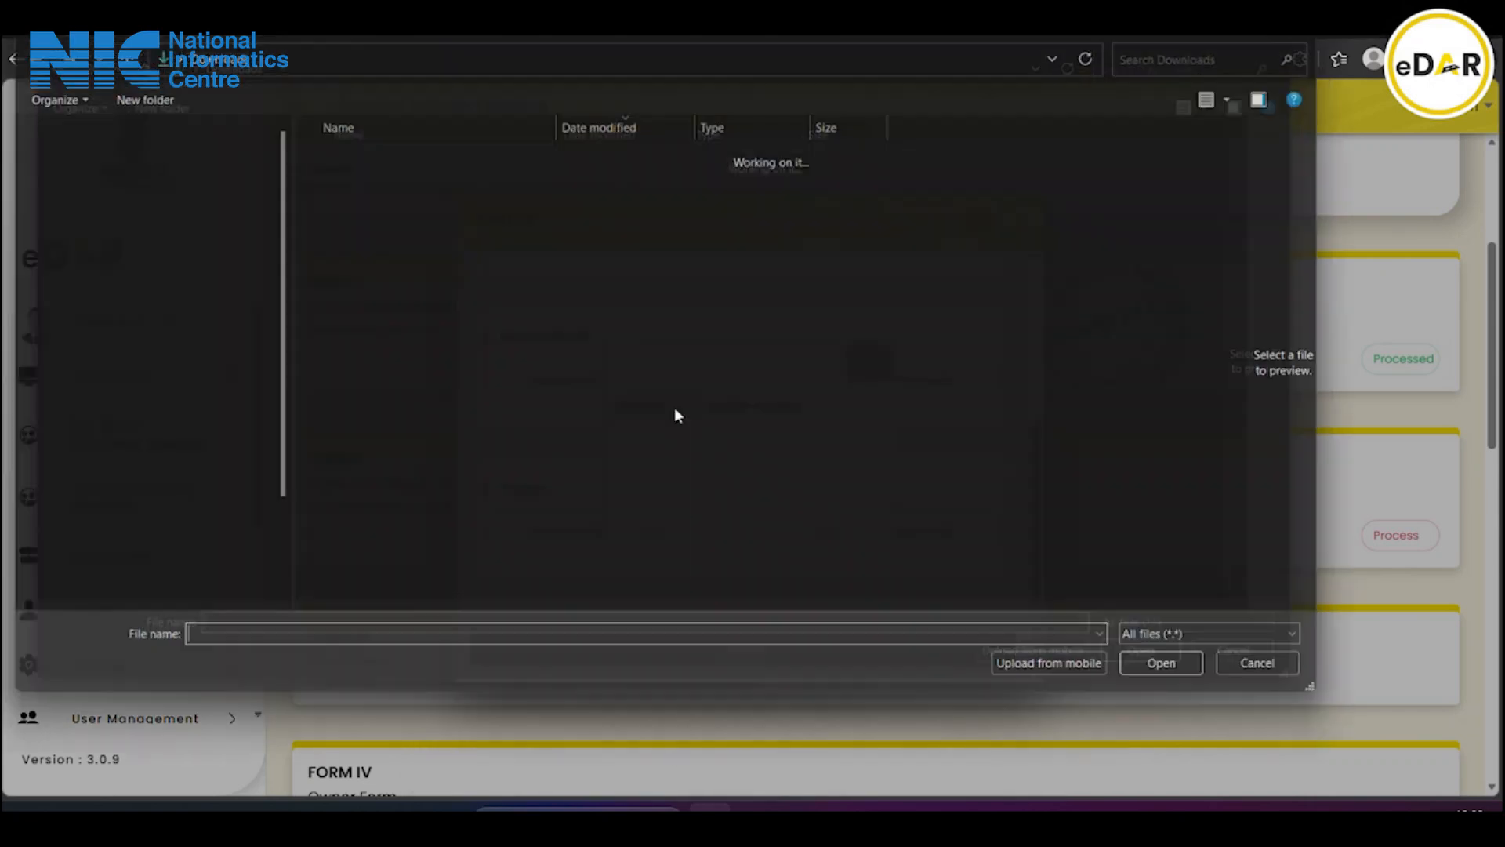
left_click(392, 179)
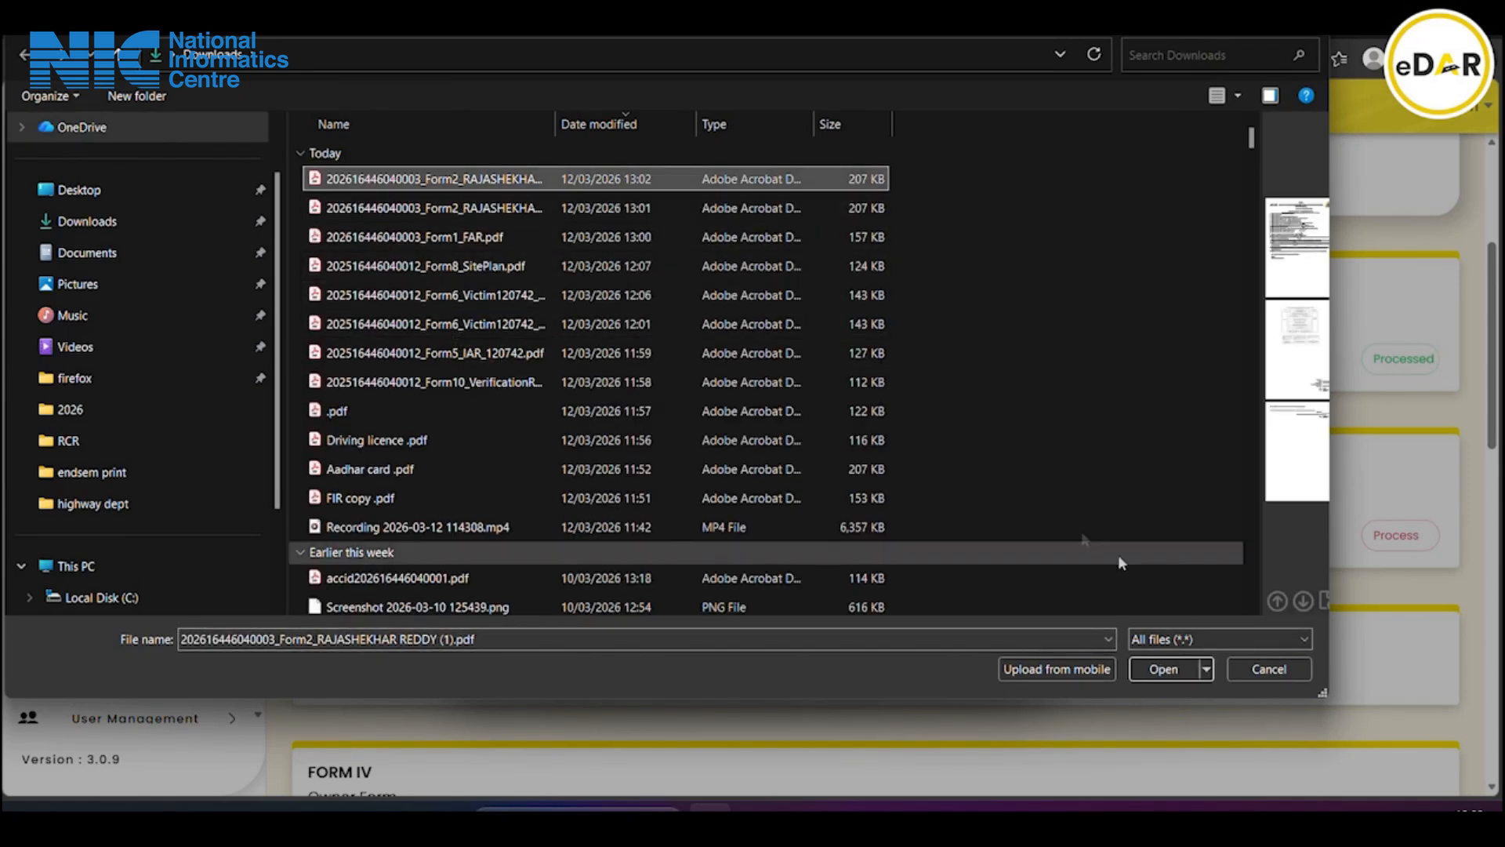
left_click(1161, 669)
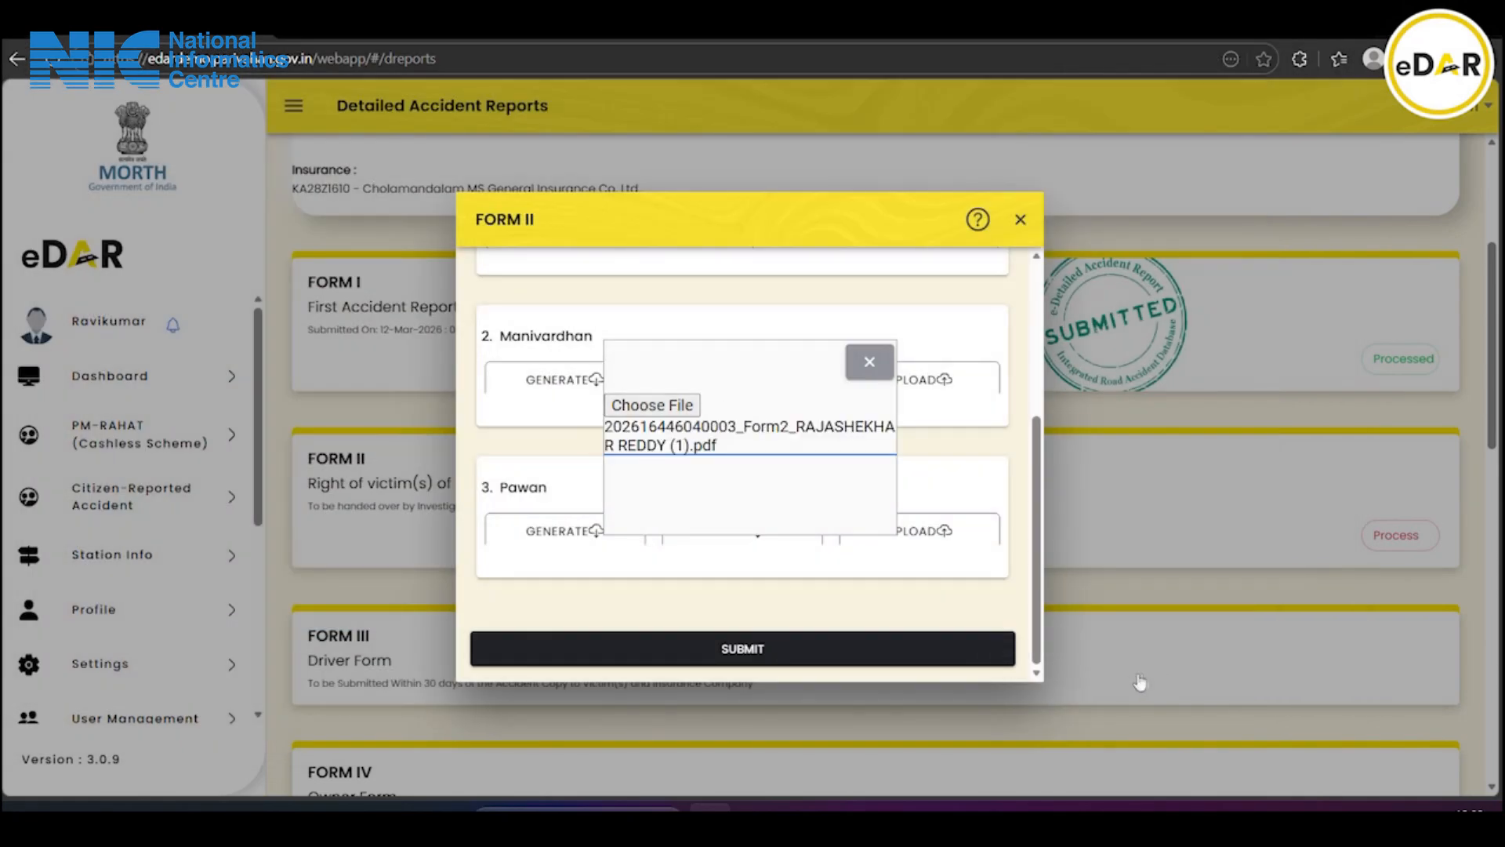
scroll(952, 650, "down", 1)
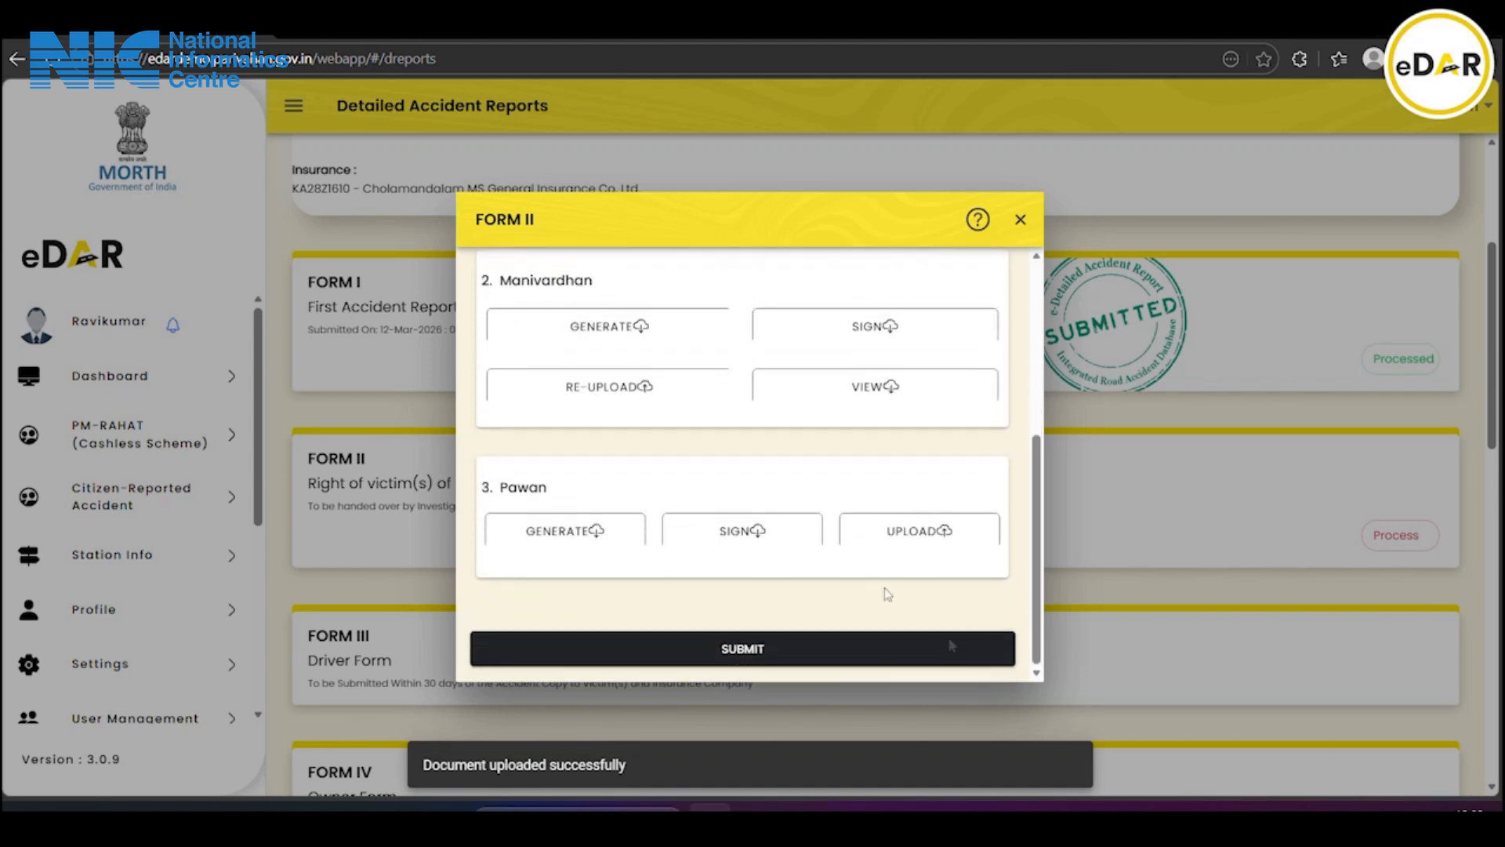
Upload the Form II PDF from Downloads for the third victim
left_click(874, 541)
left_click(652, 403)
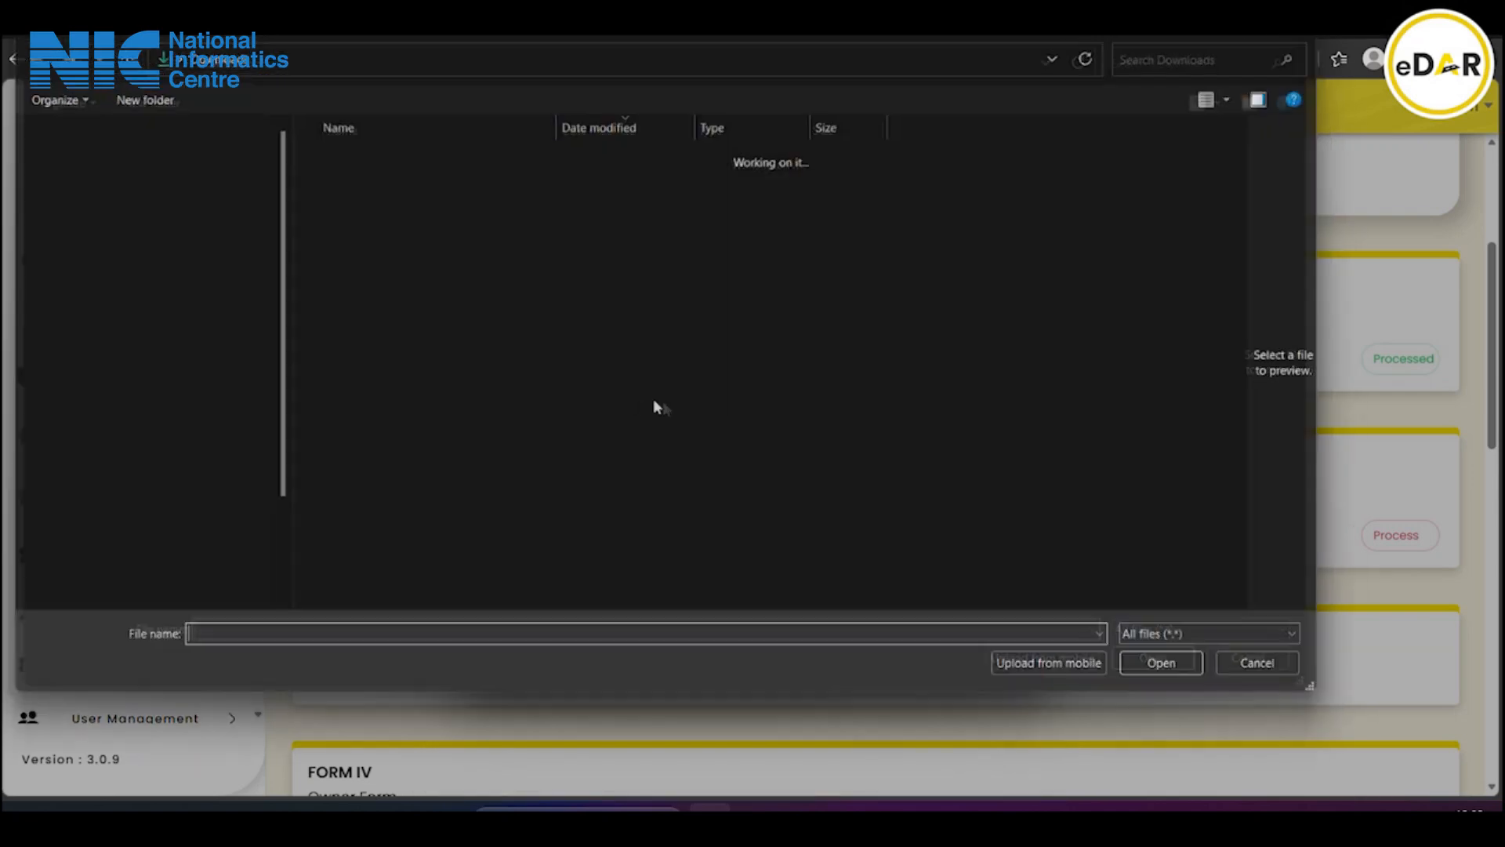
left_click(370, 181)
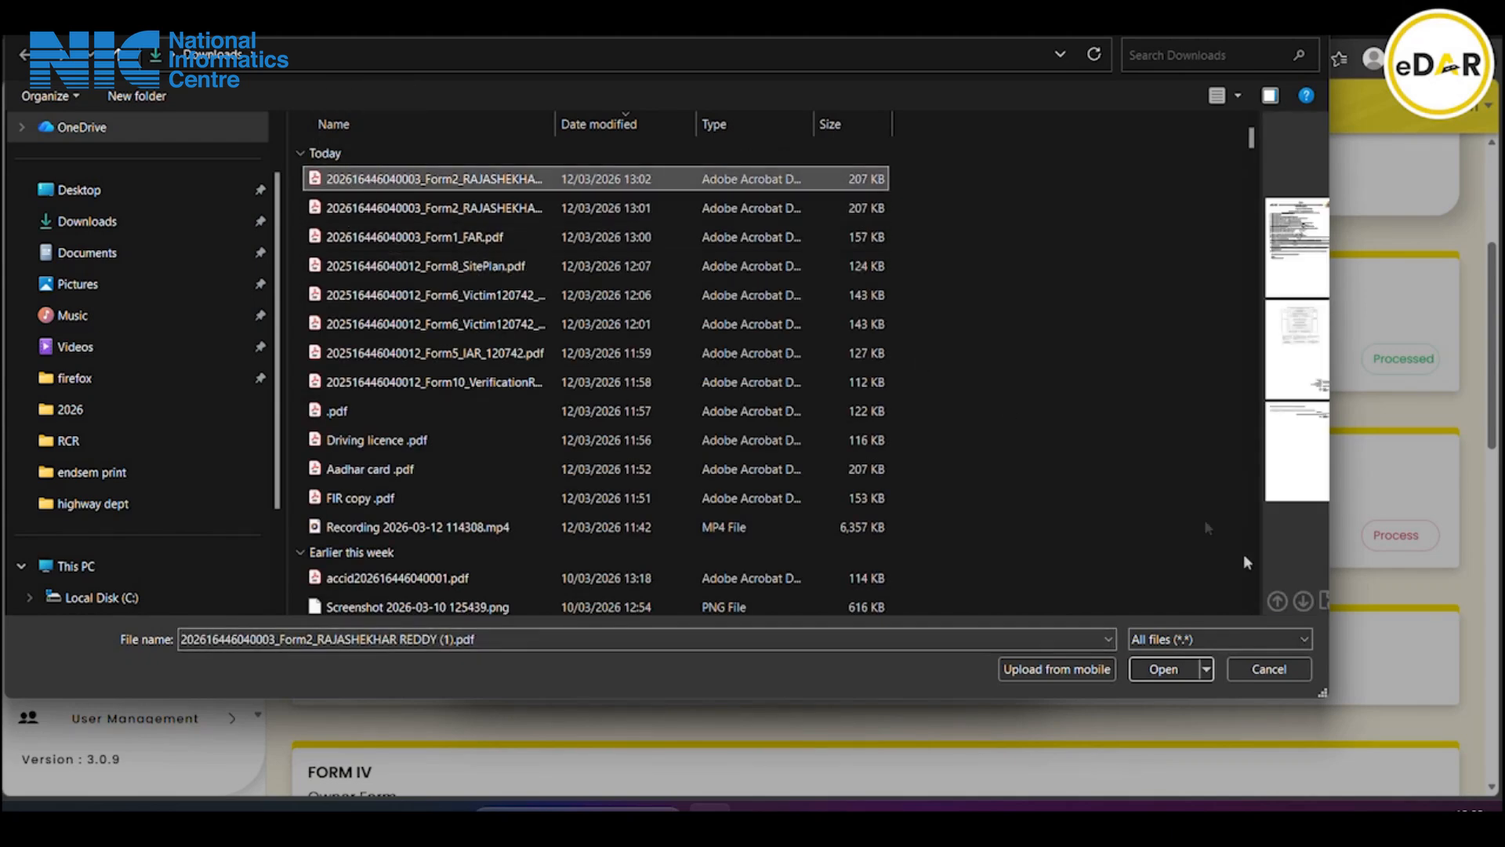
left_click(1139, 670)
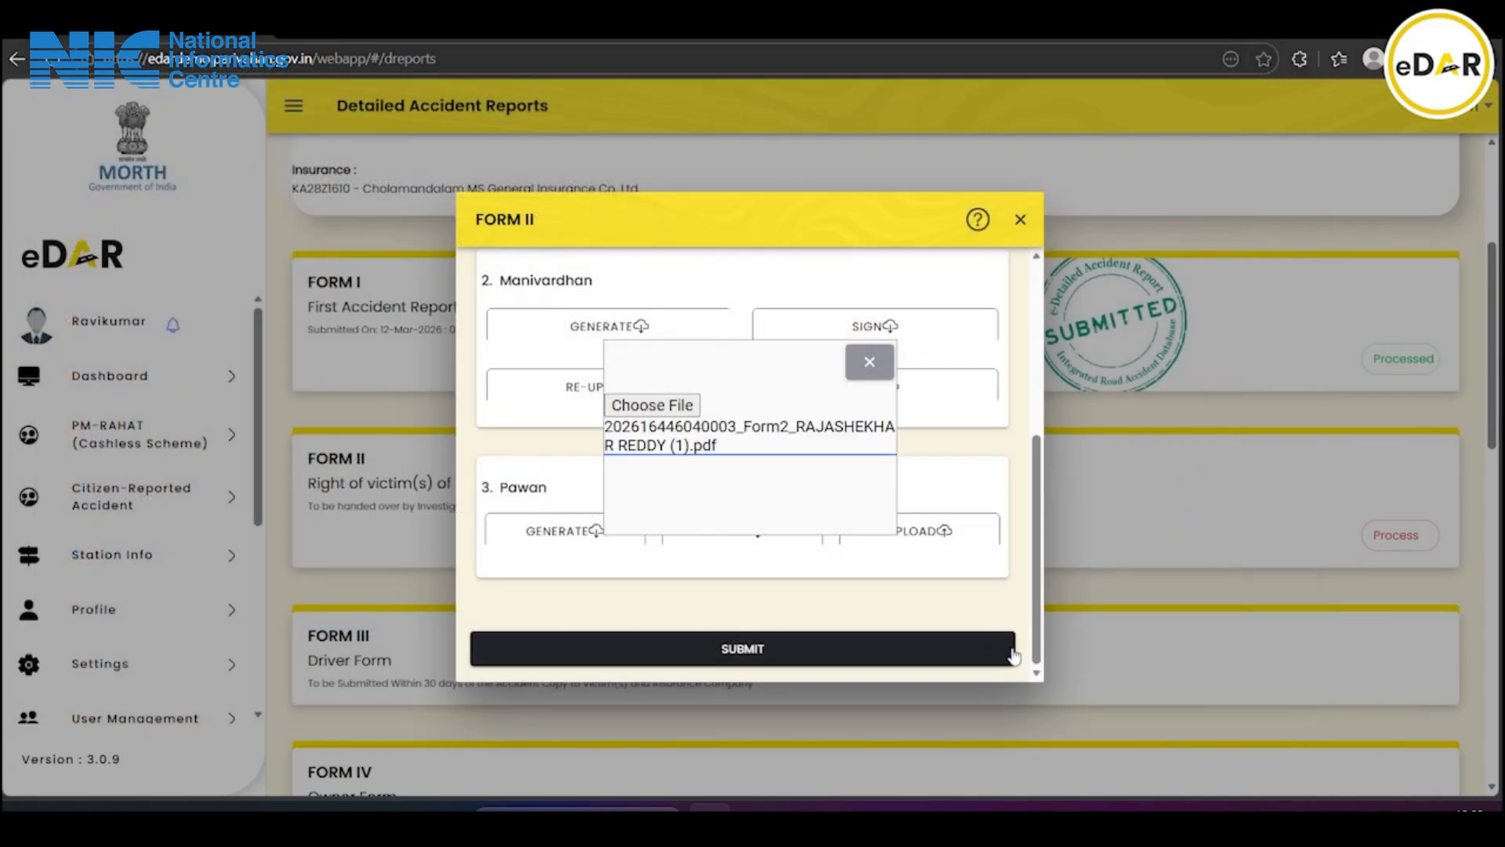
scroll(896, 556, "down", 1)
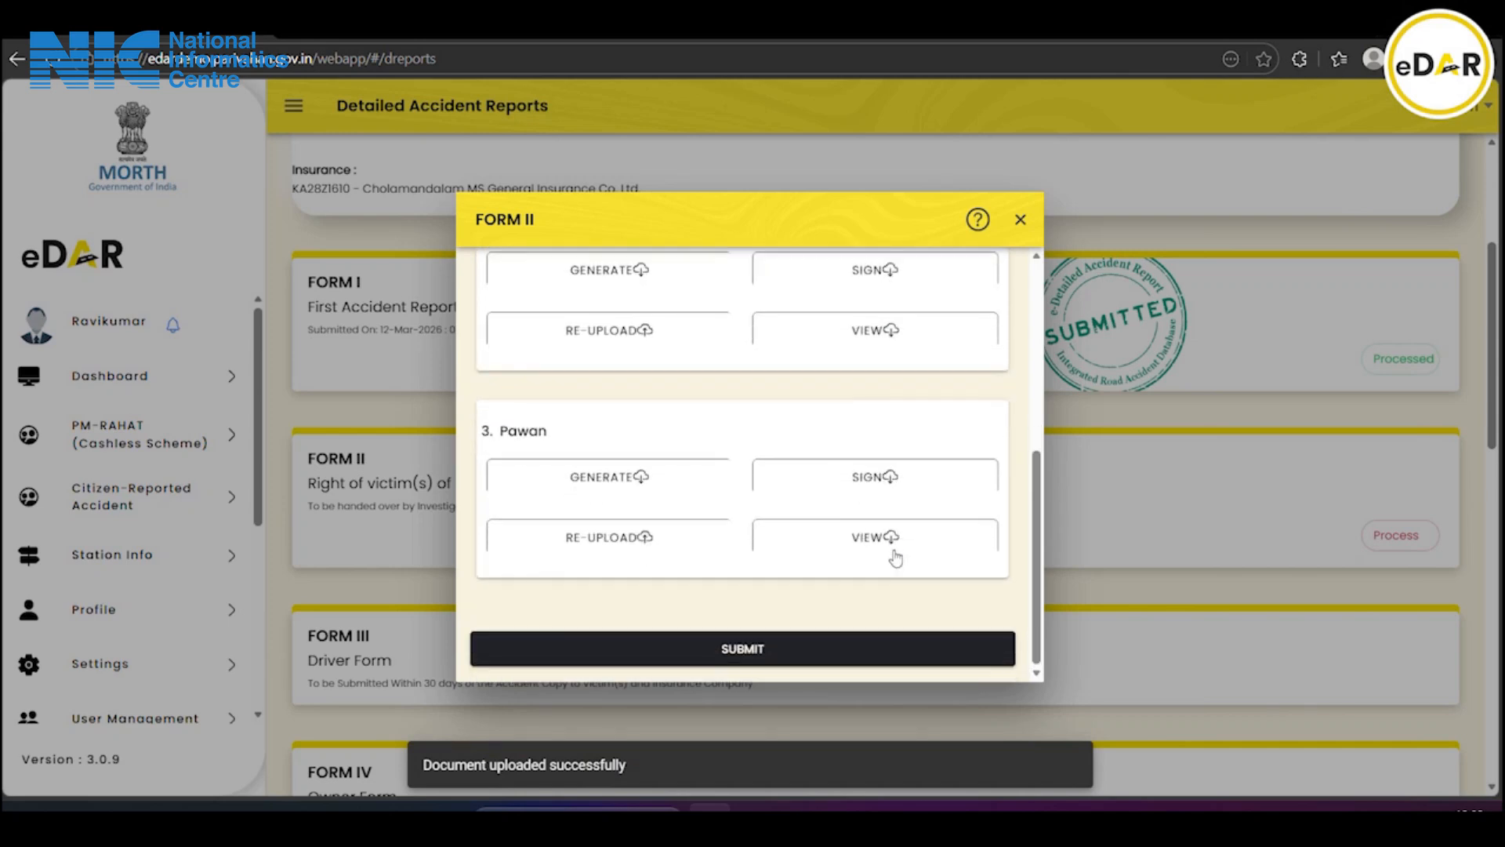
Submit Form II, acknowledge the success alert, and return to accident 0003's Investigation Details
left_click(770, 648)
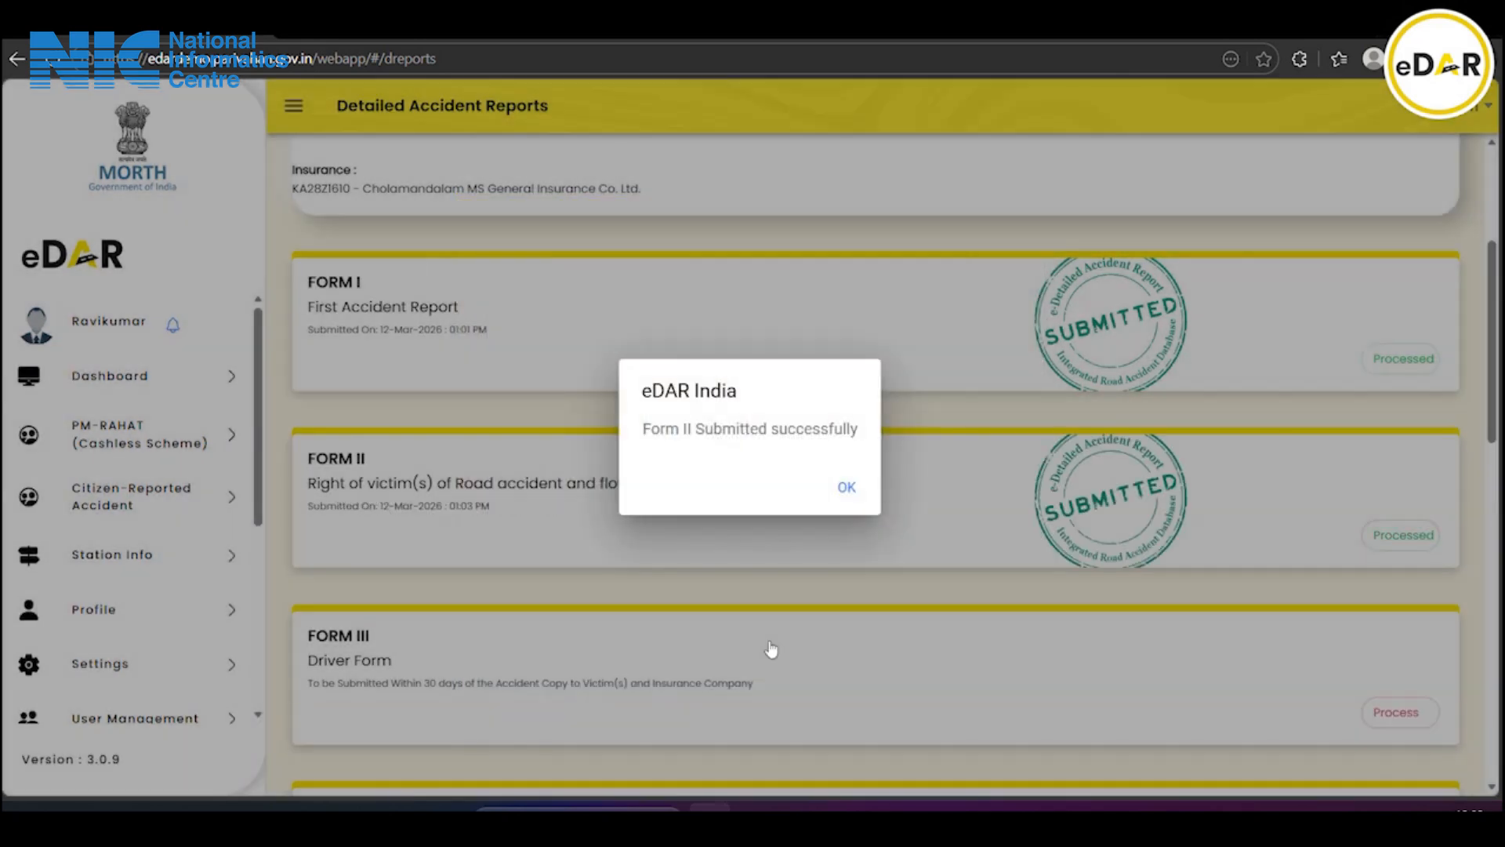
left_click(849, 488)
scroll(851, 491, "down", 3)
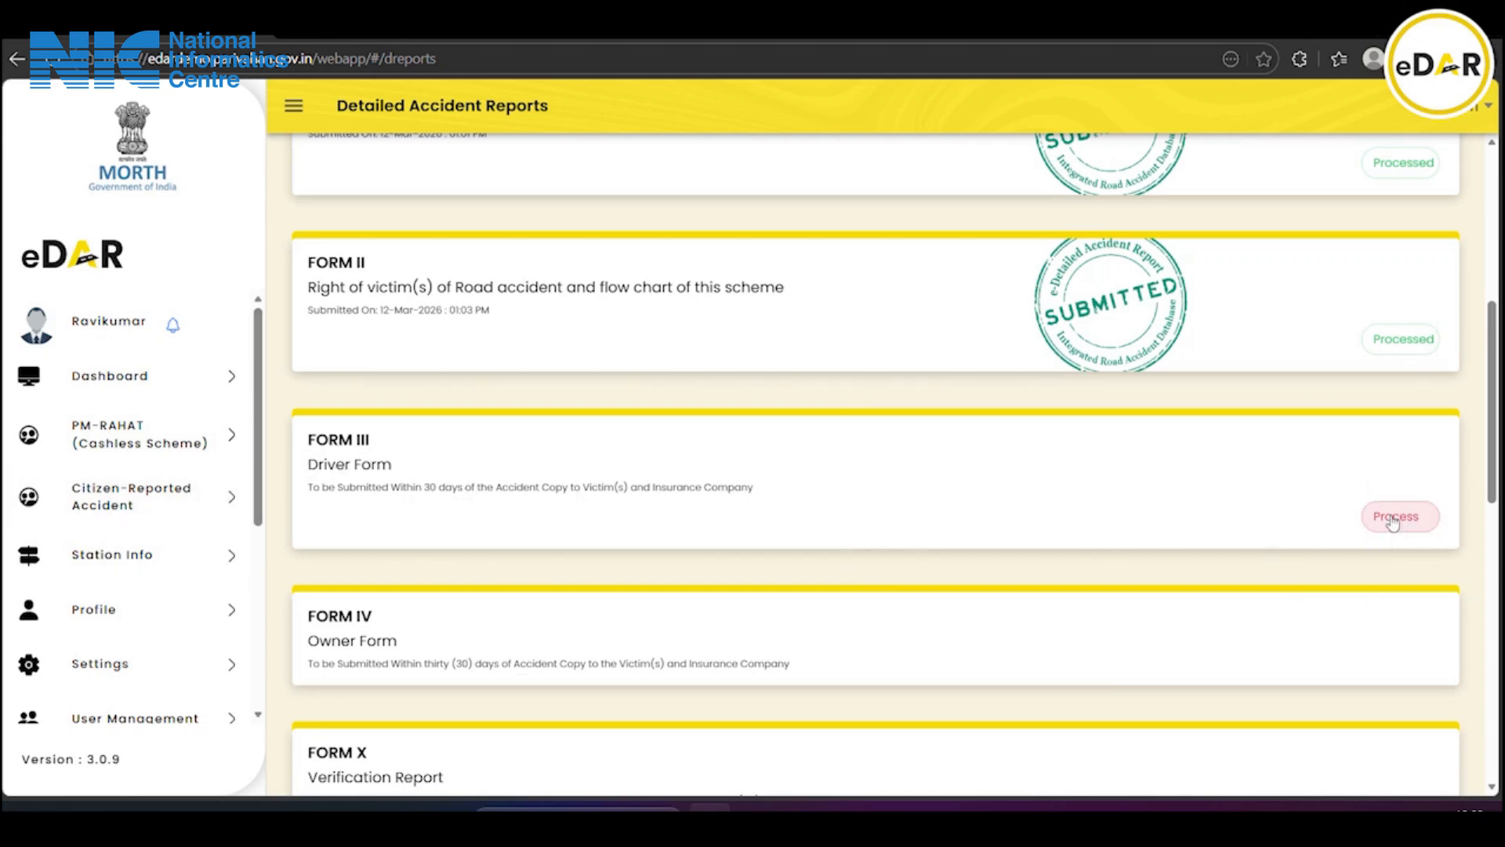
left_click(18, 59)
scroll(1076, 511, "up", 2)
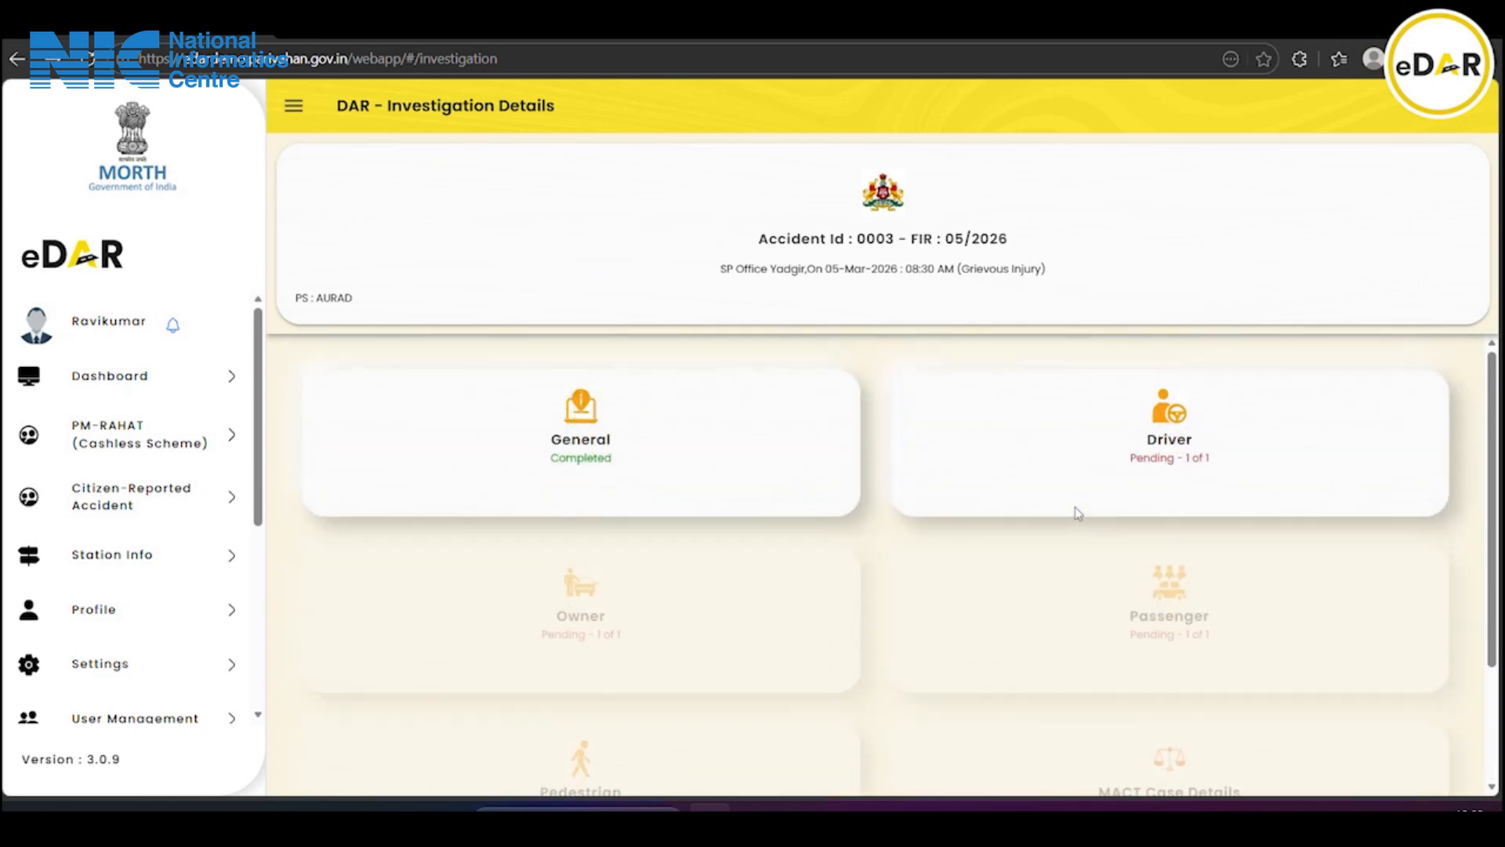
left_click(1170, 445)
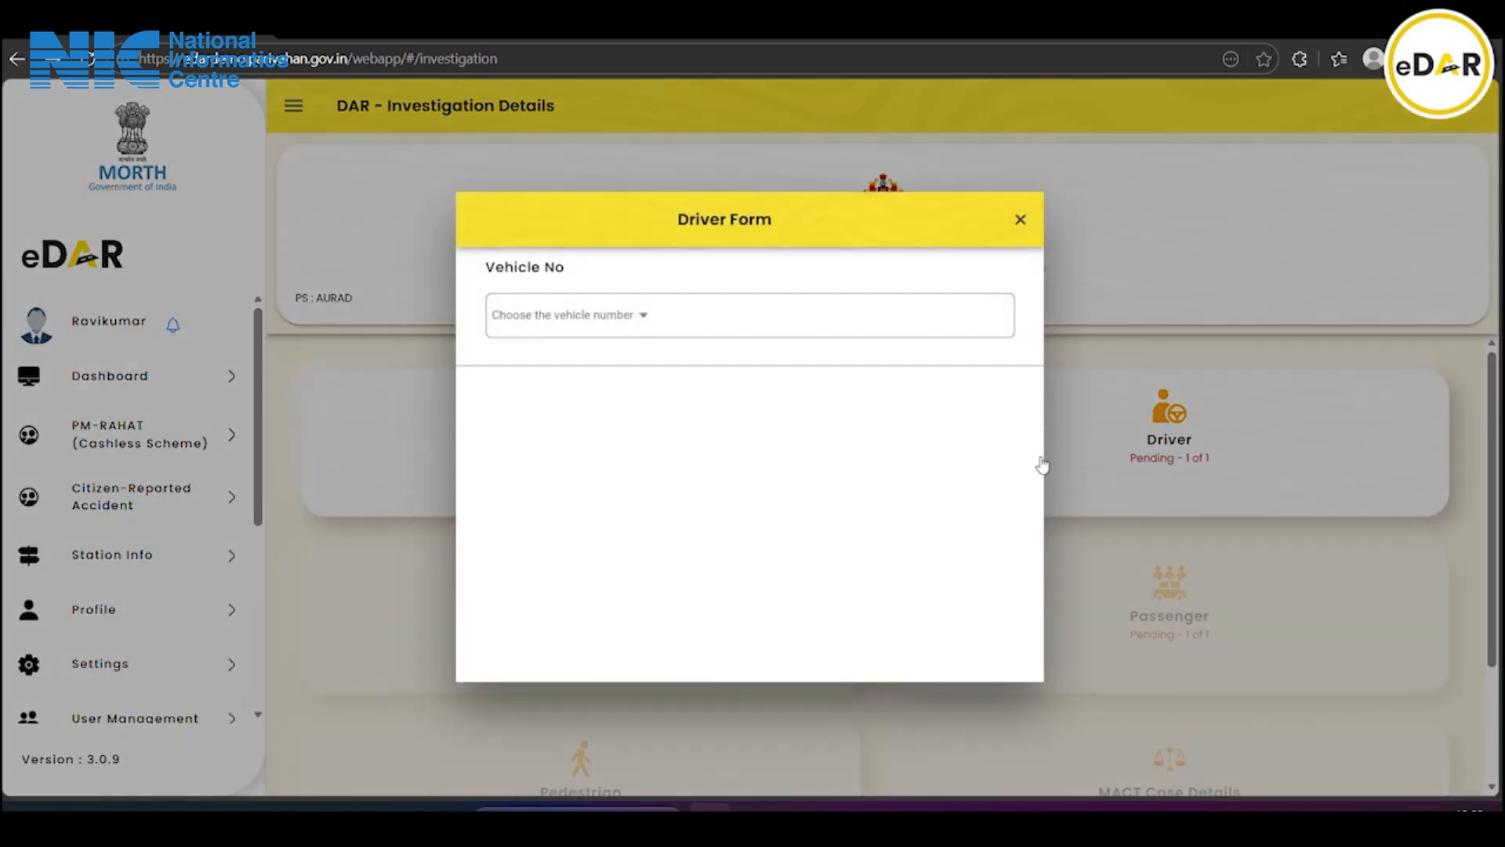
left_click(607, 324)
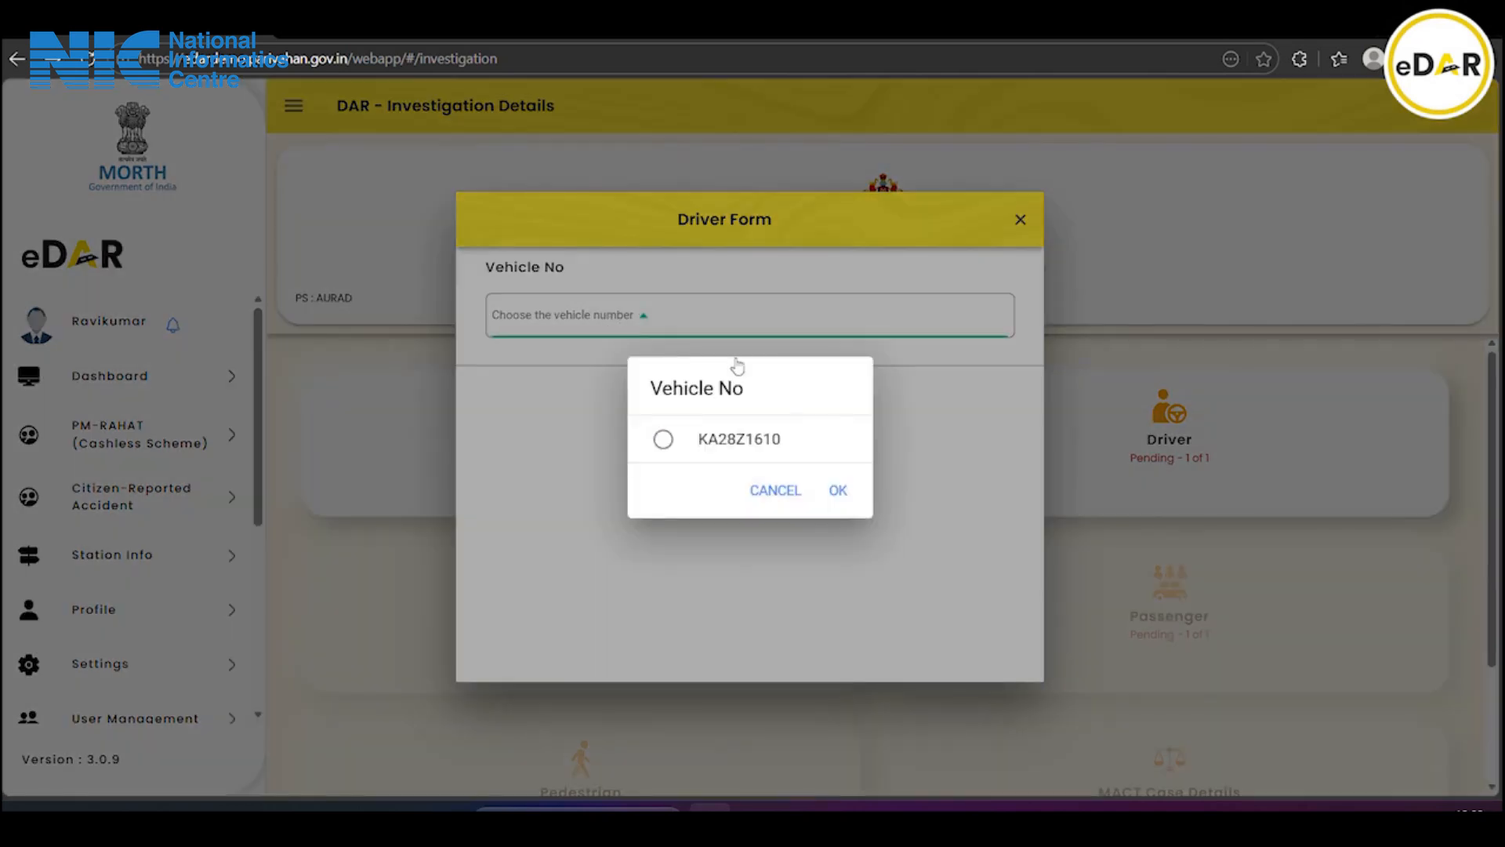
left_click(840, 492)
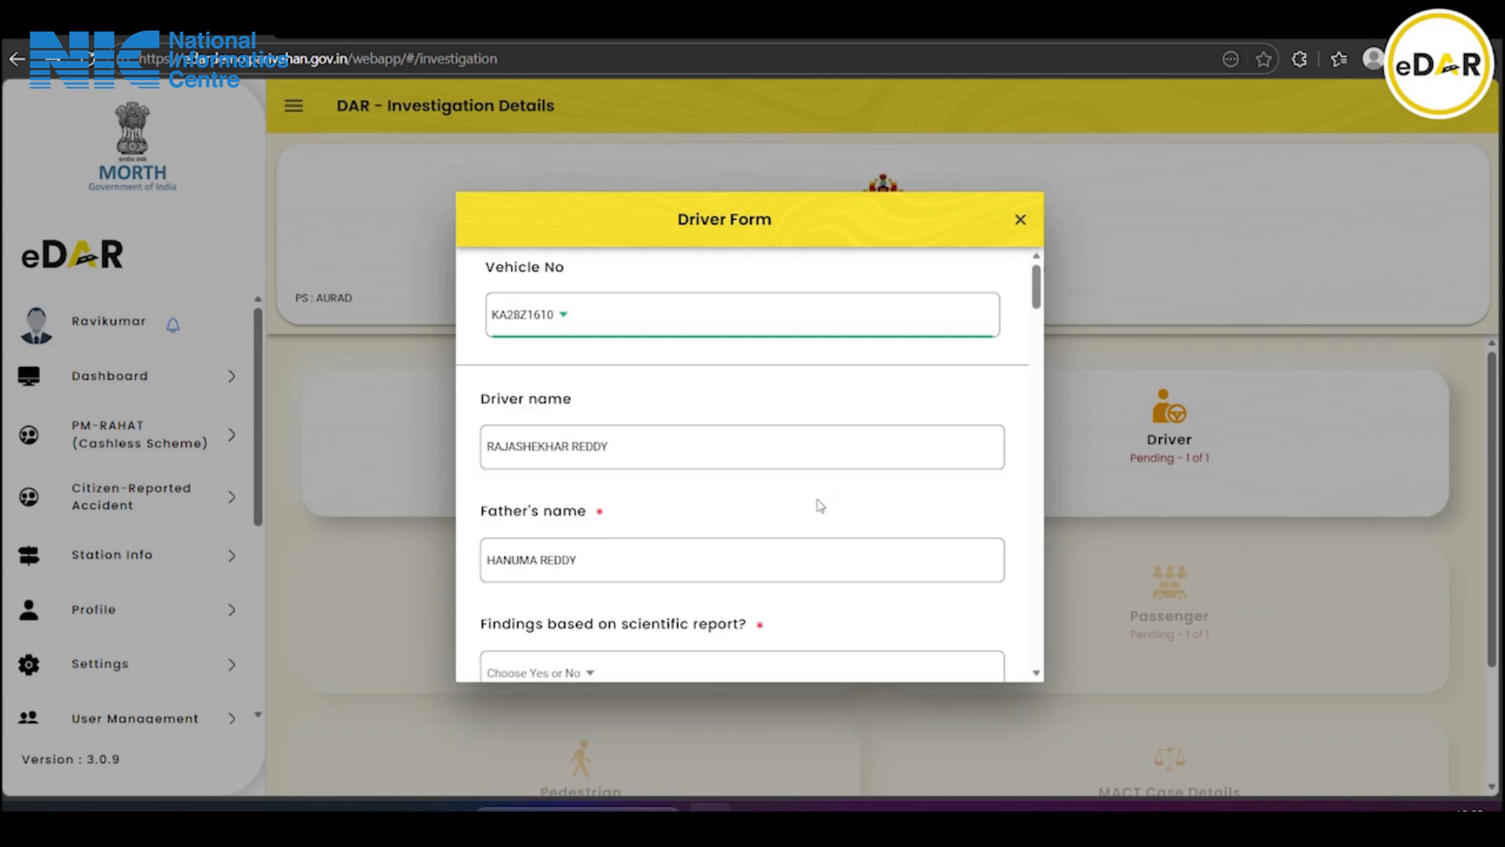
scroll(624, 555, "down", 1)
scroll(509, 531, "down", 1)
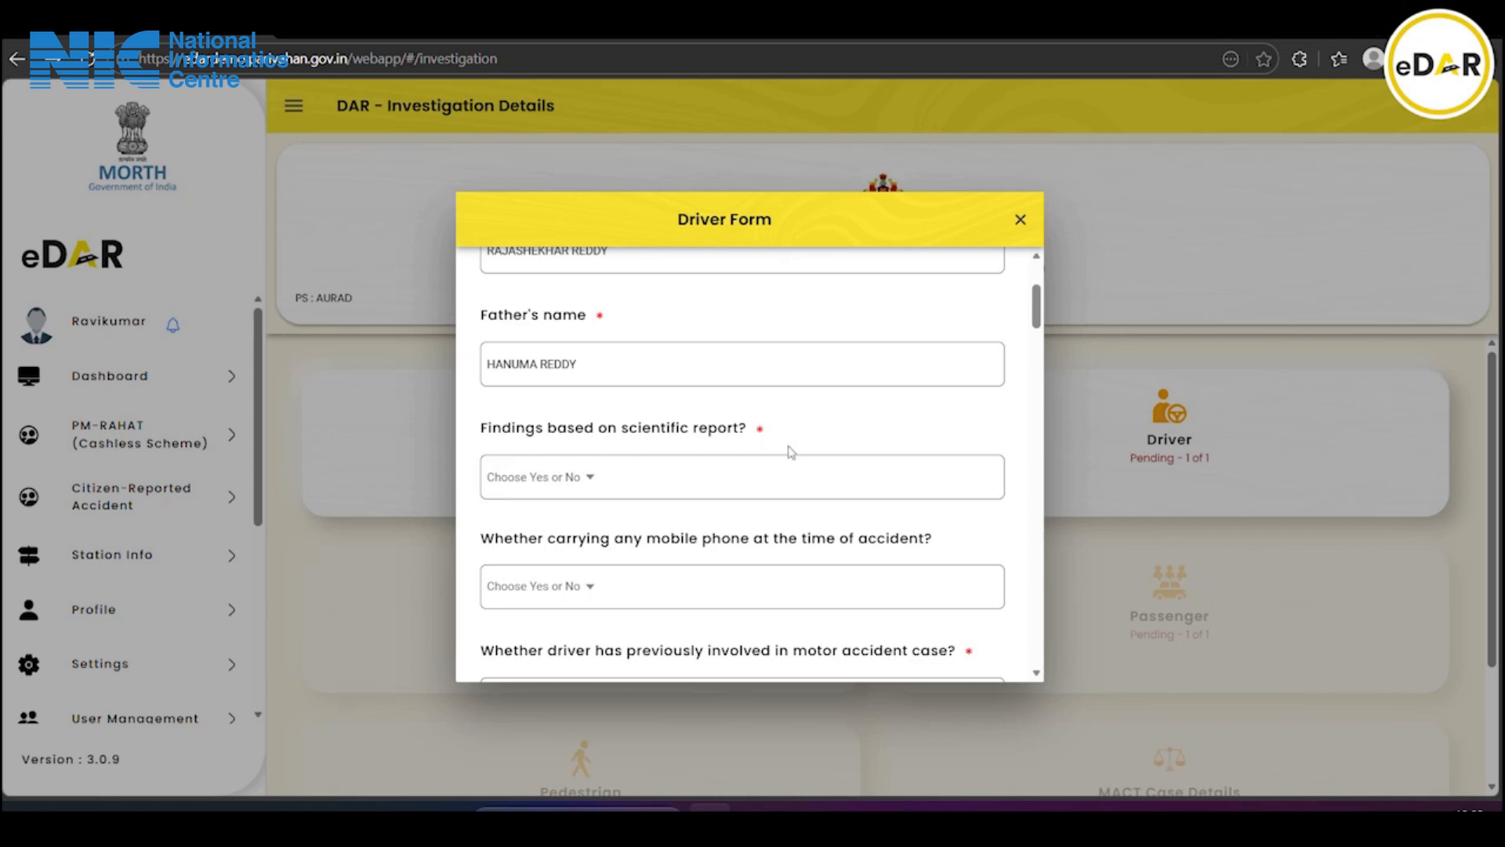
Answer Yes for findings based on the scientific report and Not Known for mobile phone use
left_click(506, 492)
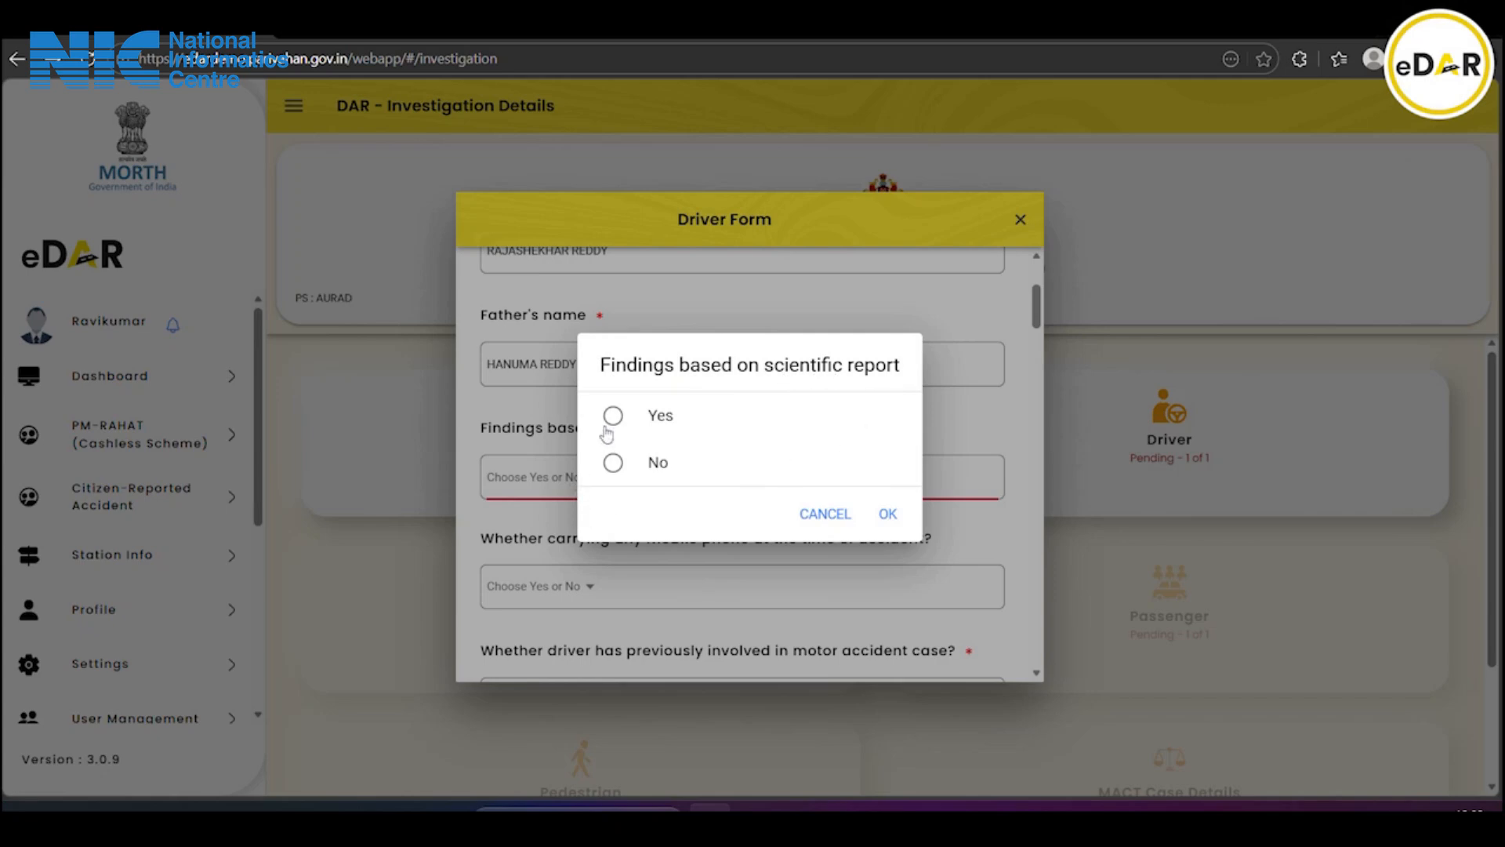
left_click(655, 423)
left_click(888, 513)
scroll(600, 511, "down", 3)
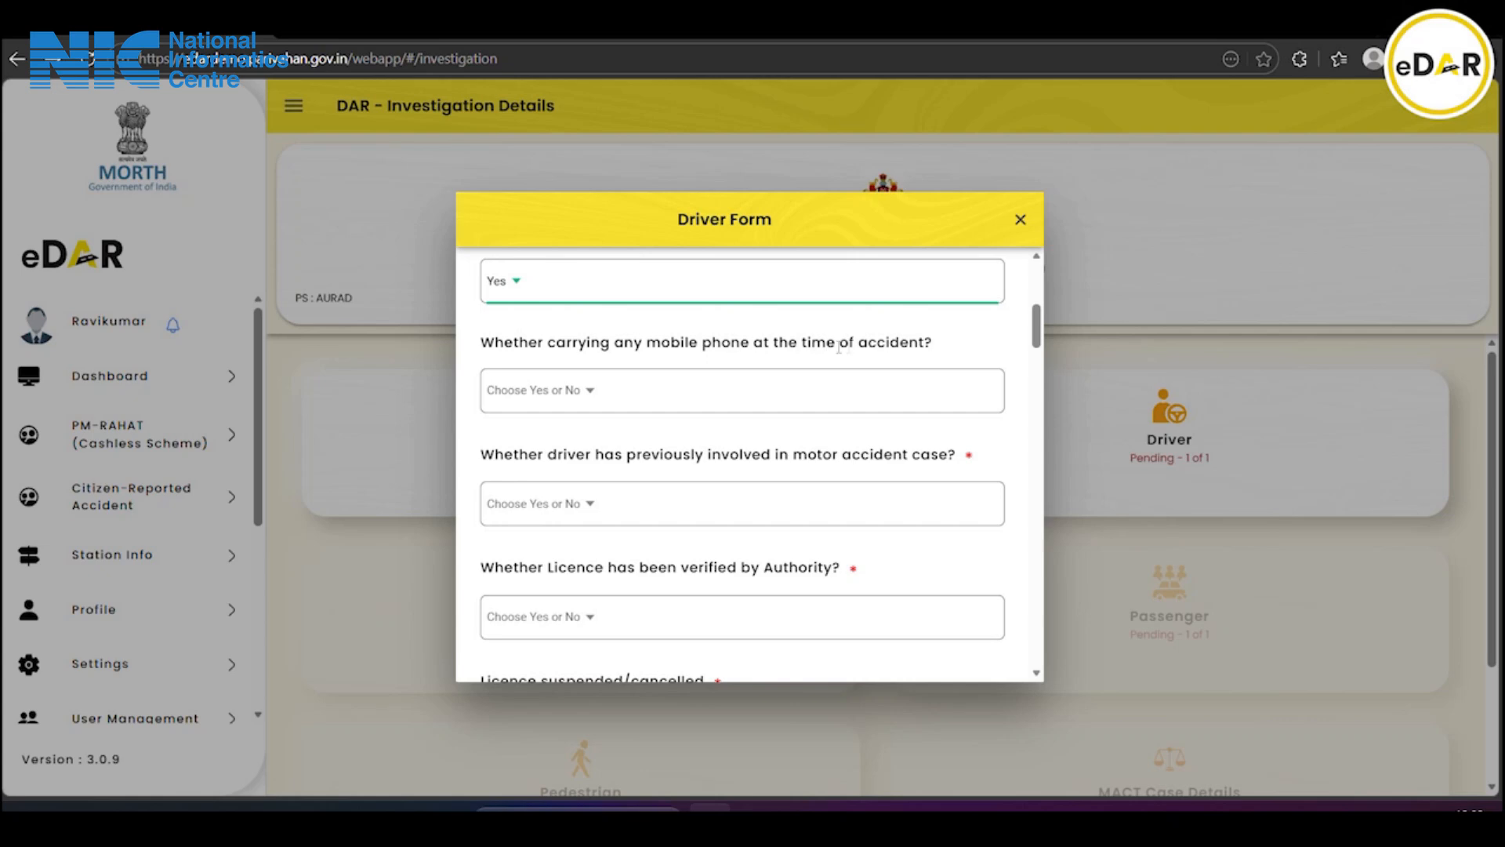
left_click(553, 396)
left_click(572, 498)
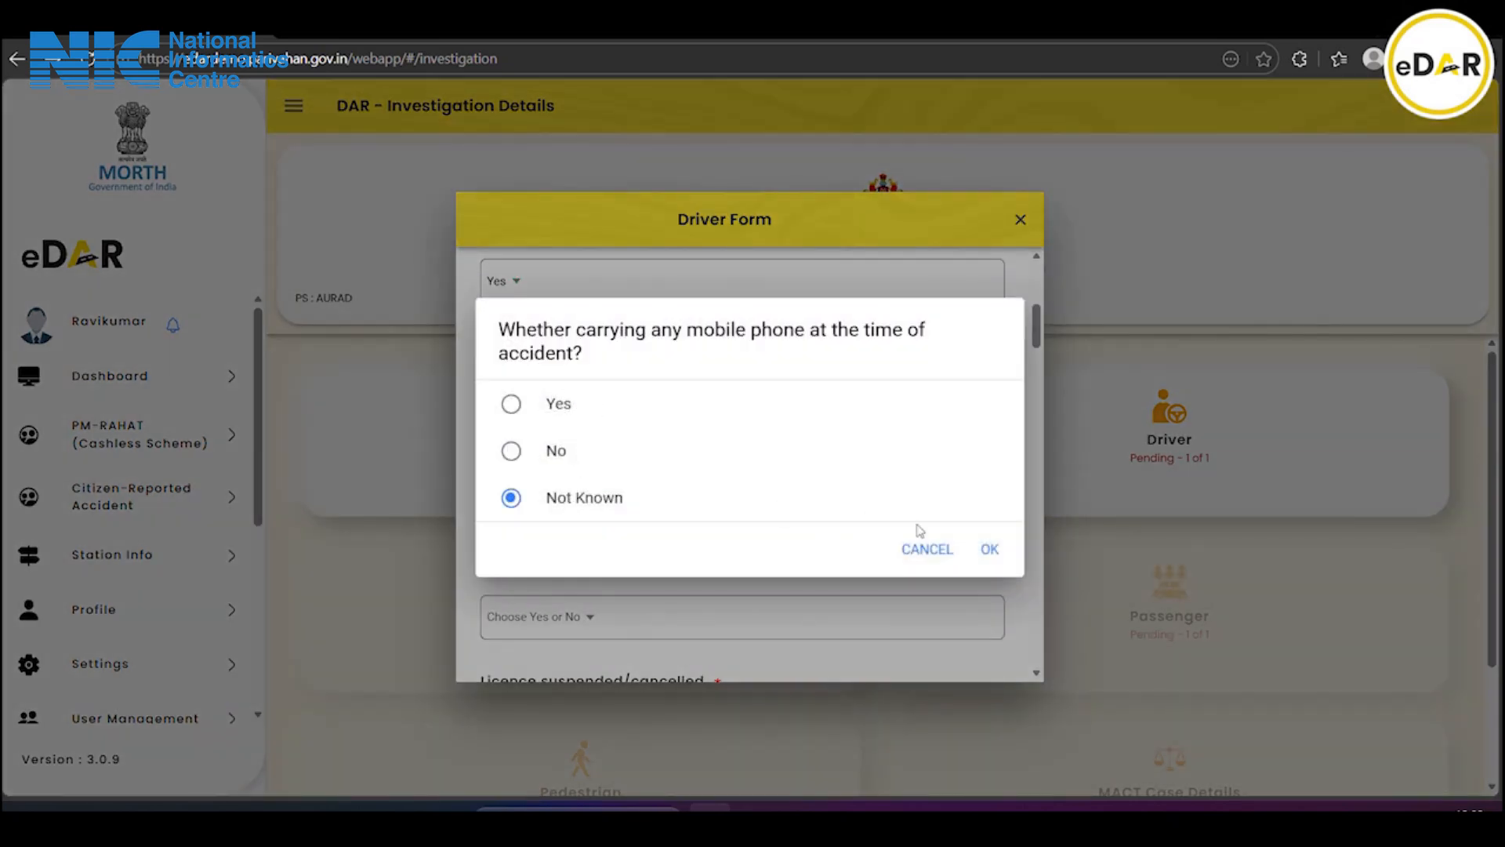
left_click(993, 549)
scroll(702, 538, "down", 1)
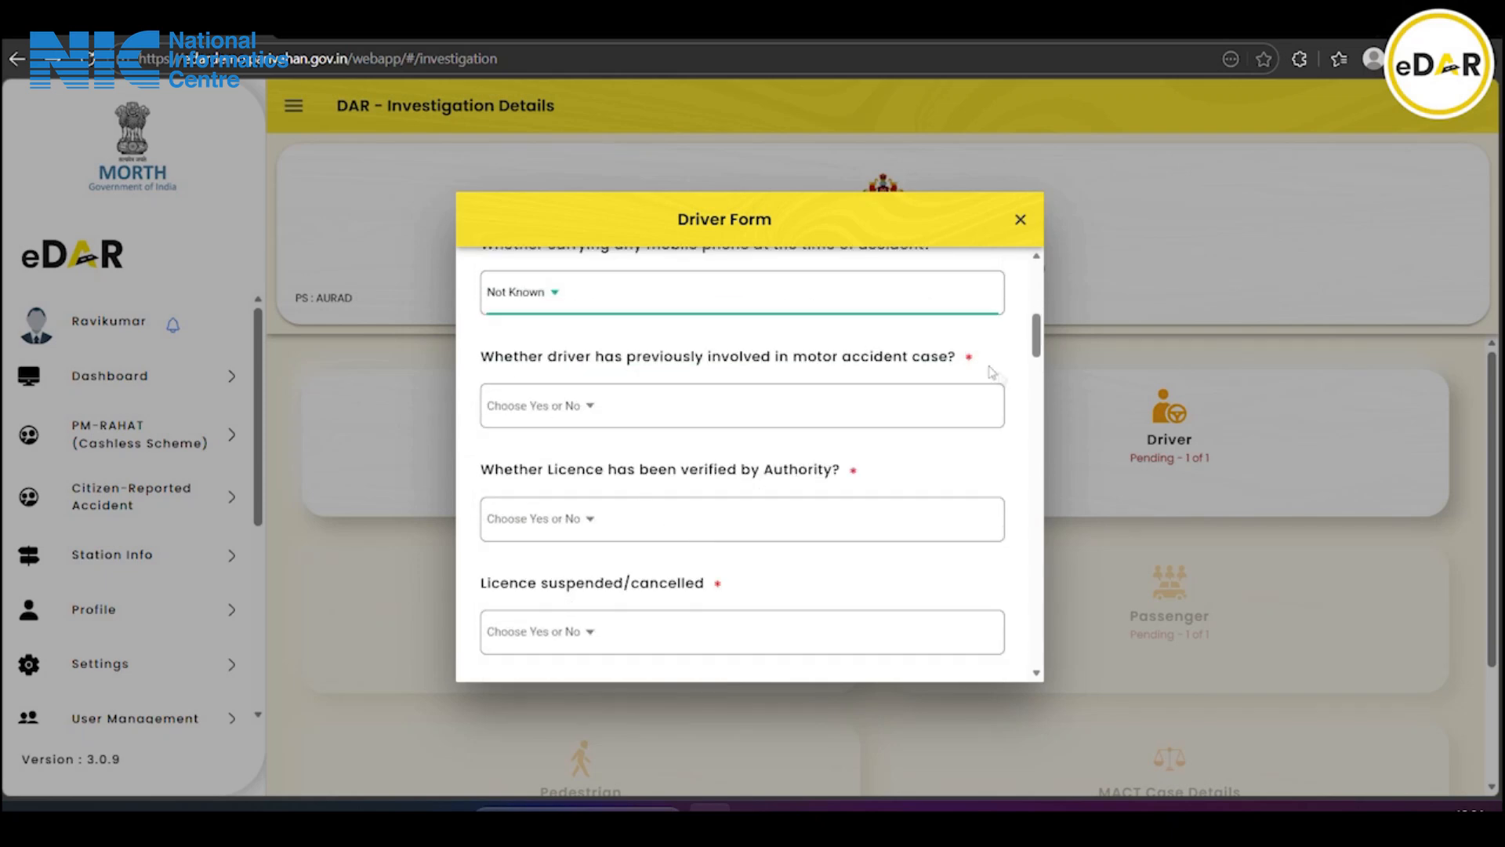
Record No for the driver's previous accident involvement
left_click(524, 415)
left_click(560, 477)
left_click(991, 527)
scroll(663, 520, "down", 2)
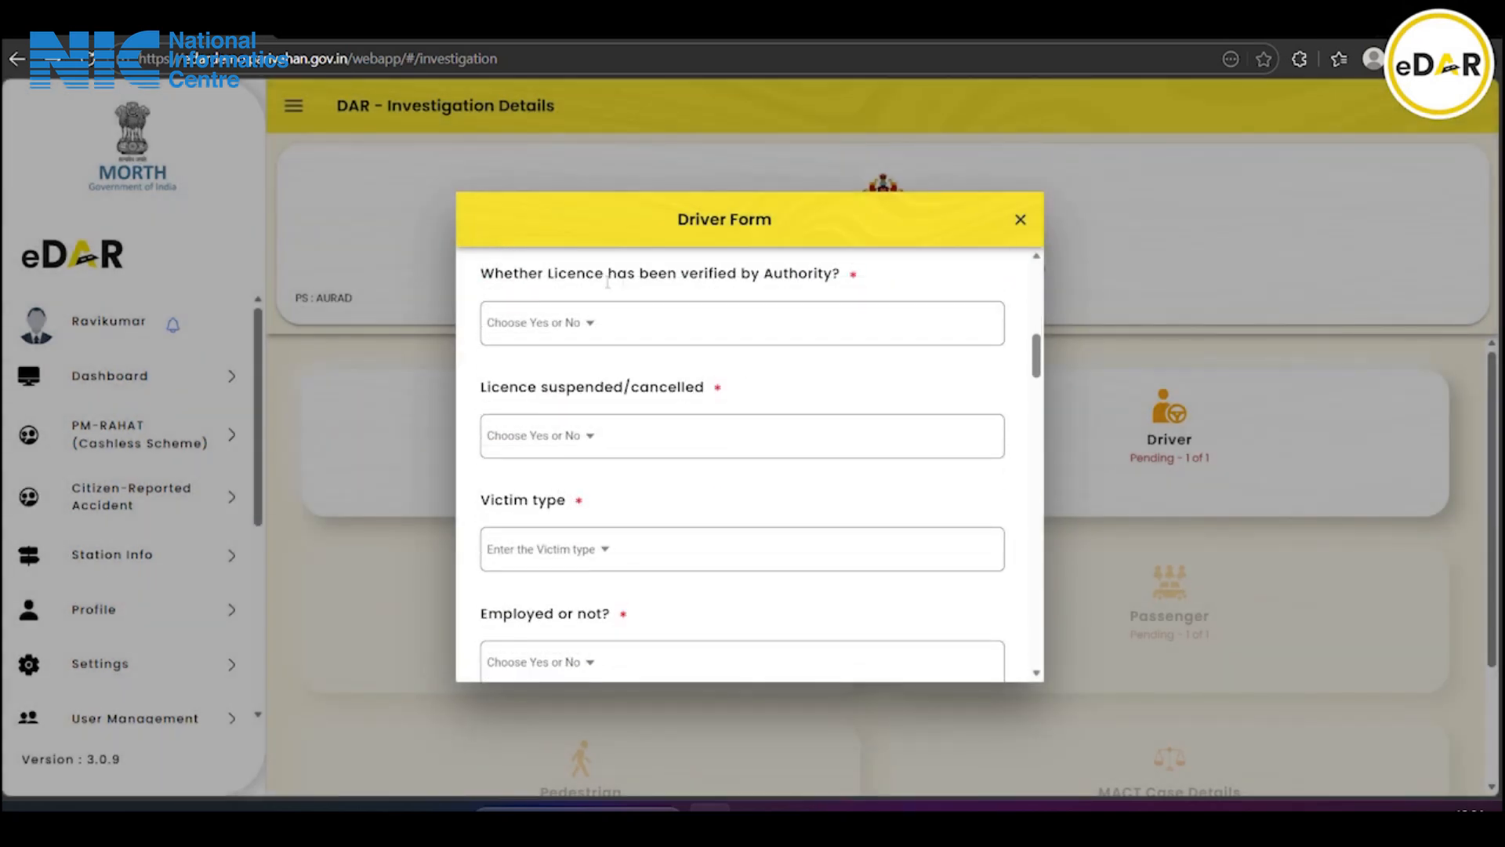
Mark the licence as verified by the authority with the result Found Ok
left_click(533, 332)
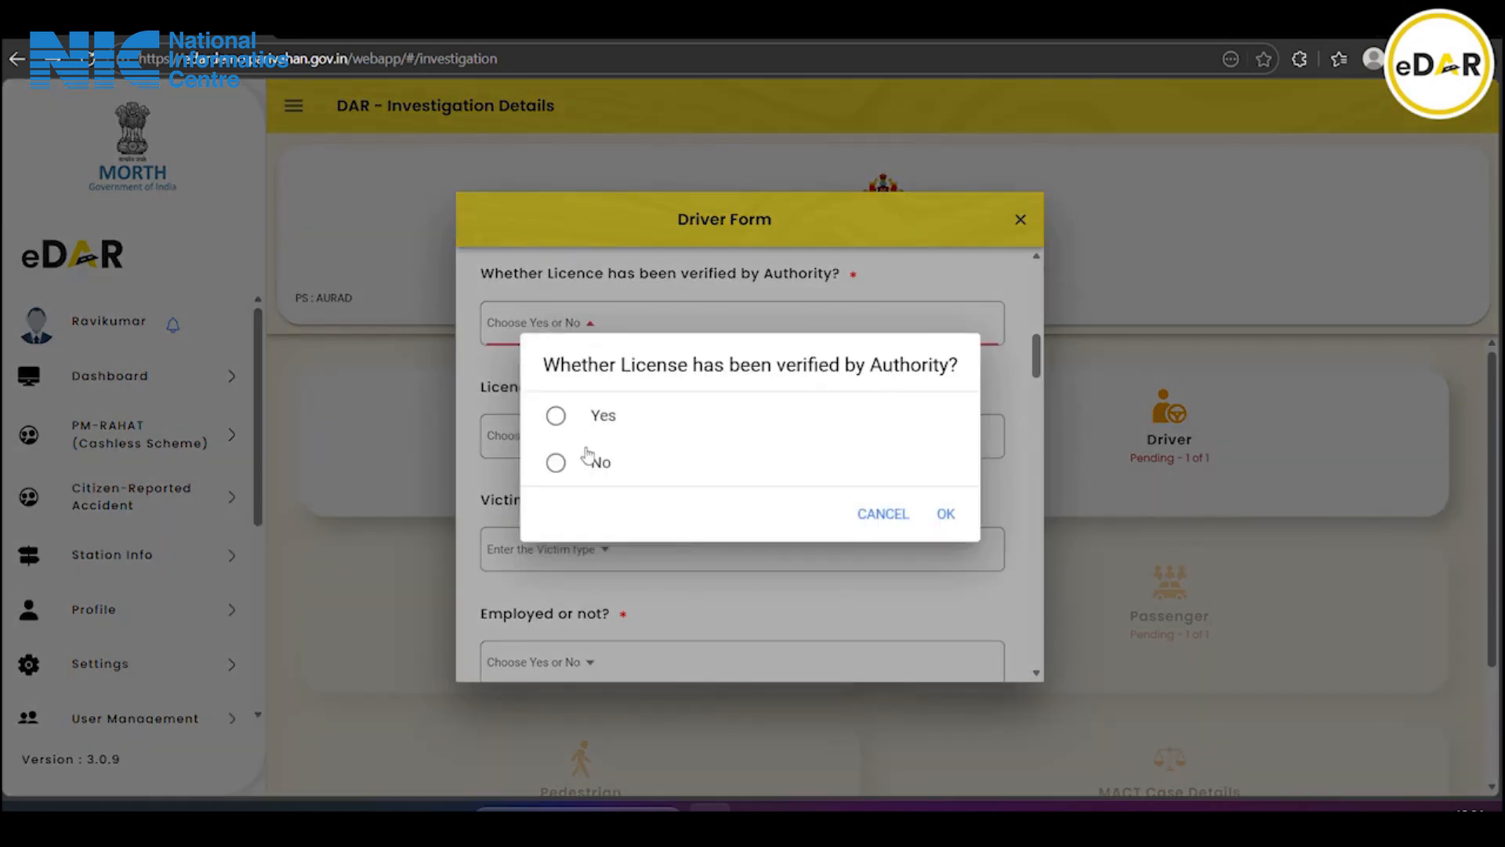
left_click(589, 418)
left_click(945, 514)
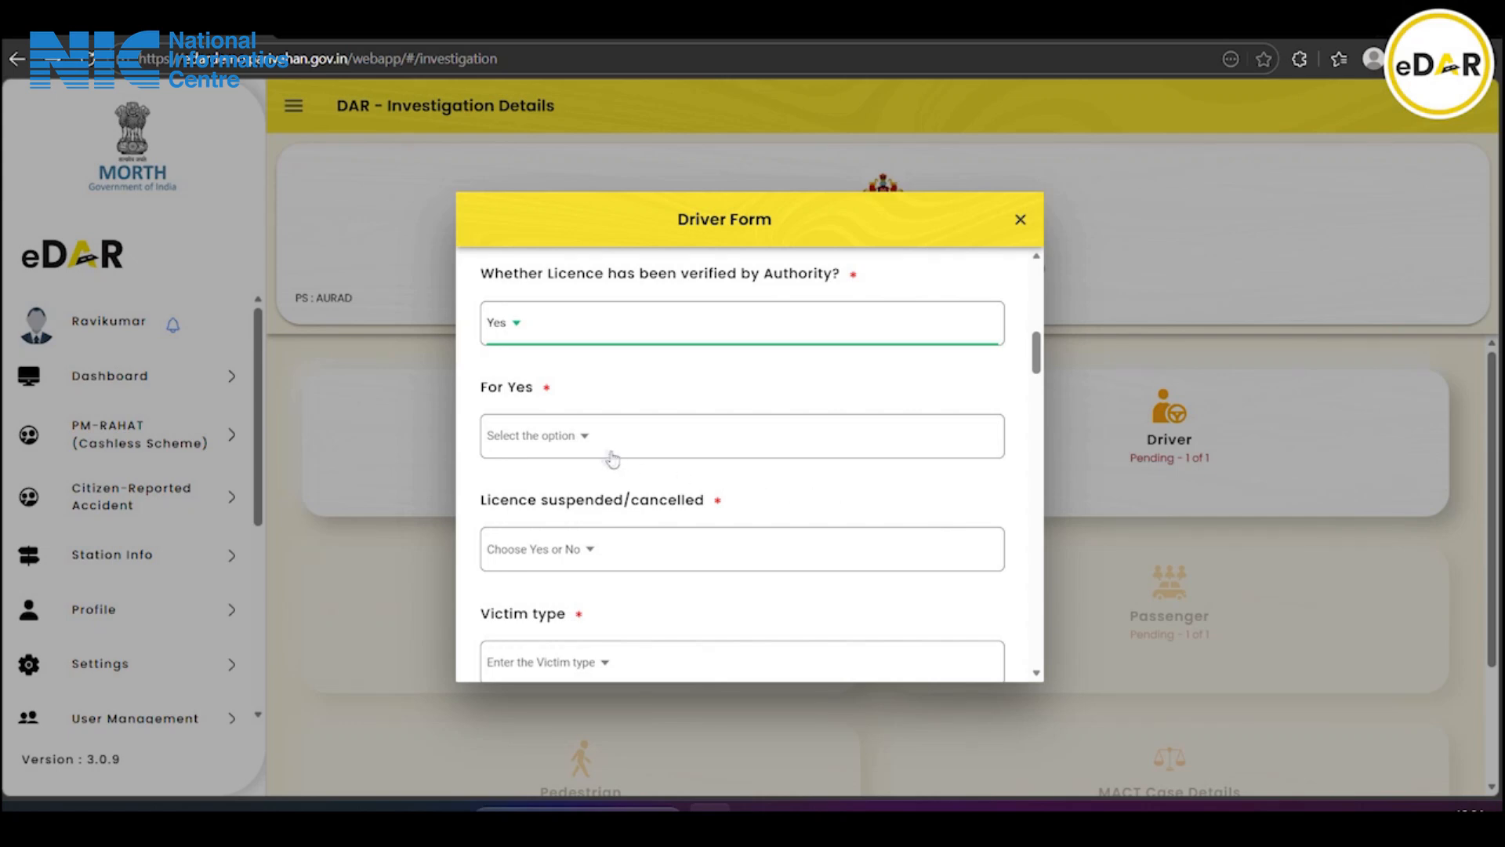
left_click(552, 436)
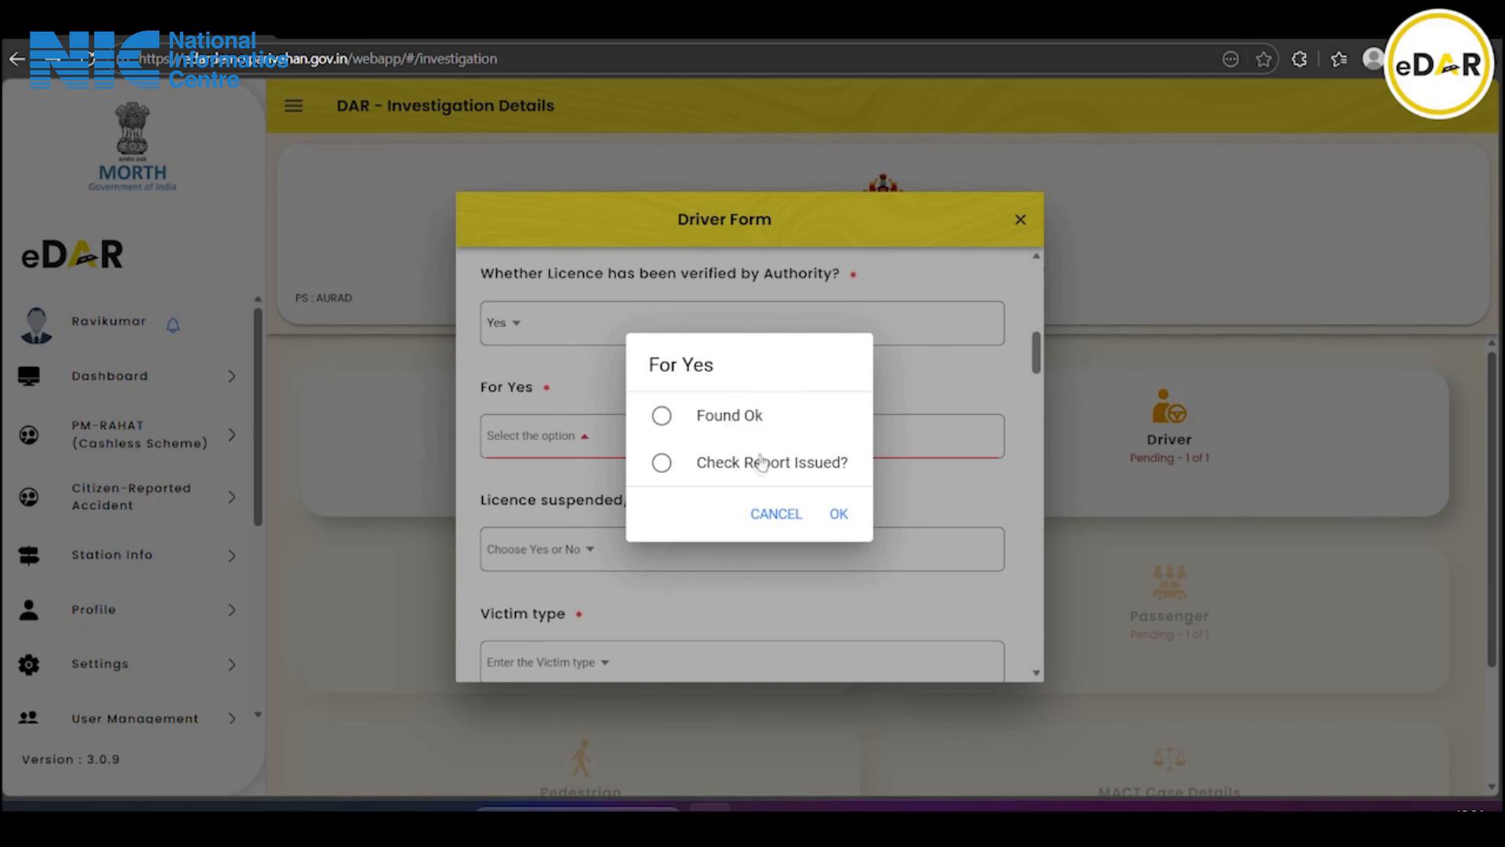
left_click(704, 424)
left_click(841, 515)
scroll(679, 485, "down", 1)
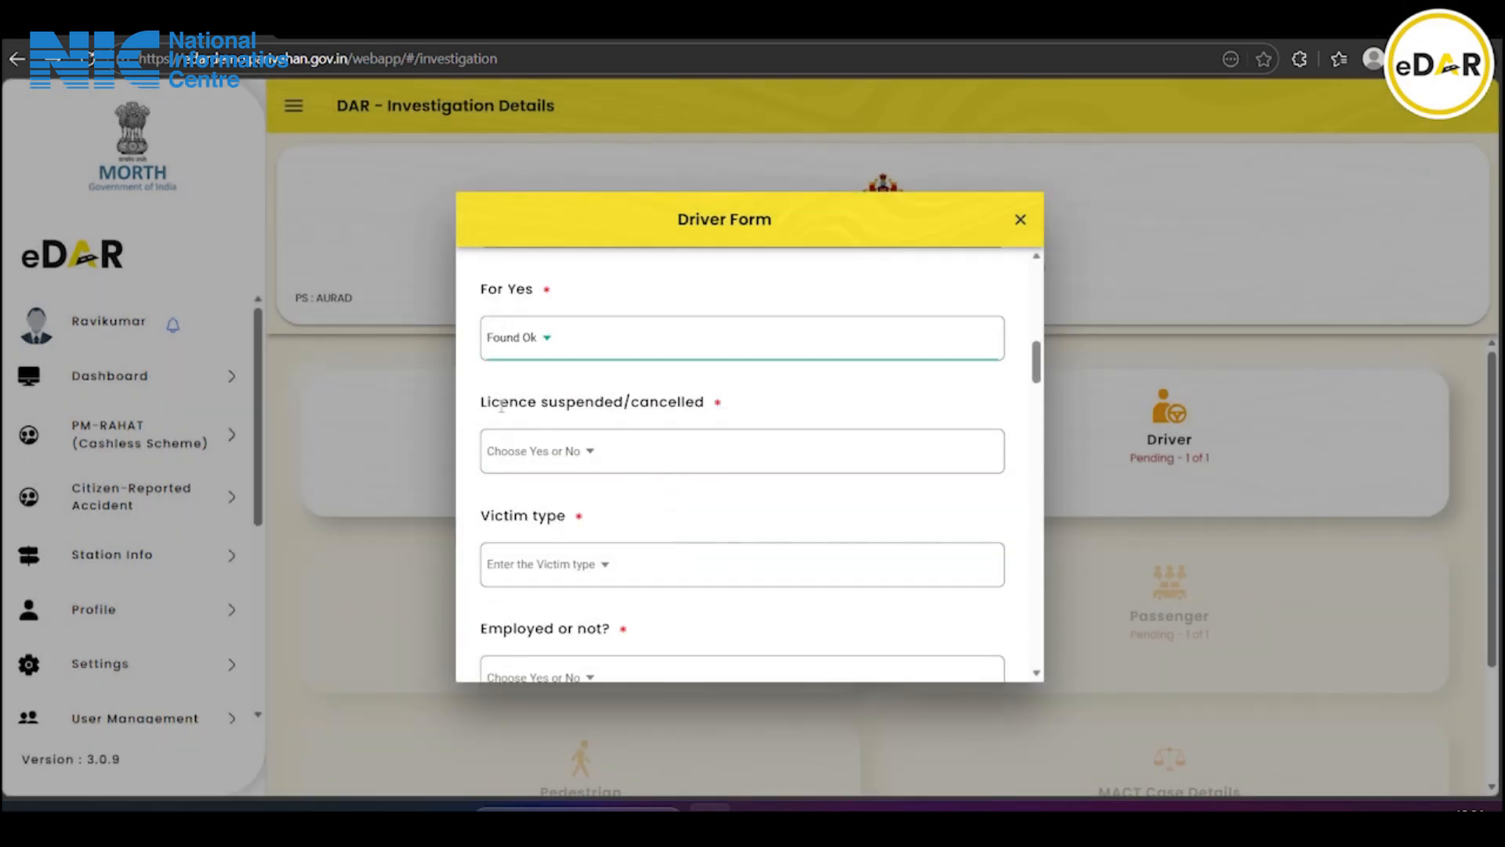
Answer No for licence suspended or cancelled
left_click(574, 461)
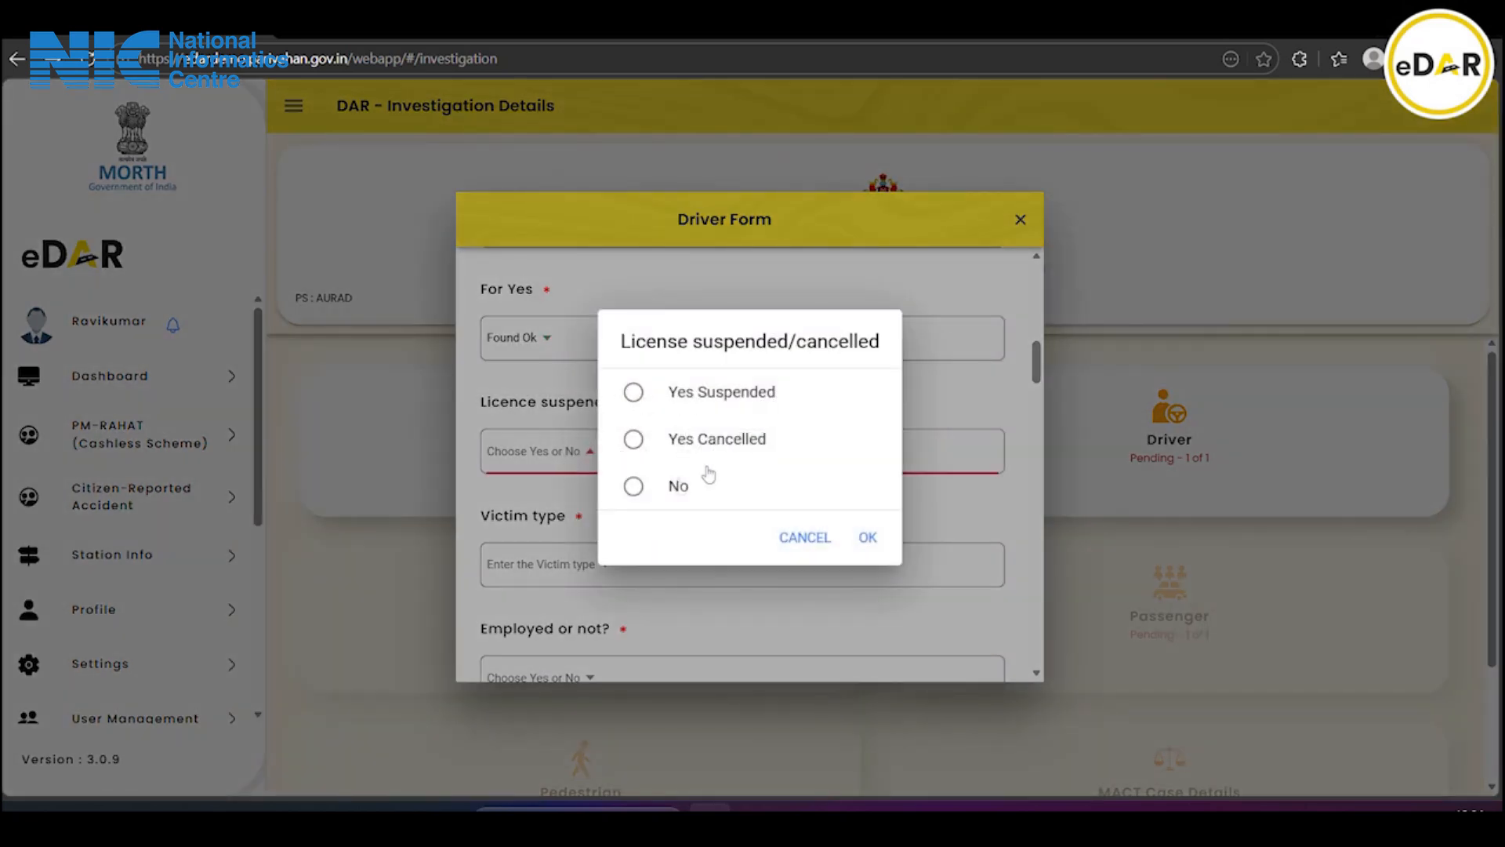
left_click(867, 537)
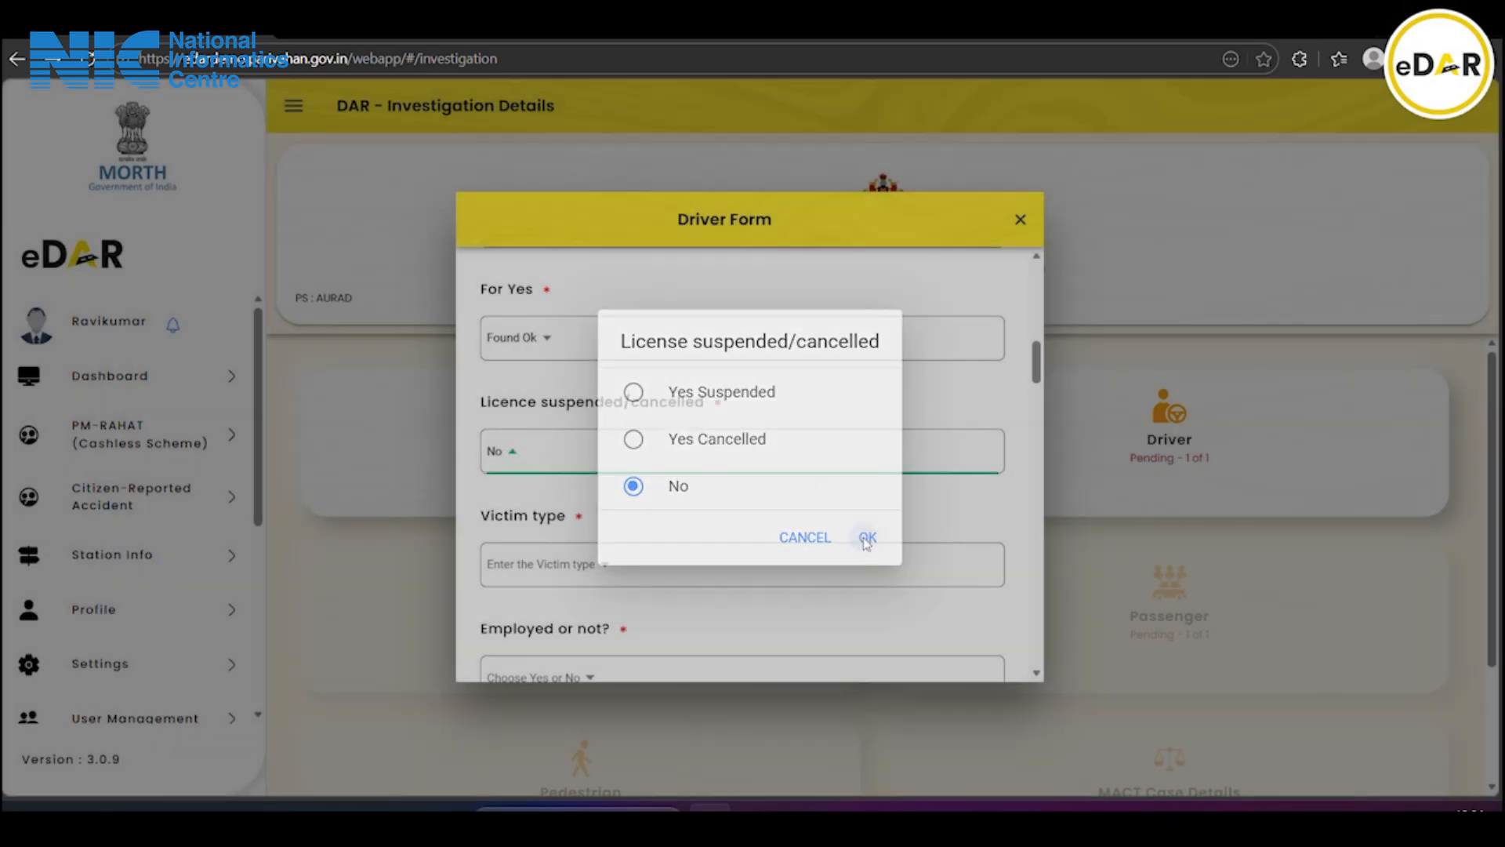
scroll(555, 537, "down", 2)
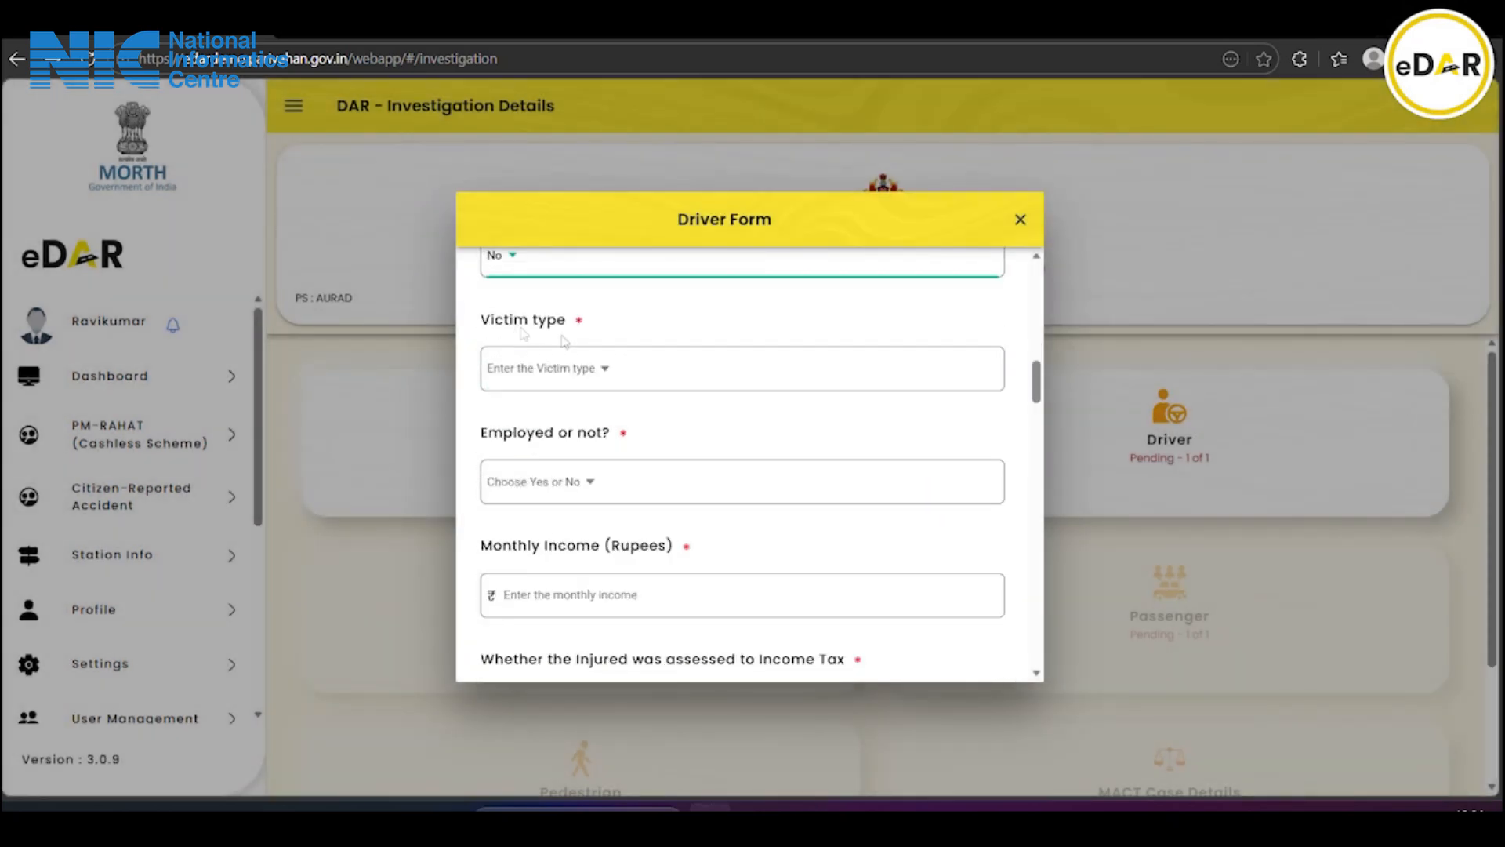
left_click(575, 377)
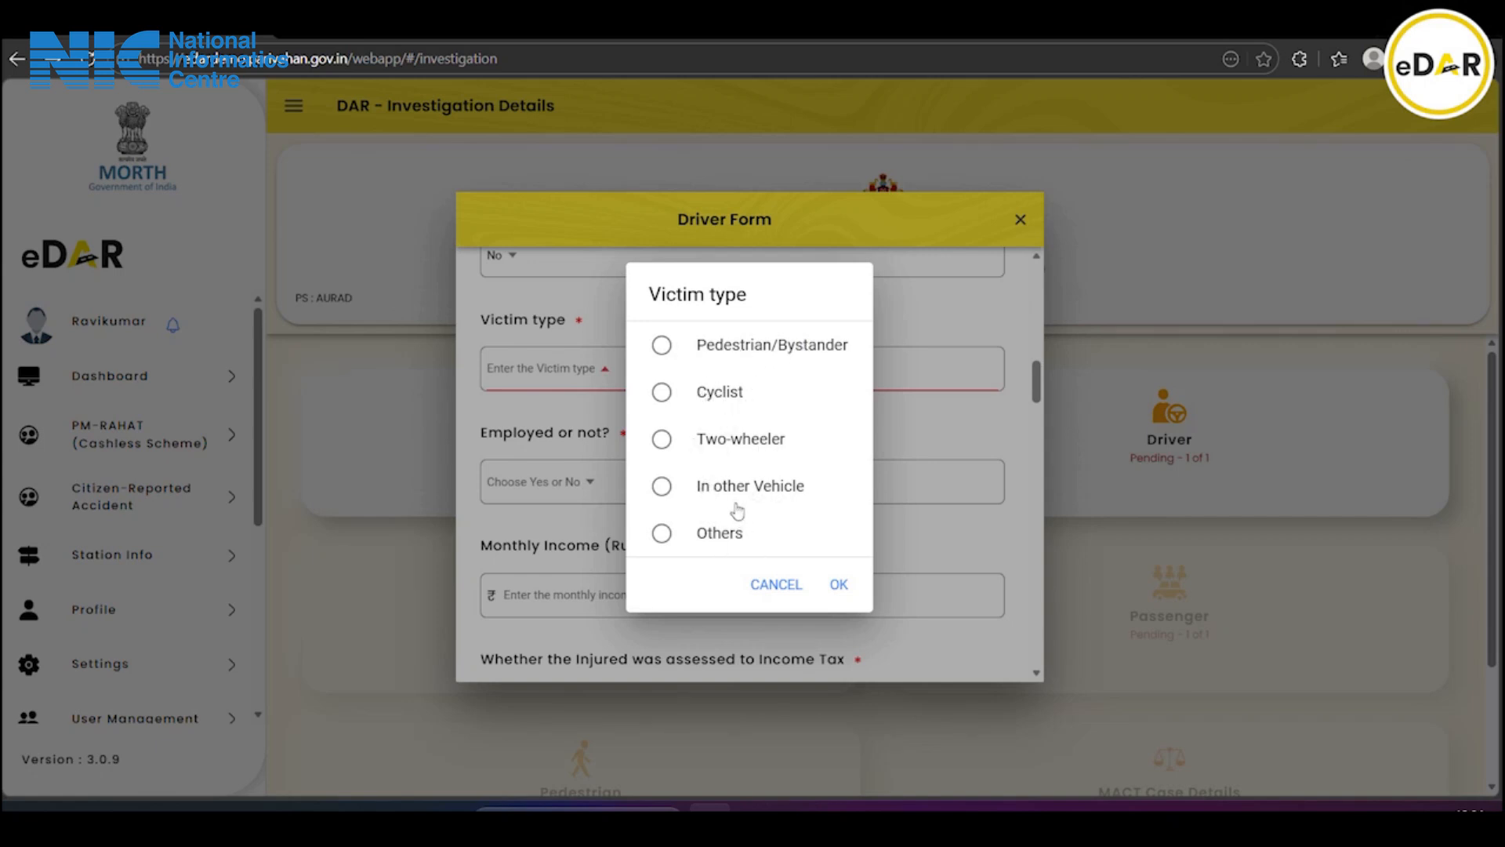
Choose Others as the driver's victim type
left_click(733, 532)
left_click(835, 583)
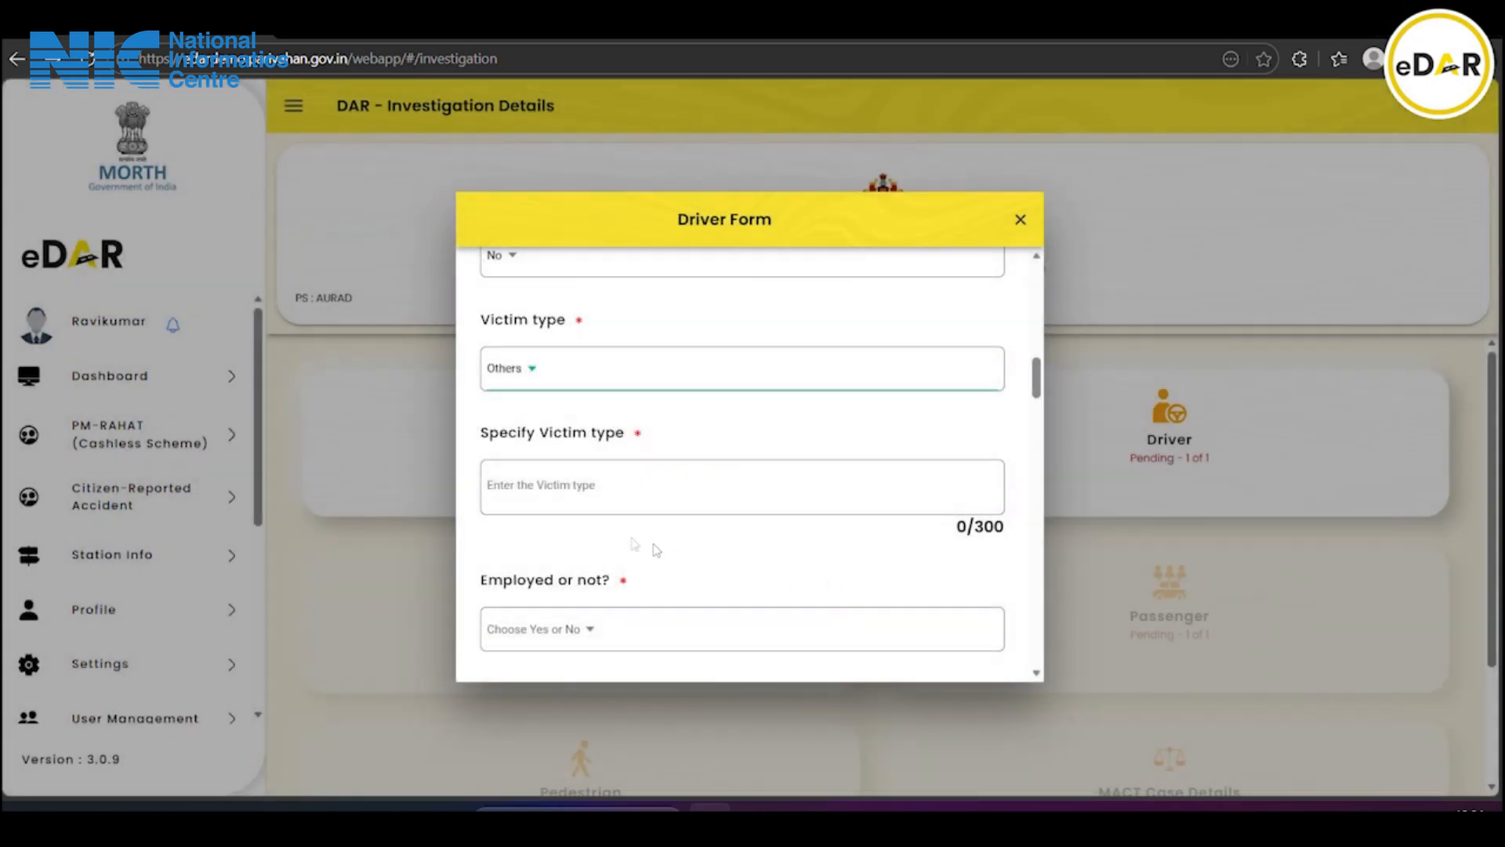
left_click(560, 493)
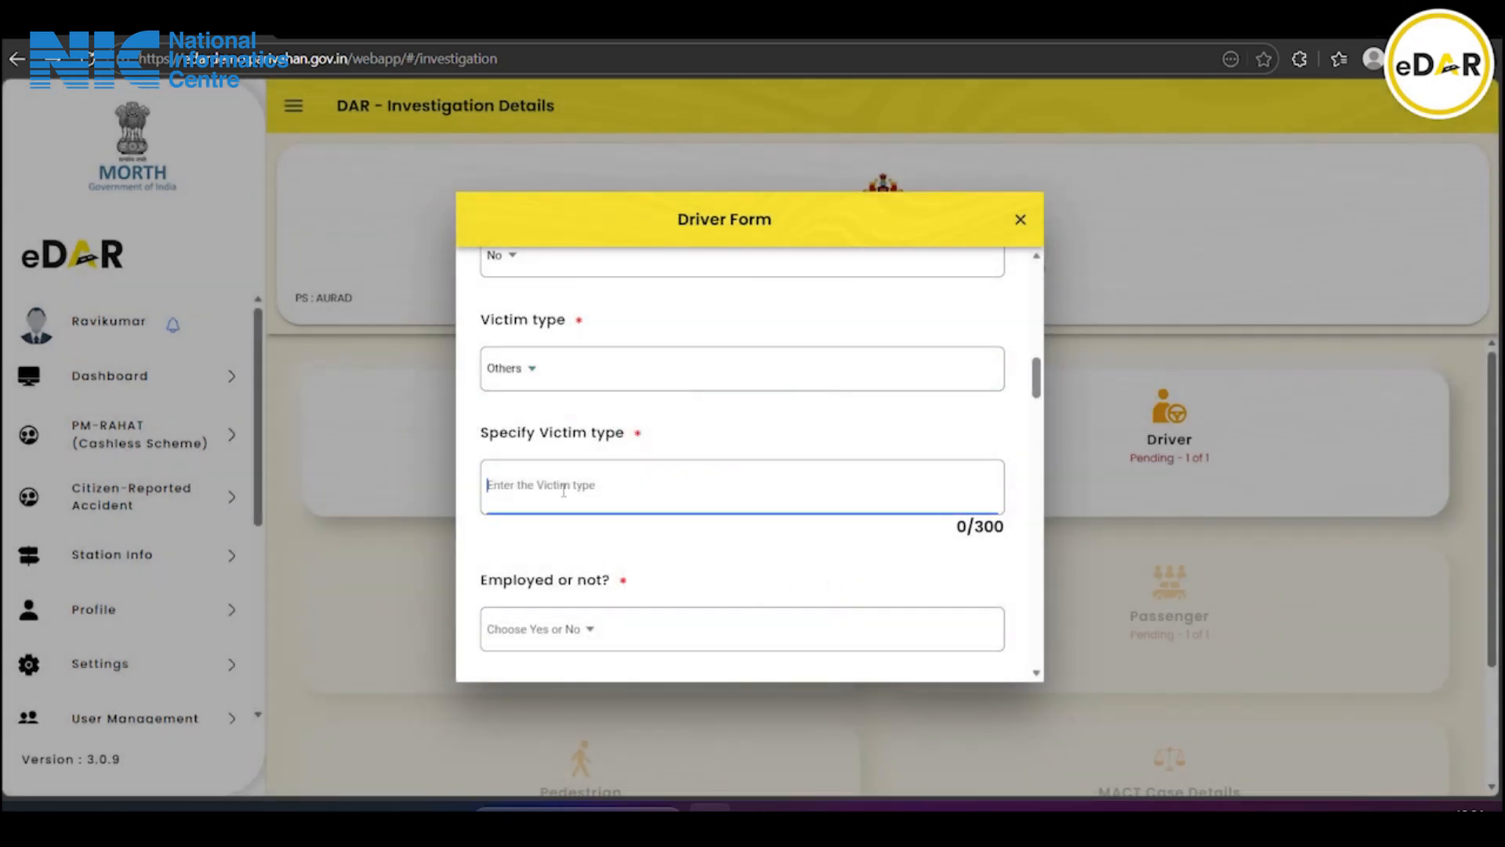
left_click(544, 365)
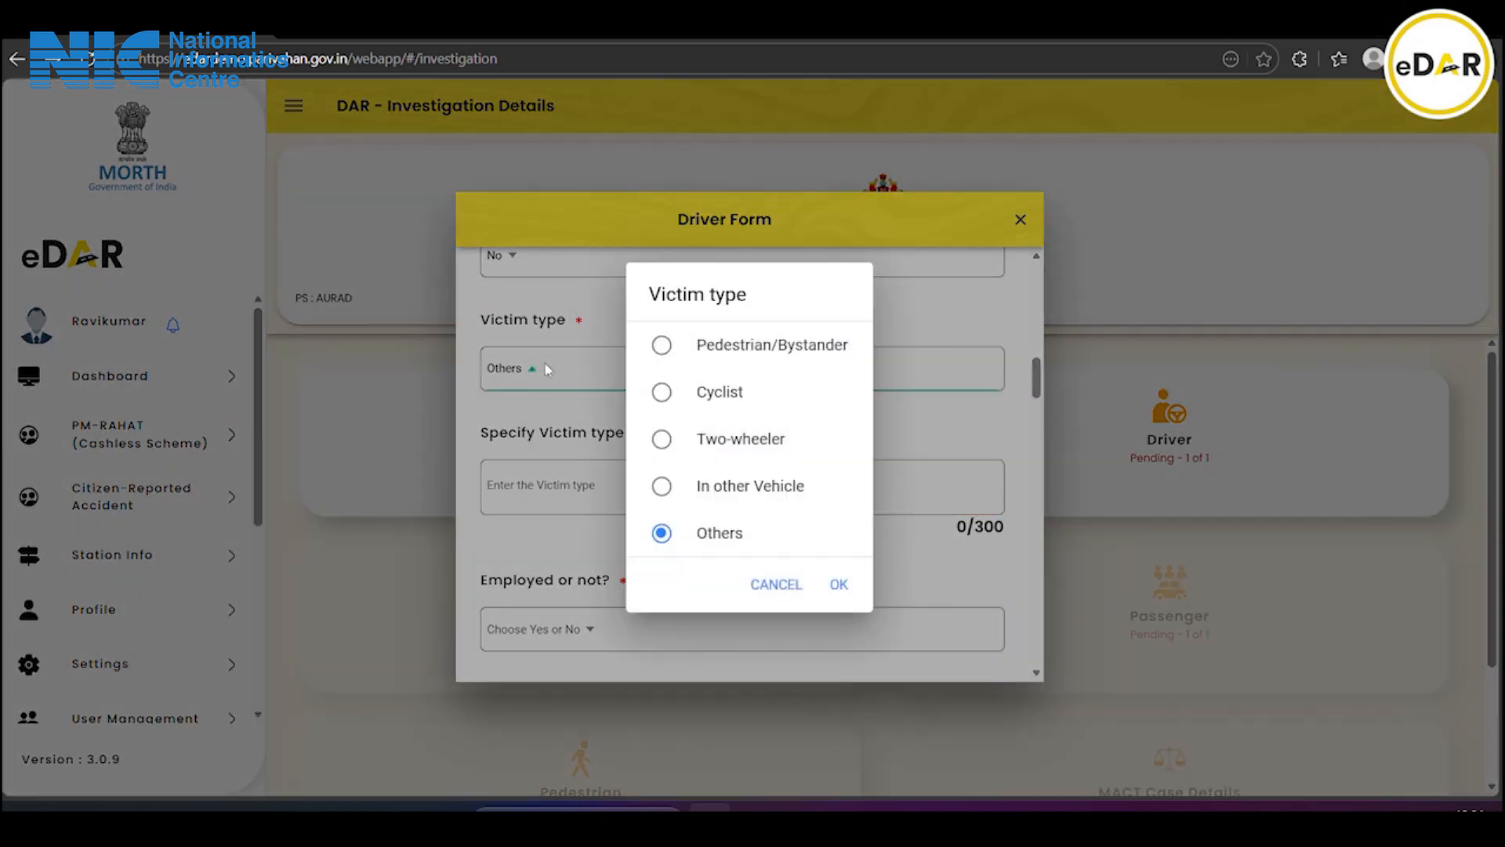
left_click(838, 584)
Enter 'Car Driver' in the Specify Victim type box
left_click(640, 485)
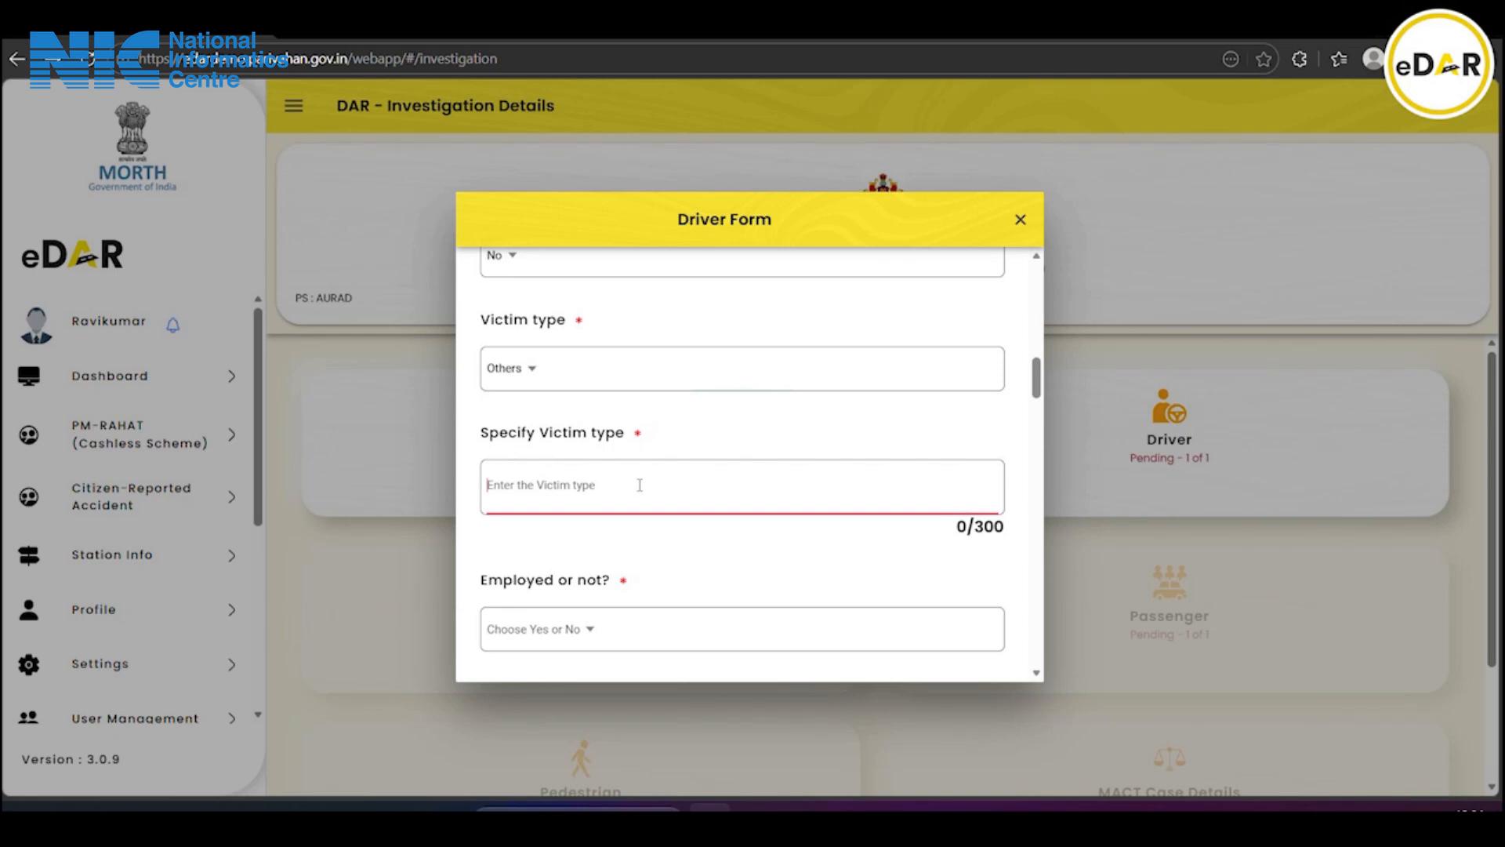
type("CAr")
key("BackSpace")
key("BackSpace")
key("BackSpace")
type("car")
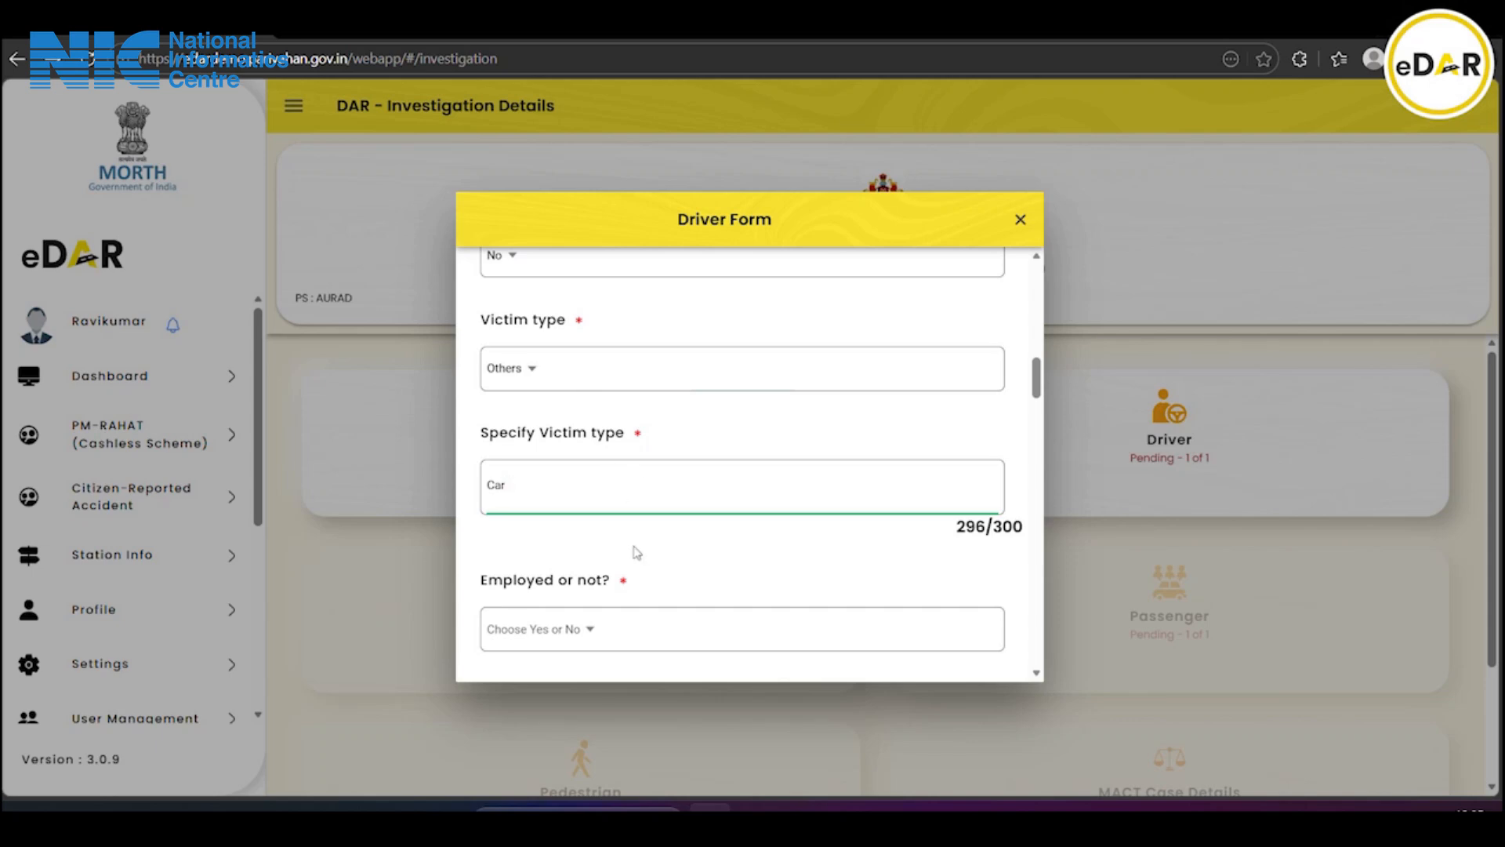
left_click(651, 37)
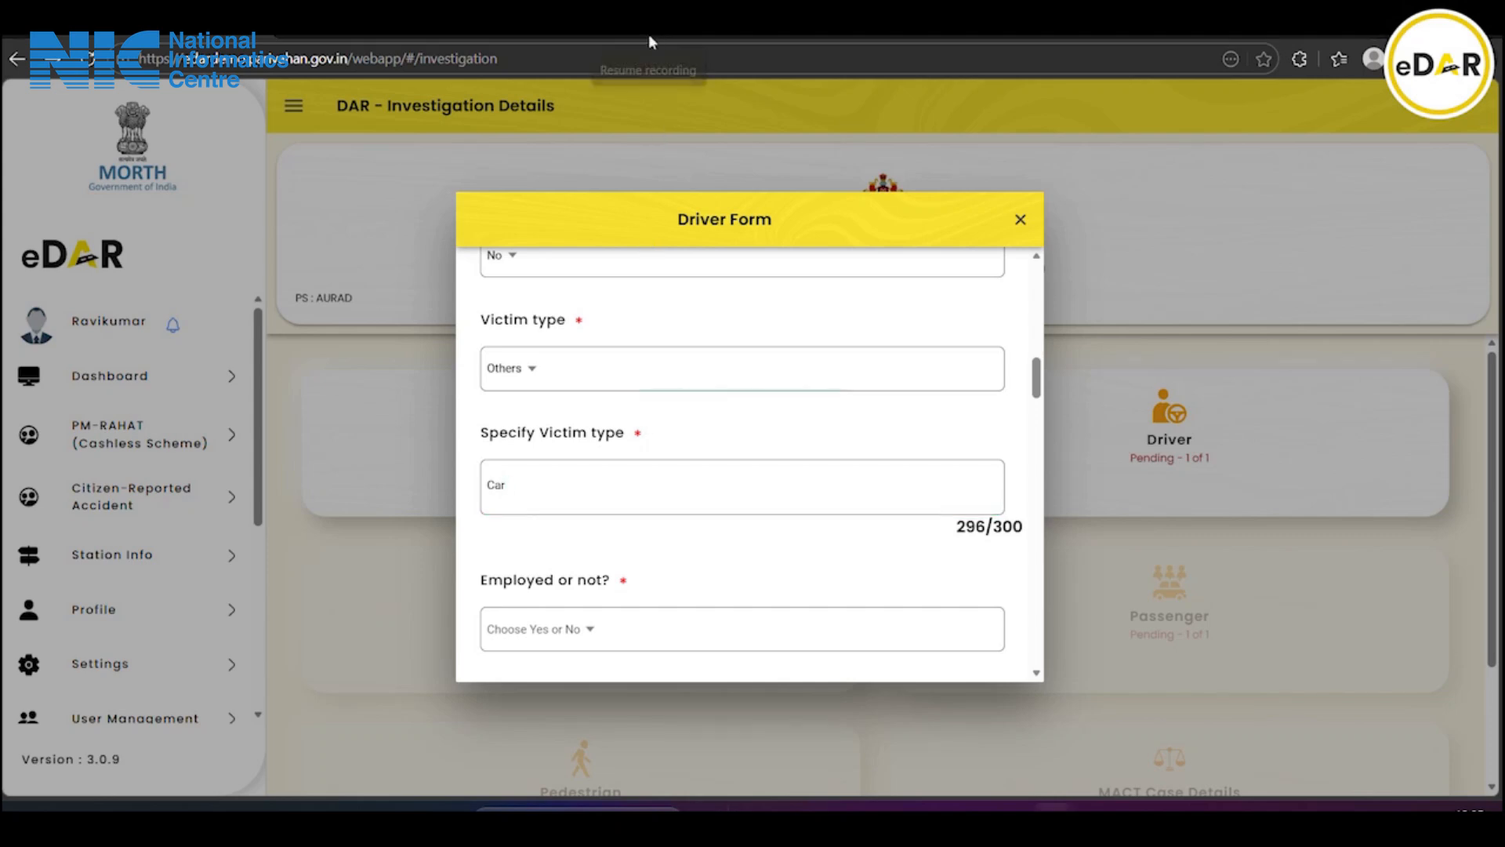
left_click(539, 487)
type("Driver")
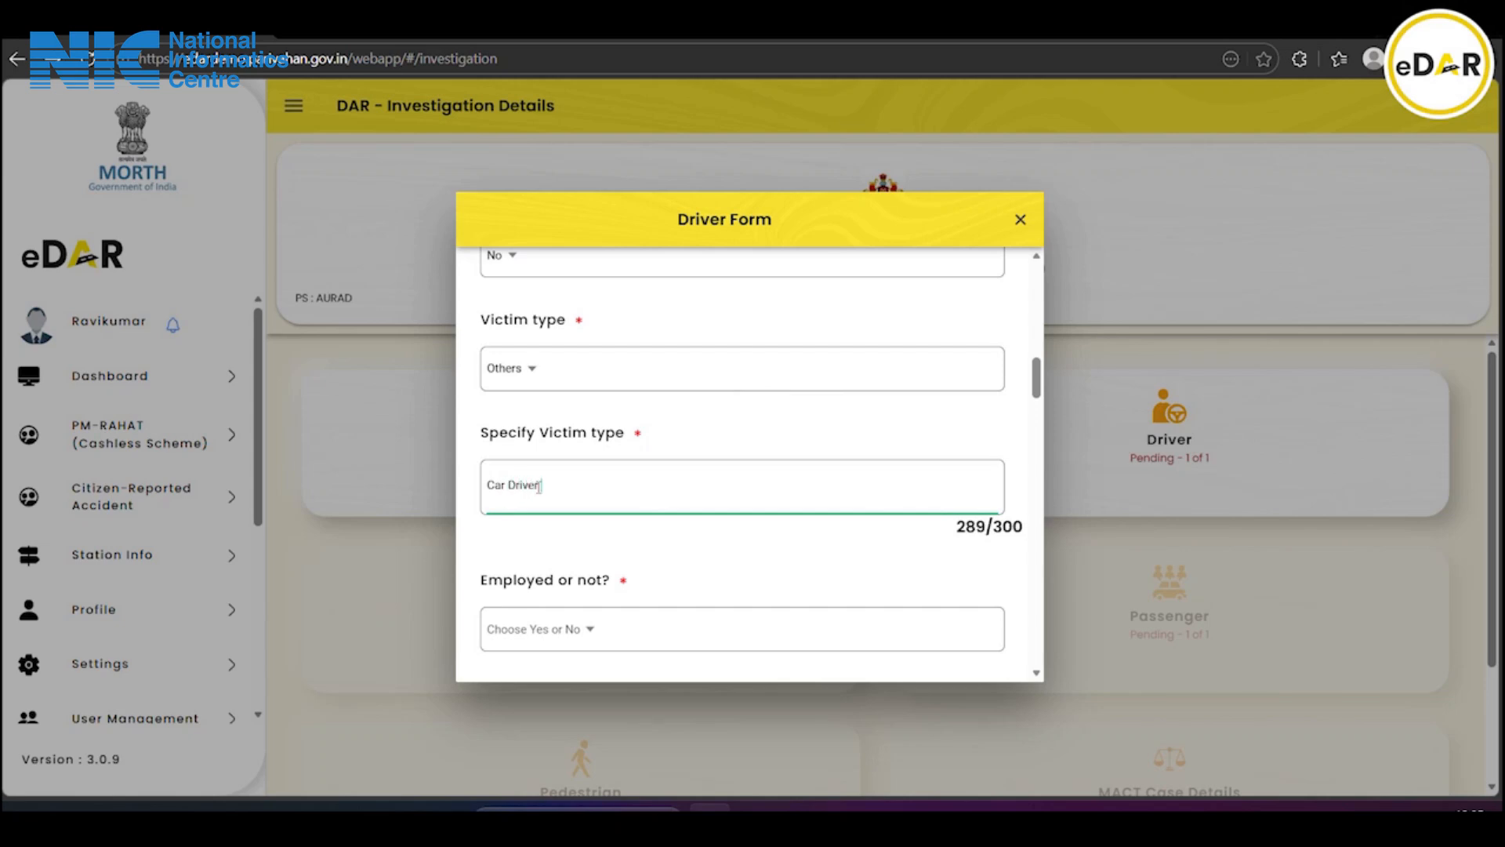
scroll(539, 488, "down", 3)
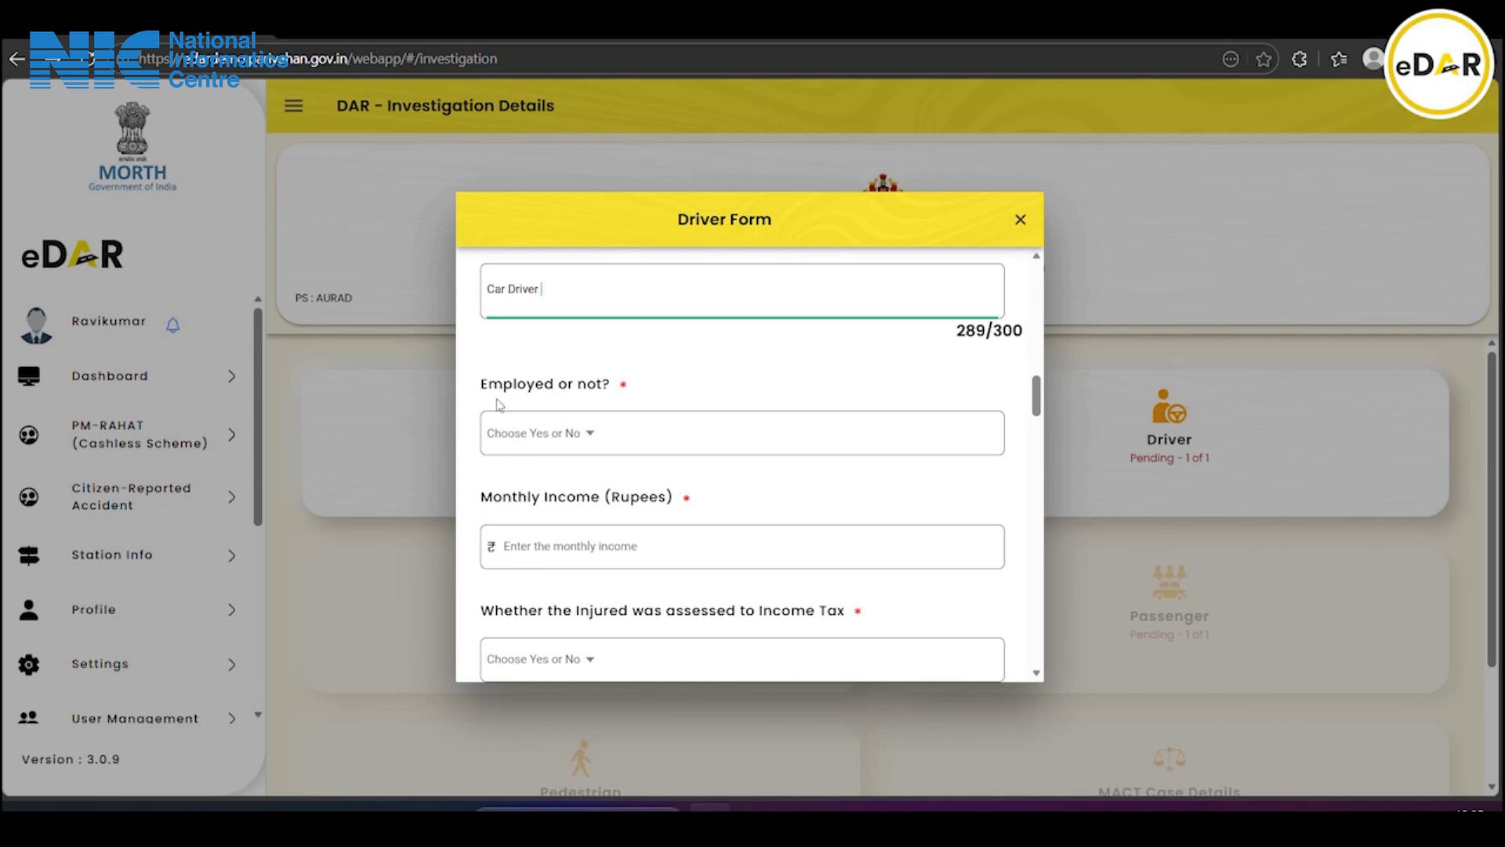
Mark the driver as employed and enter the employer's name and address
left_click(567, 435)
left_click(717, 422)
left_click(840, 518)
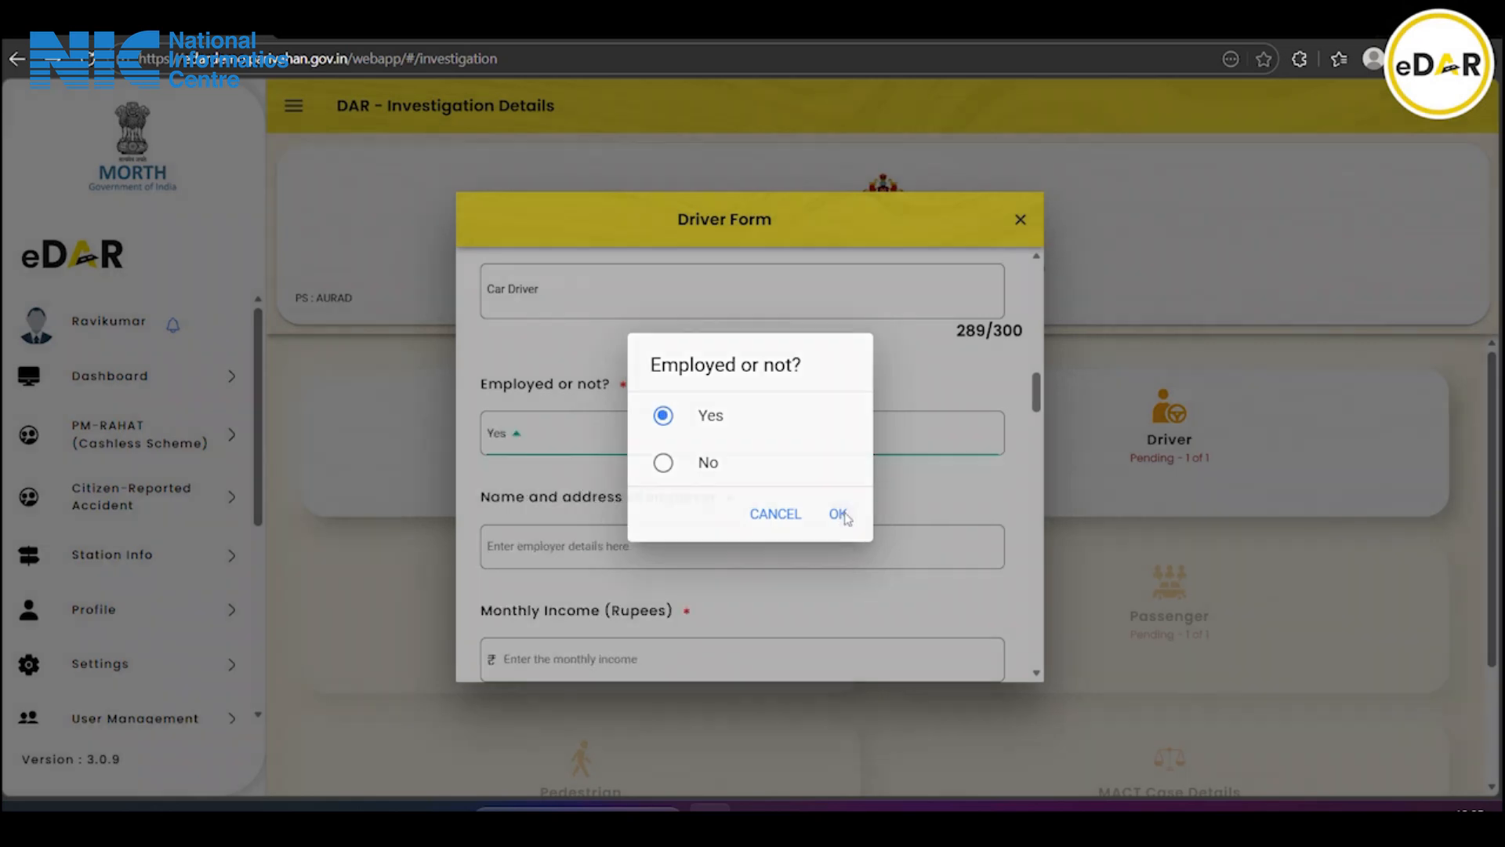
scroll(729, 470, "down", 3)
left_click(552, 357)
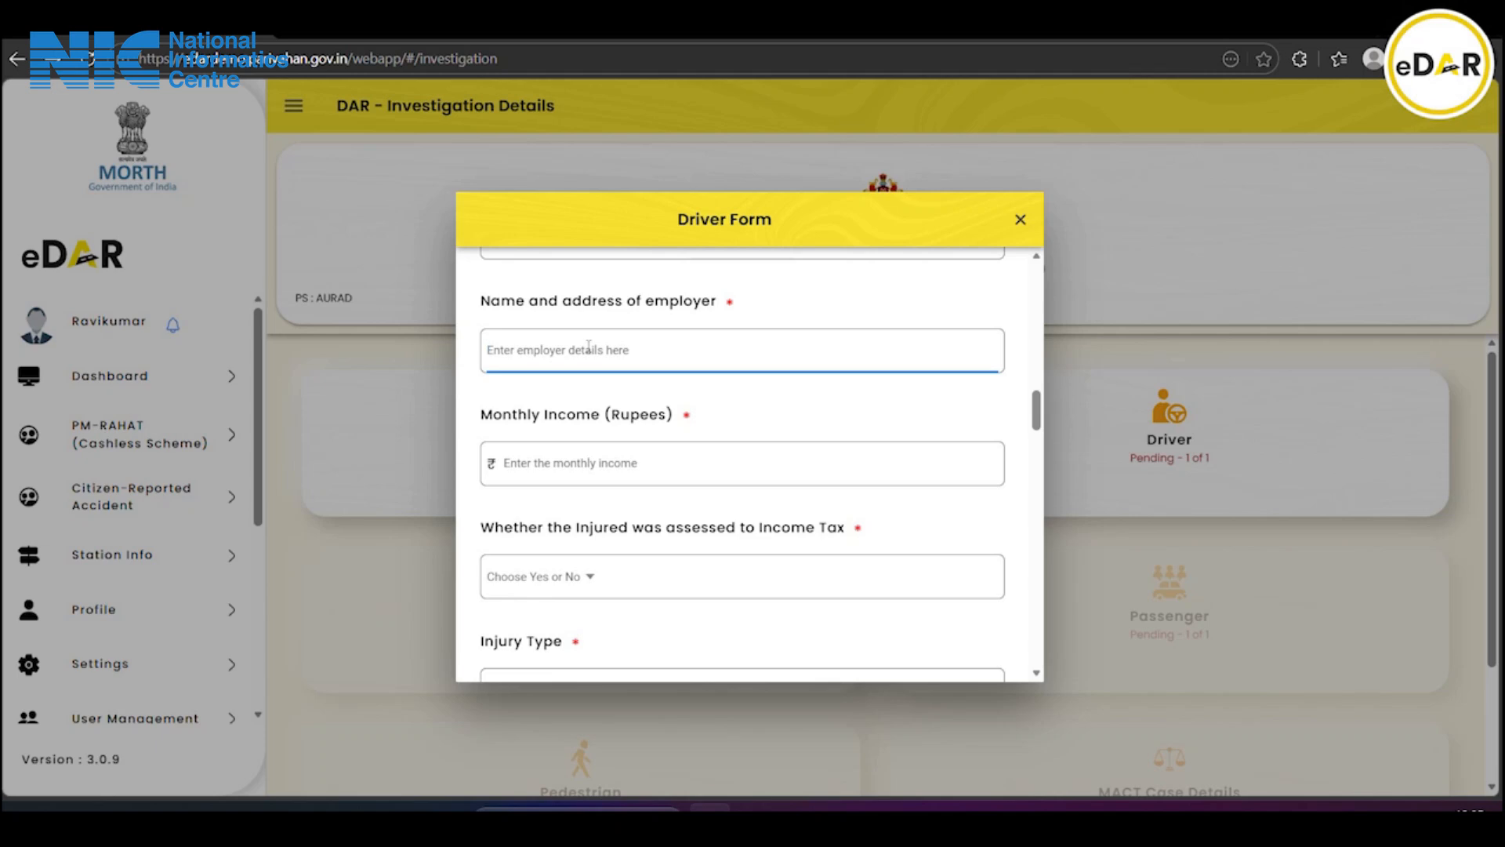
type("G")
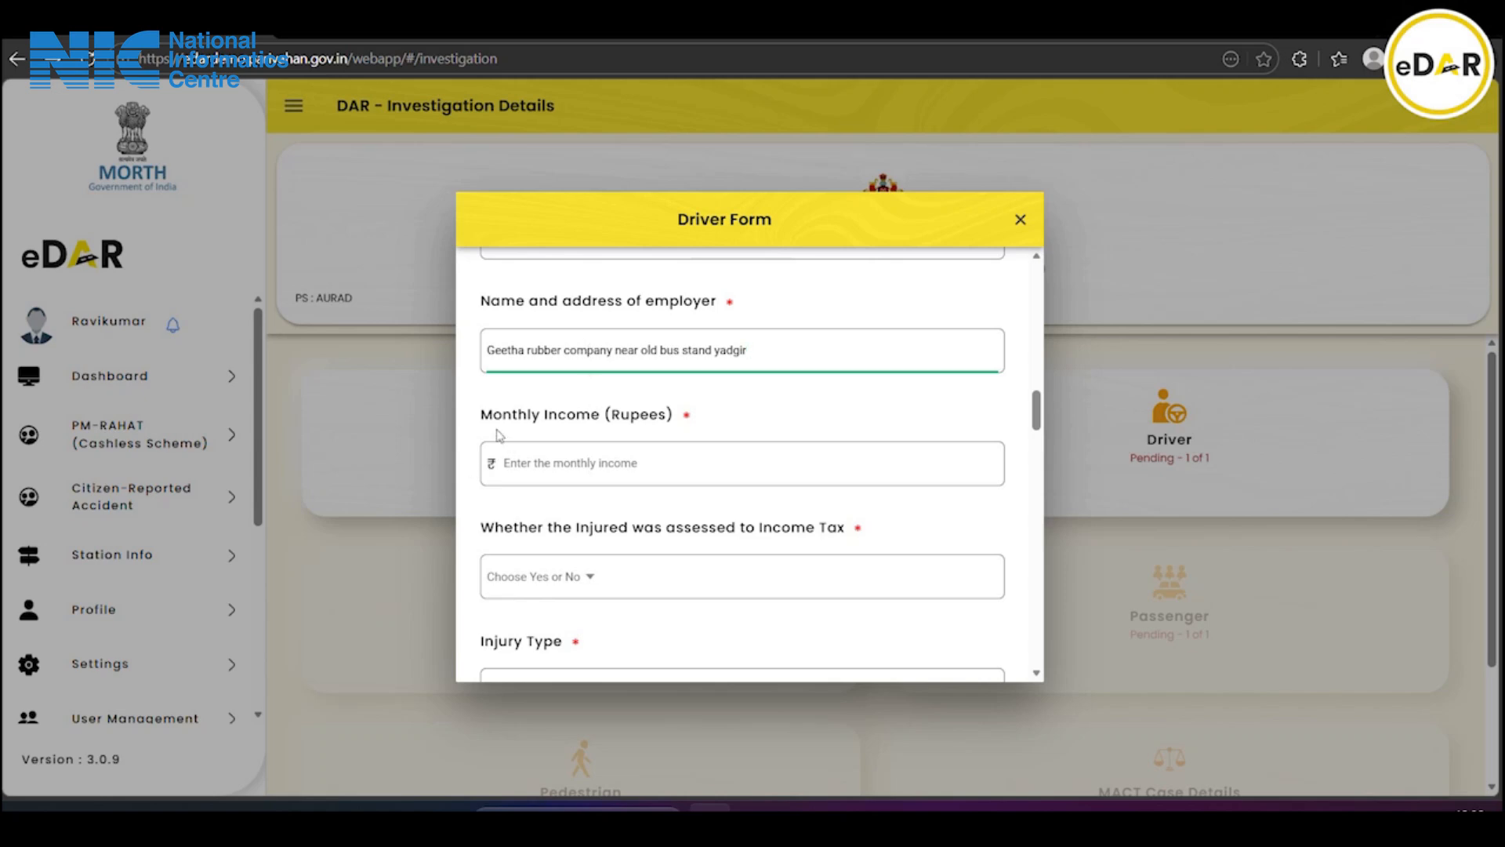
Enter a monthly income of 15000 and answer No for income tax assessment
left_click(613, 463)
type("15000")
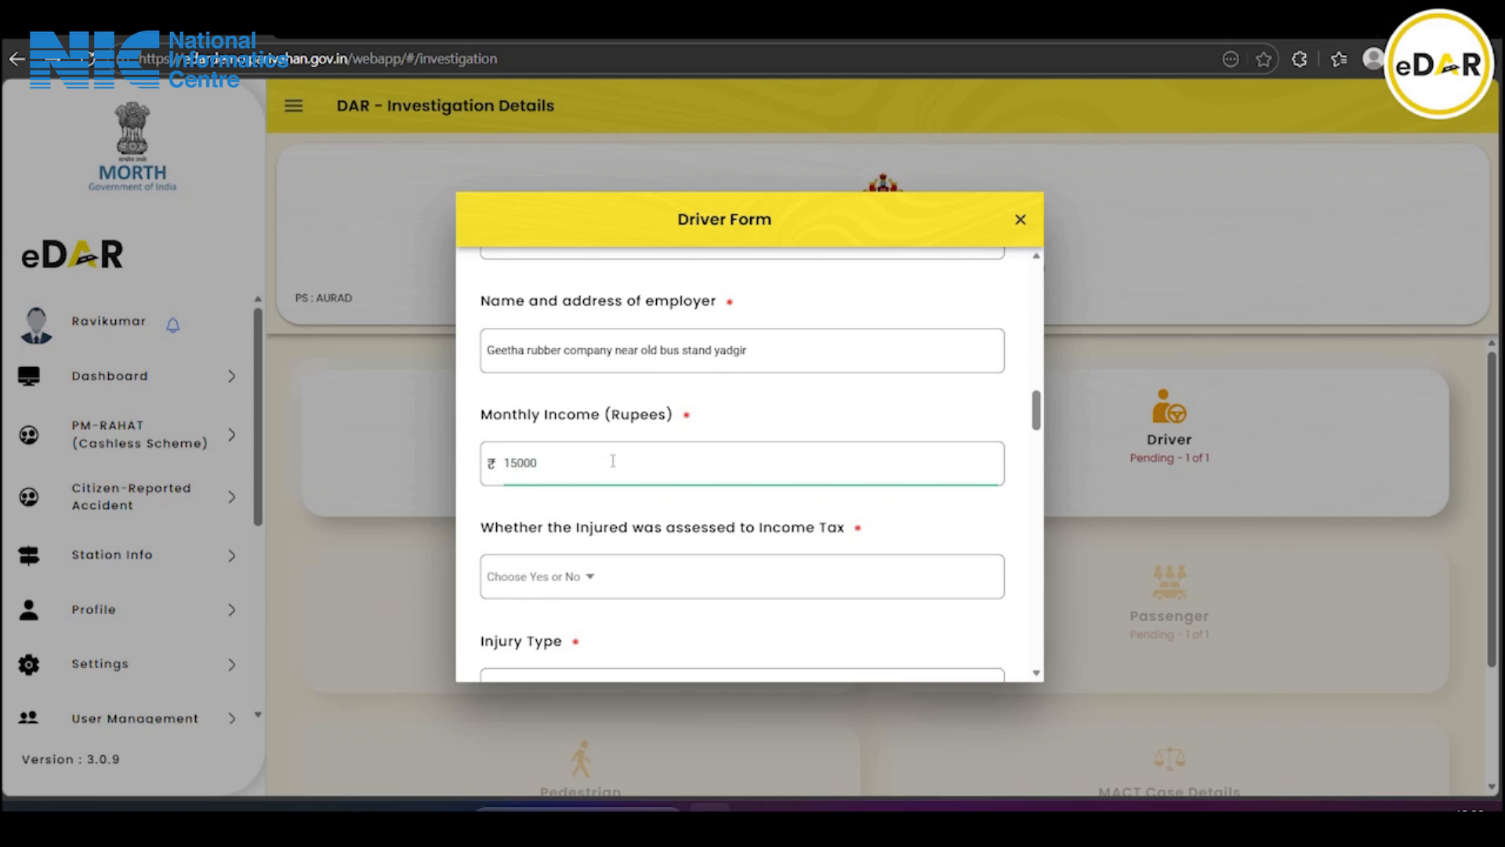
scroll(613, 462, "down", 1)
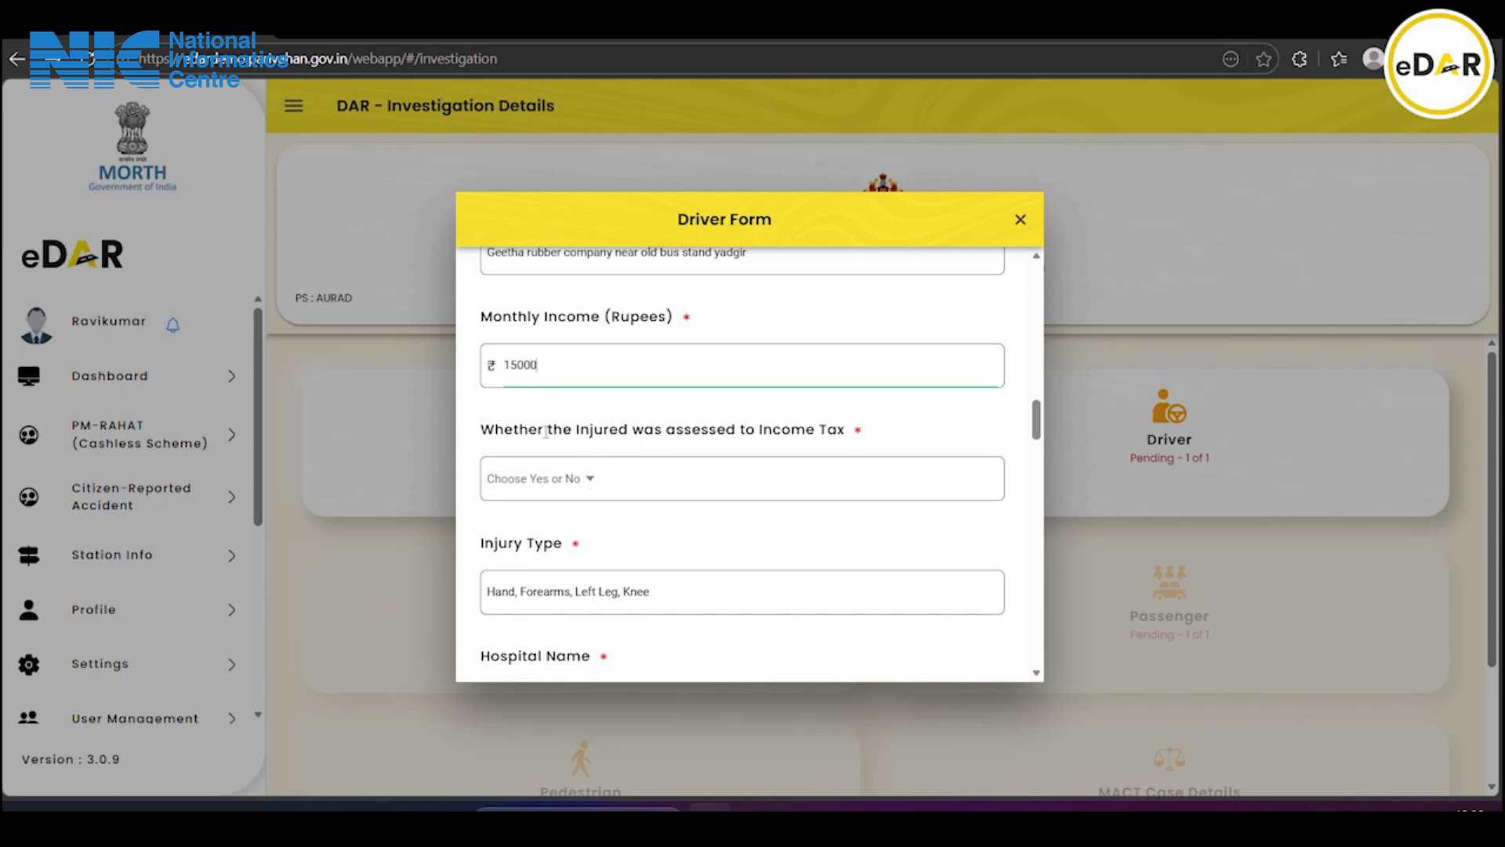
left_click(541, 492)
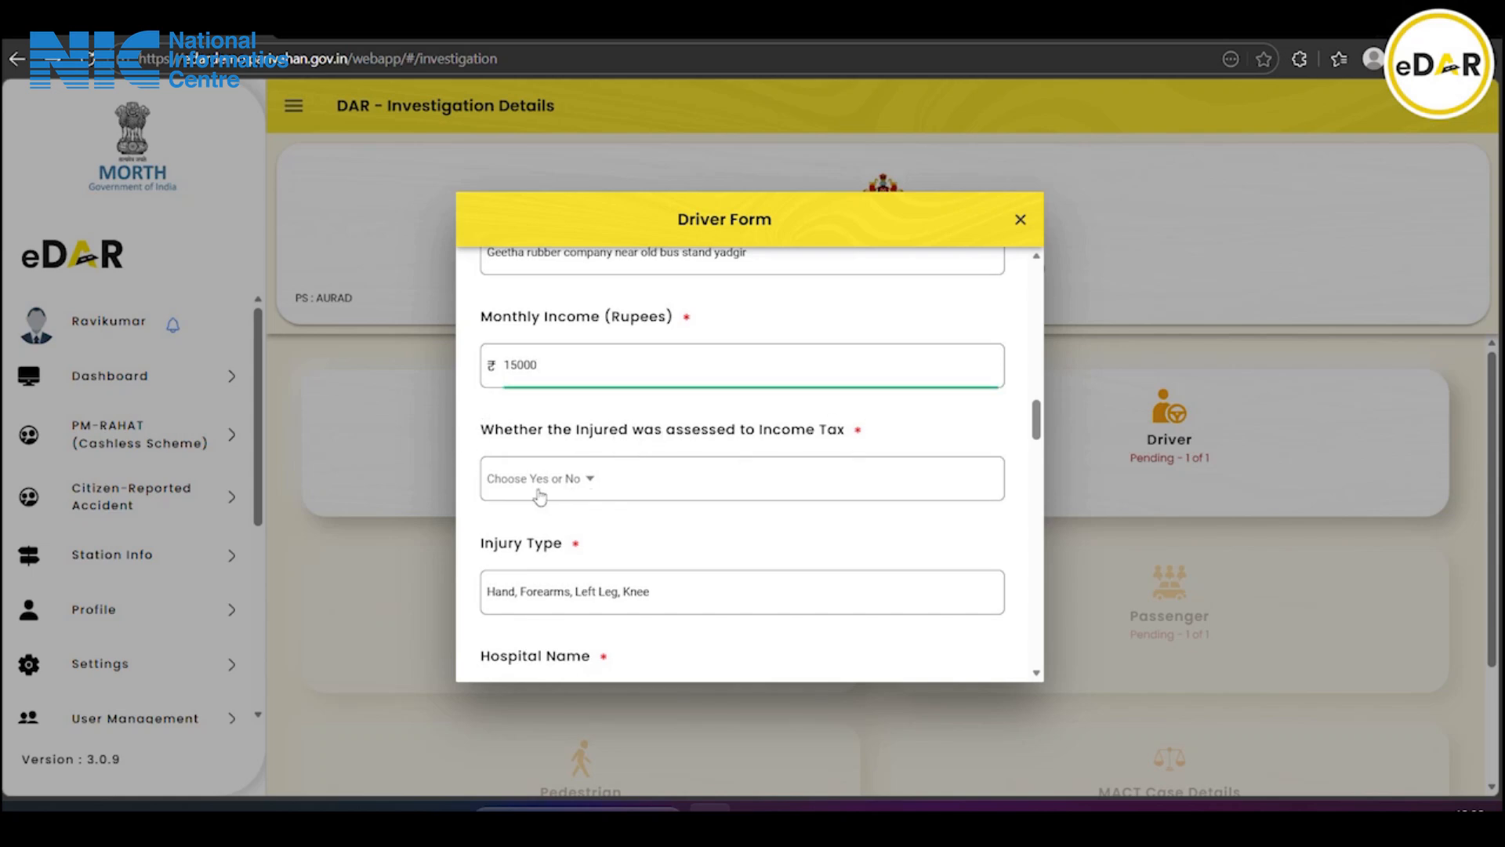
left_click(595, 465)
right_click(594, 466)
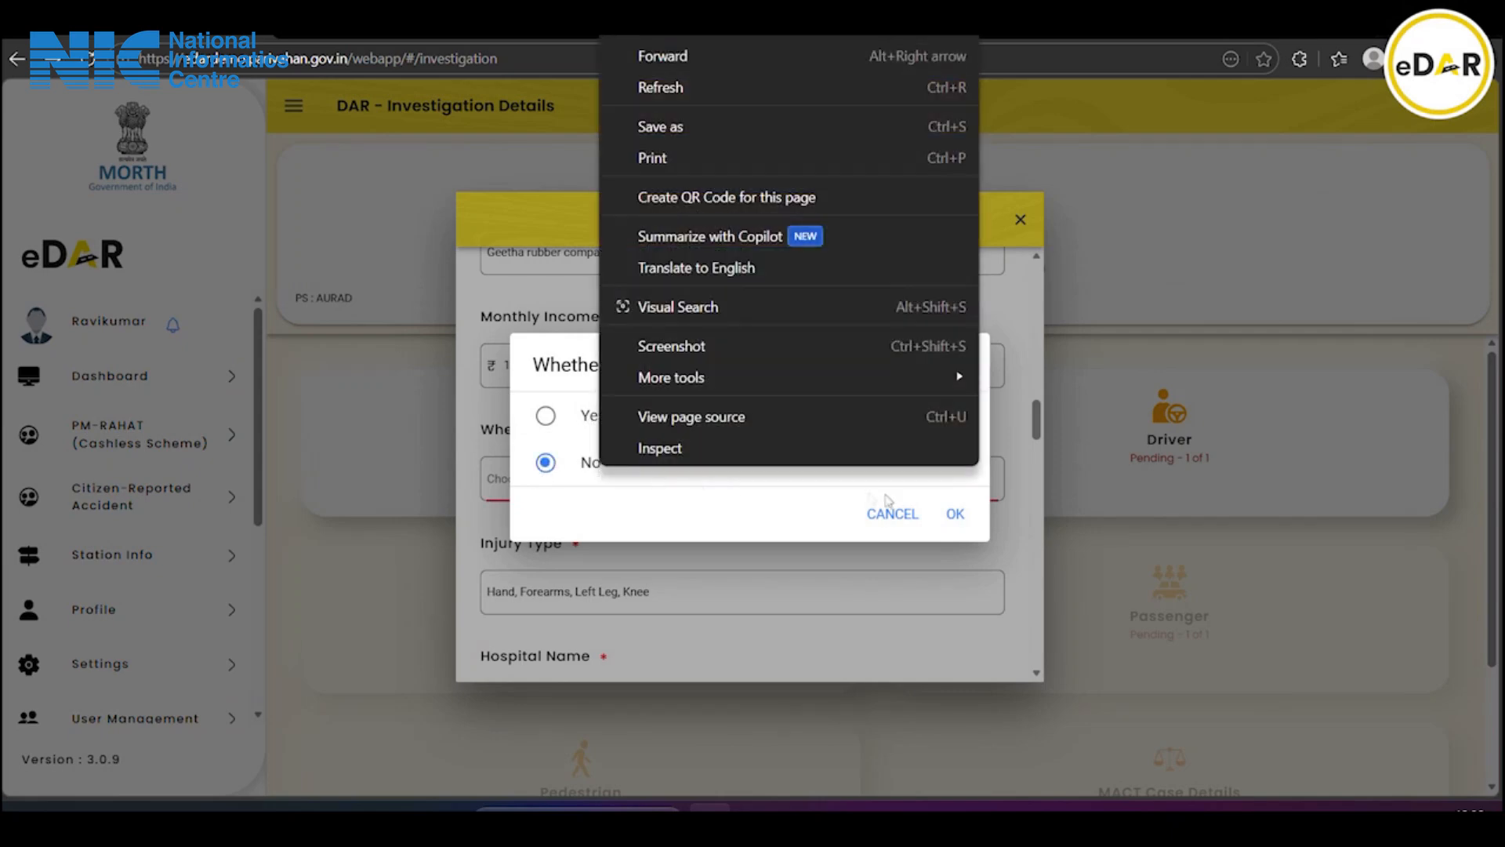
left_click(951, 515)
left_click(953, 515)
scroll(665, 522, "down", 3)
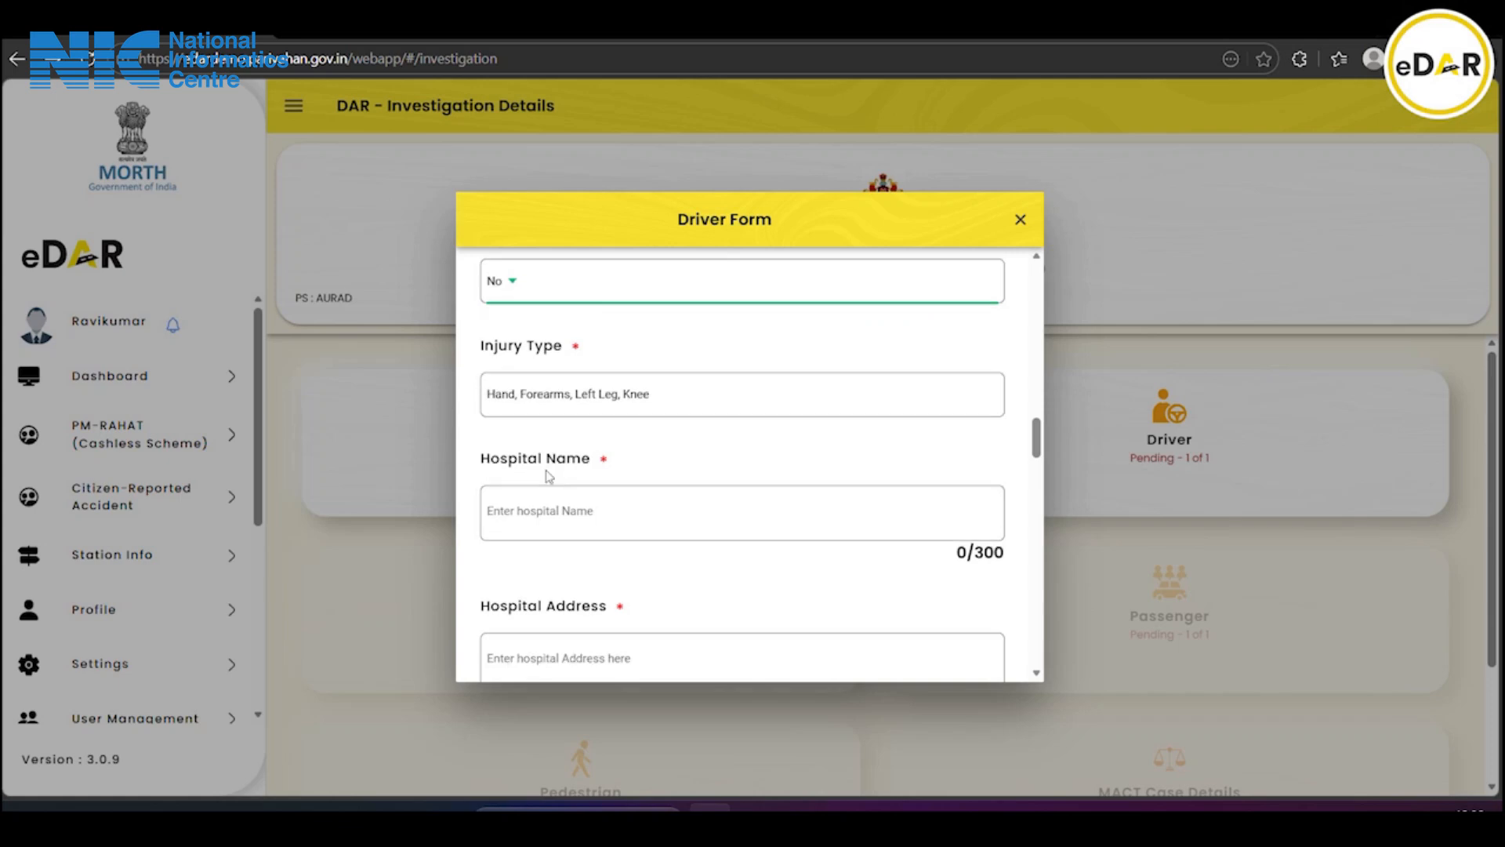
Enter the hospital as 'Geetha Hospital', address 'Near old Bus Stand'
scroll(546, 471, "down", 1)
left_click(540, 424)
type("G")
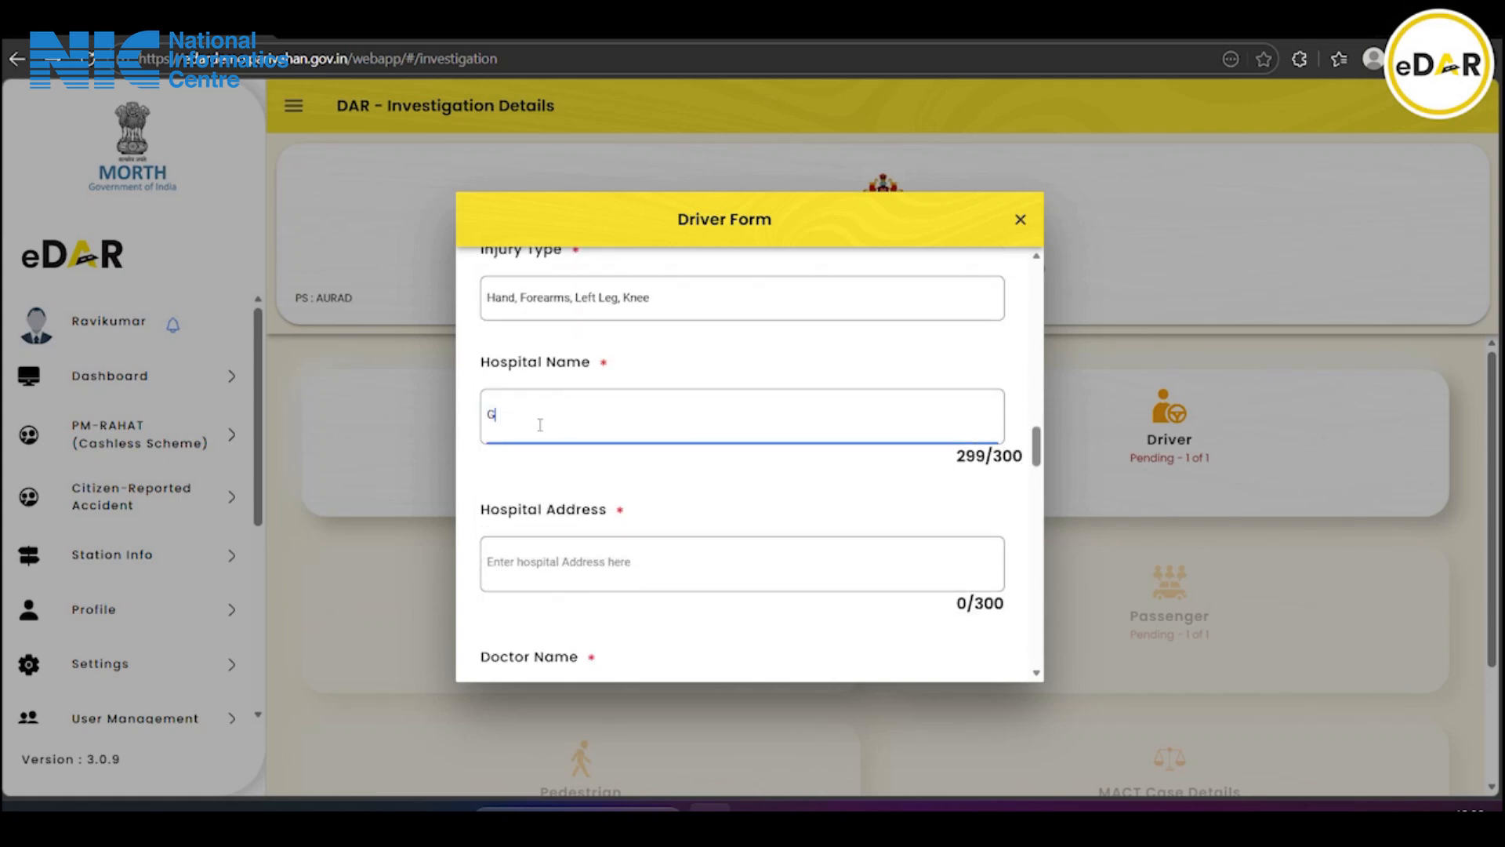
type("eetha Hospital")
scroll(540, 424, "down", 1)
left_click(569, 473)
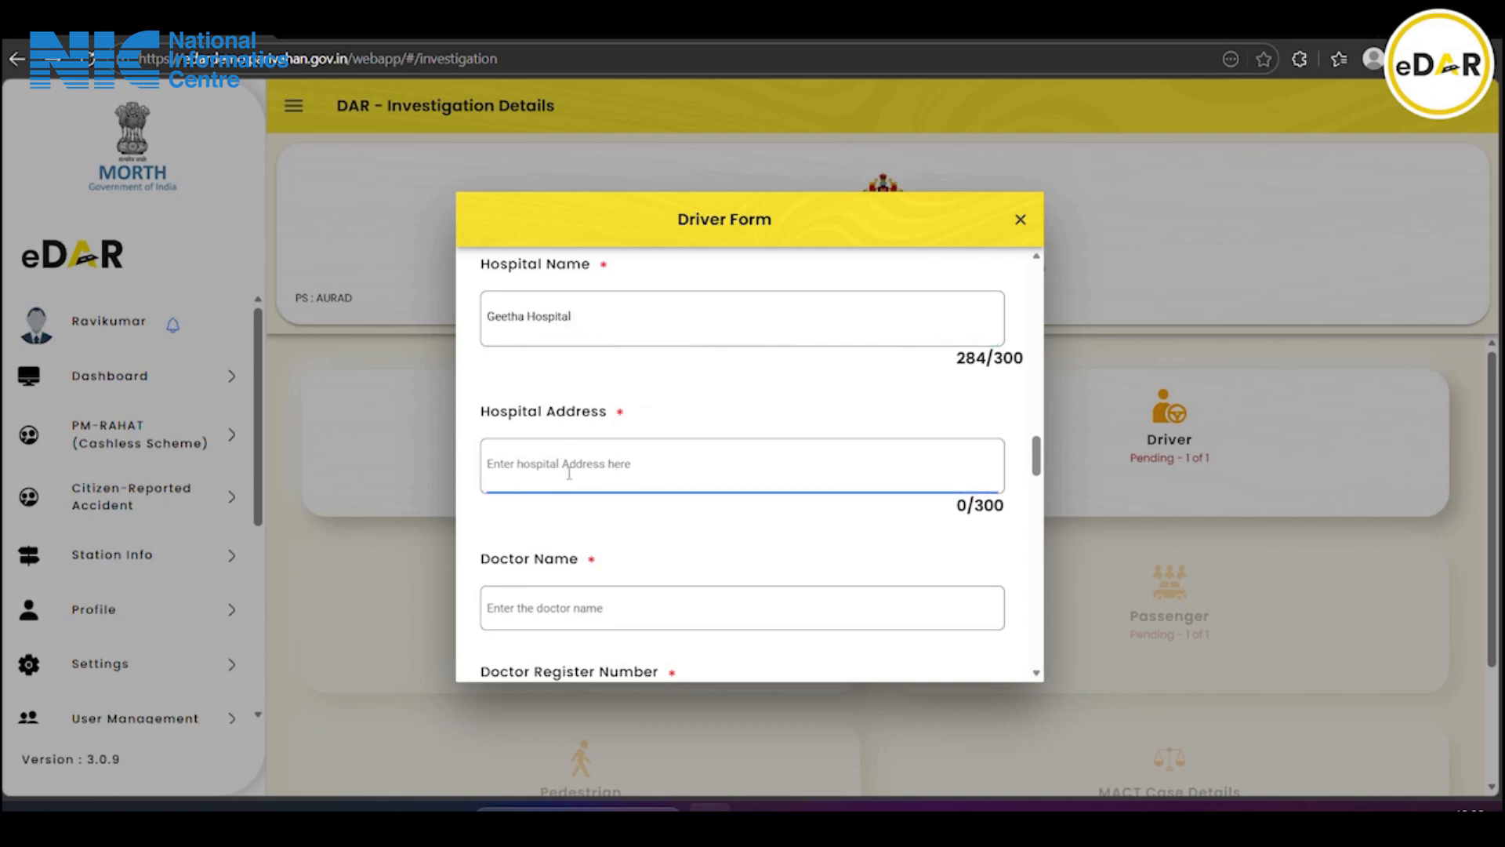
type("Near ")
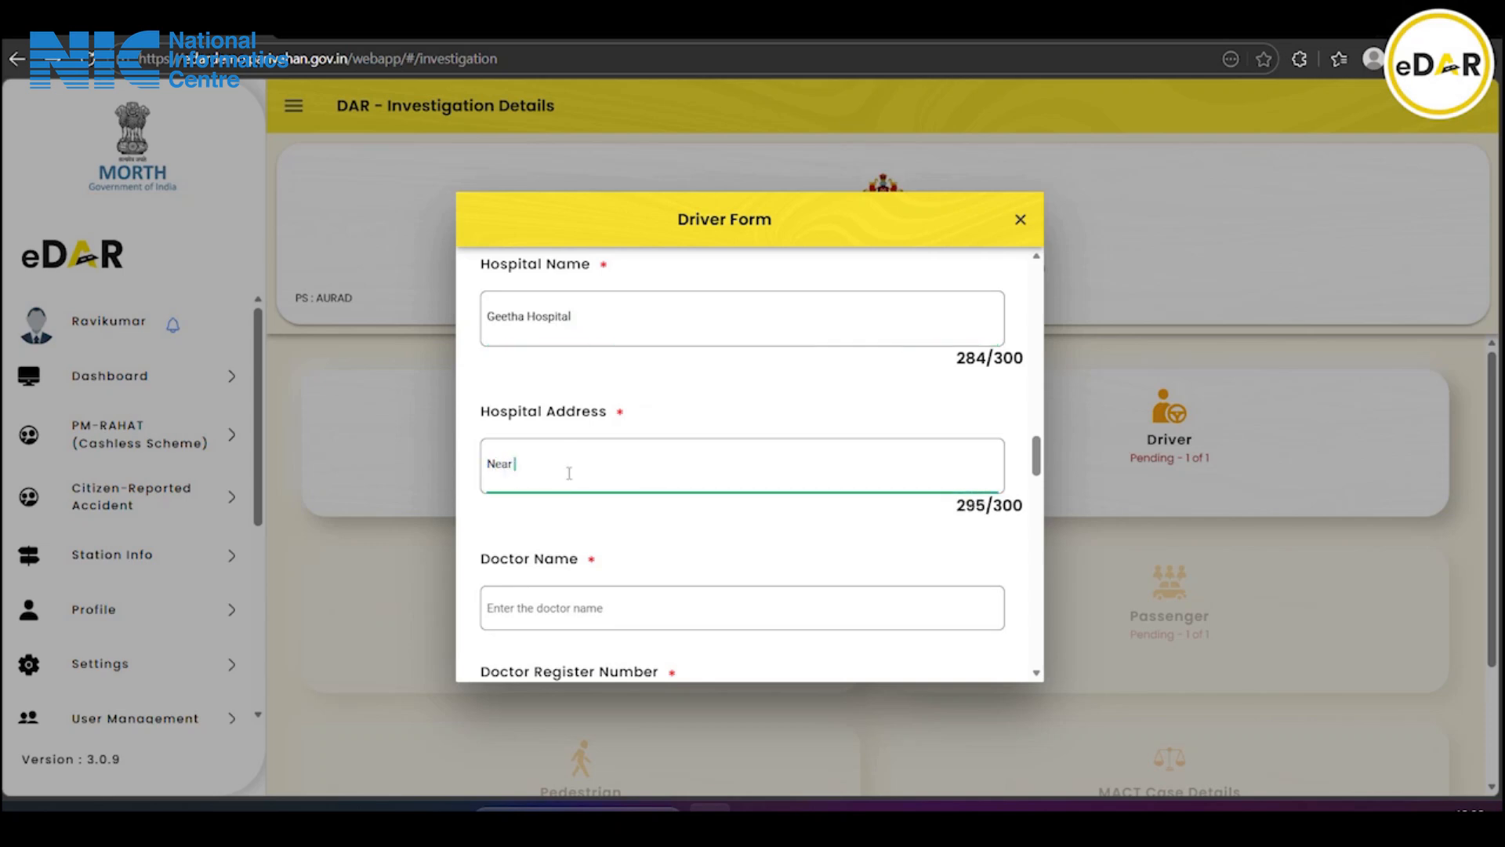
type("old Bus Stand")
Fill in the doctor's name and doctor register number 2067
scroll(569, 473, "down", 4)
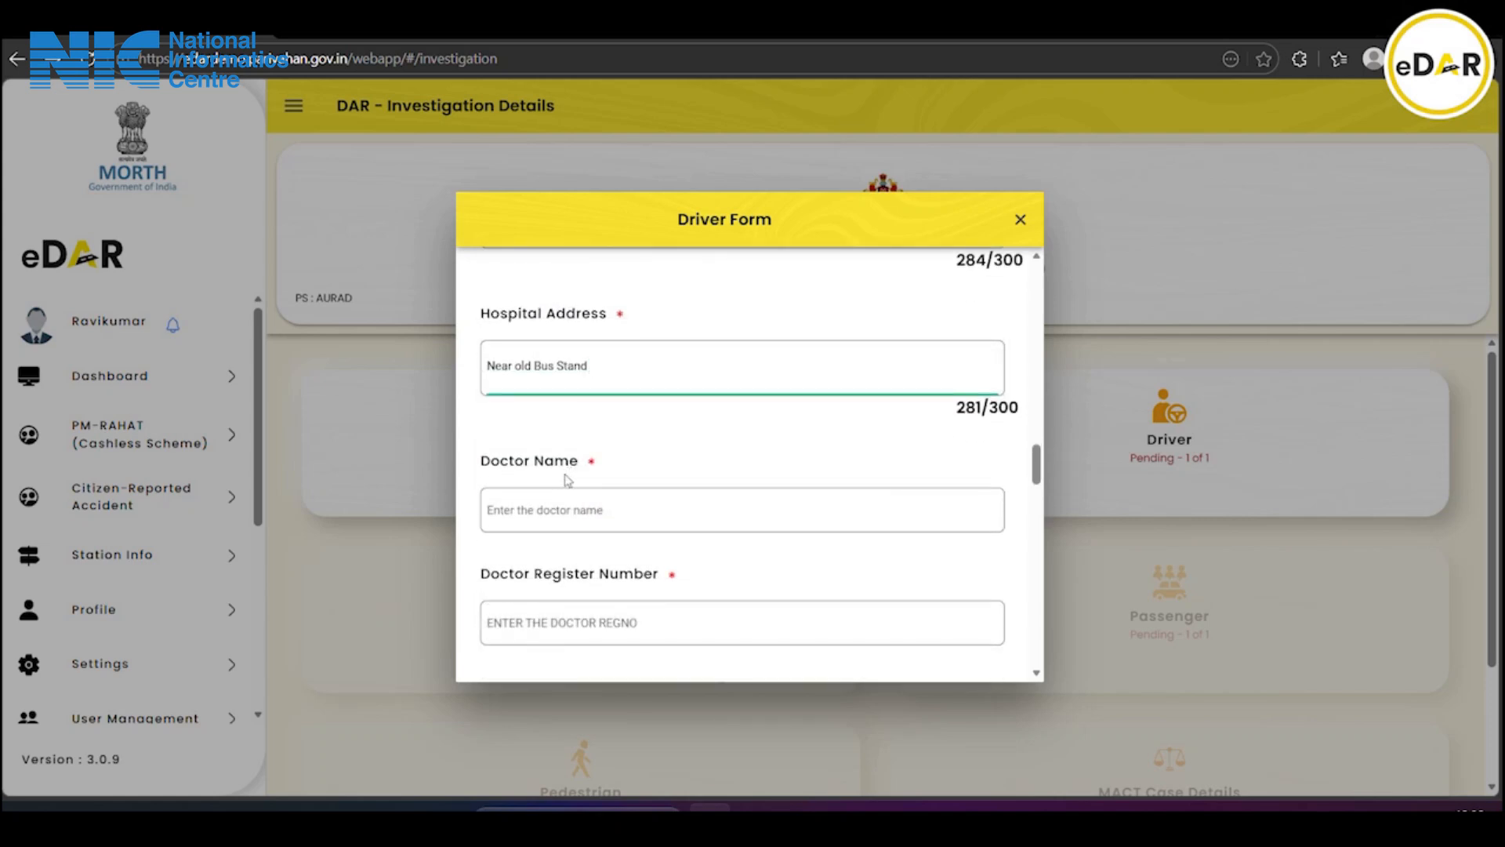
left_click(568, 309)
type("Dr Geetha")
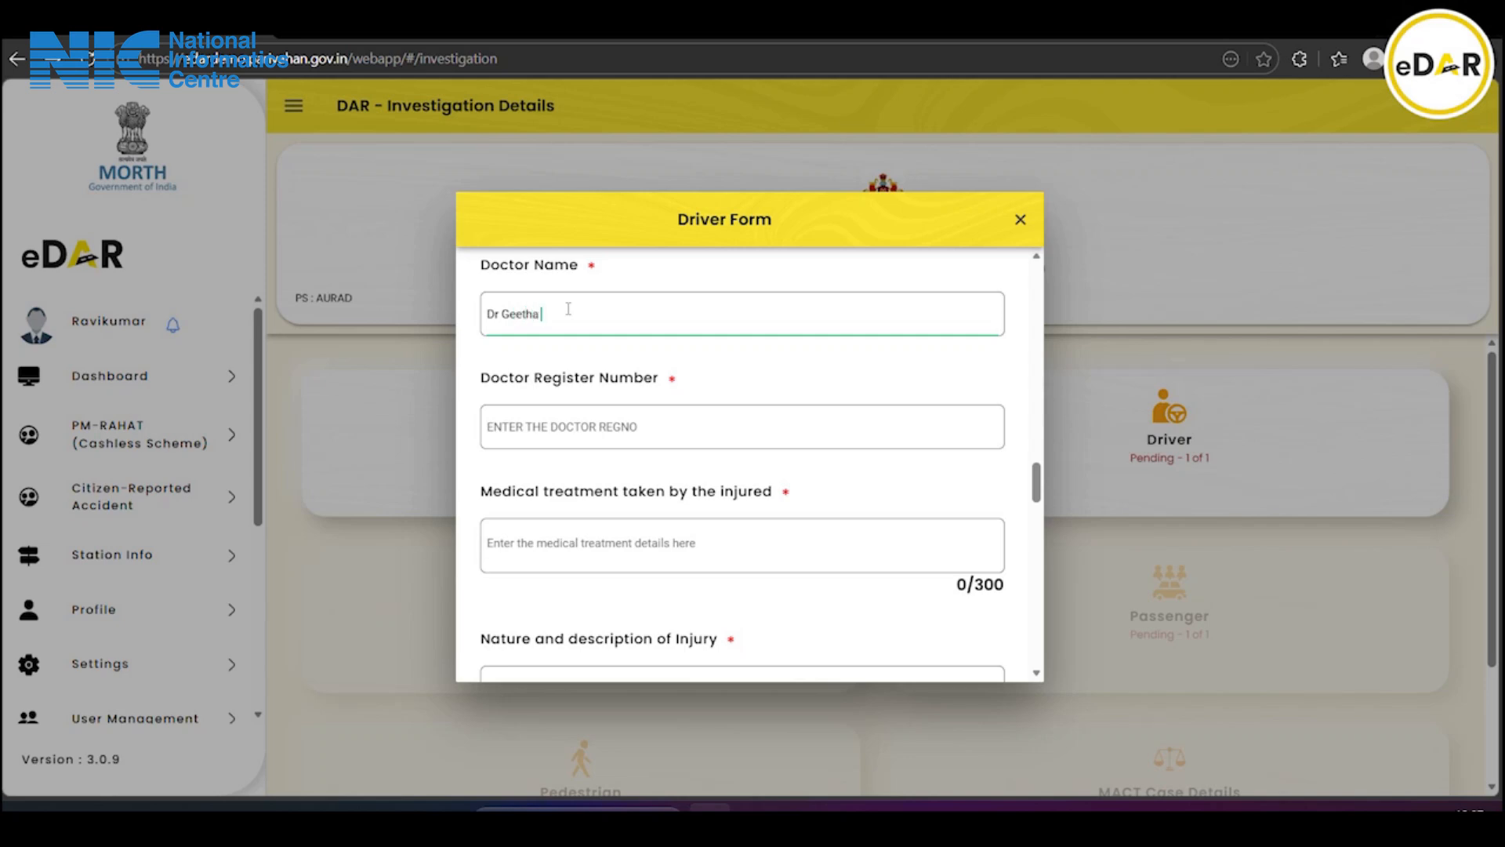
scroll(568, 309, "down", 1)
left_click(567, 333)
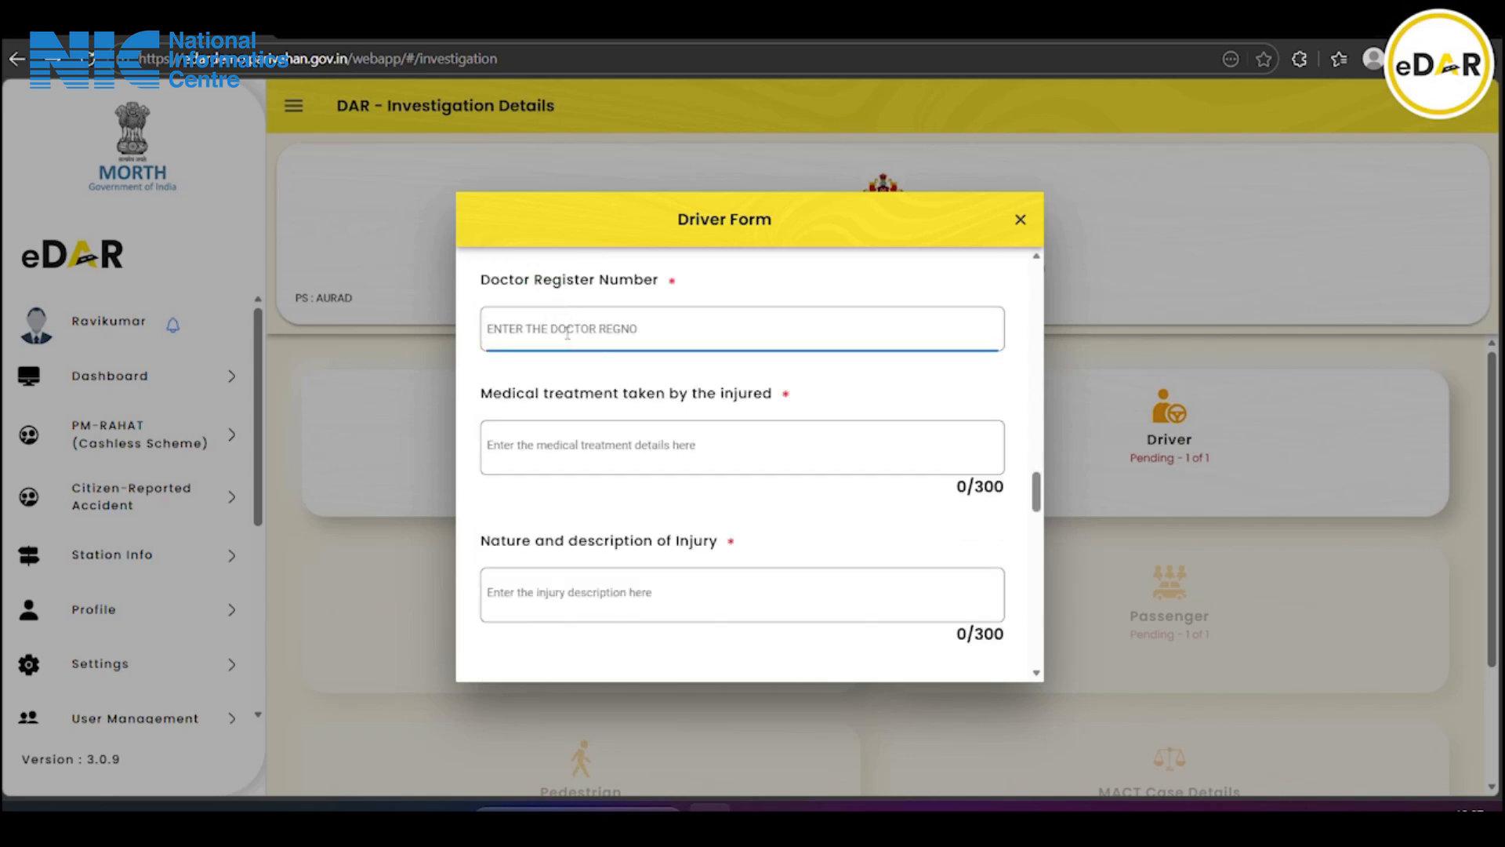
type("206")
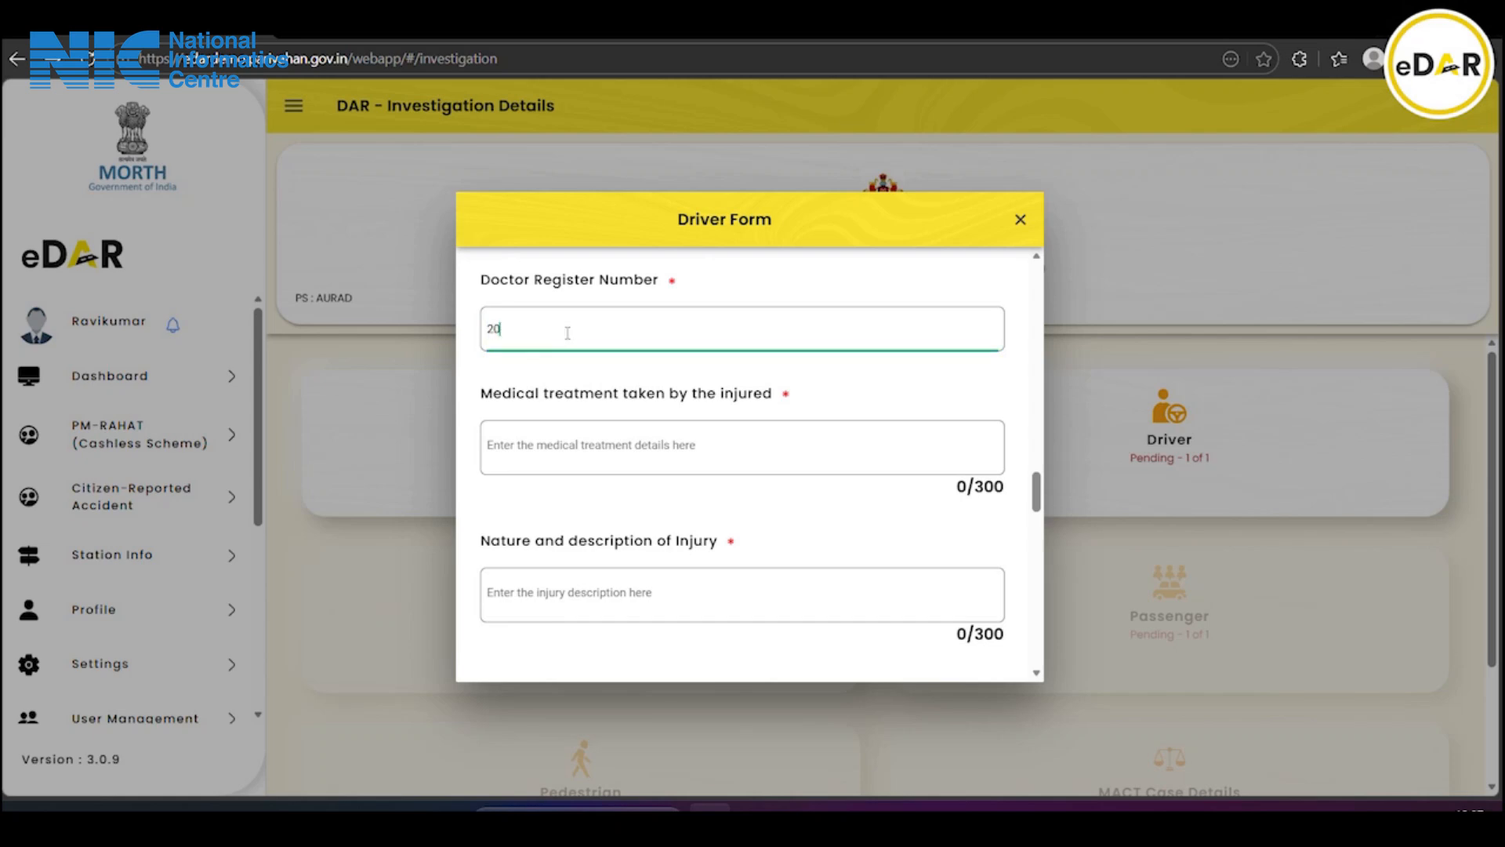
type("7")
scroll(567, 333, "down", 1)
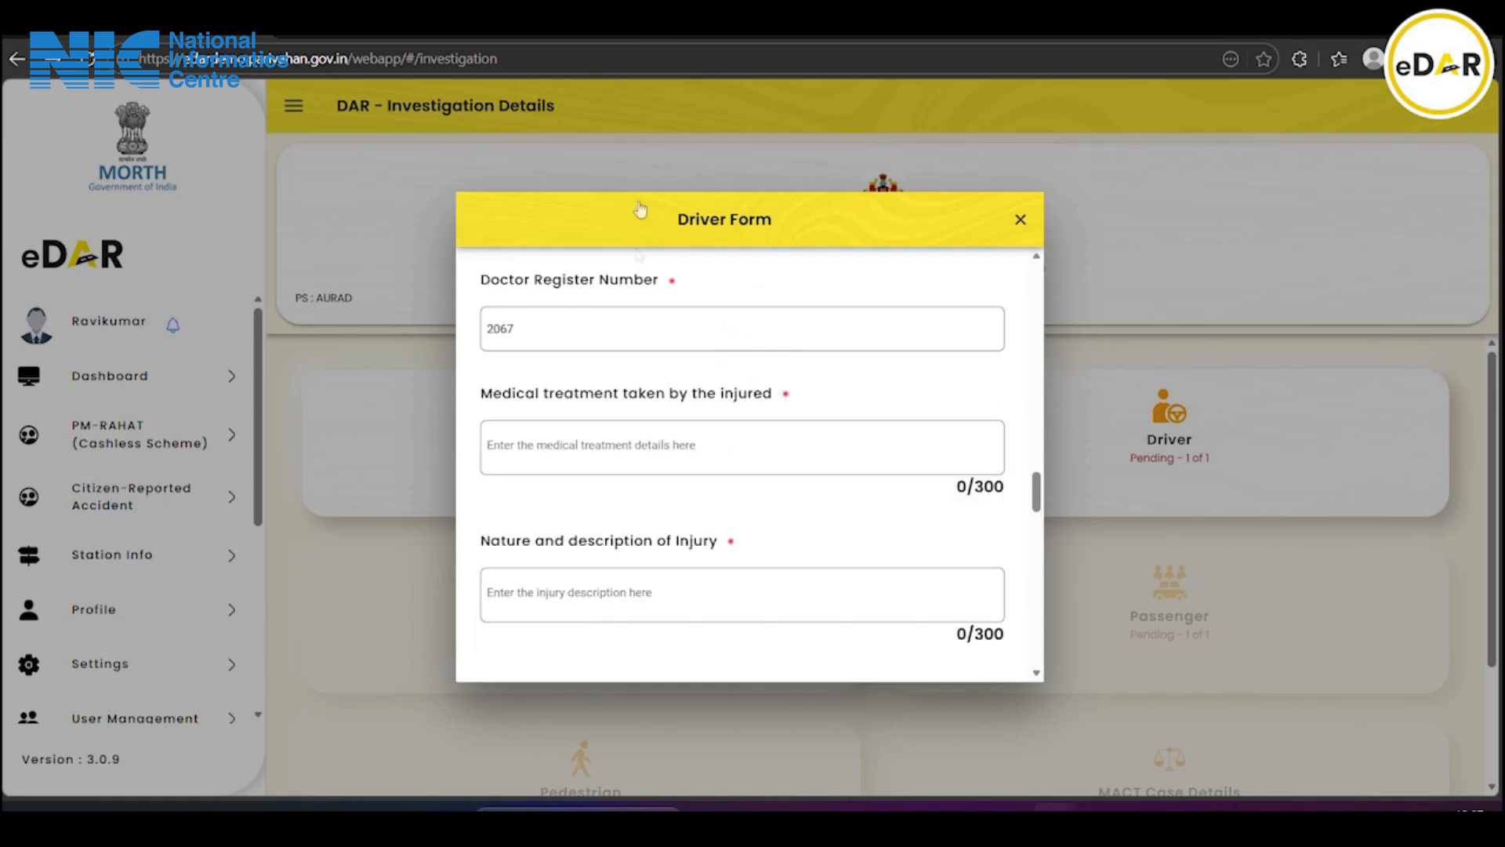
left_click(546, 447)
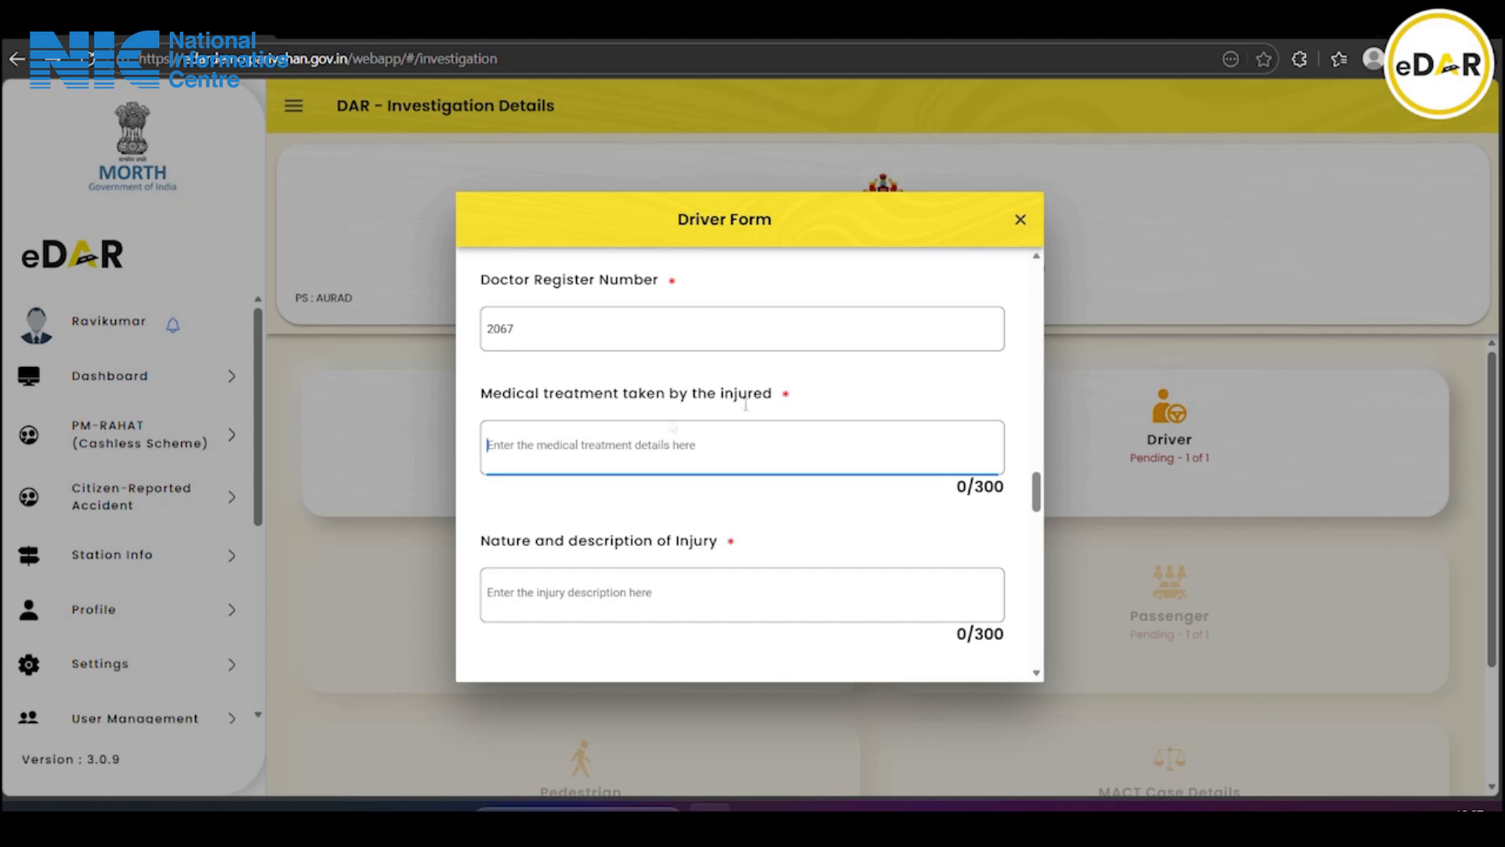
Paste the prepared medical treatment paragraph into the Medical treatment field
type("After the accident, the injured was immediately taken to (name of hospital/clinic) for medical treatment. The injured was examined by the attending doctors and was found to have sustained grievous/simple injuries in the accident.The injured was admitted to the hospital on (date) and remained under m")
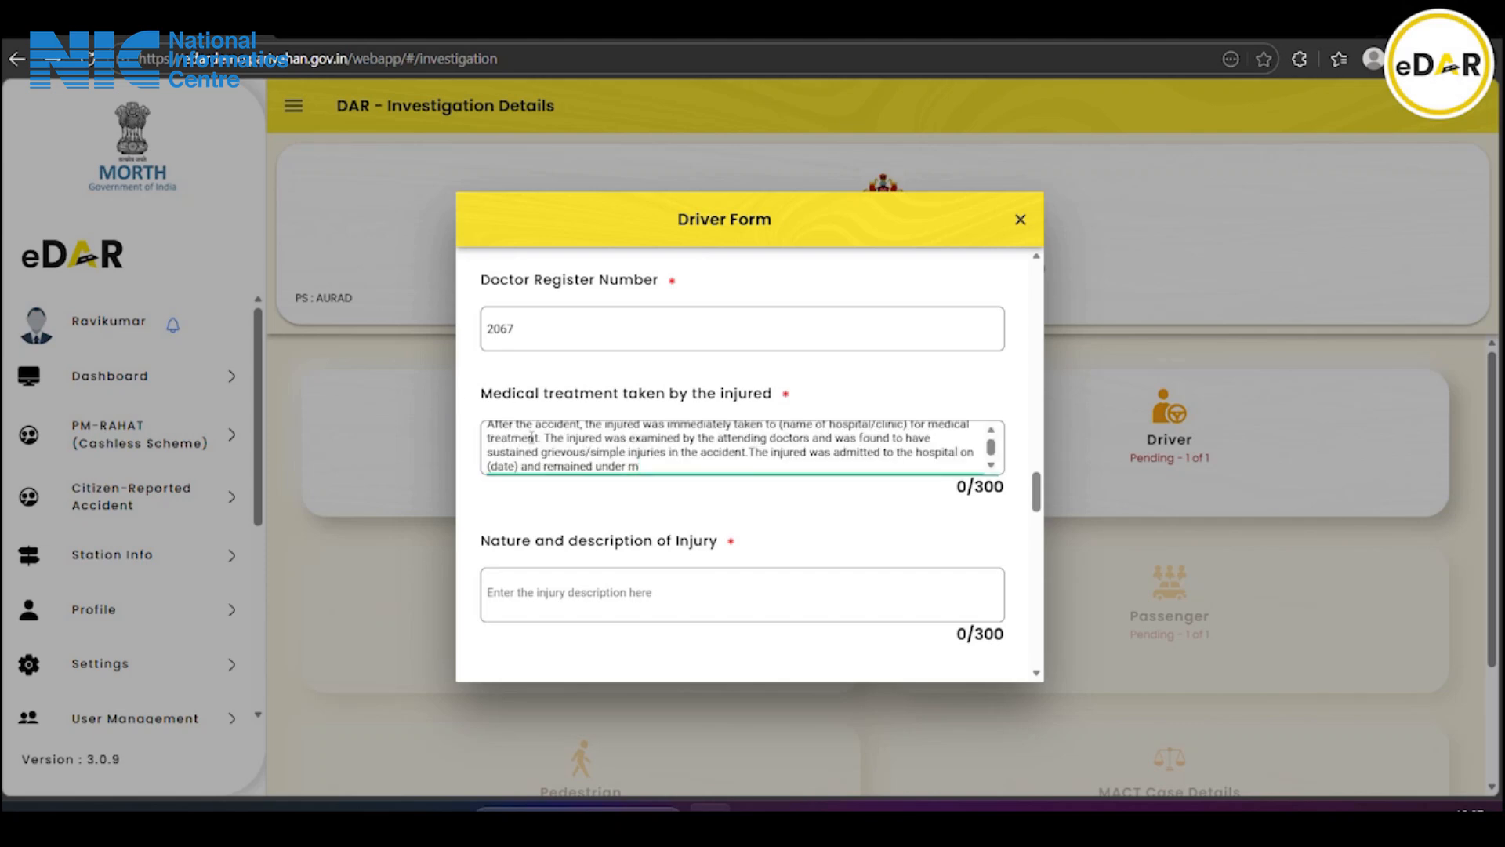
scroll(532, 438, "up", 1)
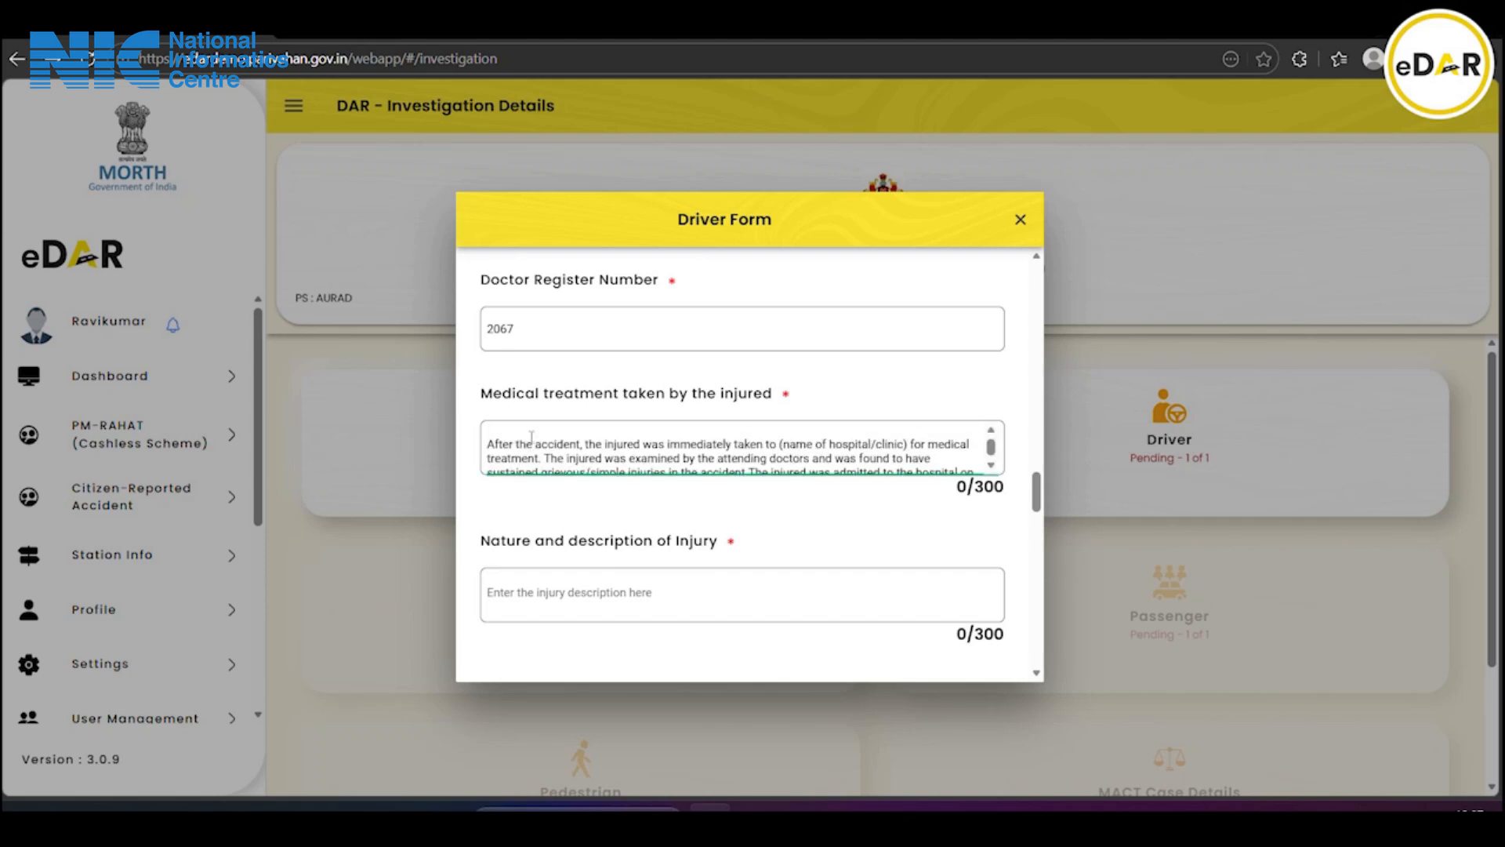
scroll(532, 438, "down", 1)
scroll(532, 437, "up", 2)
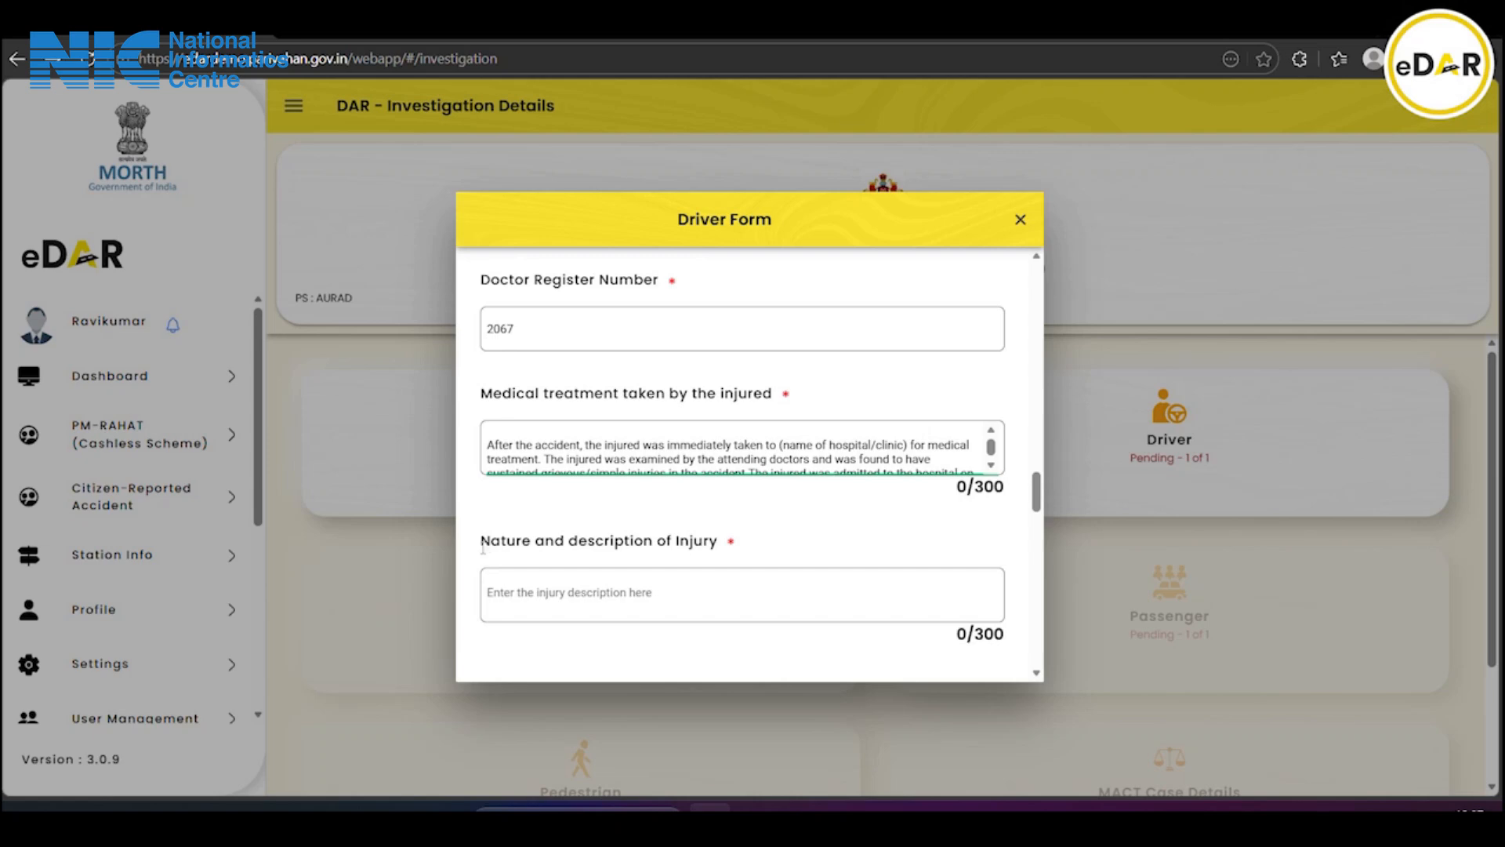
scroll(515, 535, "down", 1)
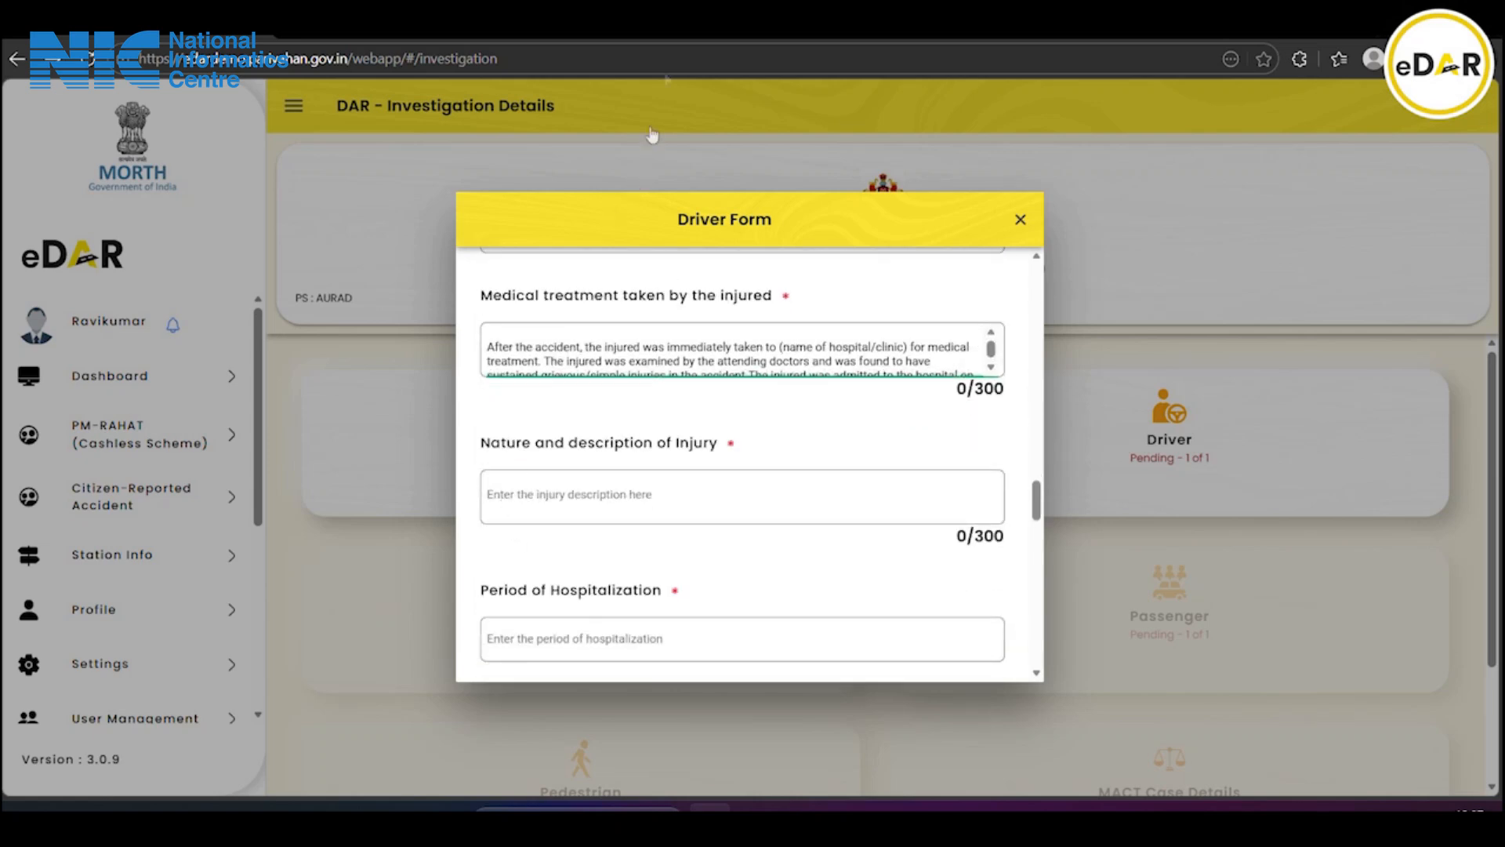
Paste the injury description and set the hospitalization period to '15 days'
left_click(527, 484)
type("As per the police report, the injured person sustained grievous injuries in the accident, including fractures and severe bodily injuries, and was immediately shifted to the hospital for emergency medical treatment.")
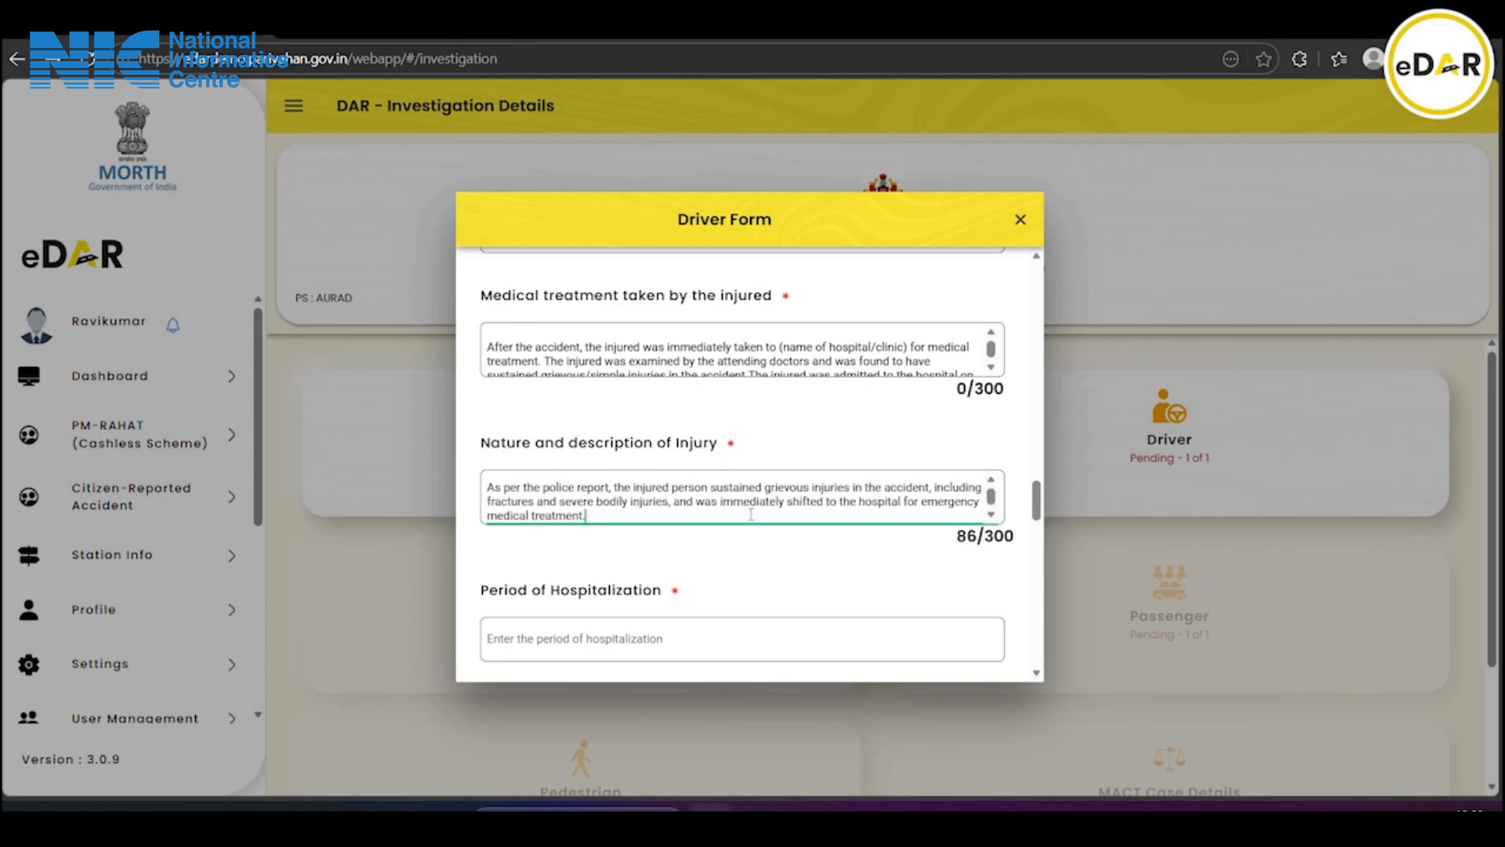
scroll(751, 515, "down", 1)
left_click(638, 641)
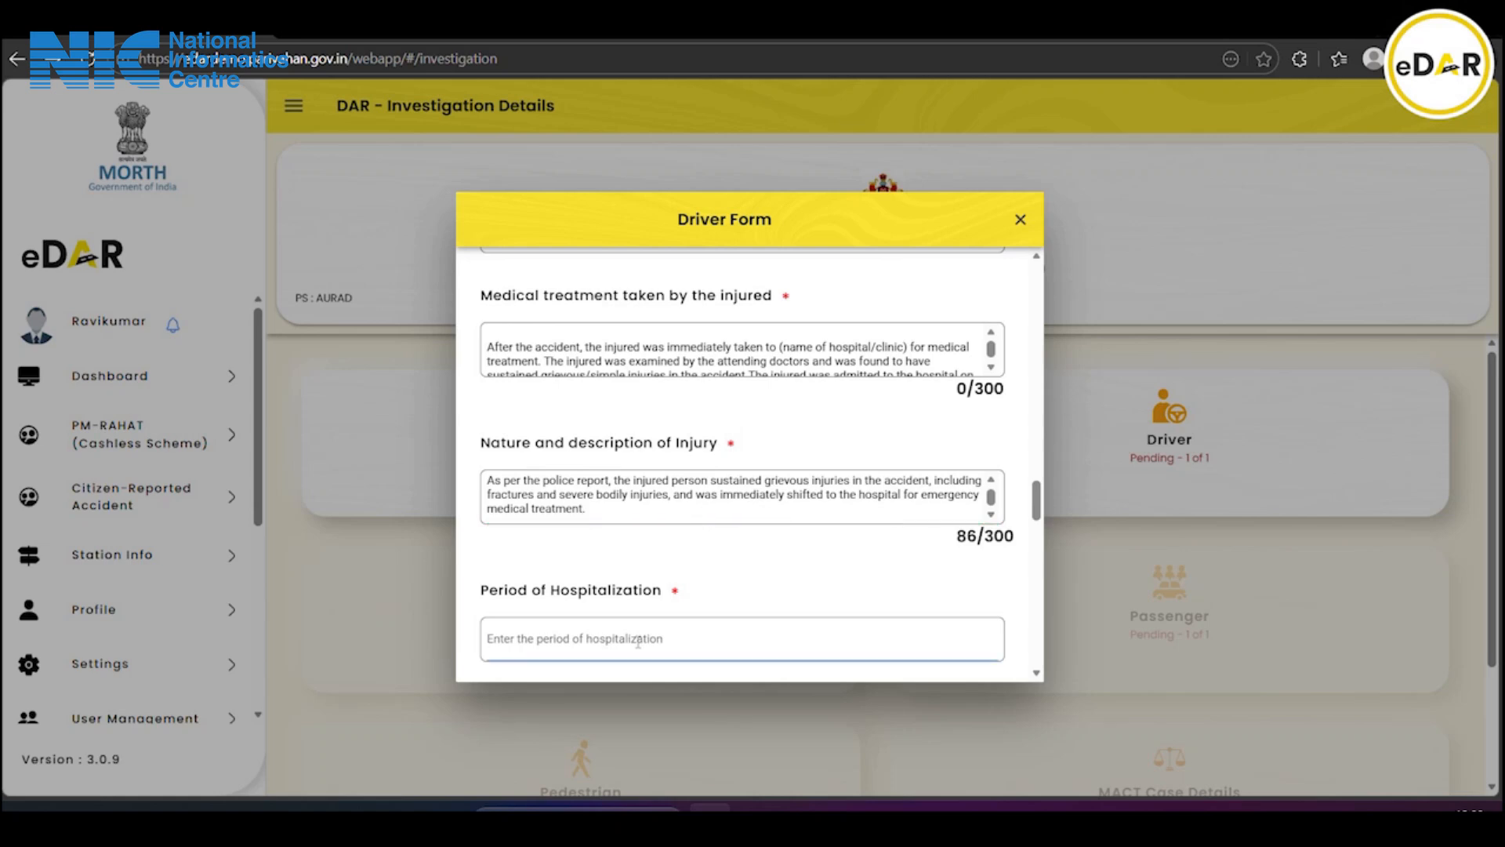
type("15")
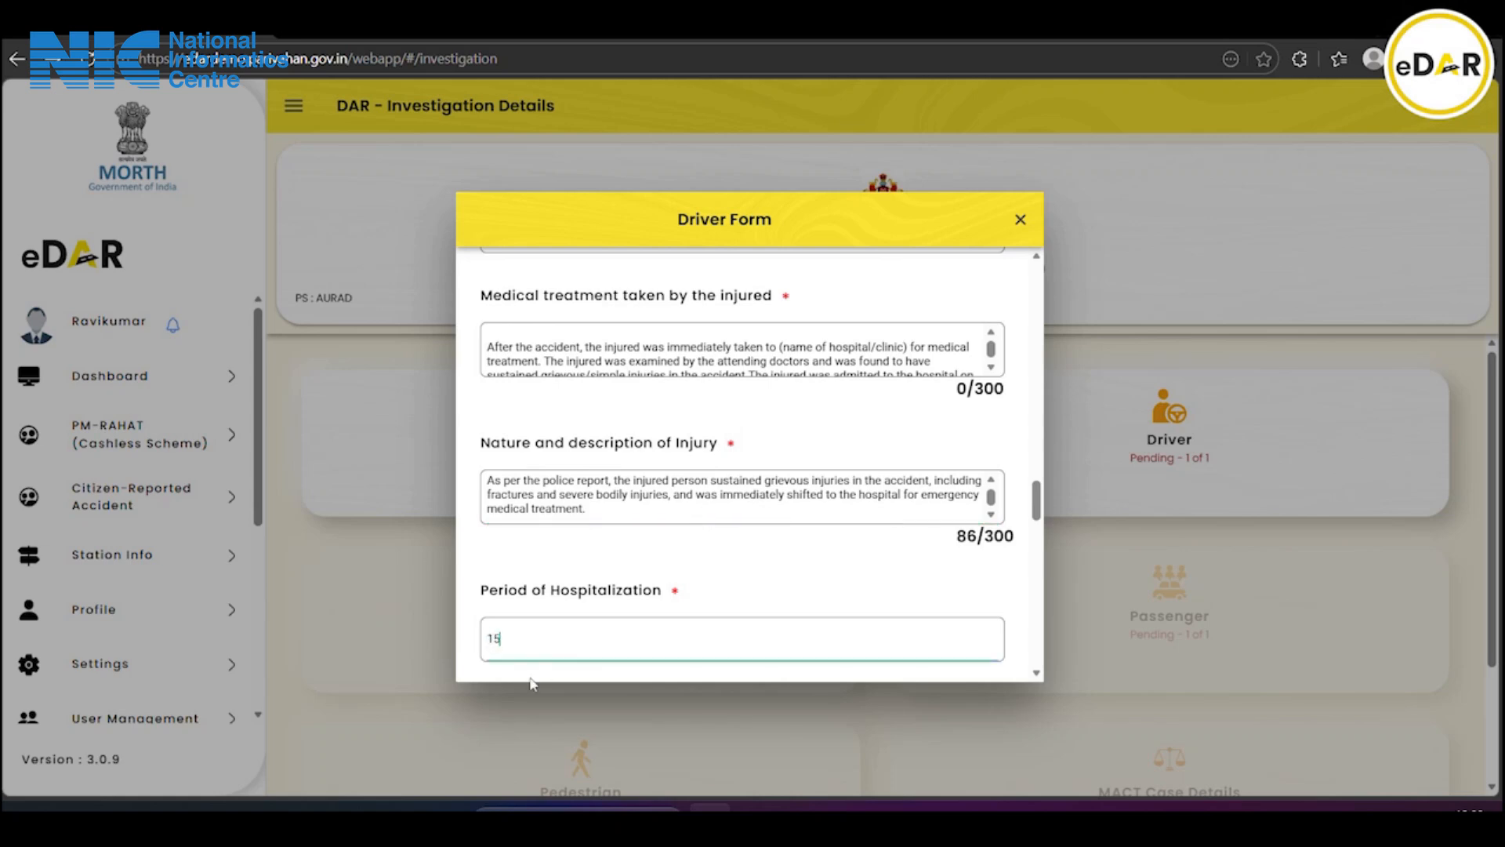
type(" days")
scroll(667, 519, "down", 3)
Answer No for surgery undergone and No for permanent disability
scroll(667, 519, "down", 2)
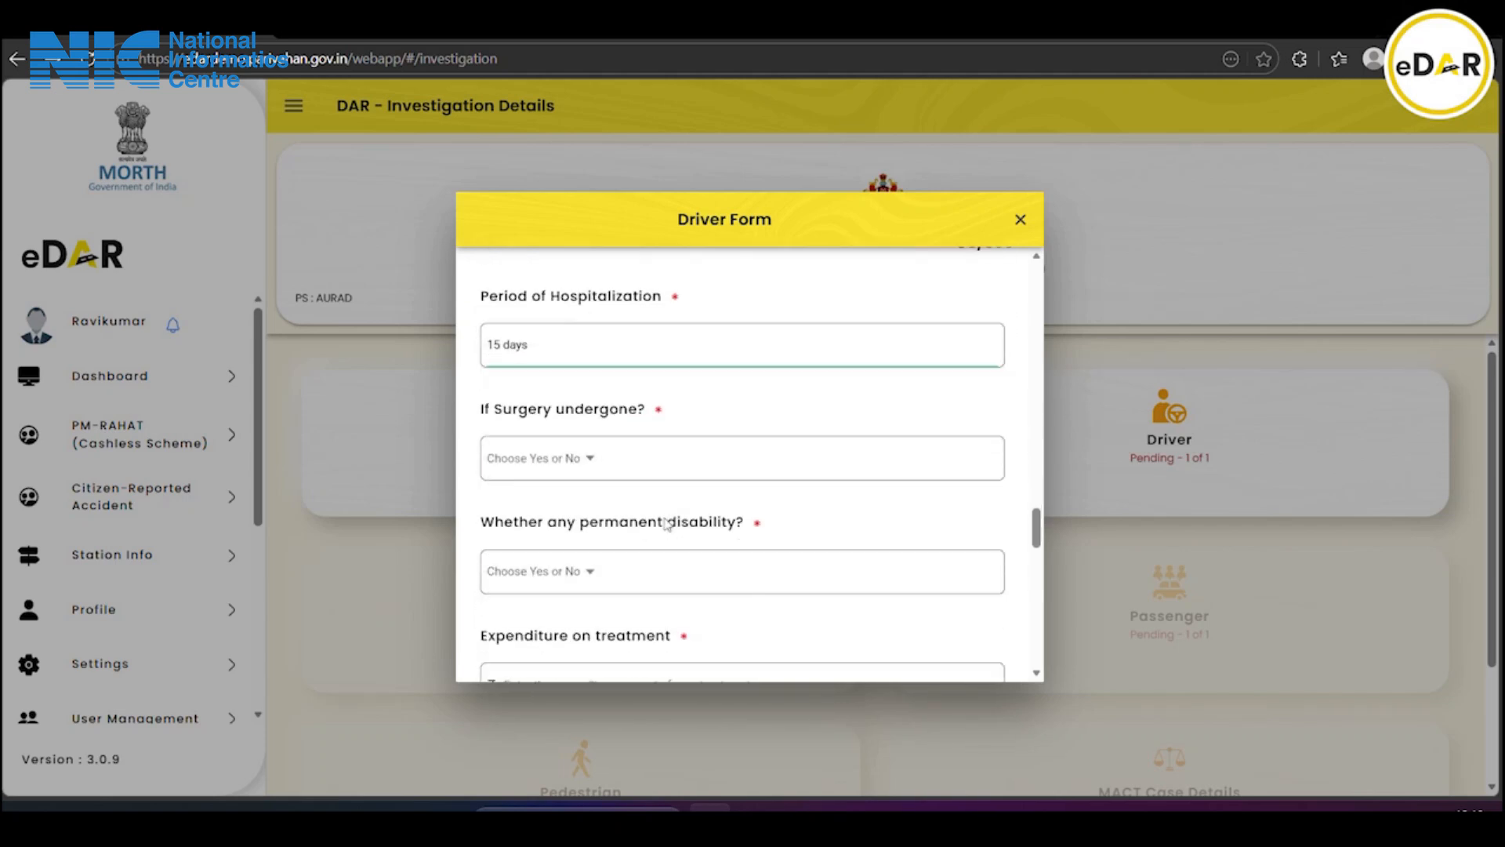
left_click(535, 459)
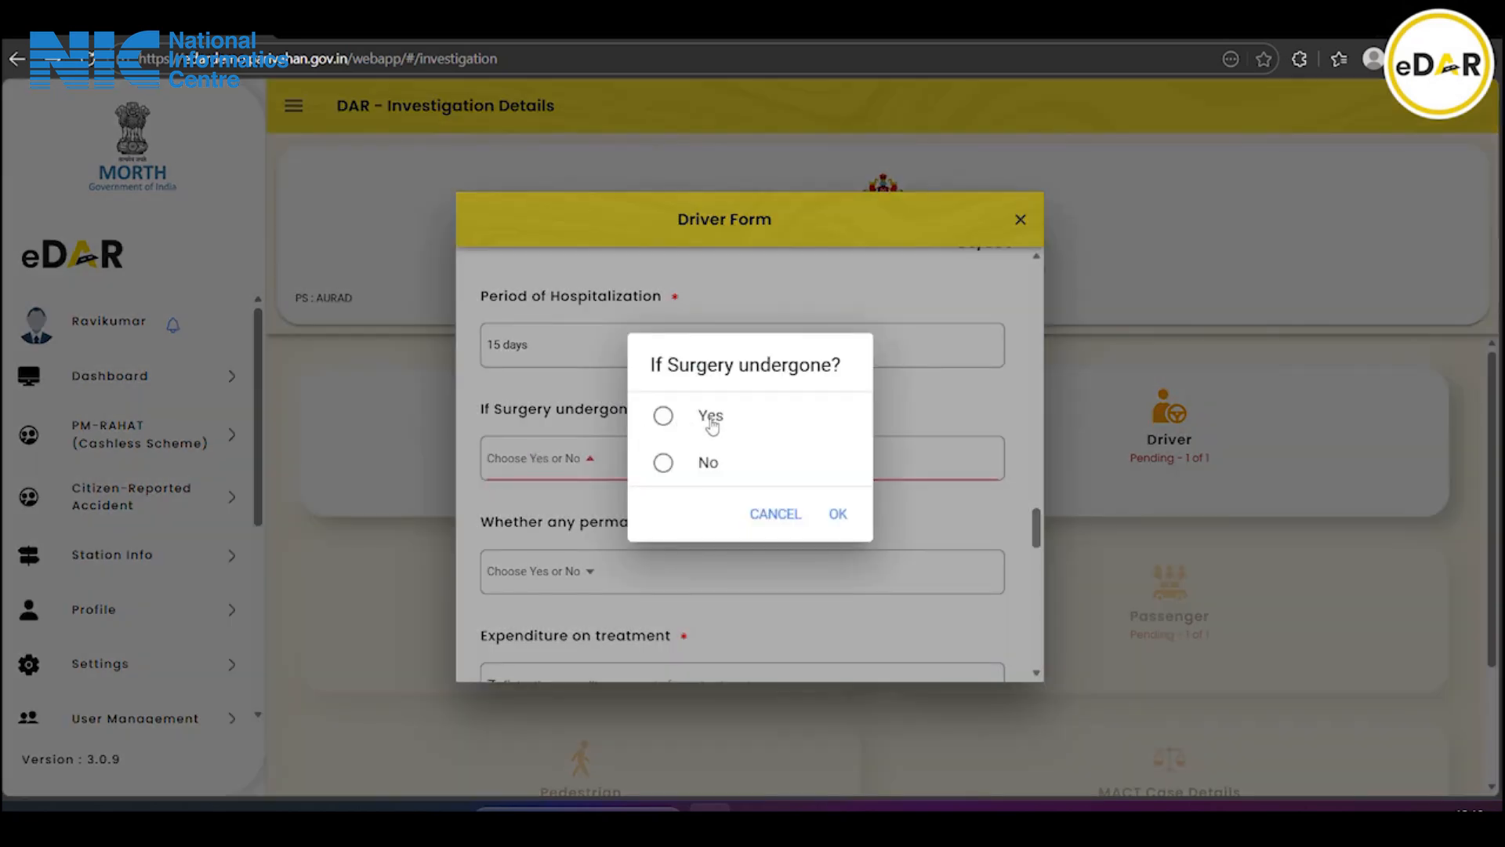
left_click(709, 462)
left_click(835, 514)
scroll(816, 505, "down", 2)
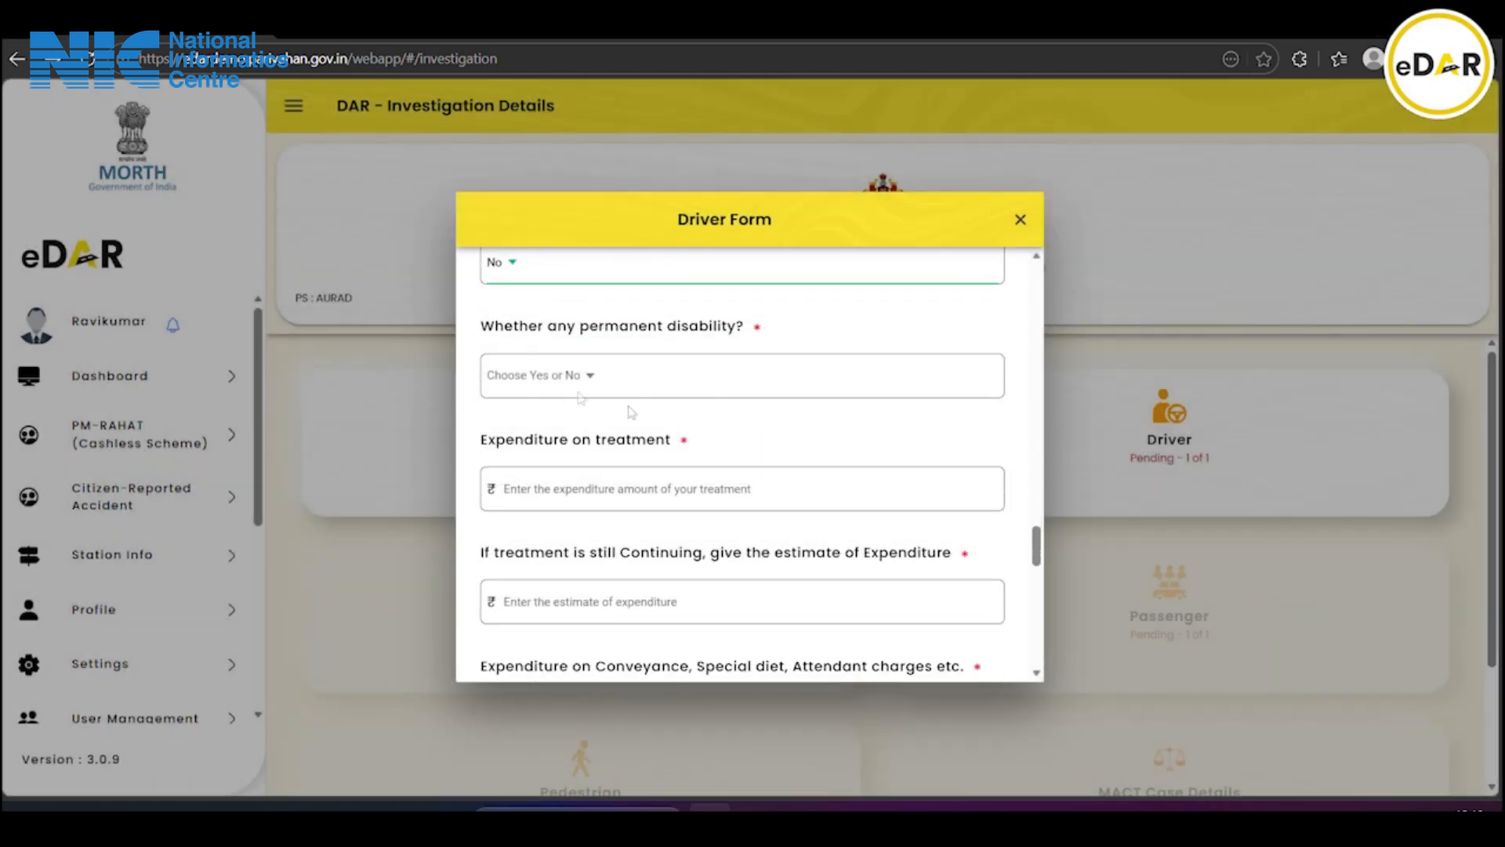
left_click(588, 379)
left_click(671, 465)
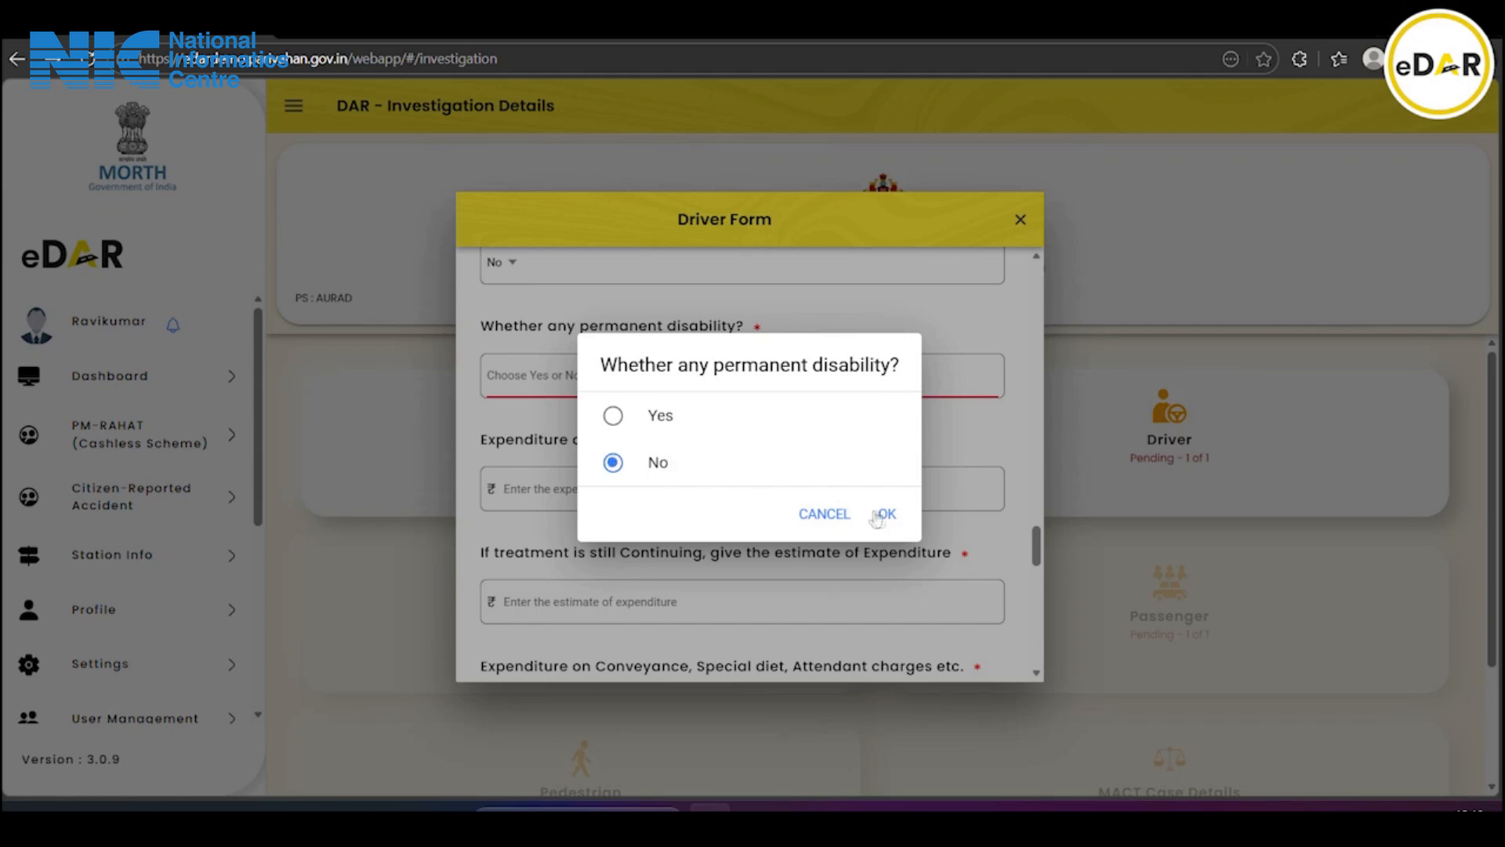
left_click(885, 514)
scroll(682, 470, "down", 2)
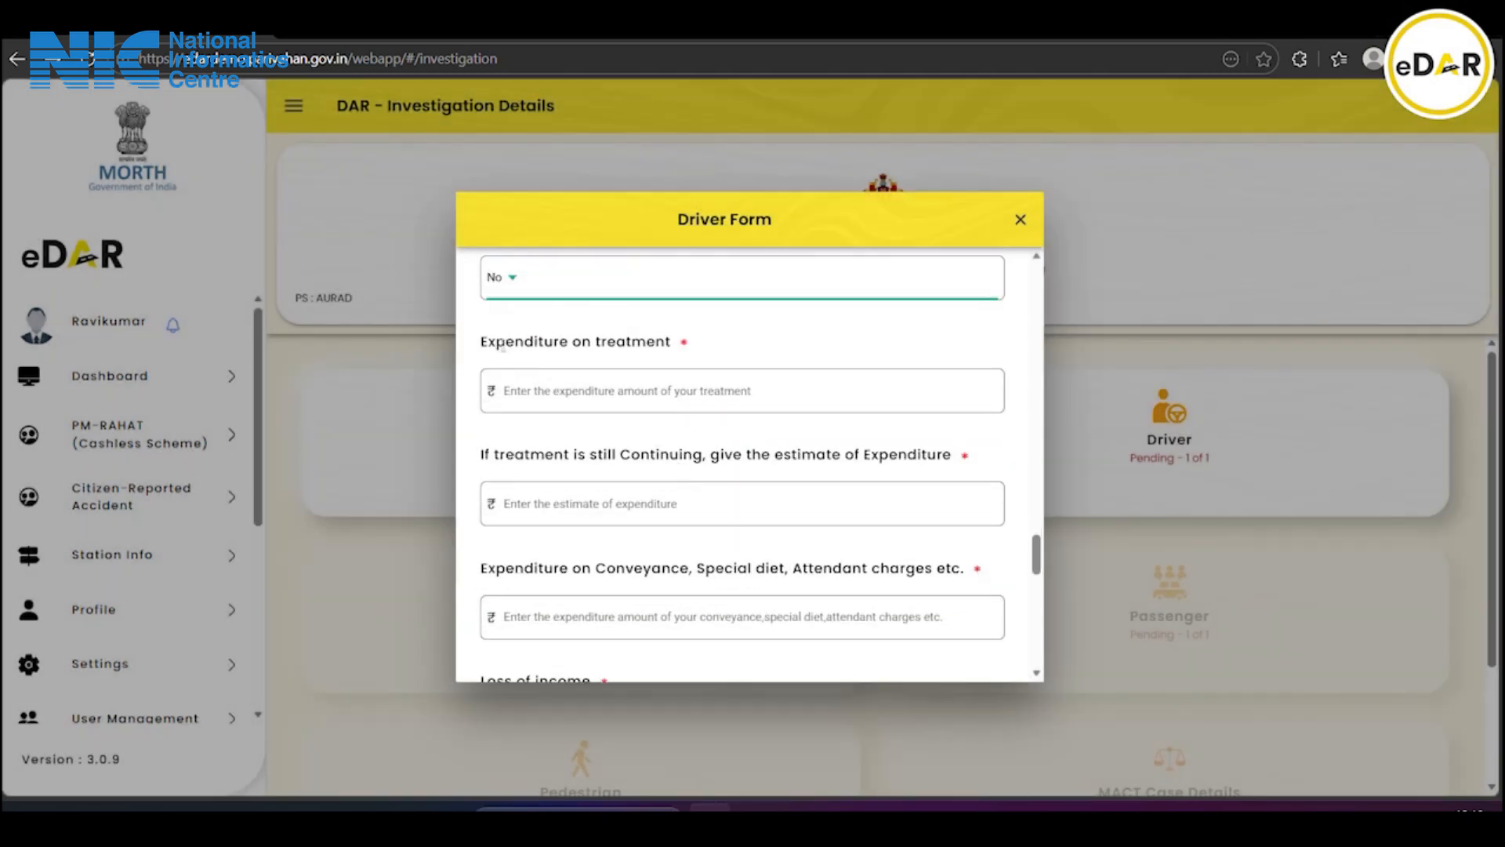
Enter treatment expenditure 5000, continuing treatment 5000, and conveyance/diet/attendant charges 1500
left_click(609, 397)
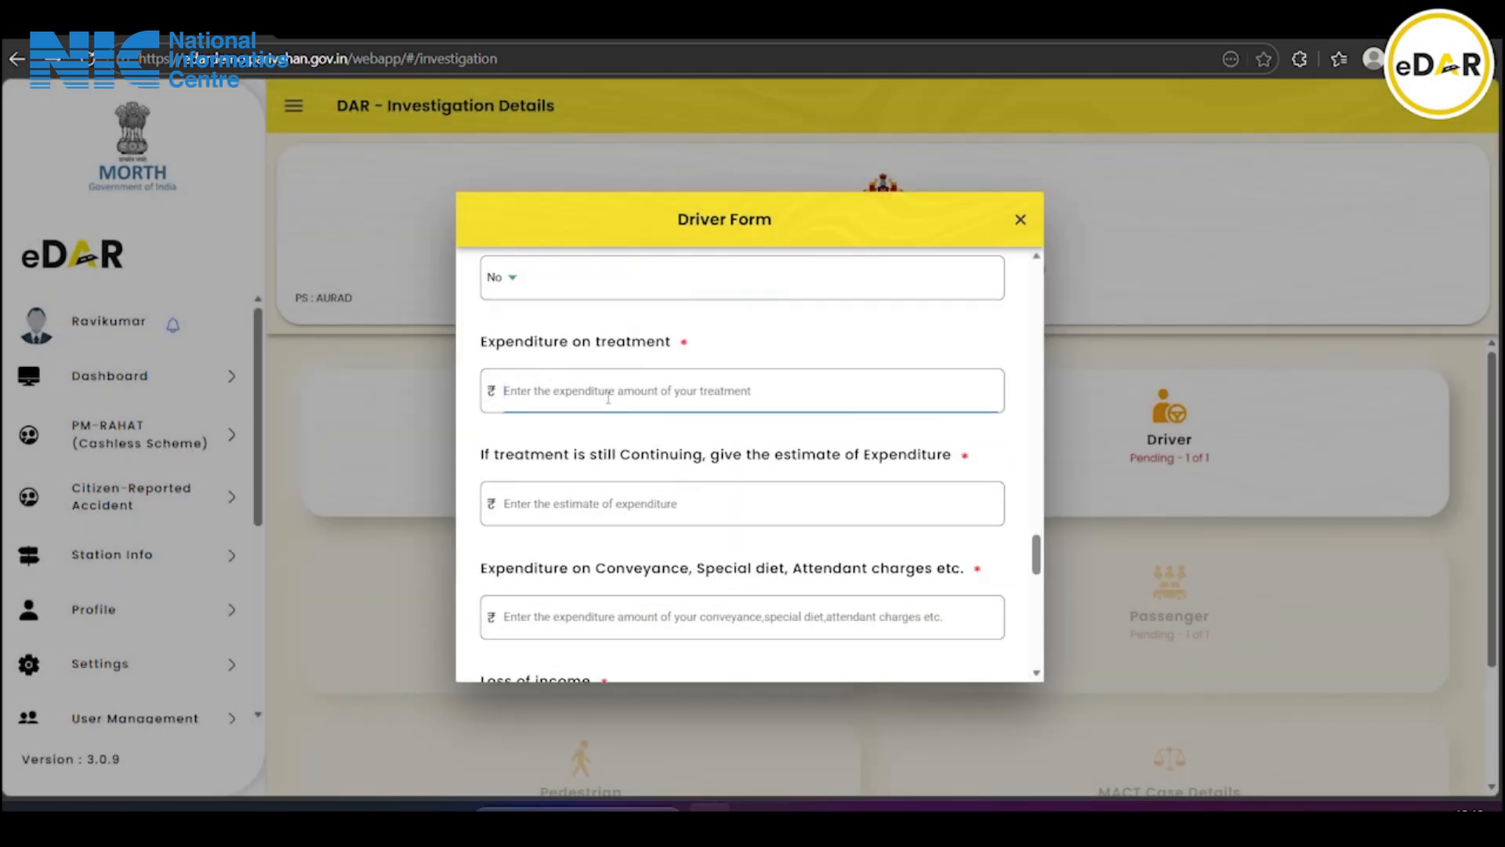
type("50000")
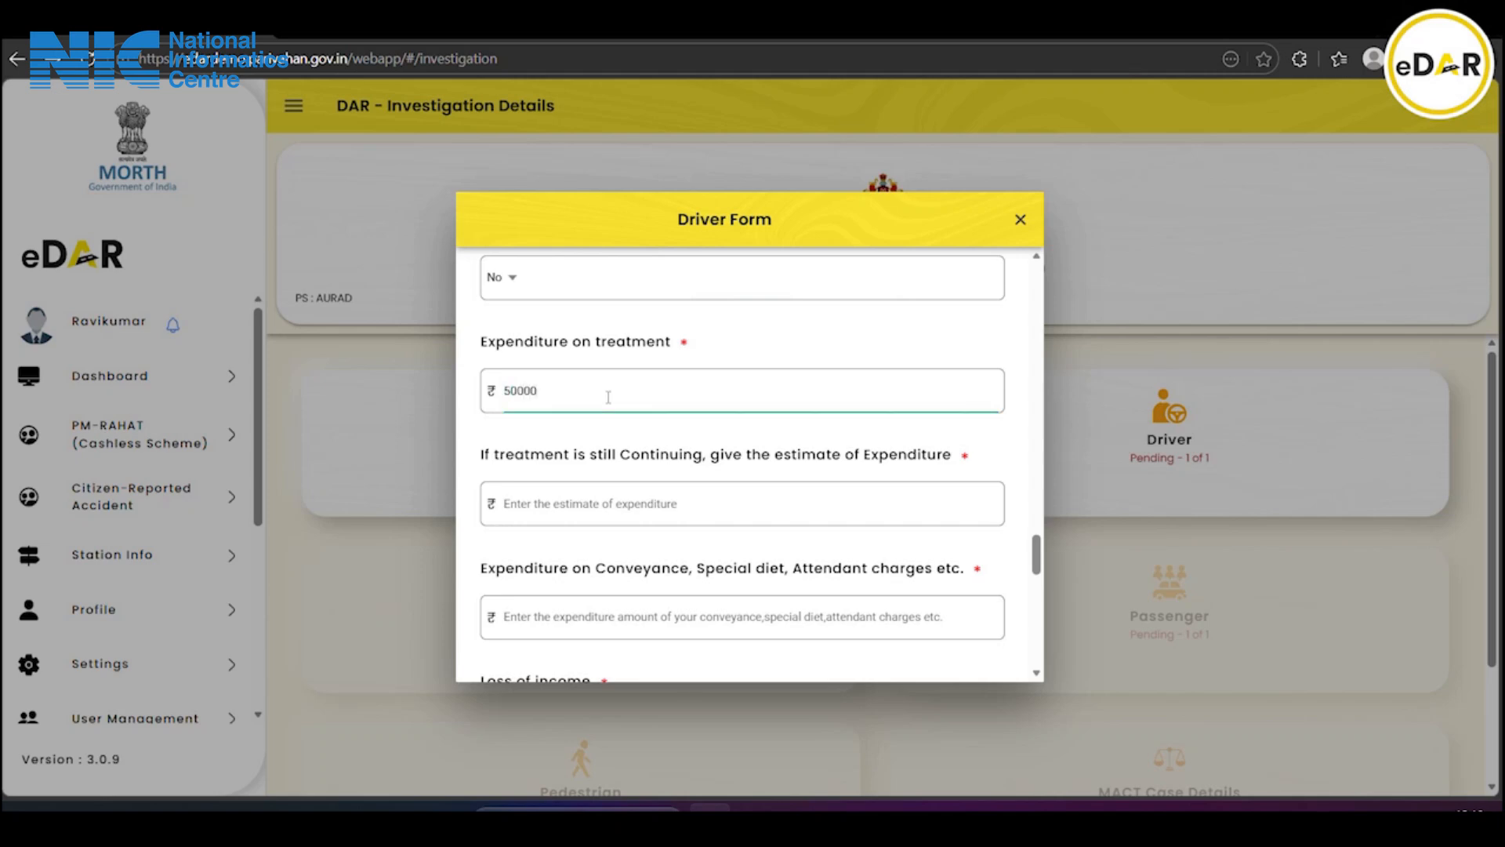
left_click(590, 501)
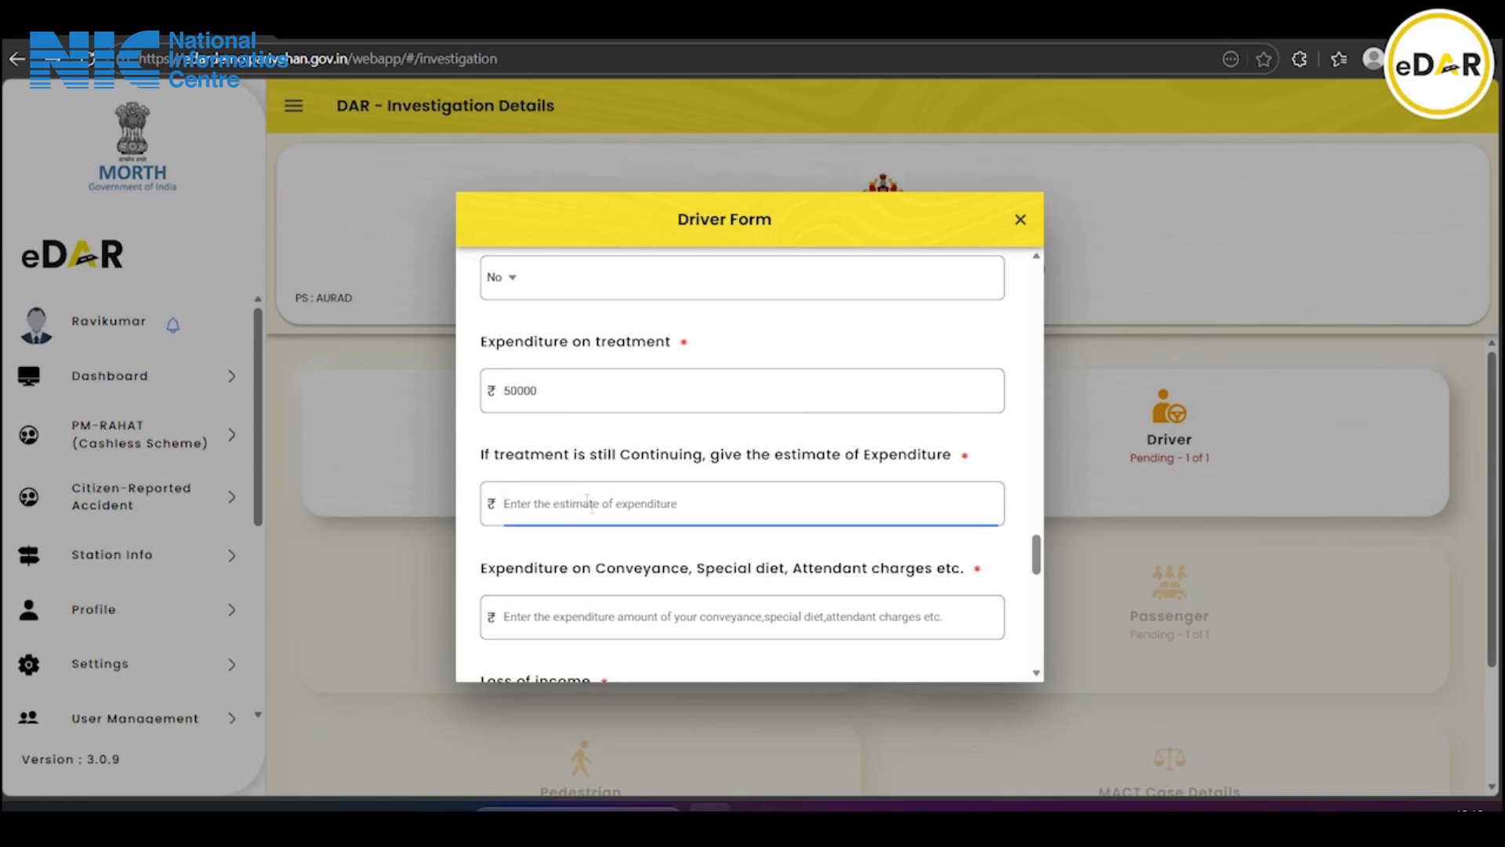
type("50000")
scroll(592, 507, "down", 1)
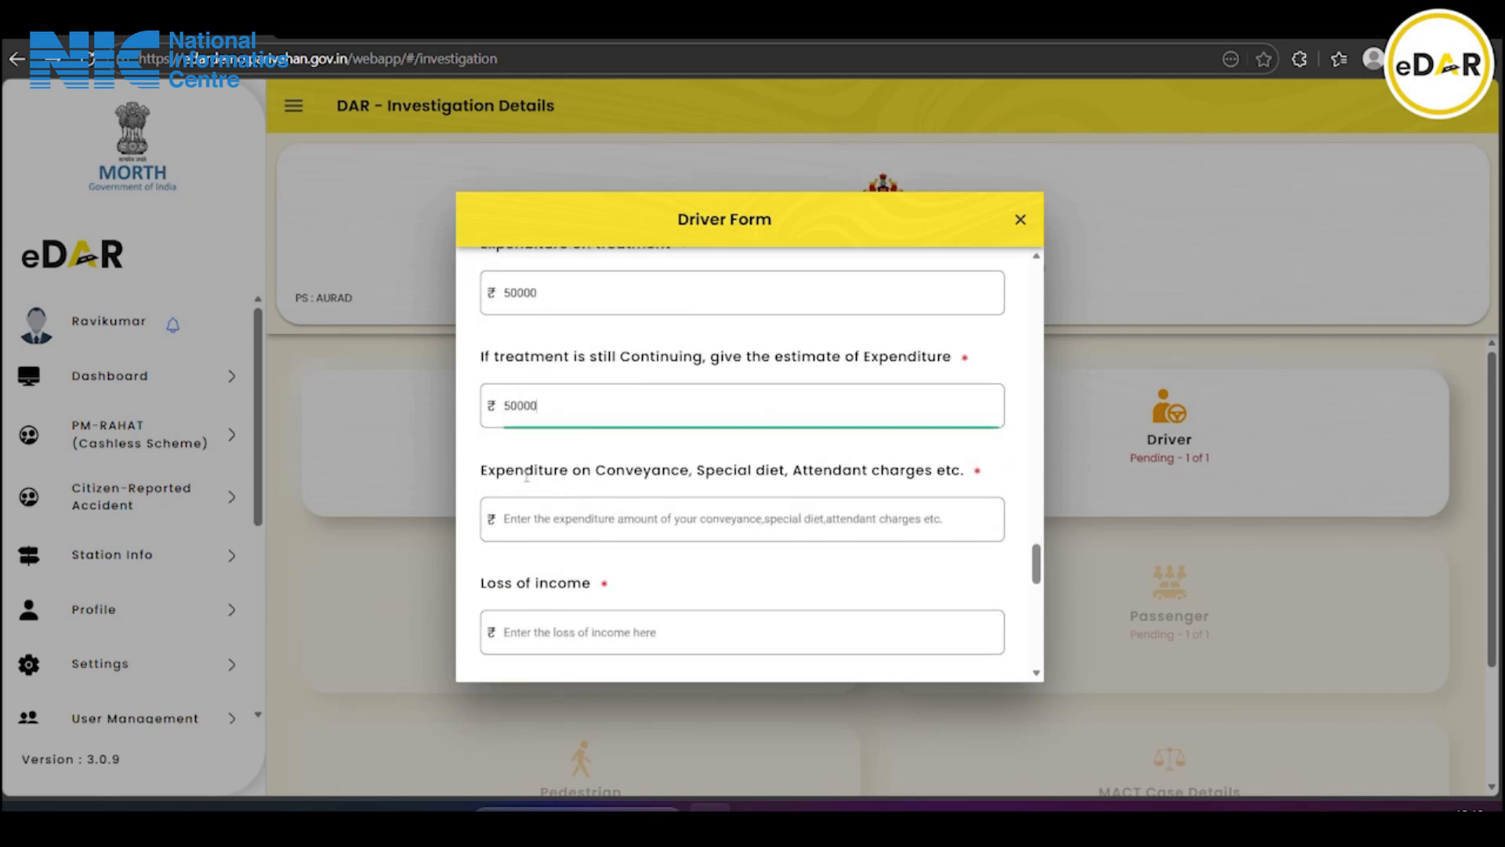
left_click(718, 518)
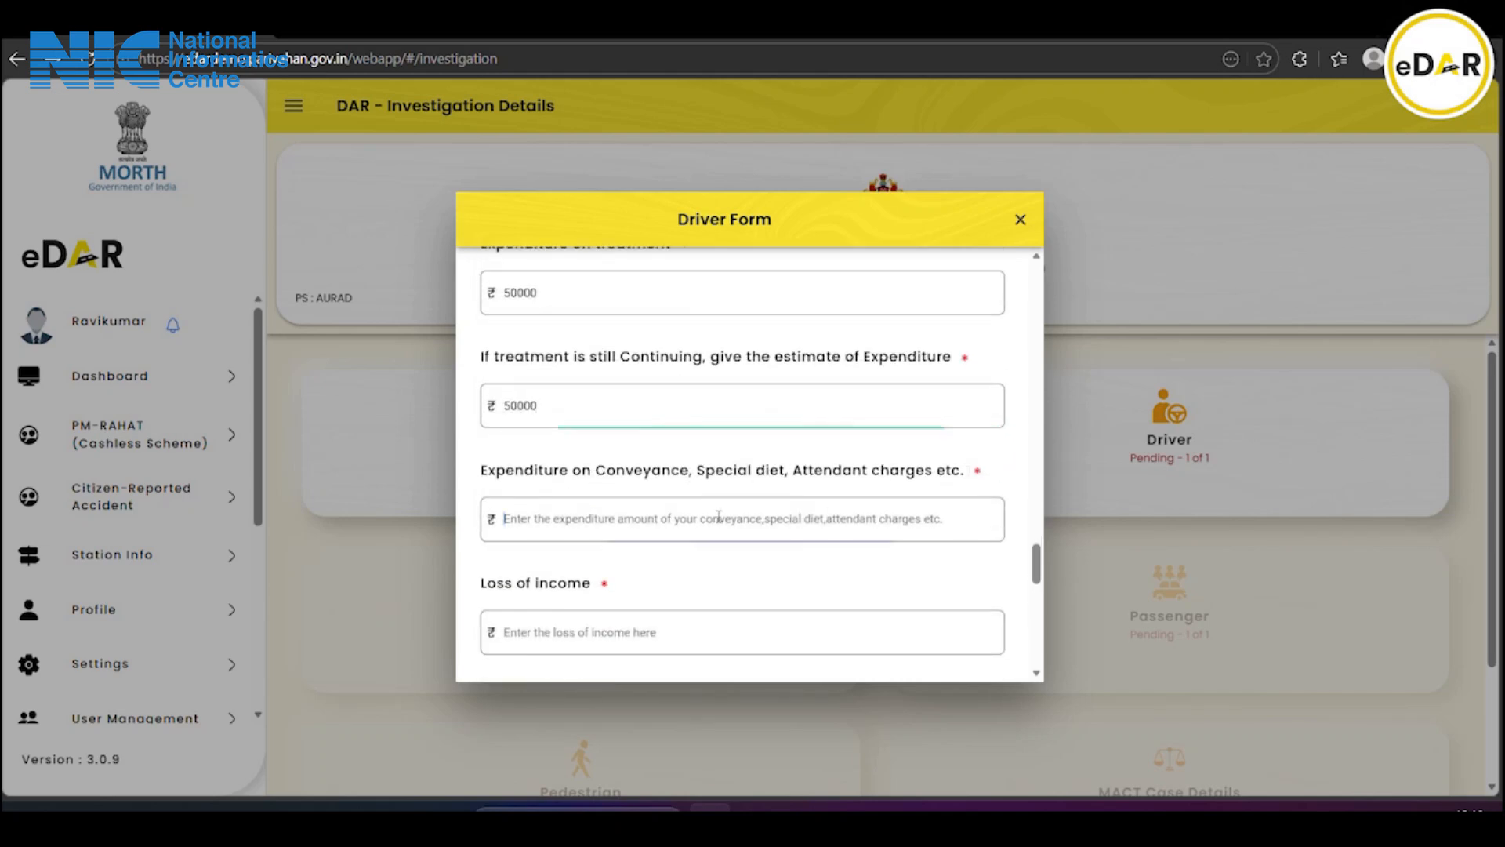
type("15000")
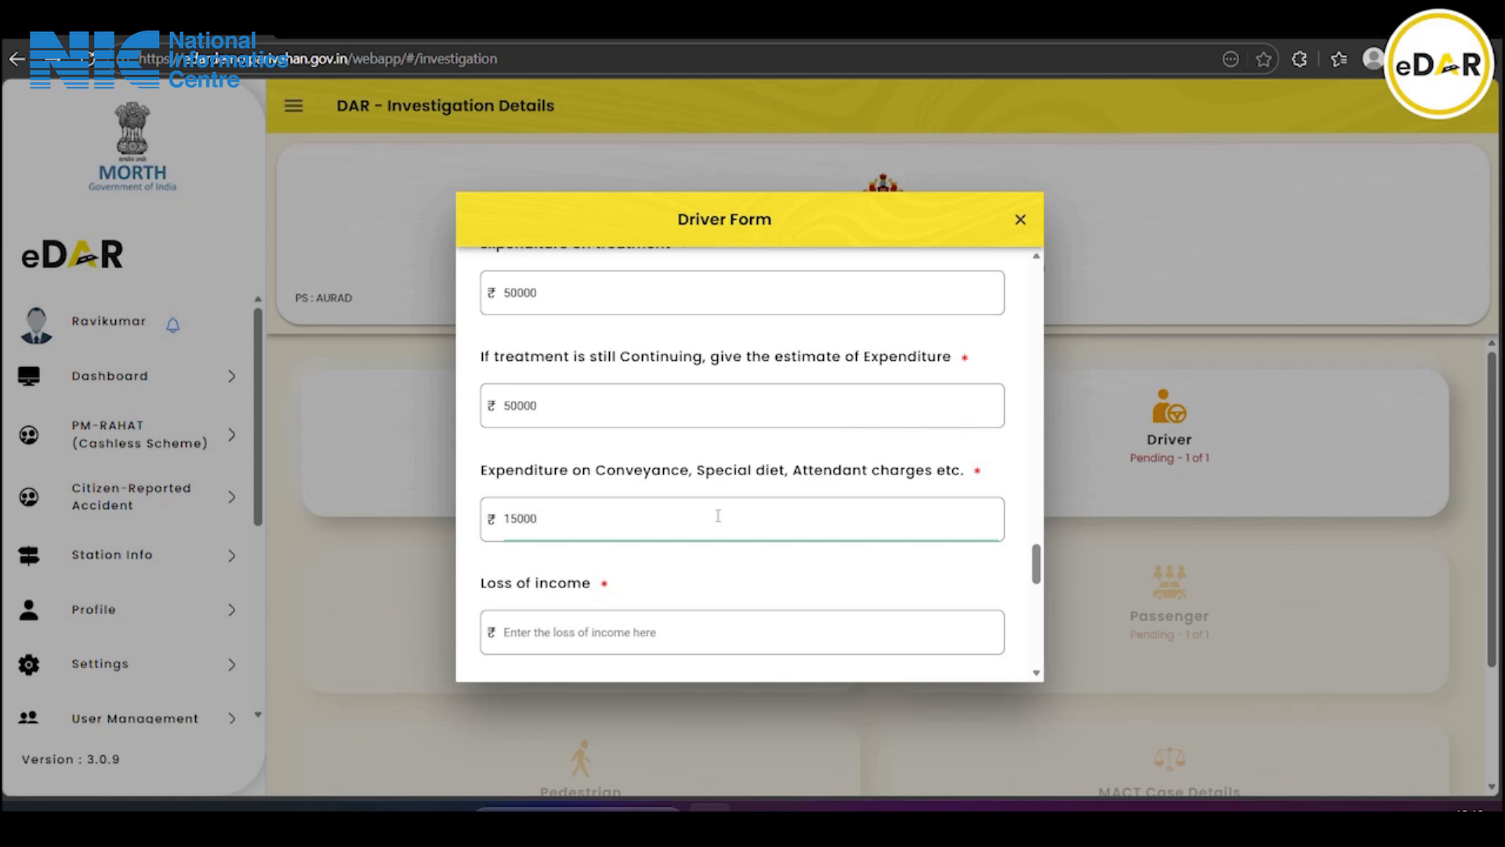
scroll(717, 515, "down", 2)
Enter loss of income 15000, plus loss of earning capacity and other pecuniary loss amounts
left_click(596, 430)
type("1500")
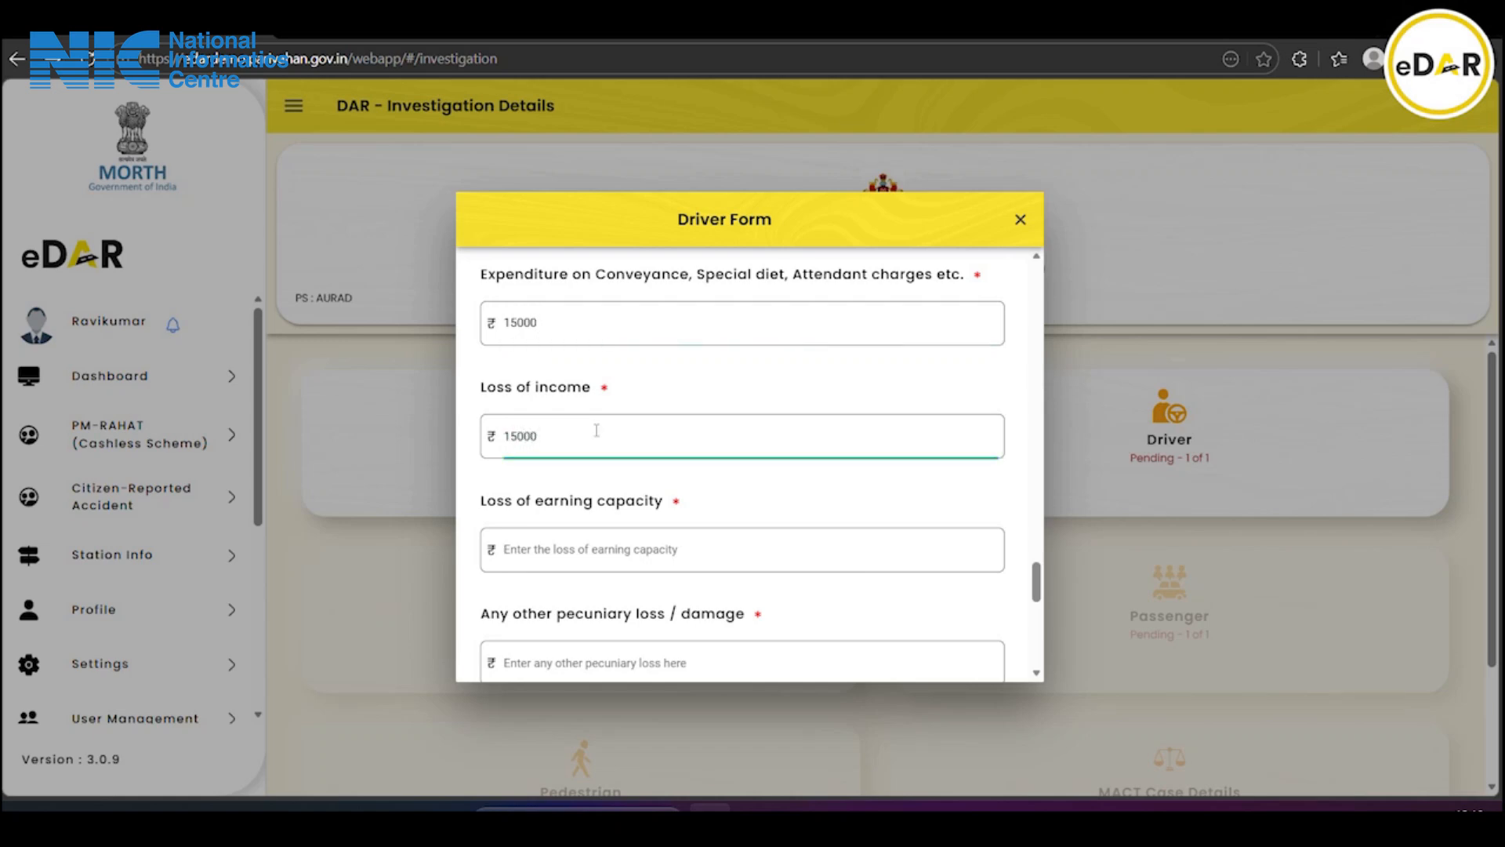
type("0")
scroll(596, 430, "down", 1)
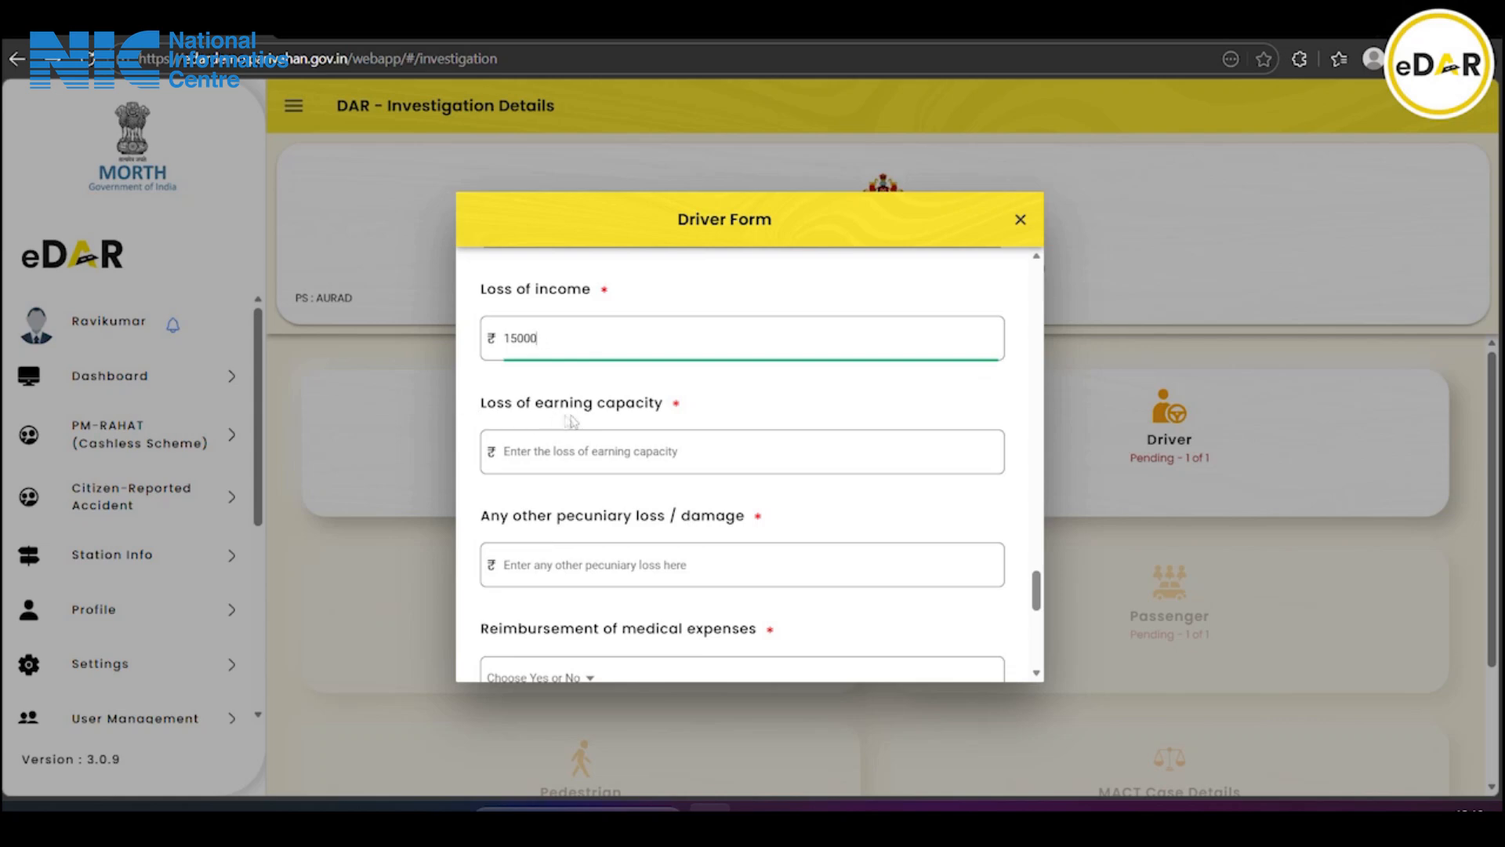
left_click(605, 461)
type("15000")
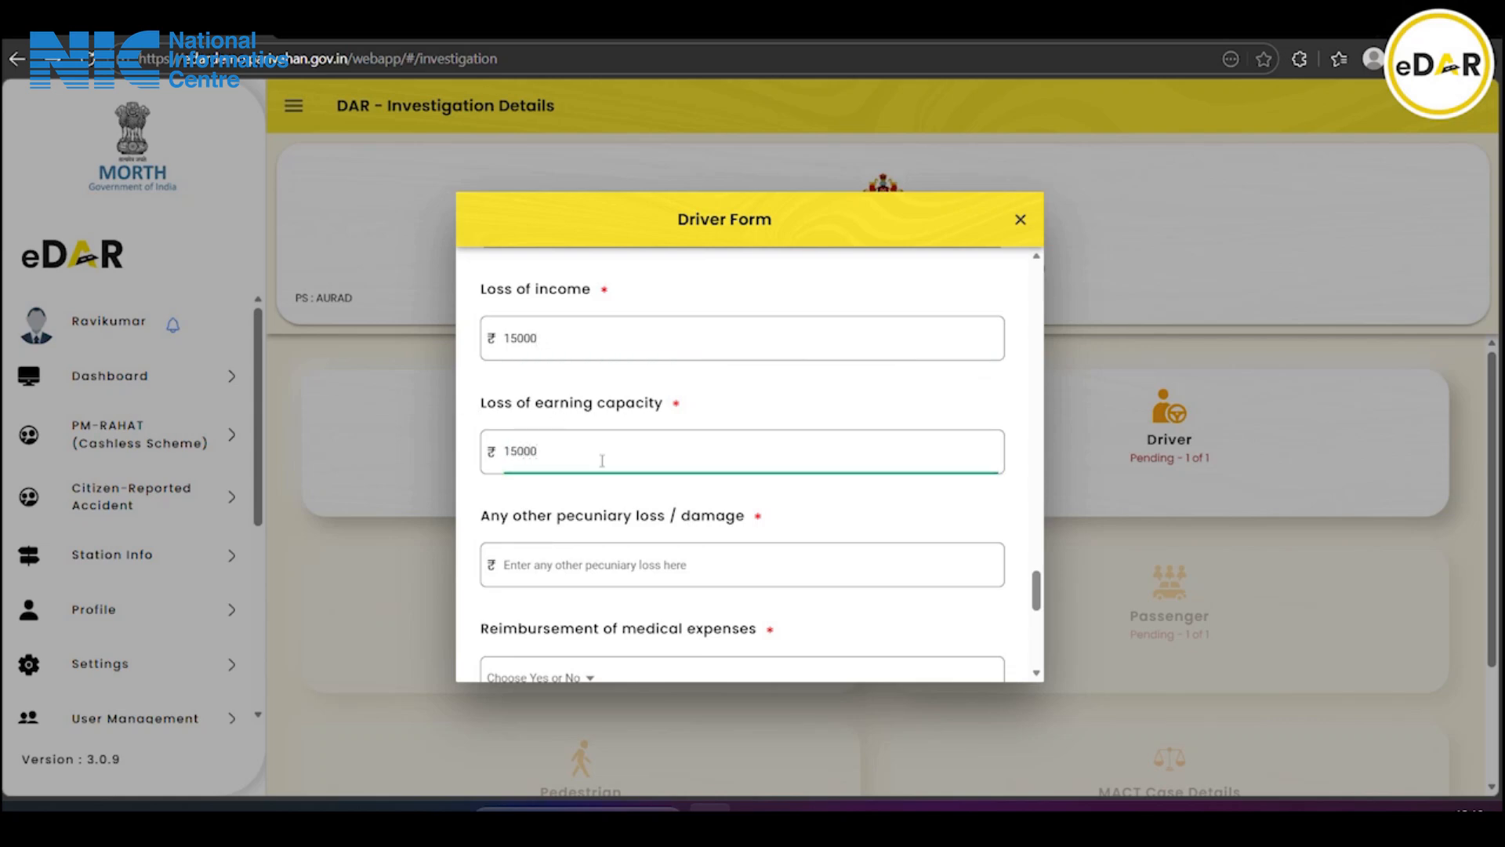
scroll(602, 460, "down", 1)
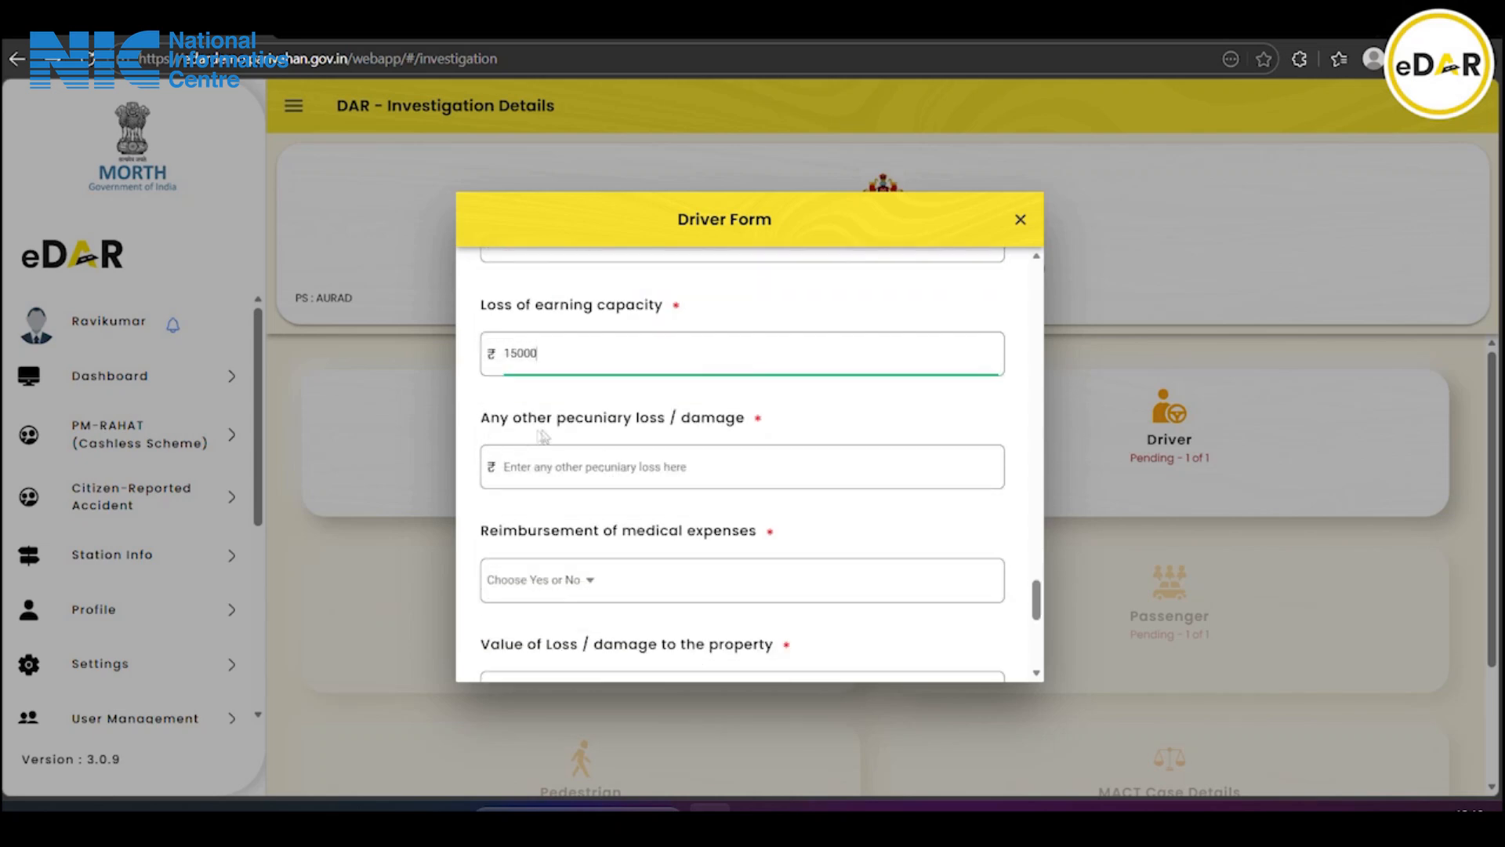
left_click(605, 465)
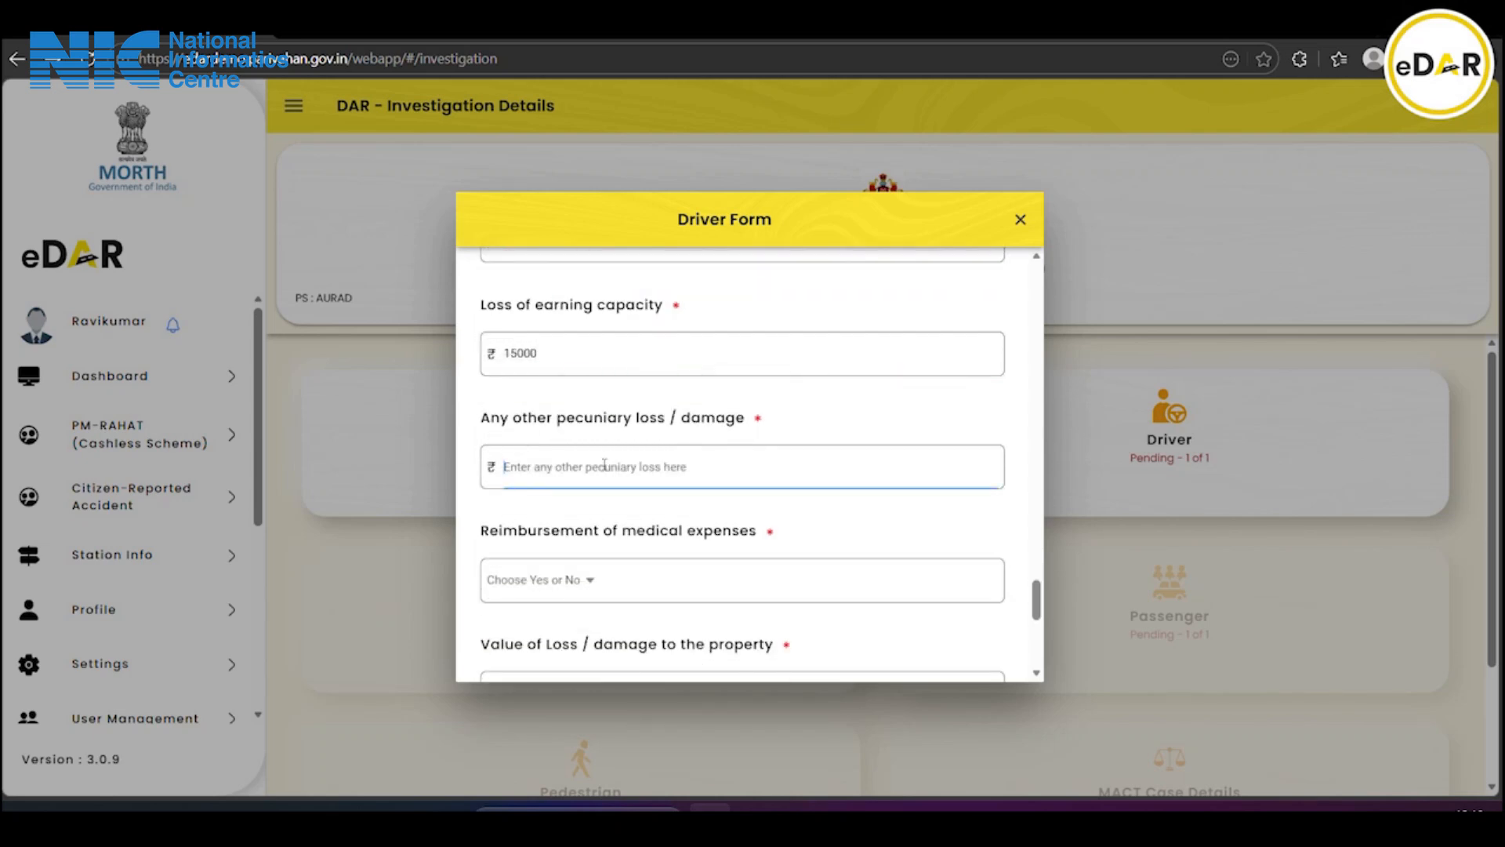
type("10000")
scroll(604, 465, "down", 1)
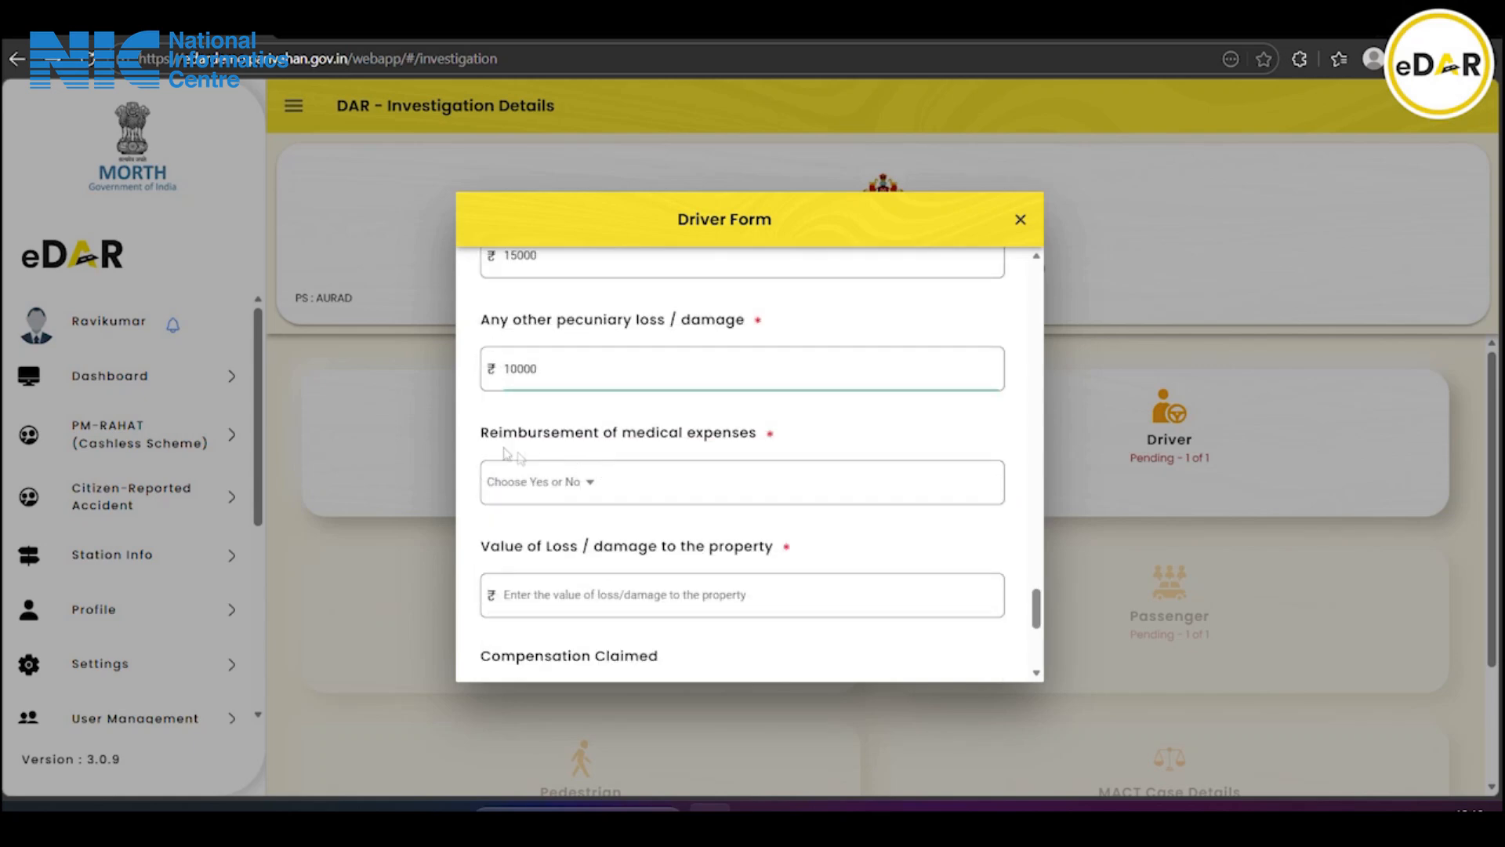
Answer No for medical expense reimbursement and enter 10000 as property loss/damage
left_click(569, 492)
left_click(650, 468)
left_click(899, 513)
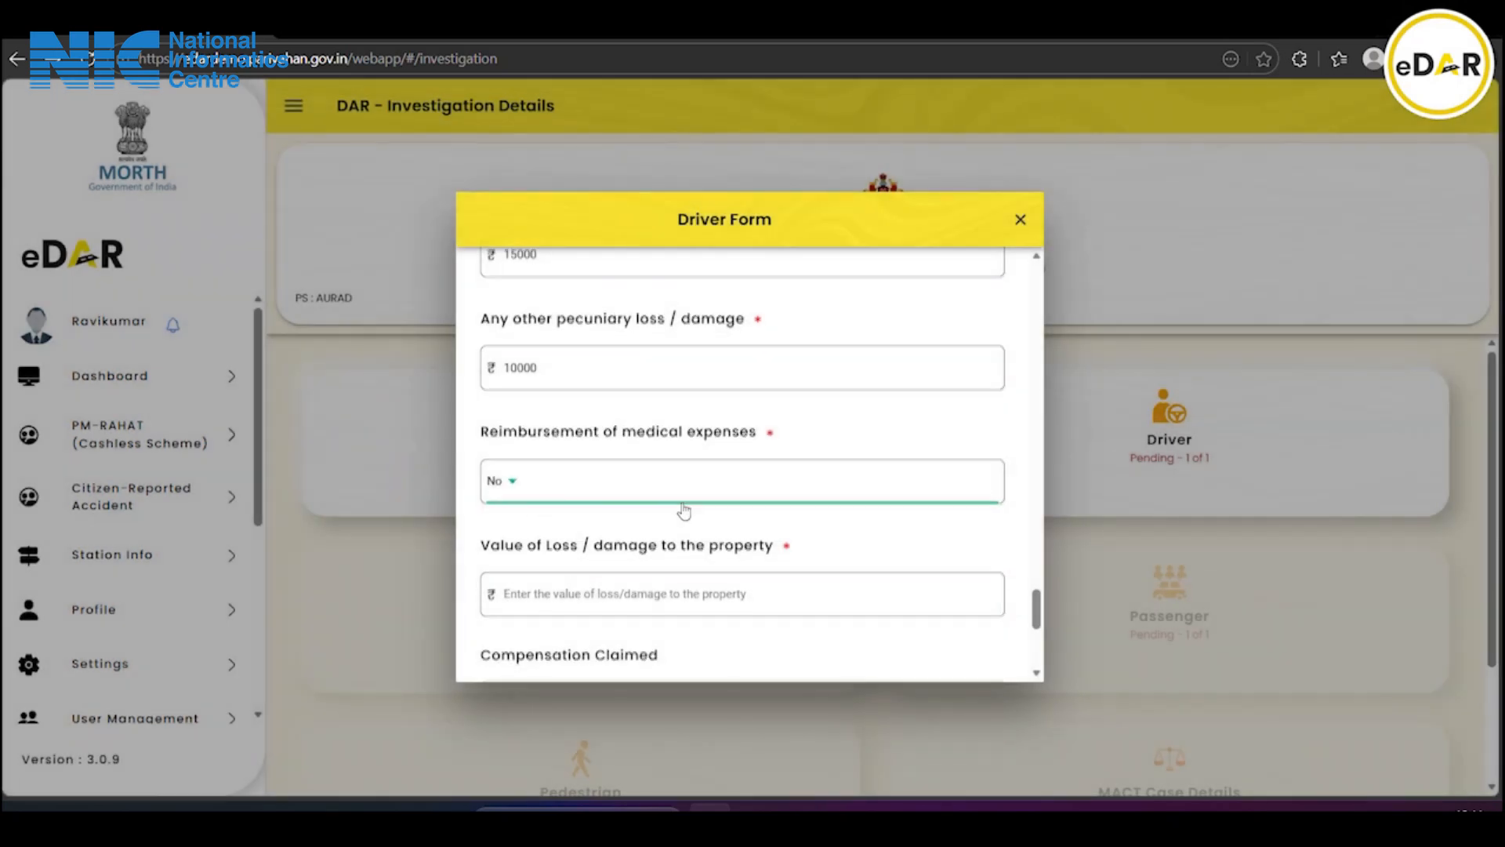
scroll(682, 508, "down", 2)
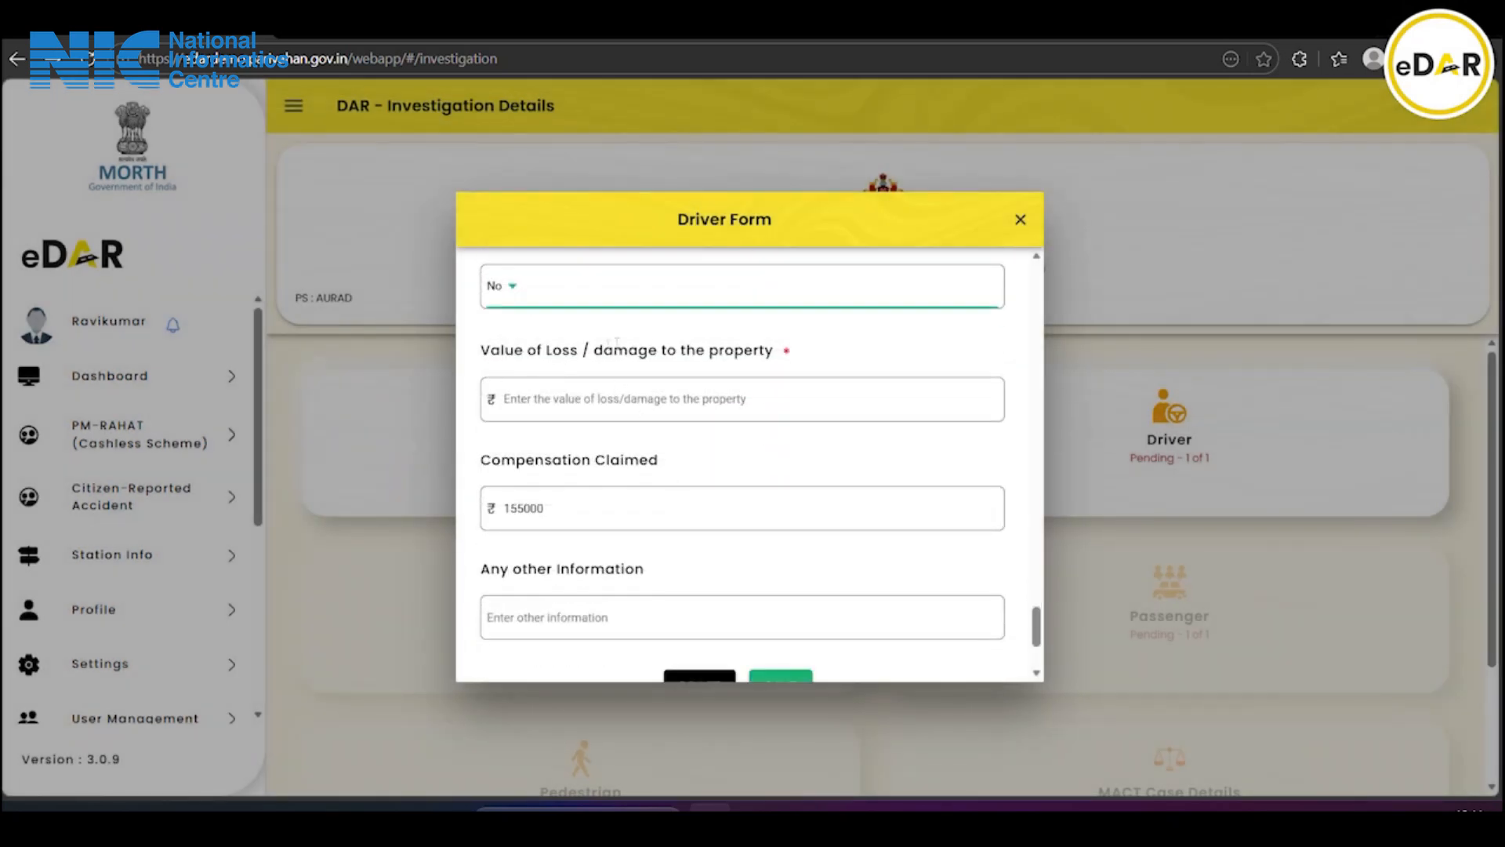
left_click(568, 398)
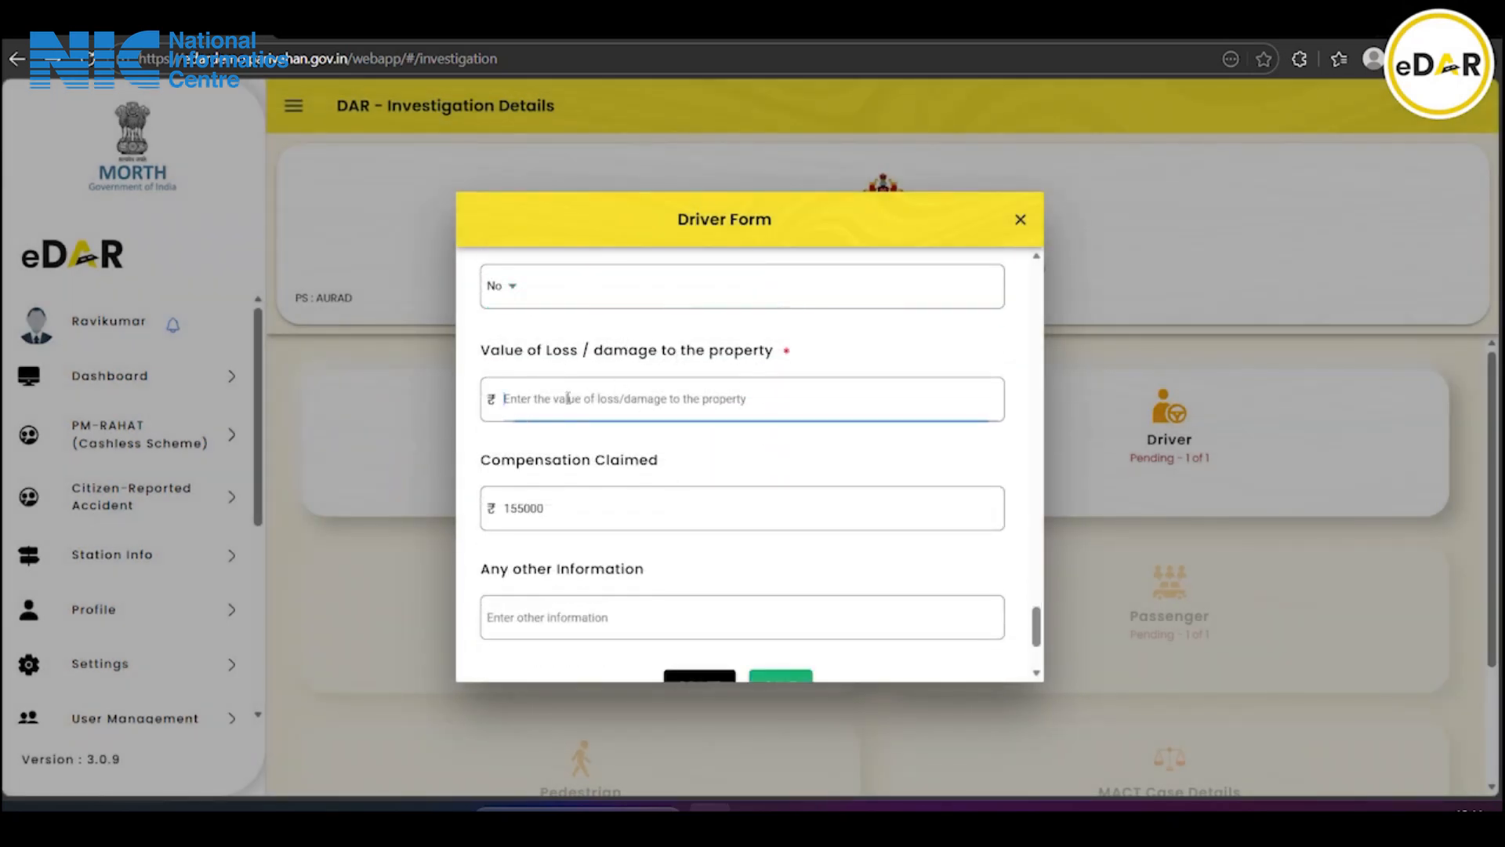
type("10000")
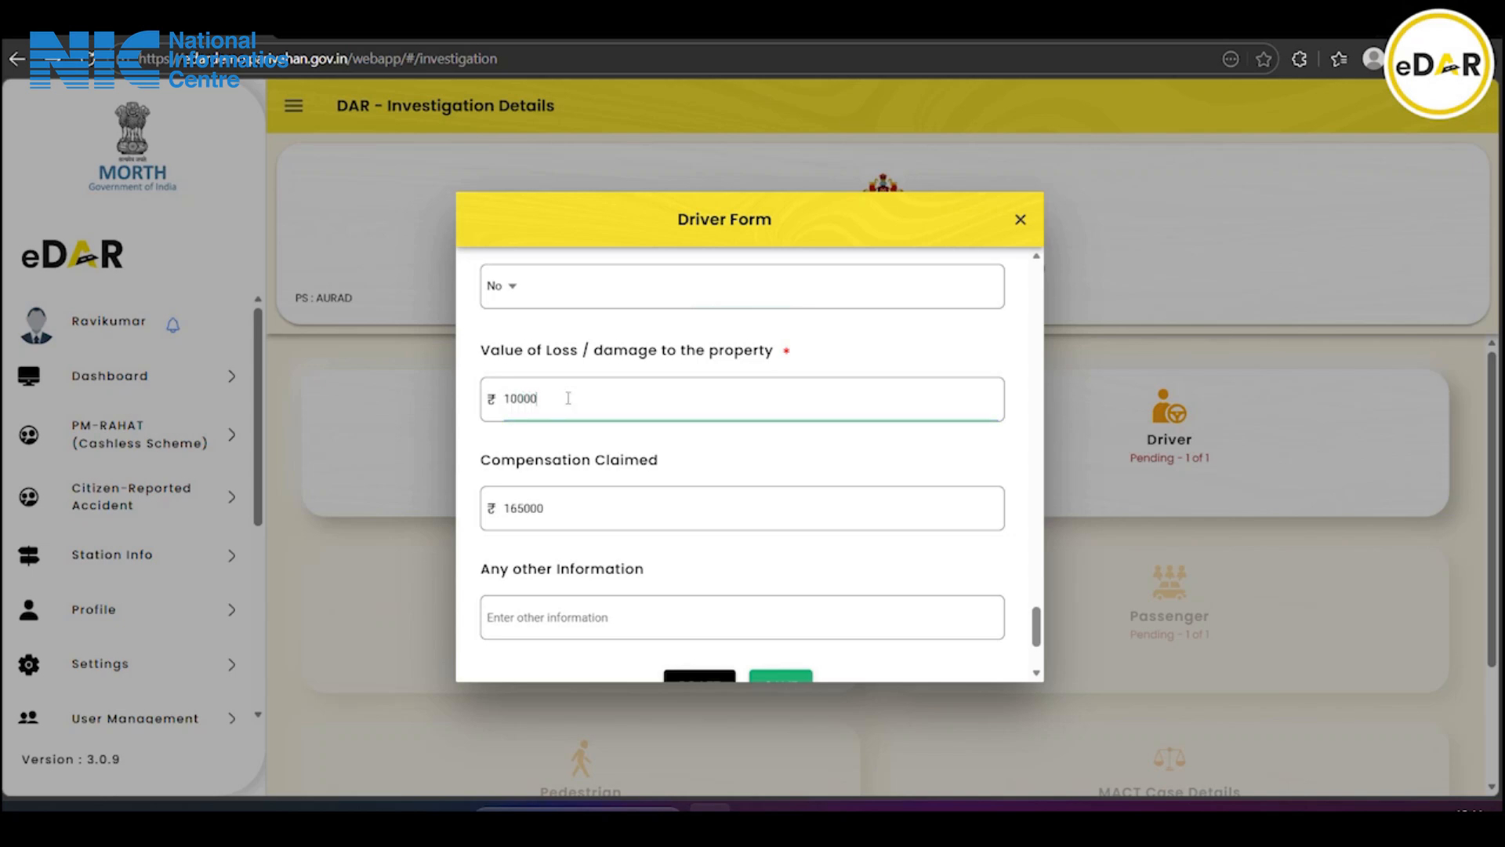
scroll(569, 398, "down", 1)
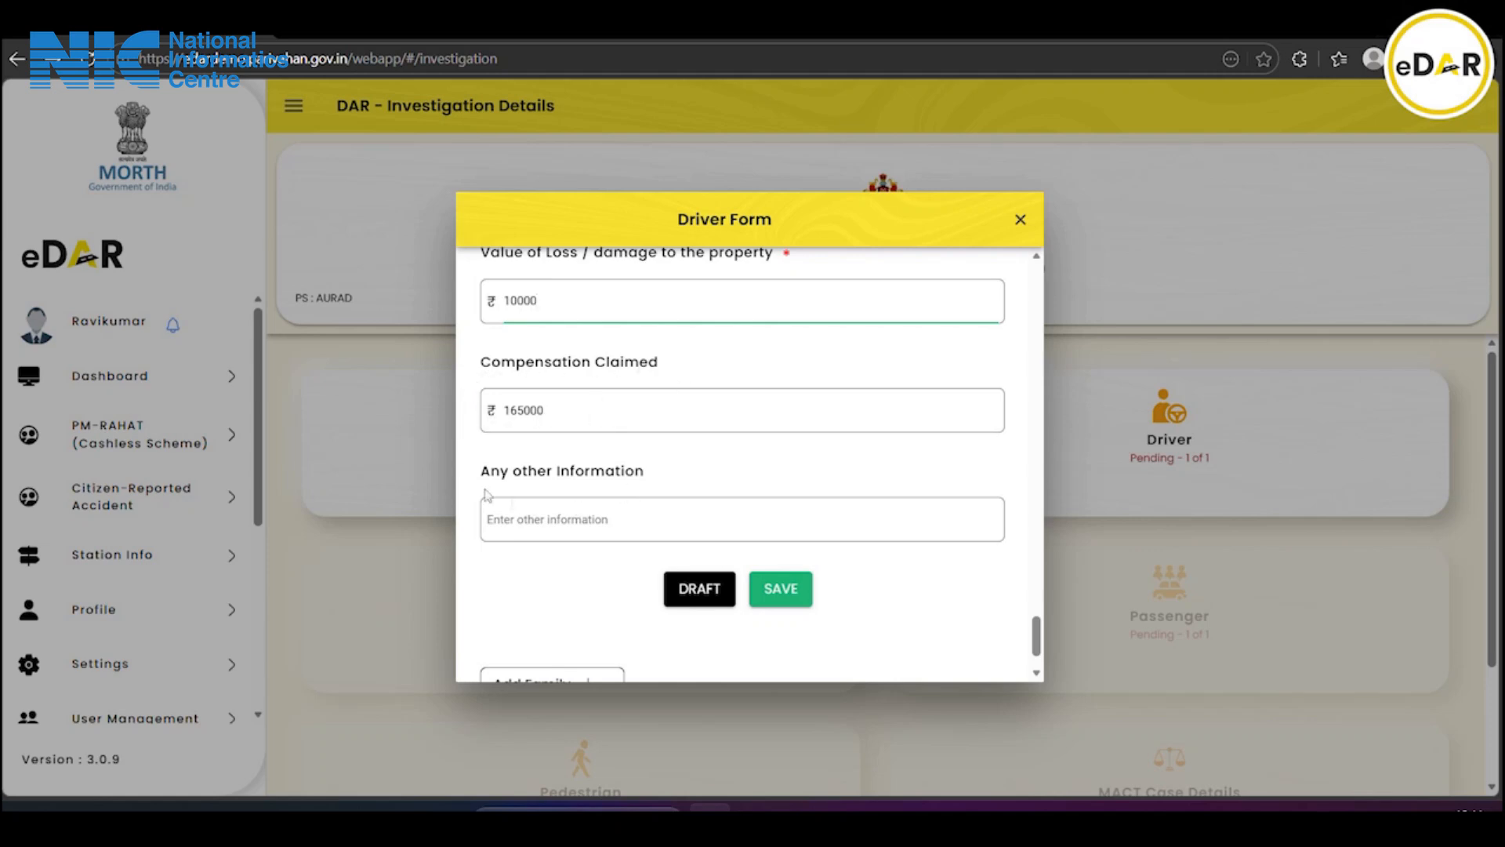
Enter 'please enter any other information' under Any other Information and save the Driver Form
left_click(567, 512)
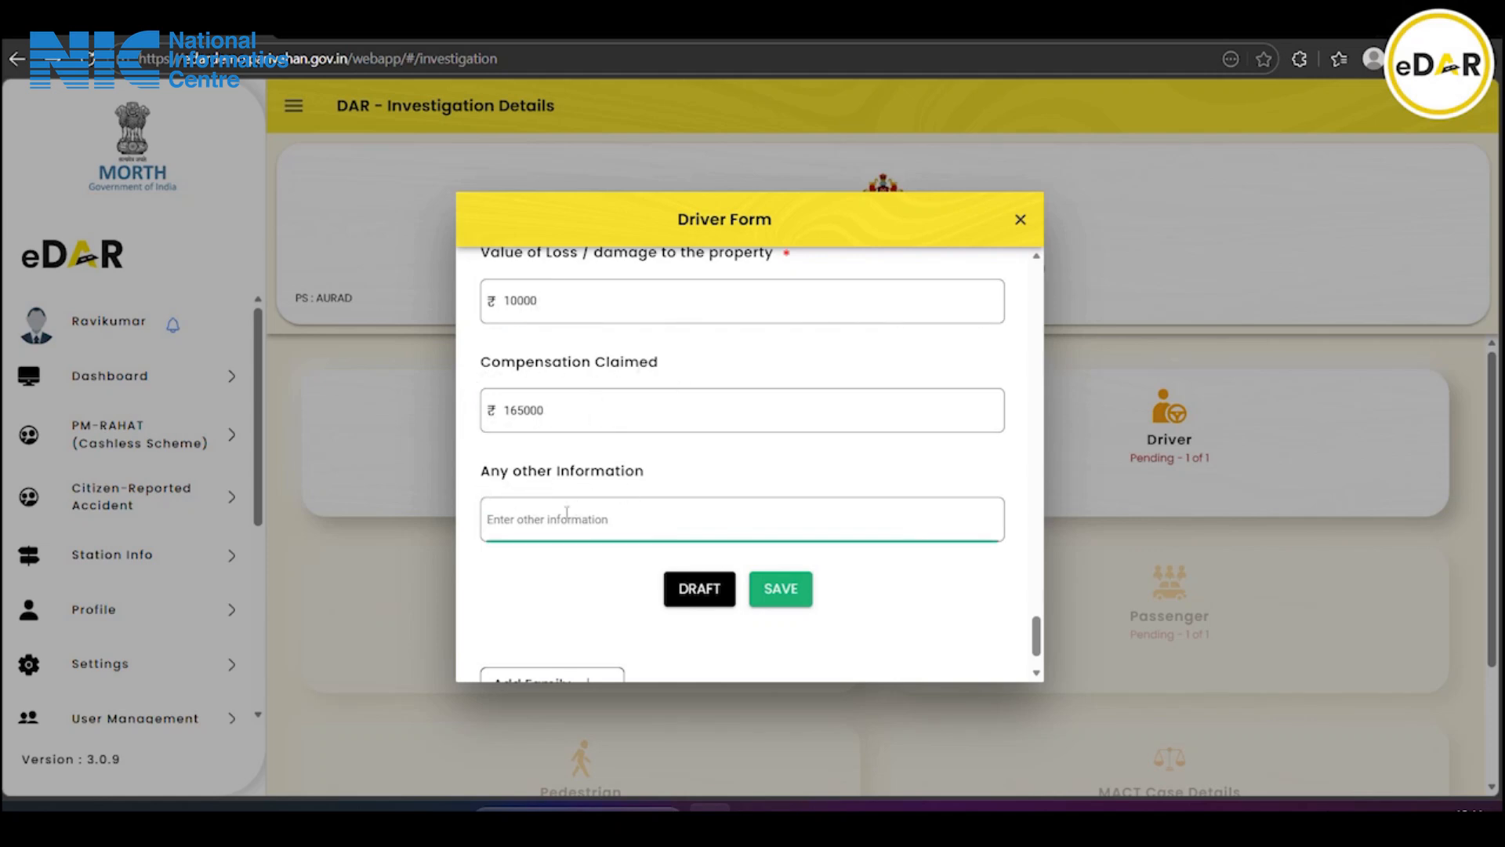
type("please enter any other informa")
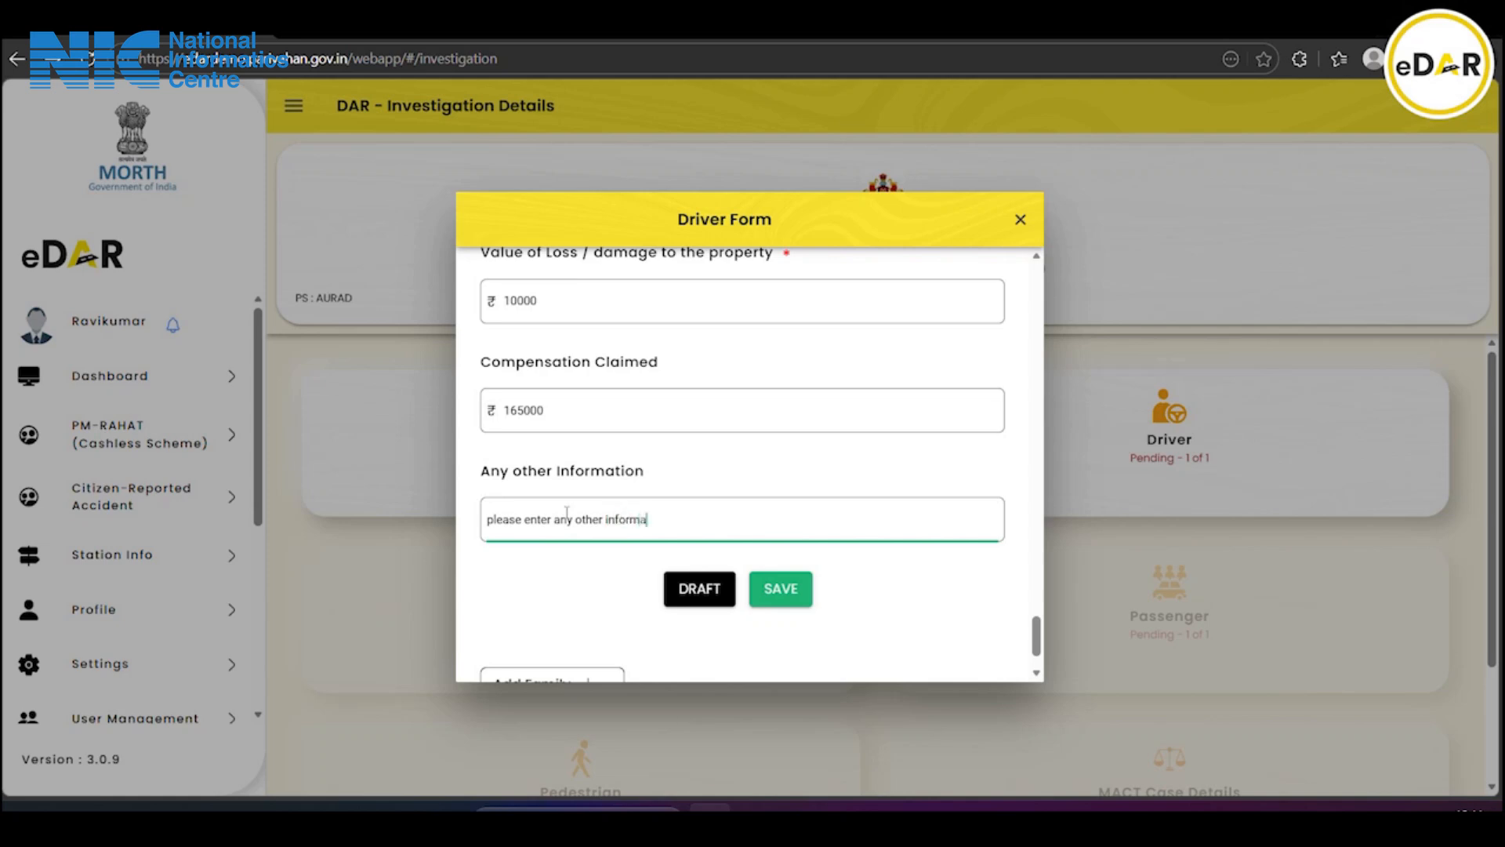
type("tion")
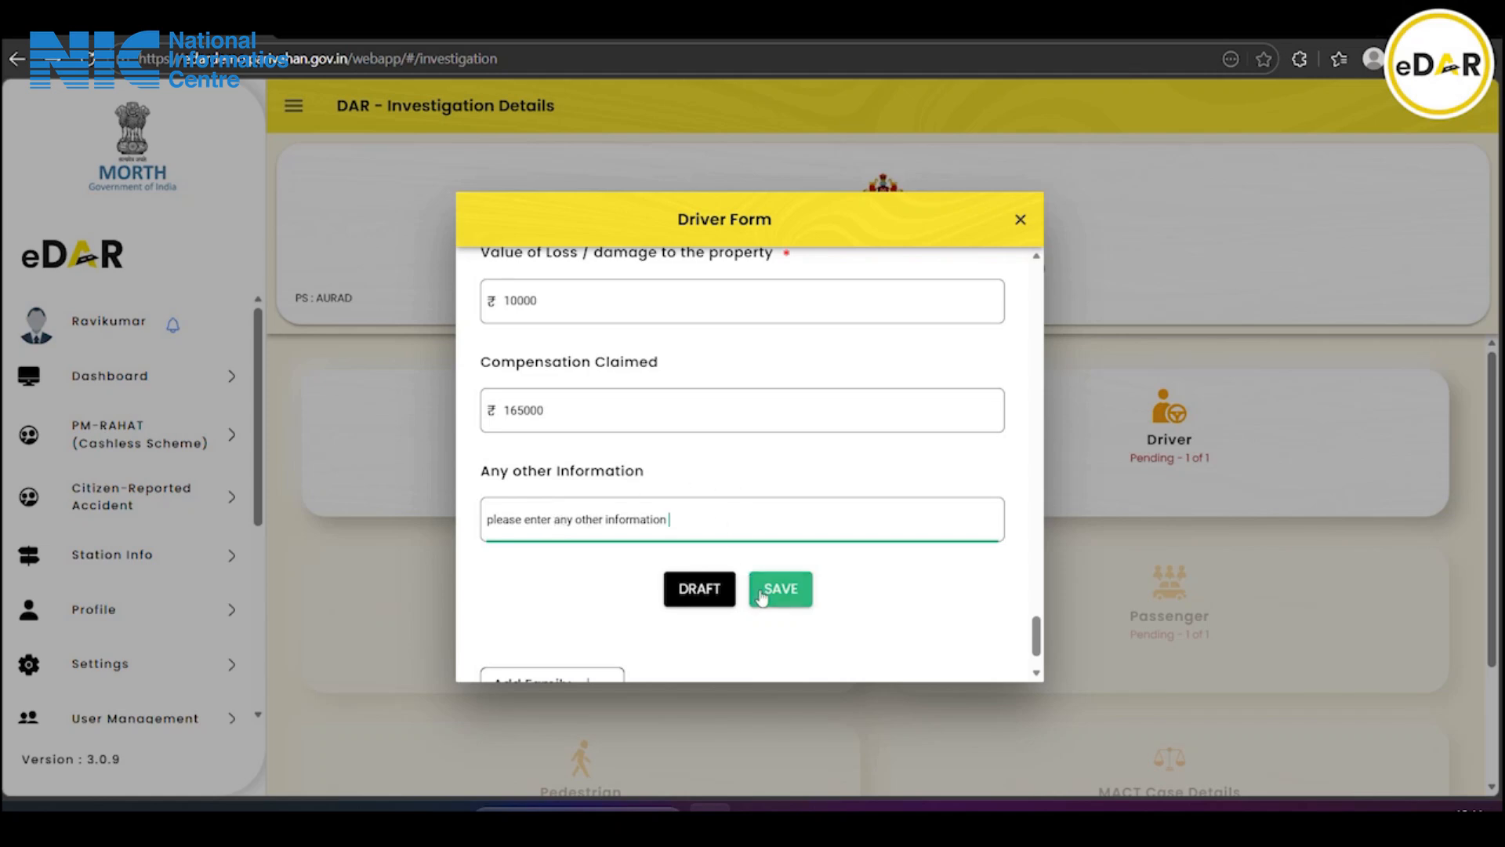
scroll(760, 596, "down", 1)
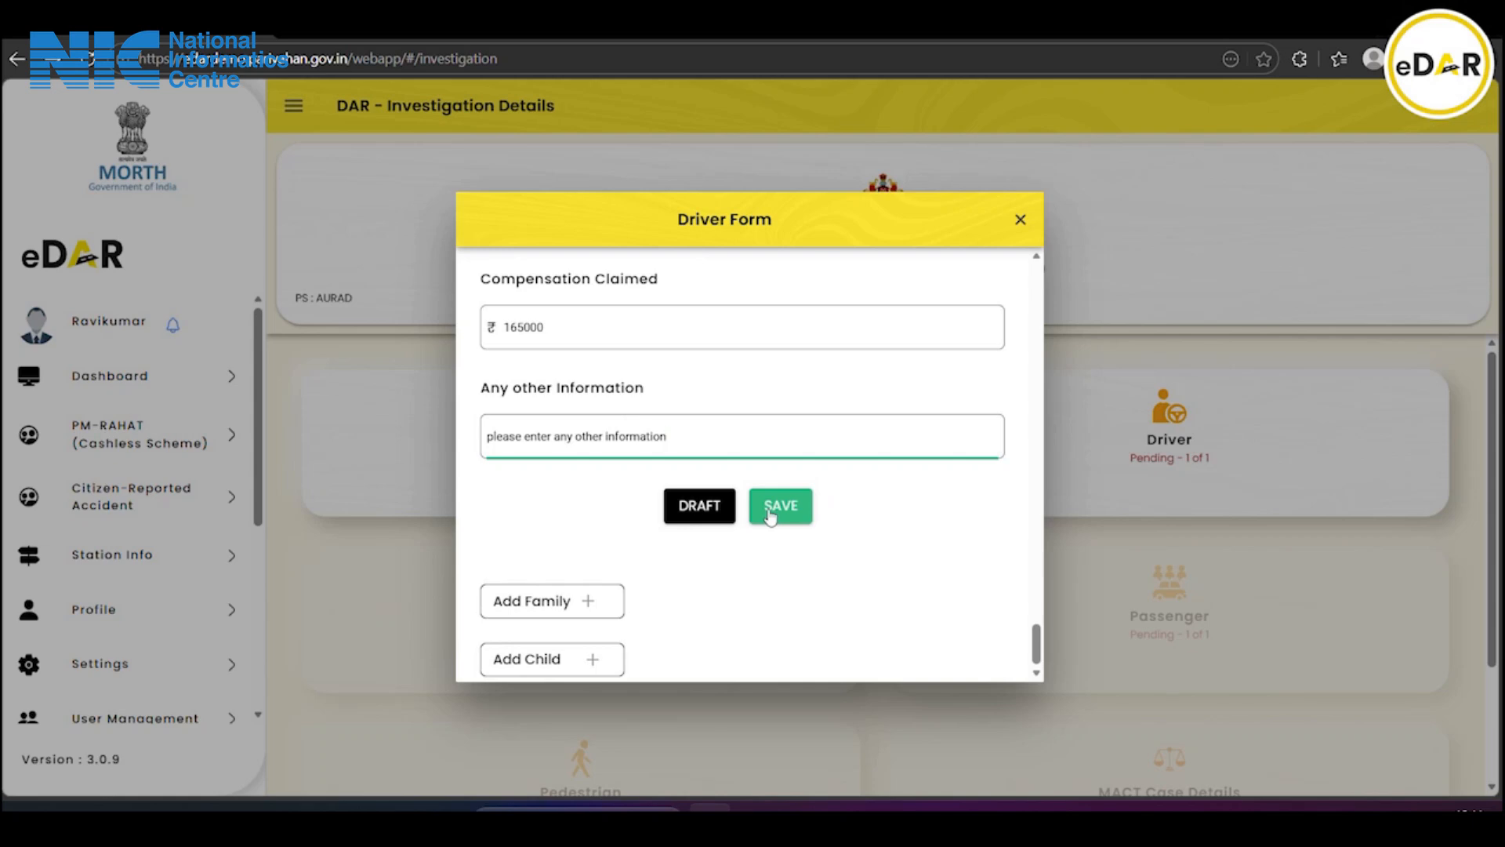
scroll(770, 514, "up", 10)
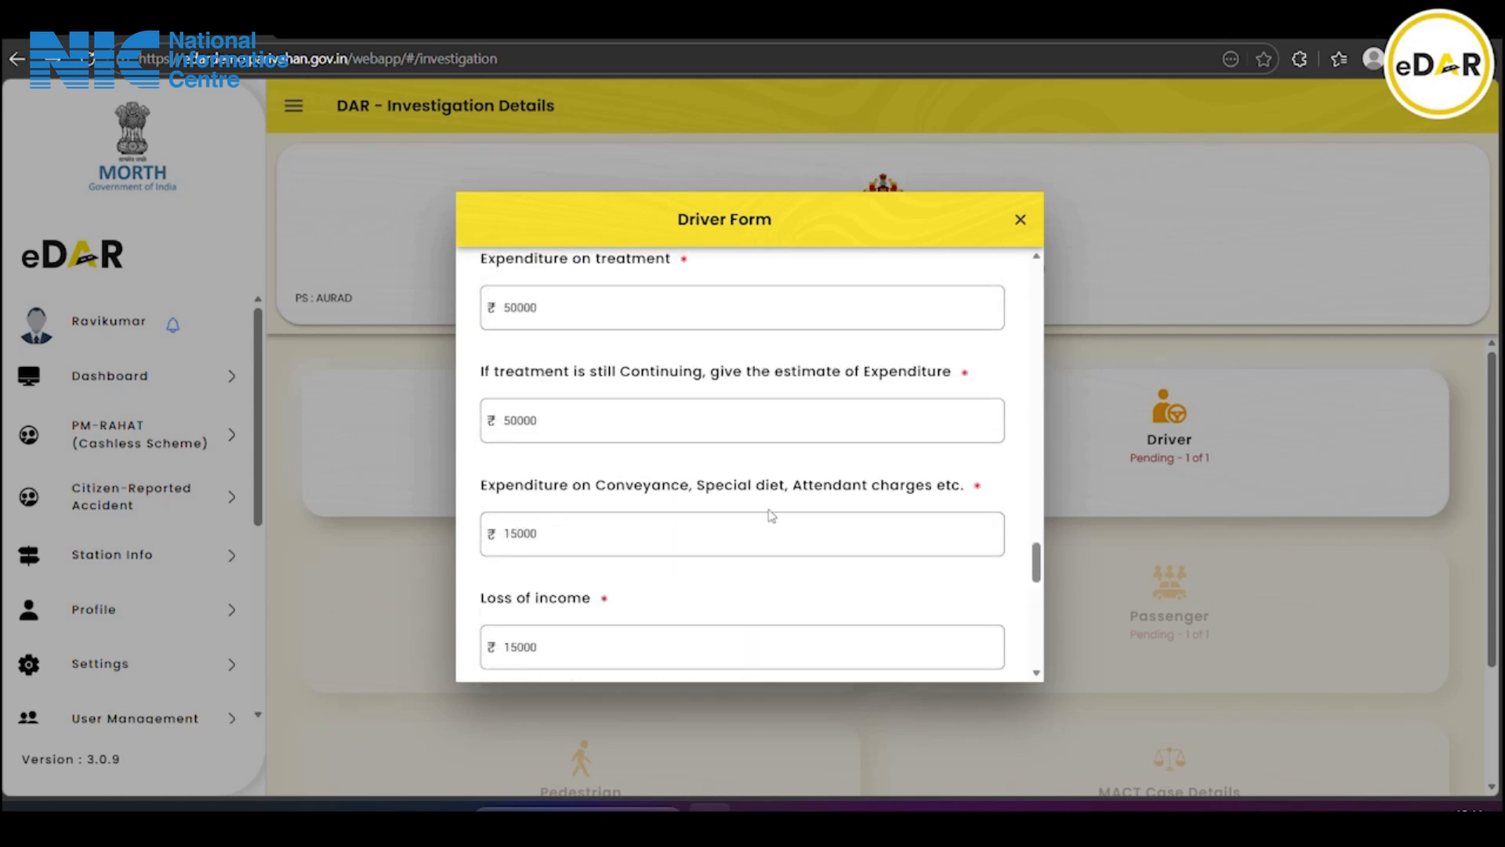
scroll(771, 513, "up", 8)
scroll(771, 510, "down", 1)
left_click_drag(1046, 506, 1034, 421)
left_click_drag(1033, 422, 1036, 654)
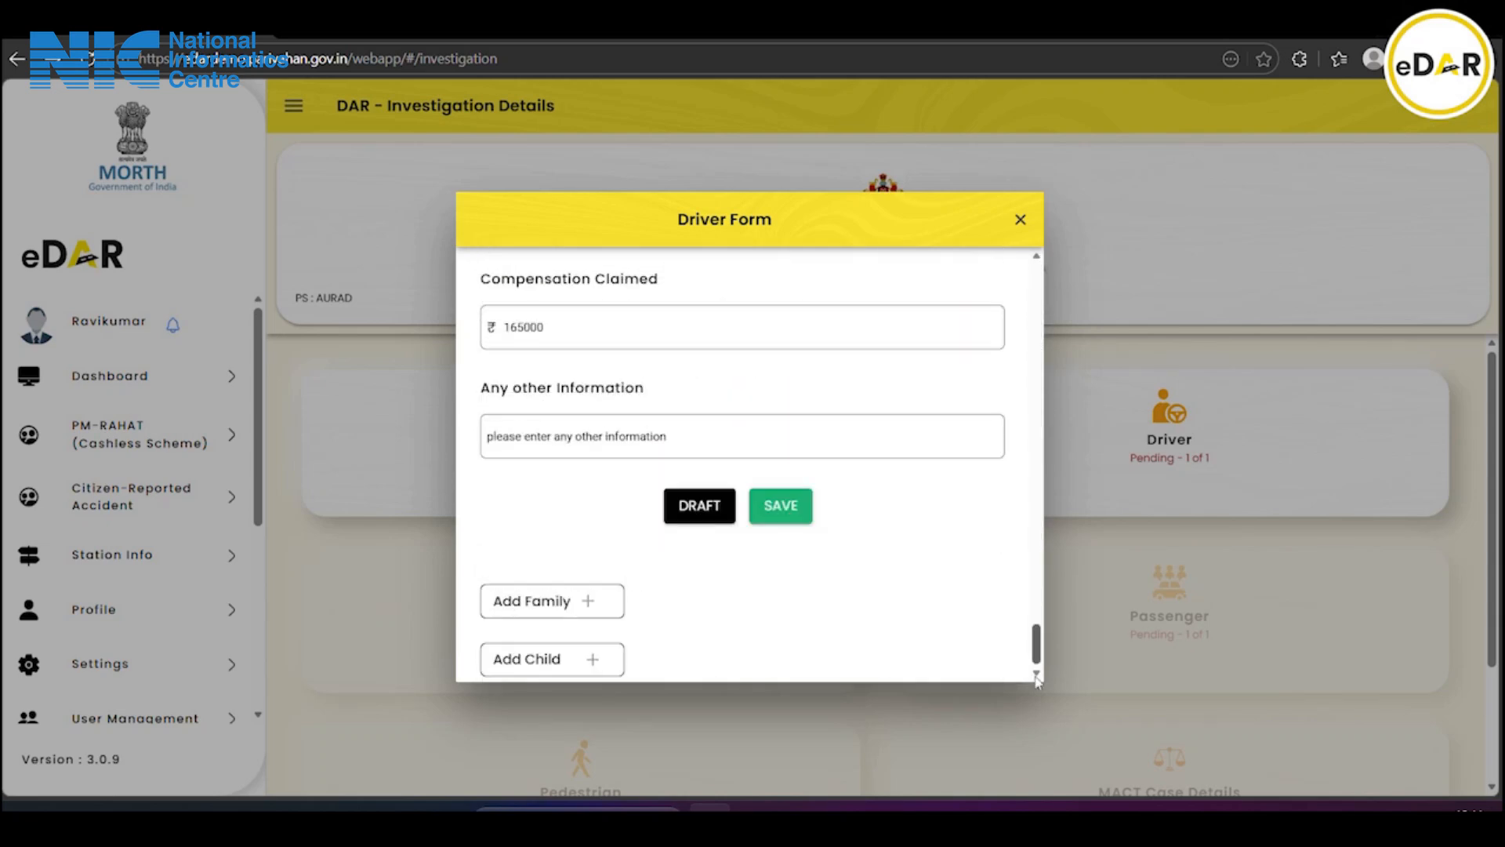
left_click(770, 508)
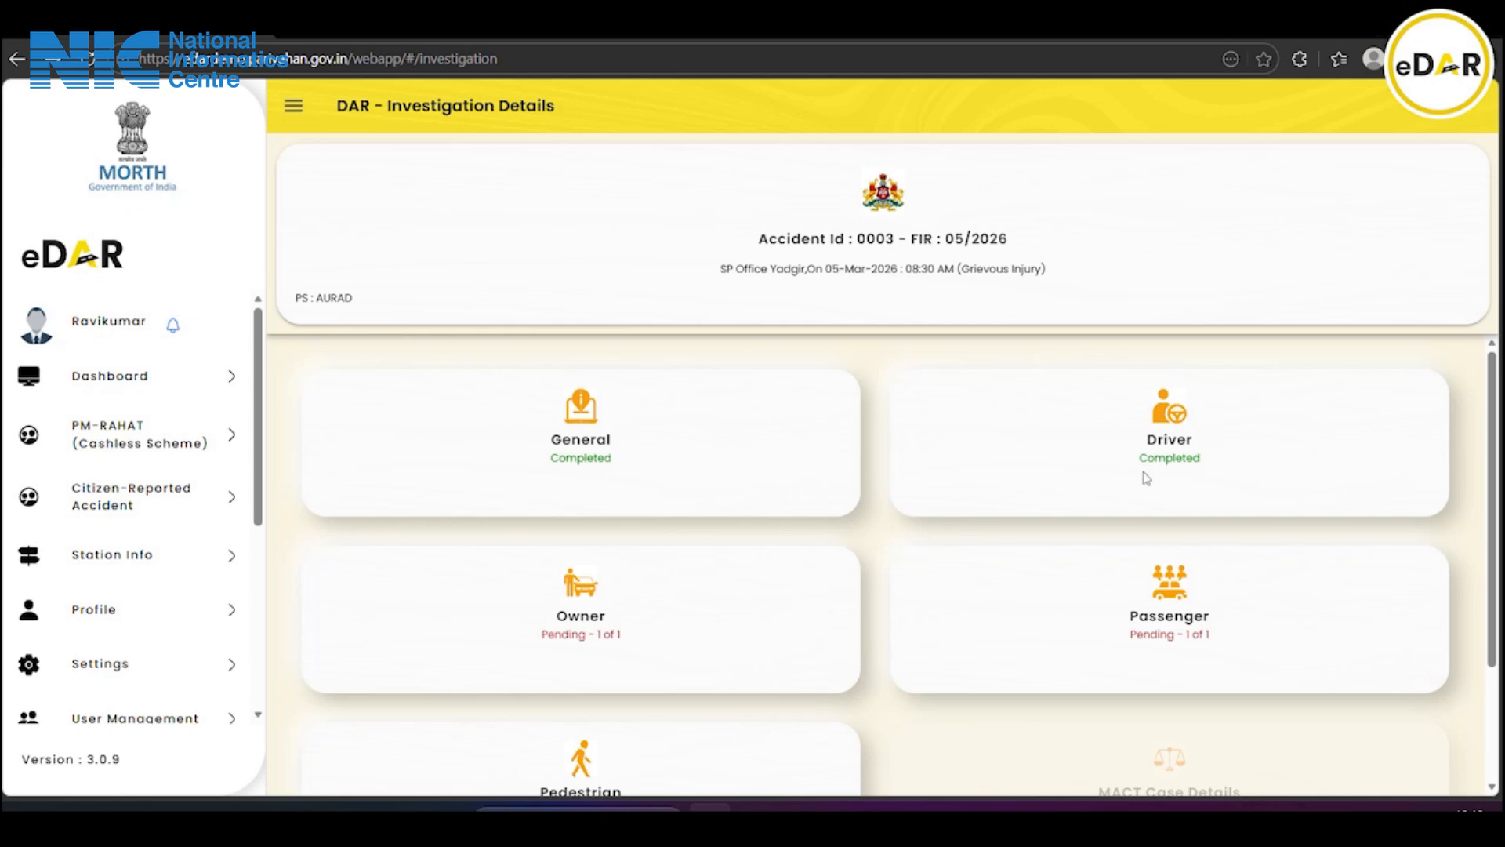
scroll(806, 514, "down", 1)
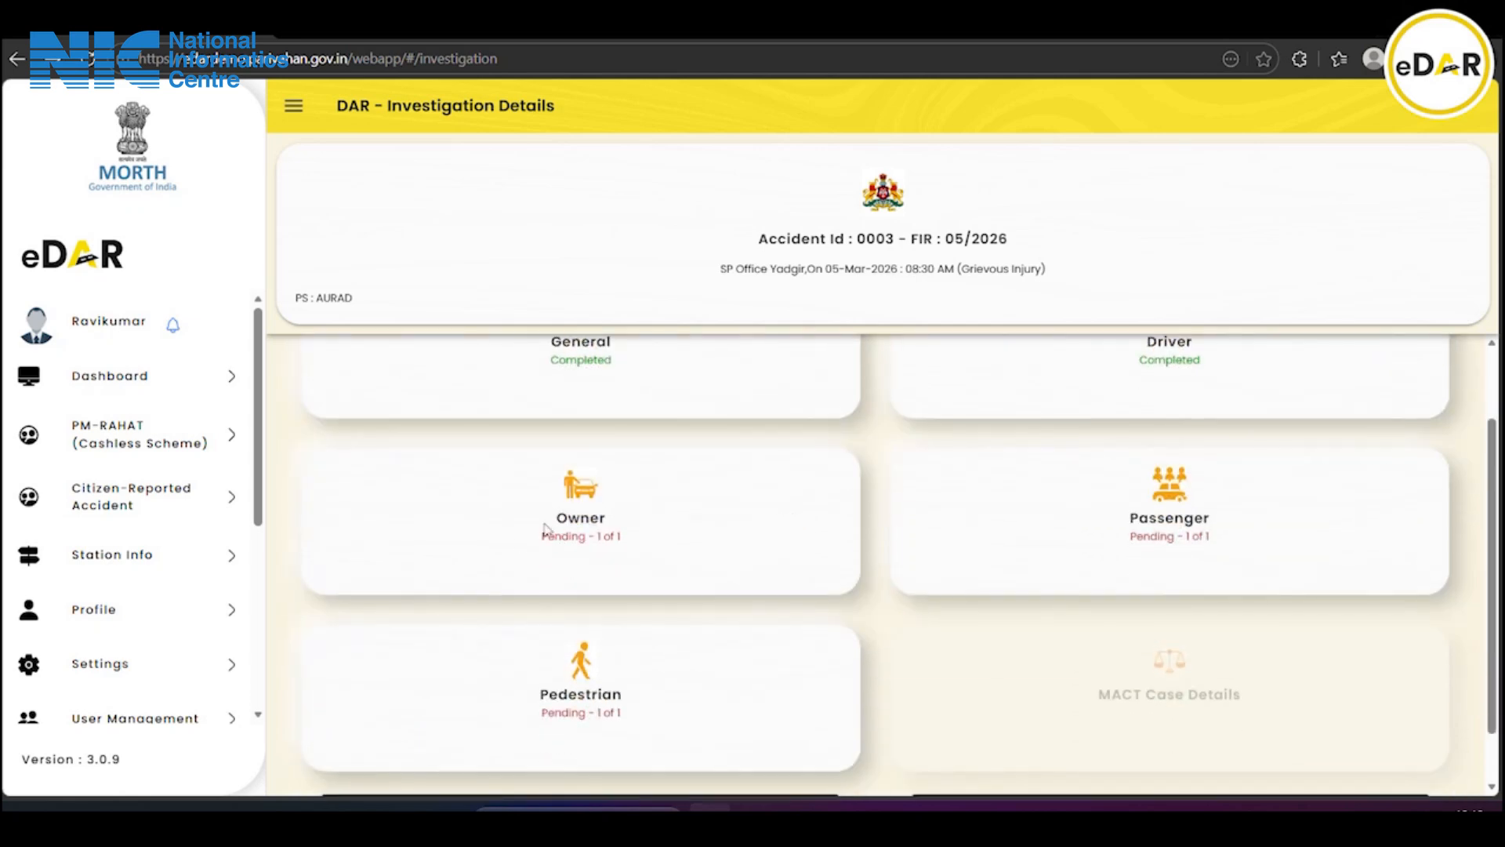
left_click(609, 527)
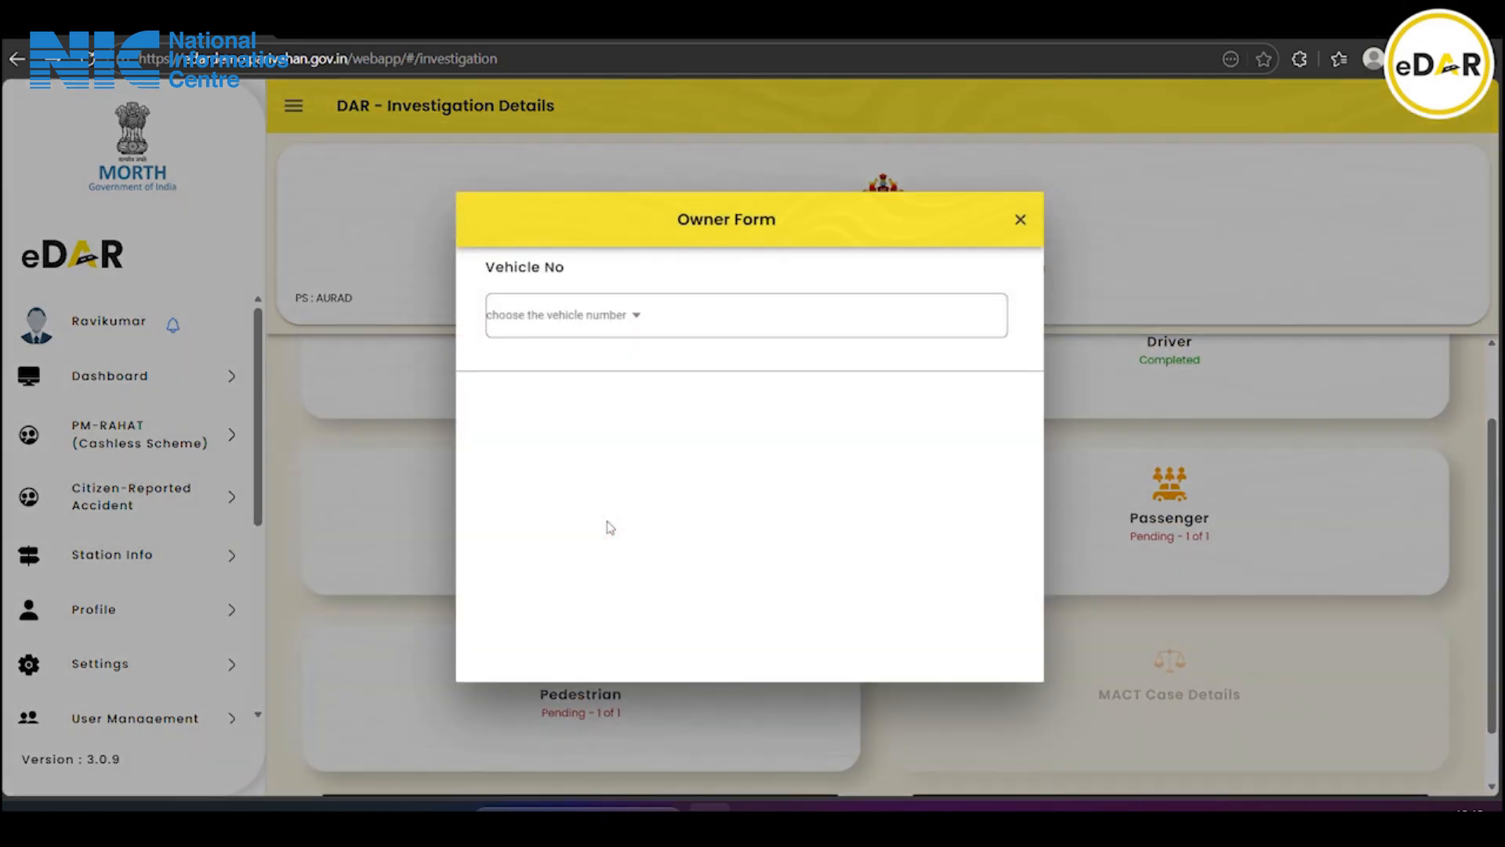
left_click(564, 334)
left_click(731, 445)
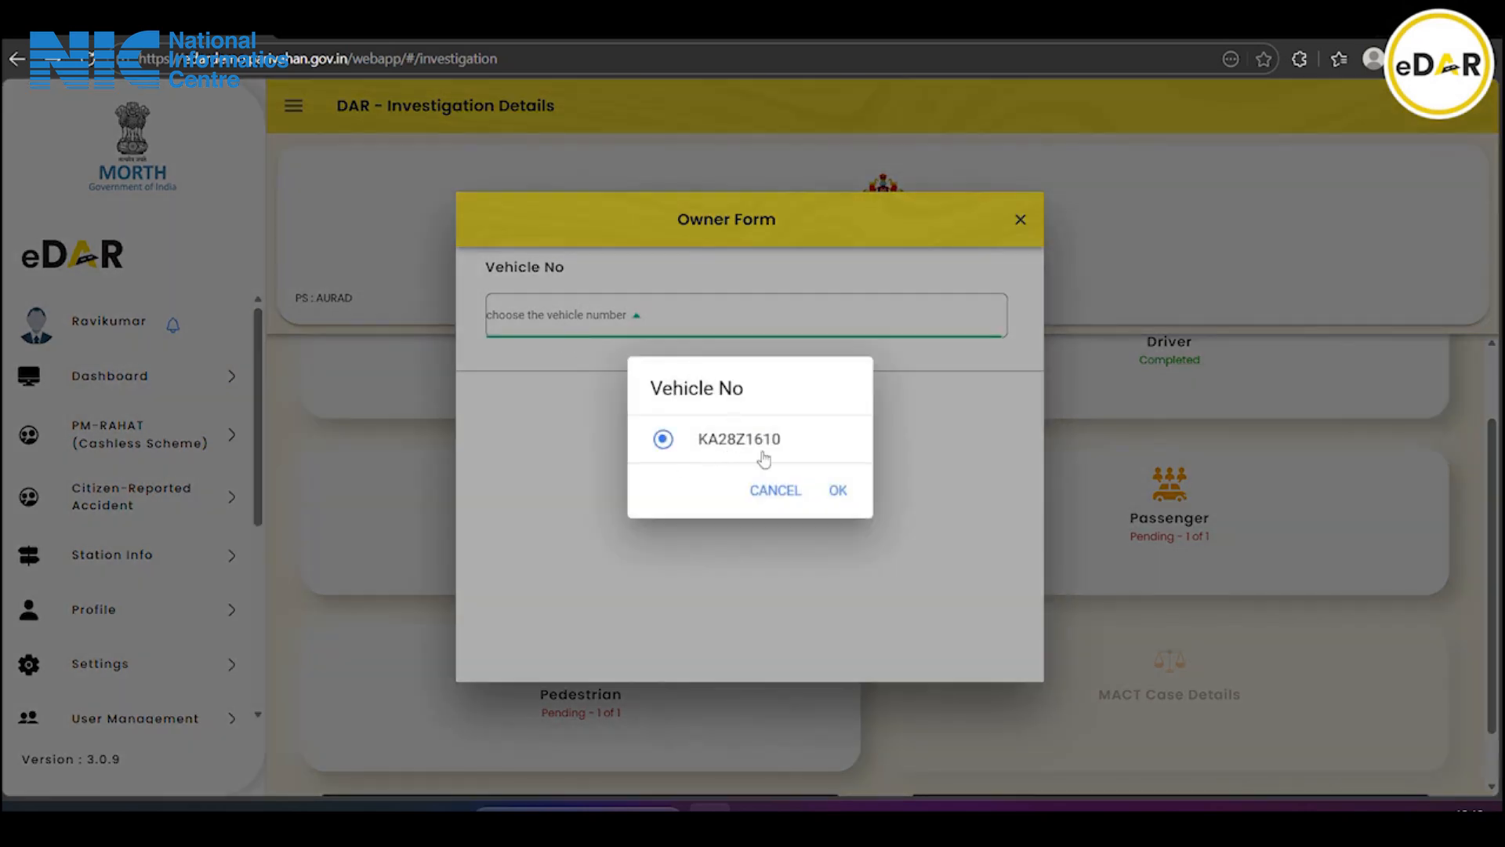
left_click(838, 491)
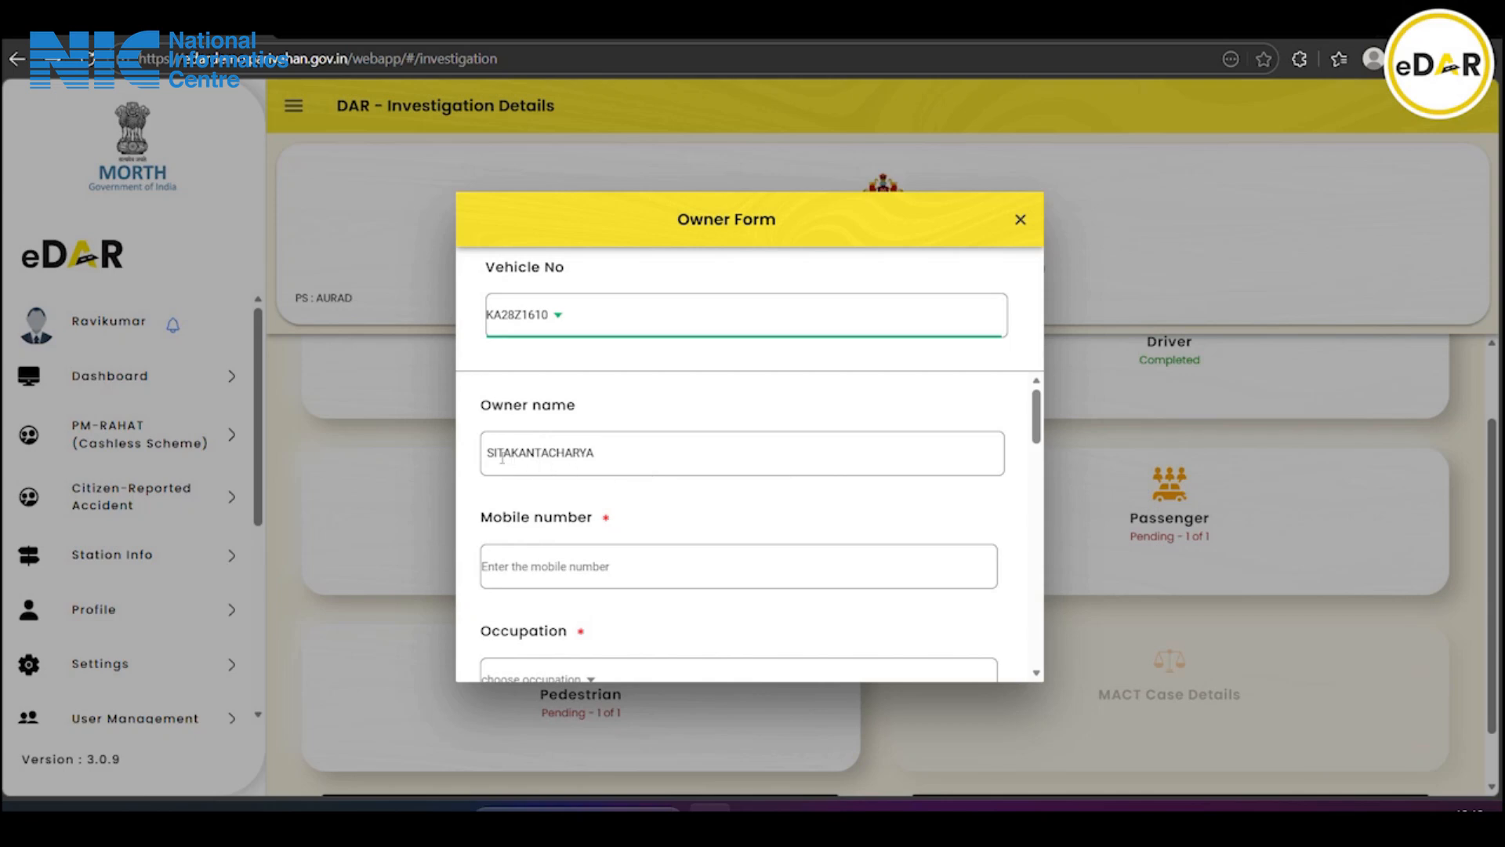
Enter the owner's mobile number
scroll(604, 470, "down", 3)
scroll(605, 478, "up", 2)
left_click(573, 479)
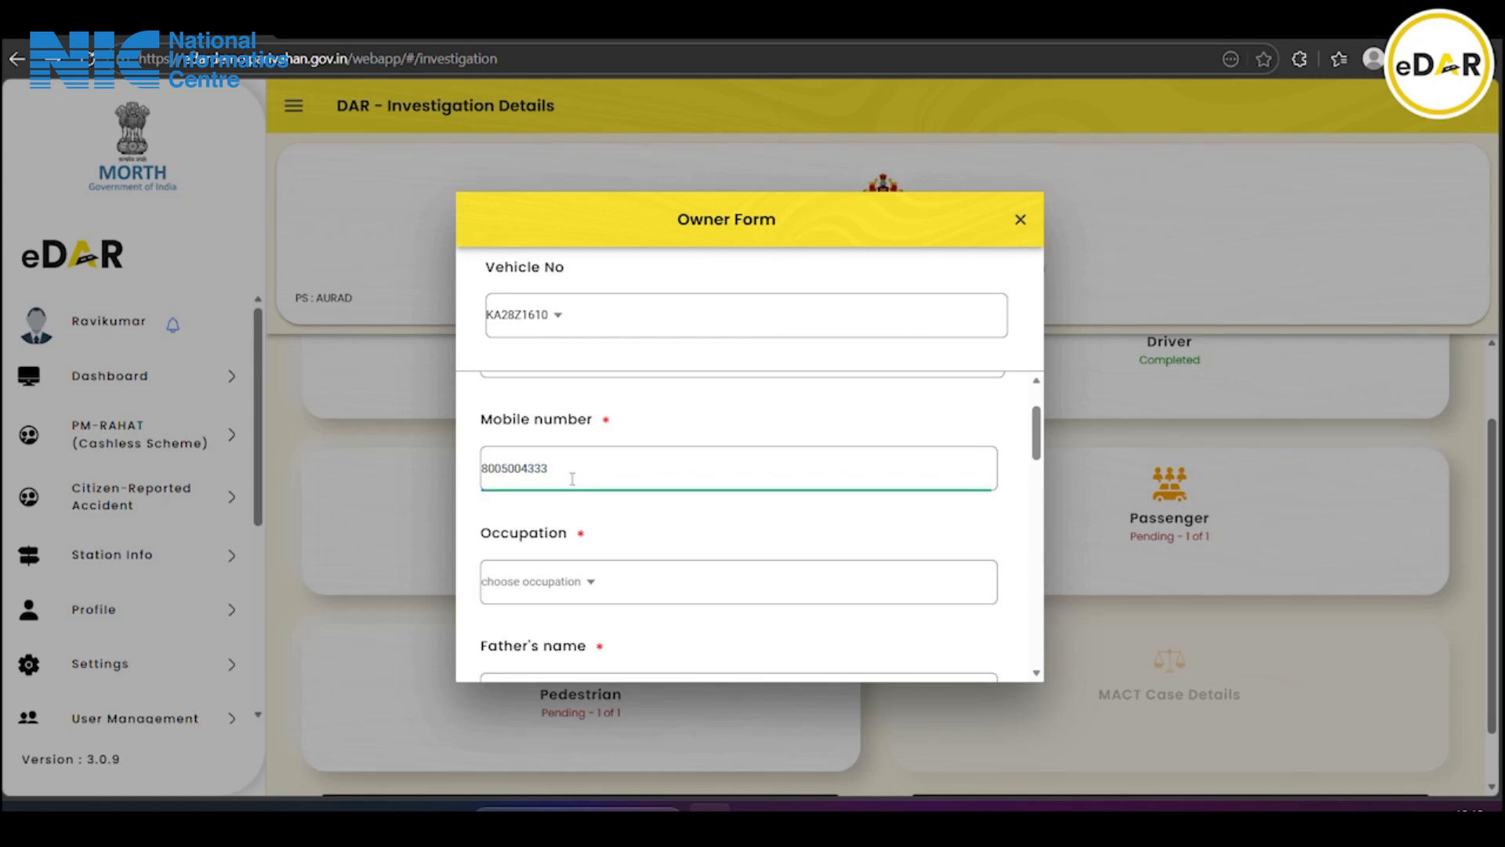
Set the owner's occupation to Engineer
scroll(573, 479, "down", 1)
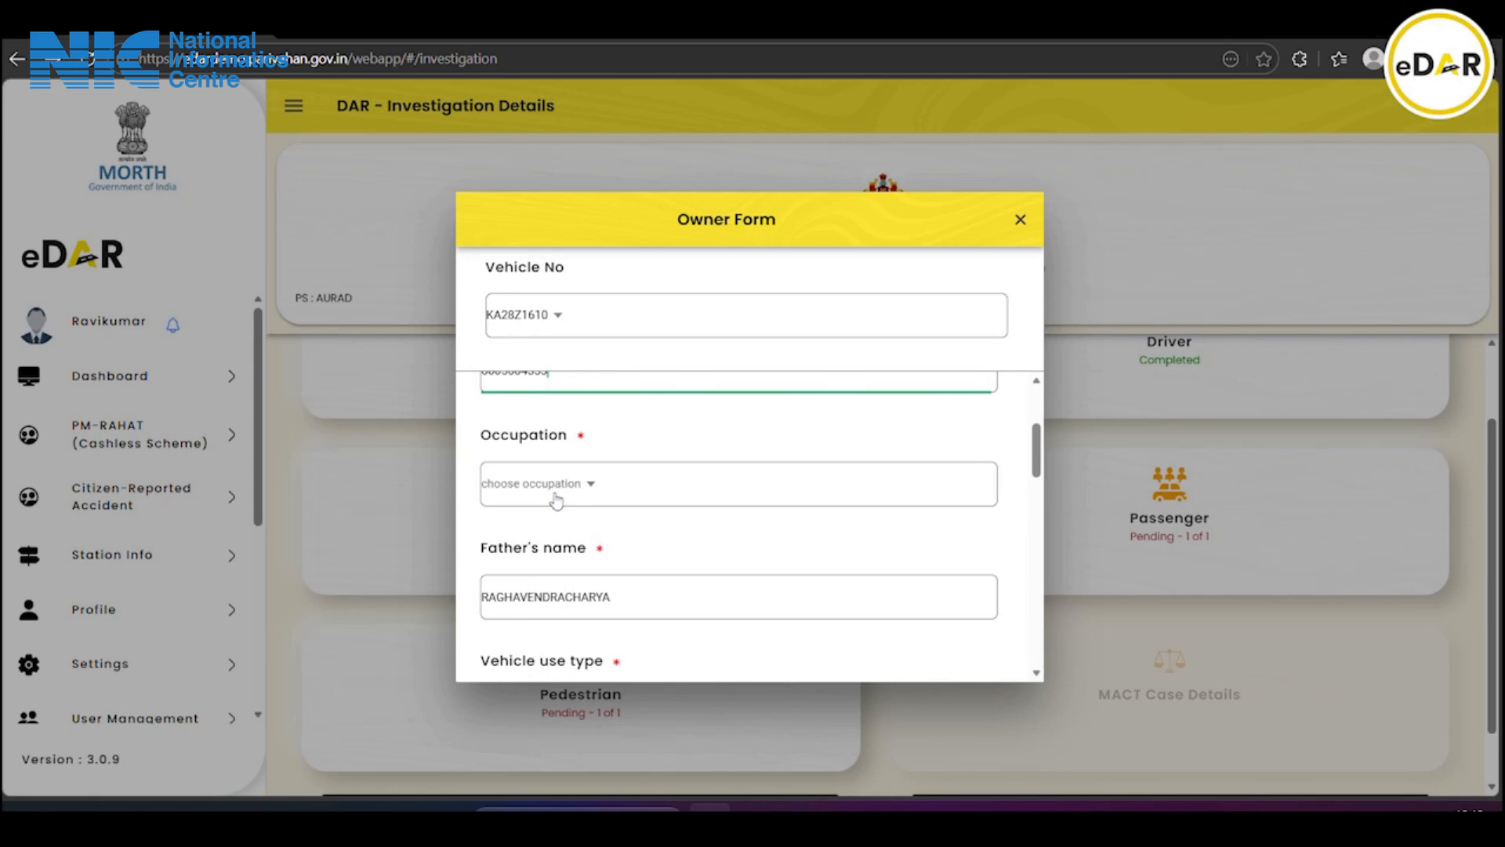
left_click(548, 495)
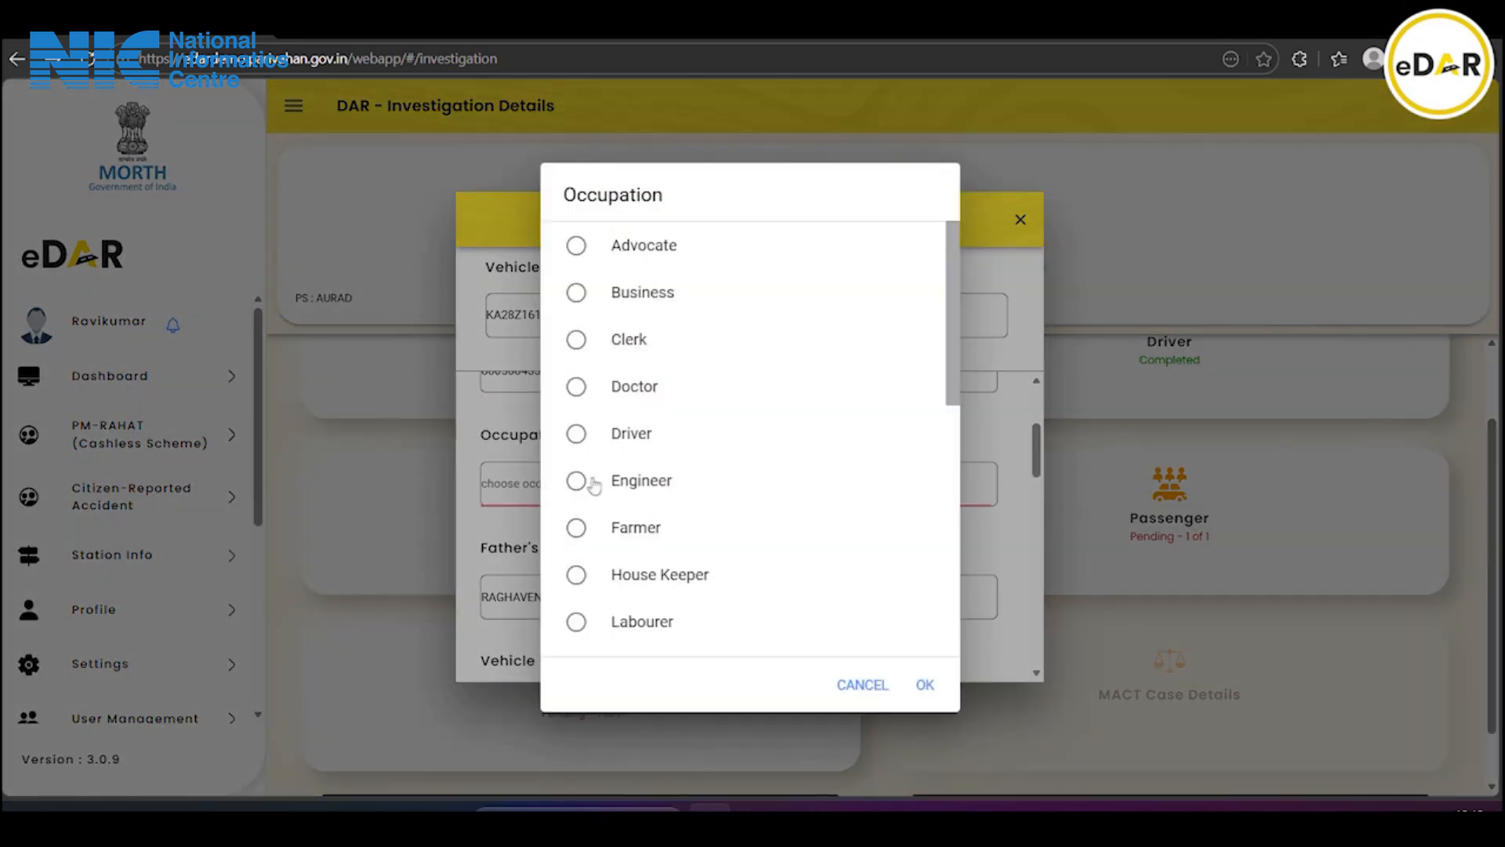
left_click(594, 482)
left_click(929, 687)
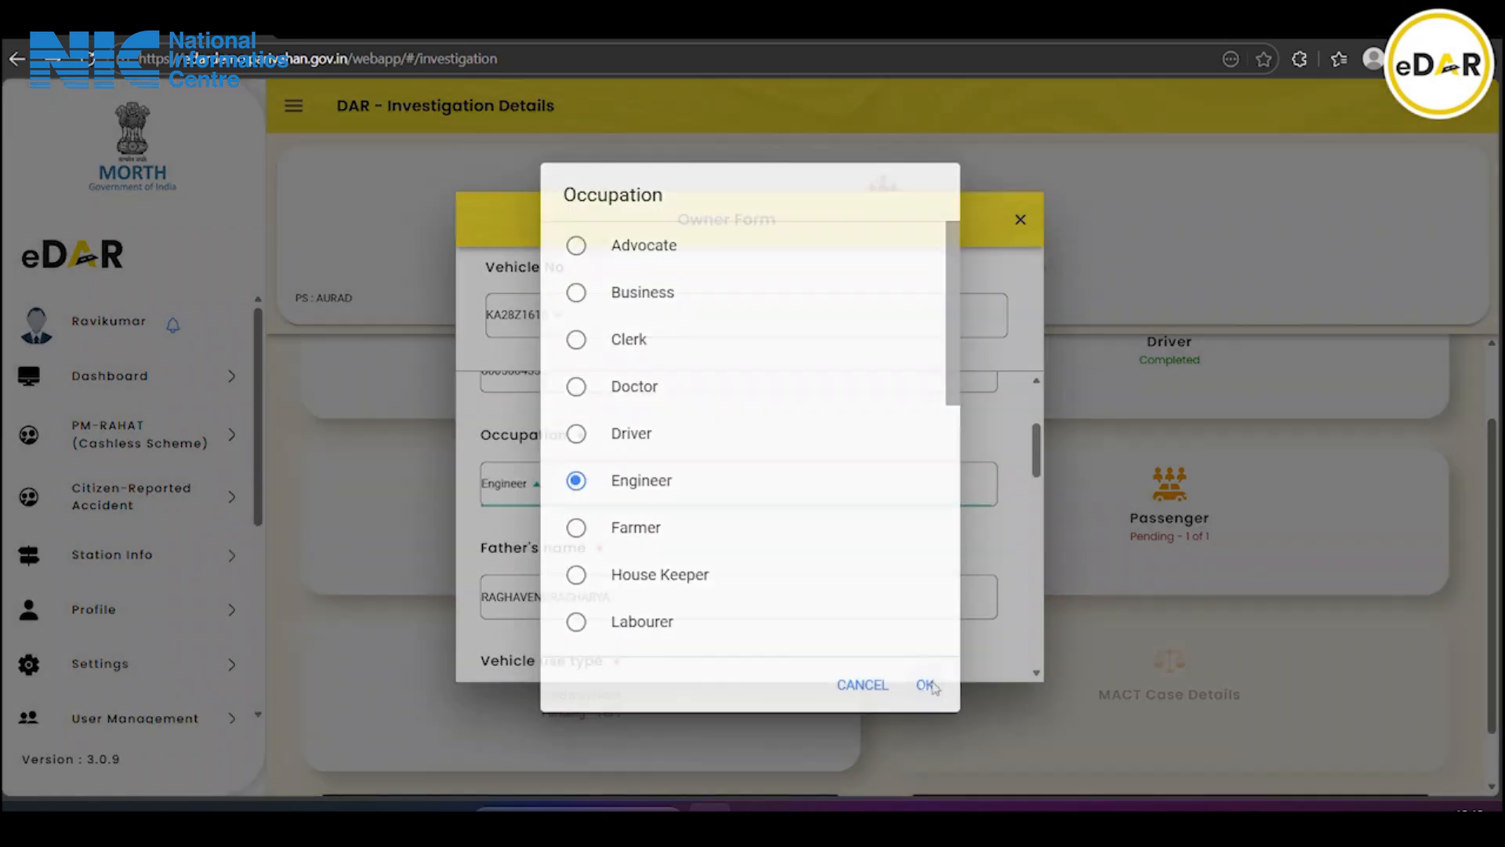
scroll(741, 619, "down", 2)
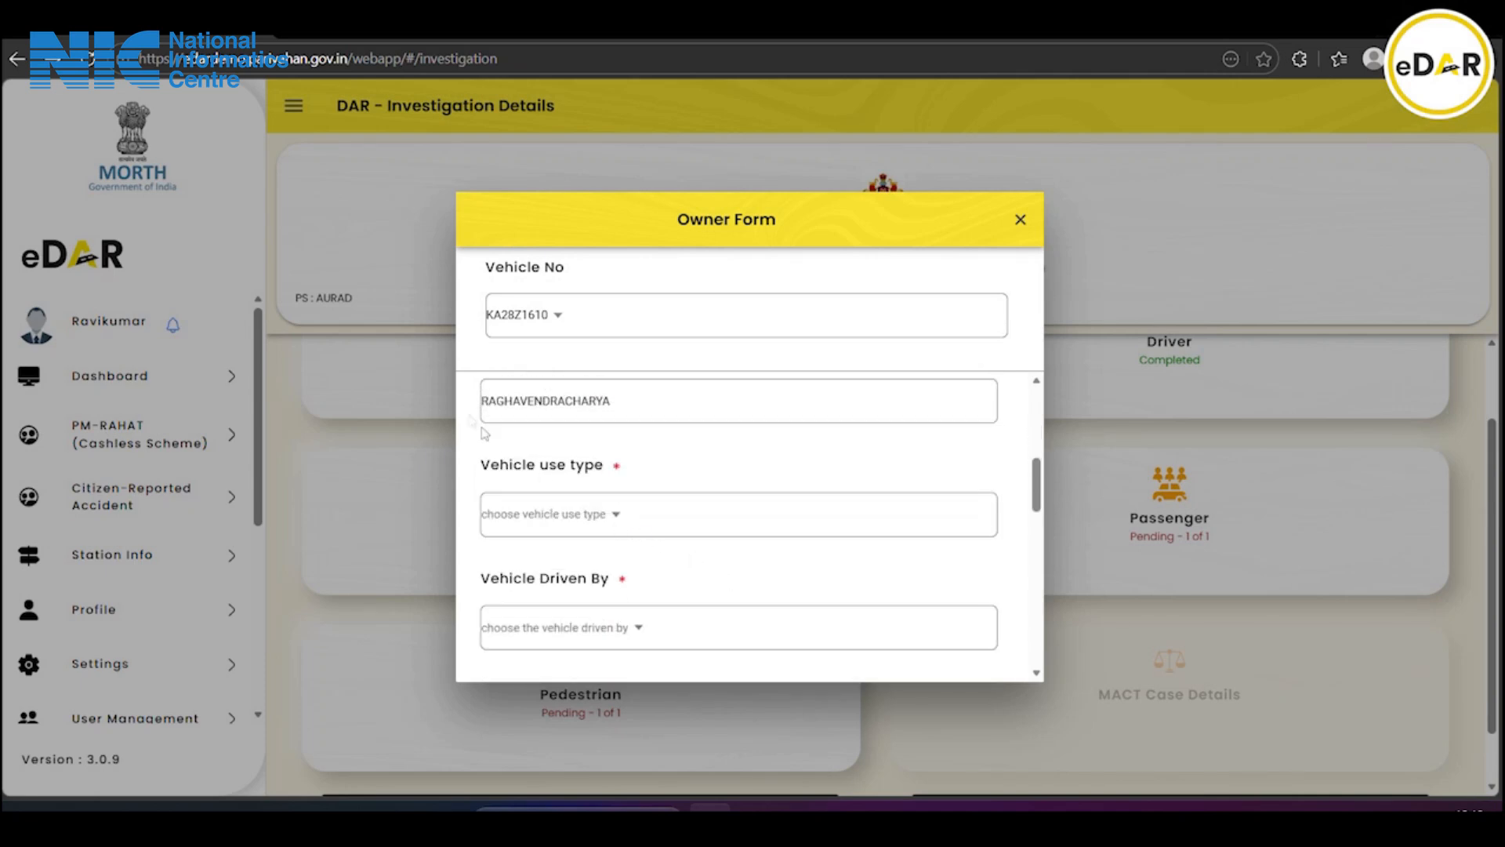
scroll(478, 423, "up", 1)
scroll(490, 479, "down", 1)
Set Vehicle use type to Private Vehicle and Vehicle Driven By to Paid Driver
left_click(608, 511)
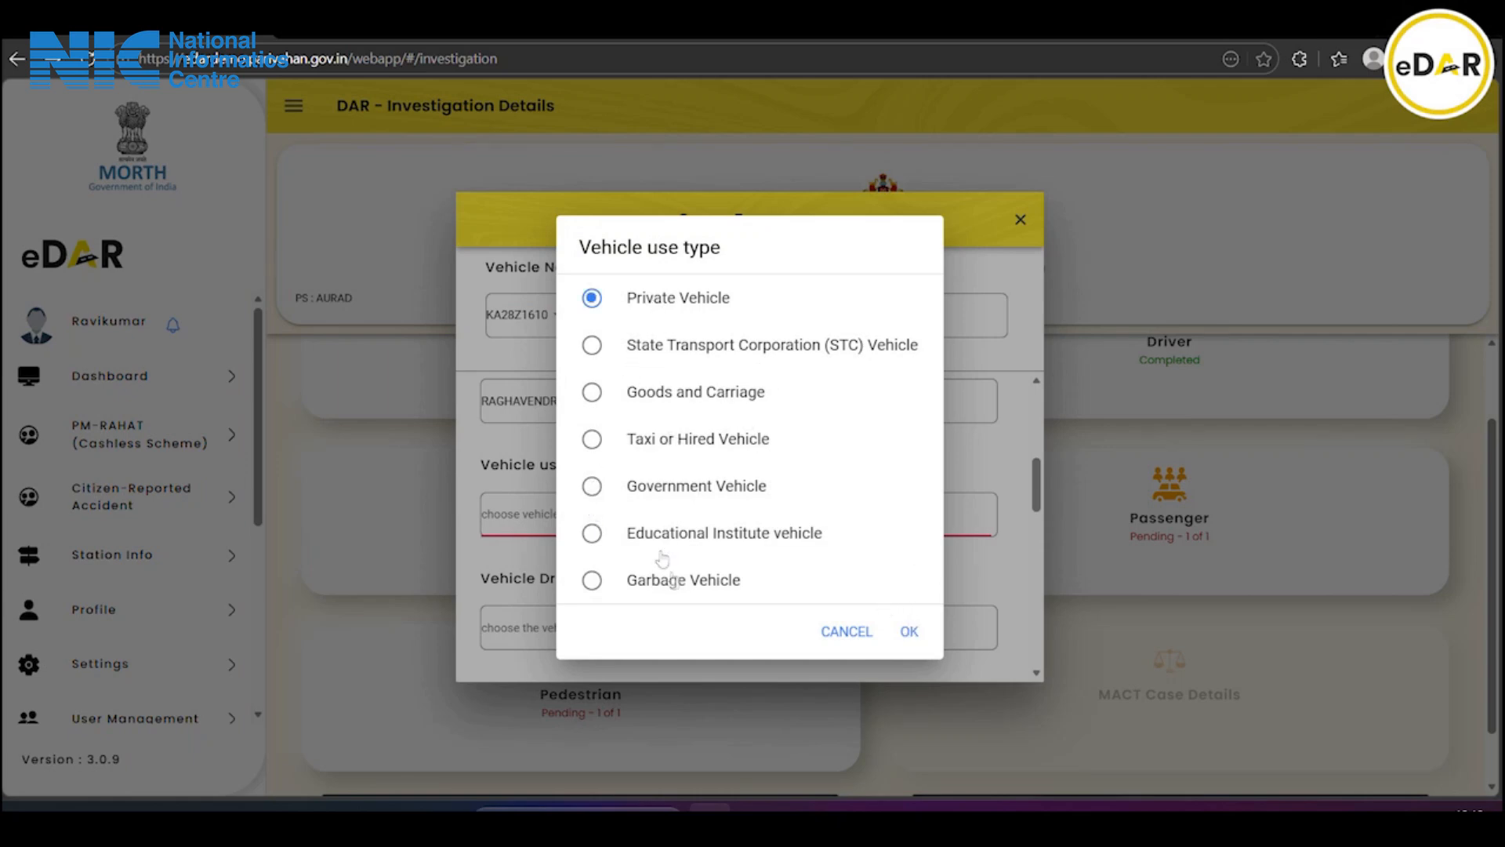
left_click(909, 632)
scroll(537, 483, "down", 2)
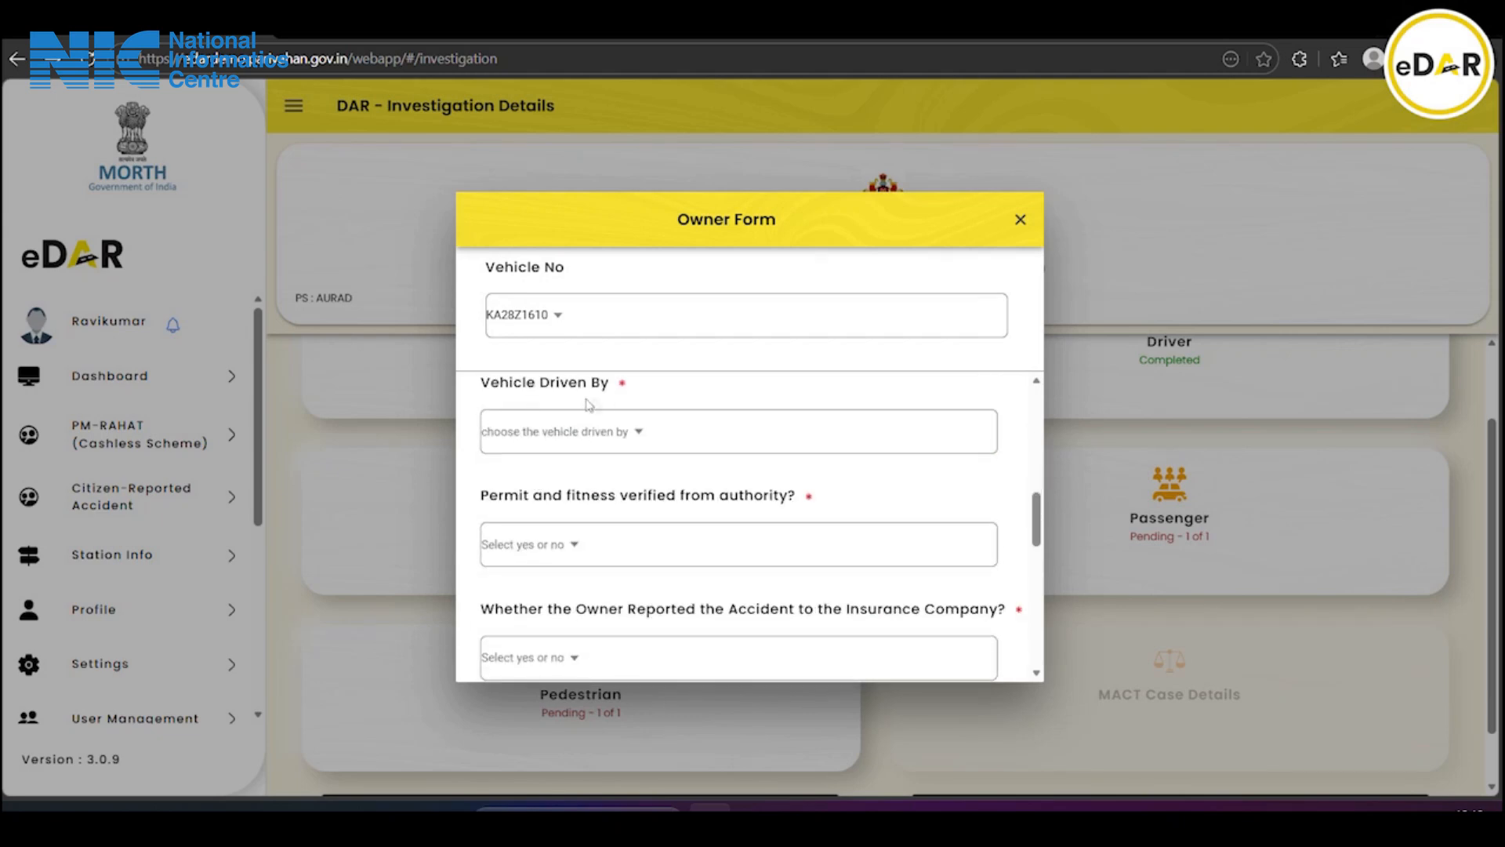
left_click(610, 438)
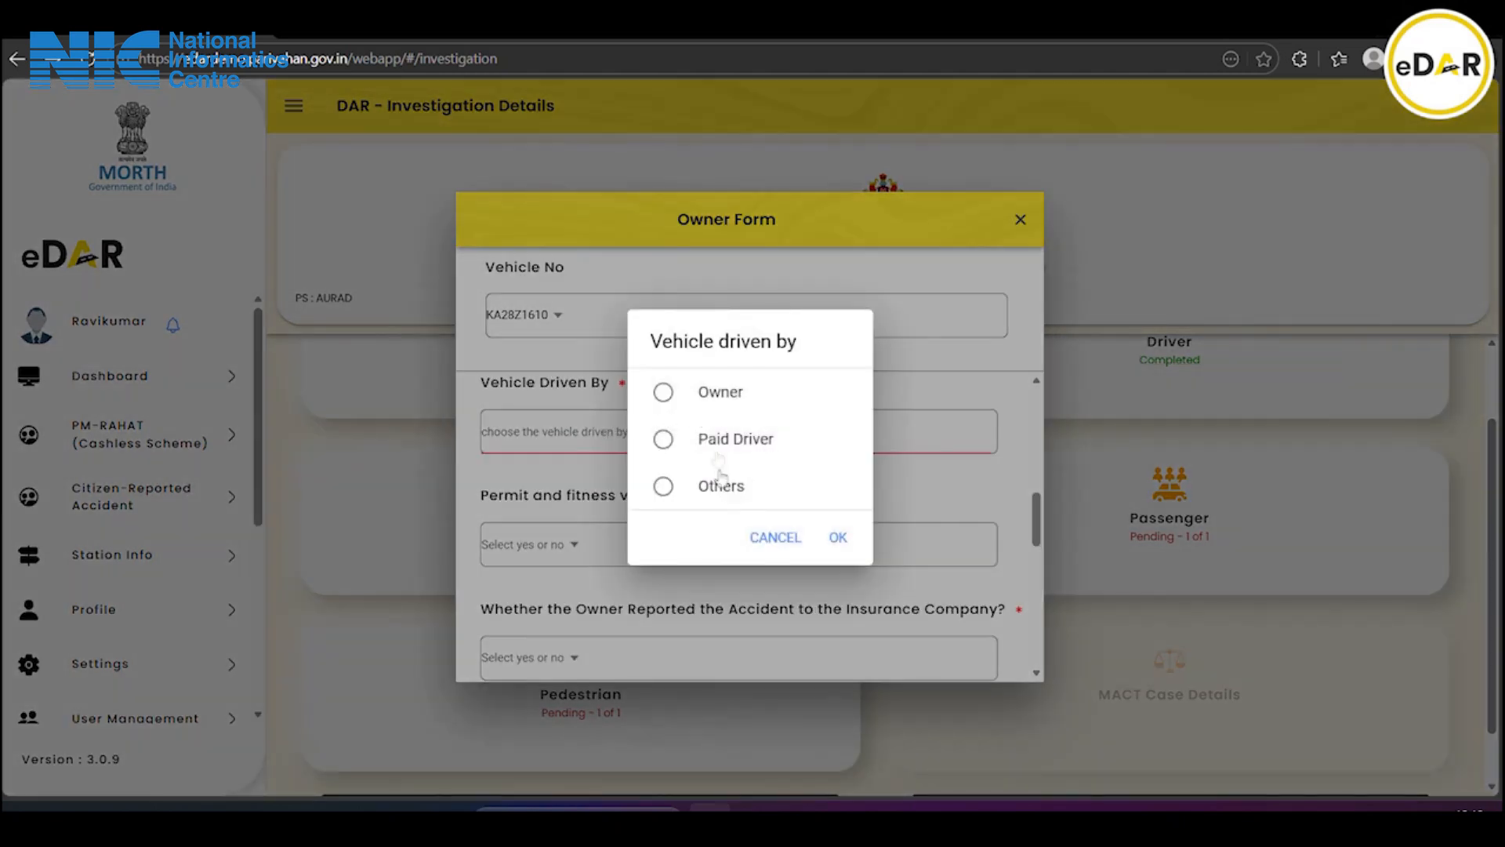
left_click(742, 442)
left_click(836, 535)
Answer Yes to permit/fitness verified and to accident reported to the insurance company
scroll(638, 486, "down", 2)
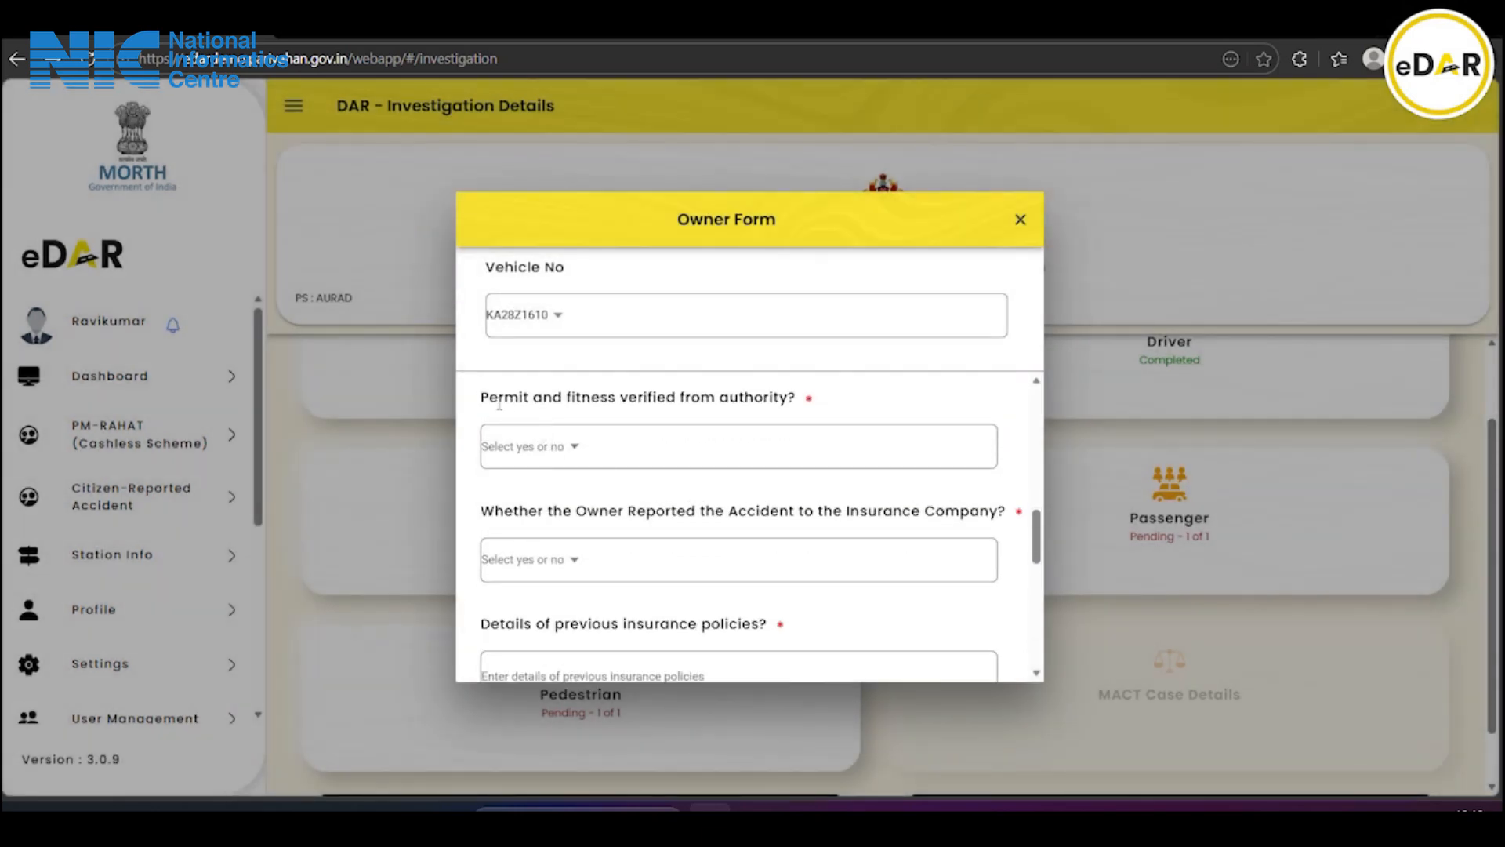
left_click(545, 459)
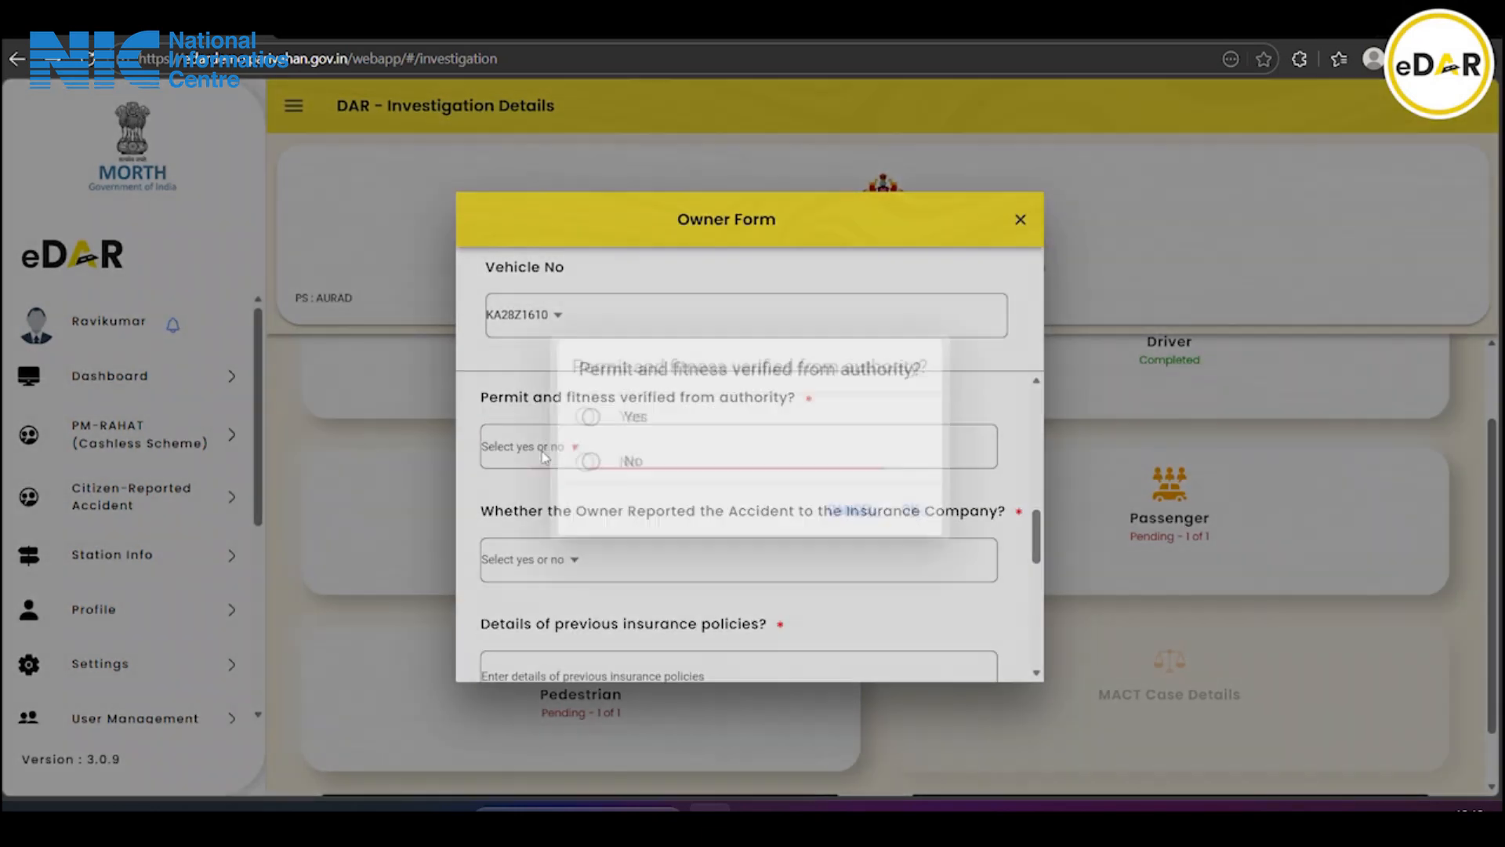
left_click(627, 416)
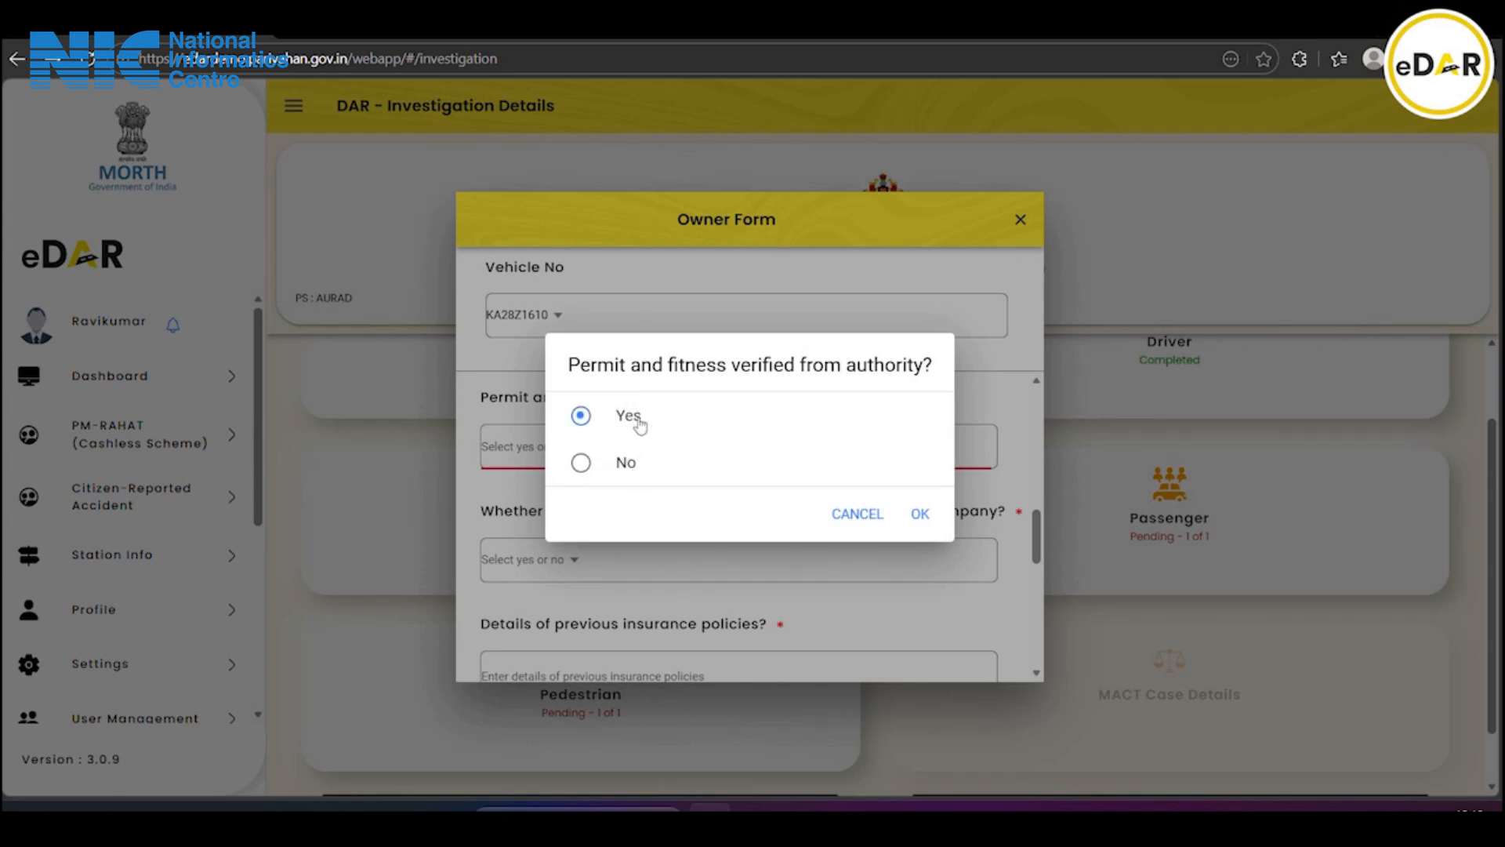
left_click(919, 514)
scroll(709, 504, "down", 2)
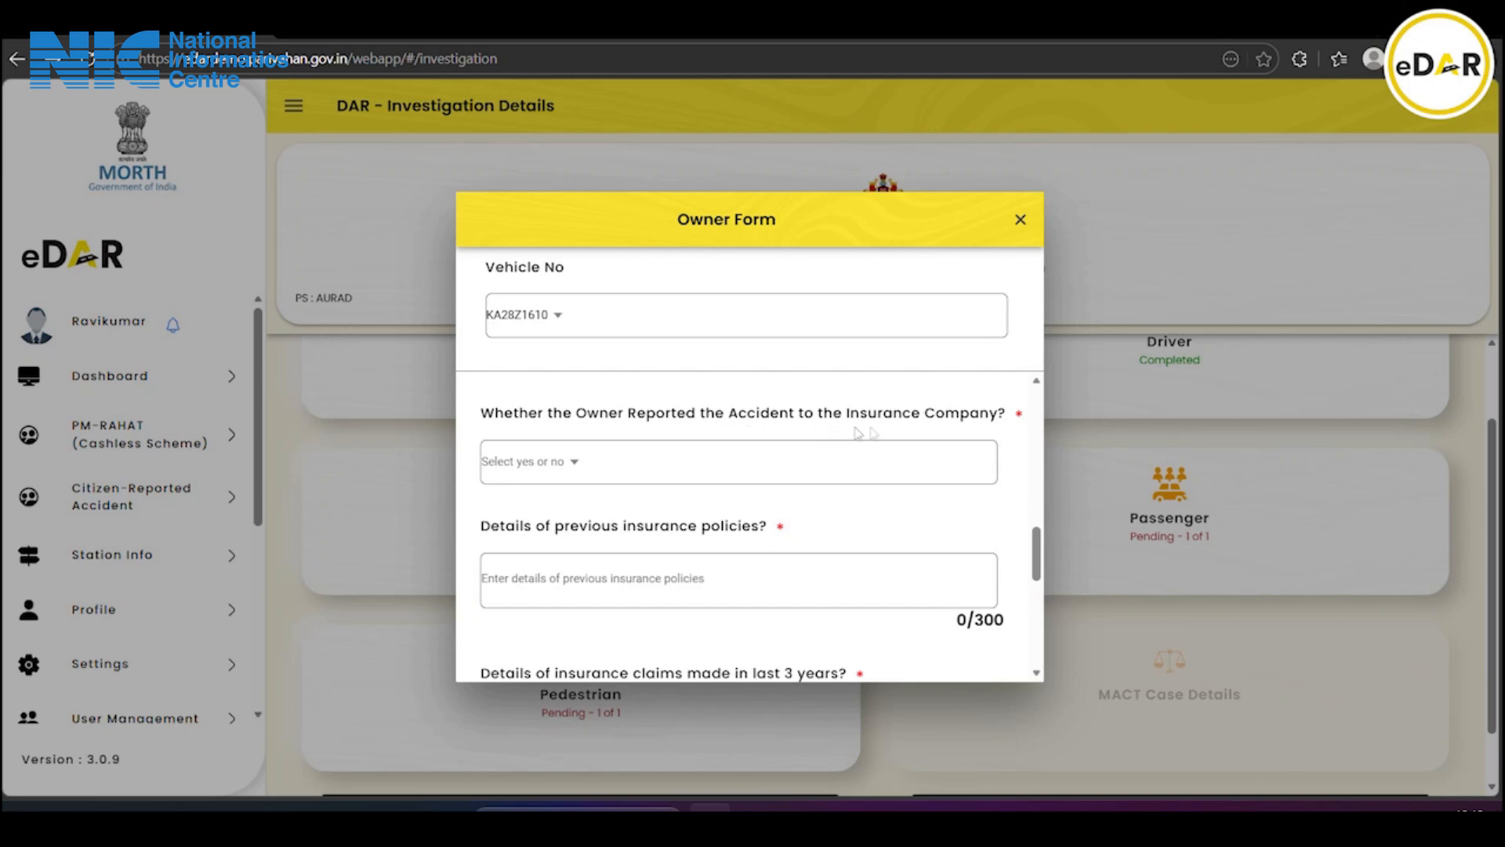
left_click(560, 476)
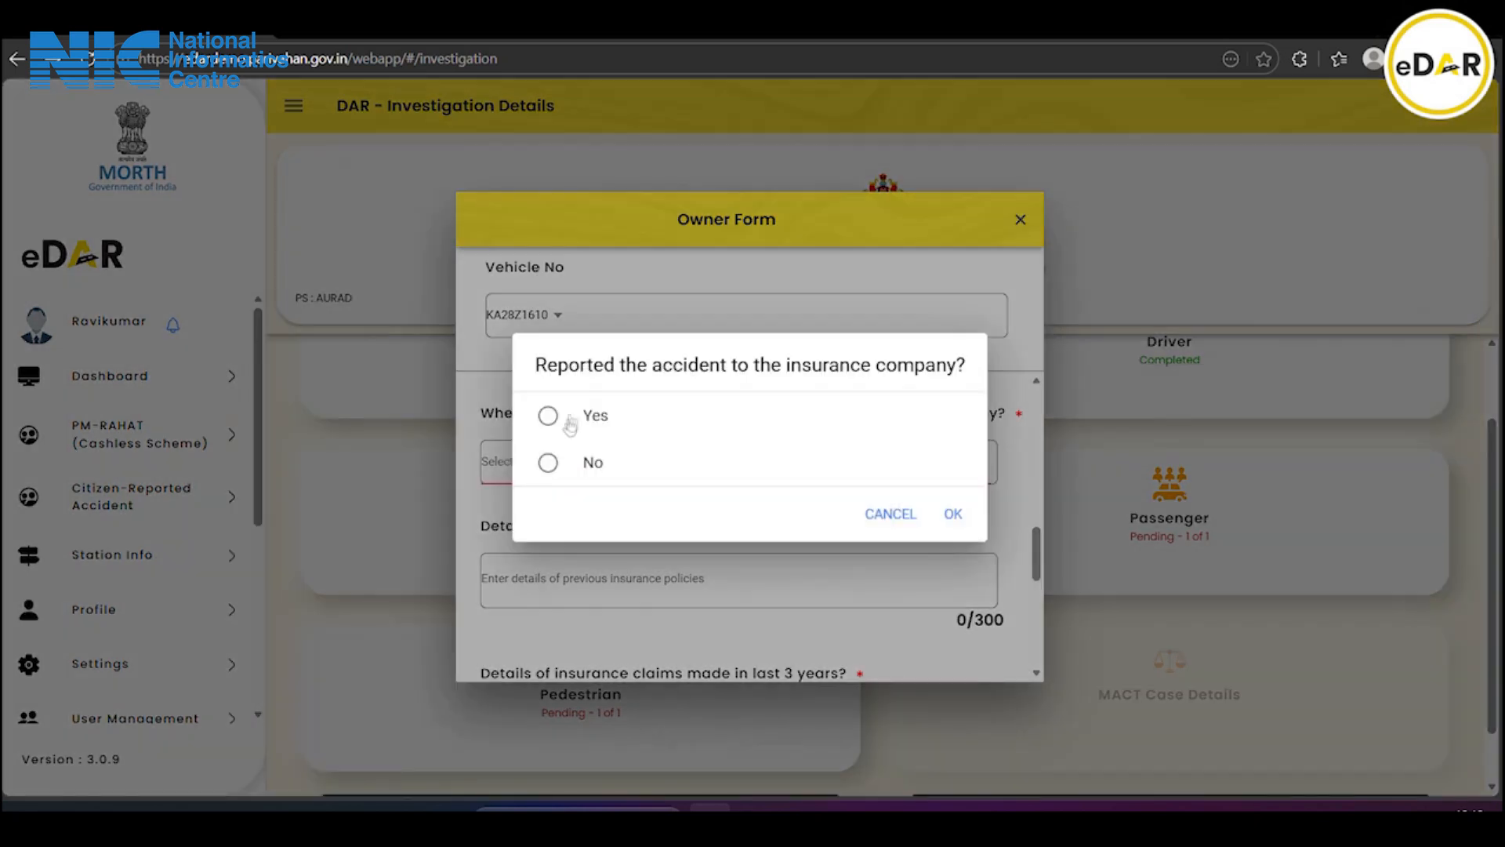
left_click(593, 424)
left_click(951, 513)
scroll(715, 505, "down", 1)
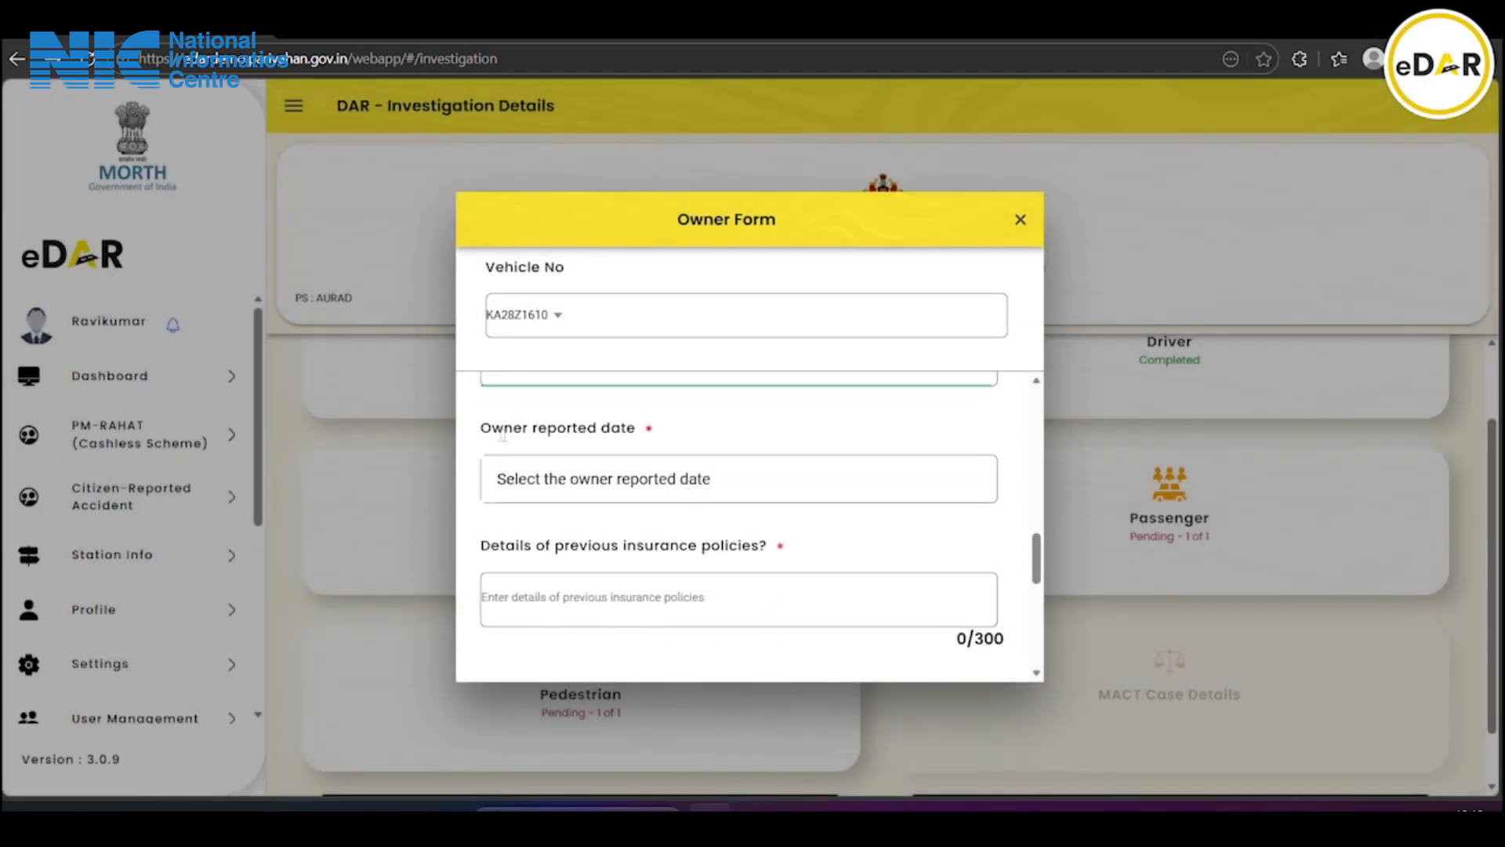
Pick 07 Mar 2026 as the owner reported date, then select the previous insurance policies field
left_click(632, 480)
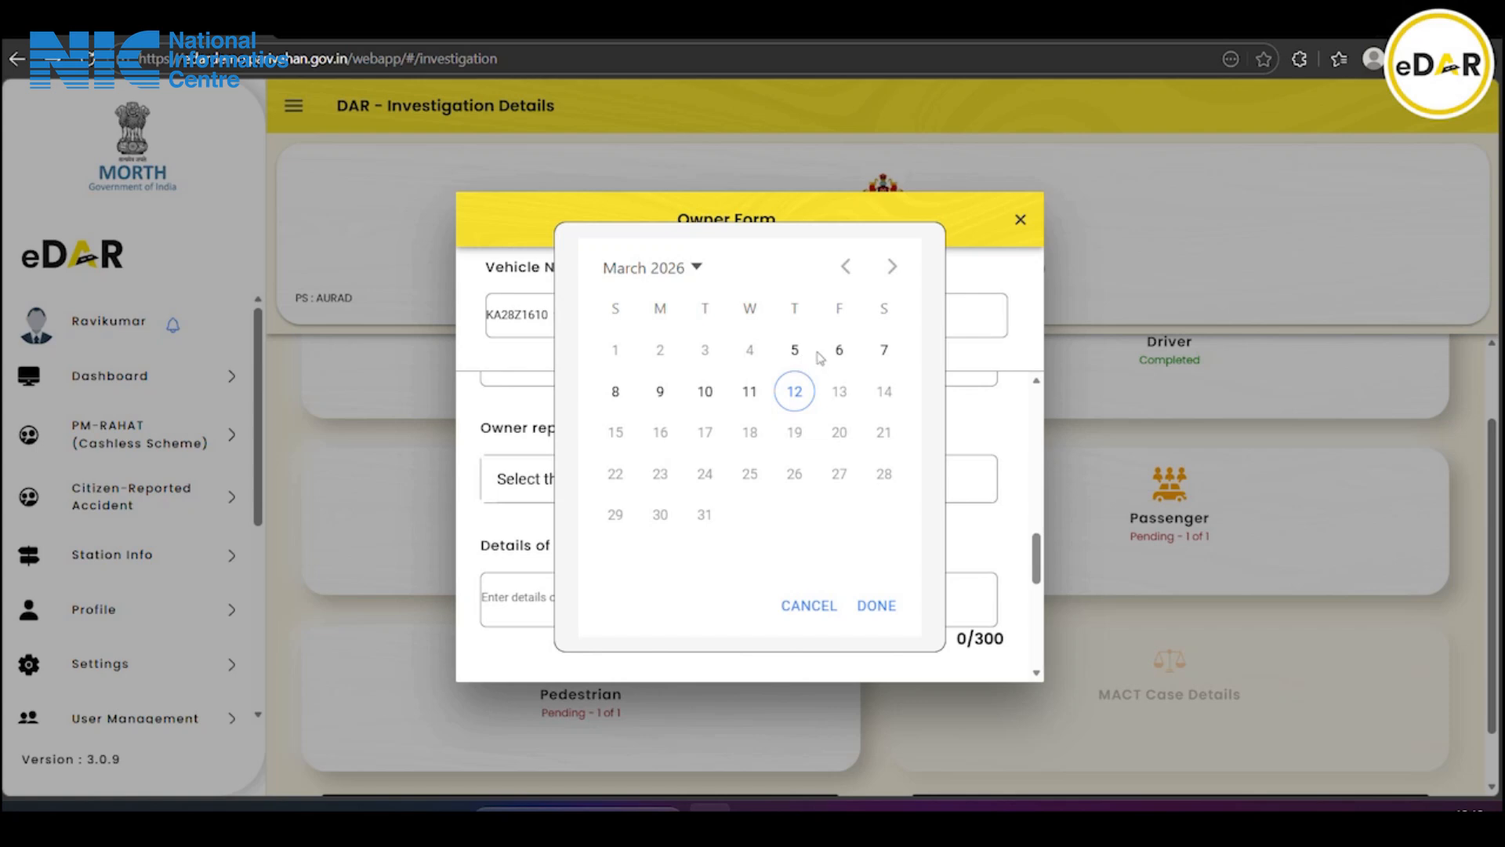
left_click(879, 352)
left_click(875, 605)
scroll(640, 532, "down", 1)
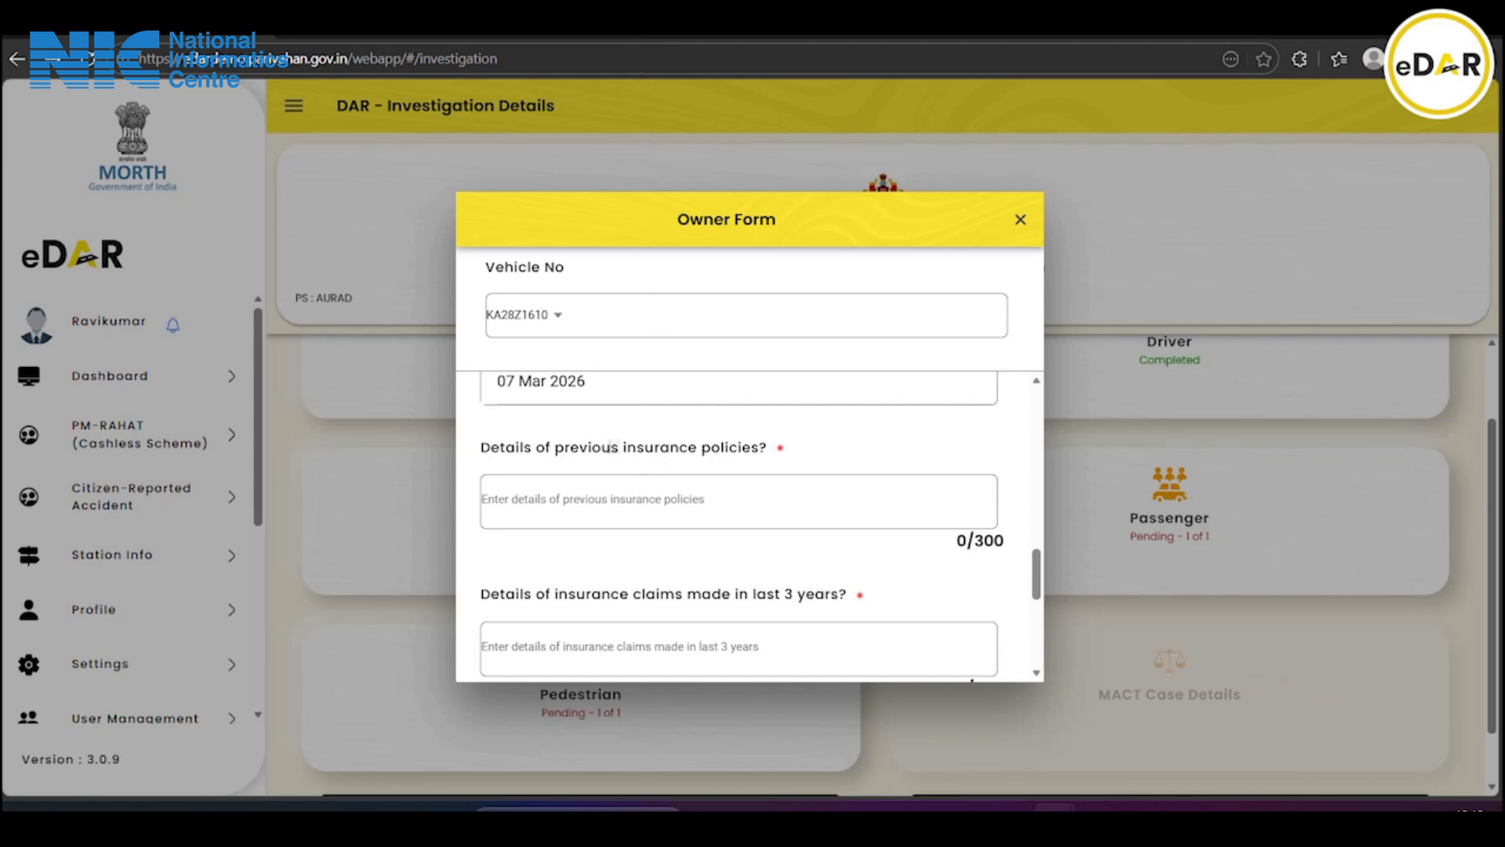
left_click(613, 494)
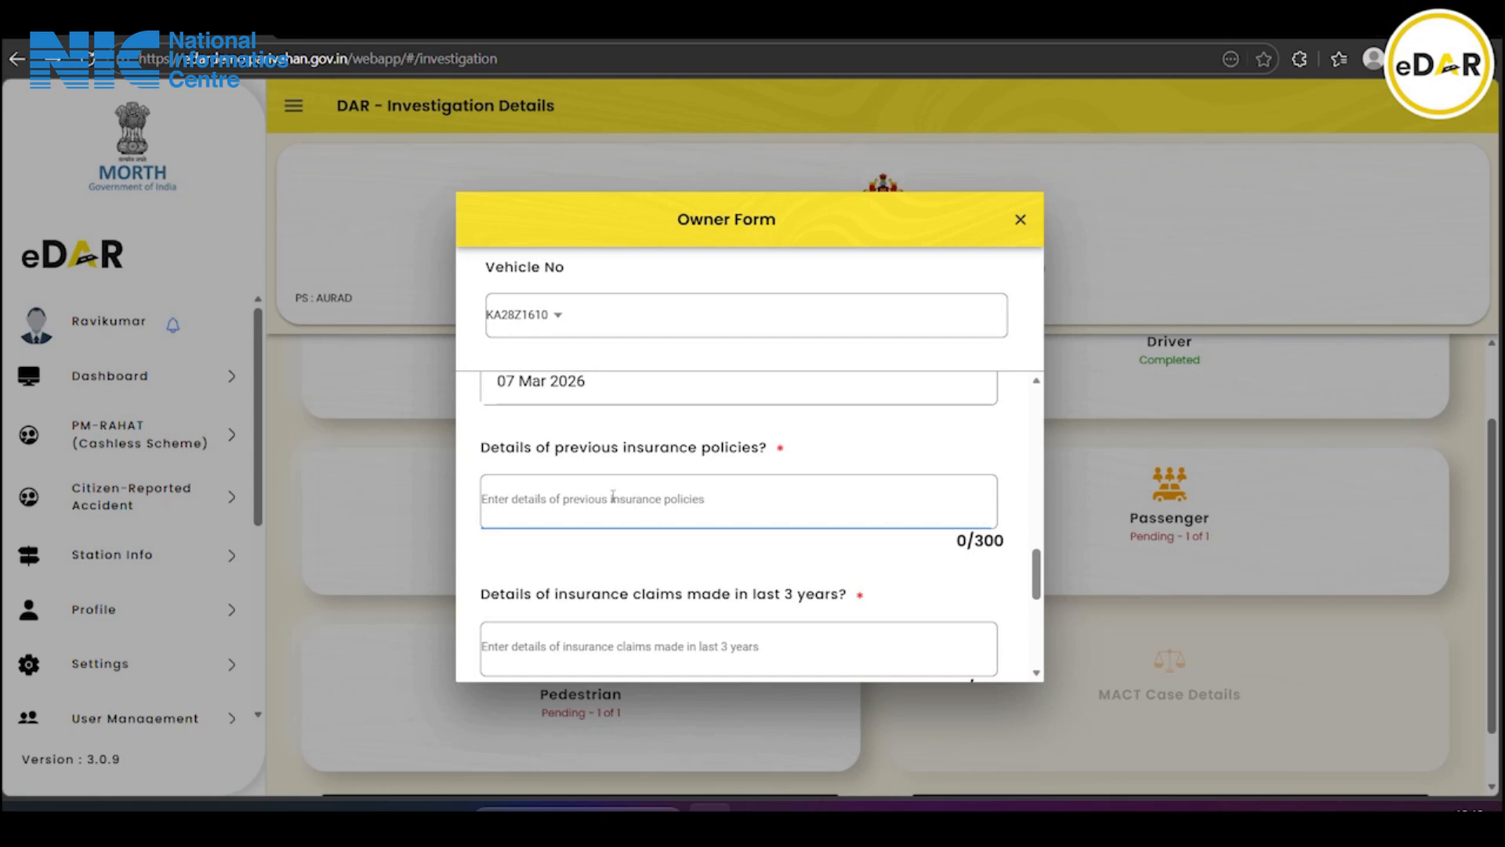
Enter 'icici lombad and please enter the previous insurance policies details' as the previous insurance policies
type("icici lom")
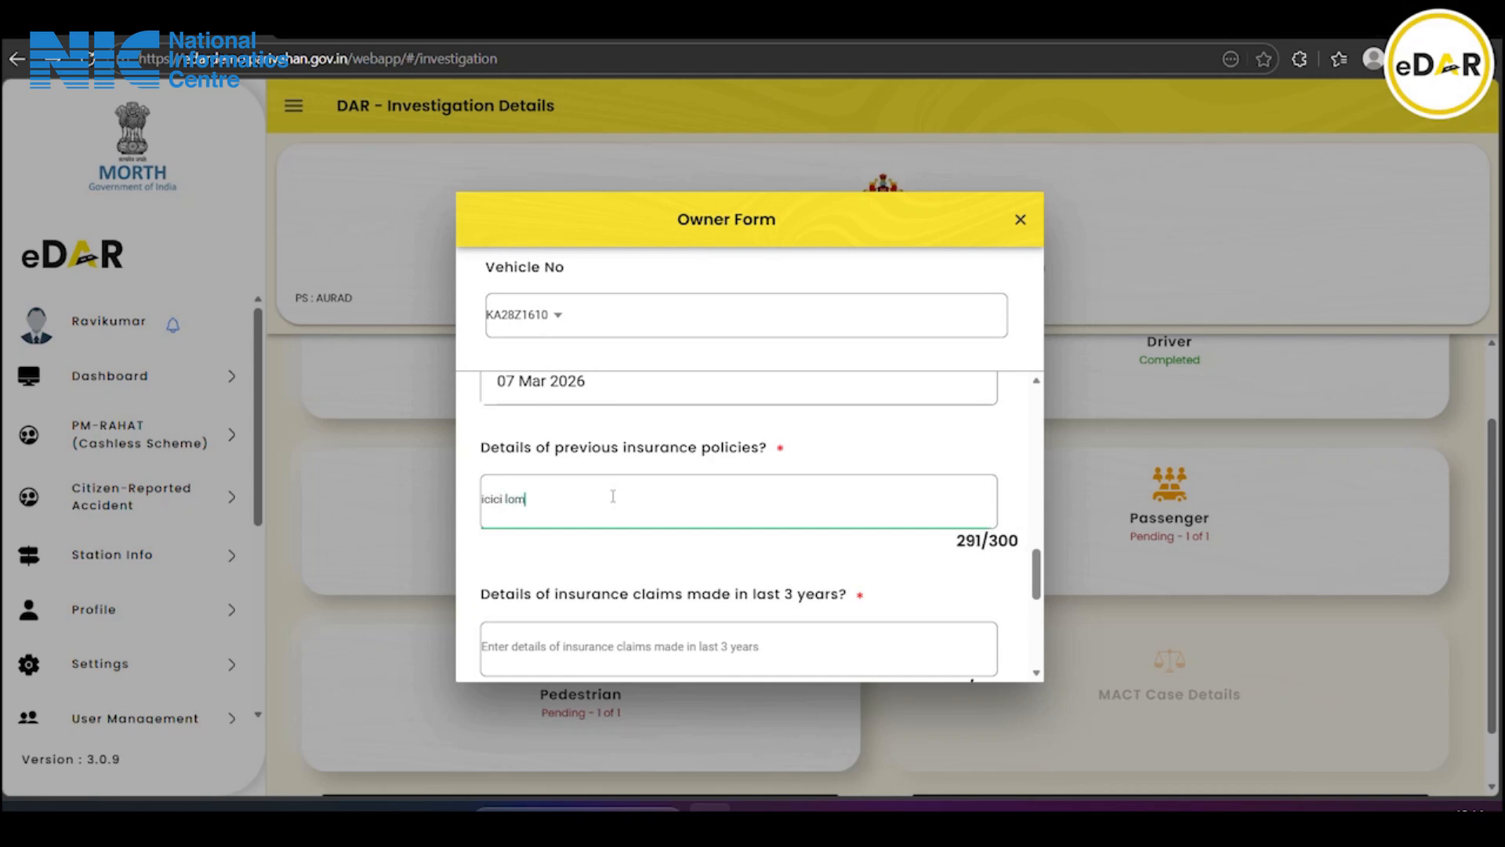
type("bad and please ")
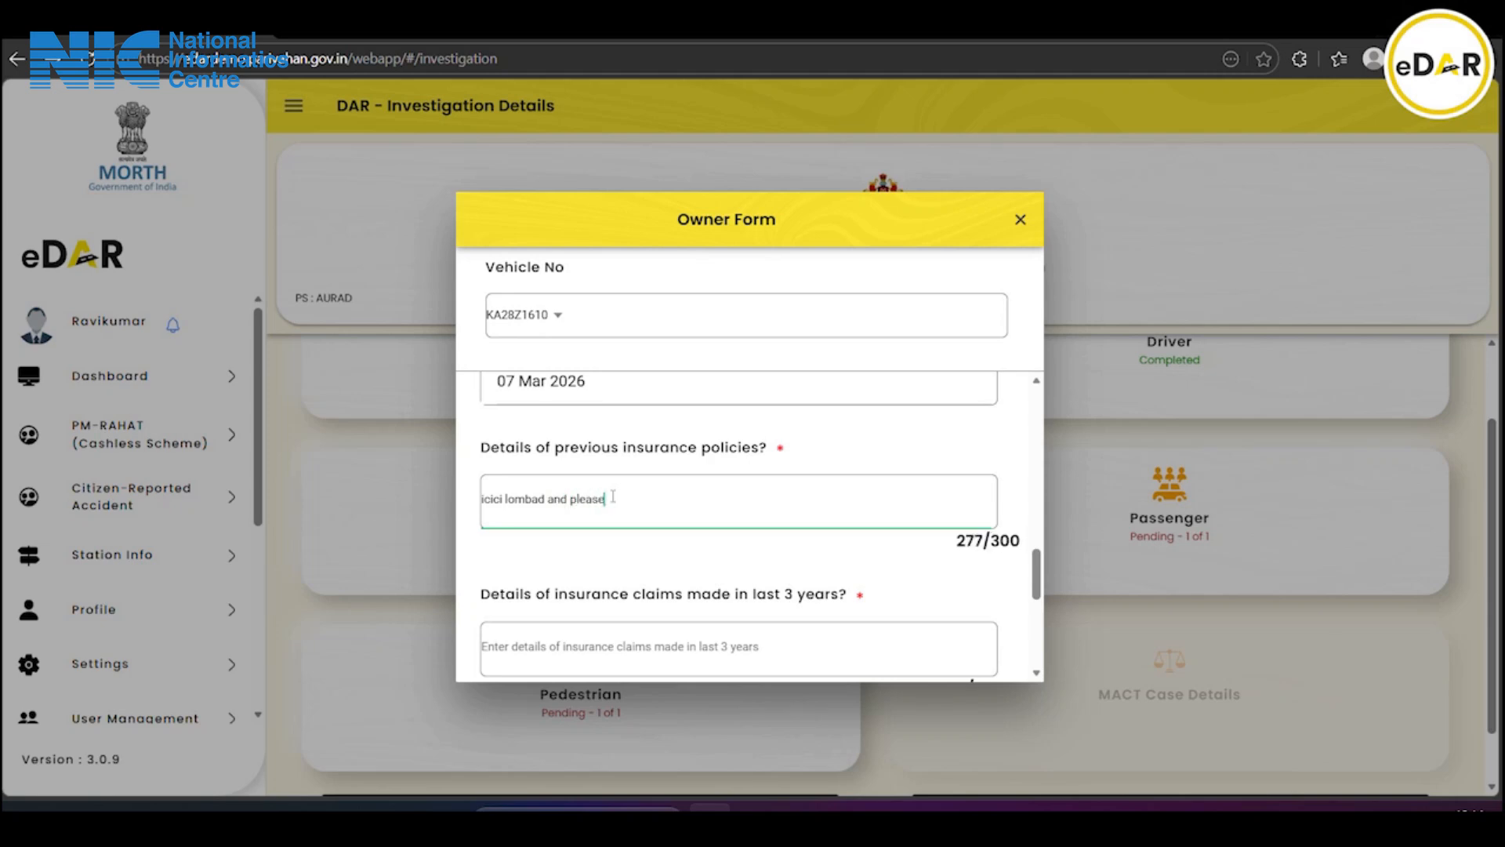
type("enter the previous ins")
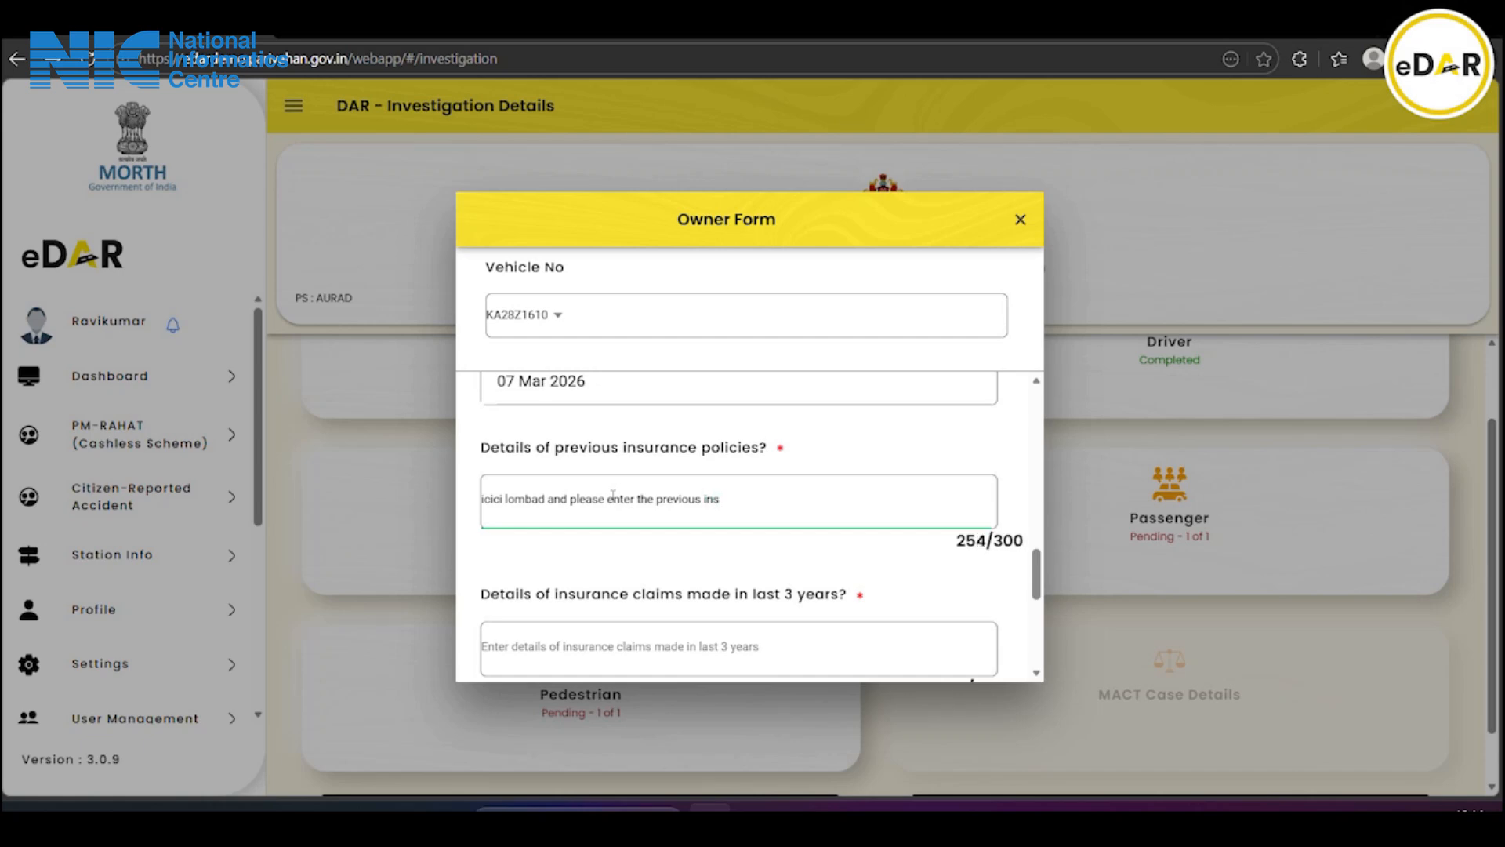
type("urance policies details")
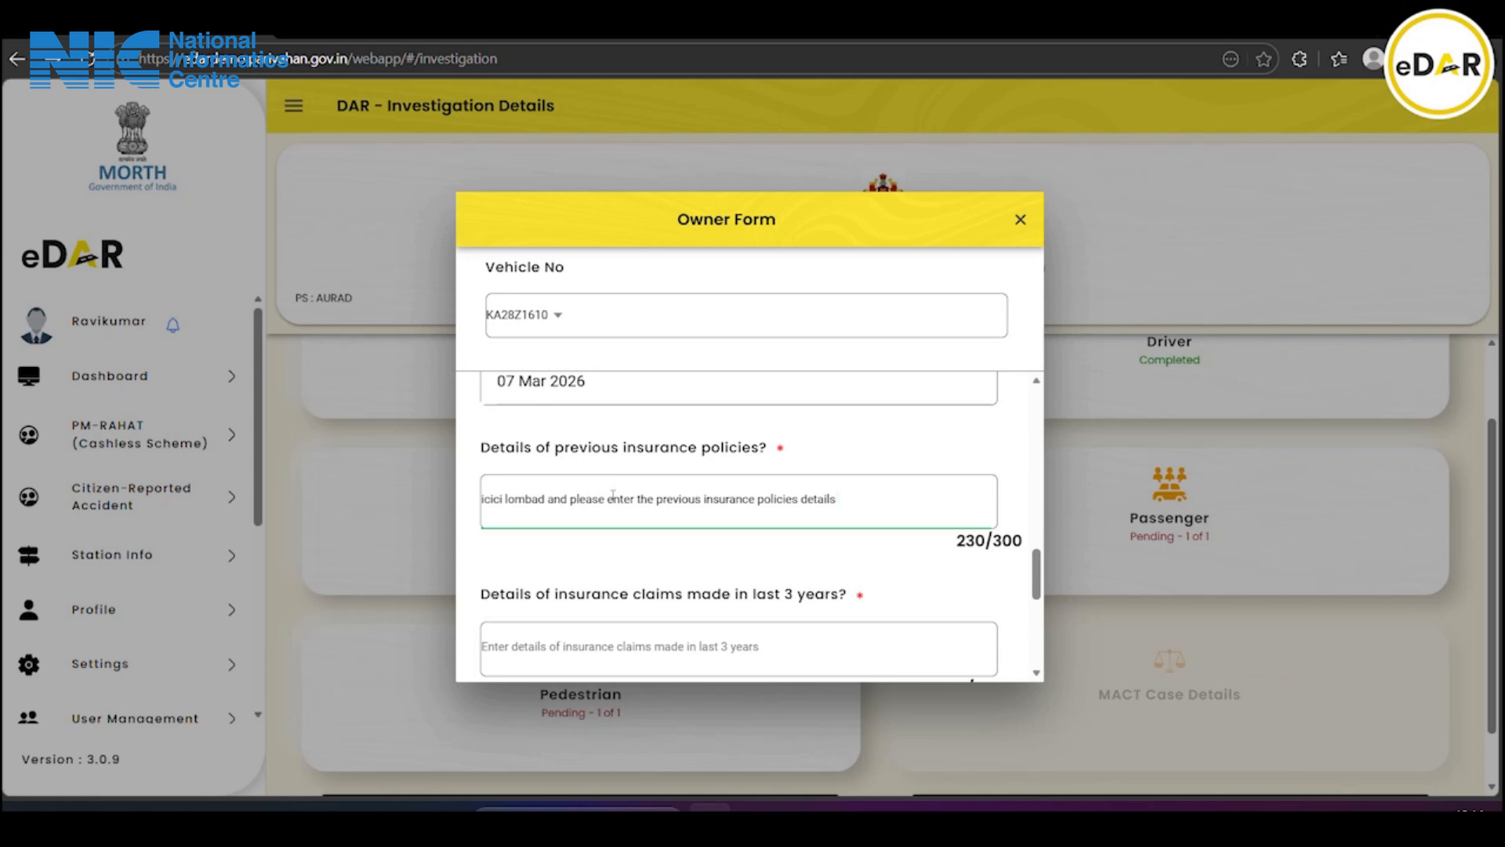
scroll(669, 516, "down", 1)
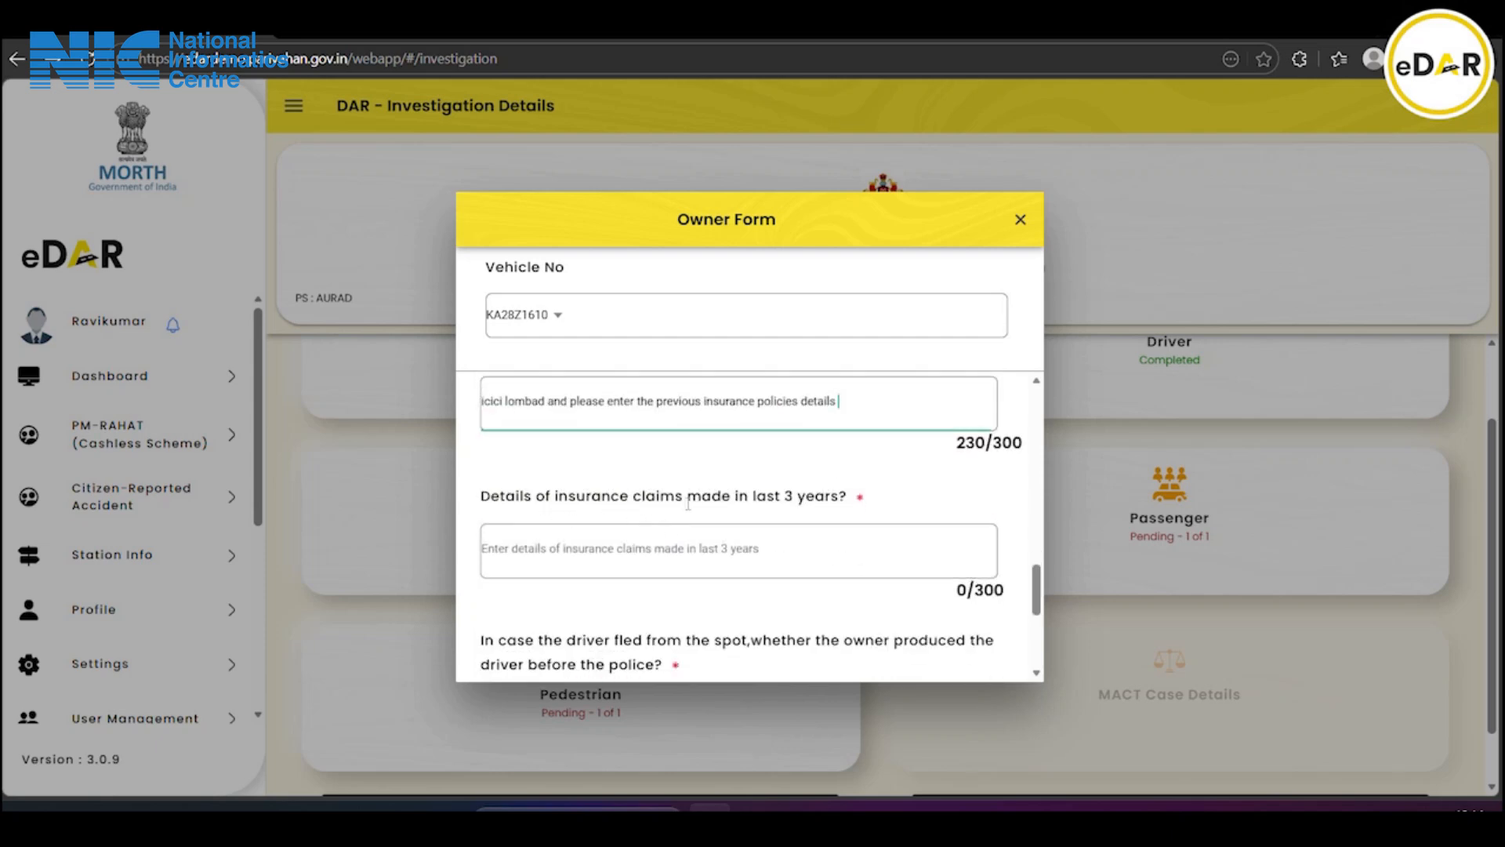
Enter 'No claims Made' as the insurance claims of the last 3 years
left_click(580, 544)
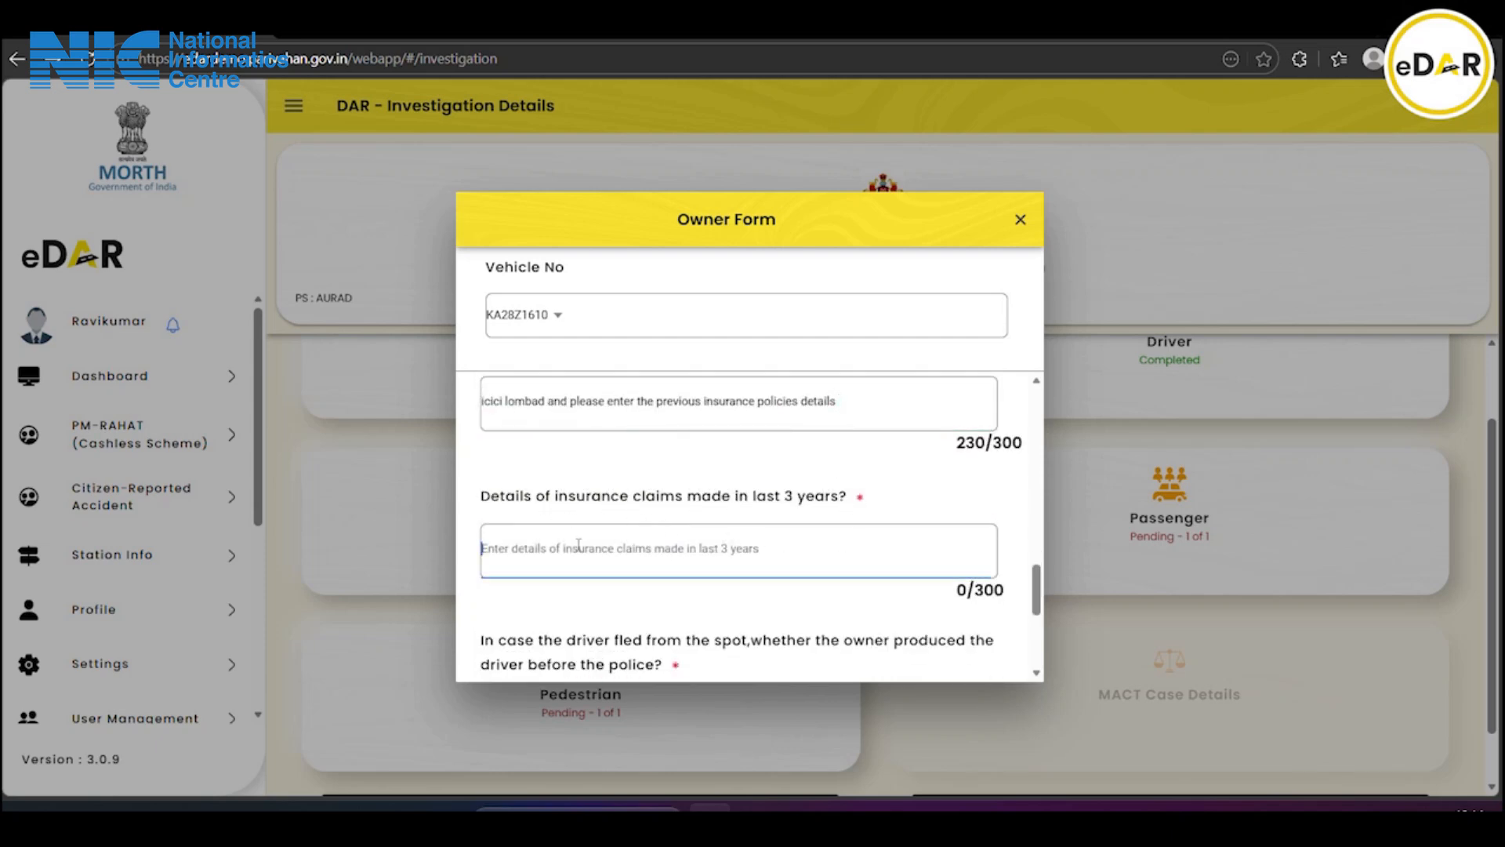
type("No")
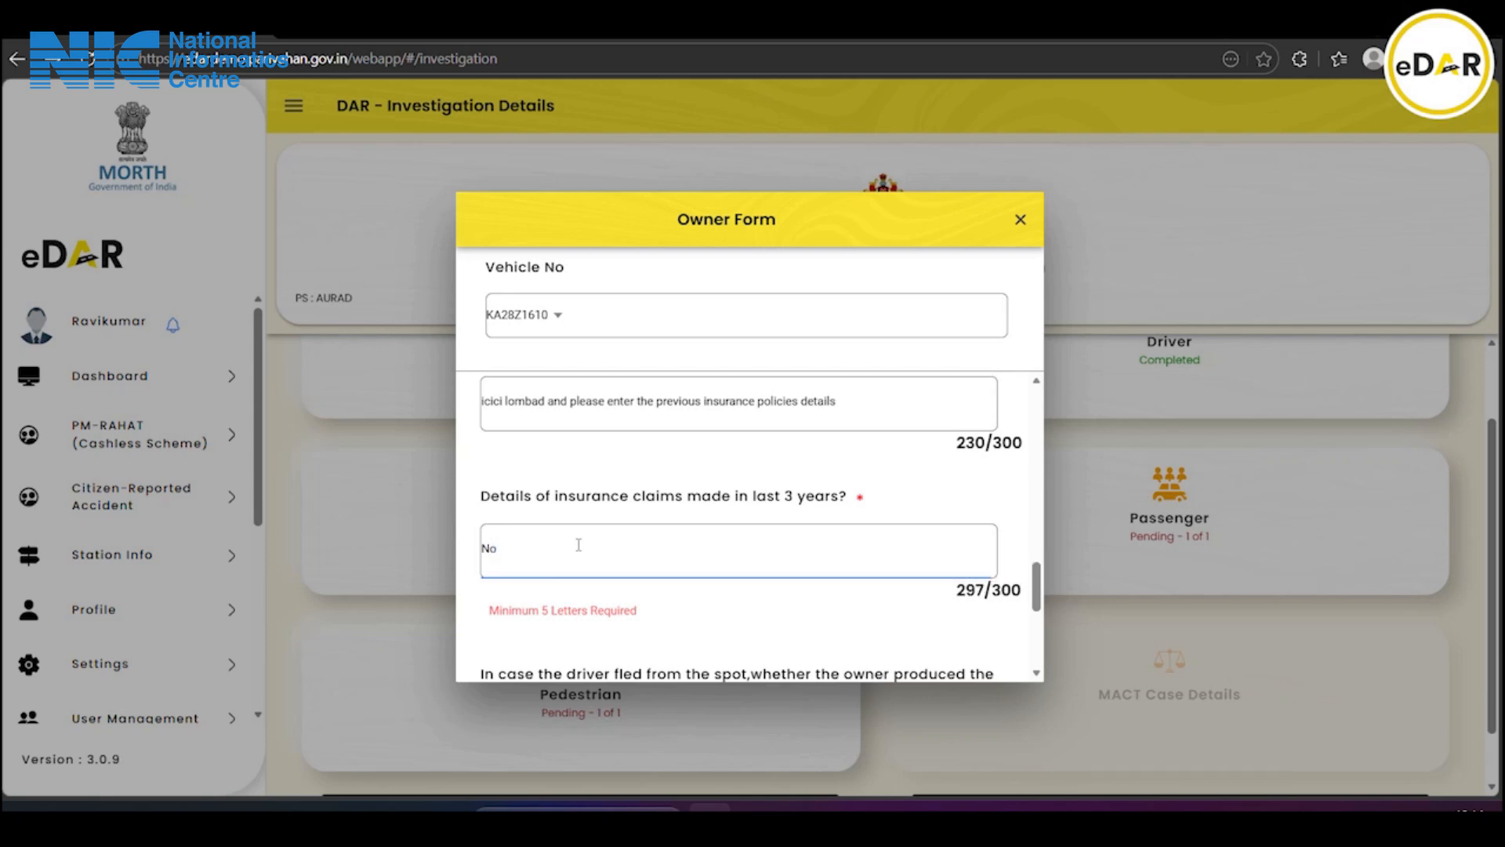
type(" claim")
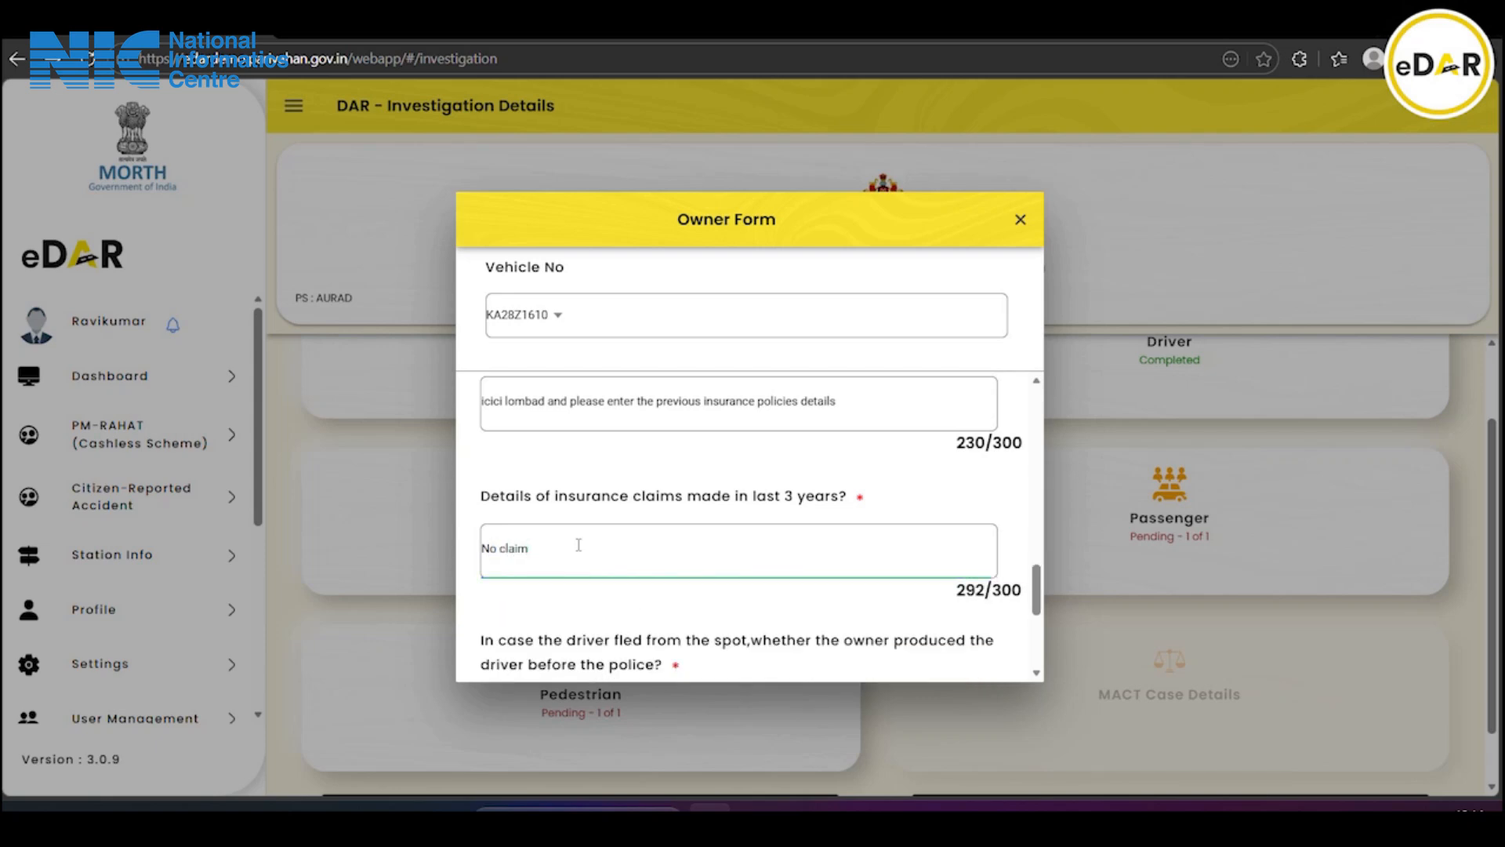
type("s Made")
scroll(577, 544, "down", 1)
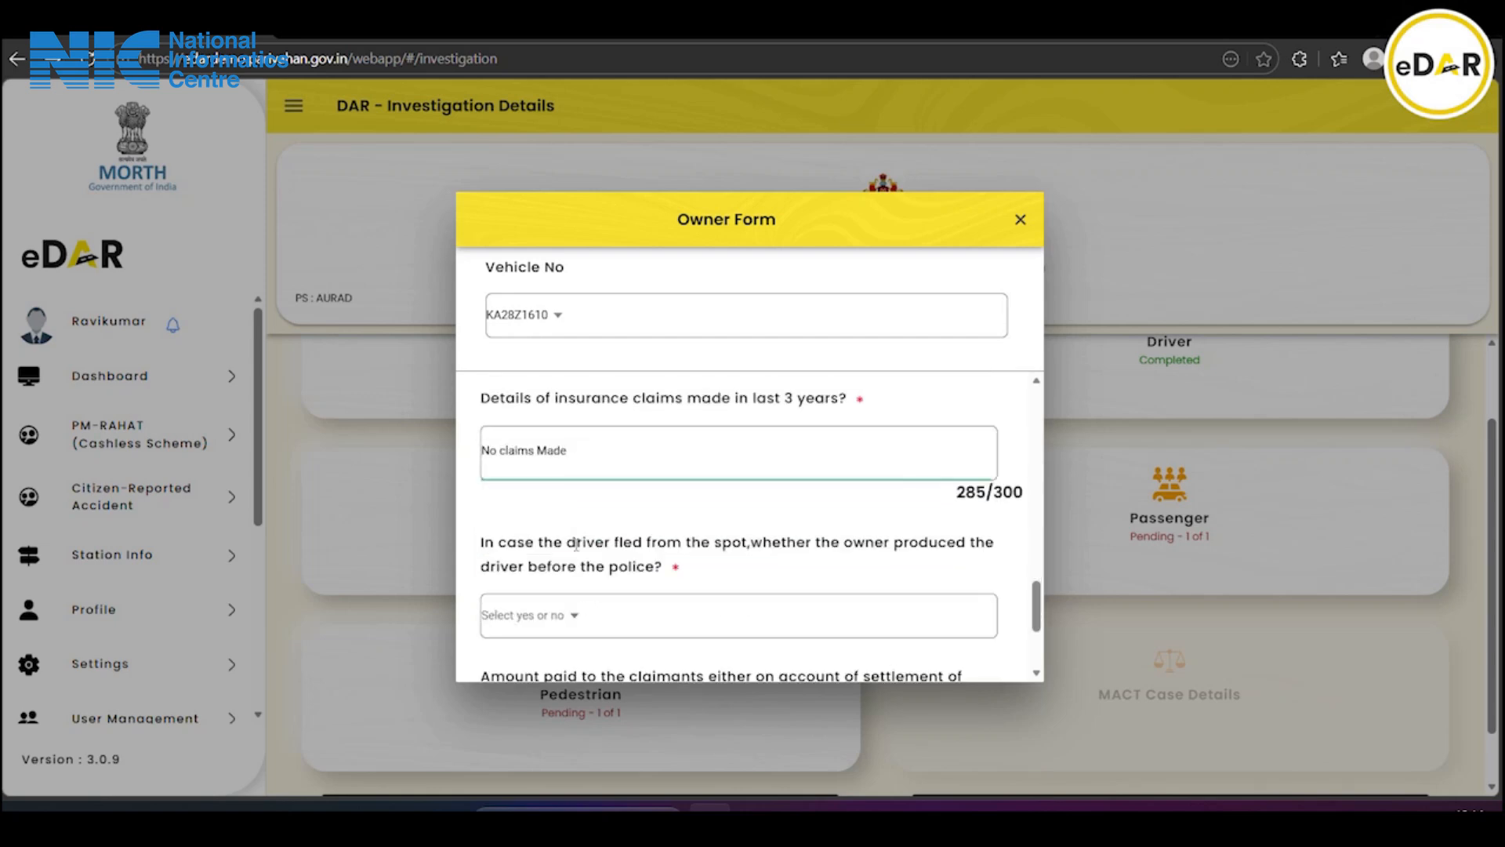
scroll(575, 544, "down", 1)
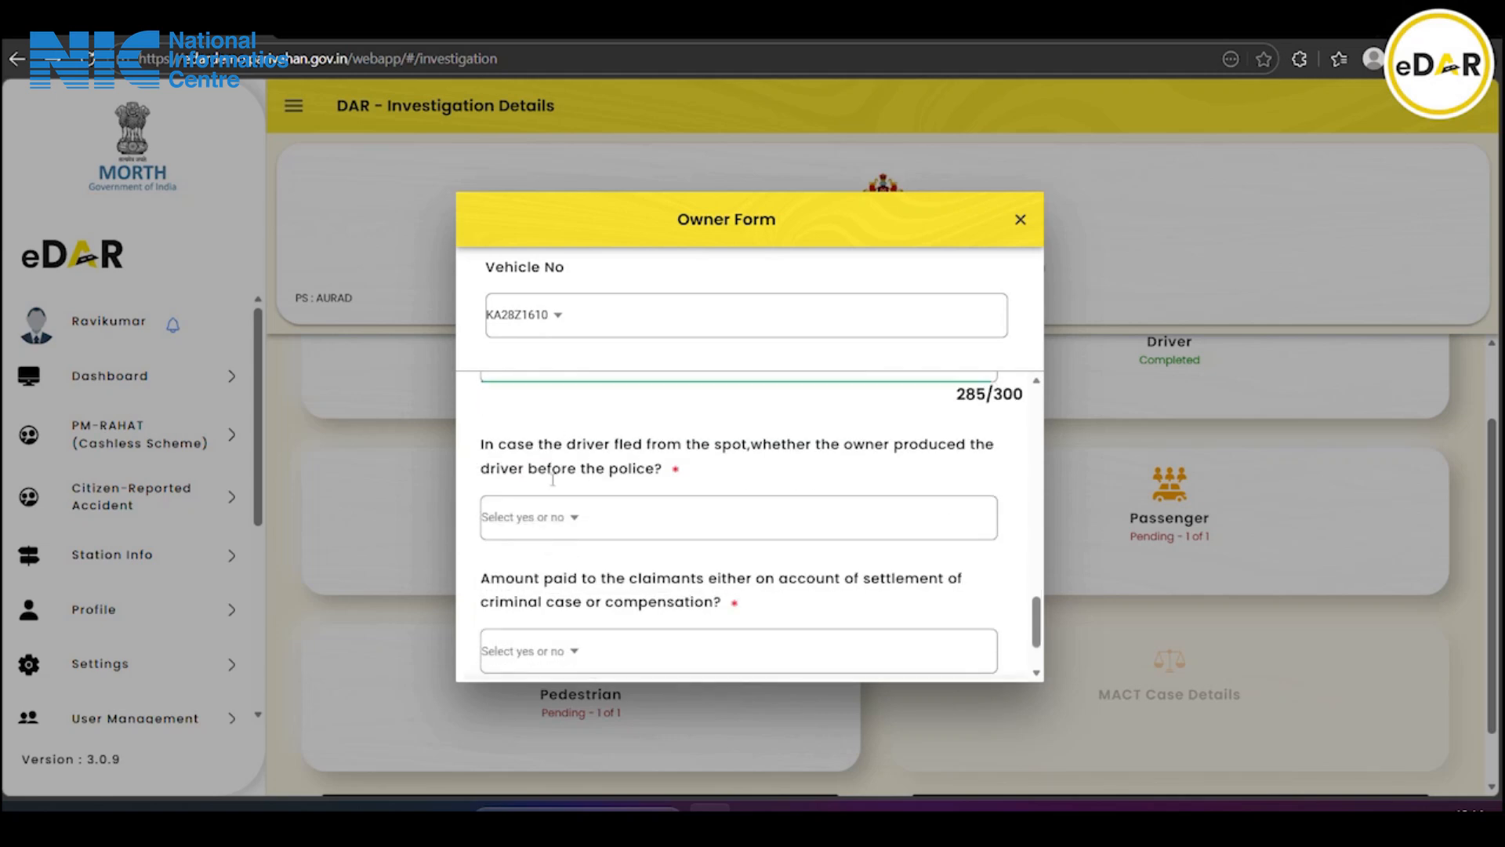
Answer Yes to the owner producing the driver and No to amount paid to claimants
left_click(578, 514)
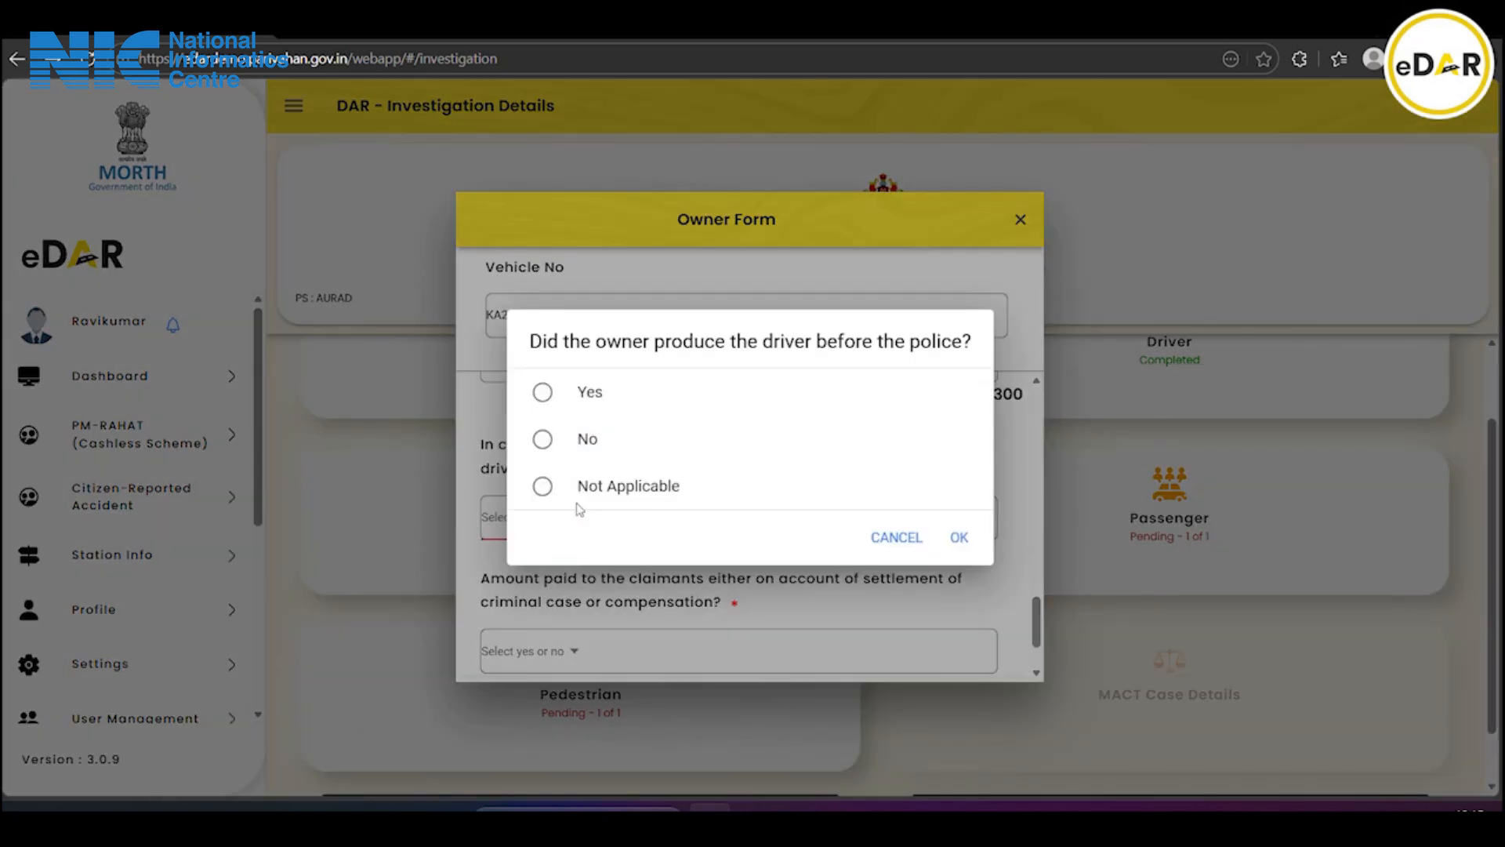
left_click(607, 398)
left_click(961, 537)
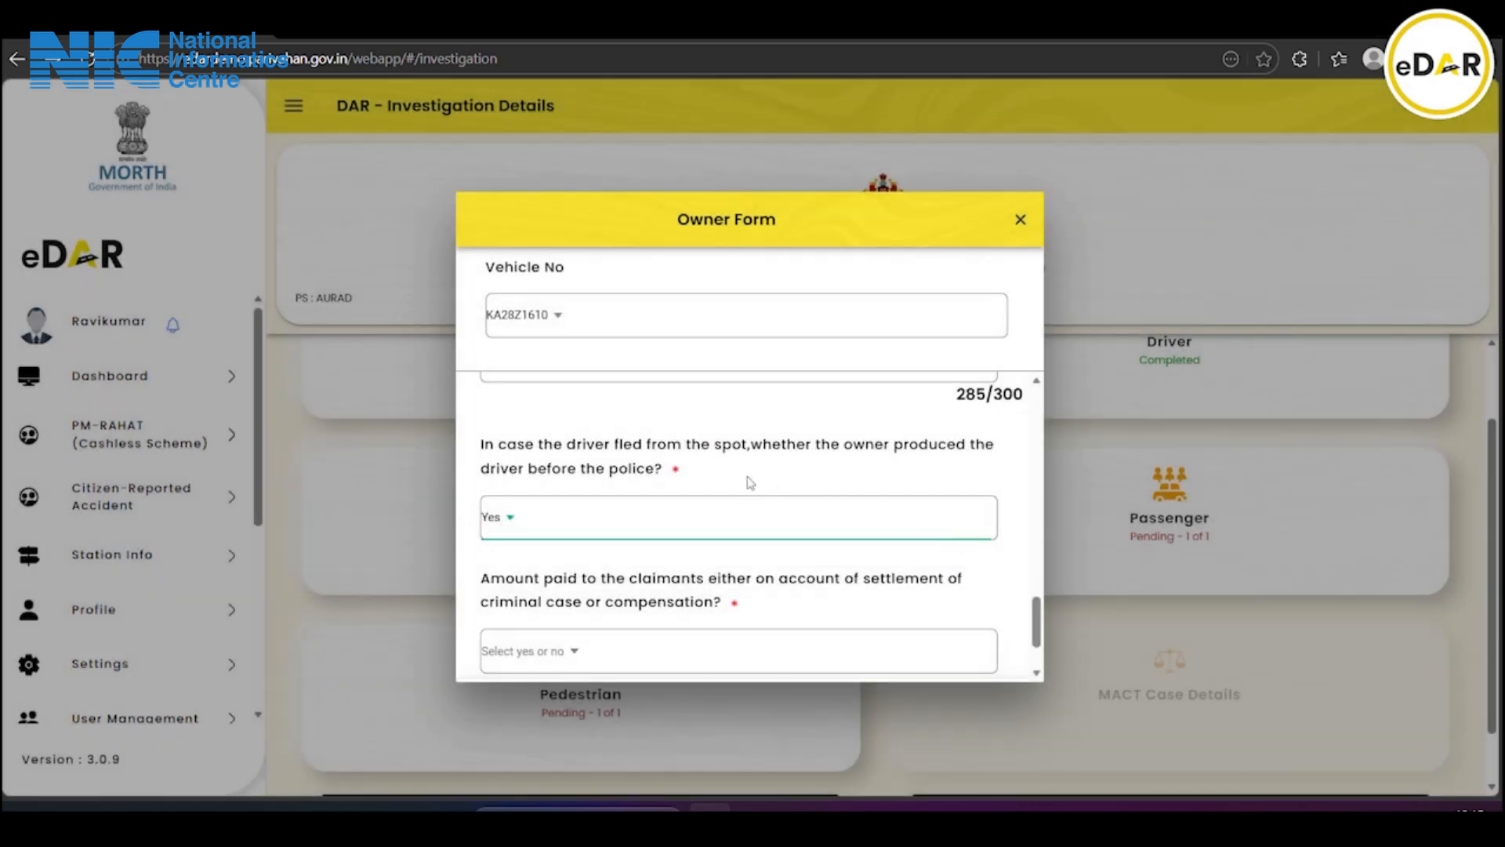
scroll(745, 481, "down", 3)
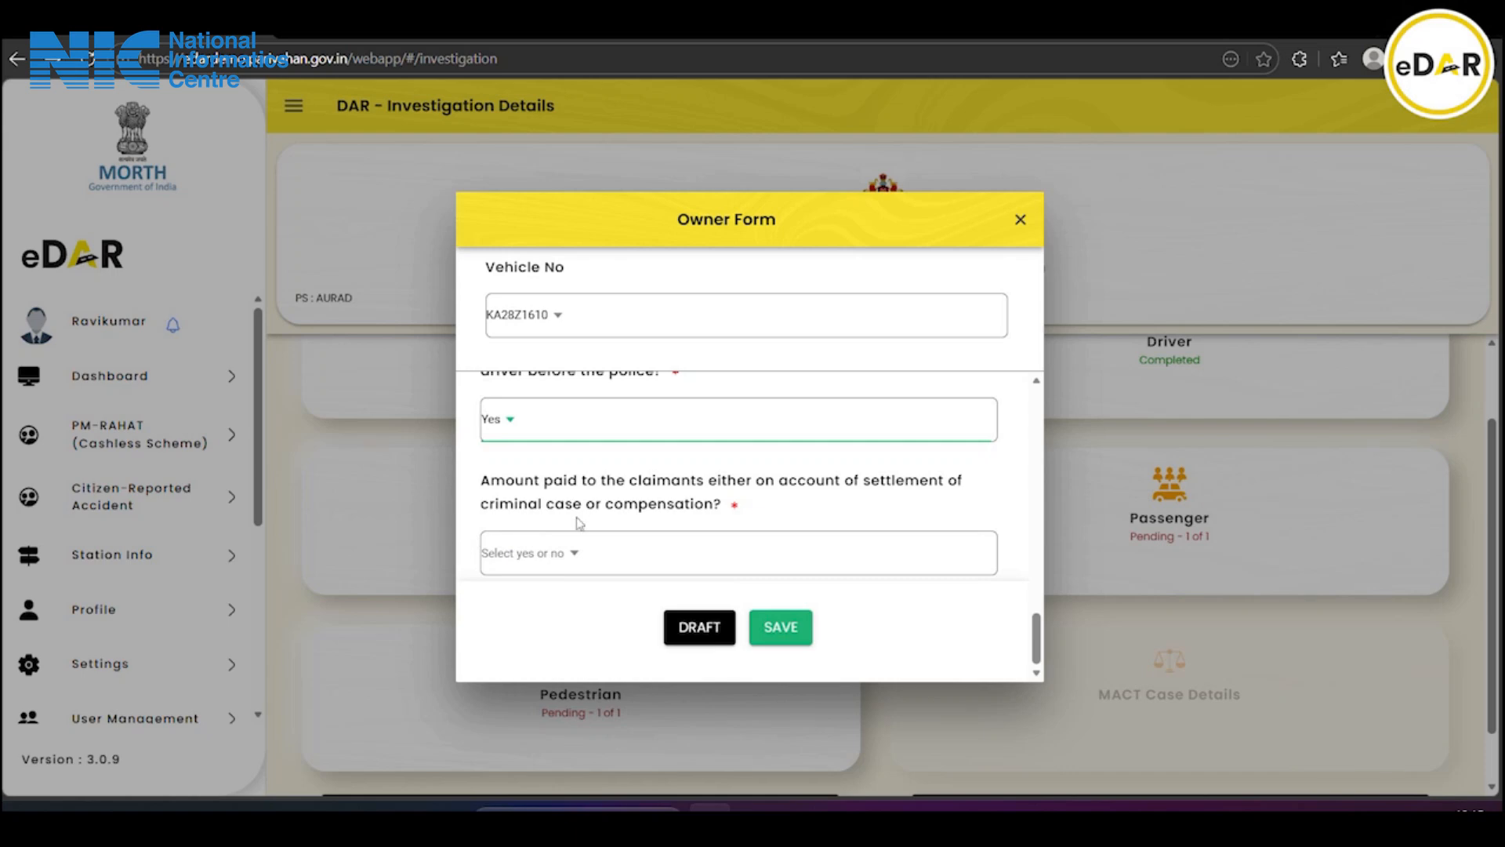
left_click(578, 567)
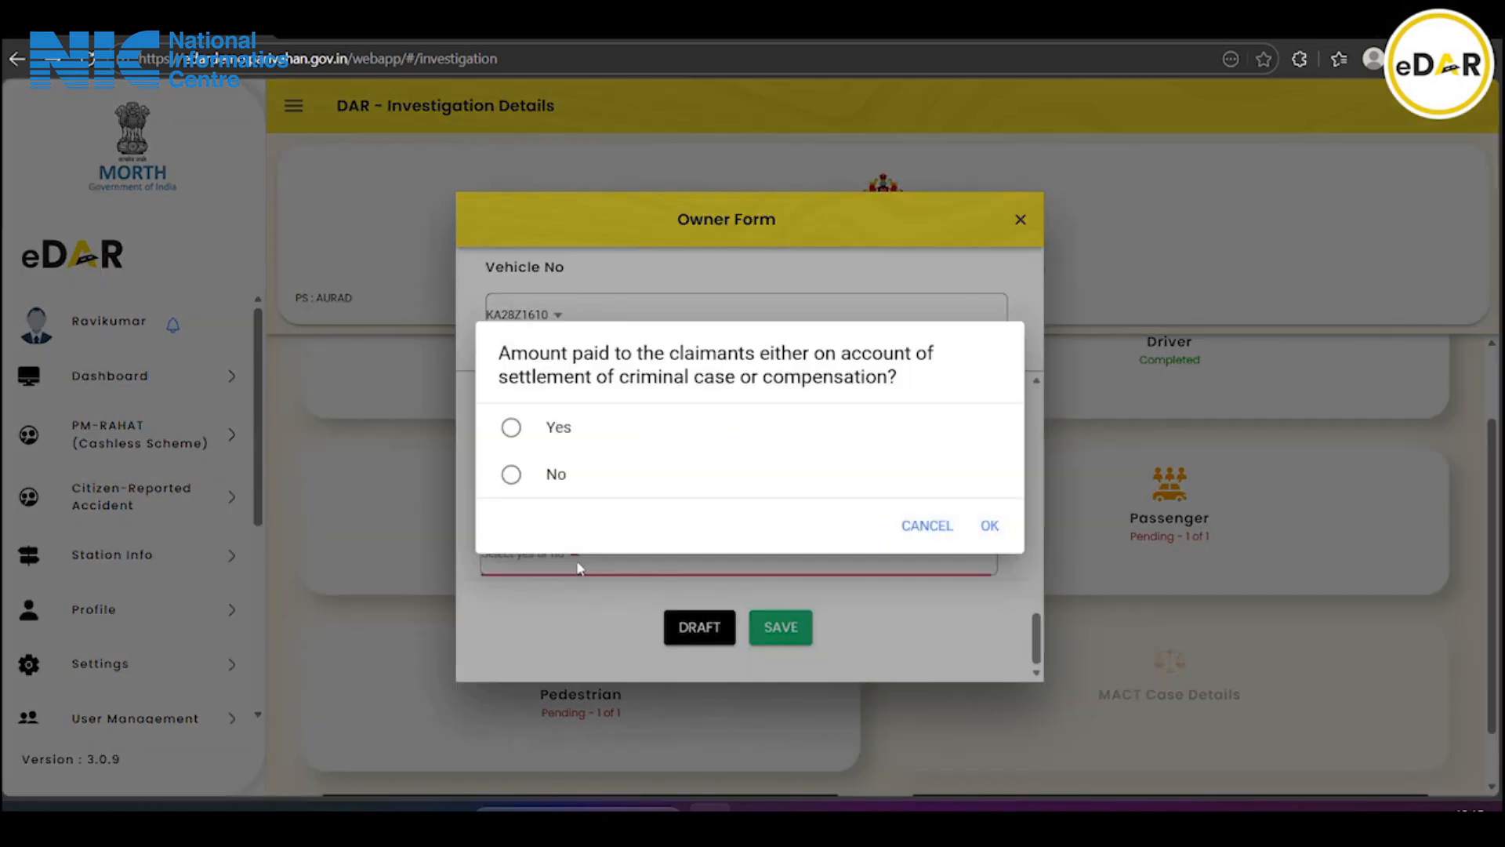
left_click(549, 475)
left_click(990, 524)
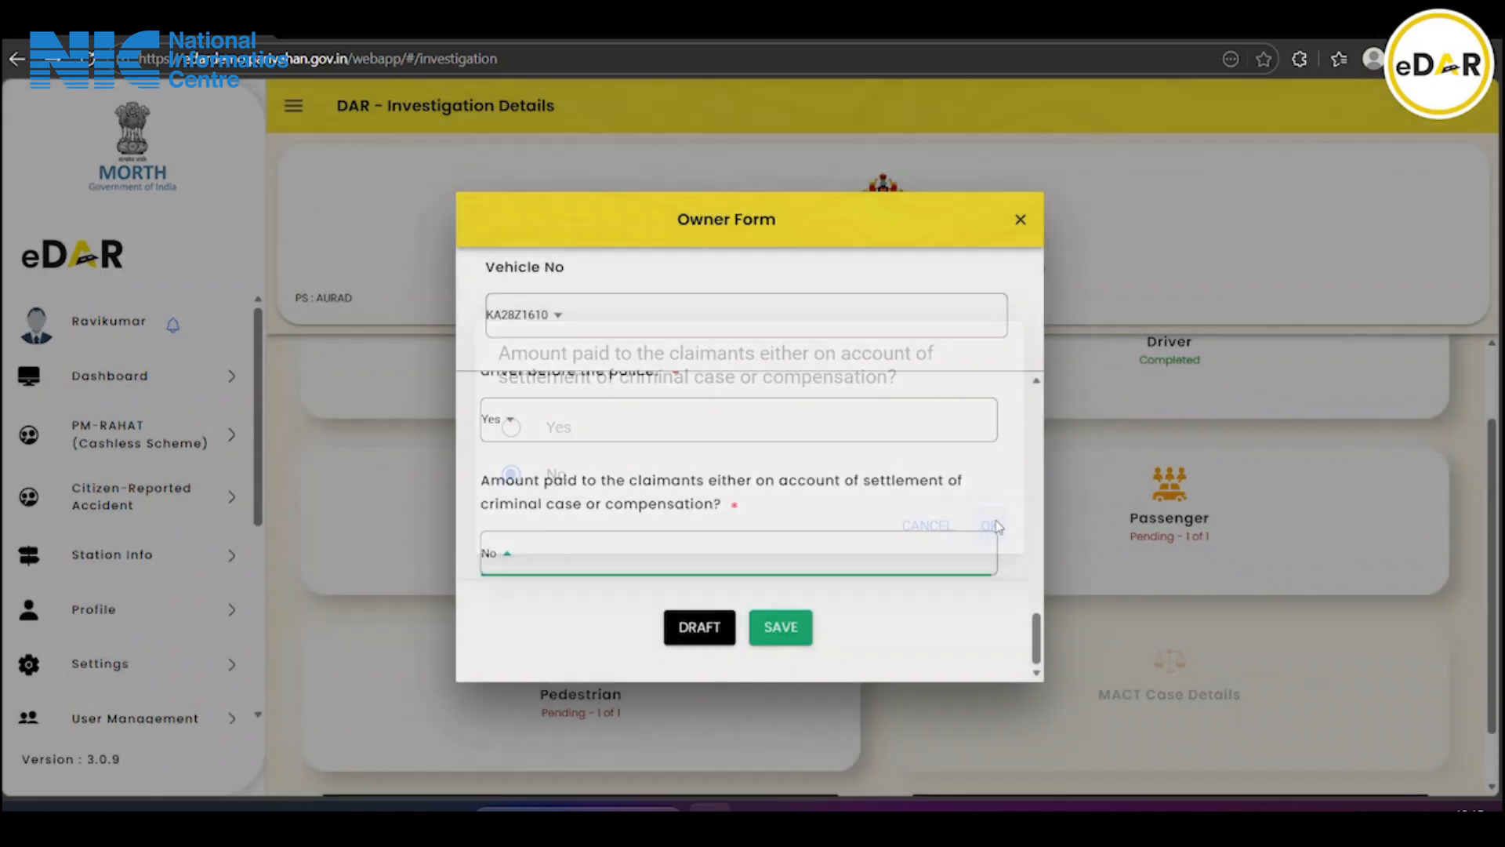
Save the Owner Form so Owner shows Completed, then open the Detailed Accident Reports for accident 0003
left_click(772, 628)
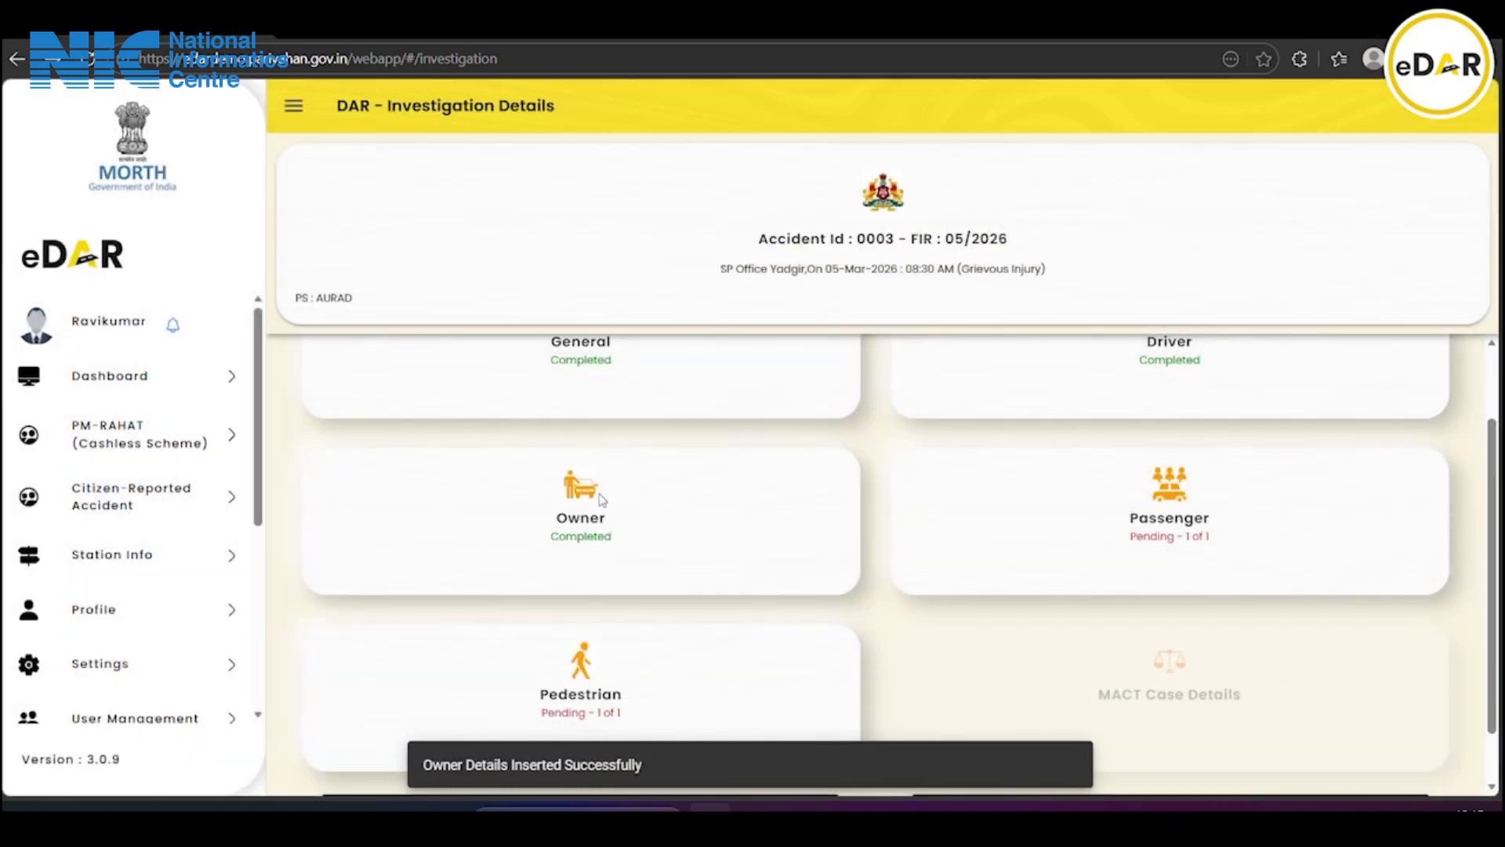
scroll(702, 536, "down", 1)
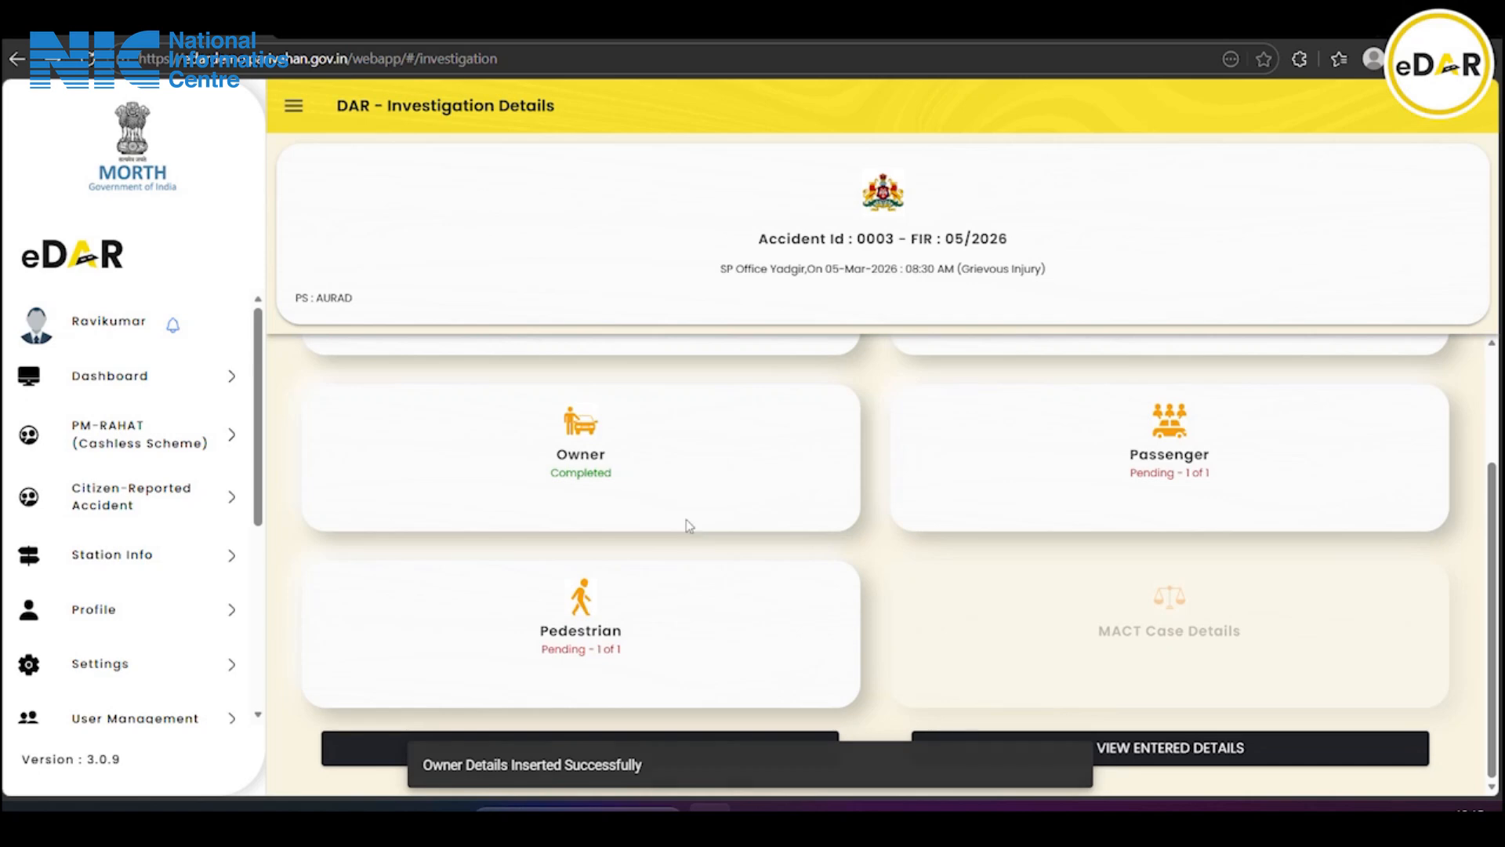
left_click(572, 756)
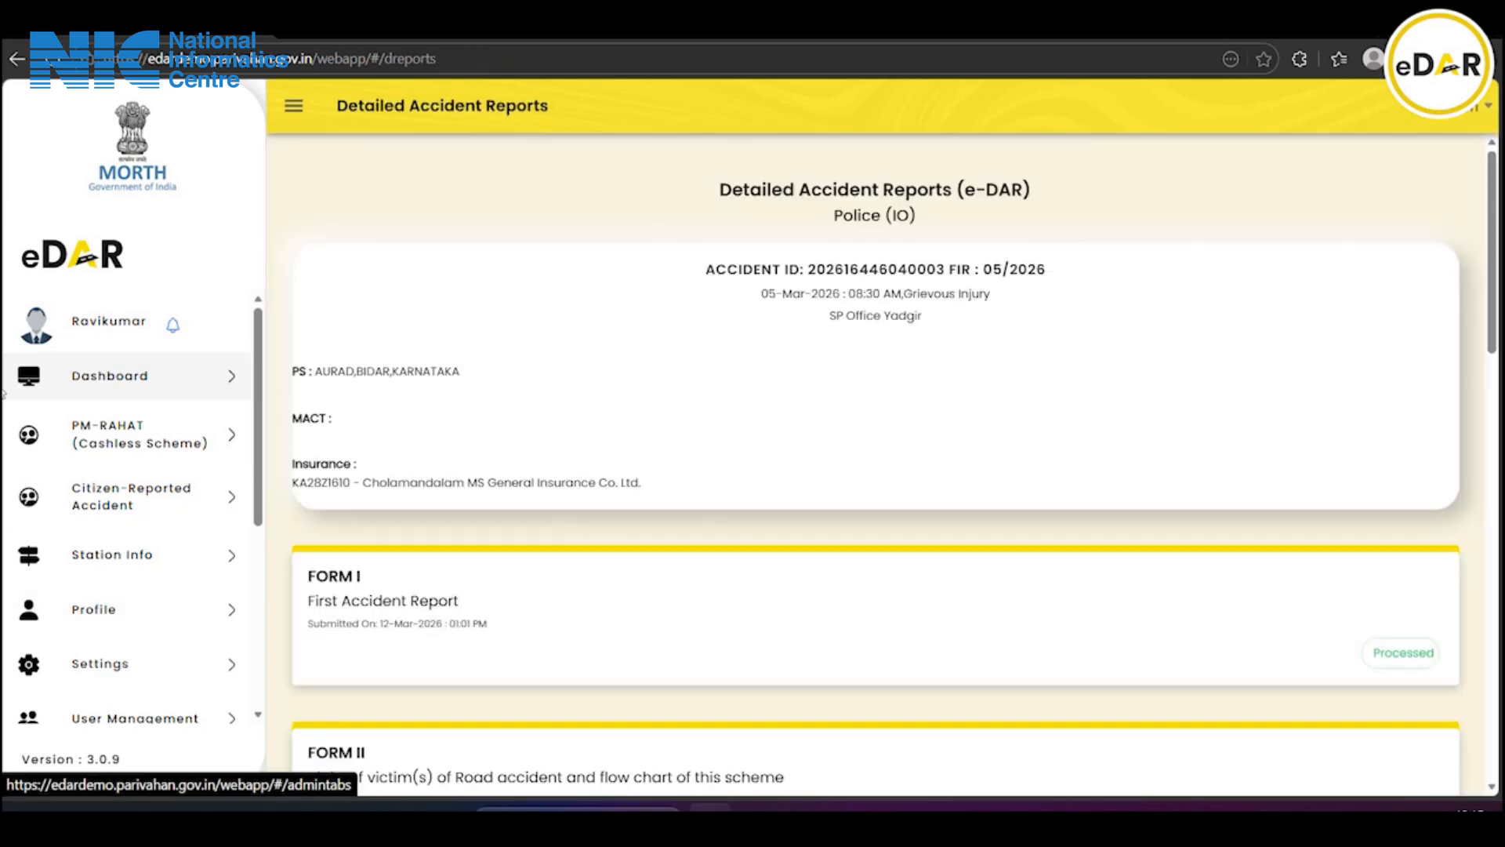
scroll(802, 452, "down", 2)
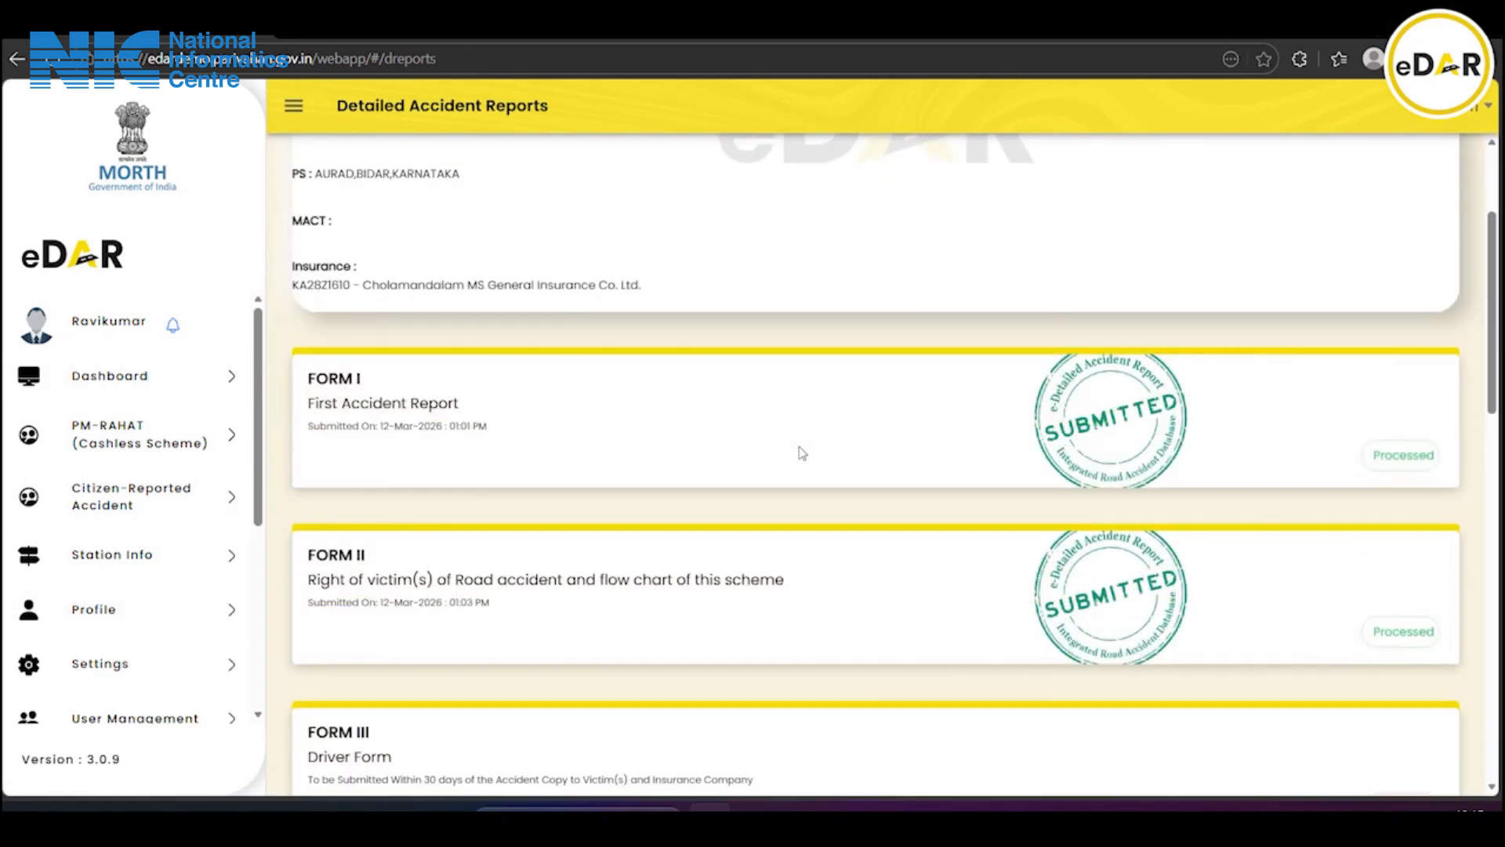
scroll(802, 453, "down", 4)
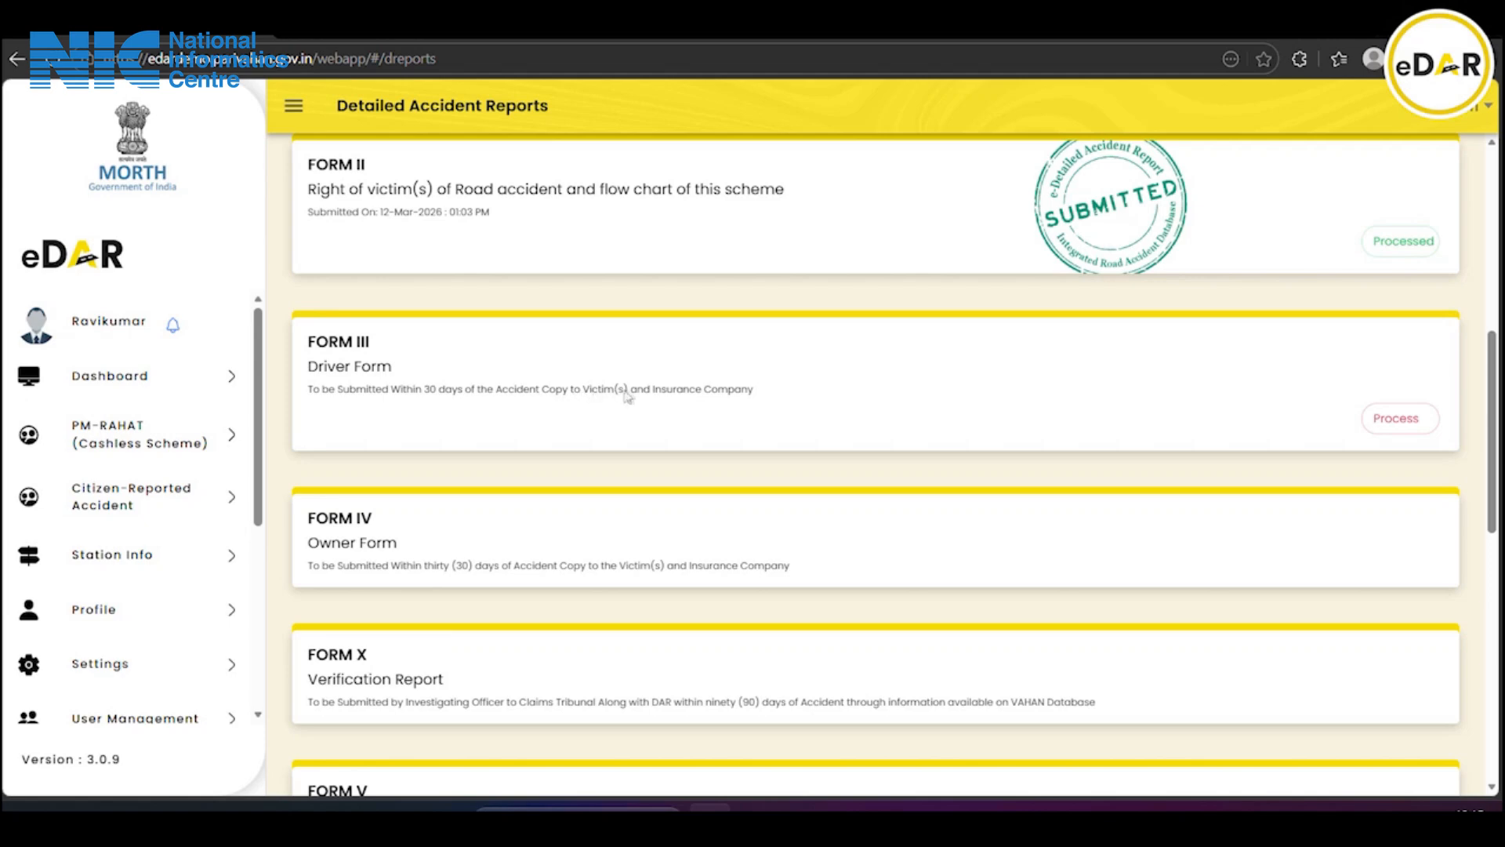
Open Form III and upload Driving licence .pdf as the driving licence document
left_click(1414, 422)
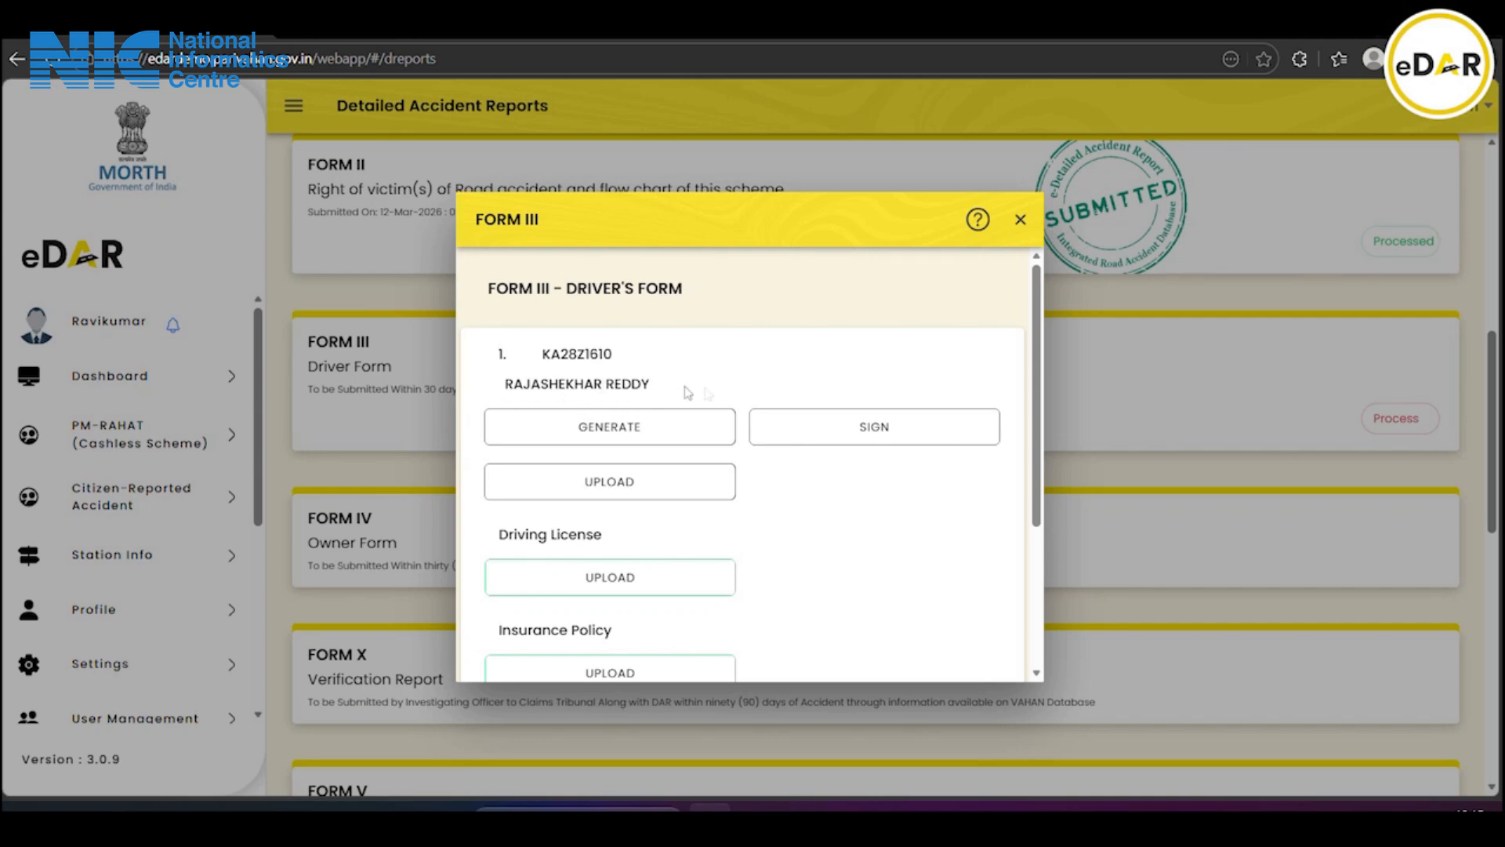
scroll(745, 402, "down", 3)
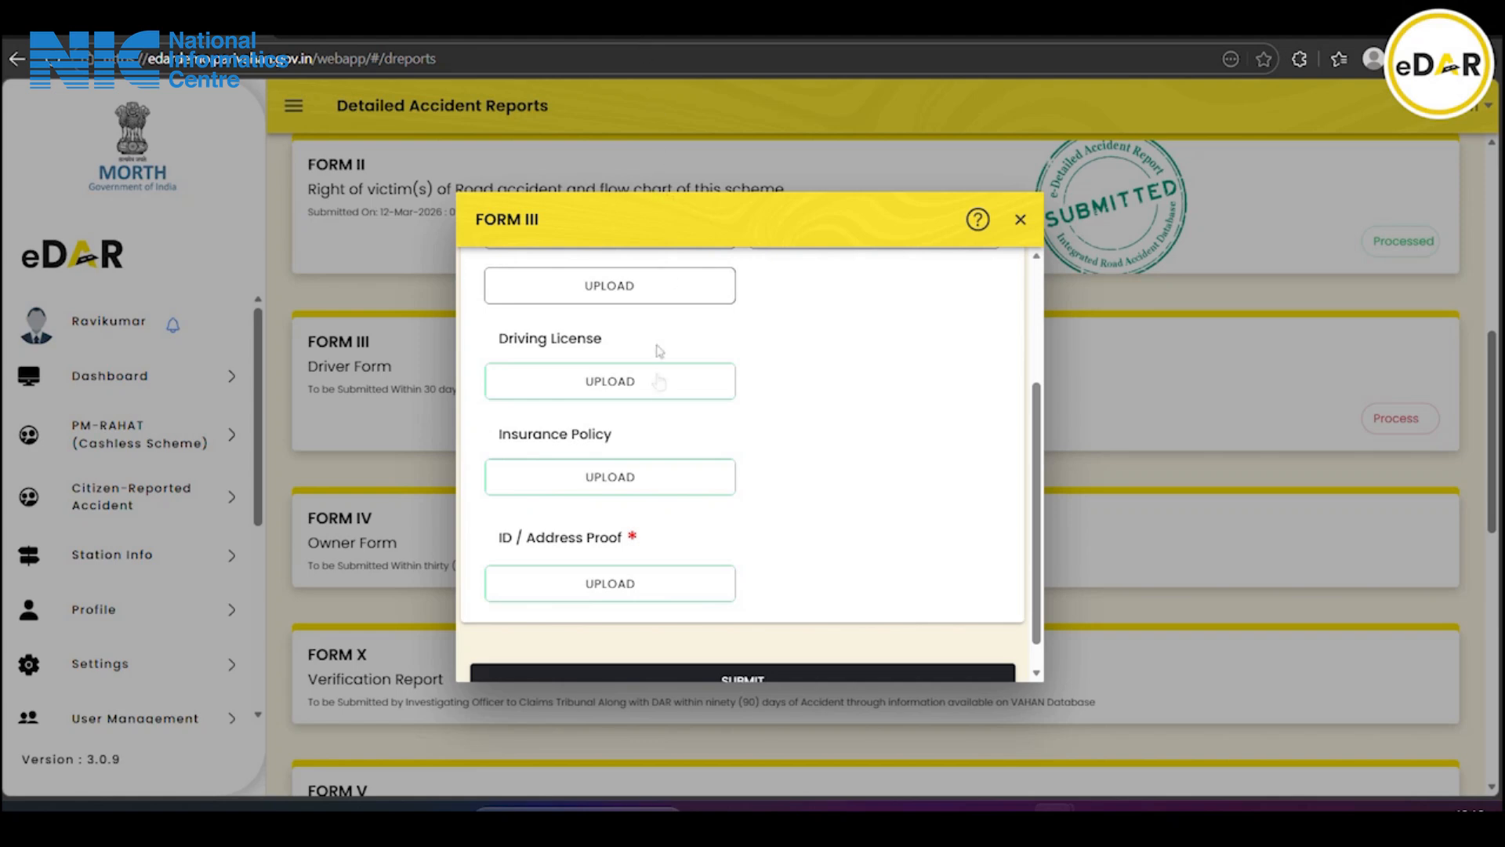
scroll(613, 382, "up", 2)
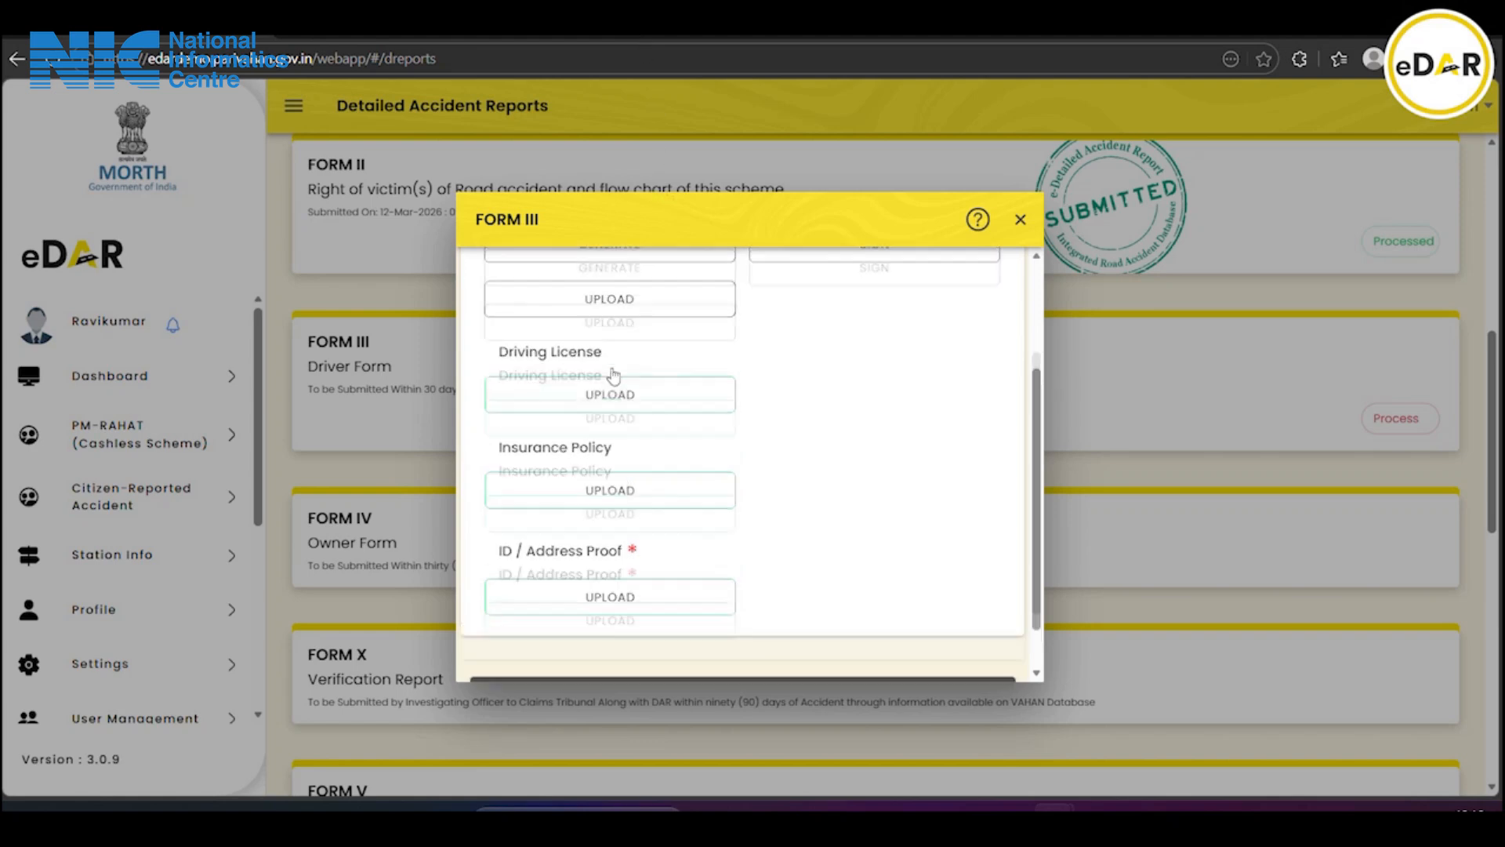
left_click(611, 487)
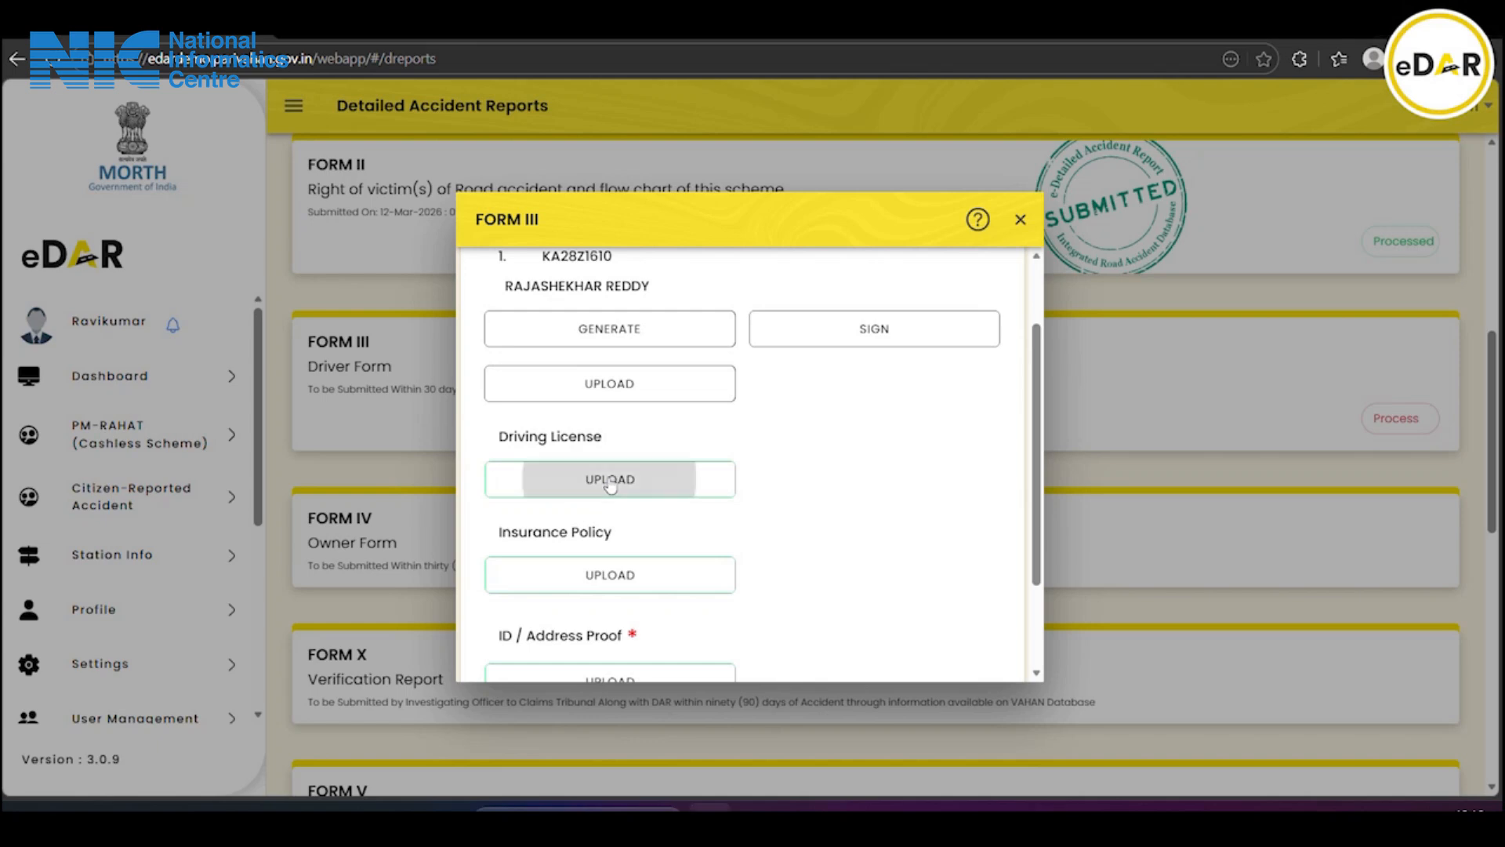
left_click(658, 405)
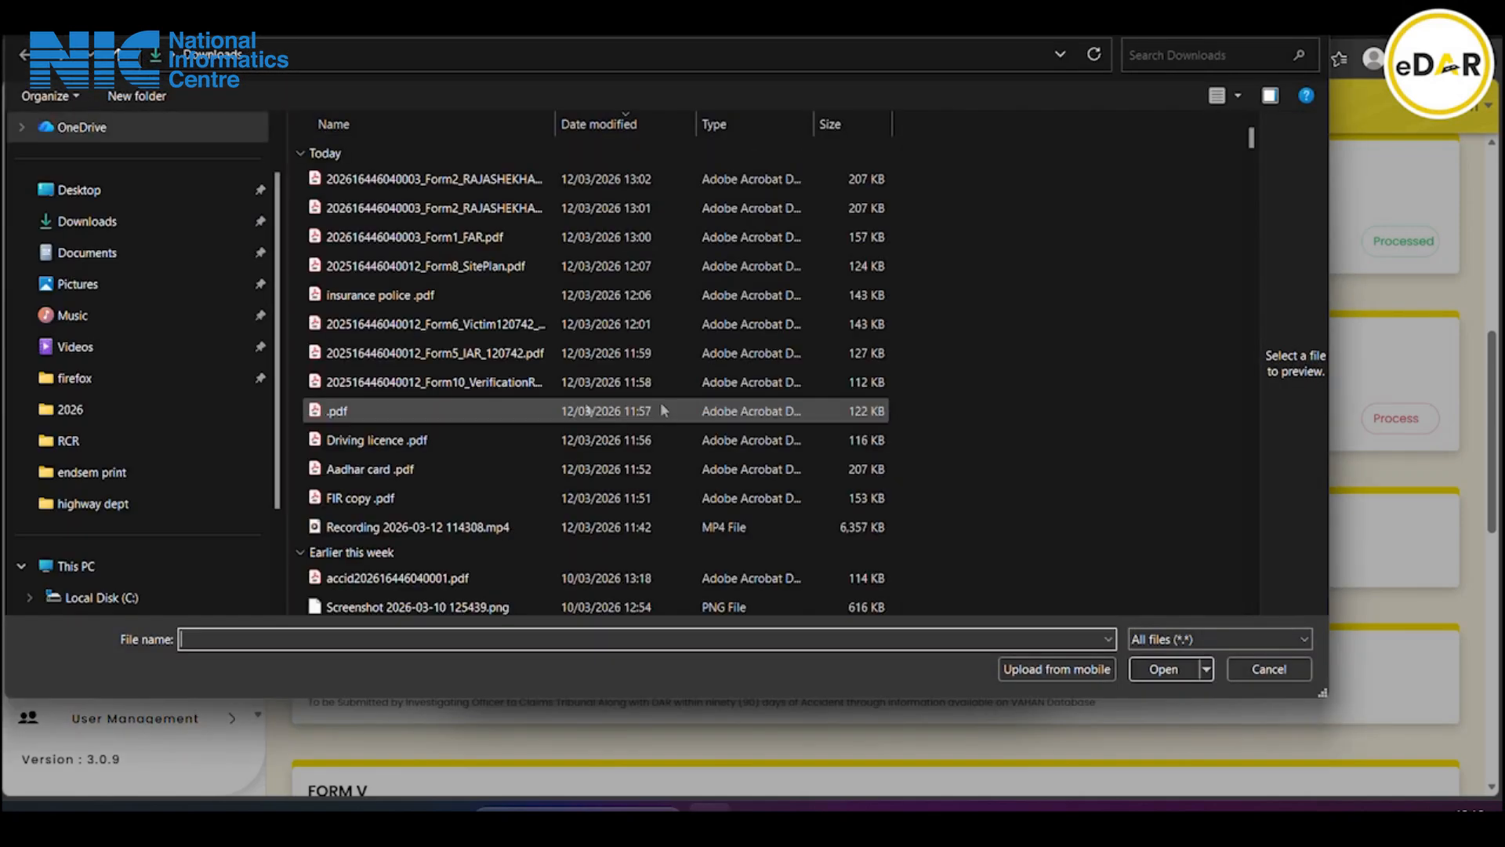
left_click(427, 442)
left_click(1163, 669)
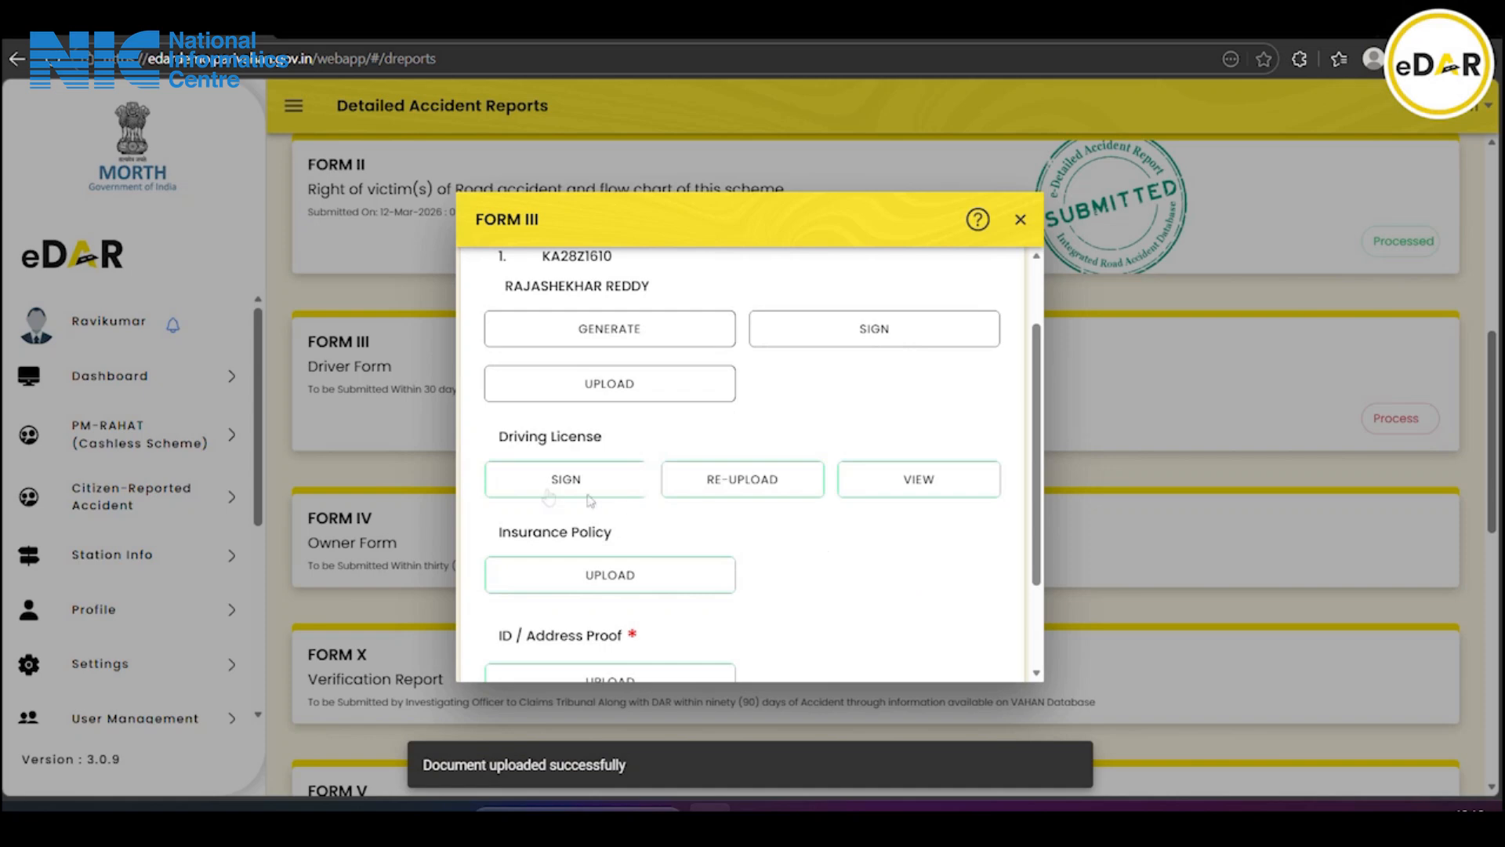
Upload insurance police .pdf as the insurance policy document
scroll(863, 502, "down", 2)
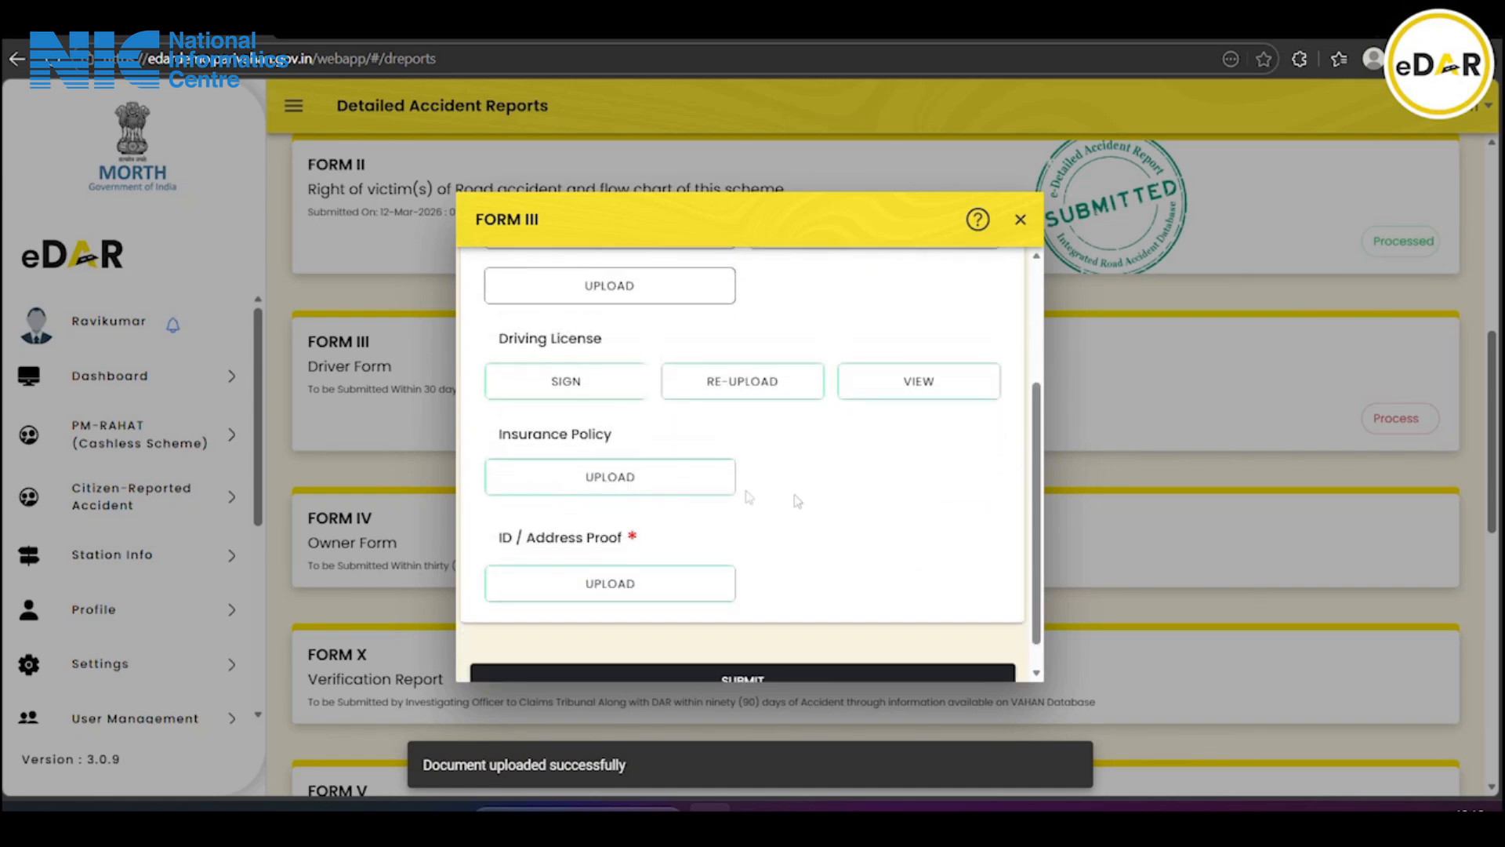
left_click(615, 486)
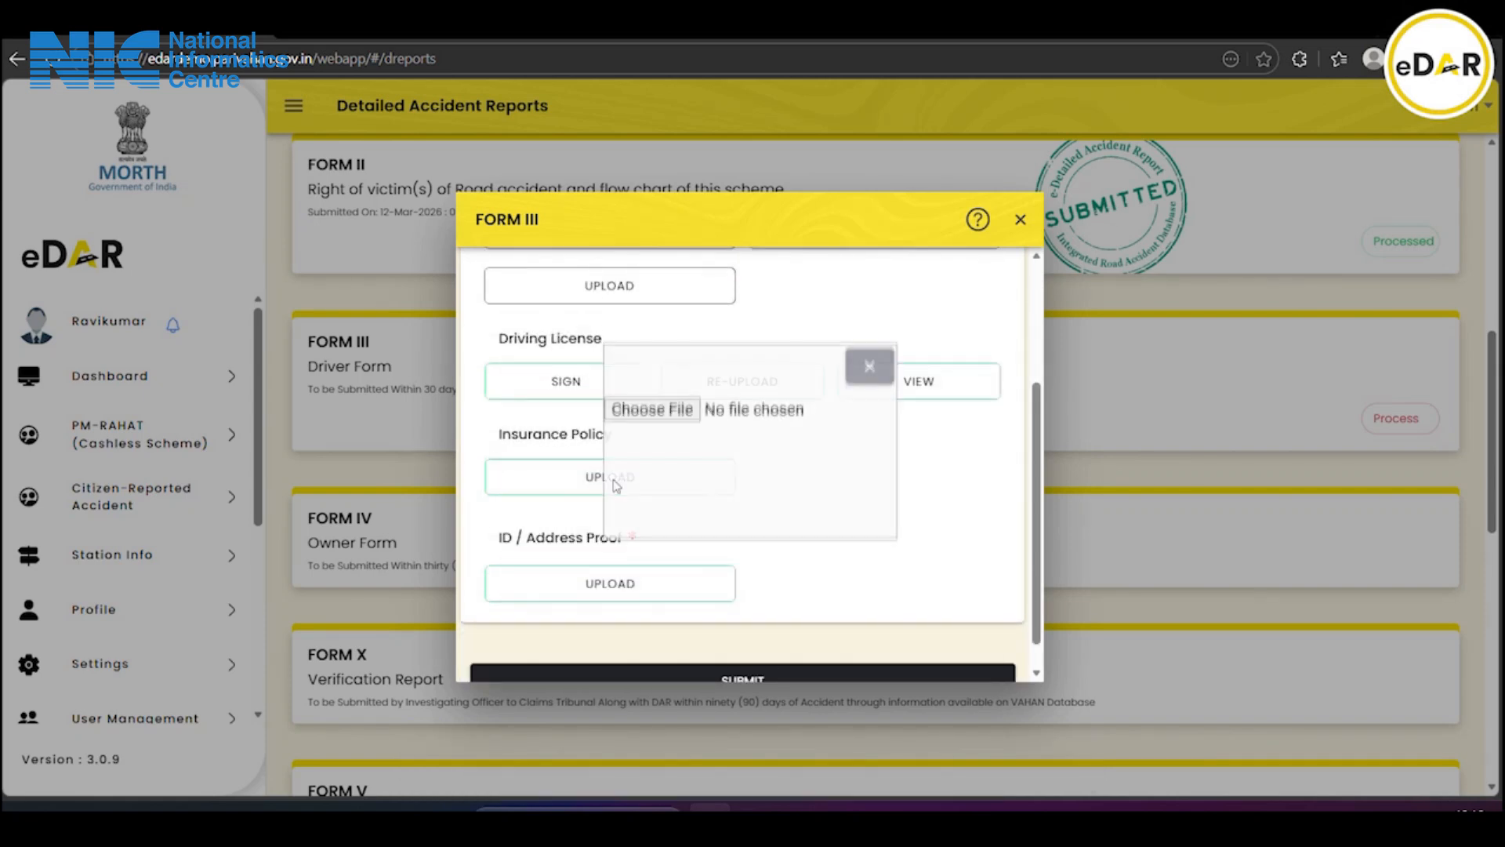
left_click(645, 407)
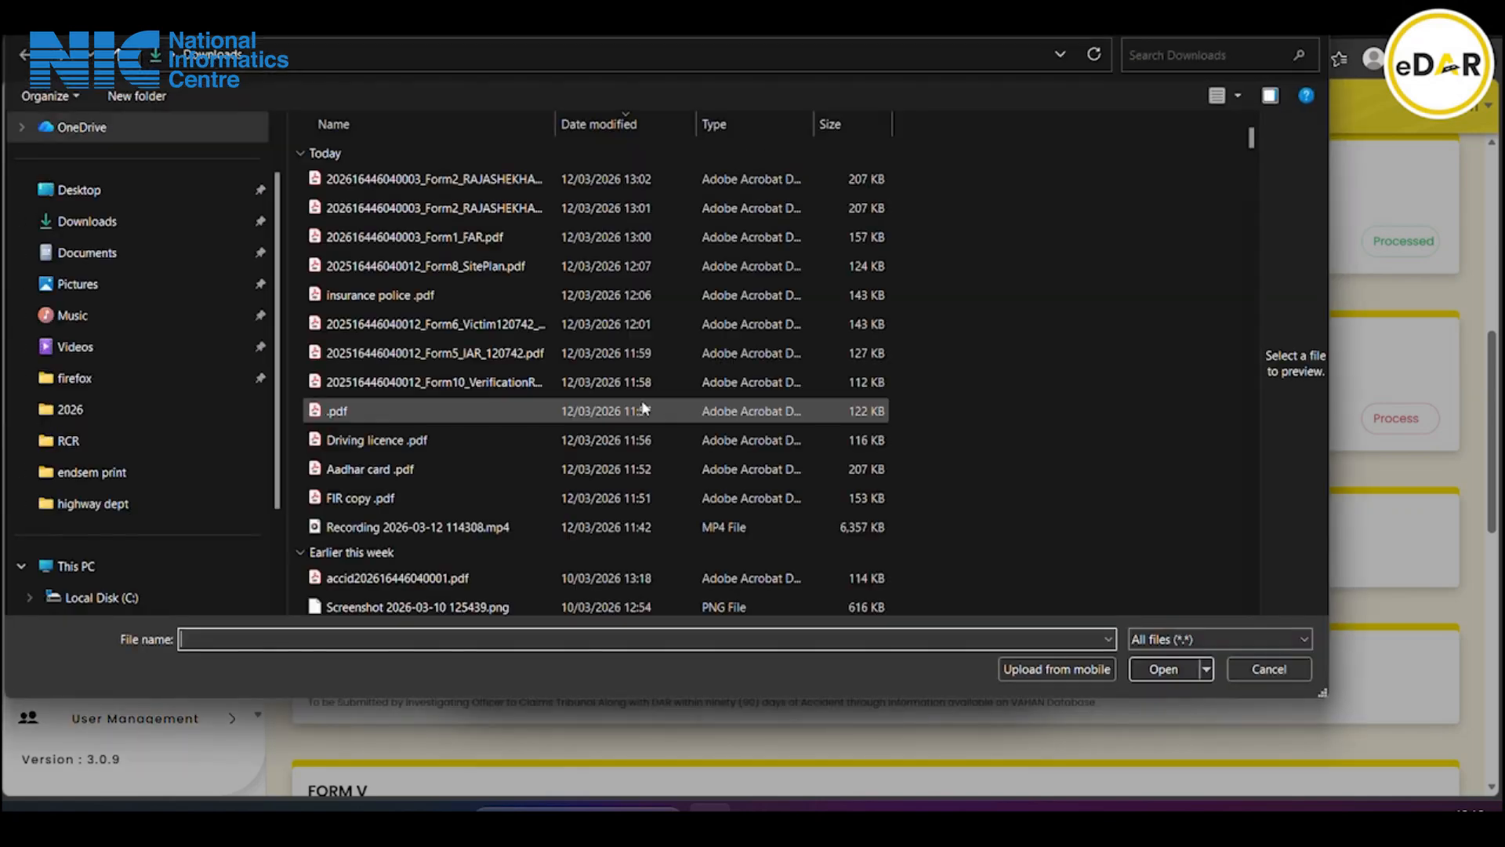
double_click(396, 294)
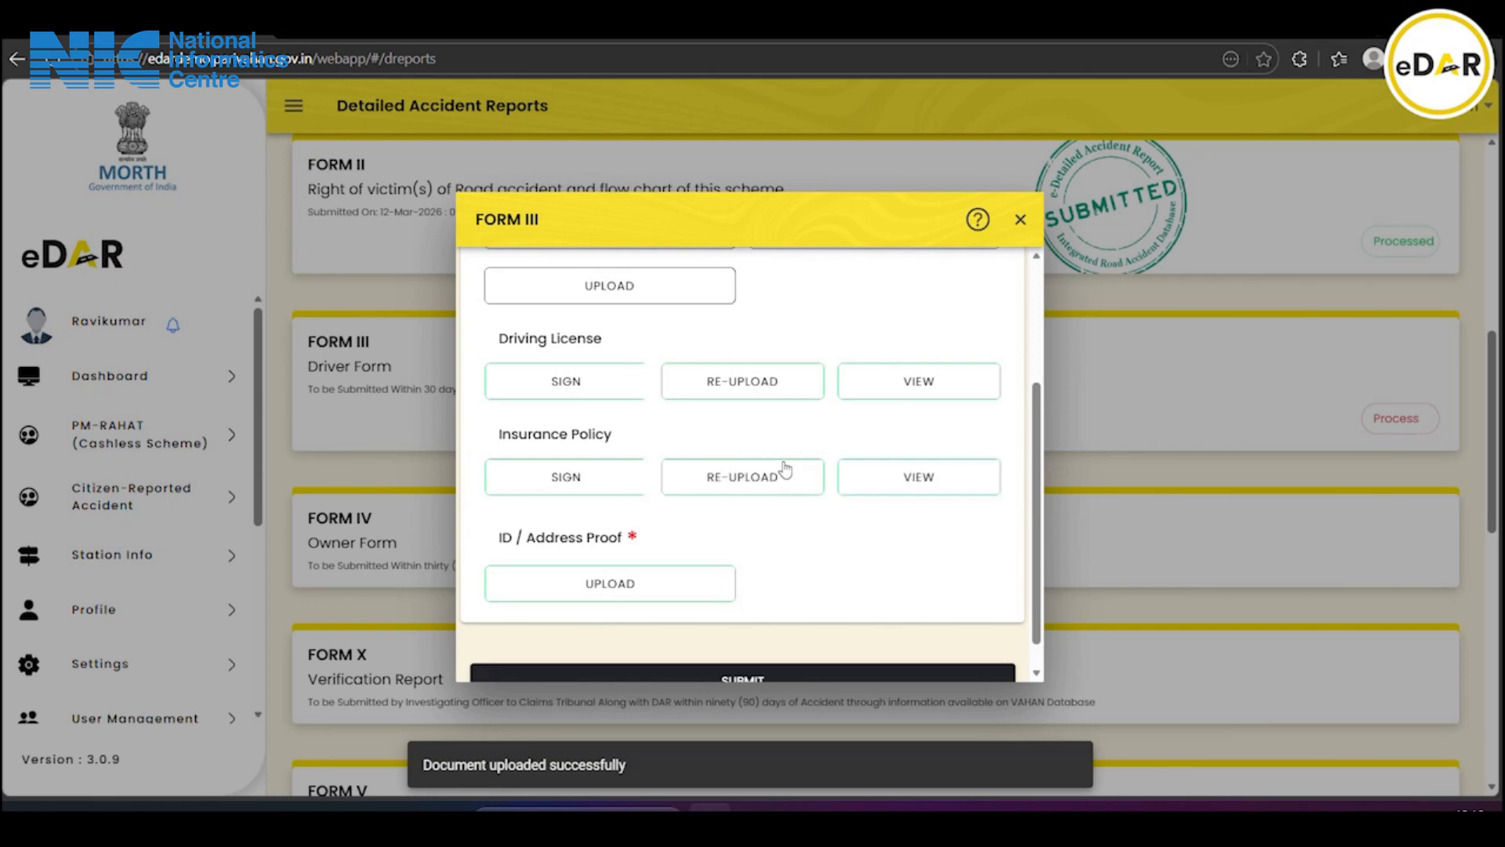
scroll(736, 498, "down", 1)
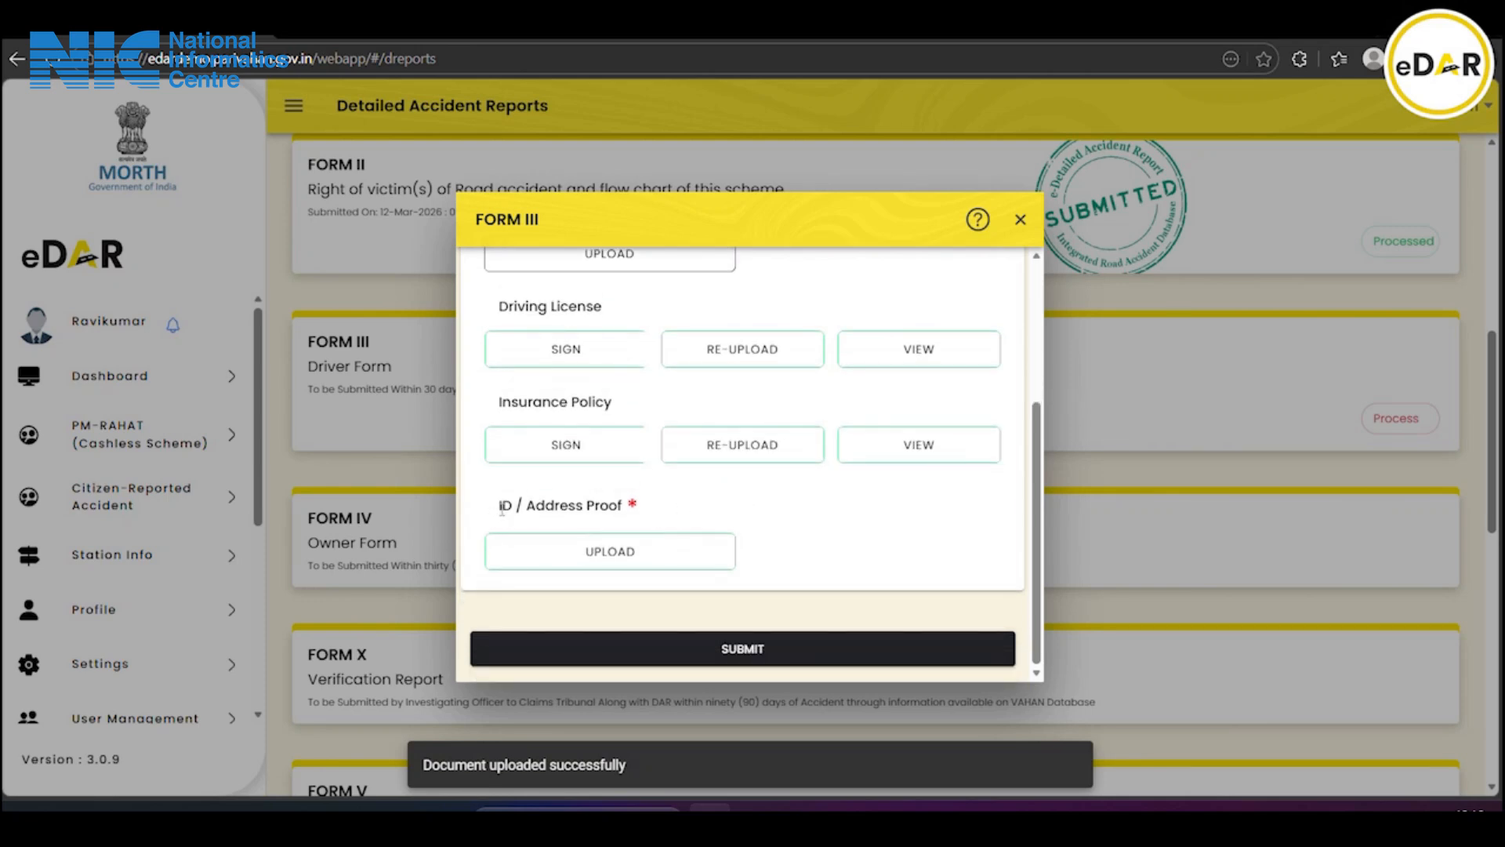
Upload Aadhar card .pdf as ID / Address Proof and generate the Form III PDF
left_click(614, 546)
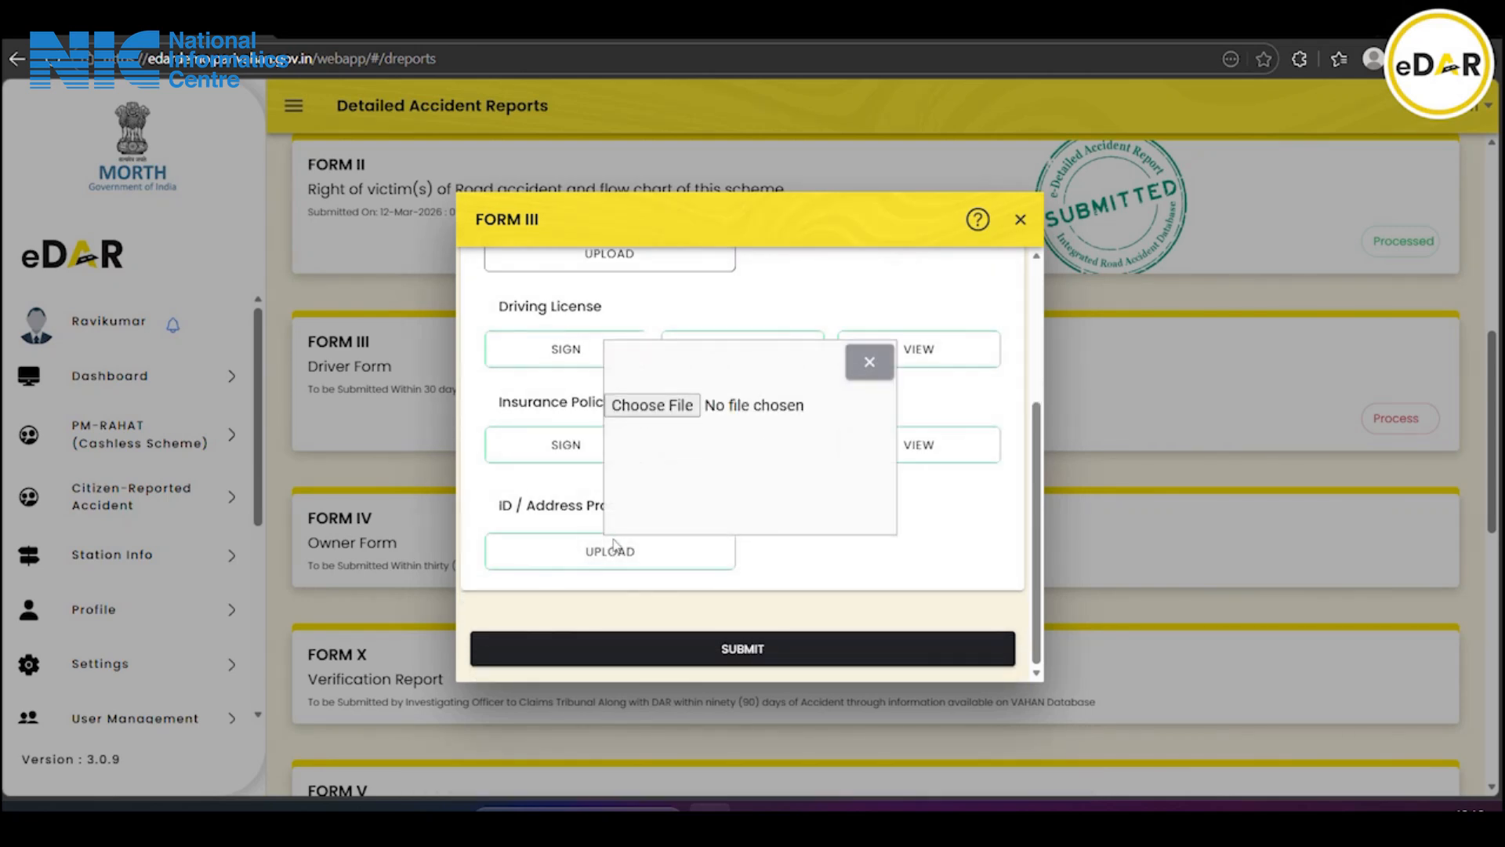
left_click(650, 407)
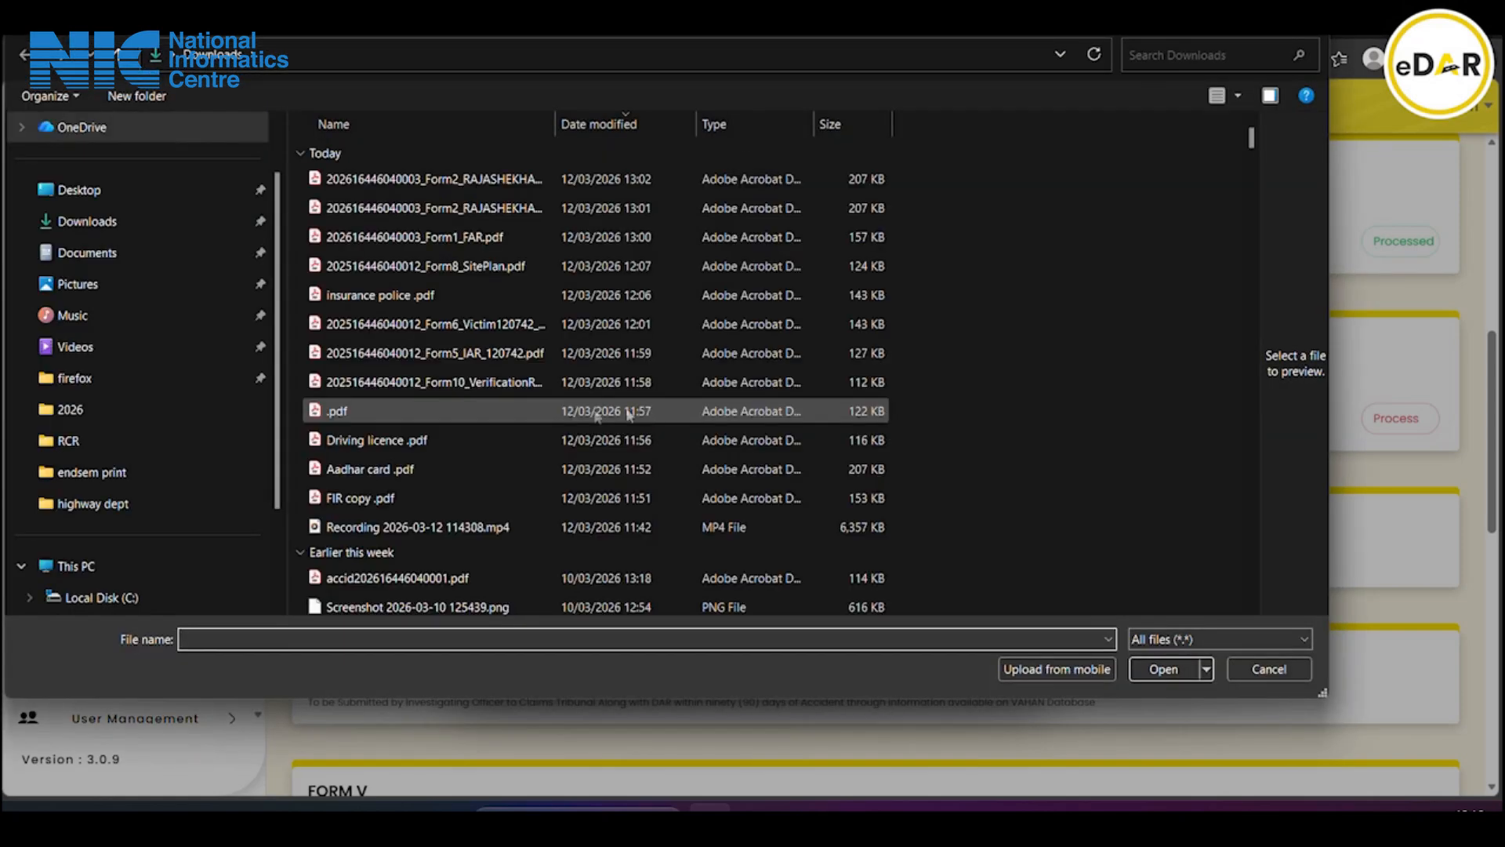
left_click(373, 470)
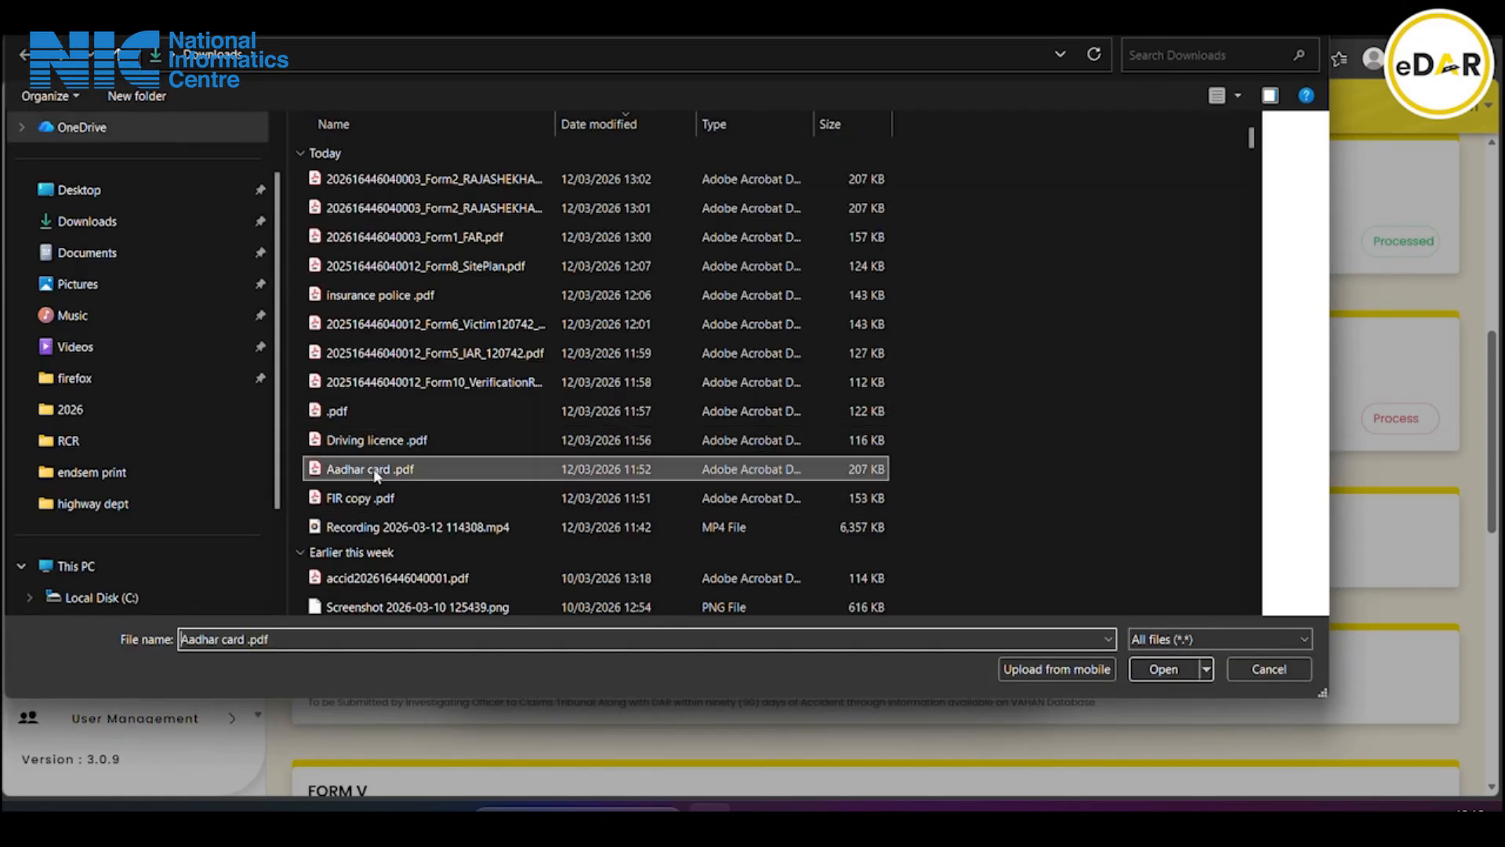
left_click(1190, 666)
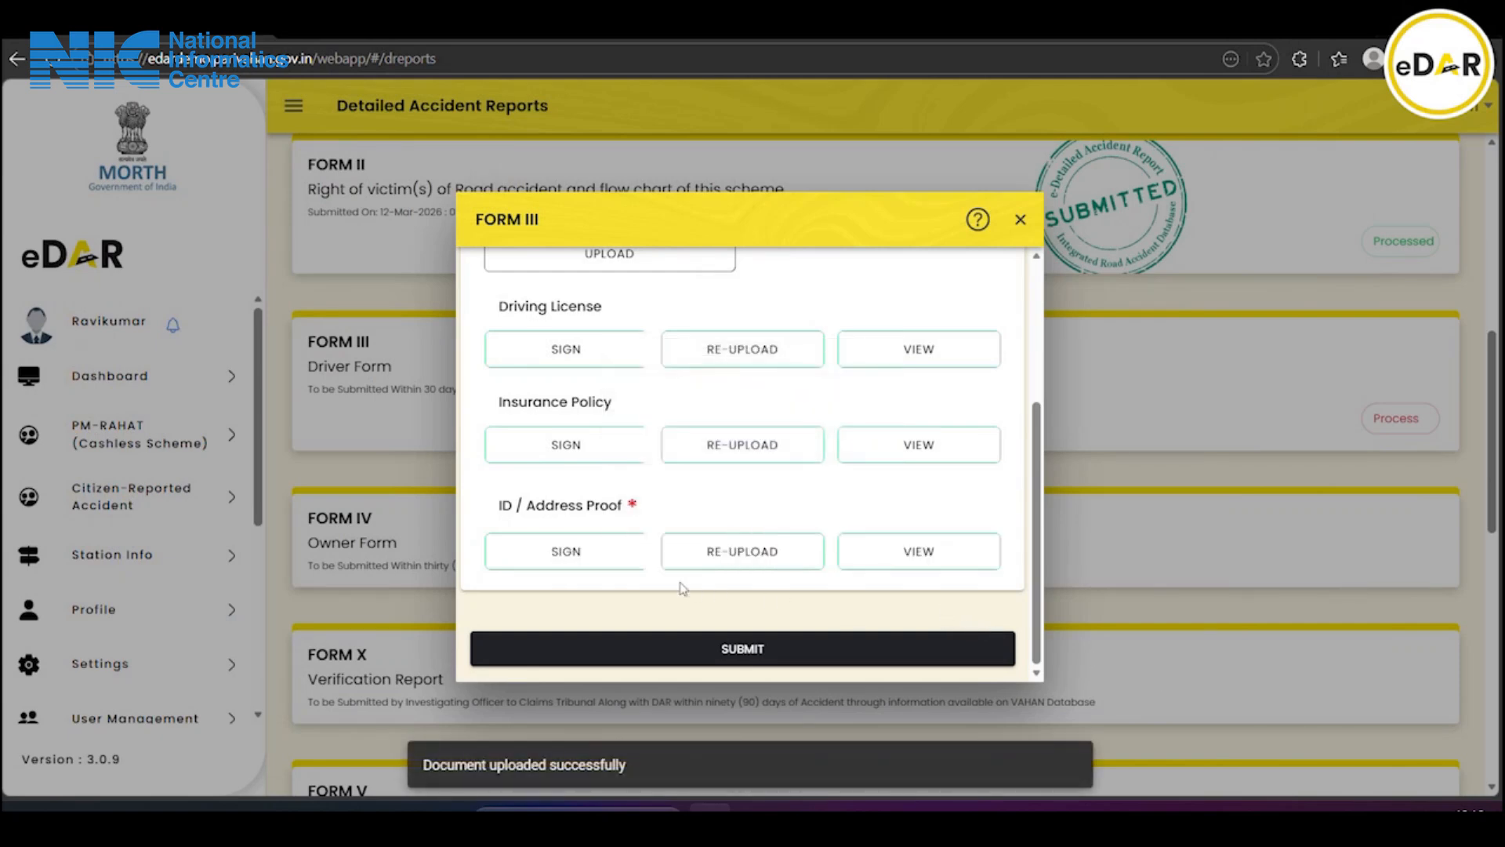
scroll(681, 586, "up", 3)
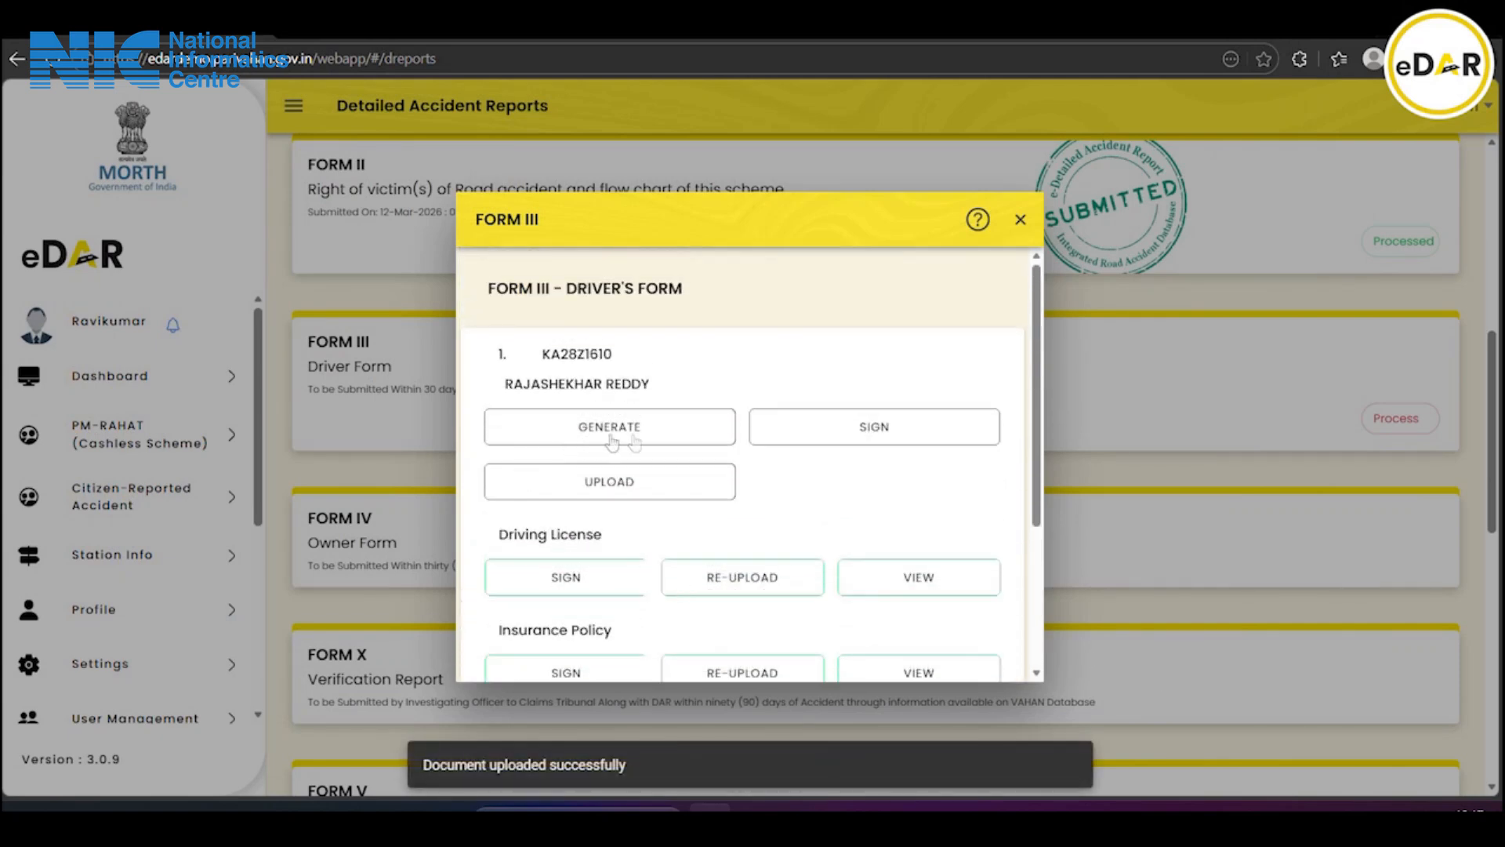
left_click(621, 445)
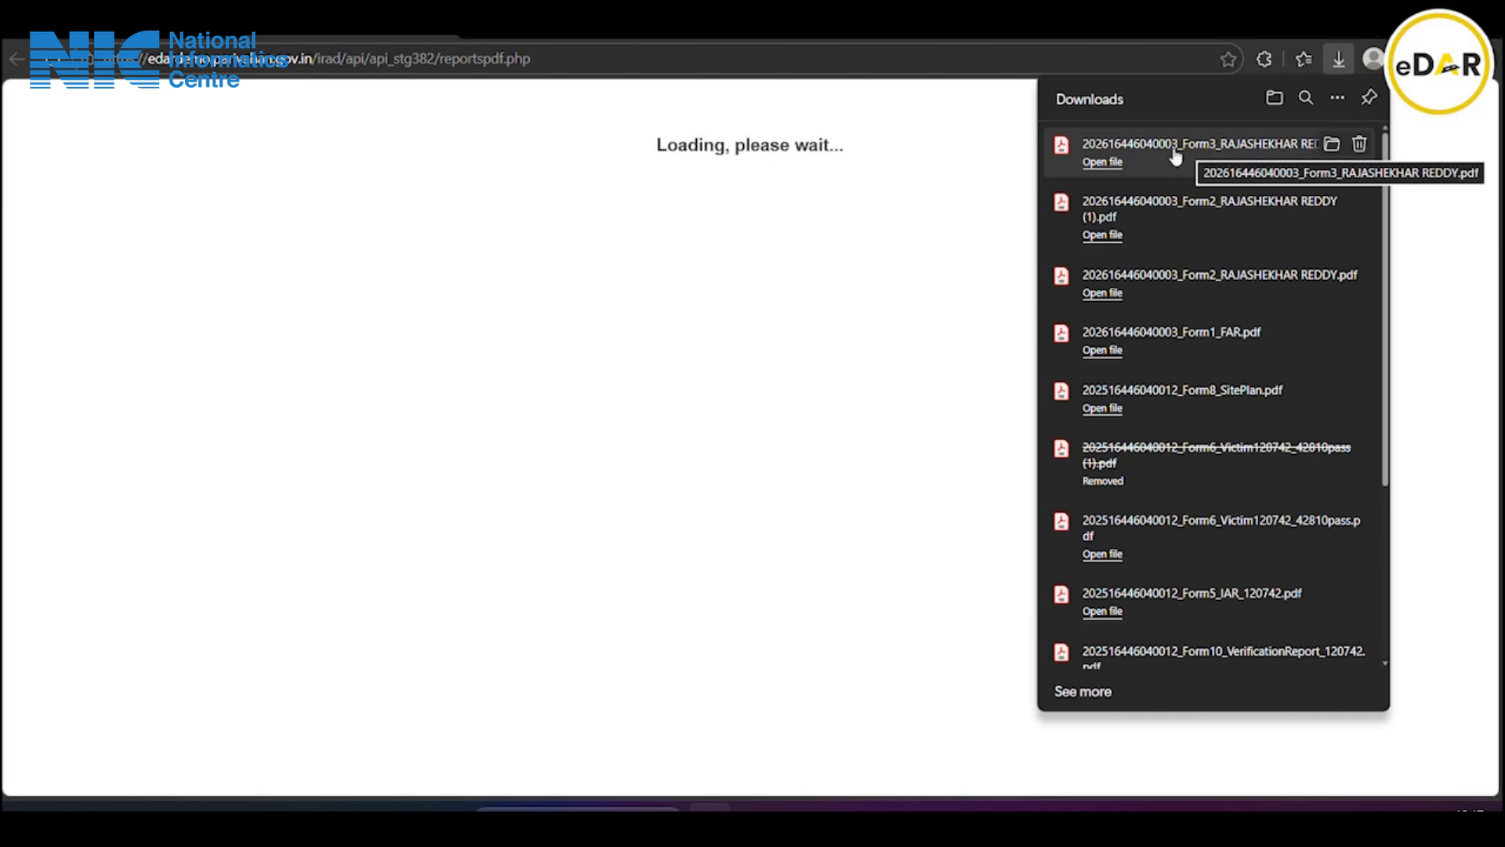
Open the downloaded Form3 PDF and review both pages down to the signature block
left_click(1174, 151)
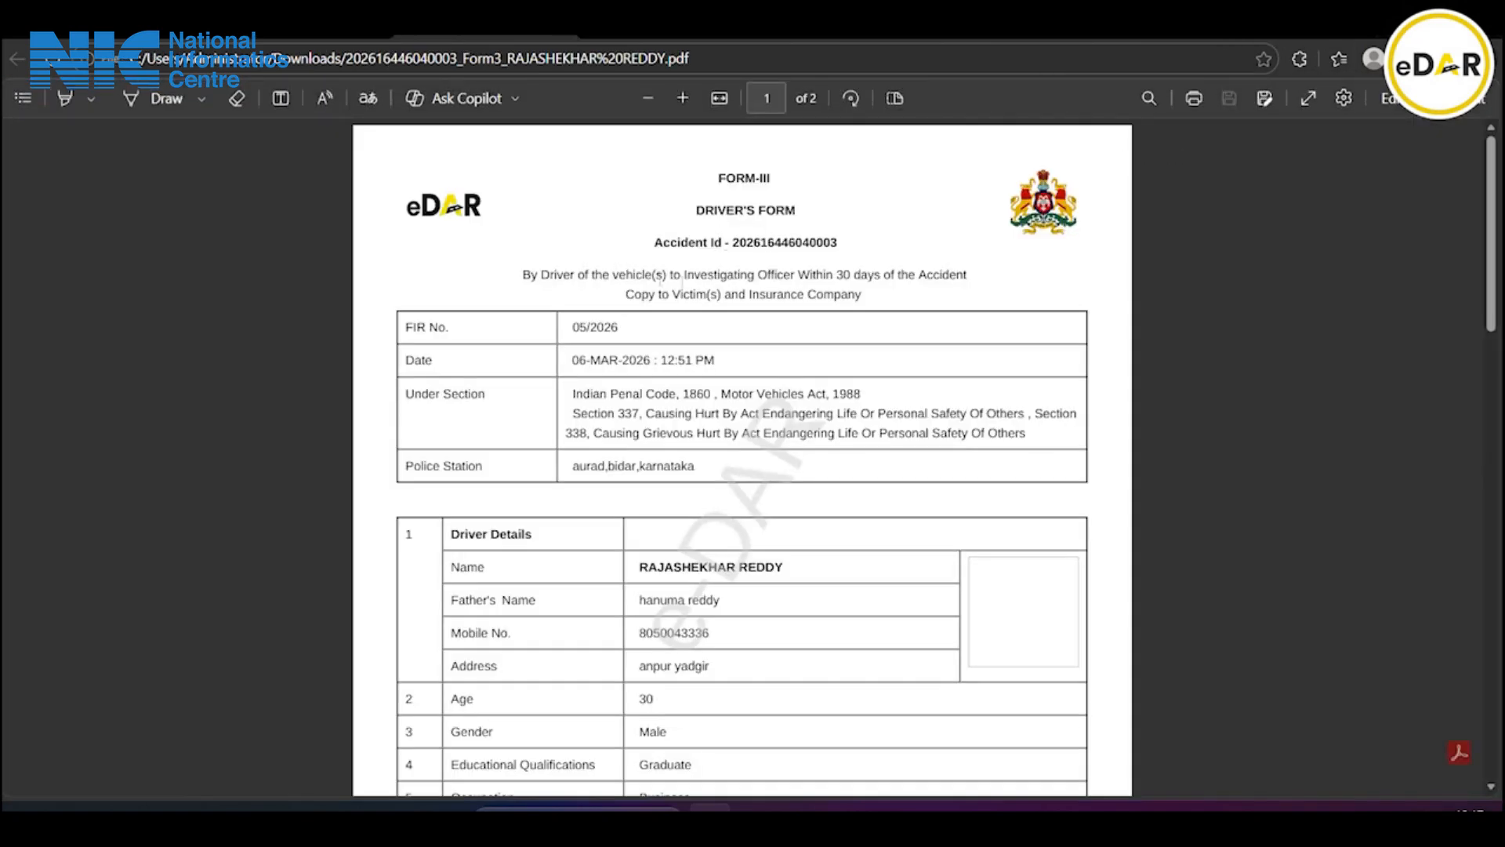
scroll(743, 302, "down", 10)
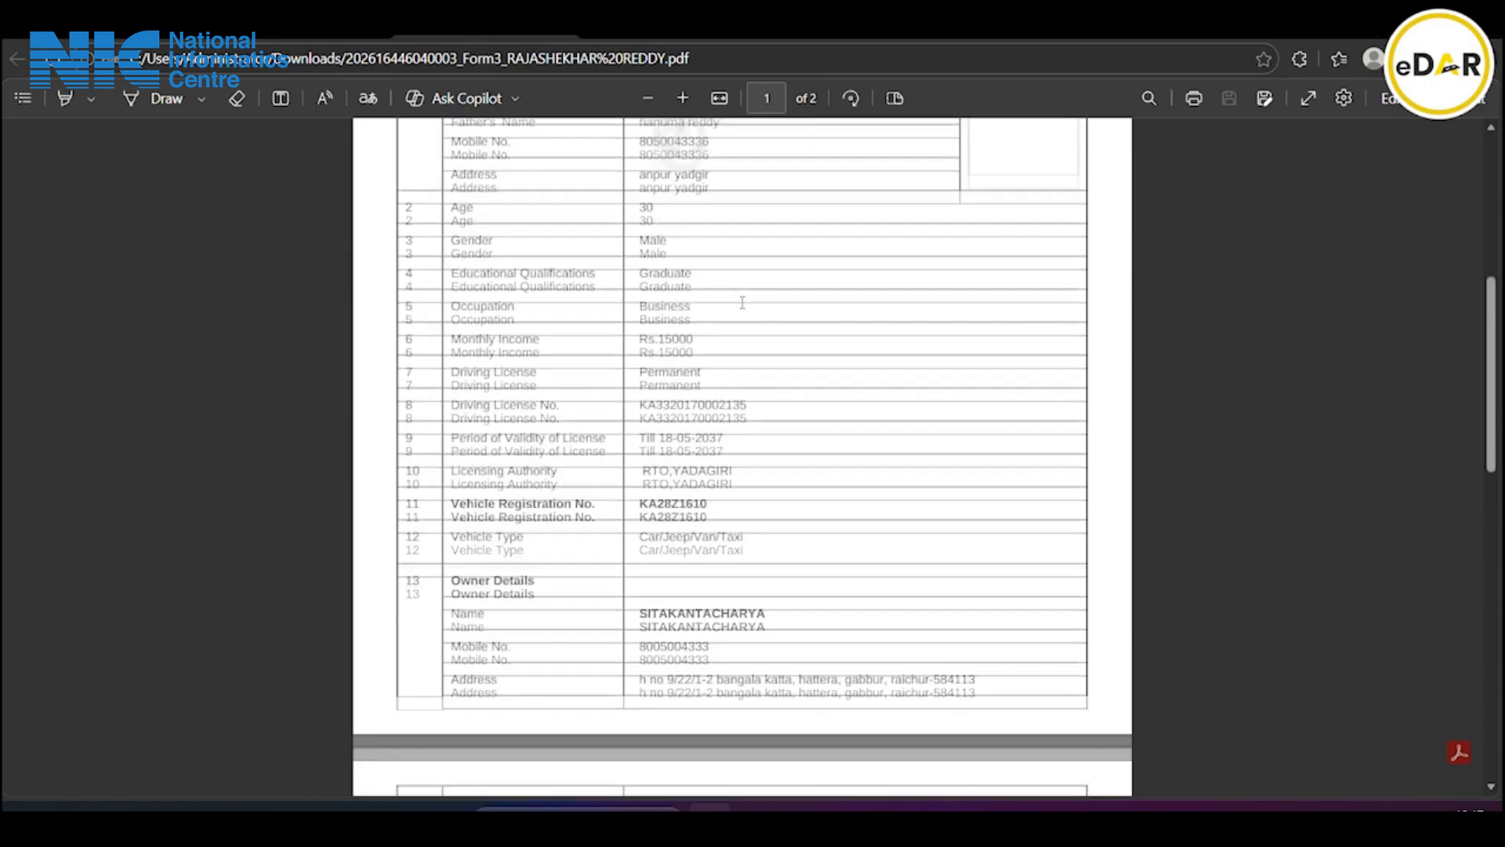
scroll(743, 302, "down", 9)
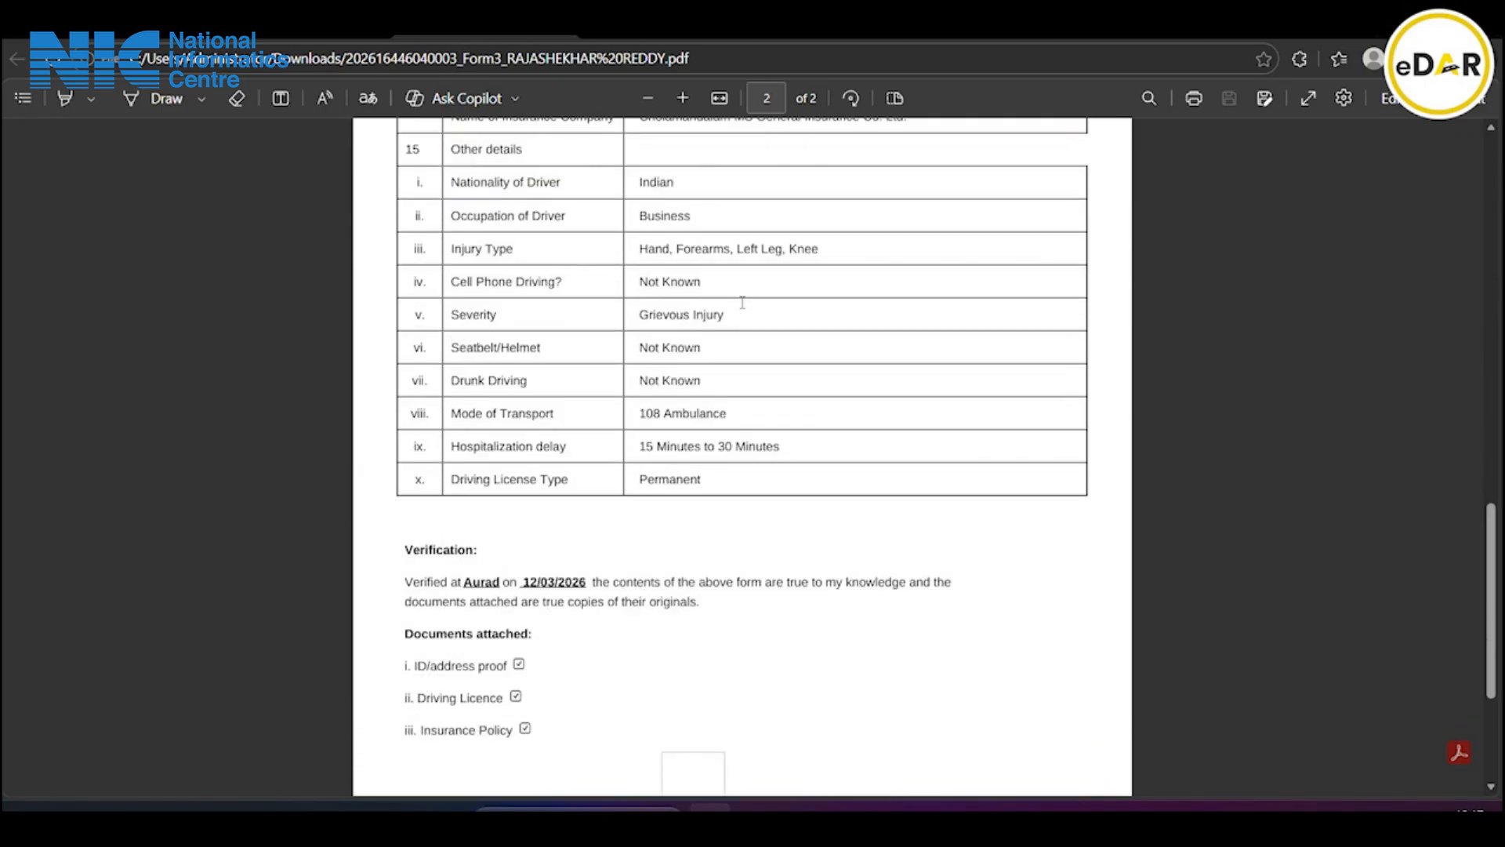
scroll(742, 301, "down", 1)
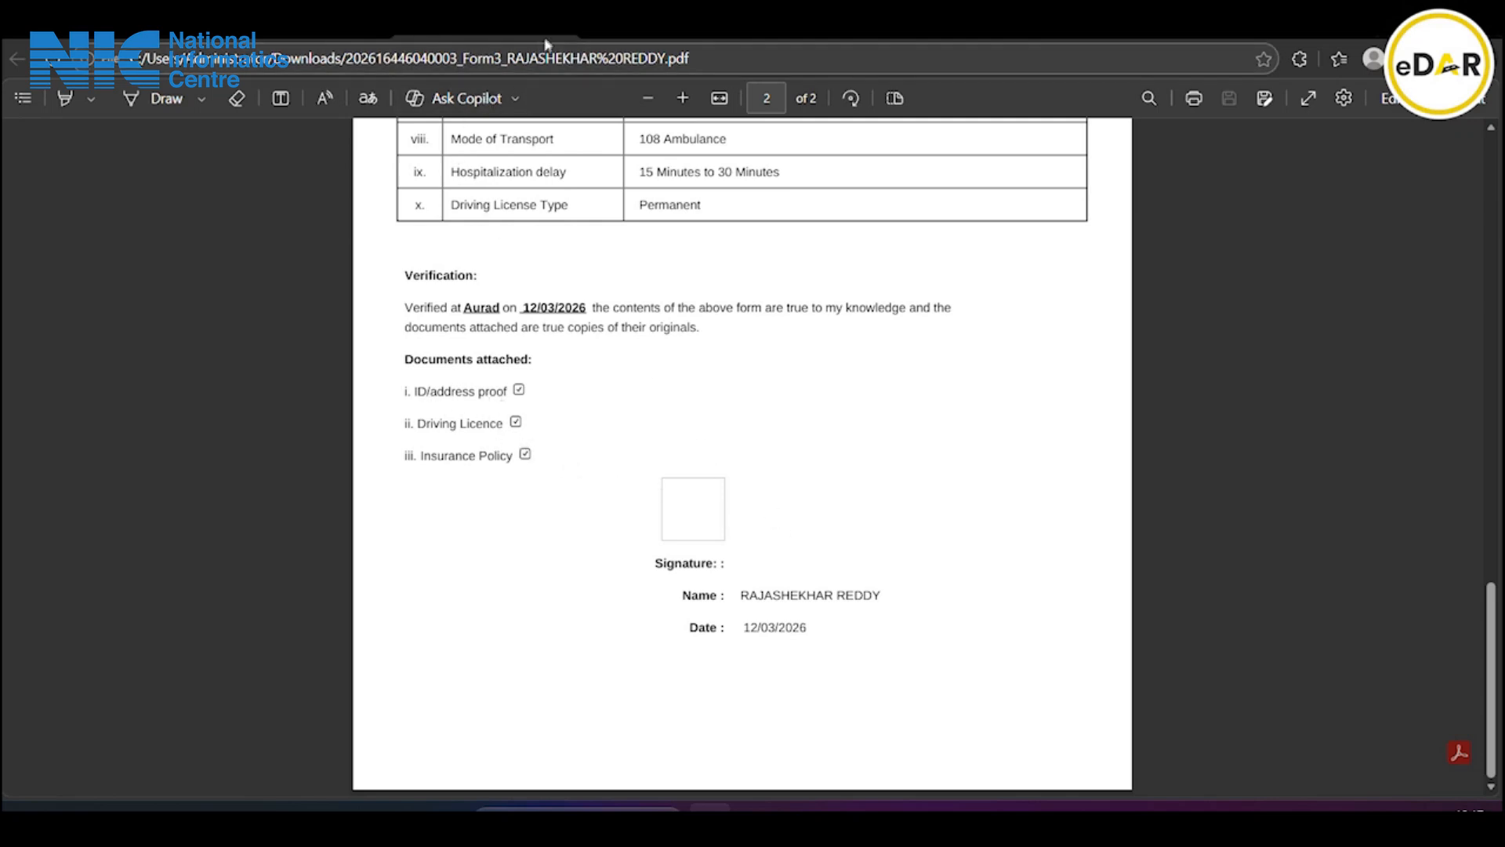
Upload the generated Form3 PDF into the Form III dialog
left_click(669, 49)
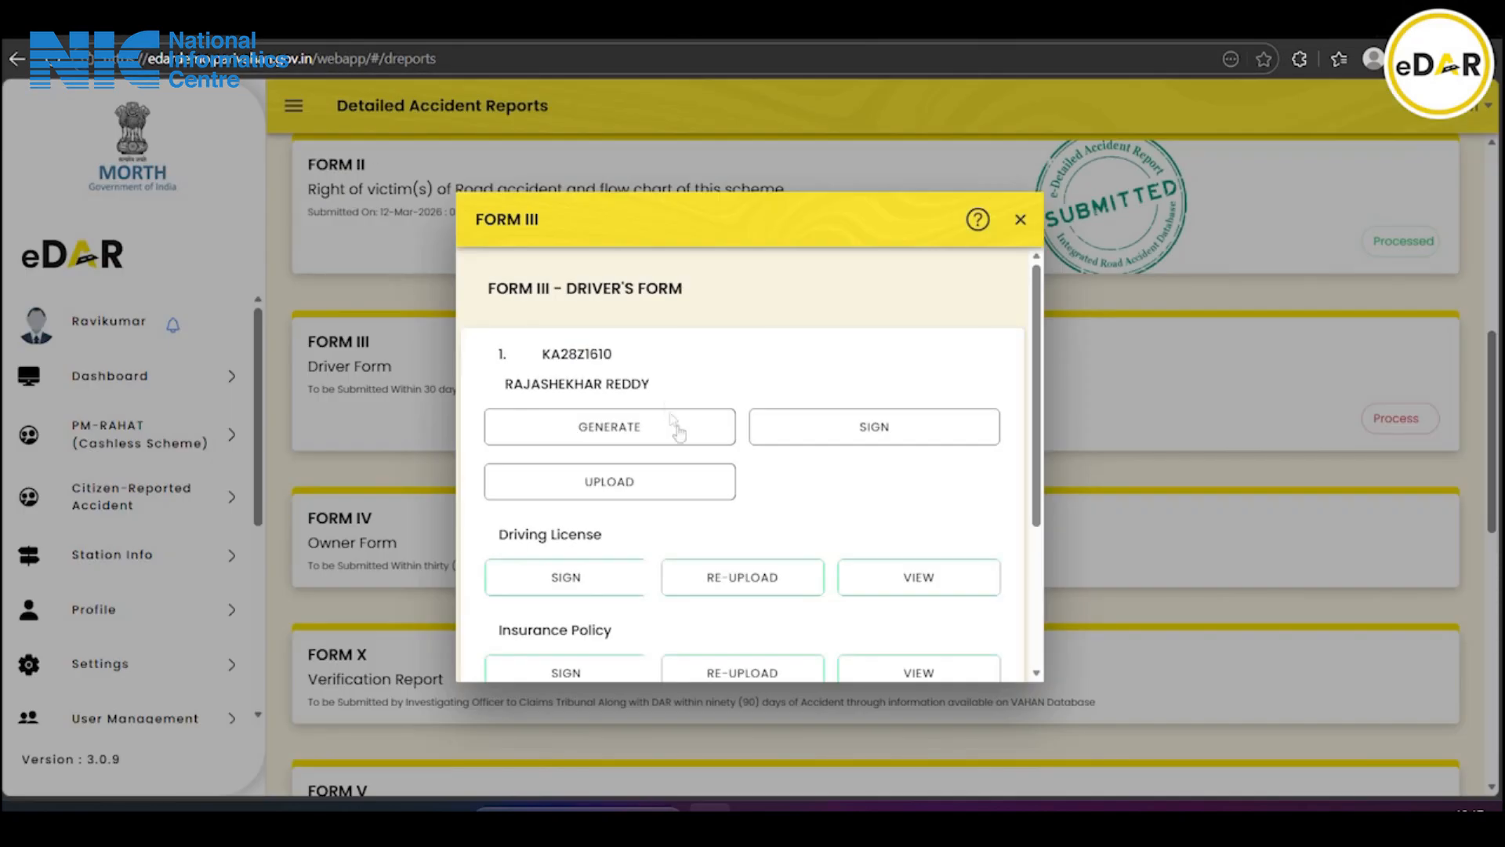
left_click(628, 485)
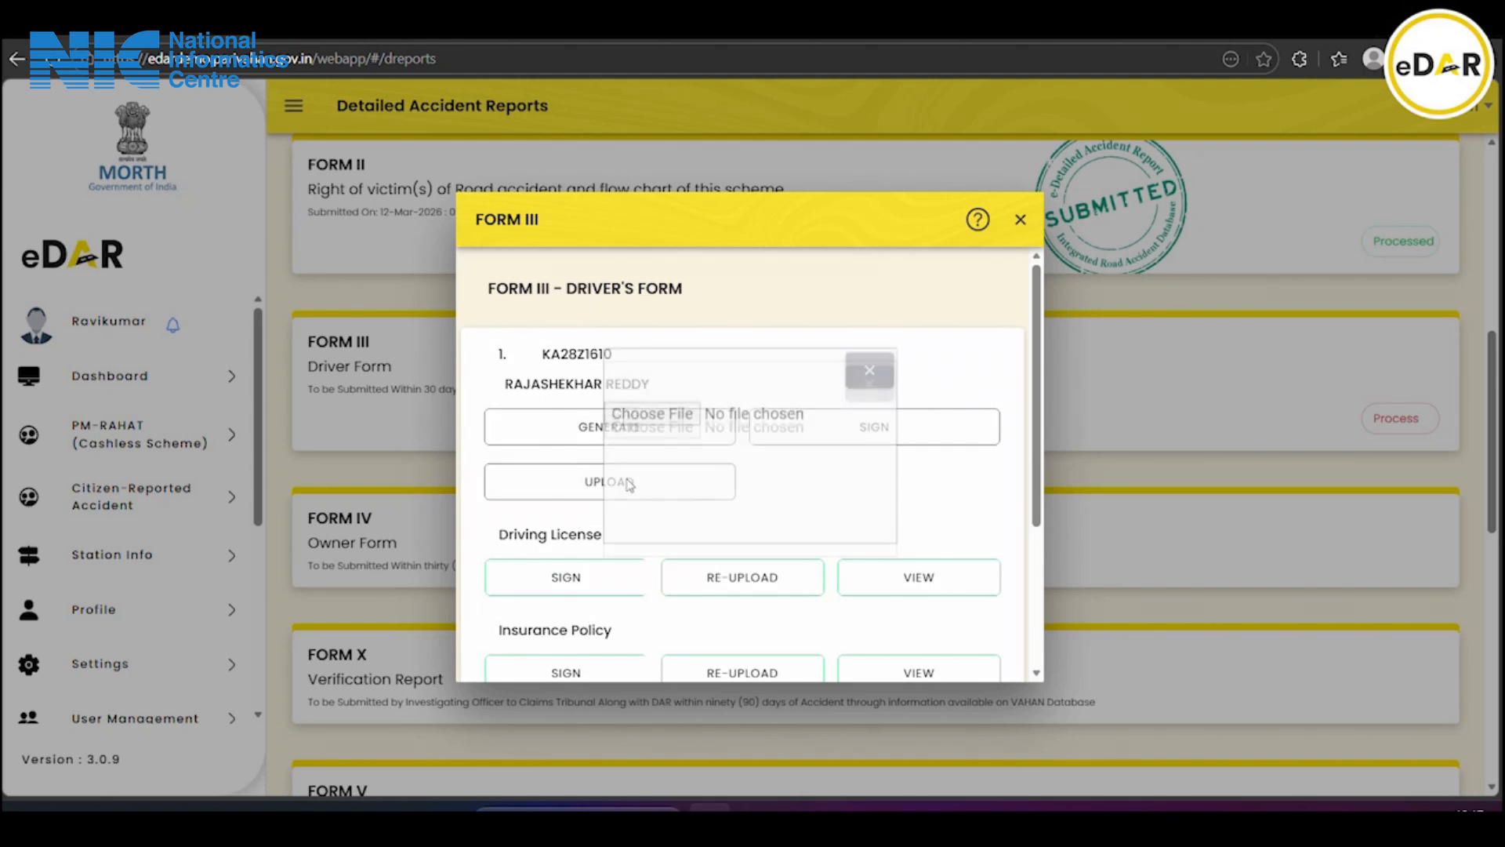
left_click(632, 406)
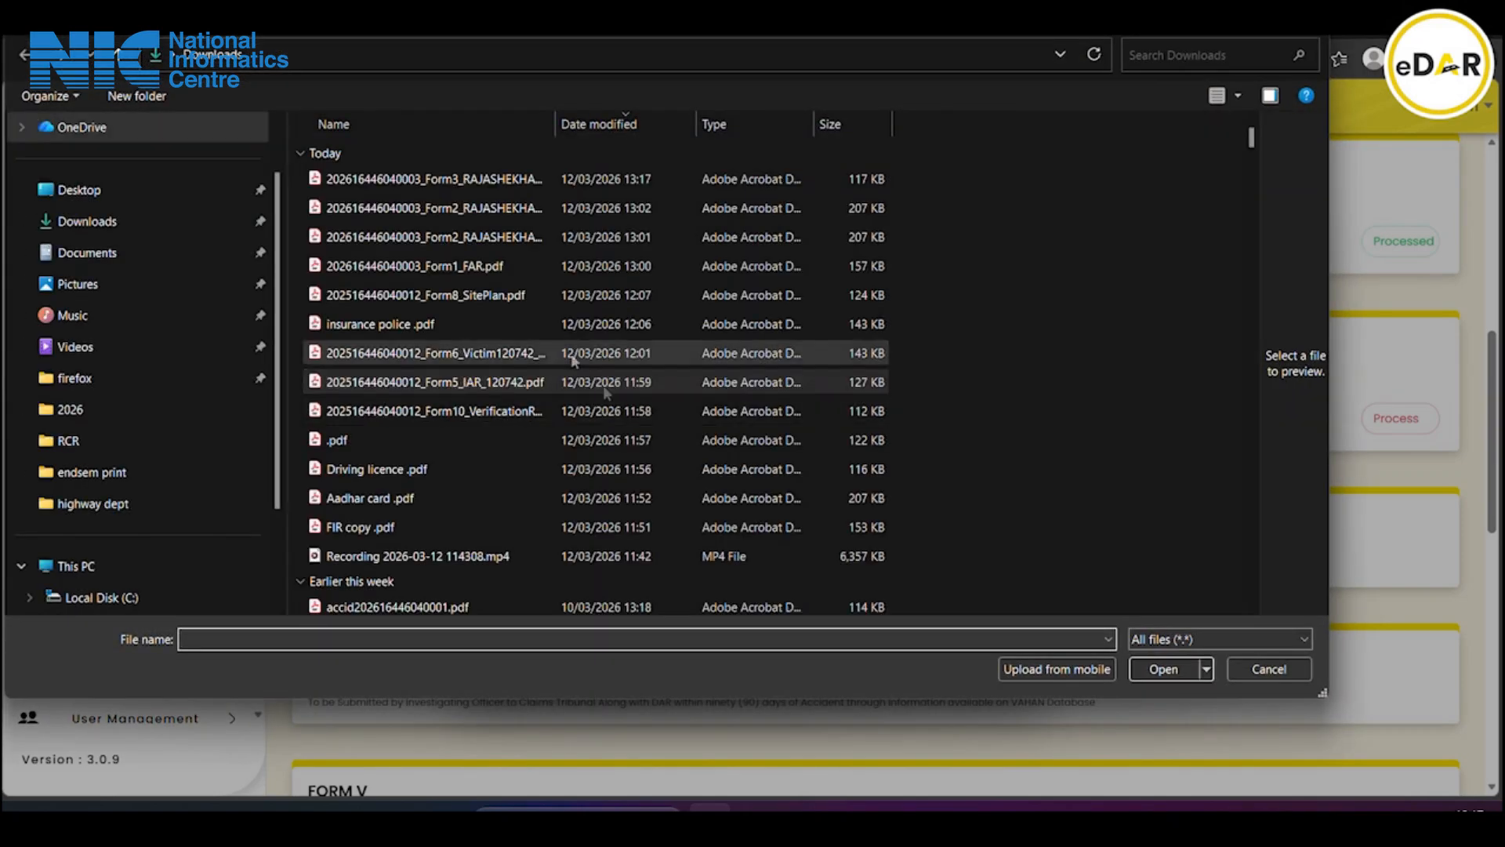
left_click(464, 180)
left_click(1163, 669)
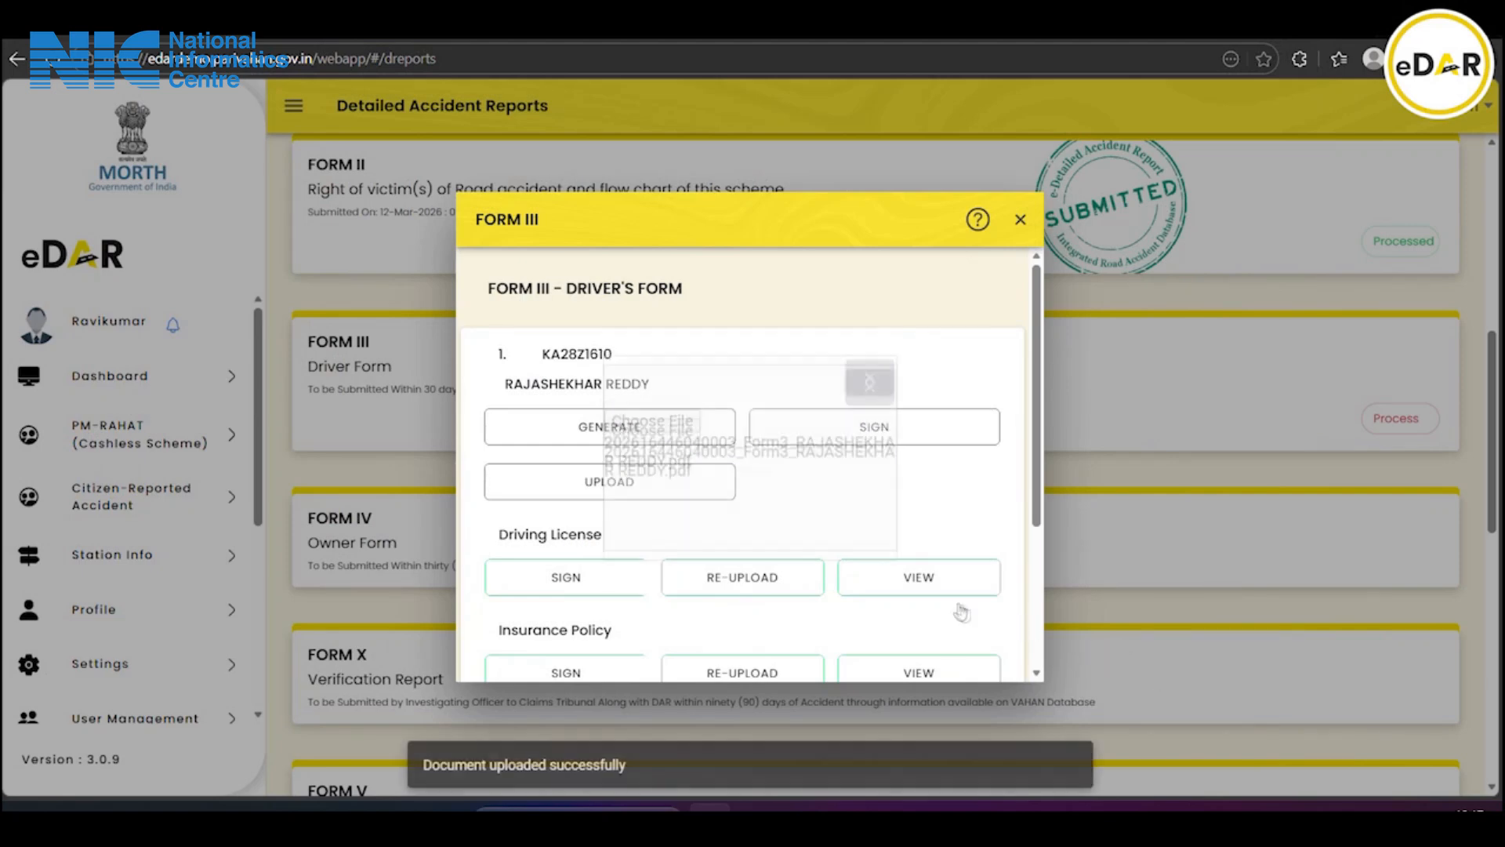
Submit Form III and acknowledge the success alert
scroll(898, 594, "down", 3)
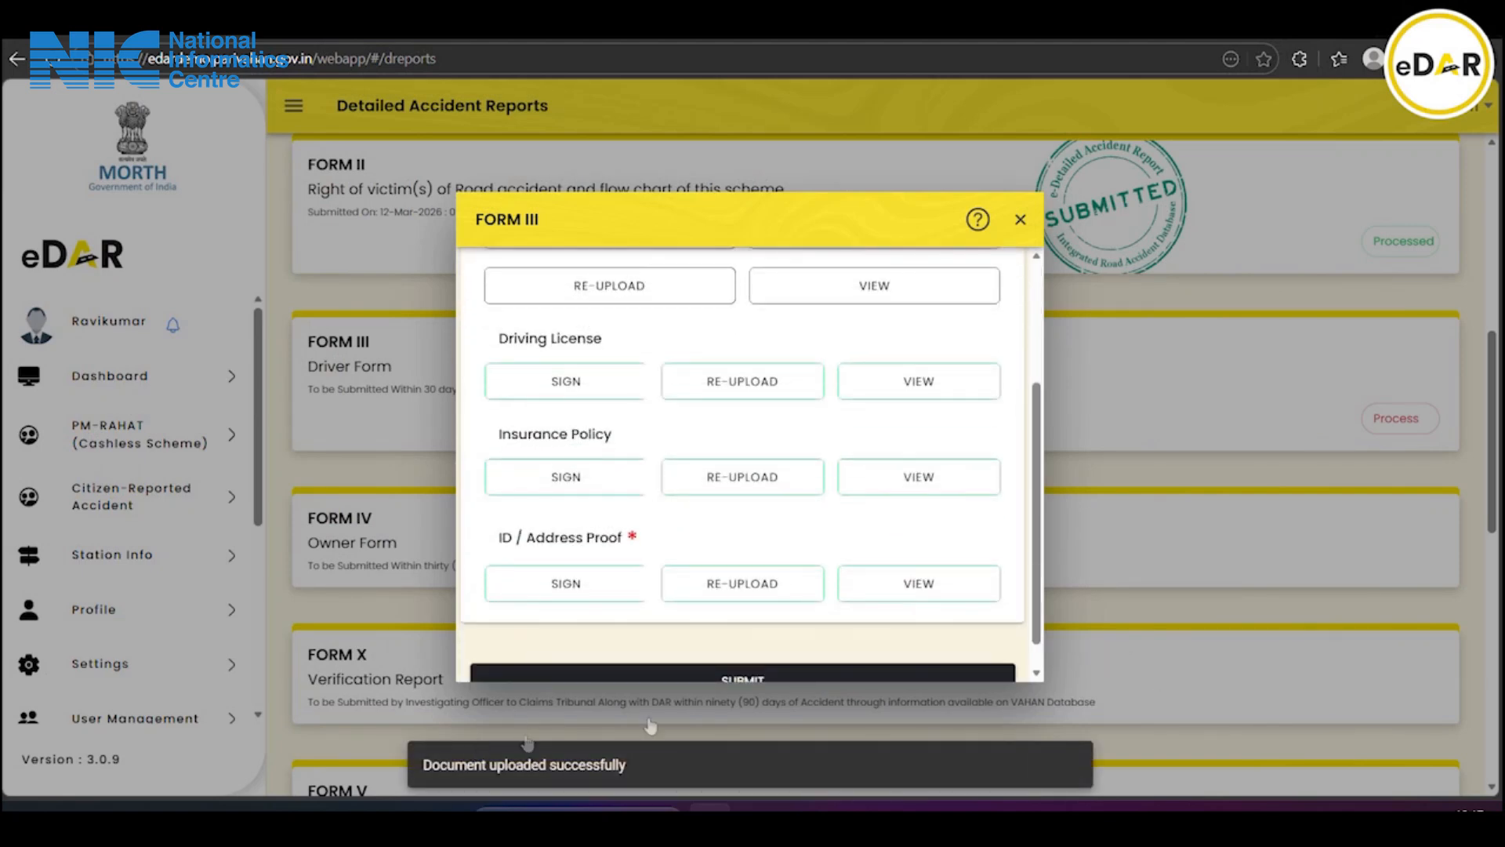
scroll(787, 580, "down", 1)
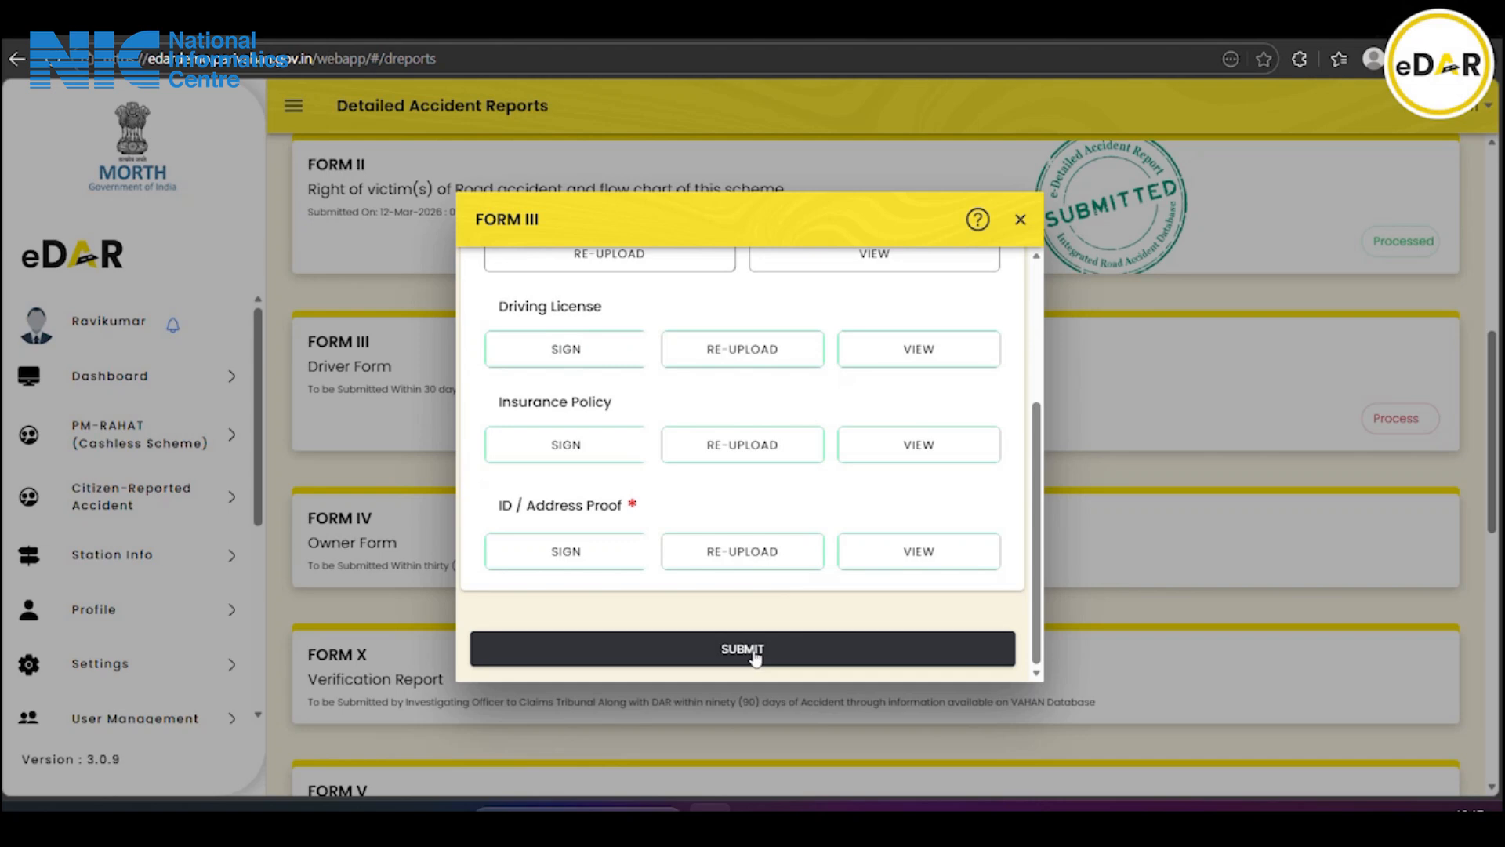
left_click(756, 650)
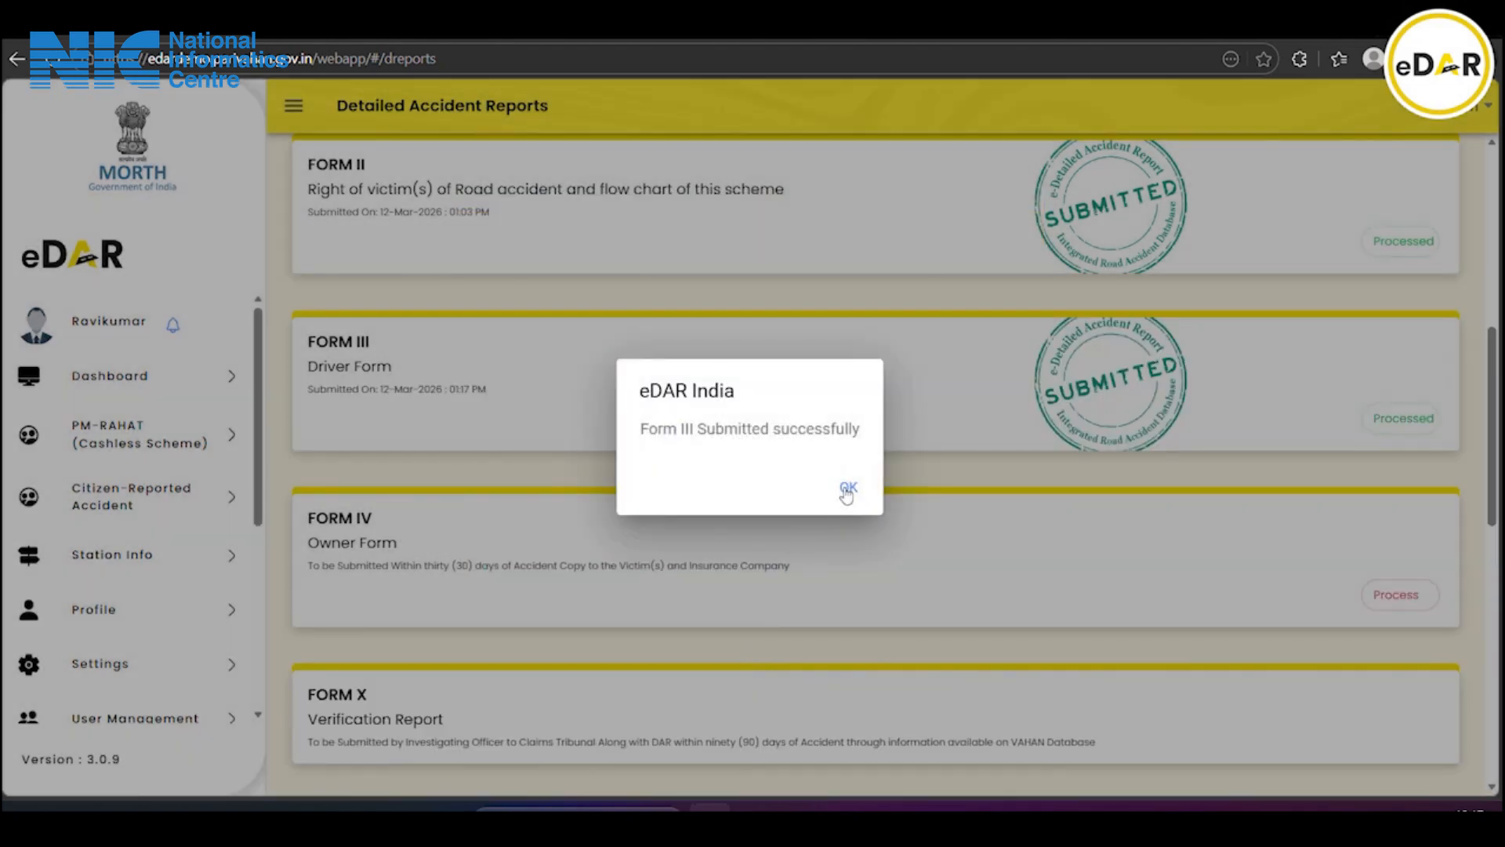
left_click(847, 489)
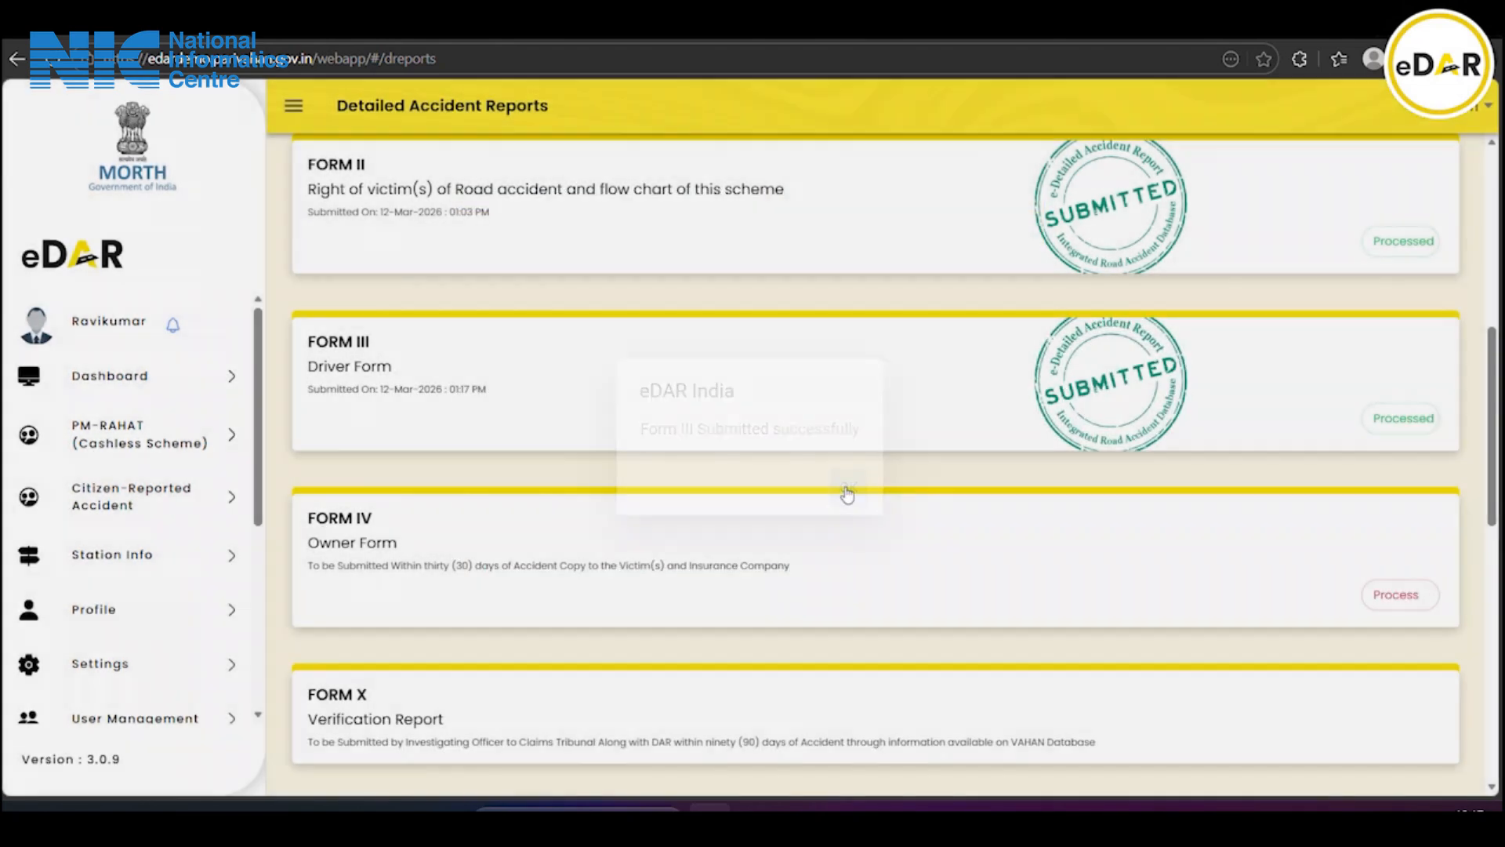
Open the Form IV Owner/Insured's Form and scroll to its ID / Address Proof section
scroll(848, 493, "down", 3)
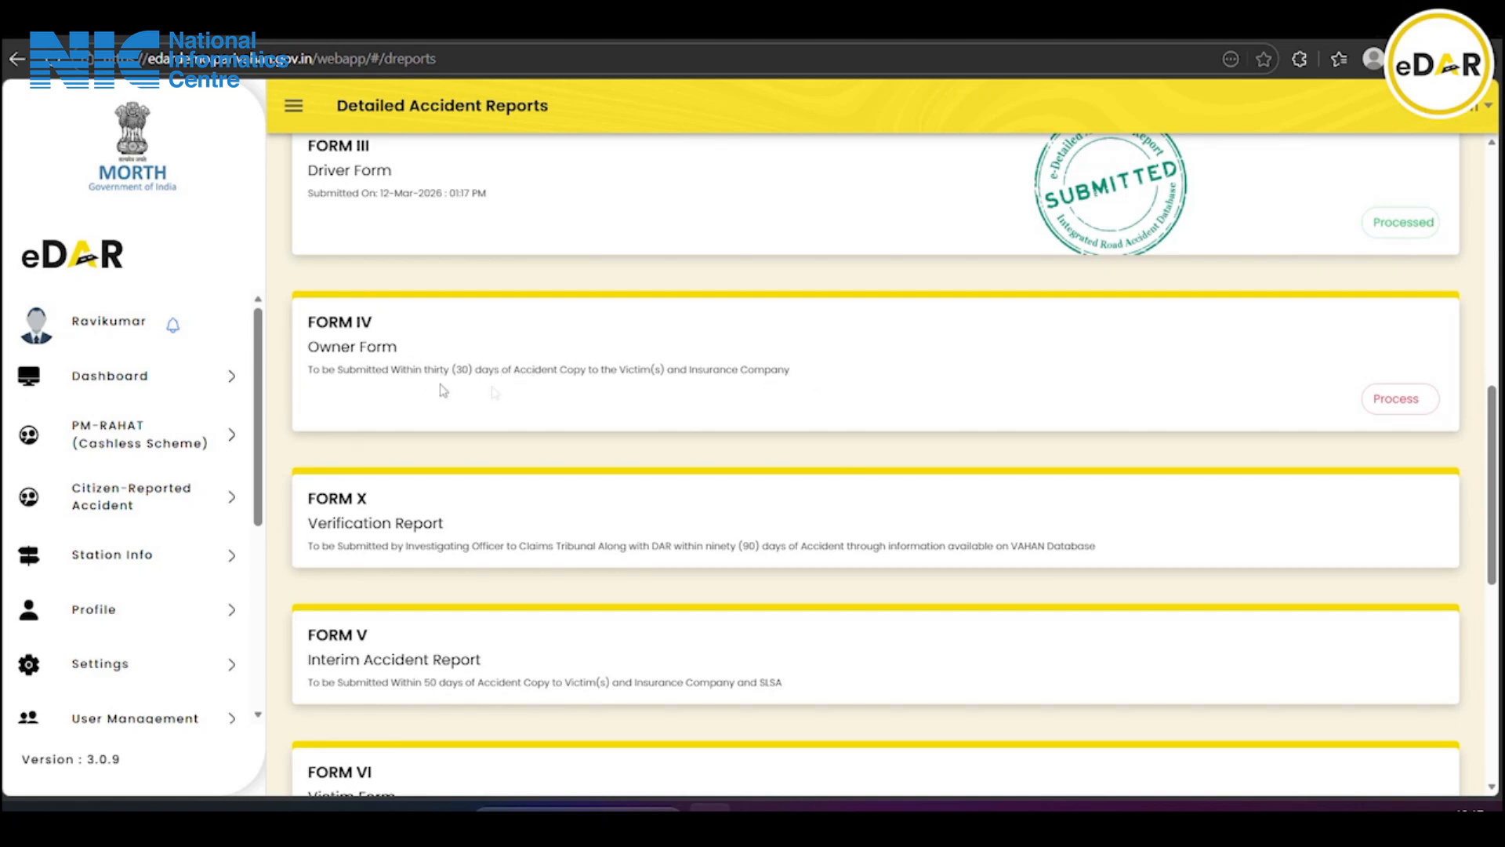
left_click(1409, 400)
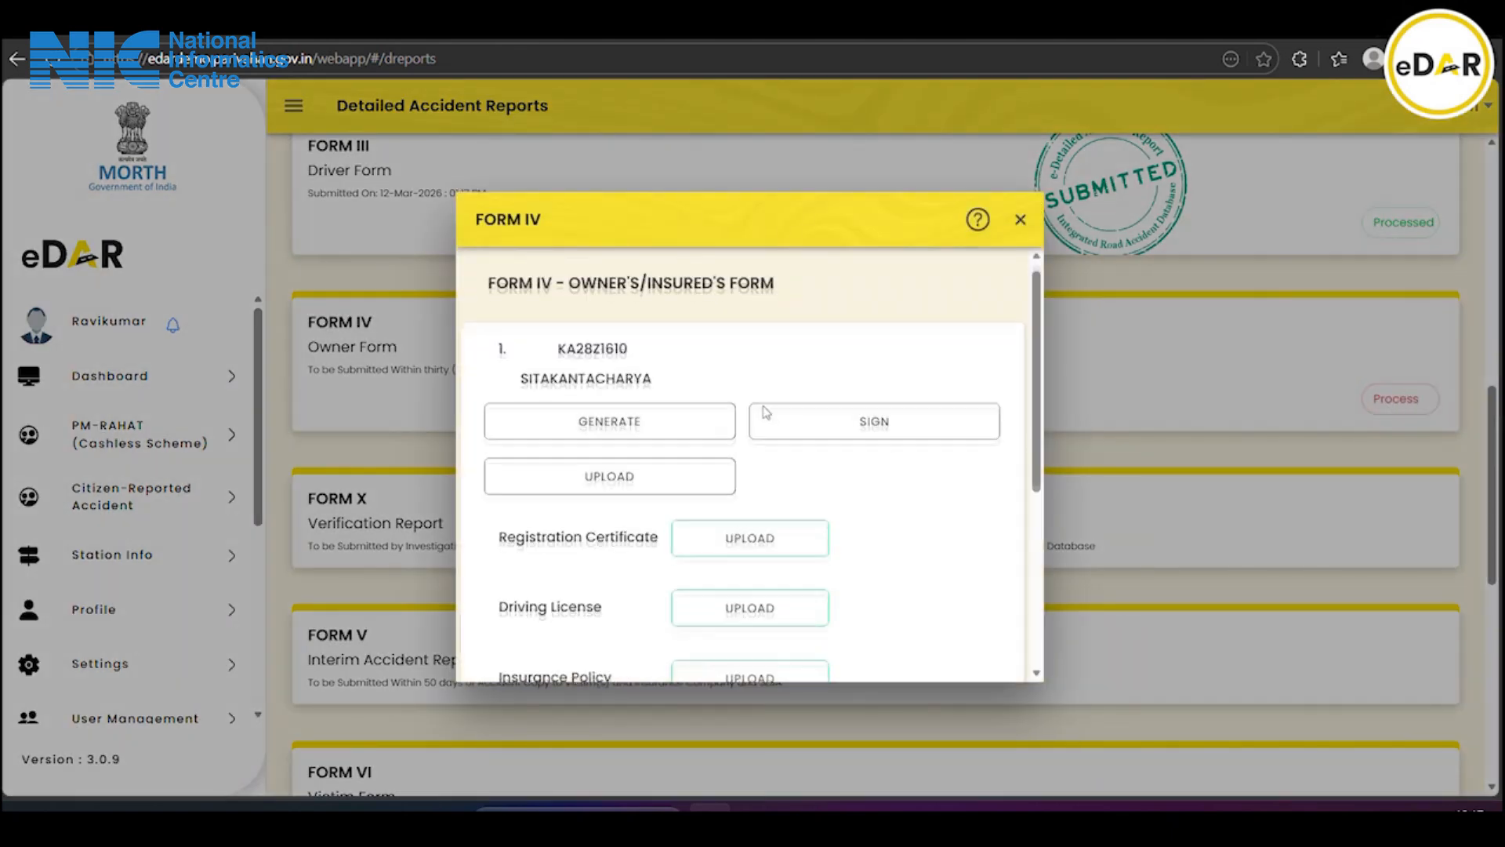
scroll(764, 416, "down", 1)
scroll(590, 333, "up", 1)
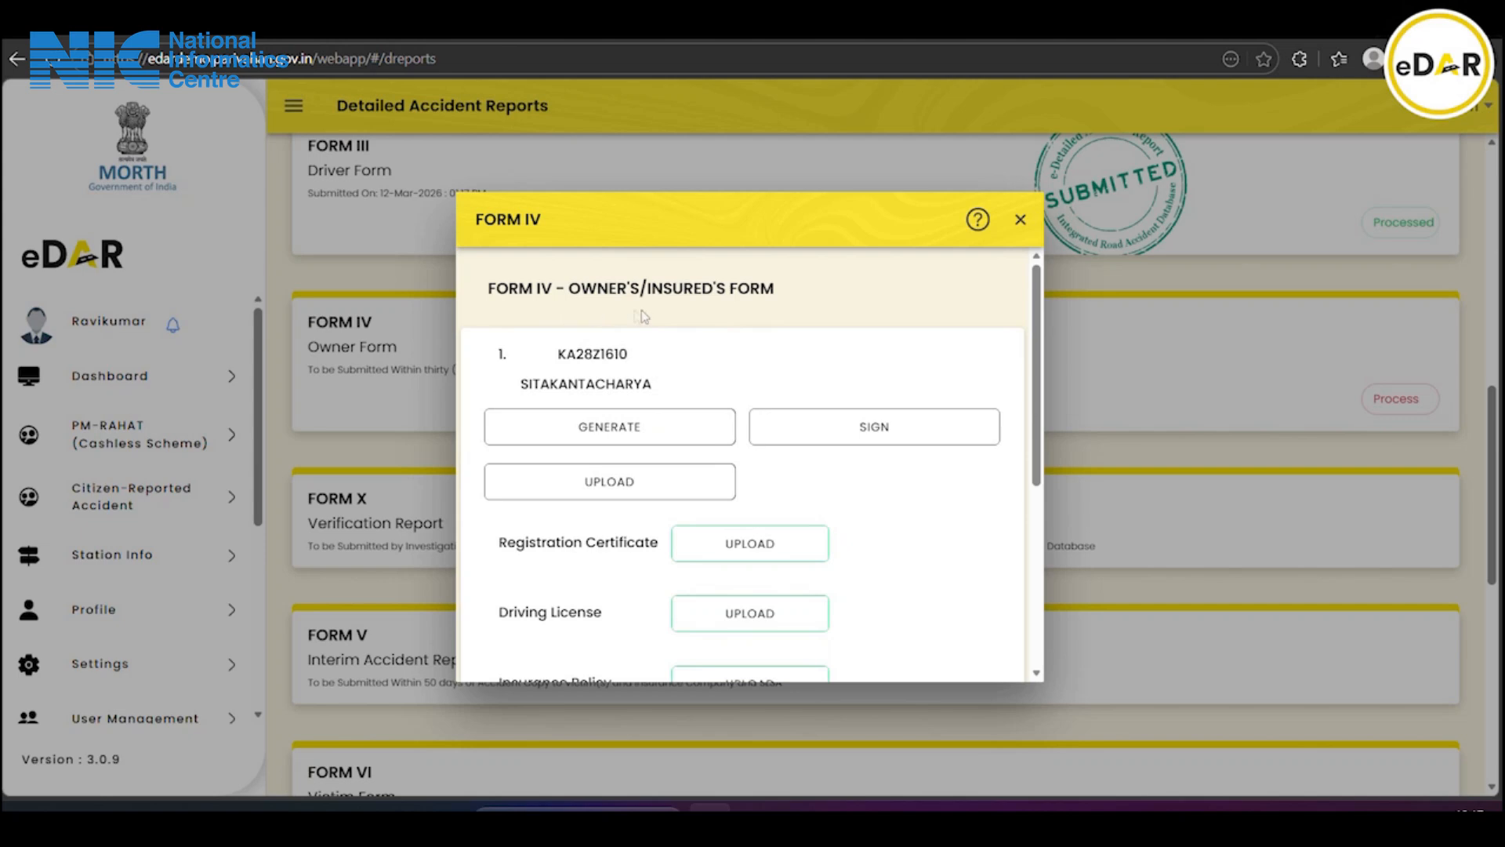
scroll(806, 310, "down", 1)
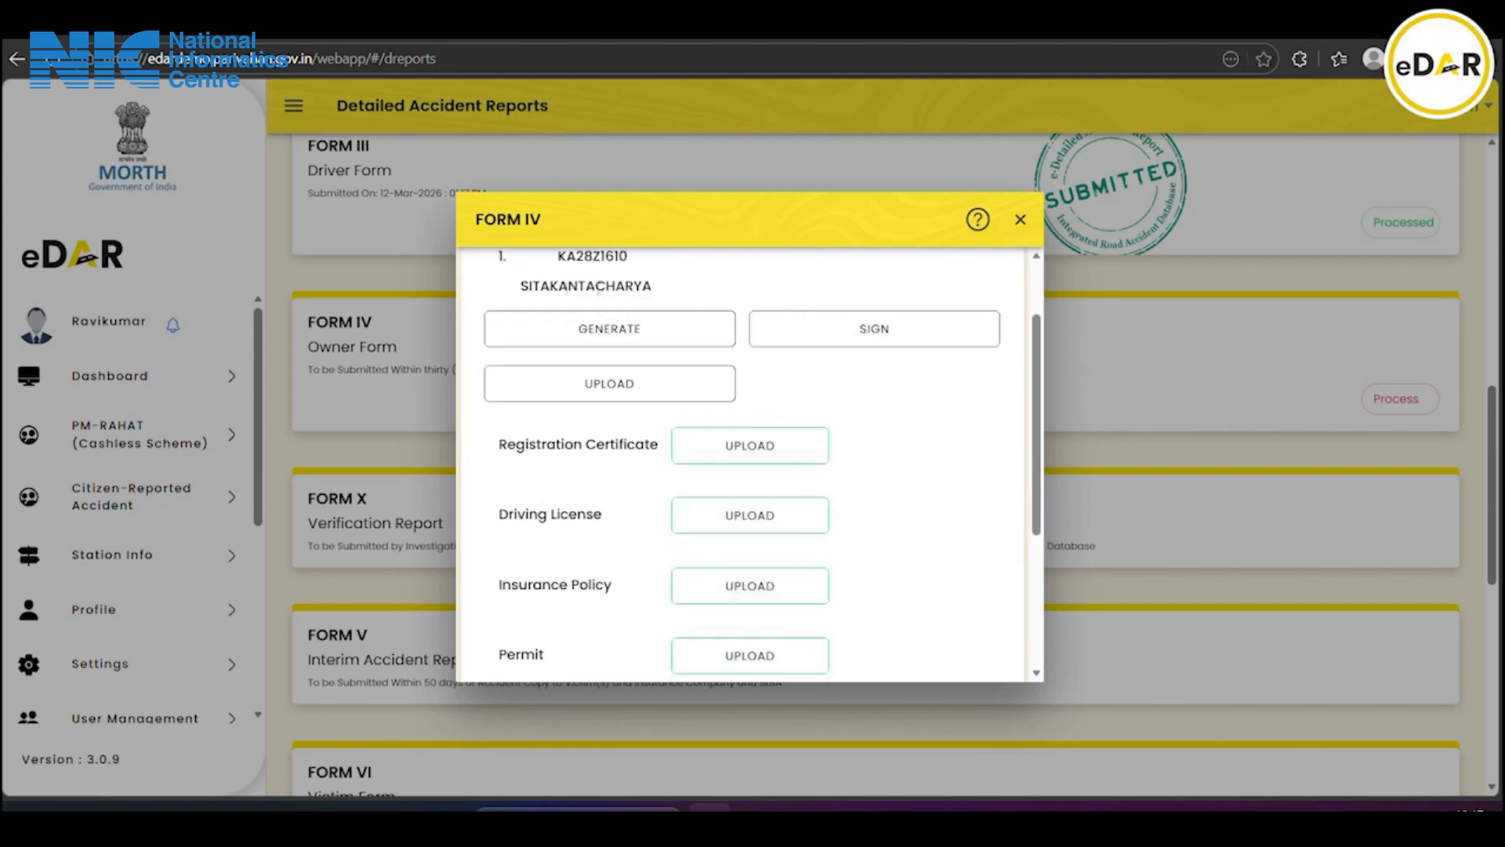
scroll(661, 375, "down", 1)
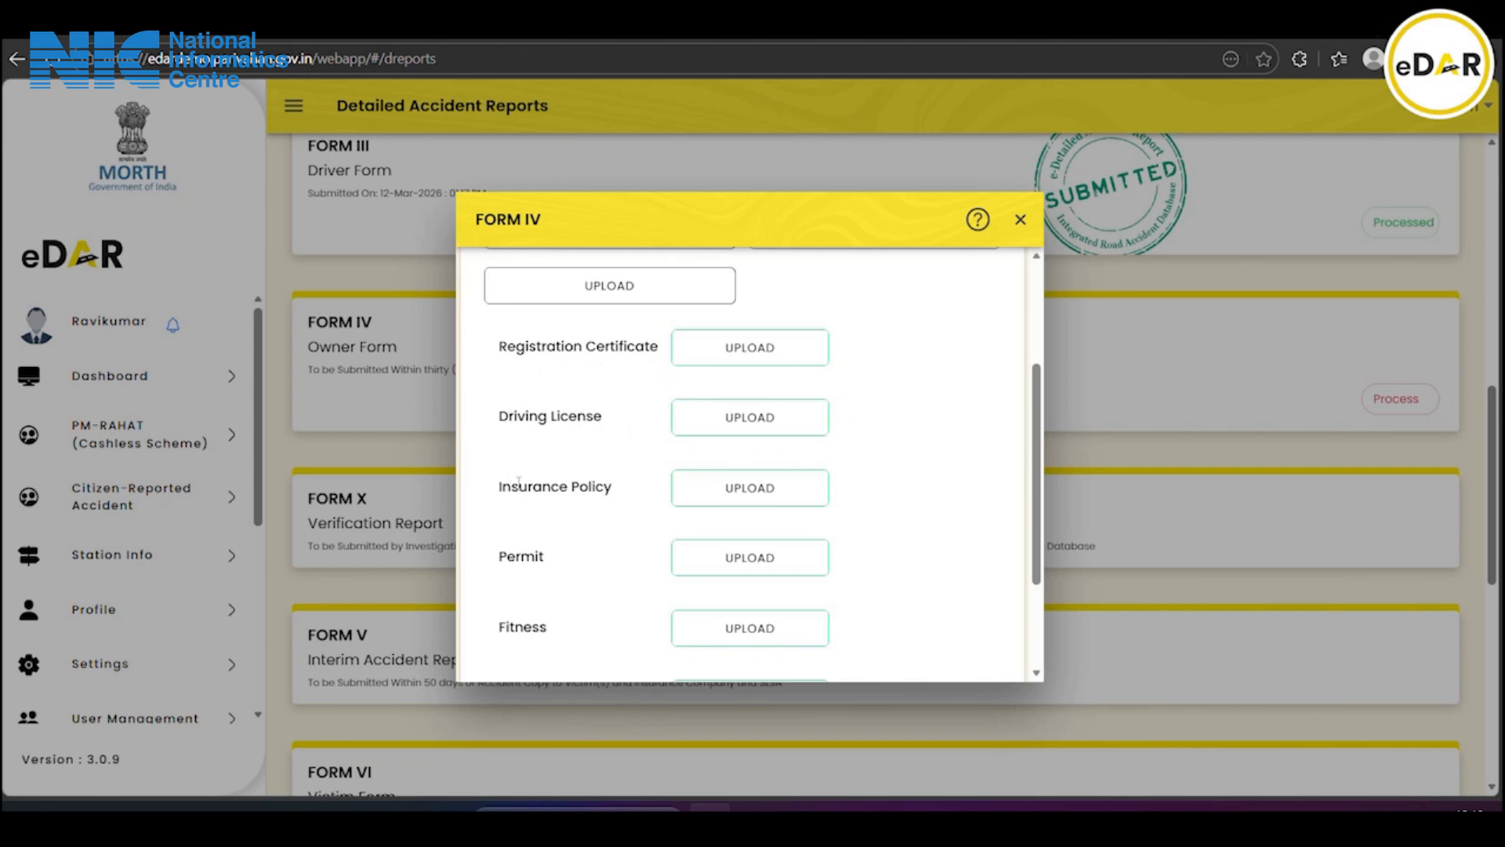
scroll(511, 556, "down", 1)
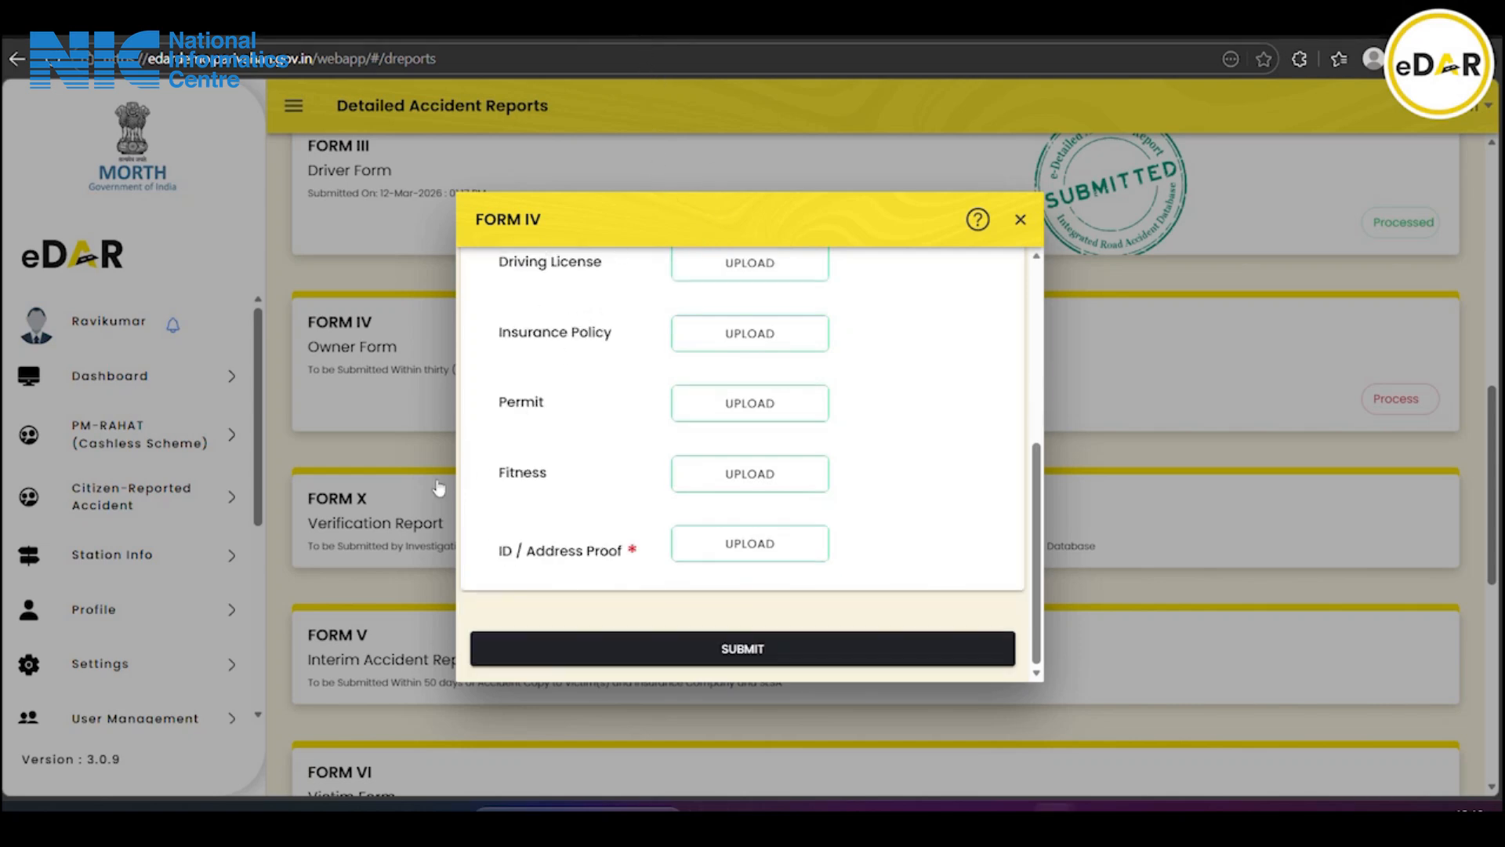
Upload Aadhar card .pdf as the owner's ID / Address Proof document
left_click(772, 550)
left_click(649, 404)
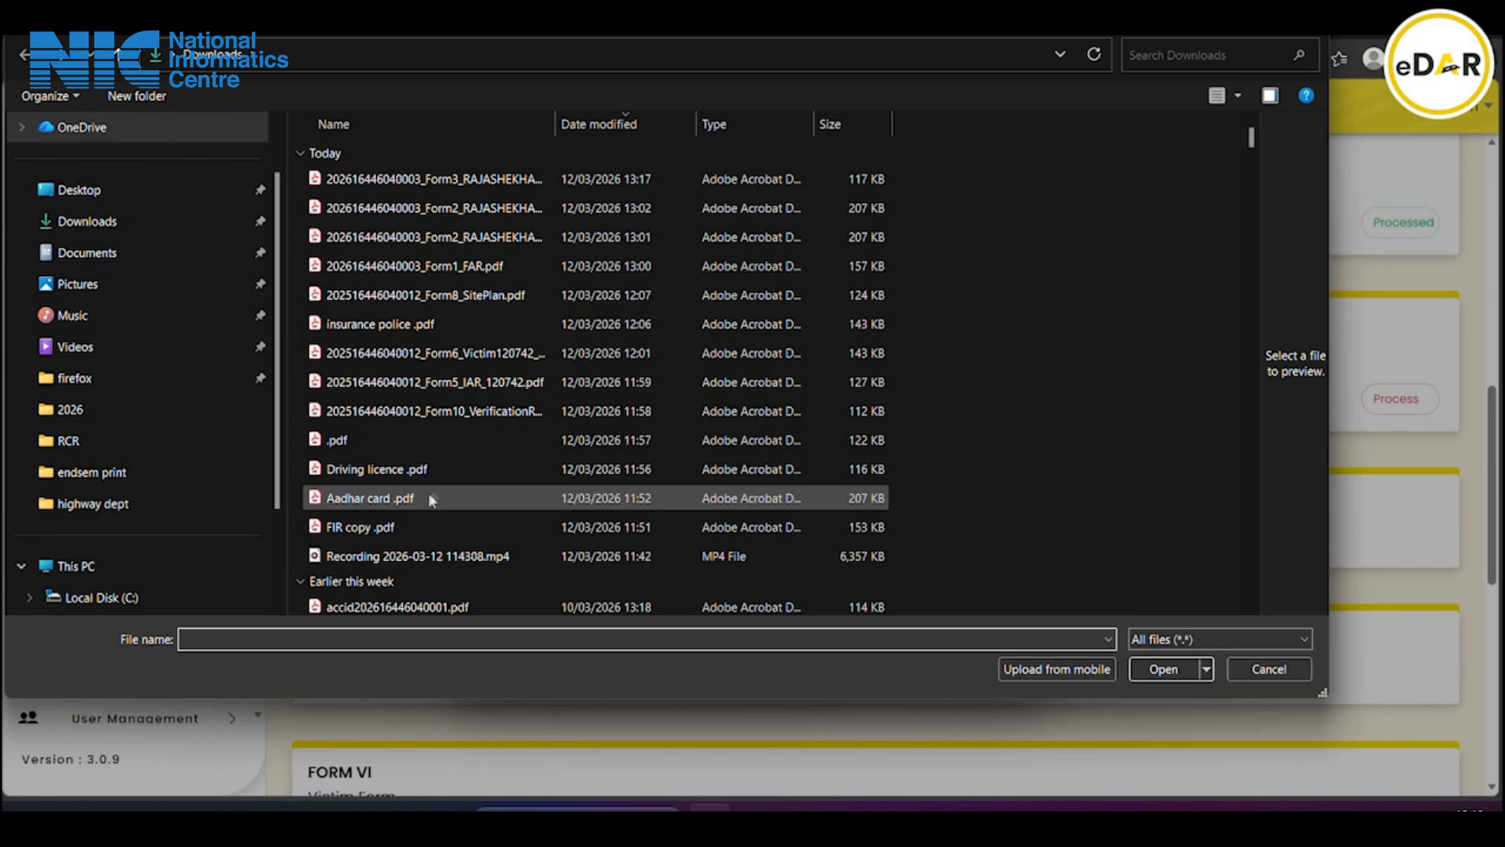
double_click(418, 497)
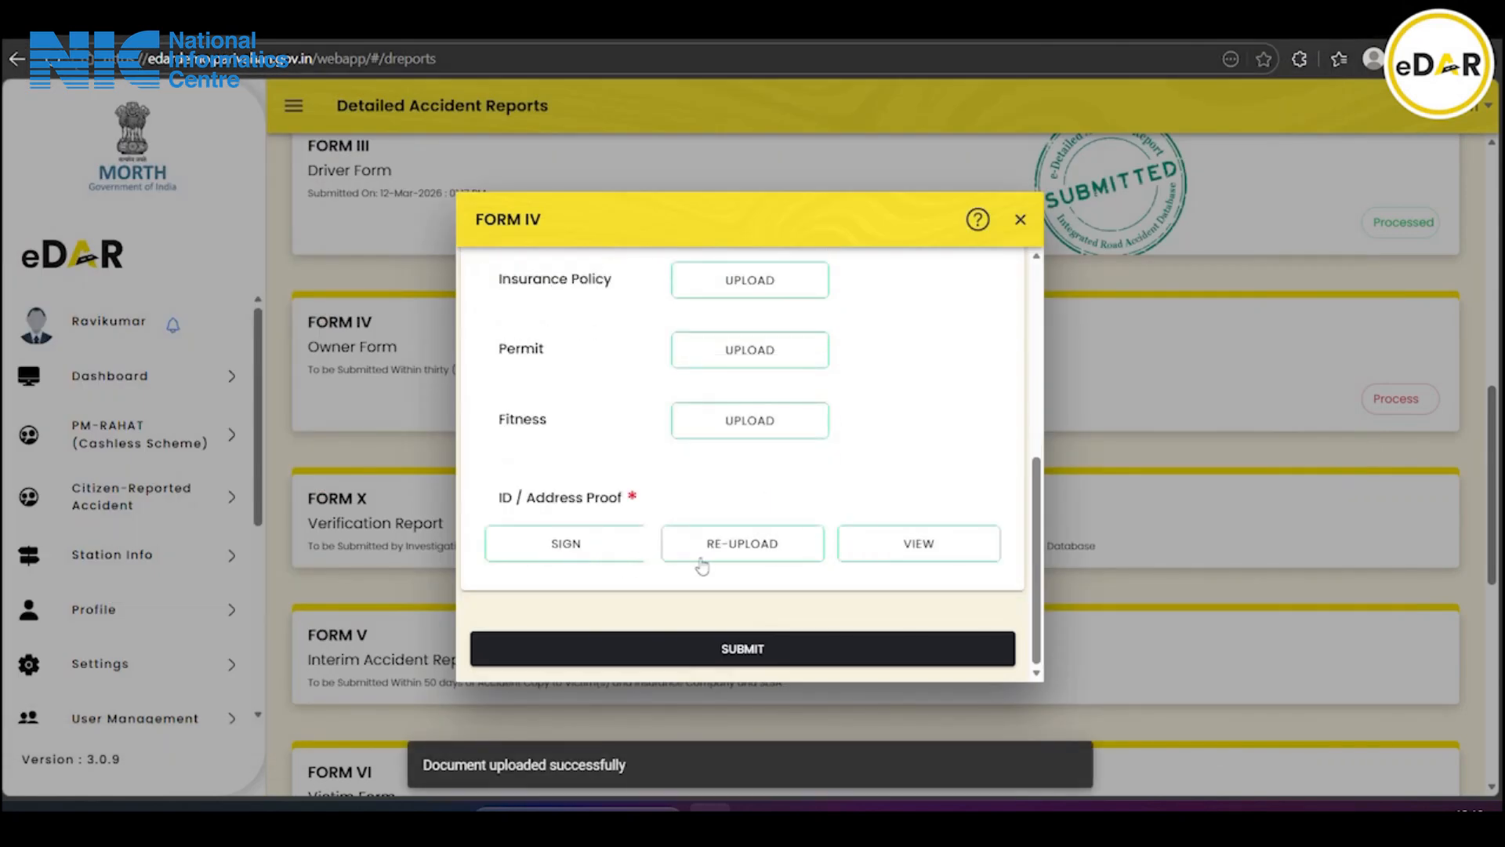
scroll(776, 511, "up", 1)
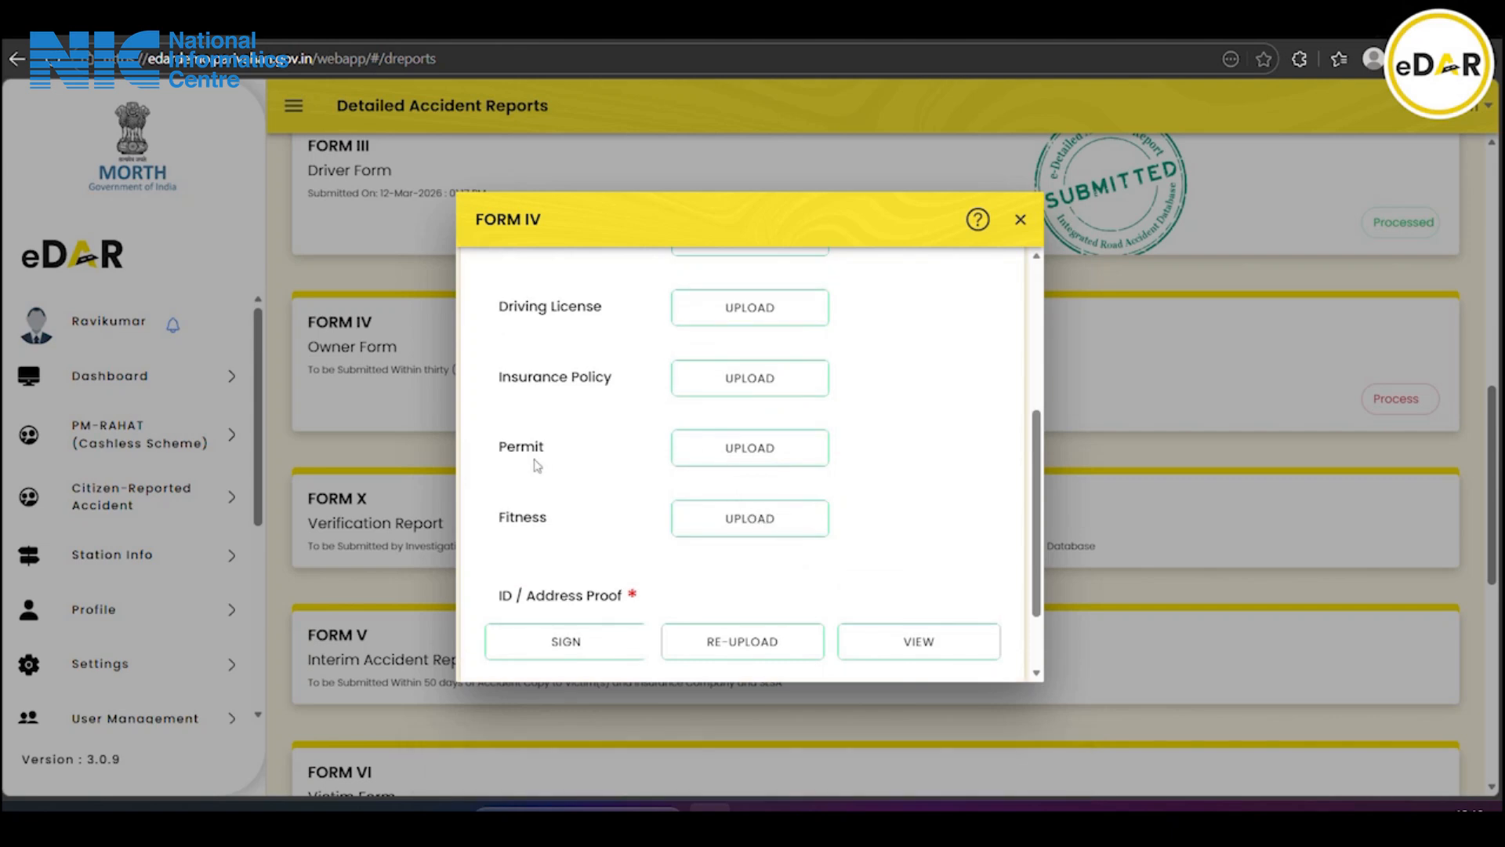
scroll(567, 476, "up", 2)
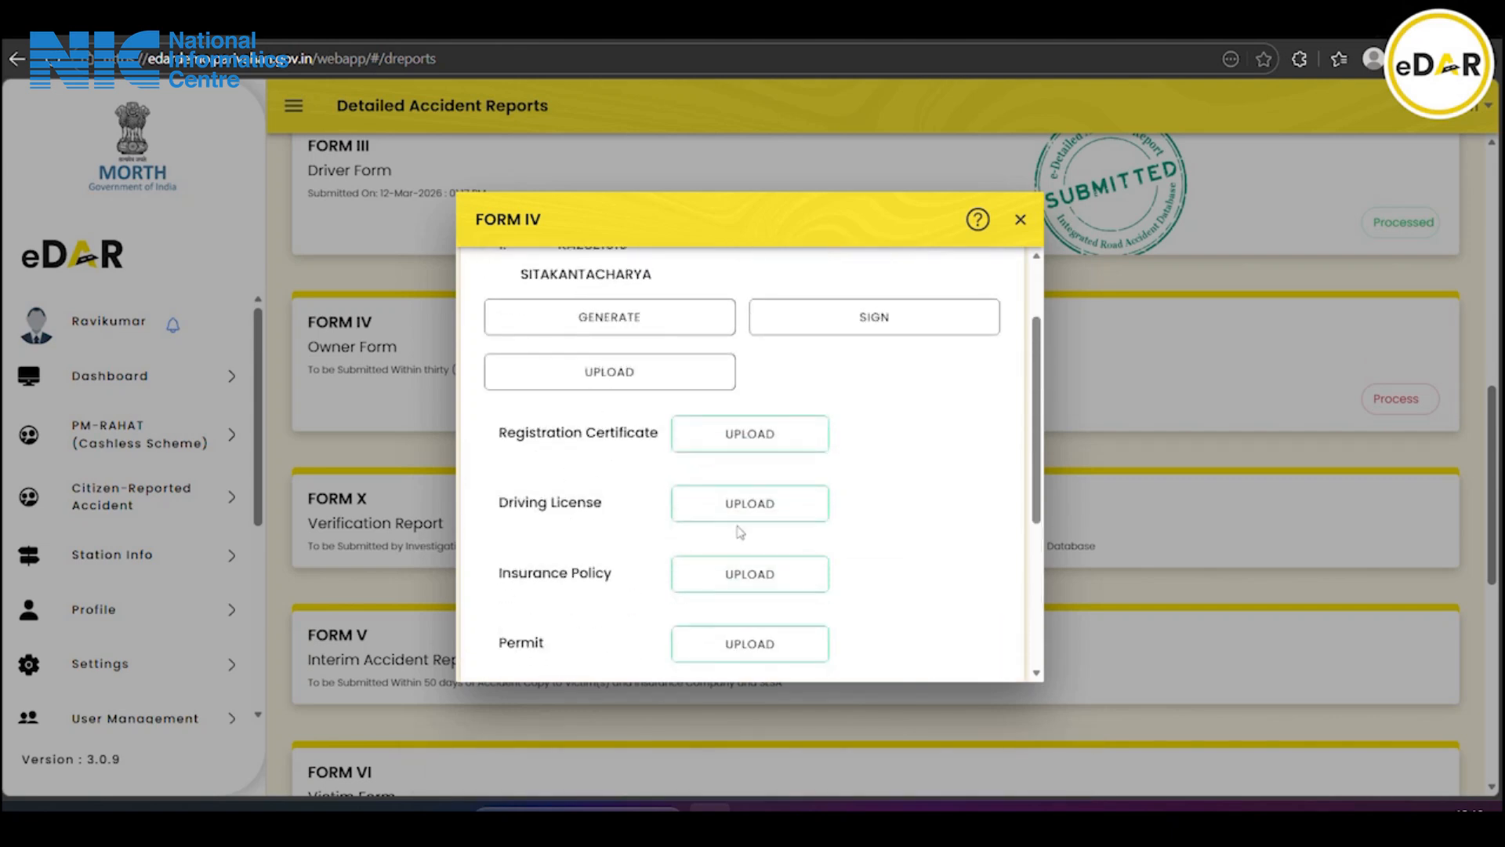
scroll(560, 324, "up", 1)
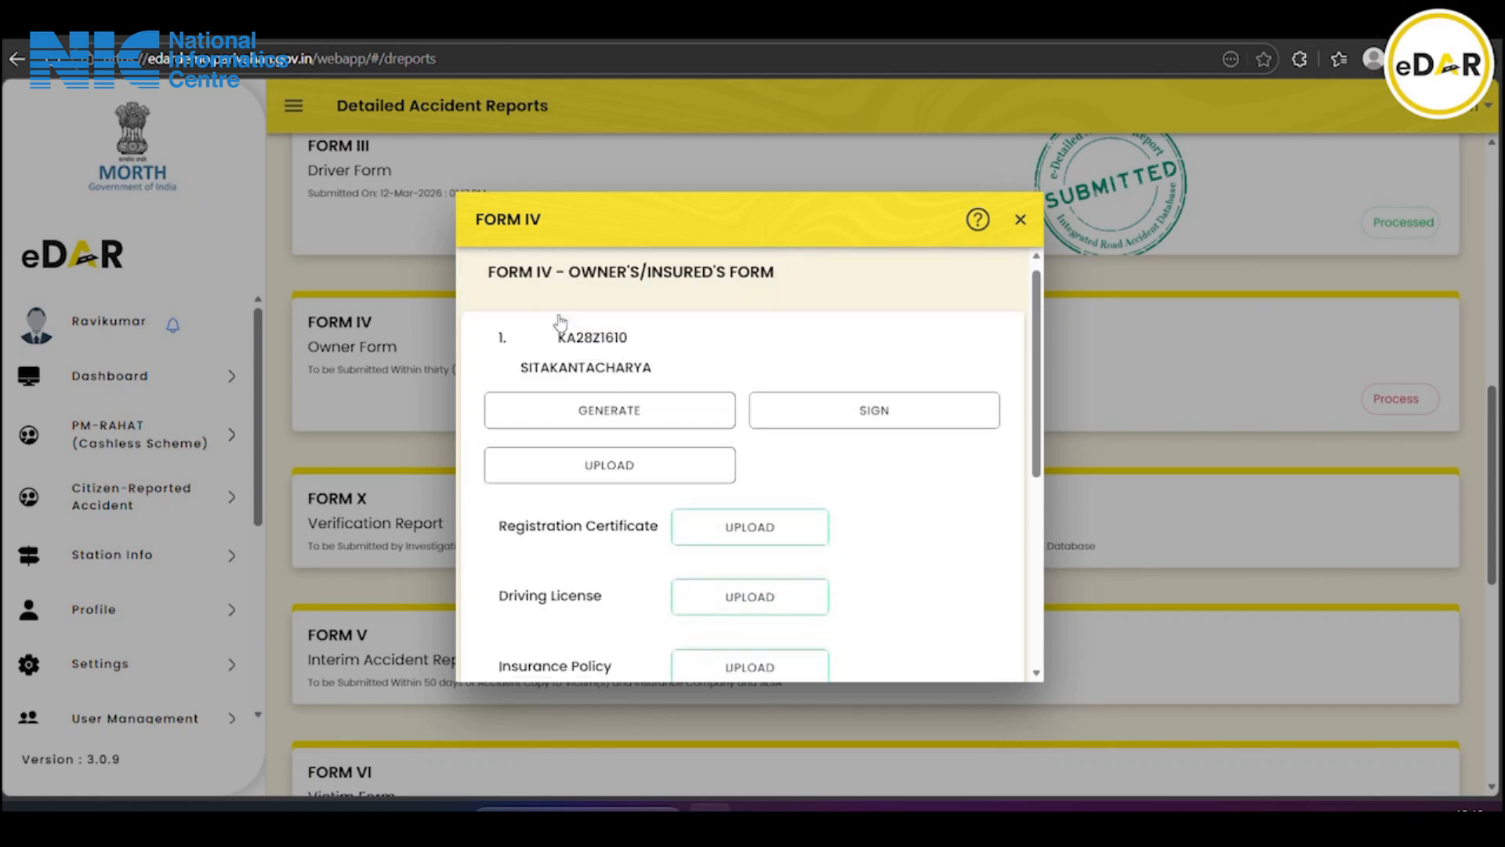
Generate the Form4 PDF and read all three pages through to the signature section
left_click(630, 421)
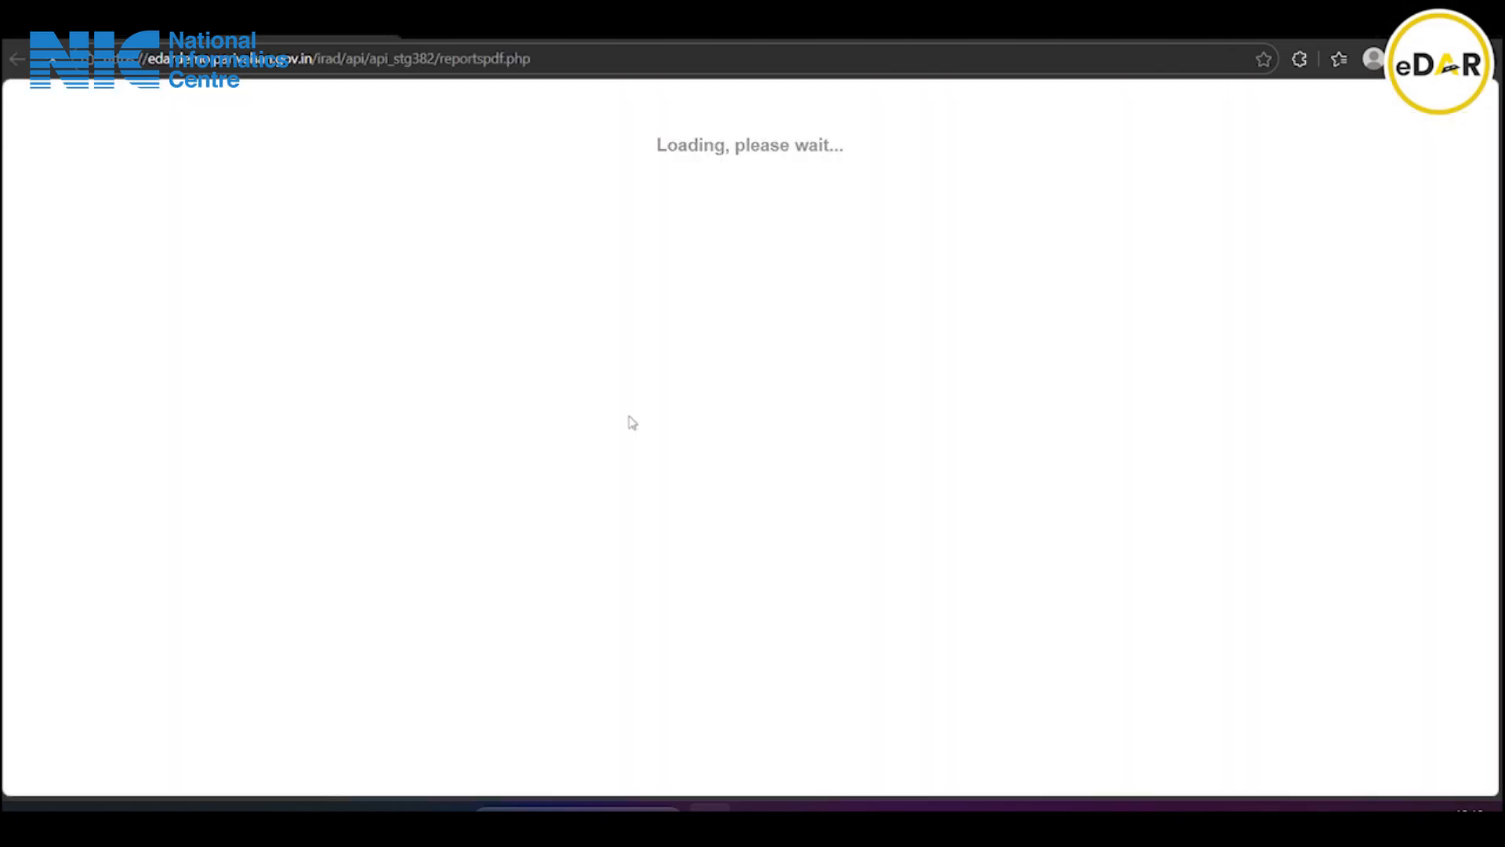
left_click(1147, 149)
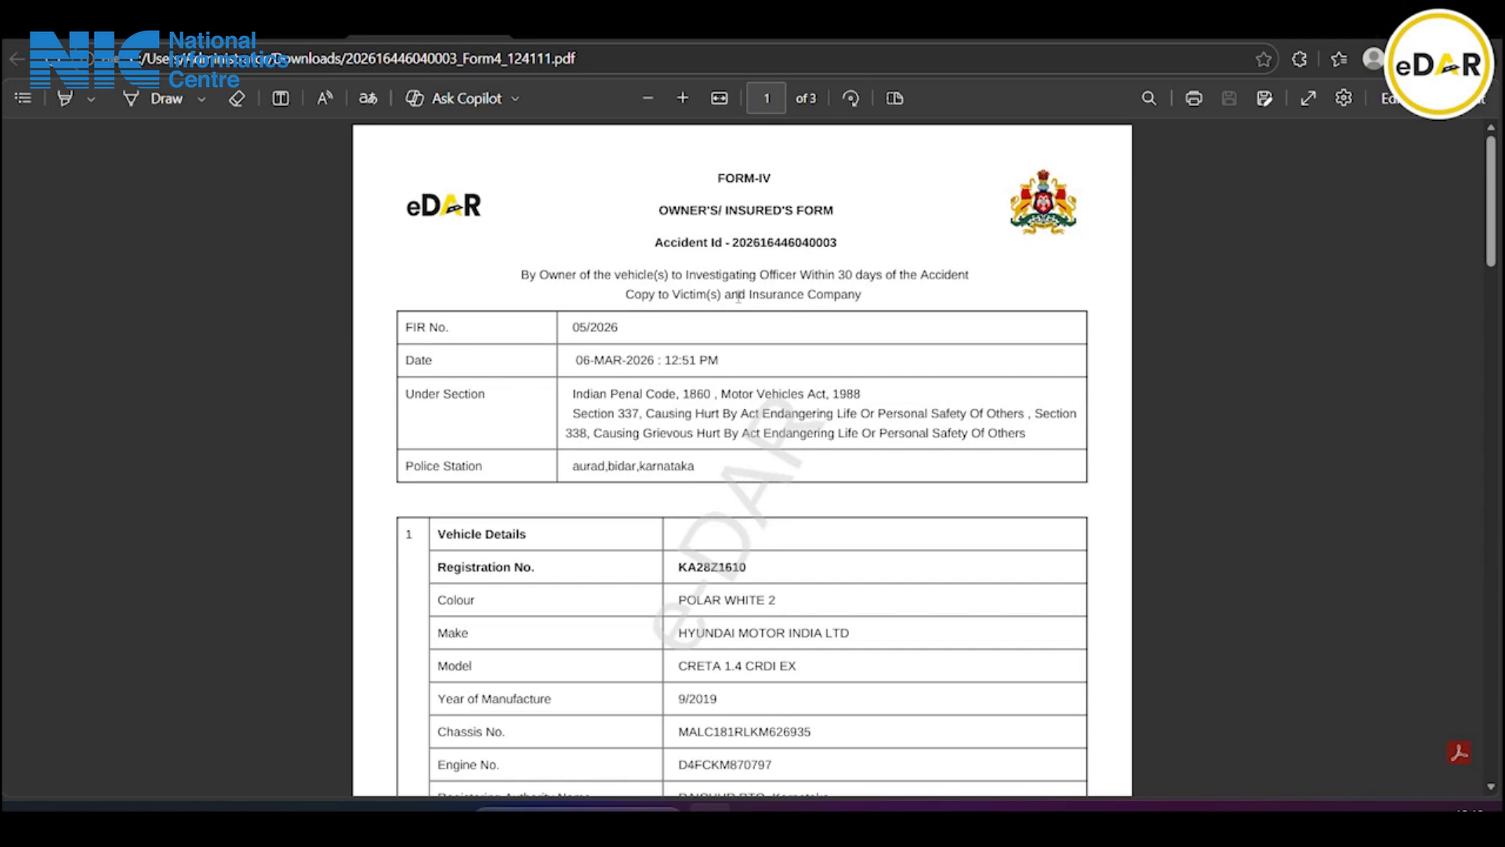
scroll(679, 340, "down", 4)
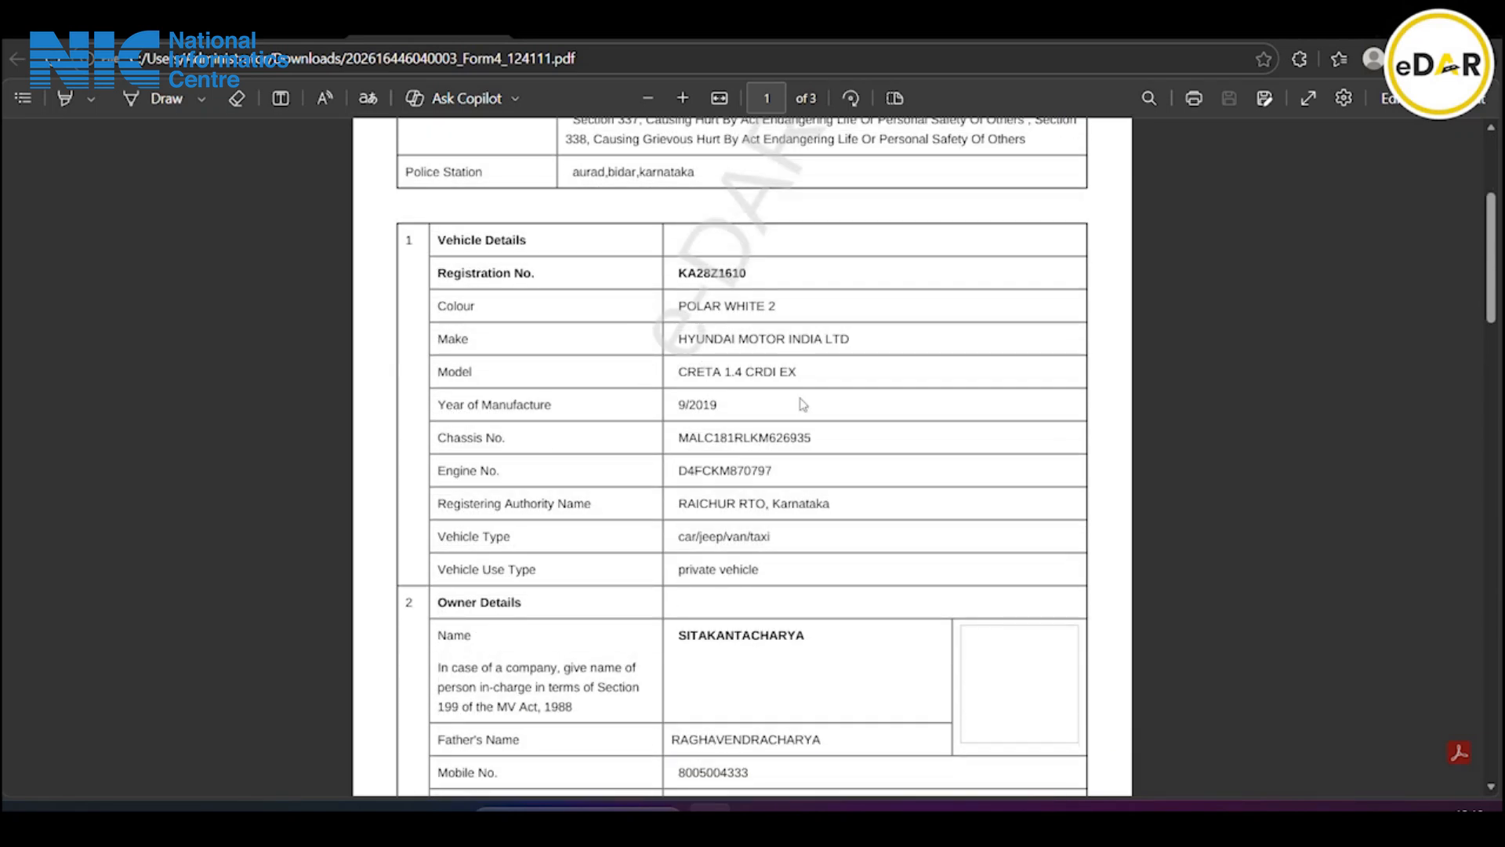
scroll(801, 403, "down", 3)
scroll(790, 409, "down", 6)
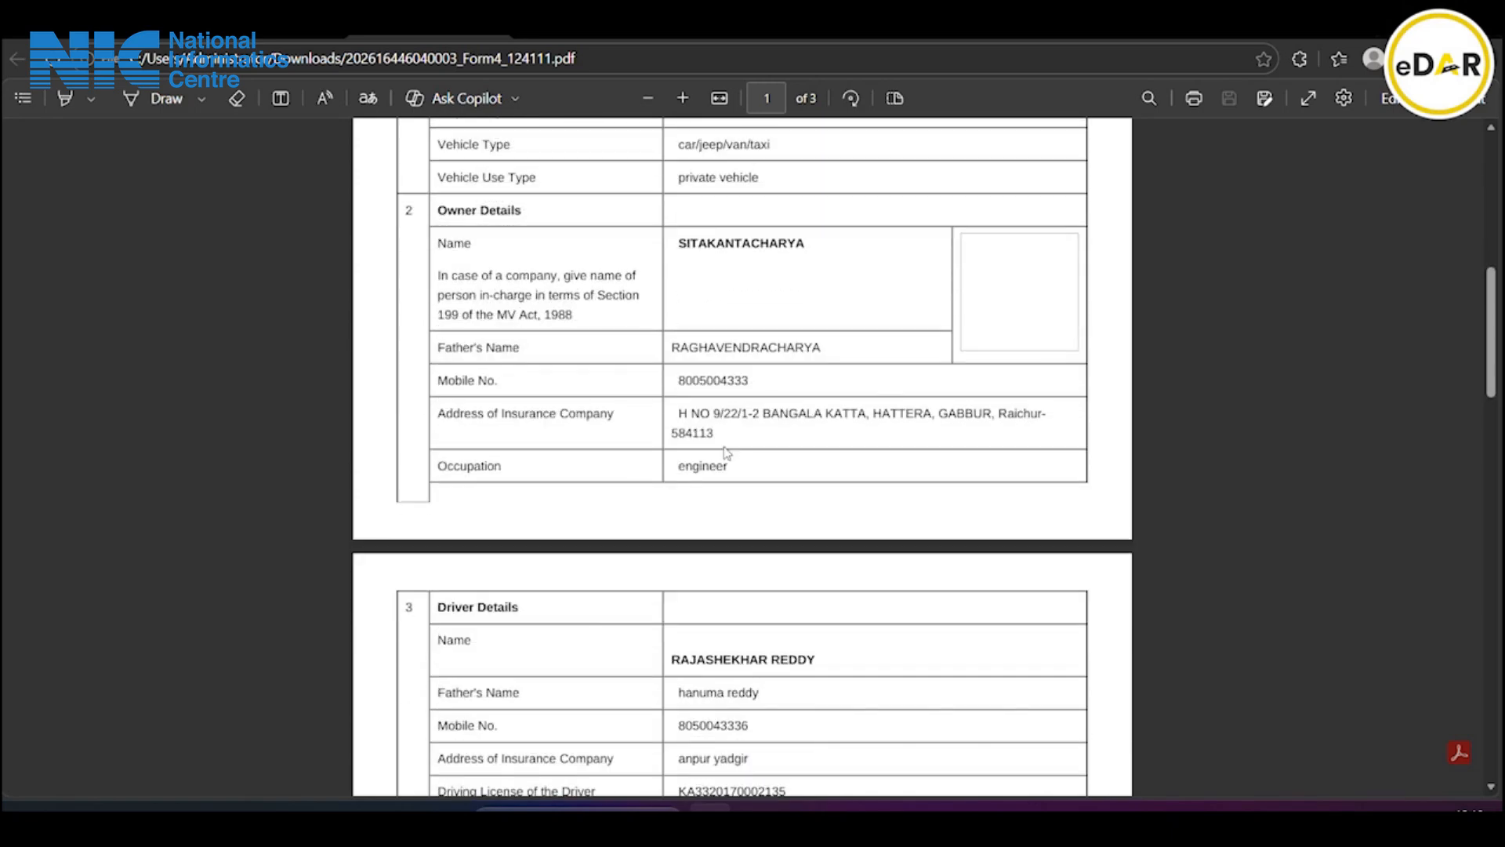
scroll(725, 451, "down", 16)
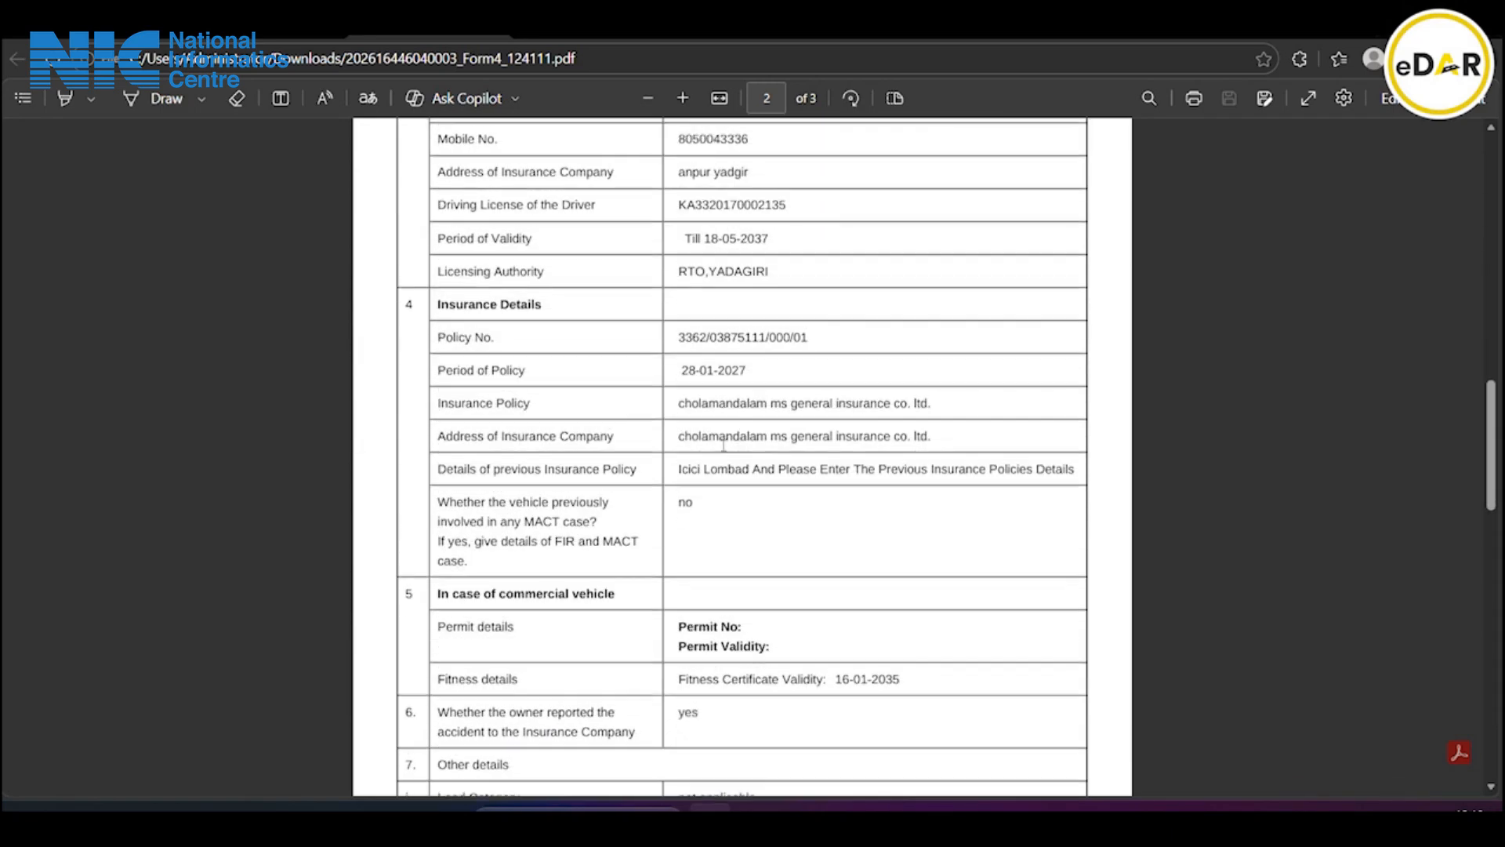
scroll(722, 445, "down", 6)
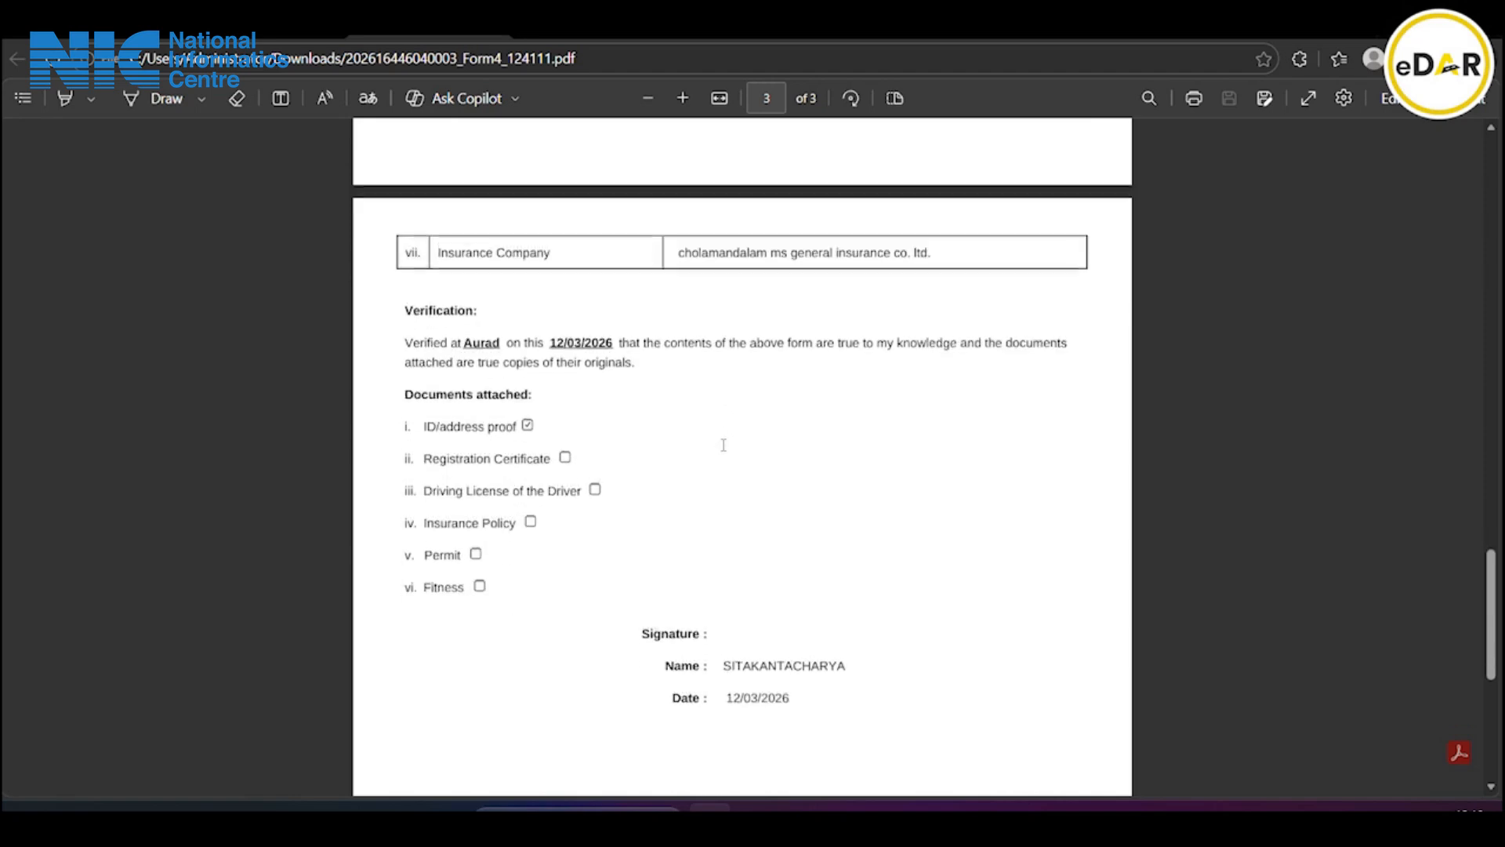
scroll(729, 615, "down", 2)
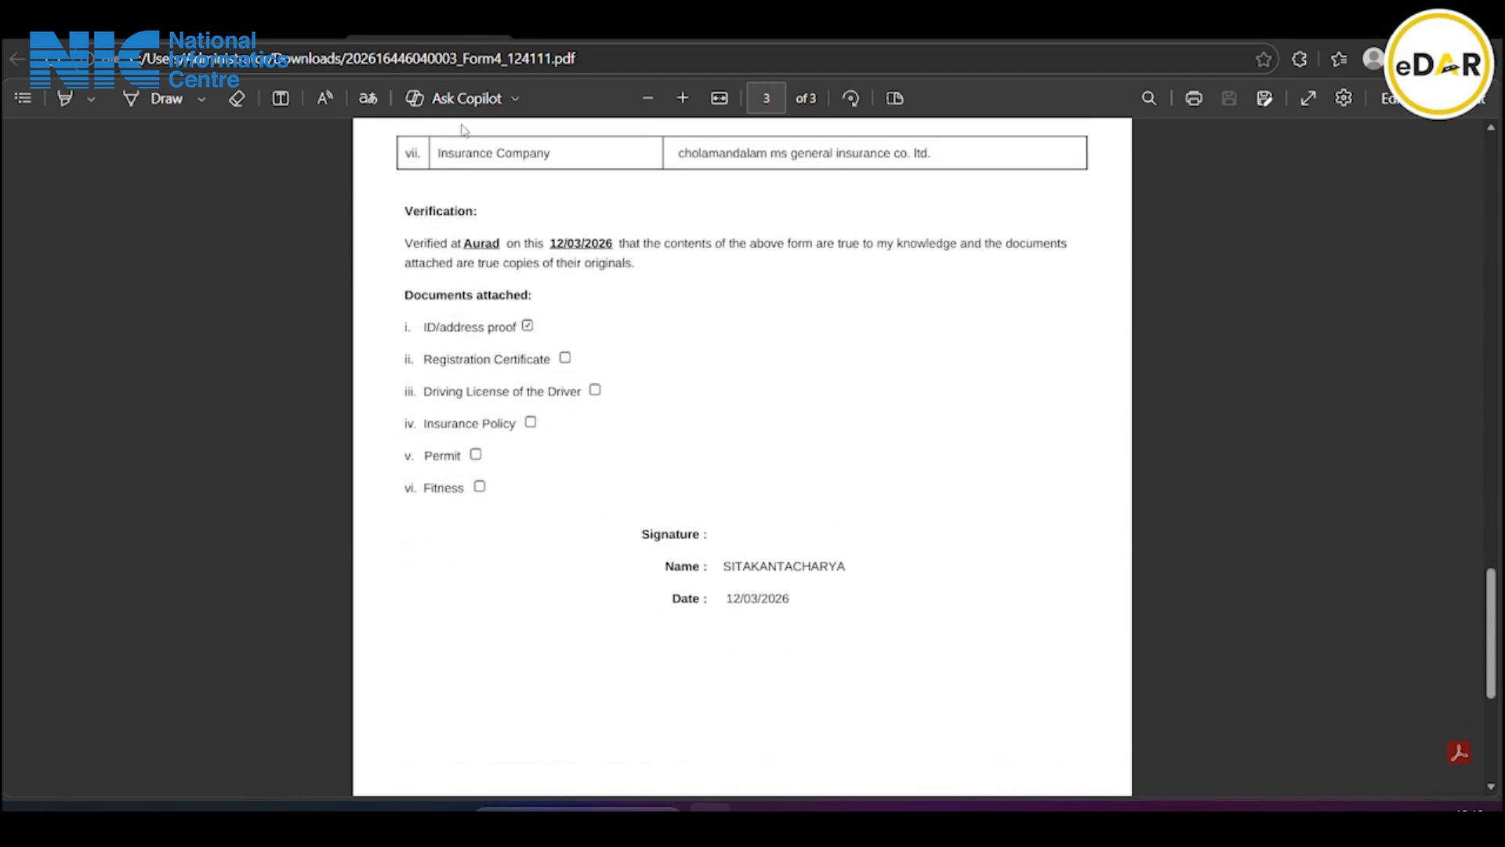
left_click(495, 36)
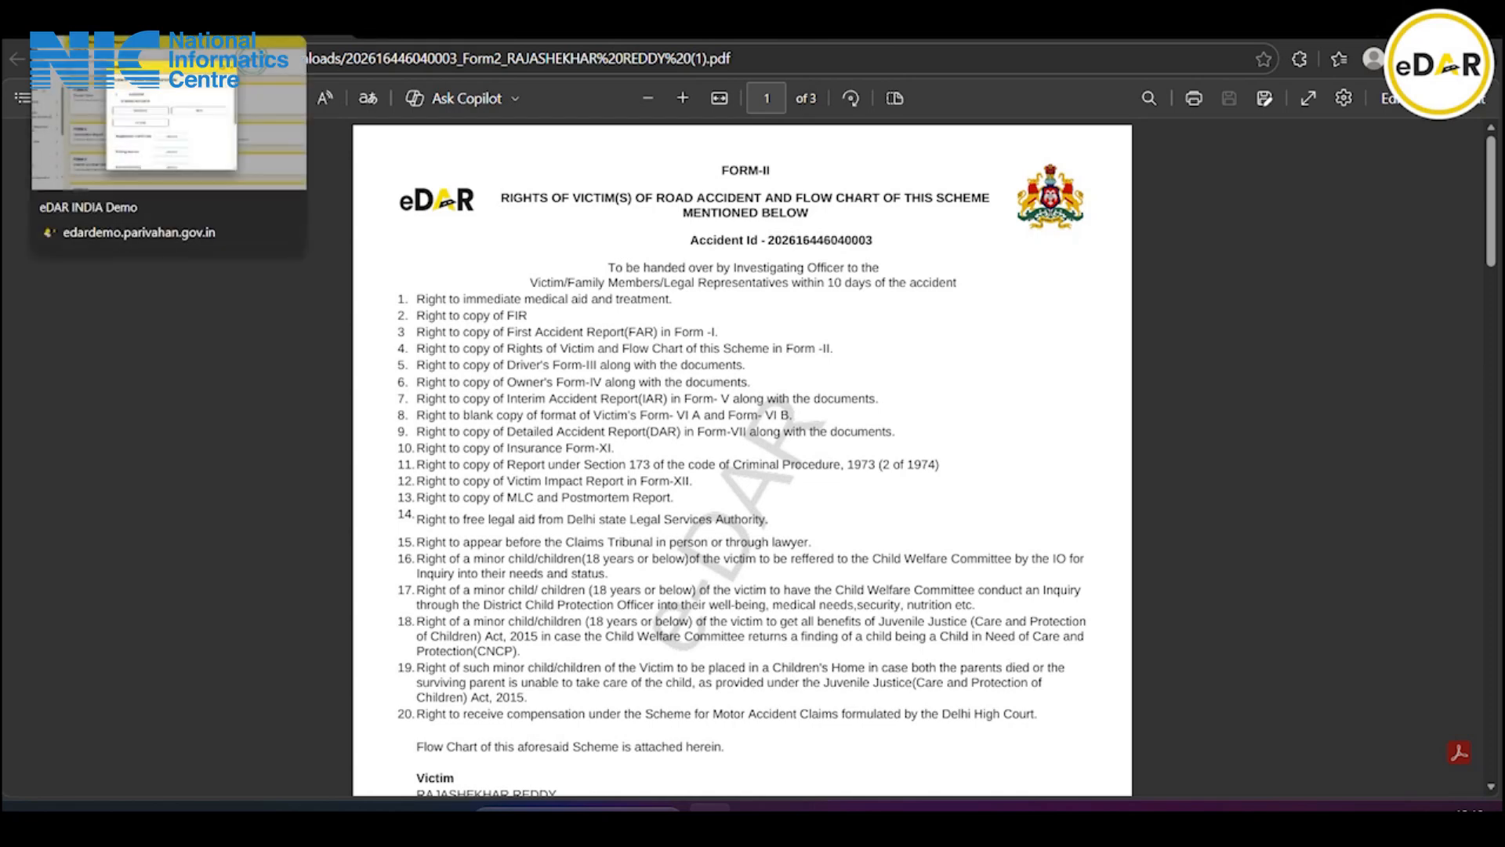
Back in eDAR, attach the downloaded Form4 PDF to Form IV
left_click(169, 36)
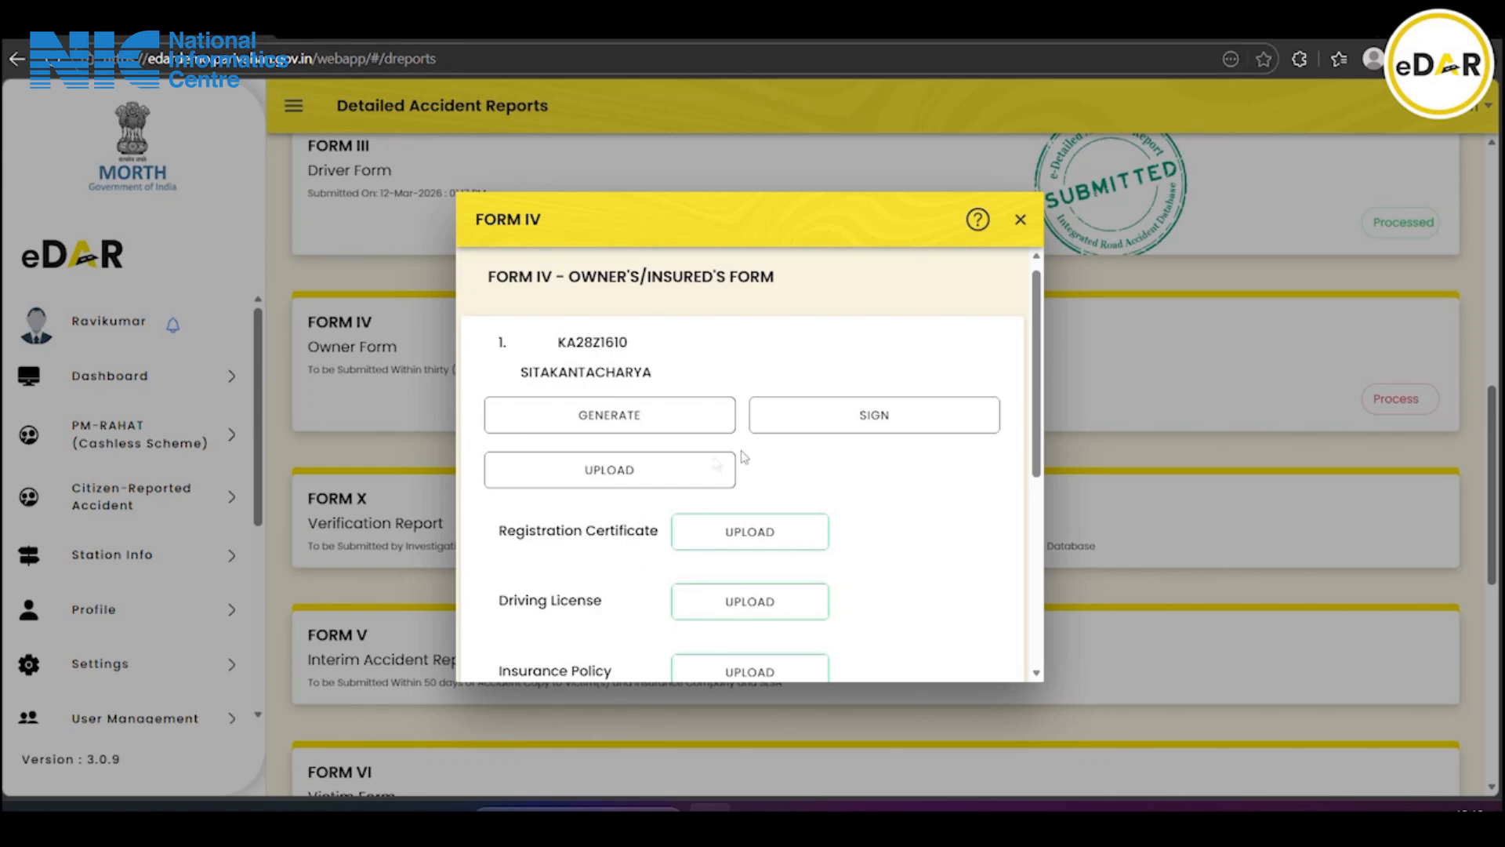
left_click(617, 474)
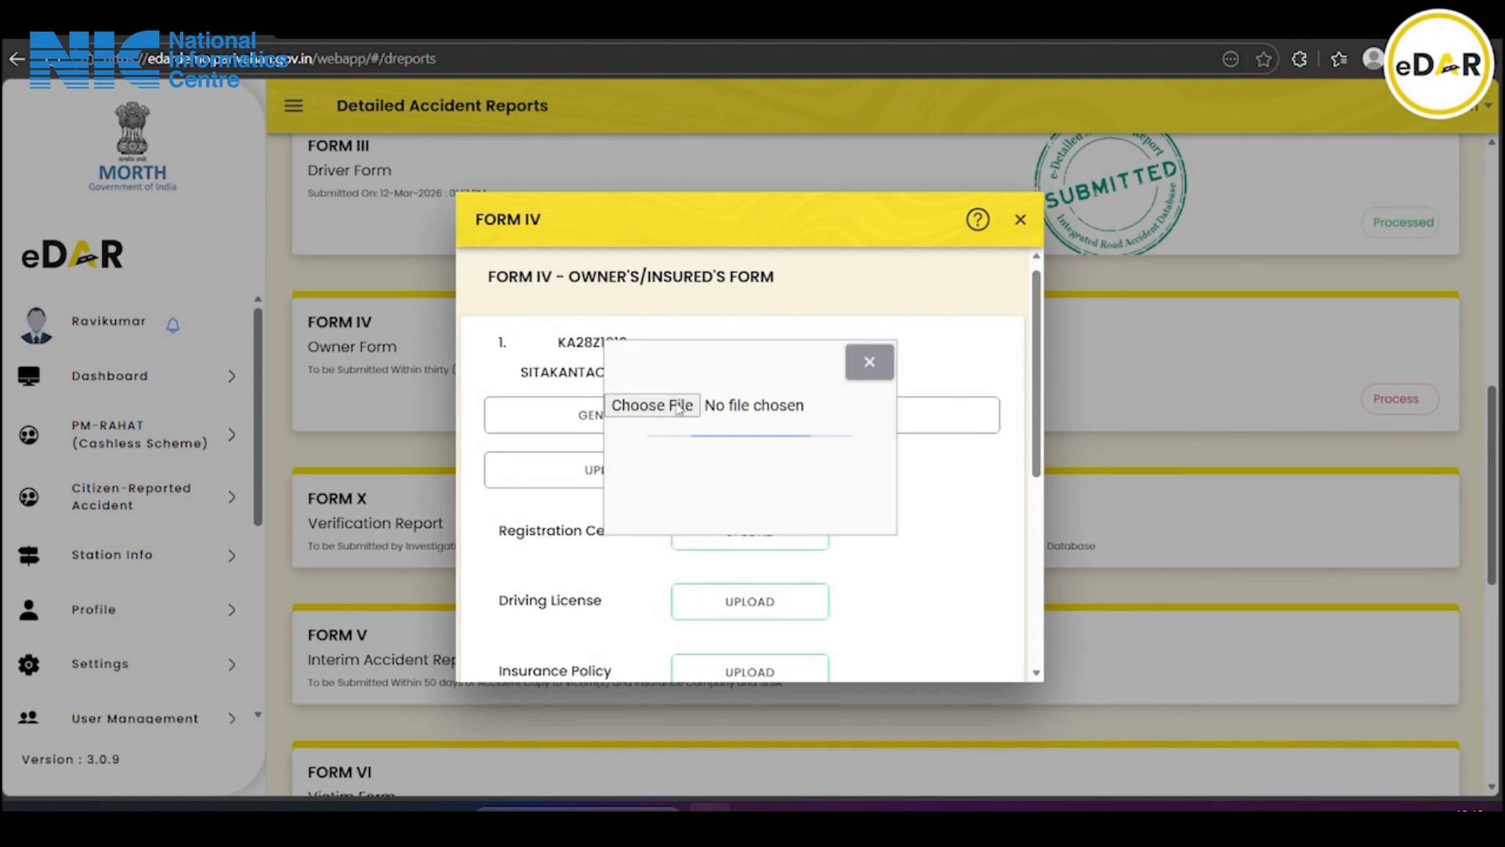
left_click(679, 408)
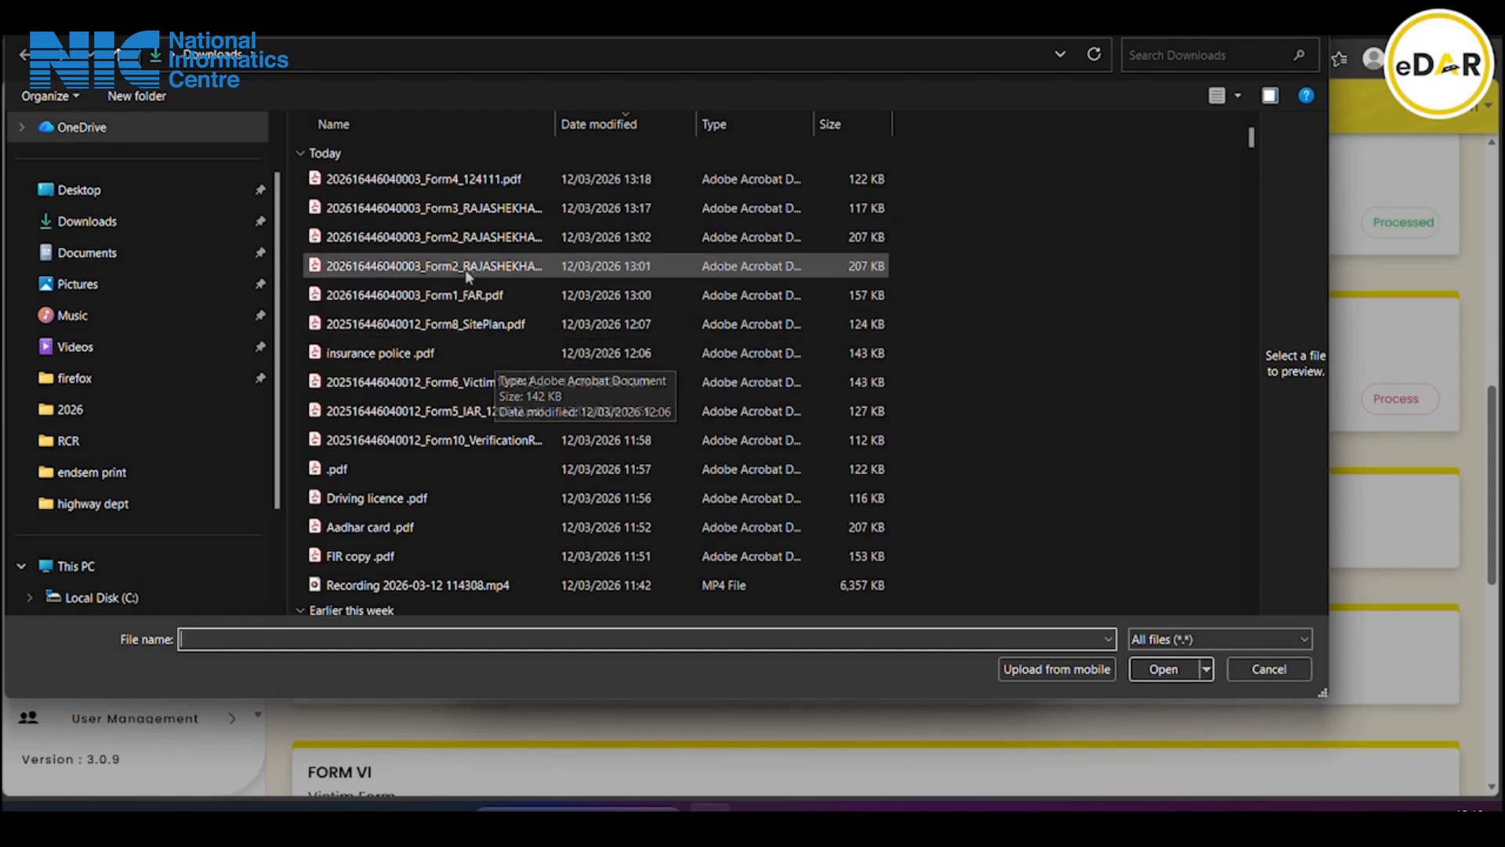
left_click(494, 179)
left_click(1162, 669)
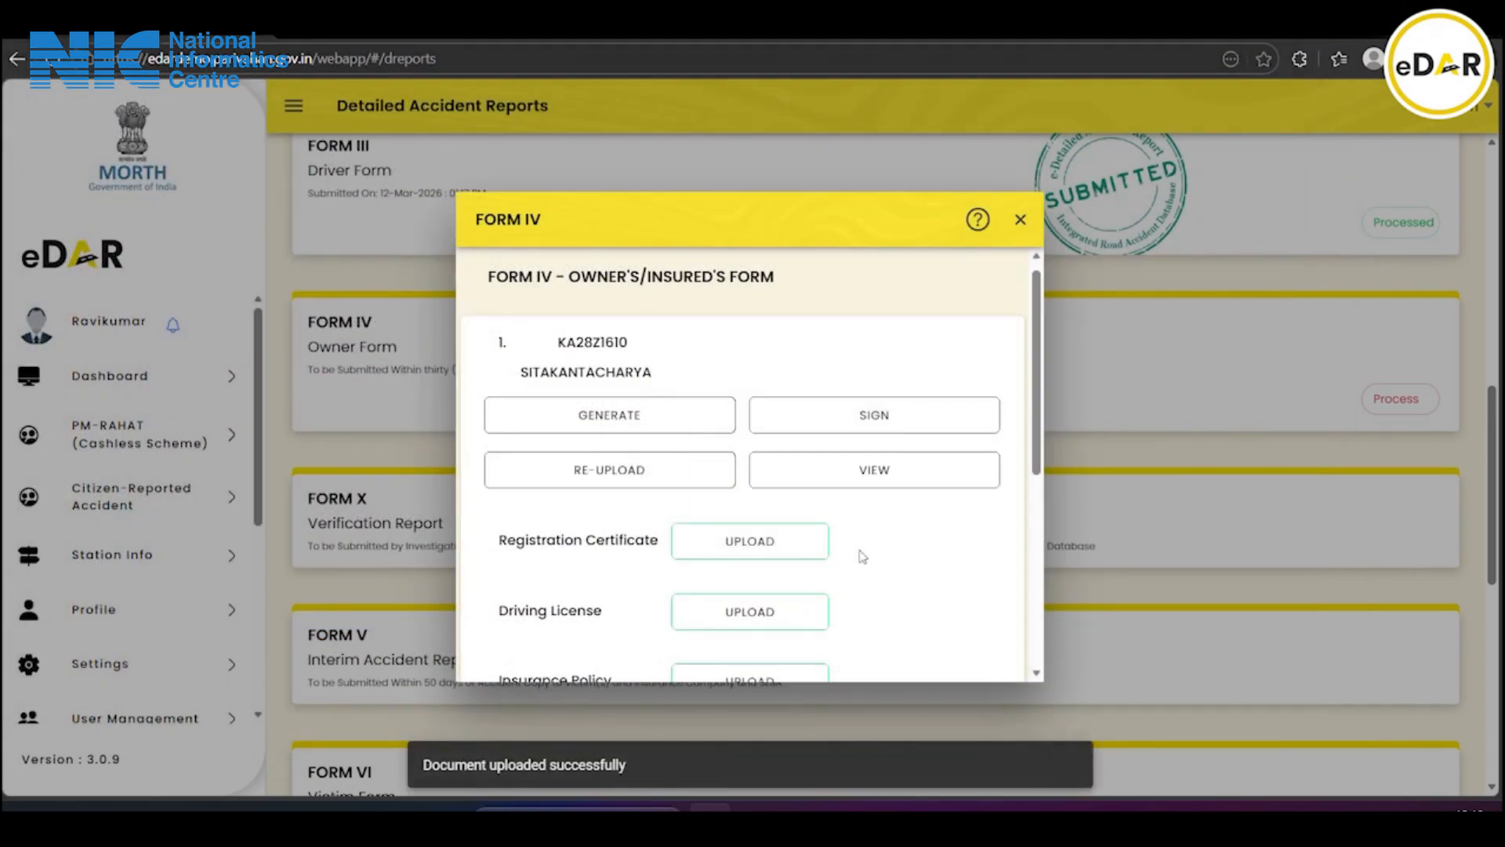
Submit Form IV and acknowledge the success message
scroll(755, 539, "down", 5)
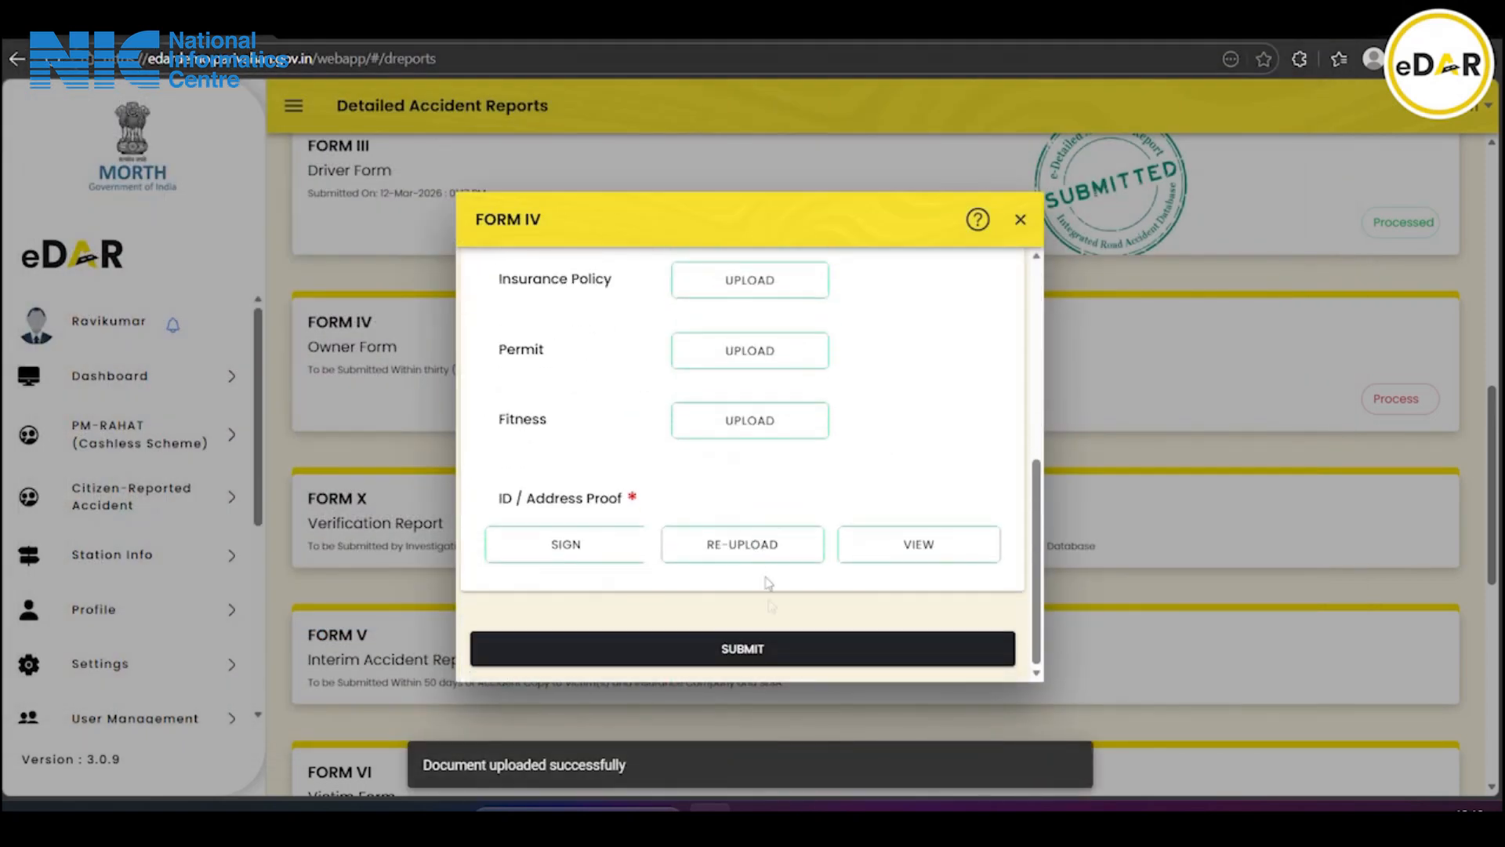
left_click(718, 649)
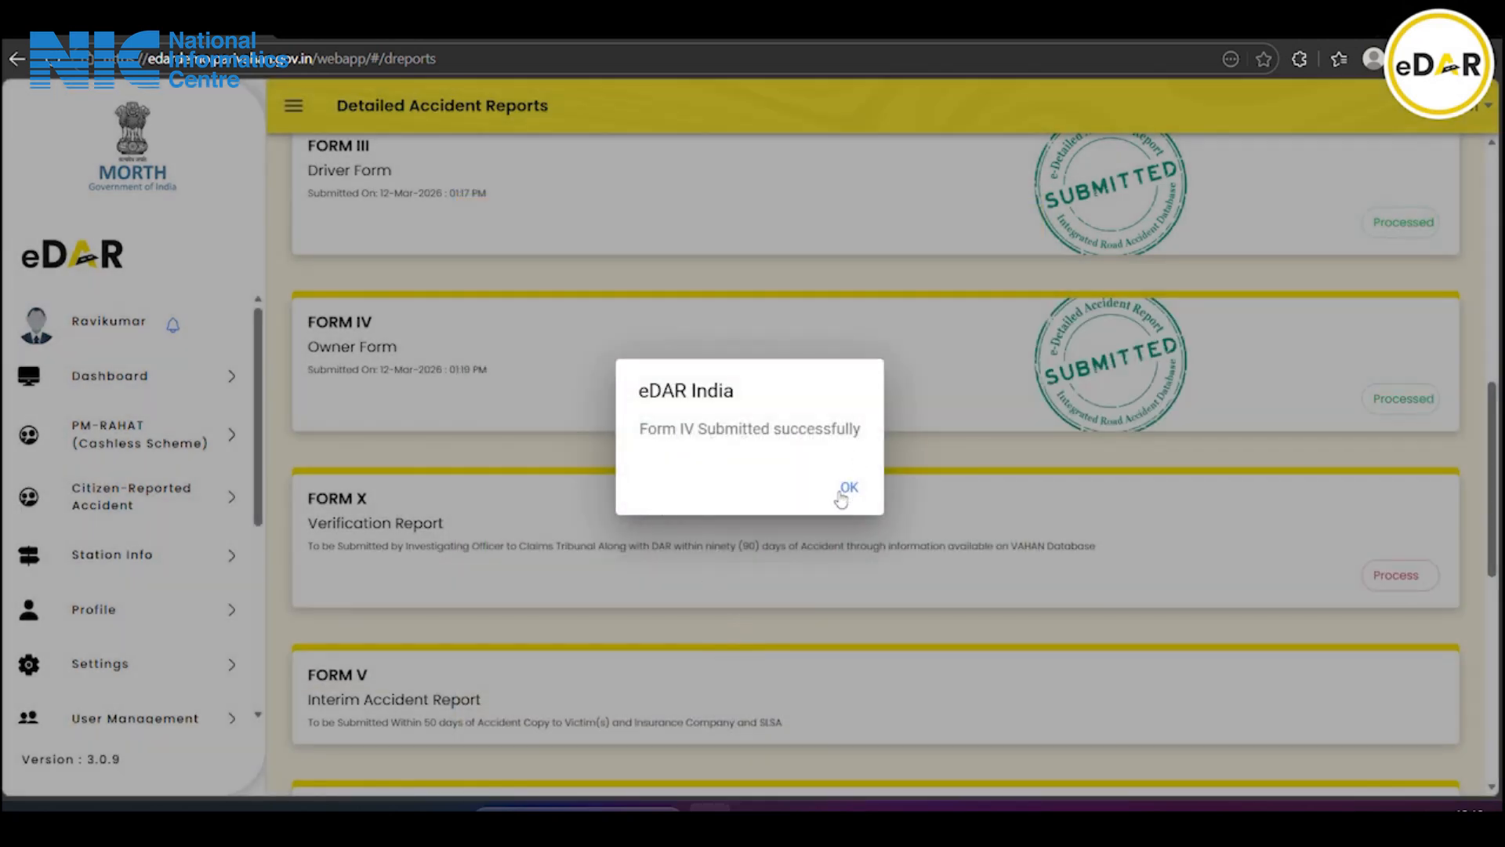
left_click(841, 499)
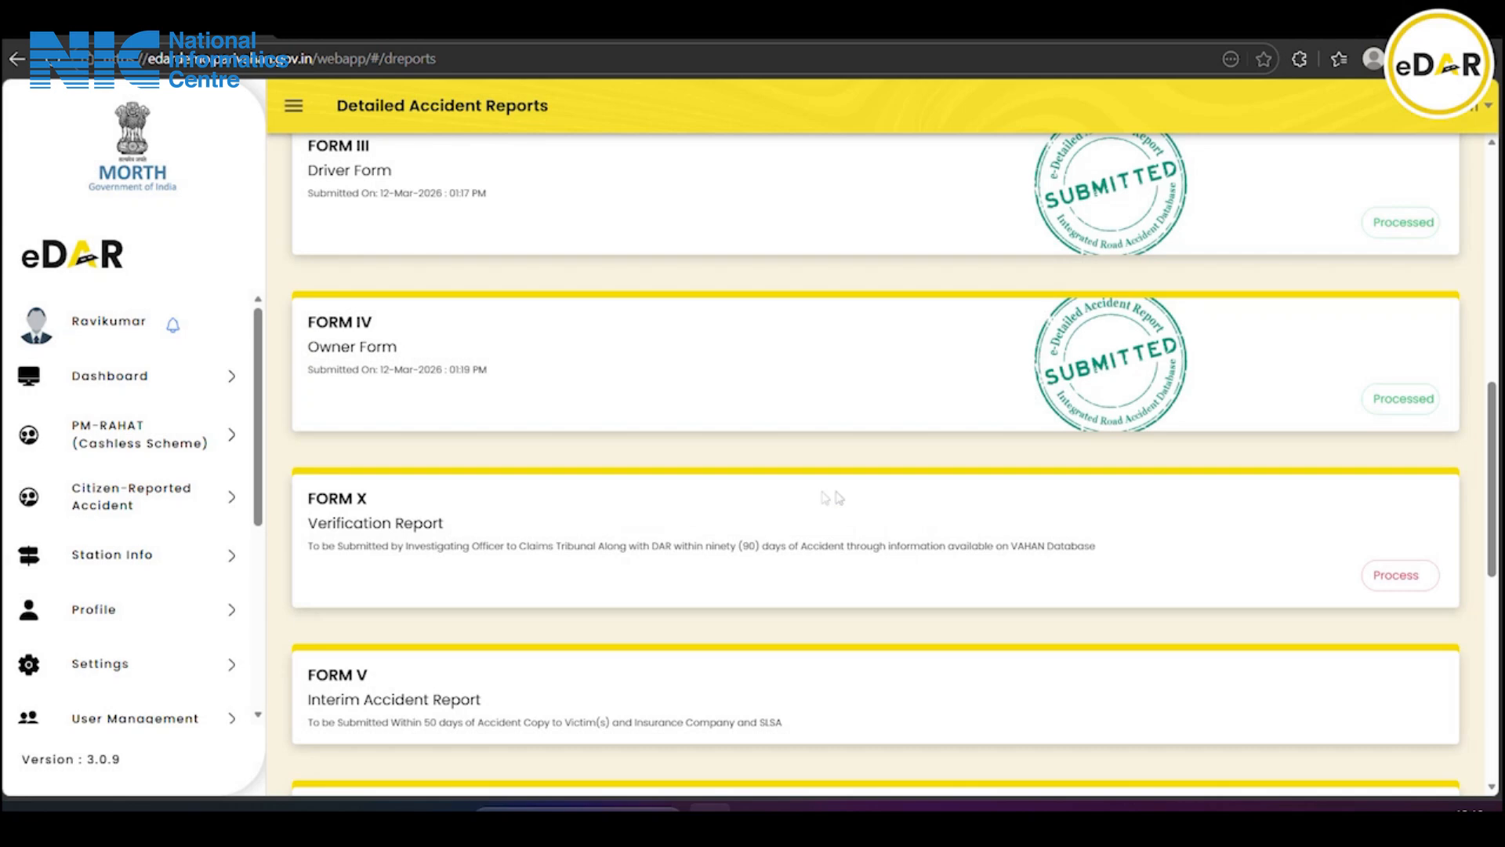
scroll(983, 494, "down", 2)
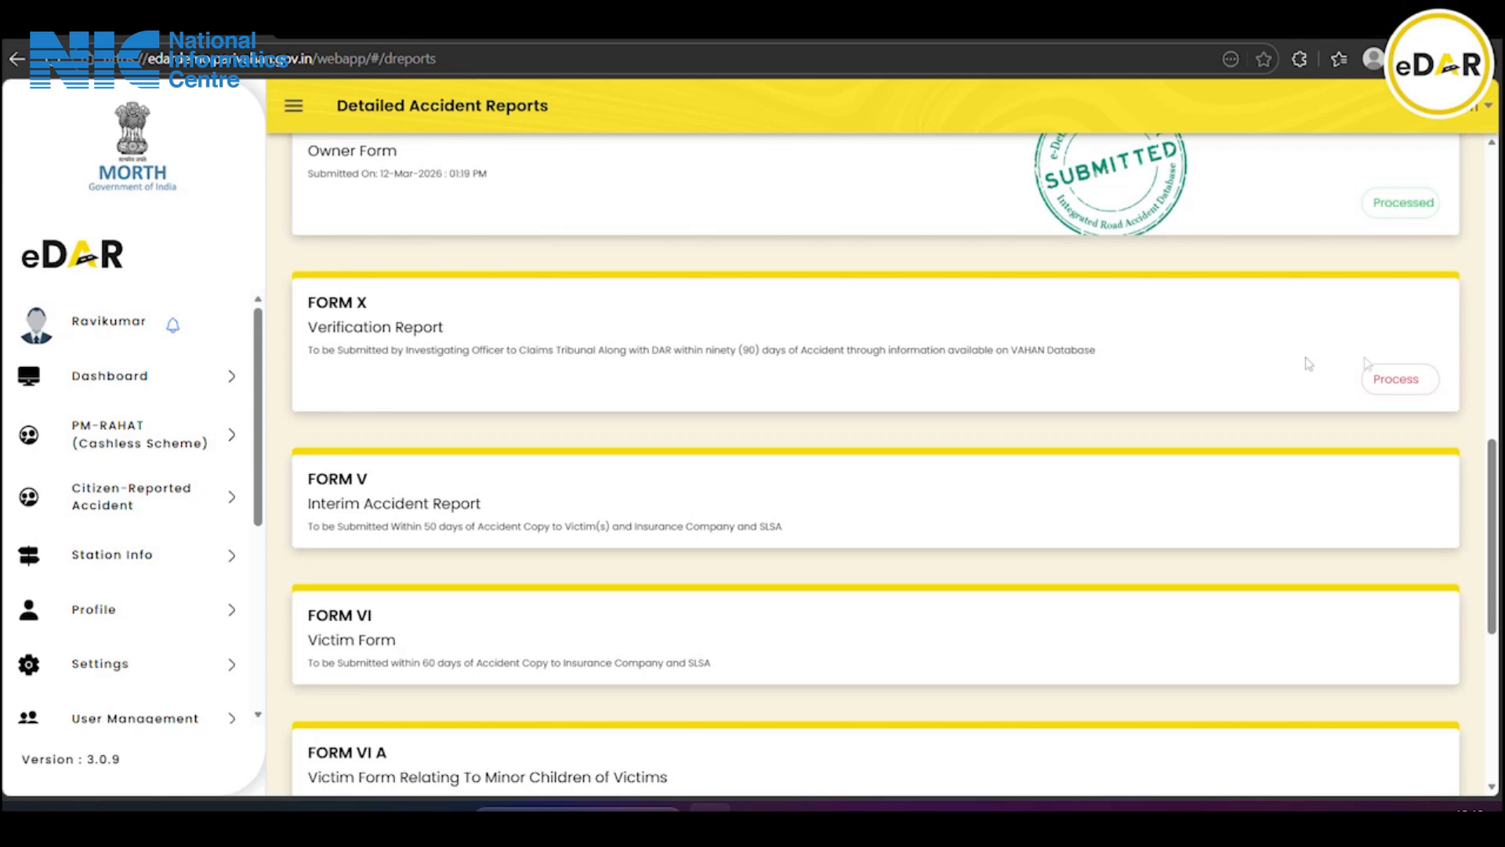
Process Form X and generate Form10_VerificationReport_124111.pdf
left_click(1403, 379)
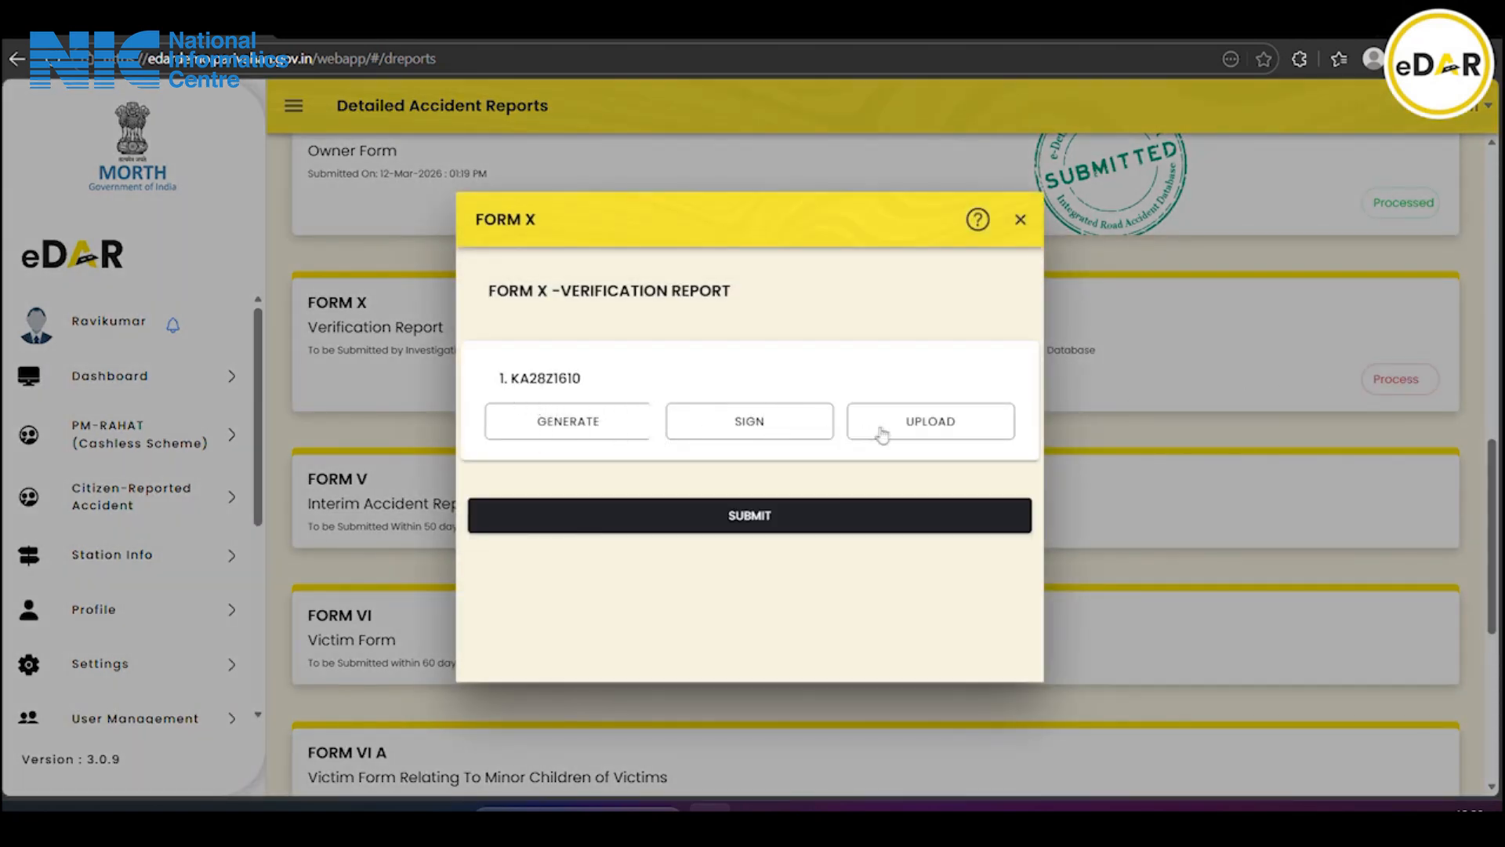
left_click(578, 431)
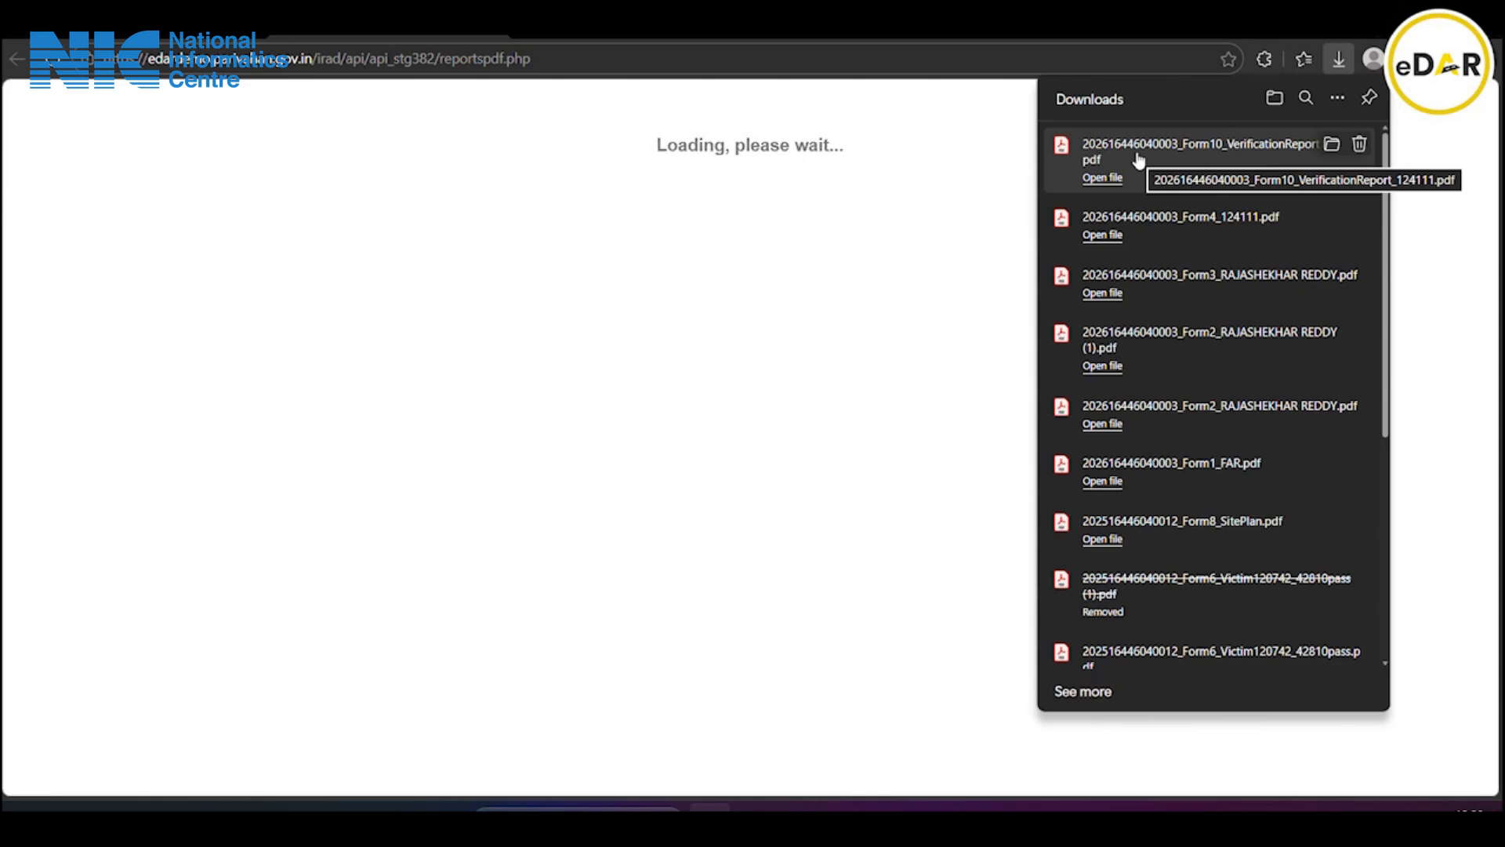
Open the downloaded Form10_VerificationReport PDF and review both of its pages
left_click(1137, 155)
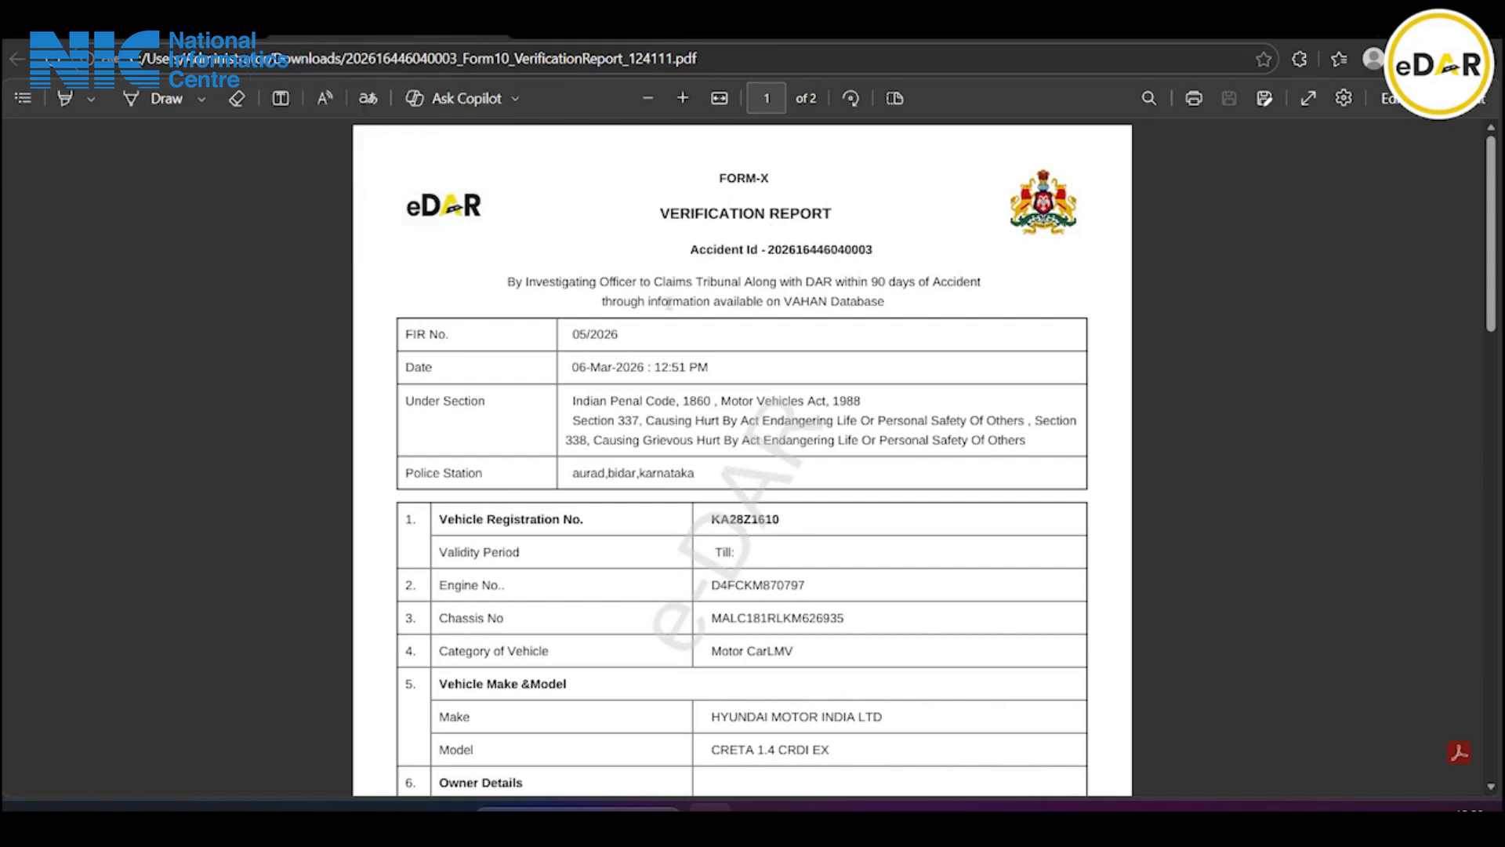
scroll(800, 320, "down", 3)
scroll(759, 305, "down", 7)
scroll(761, 308, "down", 4)
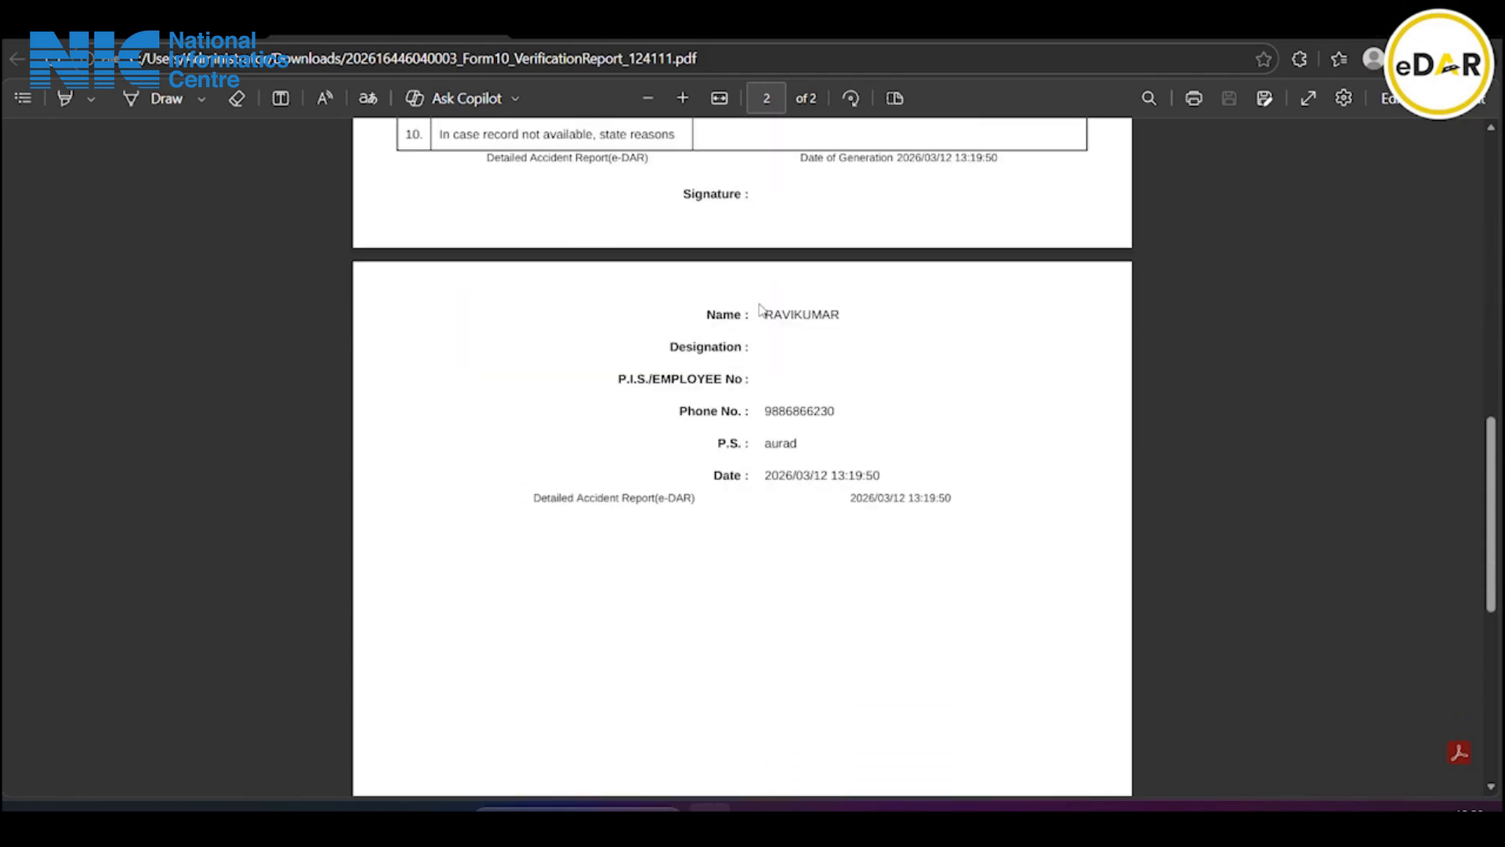
scroll(761, 308, "up", 1)
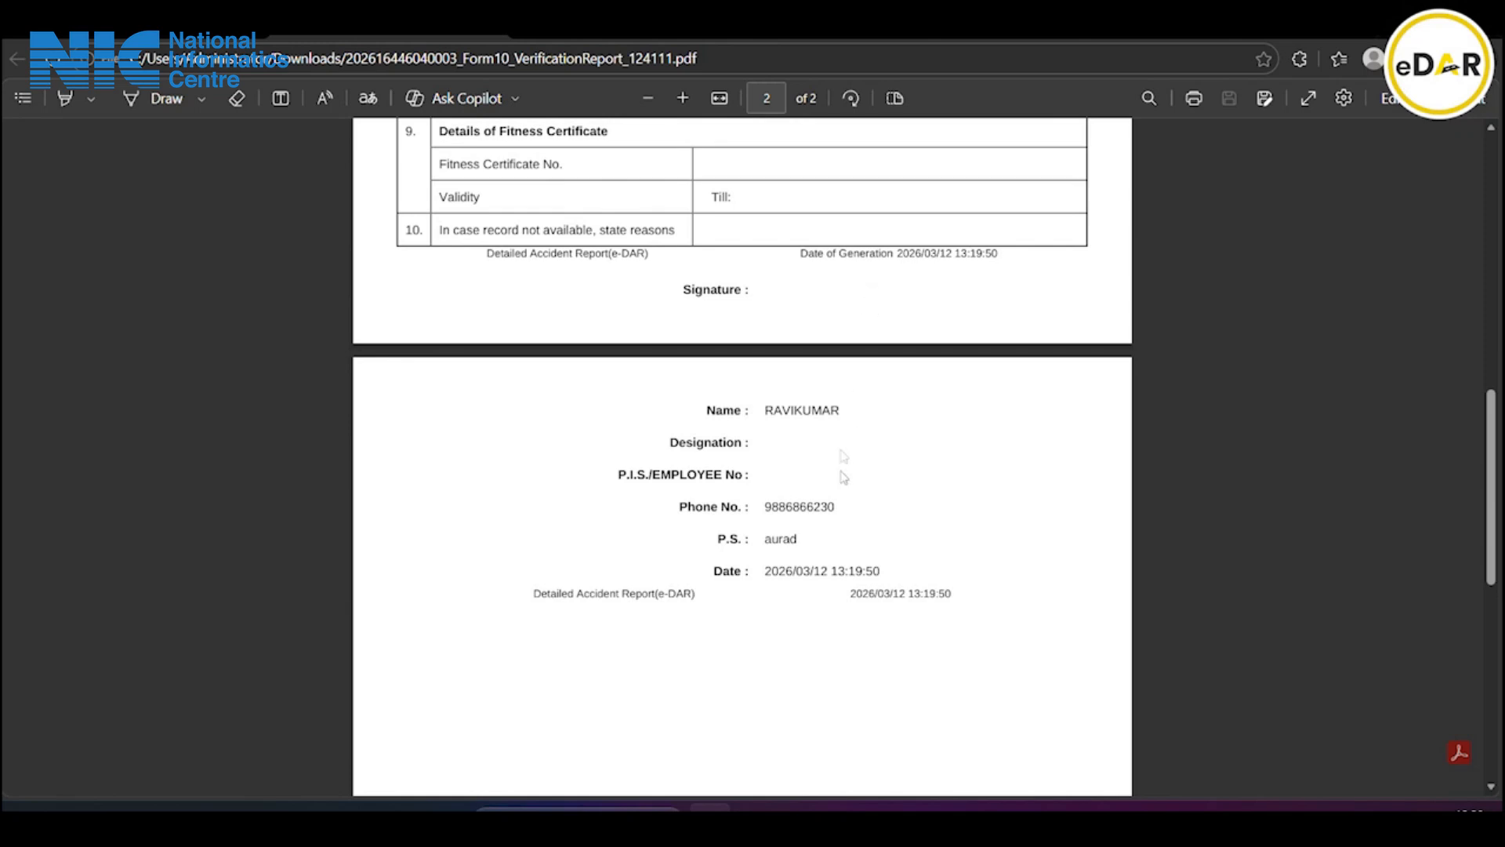
scroll(909, 627, "up", 2)
scroll(901, 610, "up", 7)
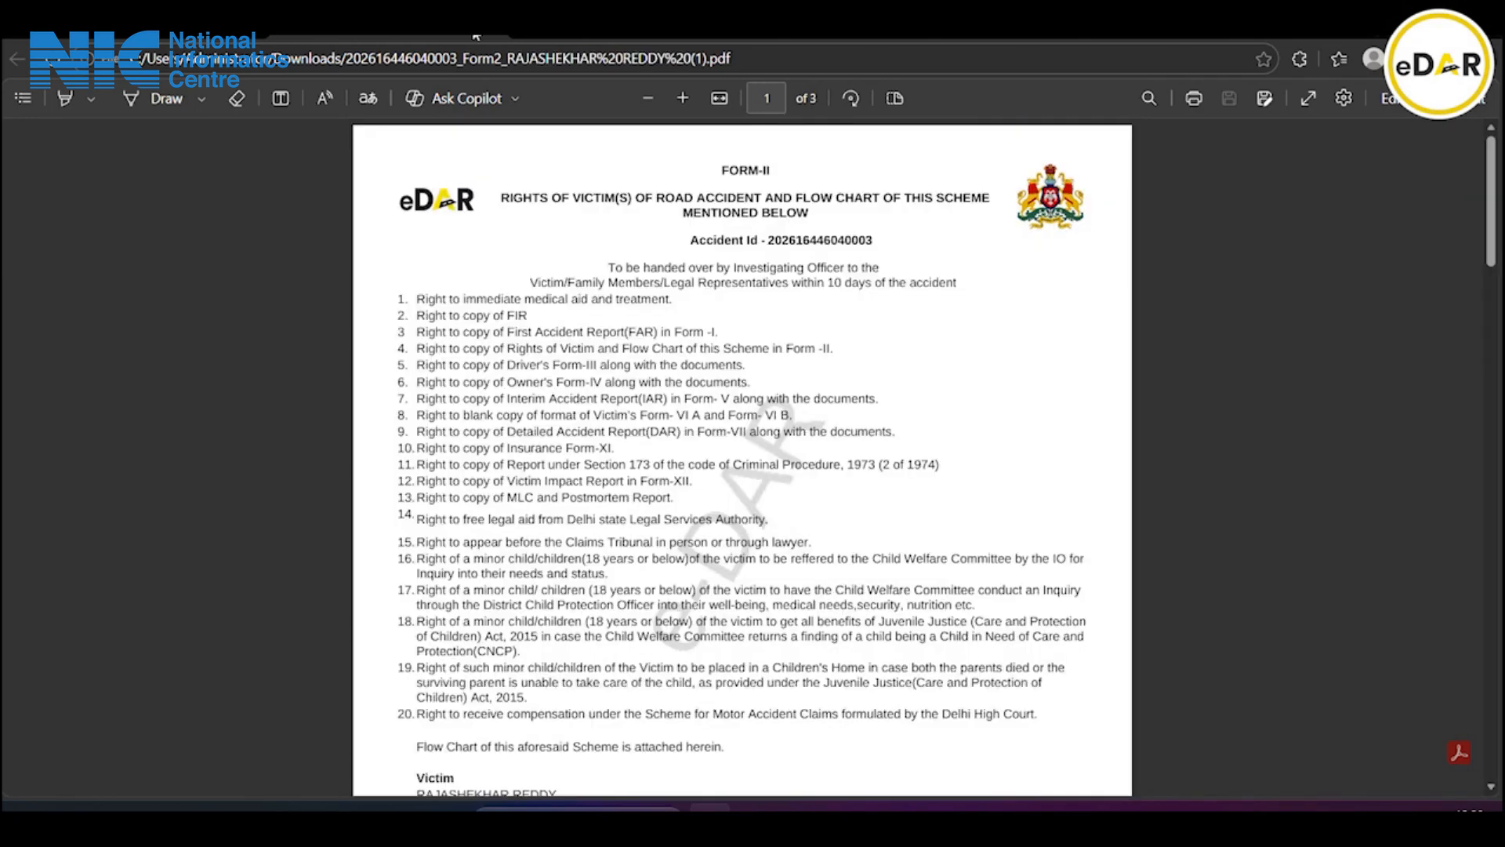
Back in eDAR, upload the Form10 verification report PDF to Form X and submit it
left_click(149, 29)
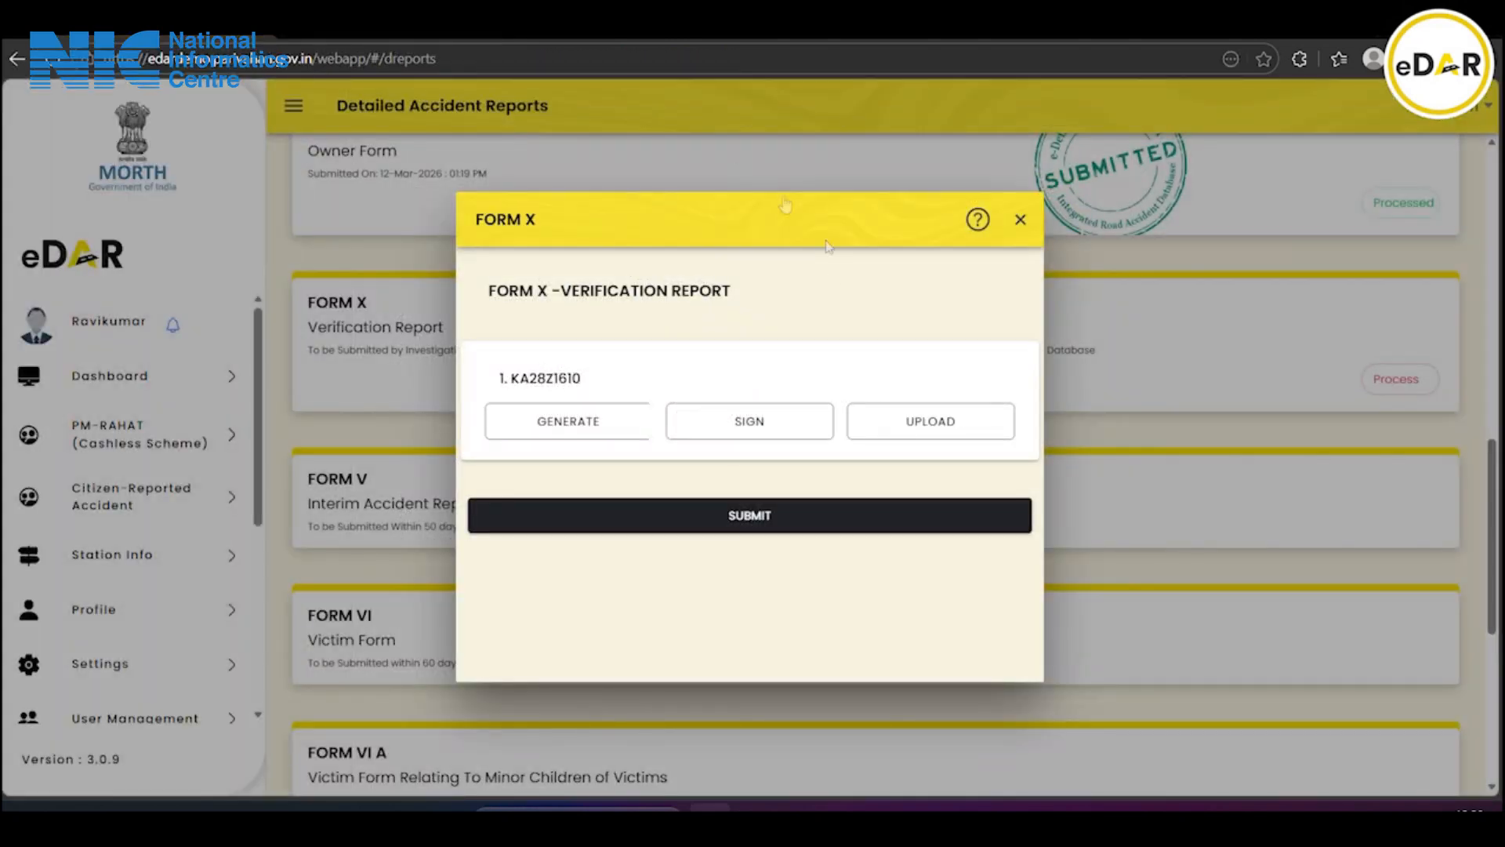
left_click(913, 433)
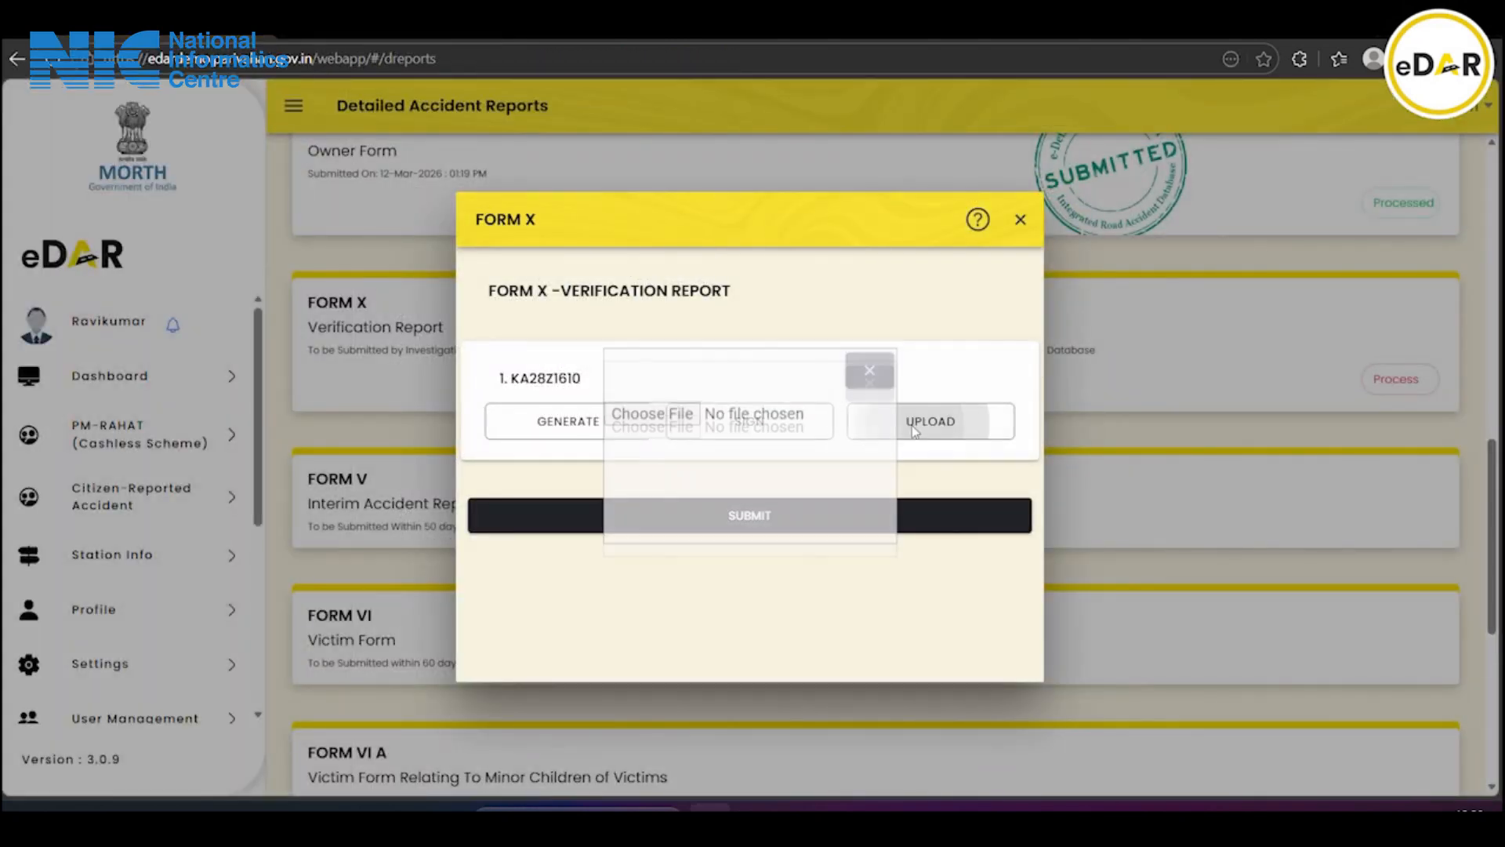
left_click(652, 405)
left_click(461, 181)
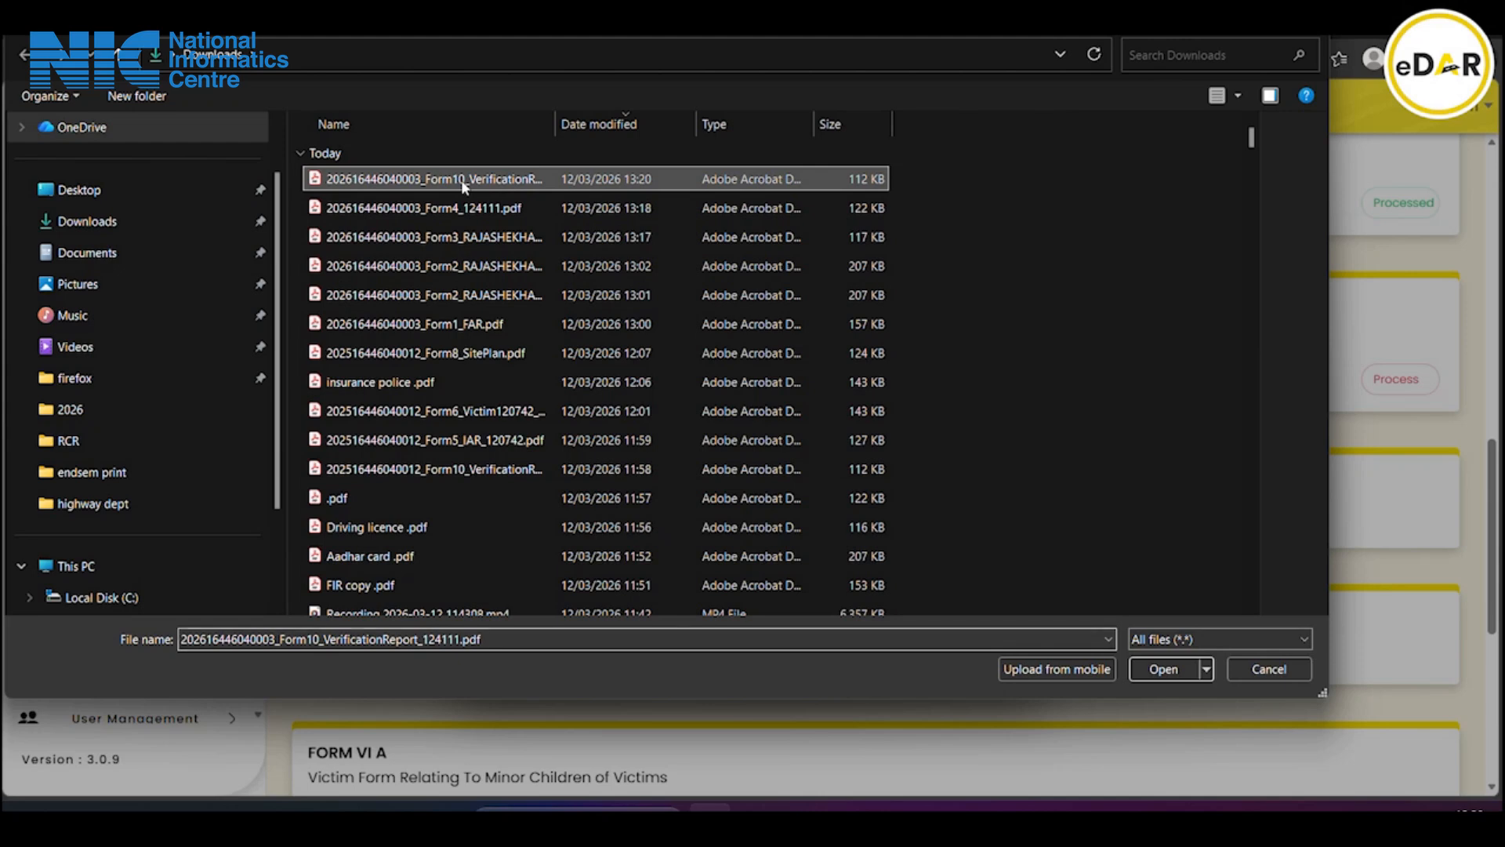
left_click(1163, 669)
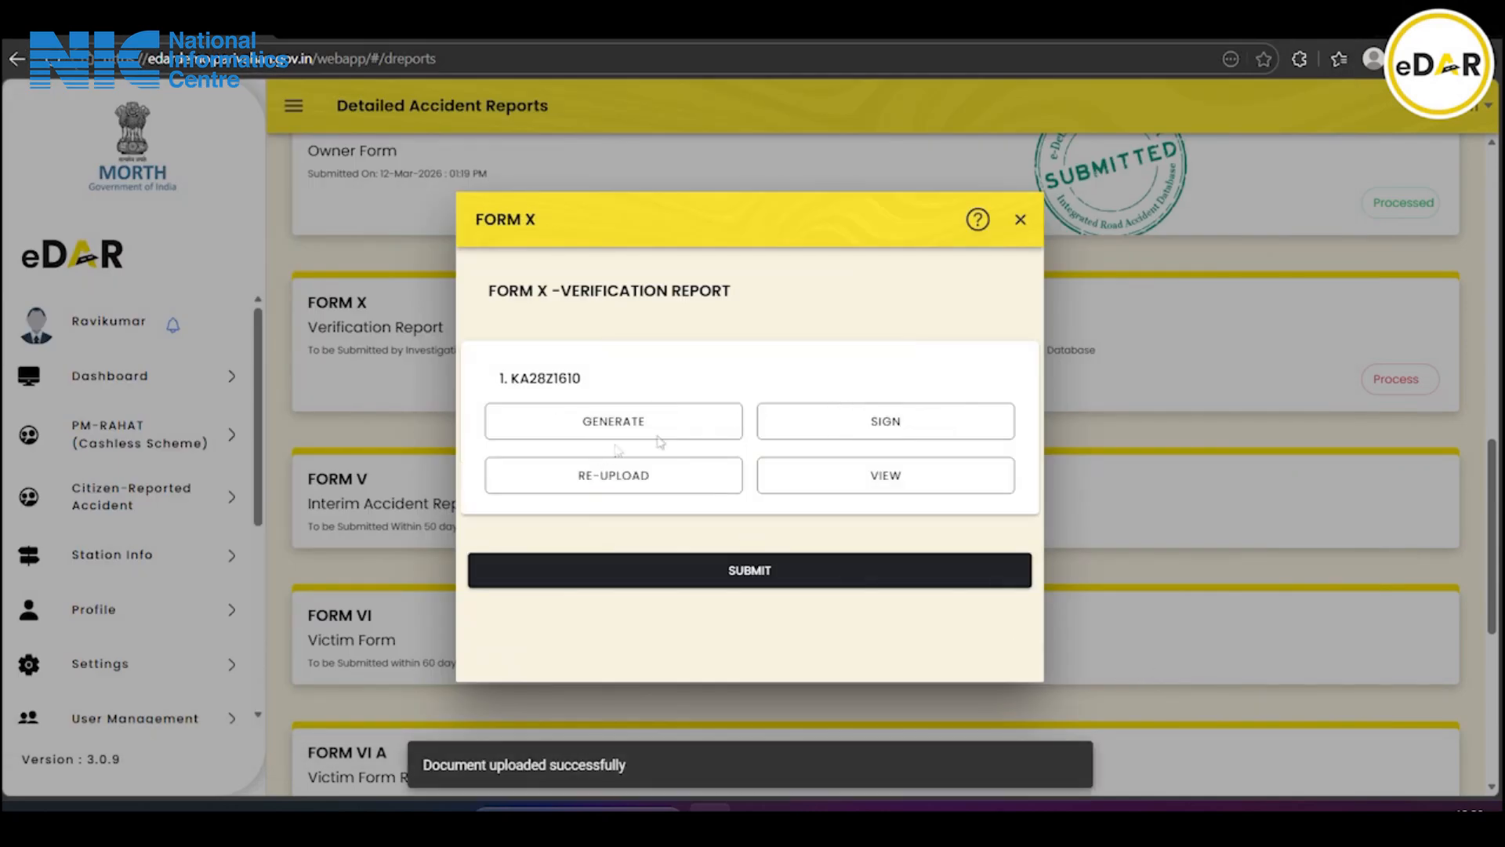
left_click(759, 577)
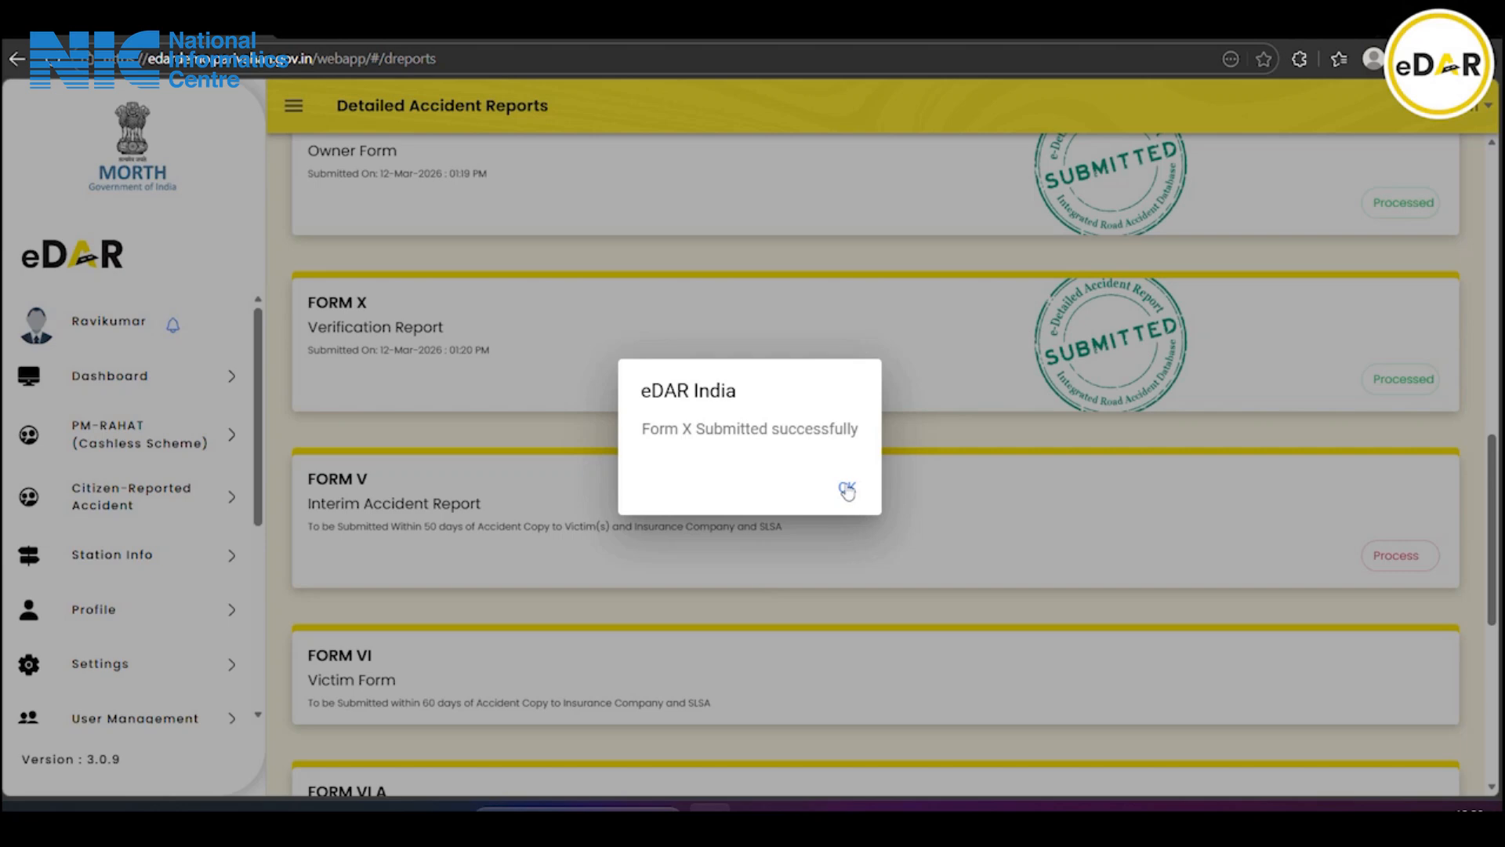
left_click(847, 491)
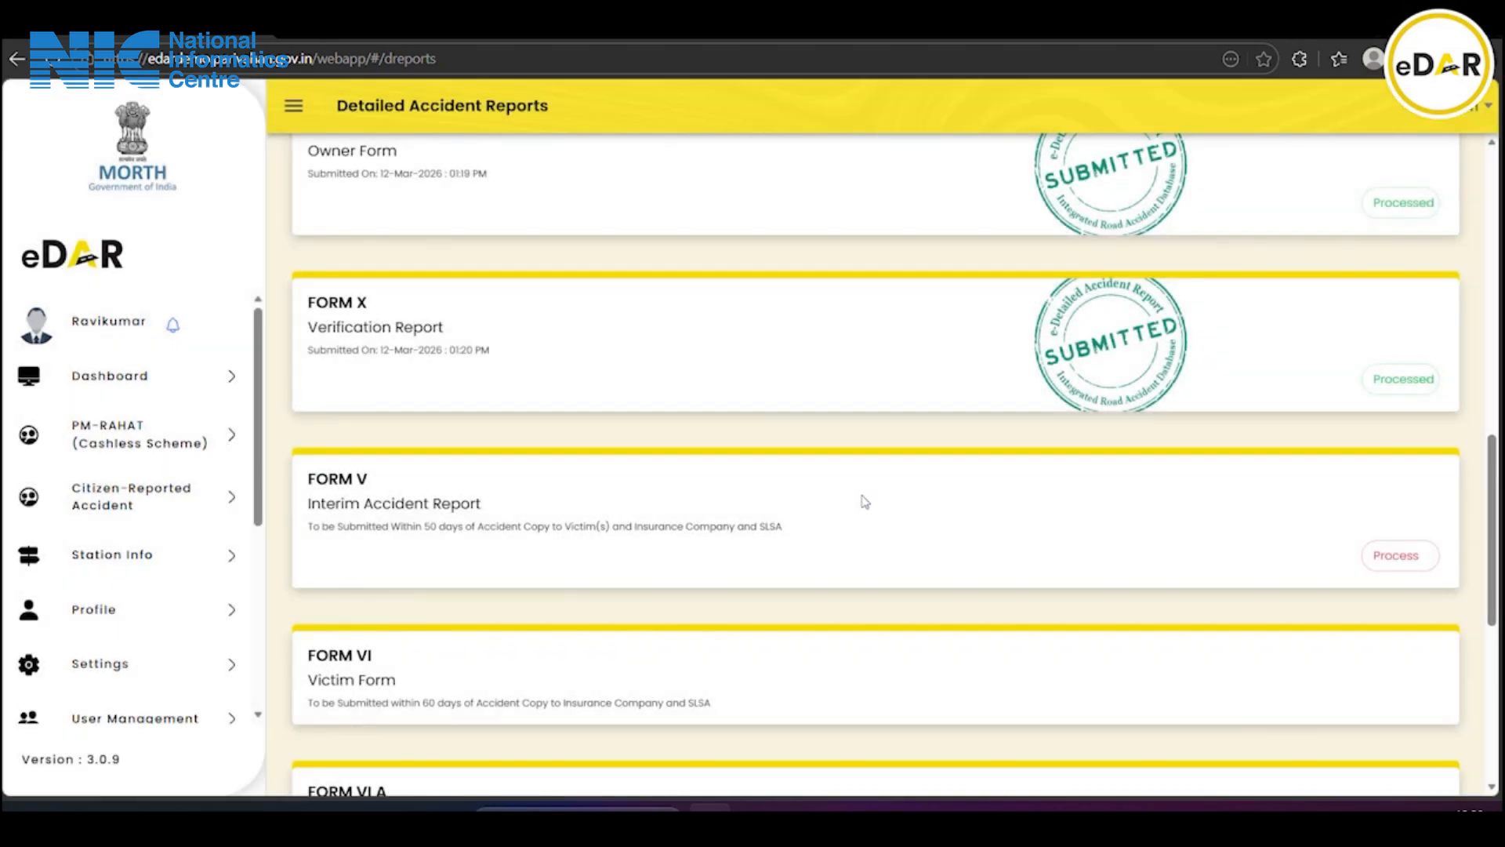
scroll(864, 502, "down", 1)
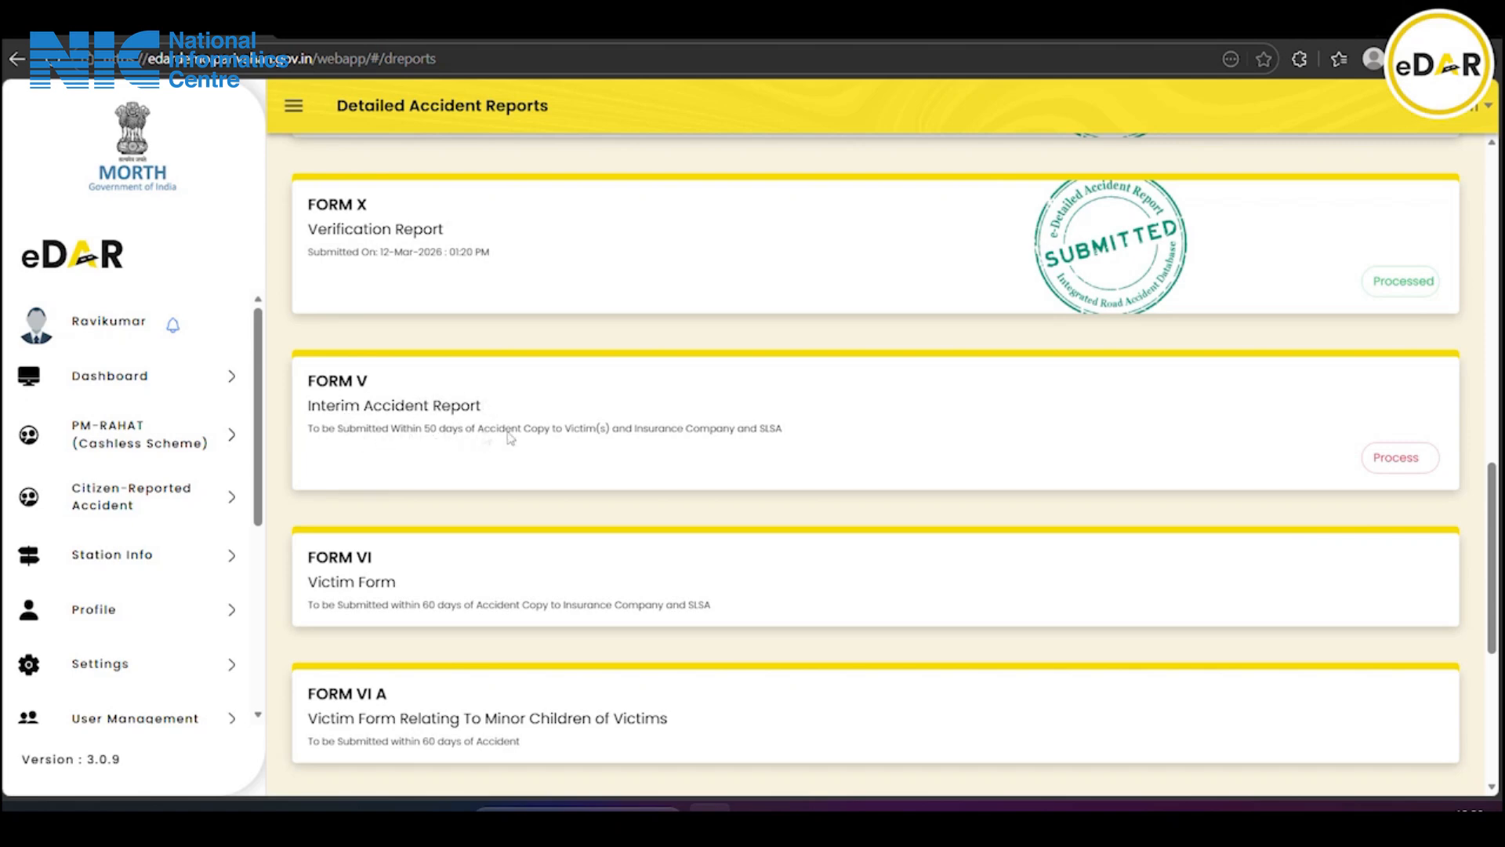
left_click(1410, 463)
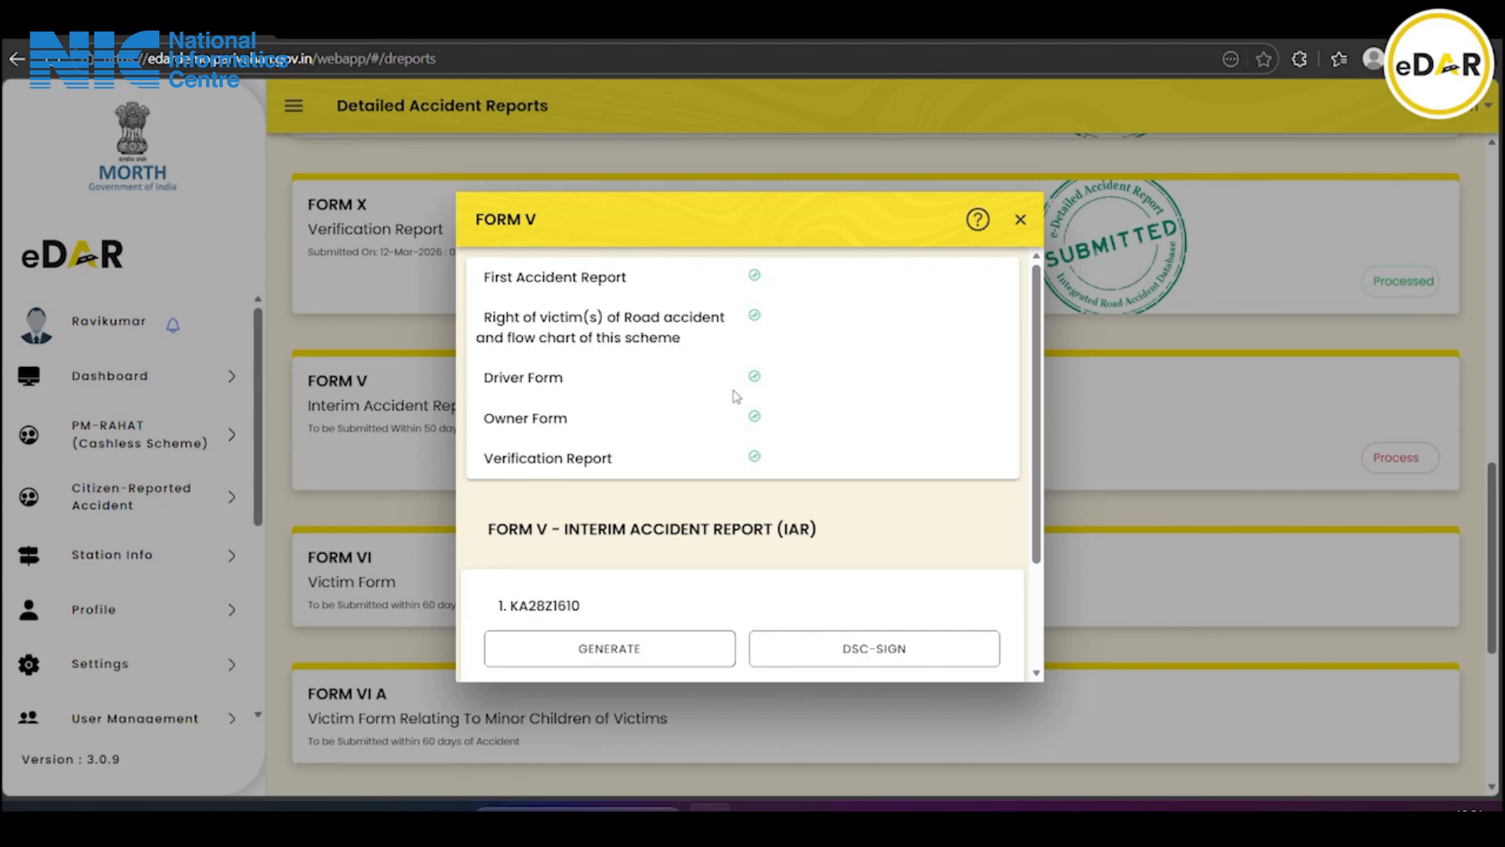
scroll(776, 463, "down", 2)
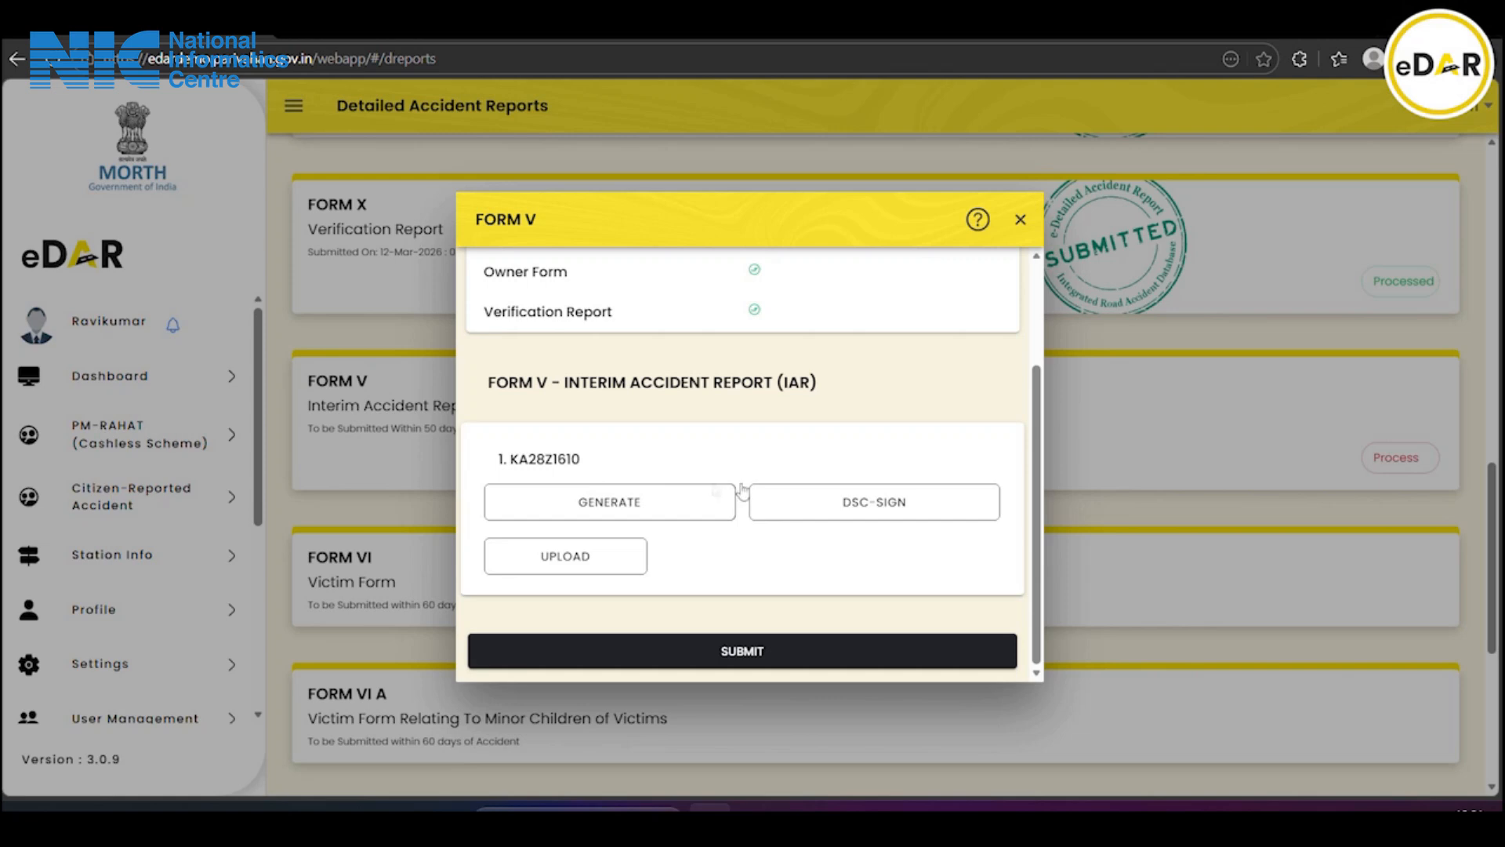
left_click(617, 516)
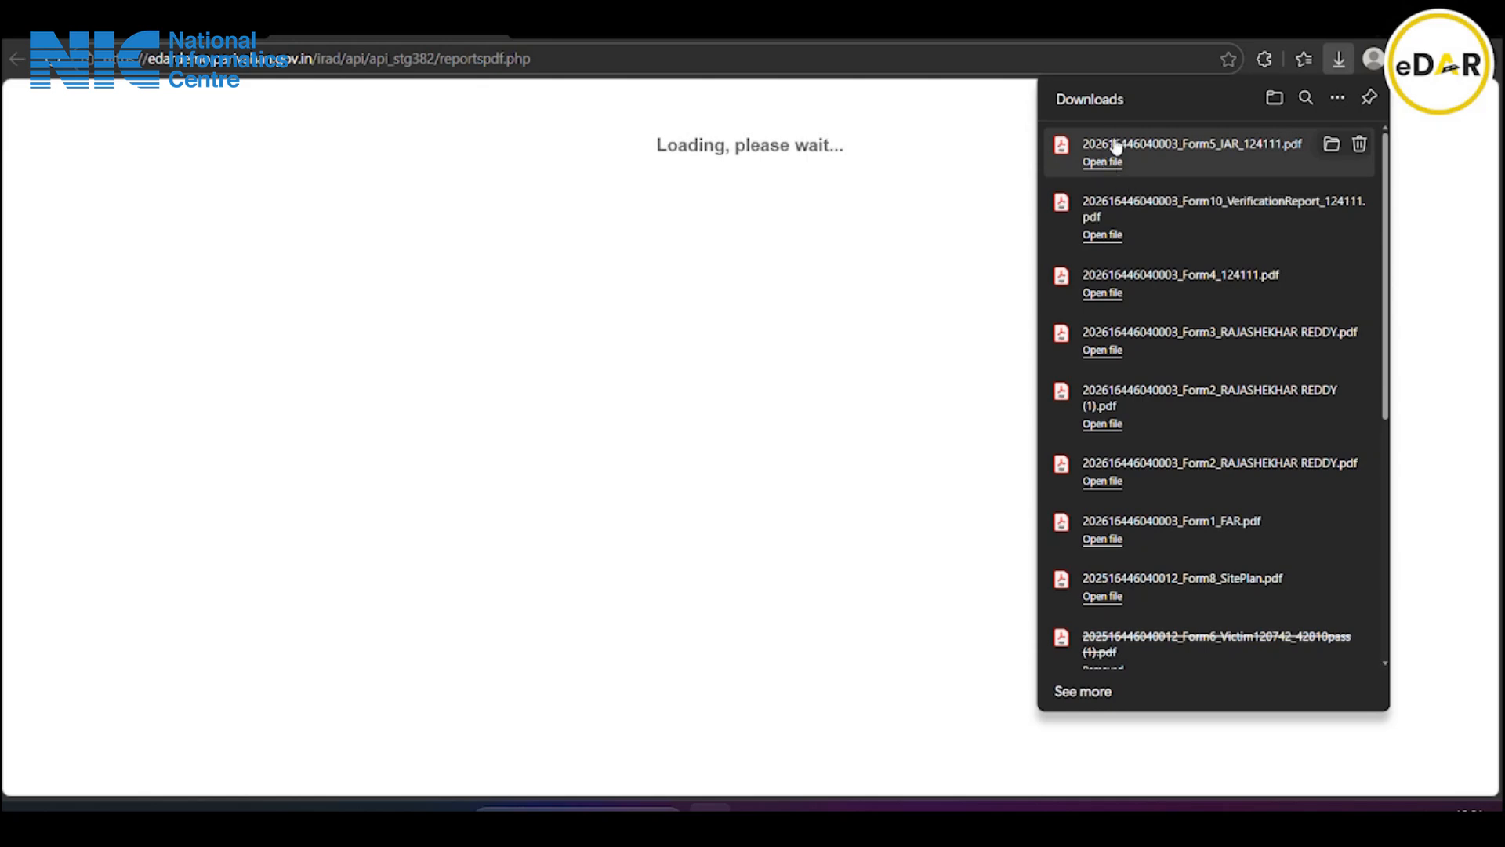
Open Form5_IAR_124111.pdf, read all four pages, then switch to the Form II rights PDF
left_click(1117, 143)
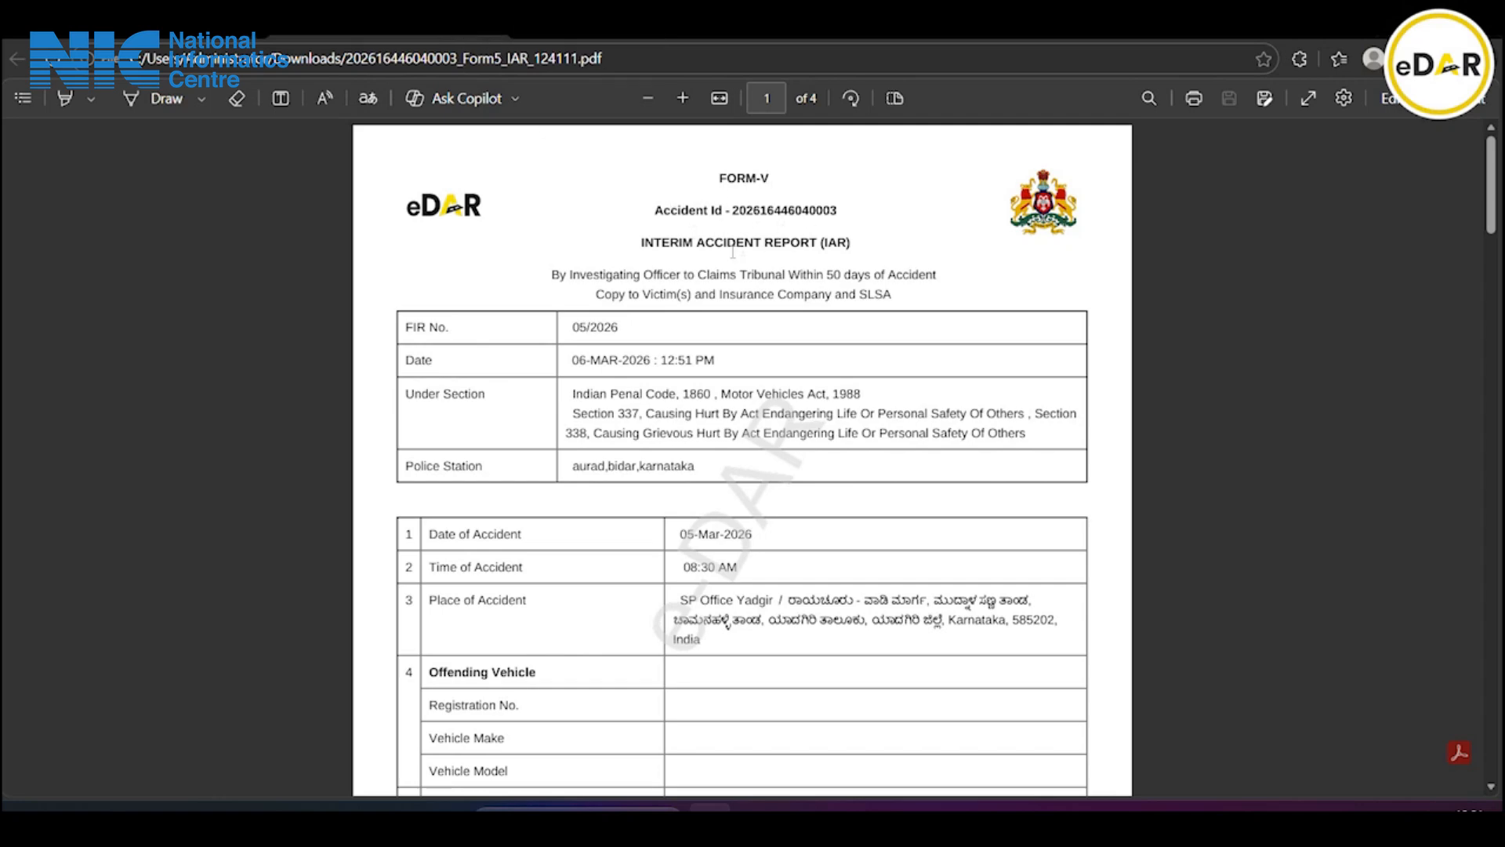
scroll(609, 308, "down", 5)
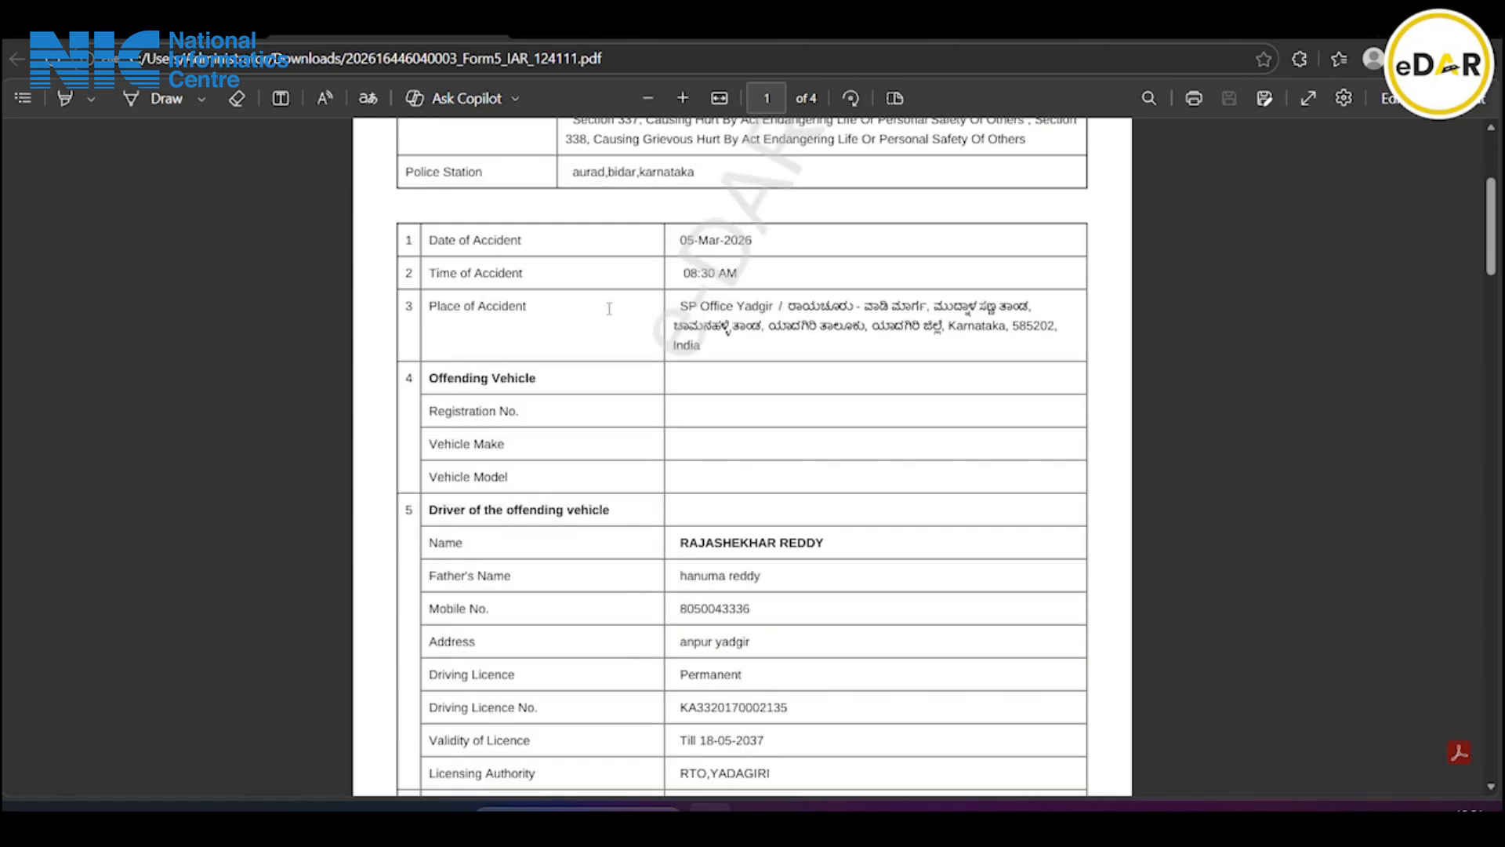
scroll(609, 308, "down", 5)
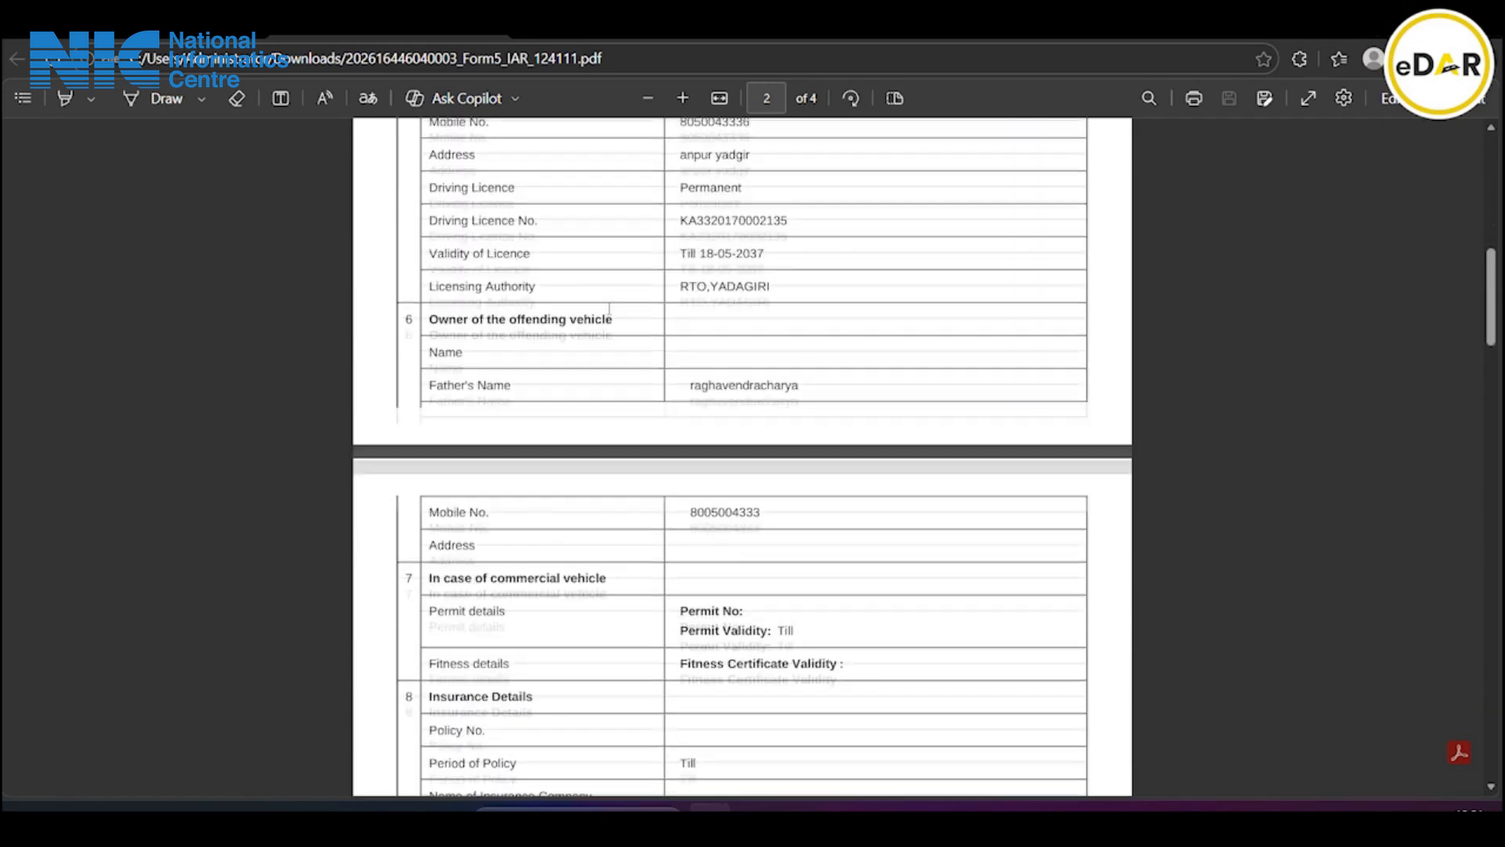
scroll(609, 308, "down", 9)
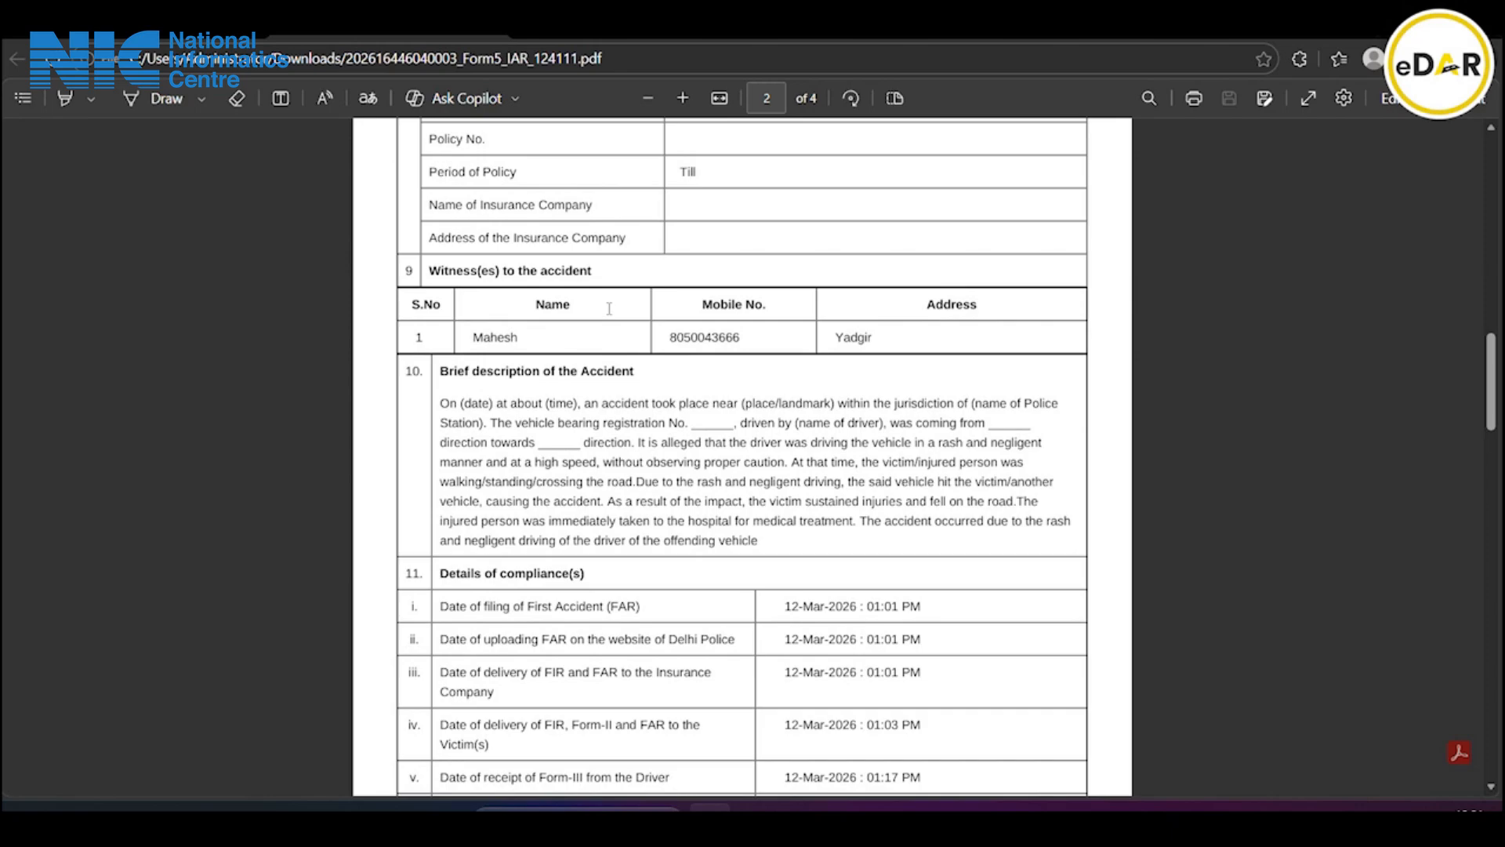
scroll(609, 308, "down", 6)
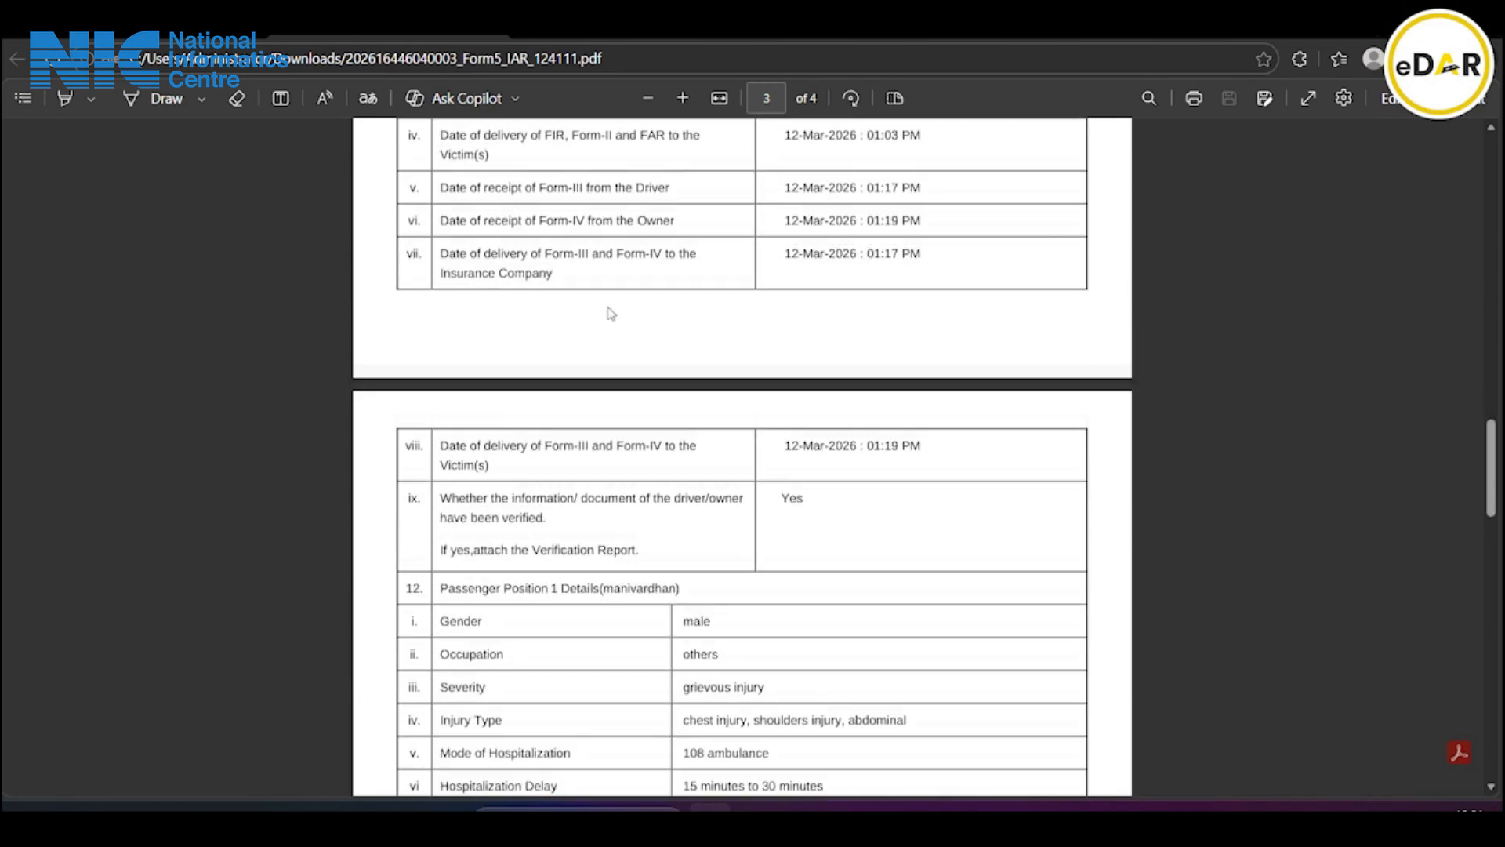
scroll(611, 314, "down", 12)
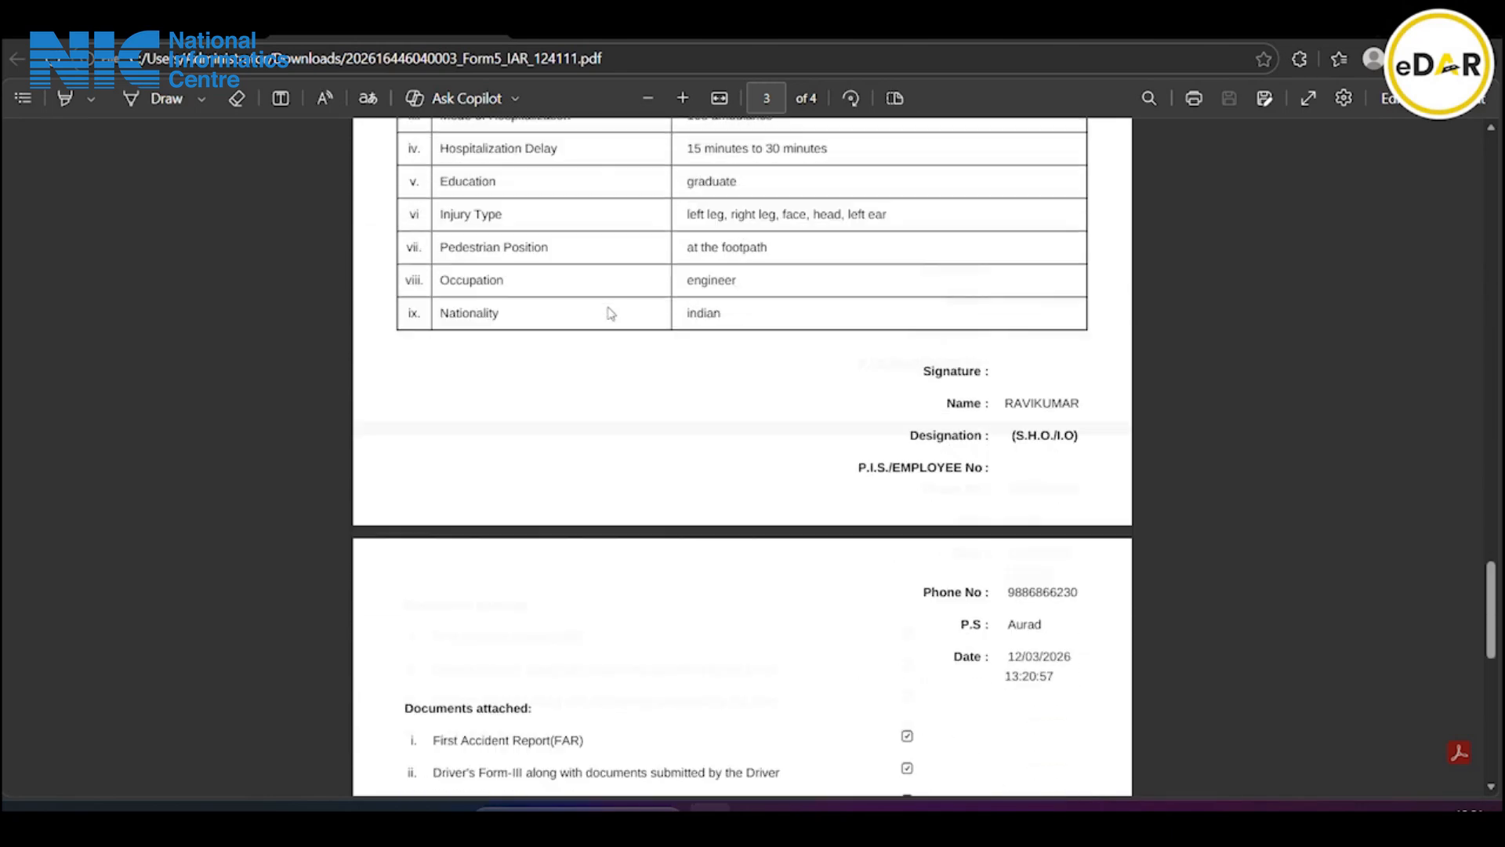
scroll(611, 313, "down", 1)
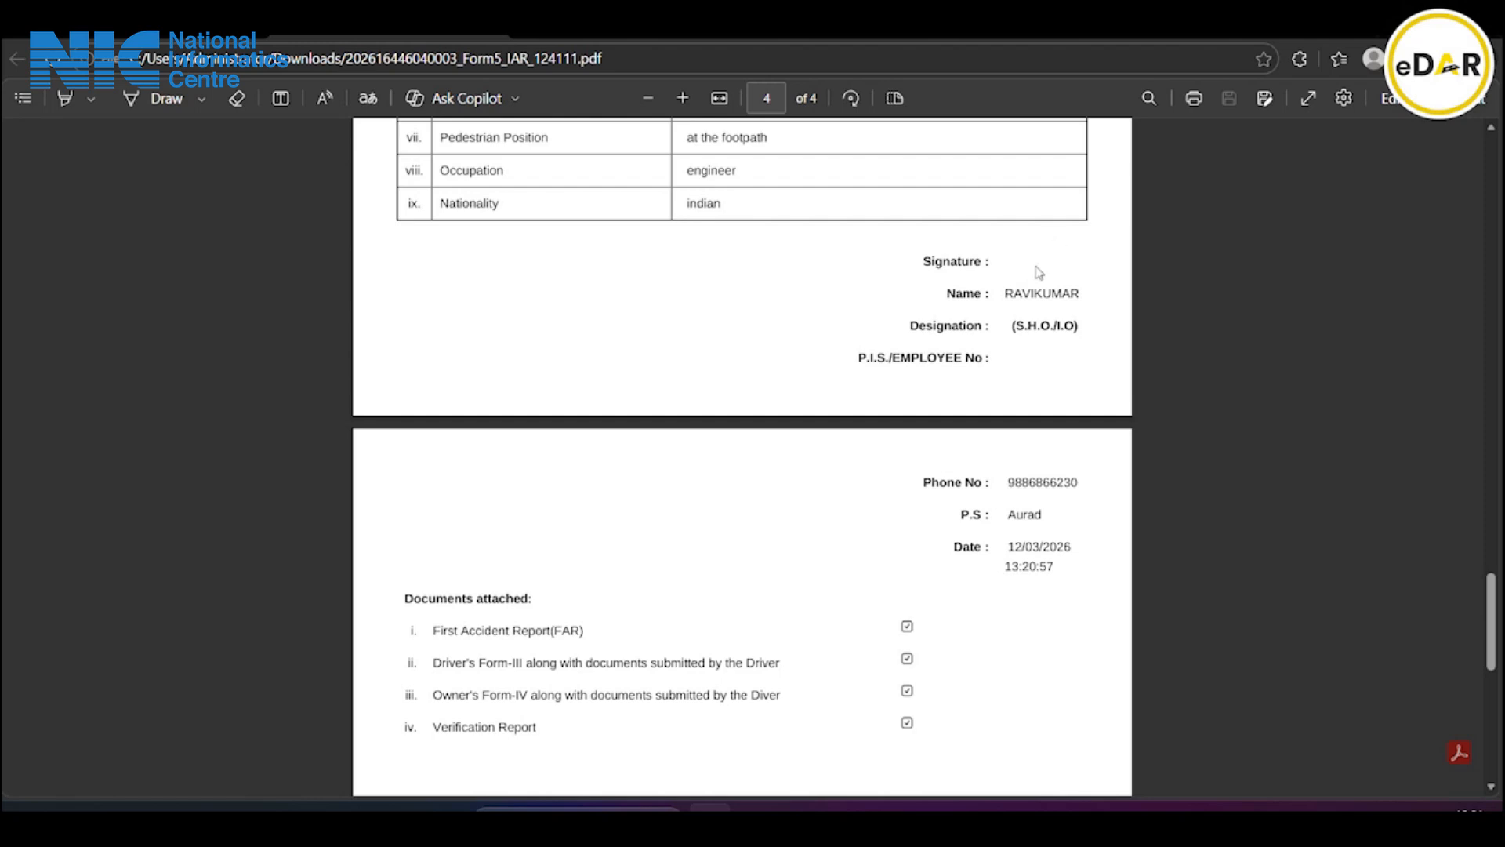
scroll(1071, 261, "down", 1)
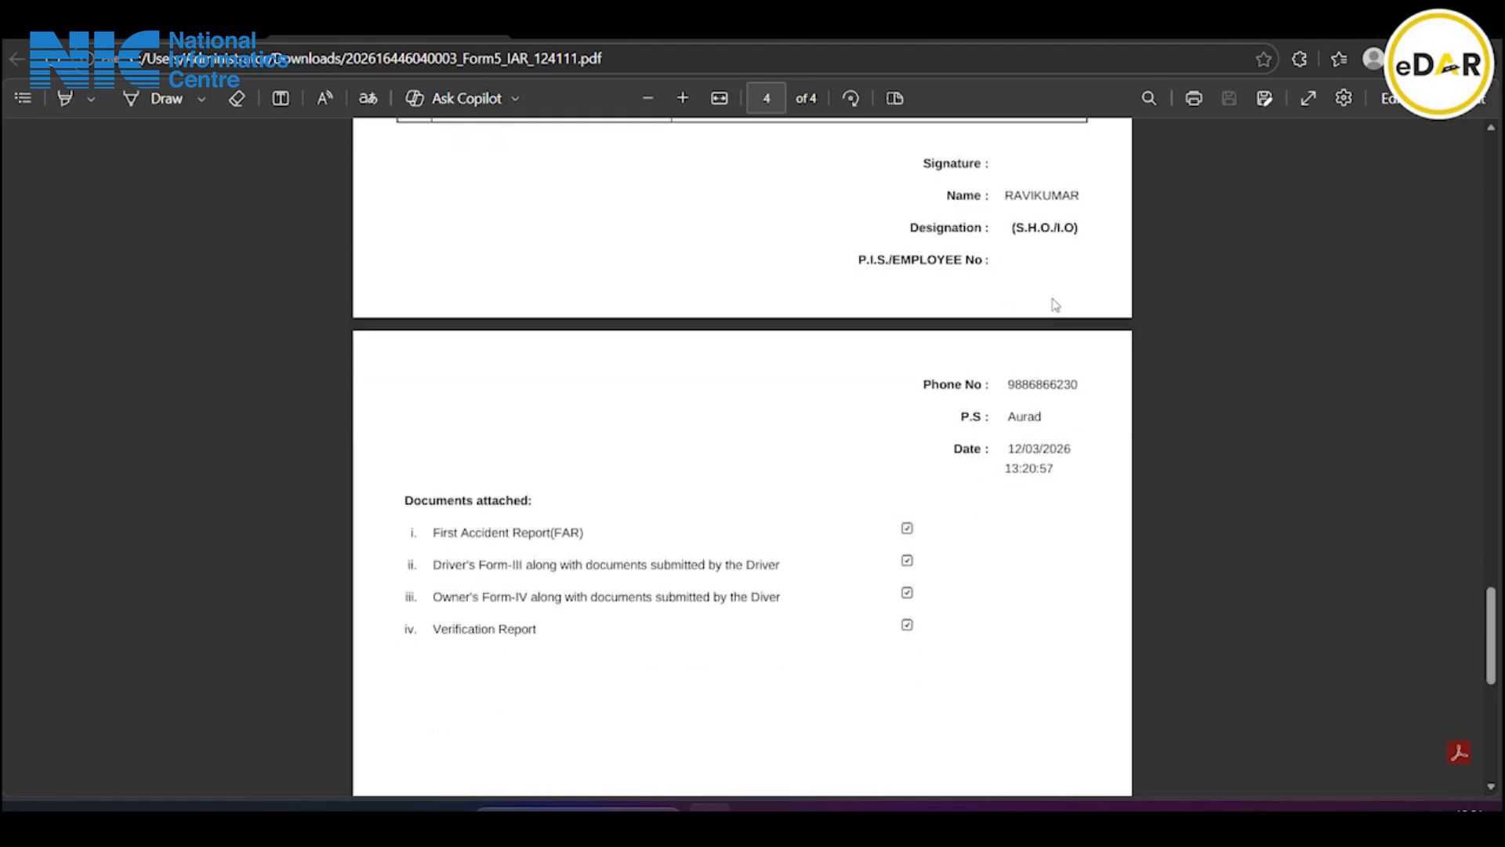
scroll(1055, 305, "down", 1)
scroll(1055, 305, "up", 1)
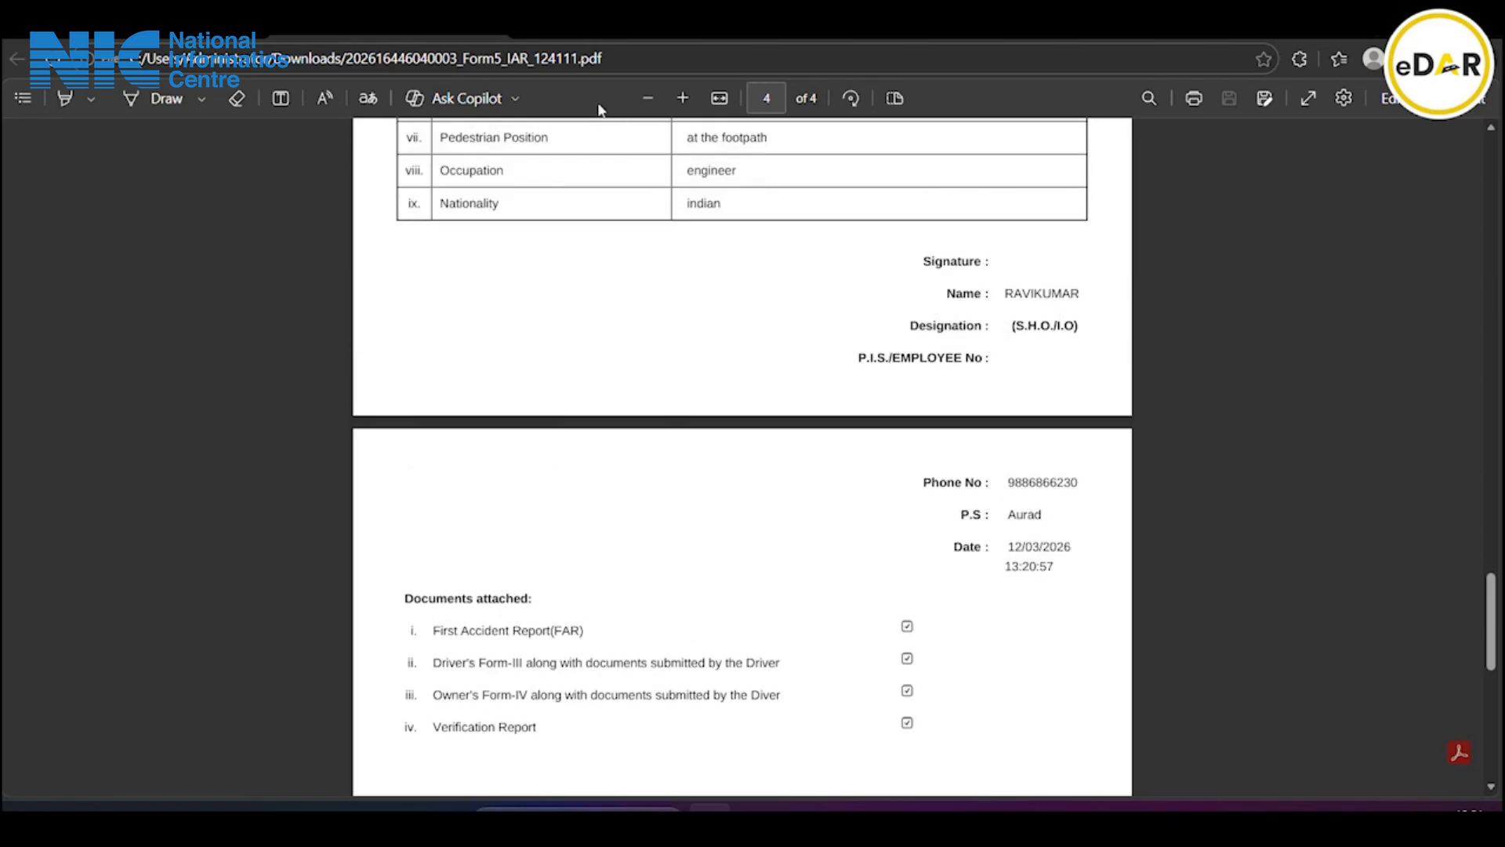
left_click(549, 36)
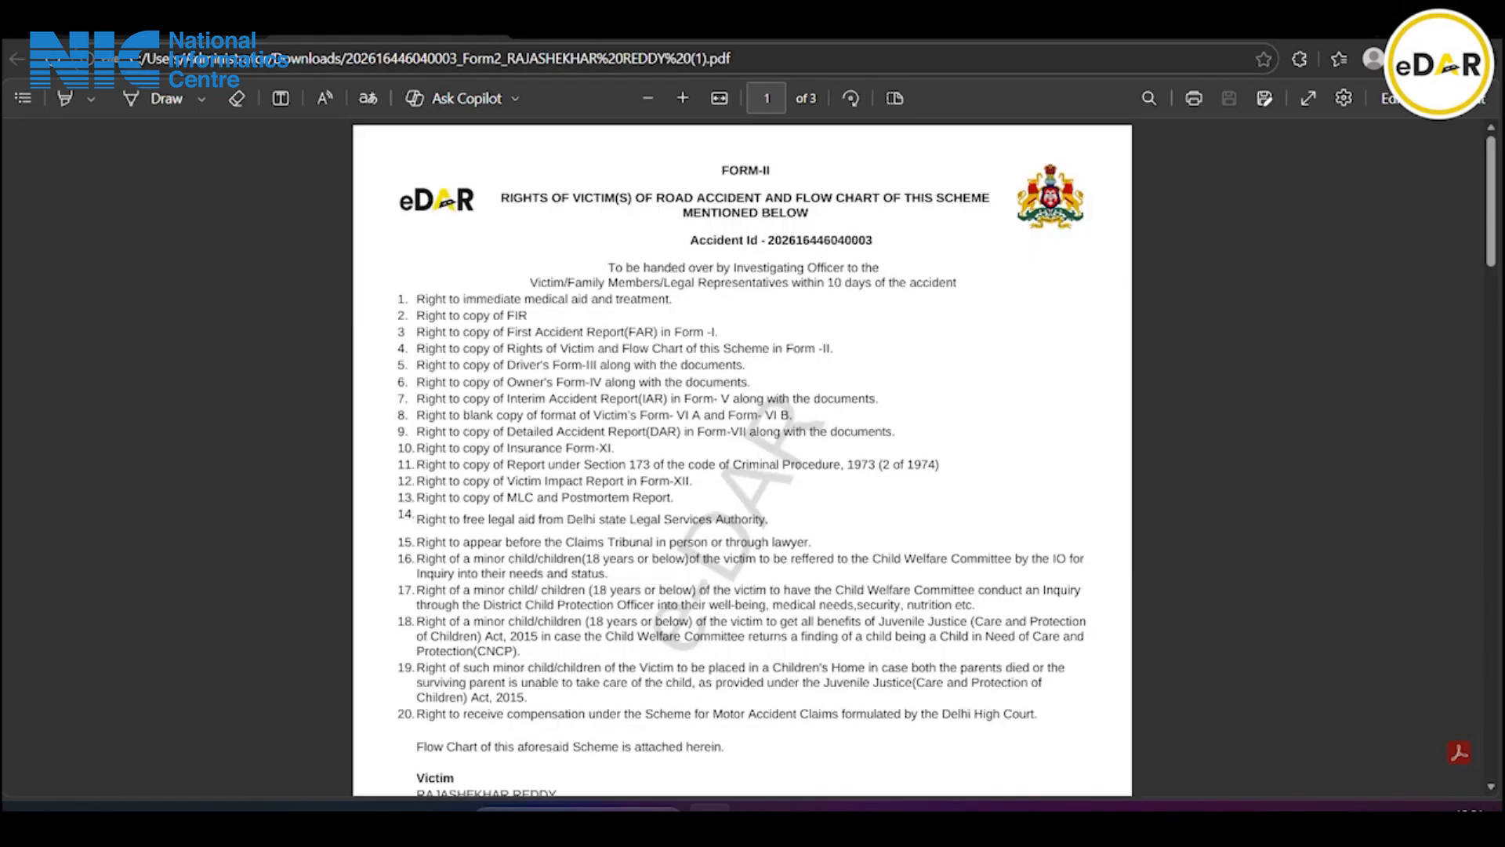
Back in eDAR, upload the Form5_IAR PDF to Form V and submit it
left_click(180, 36)
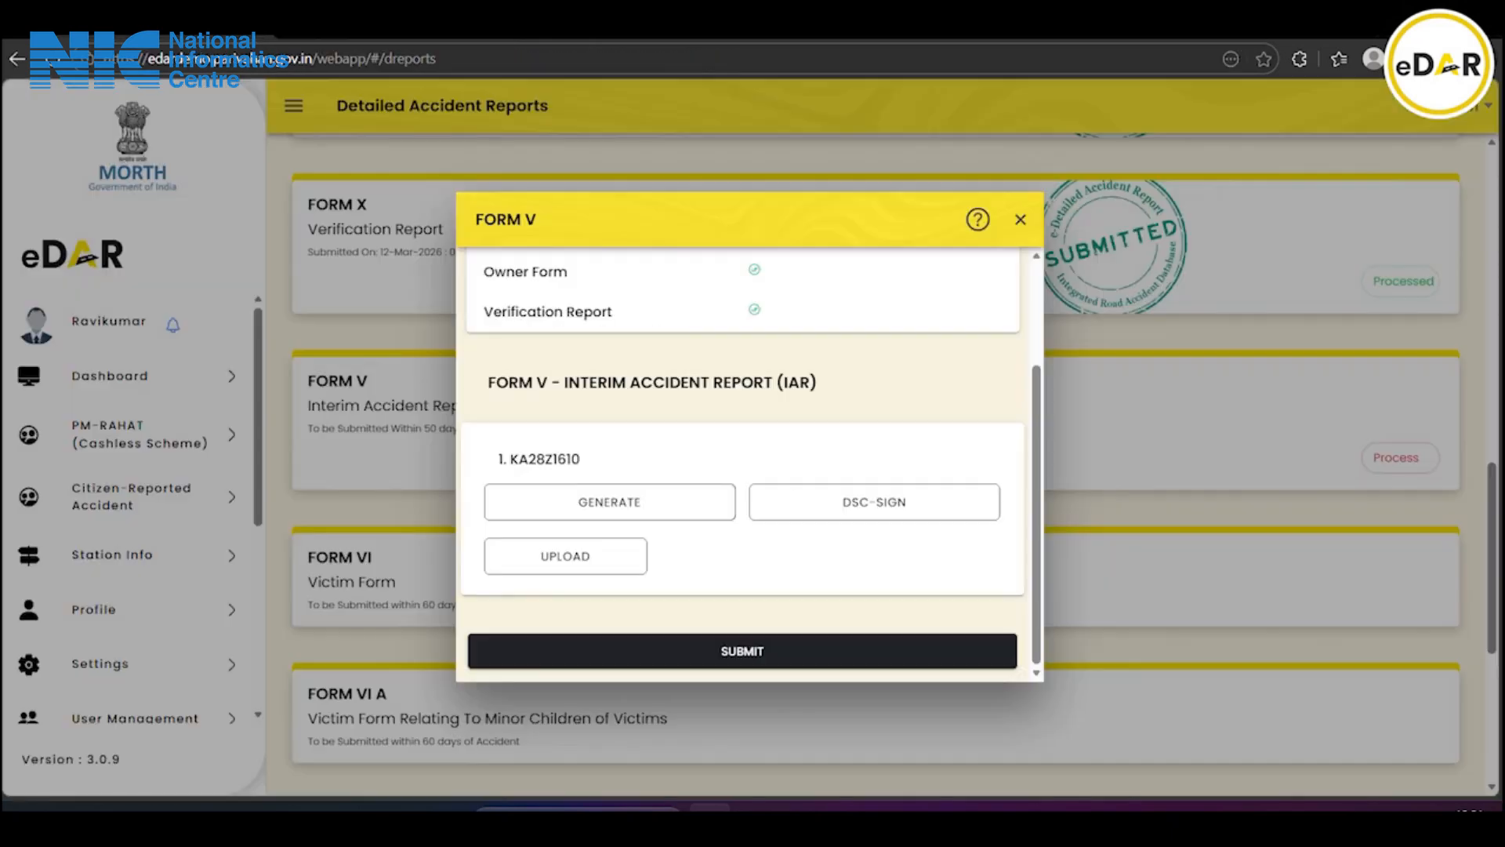
left_click(563, 556)
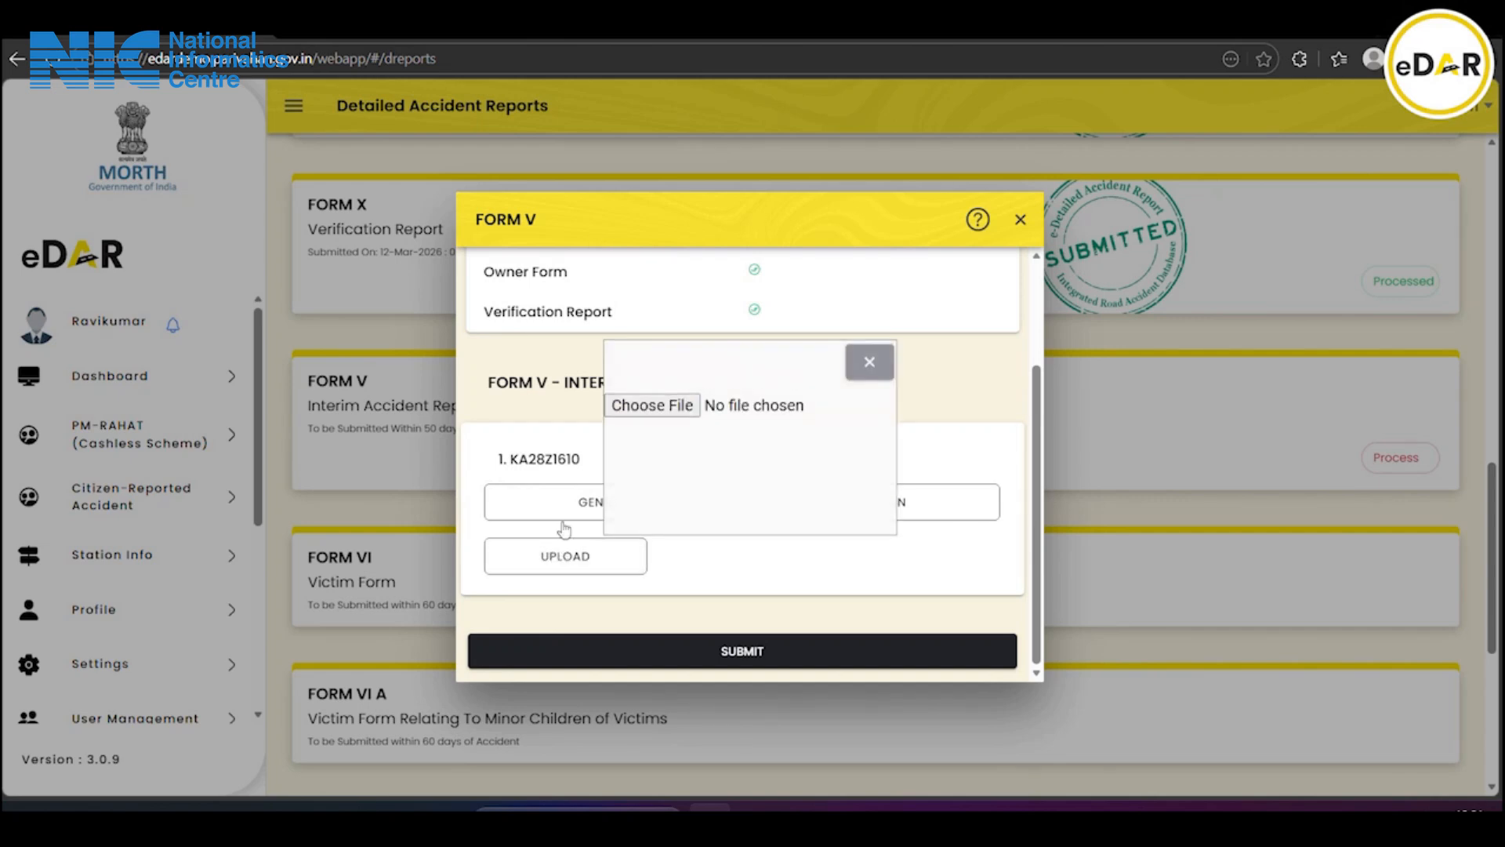
left_click(642, 406)
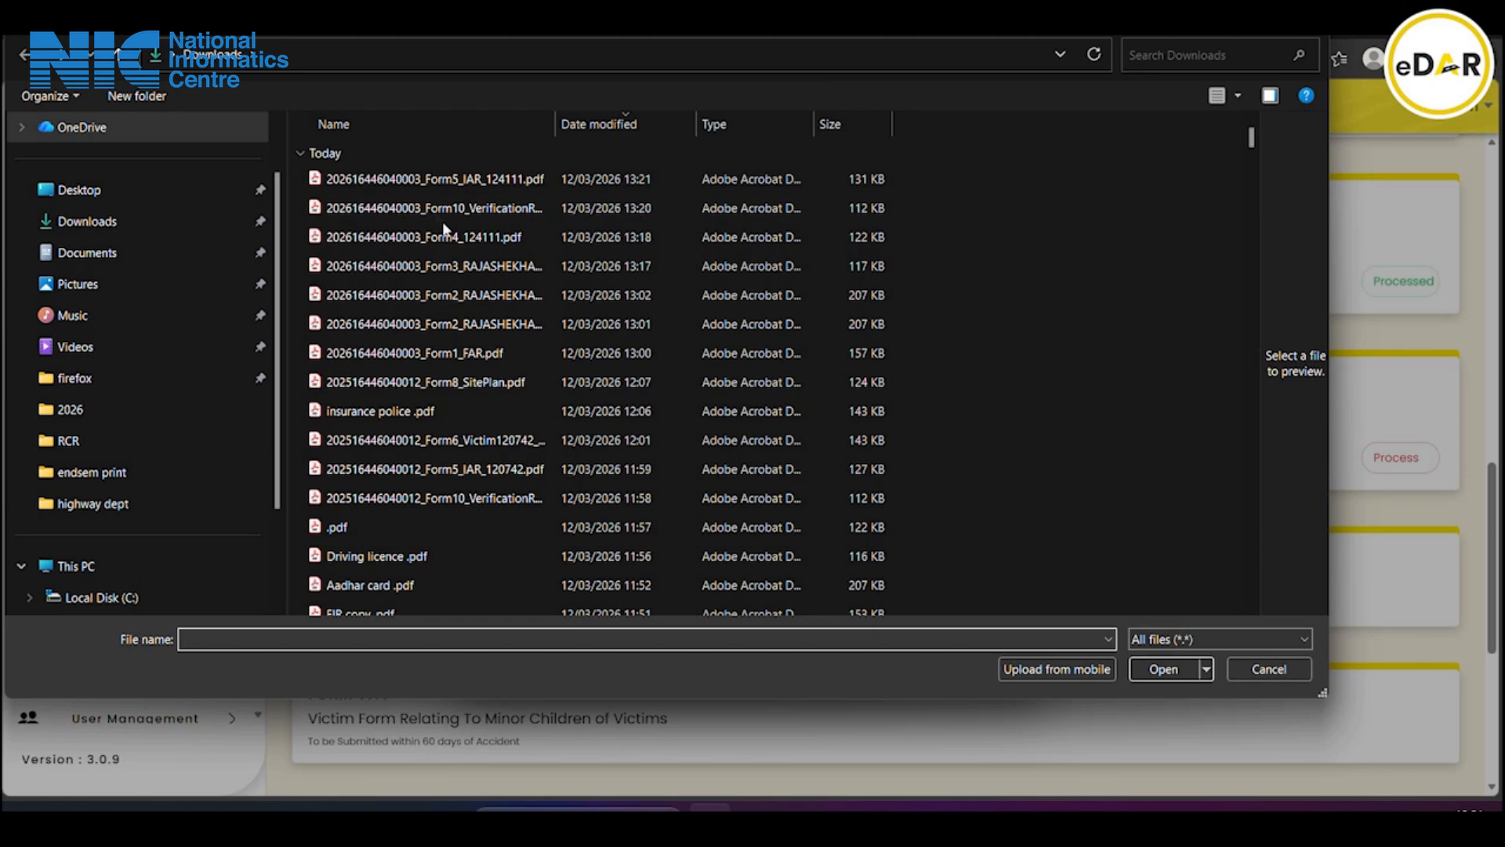
double_click(424, 180)
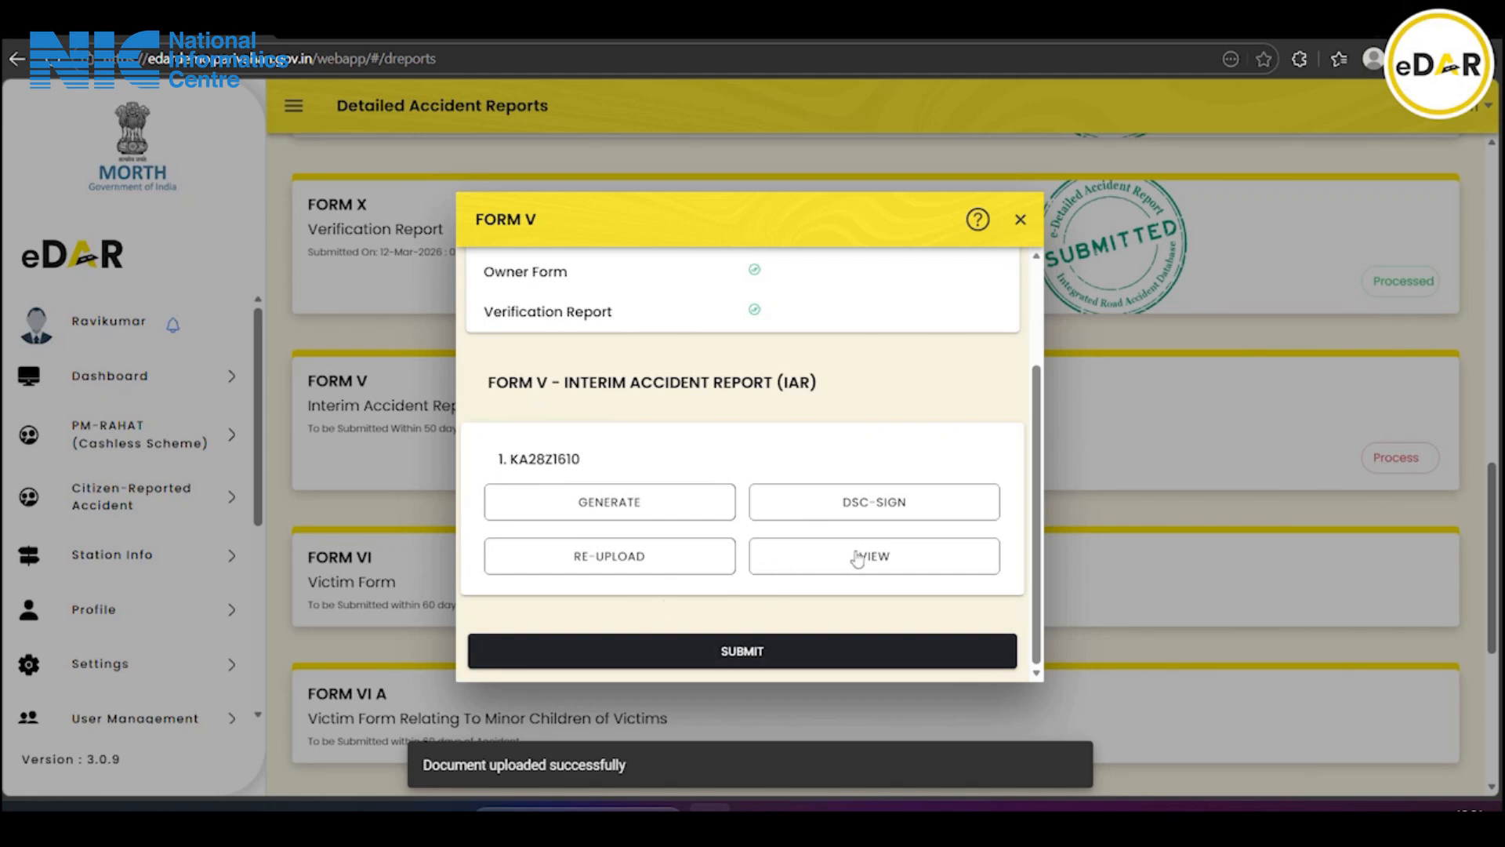
left_click(726, 655)
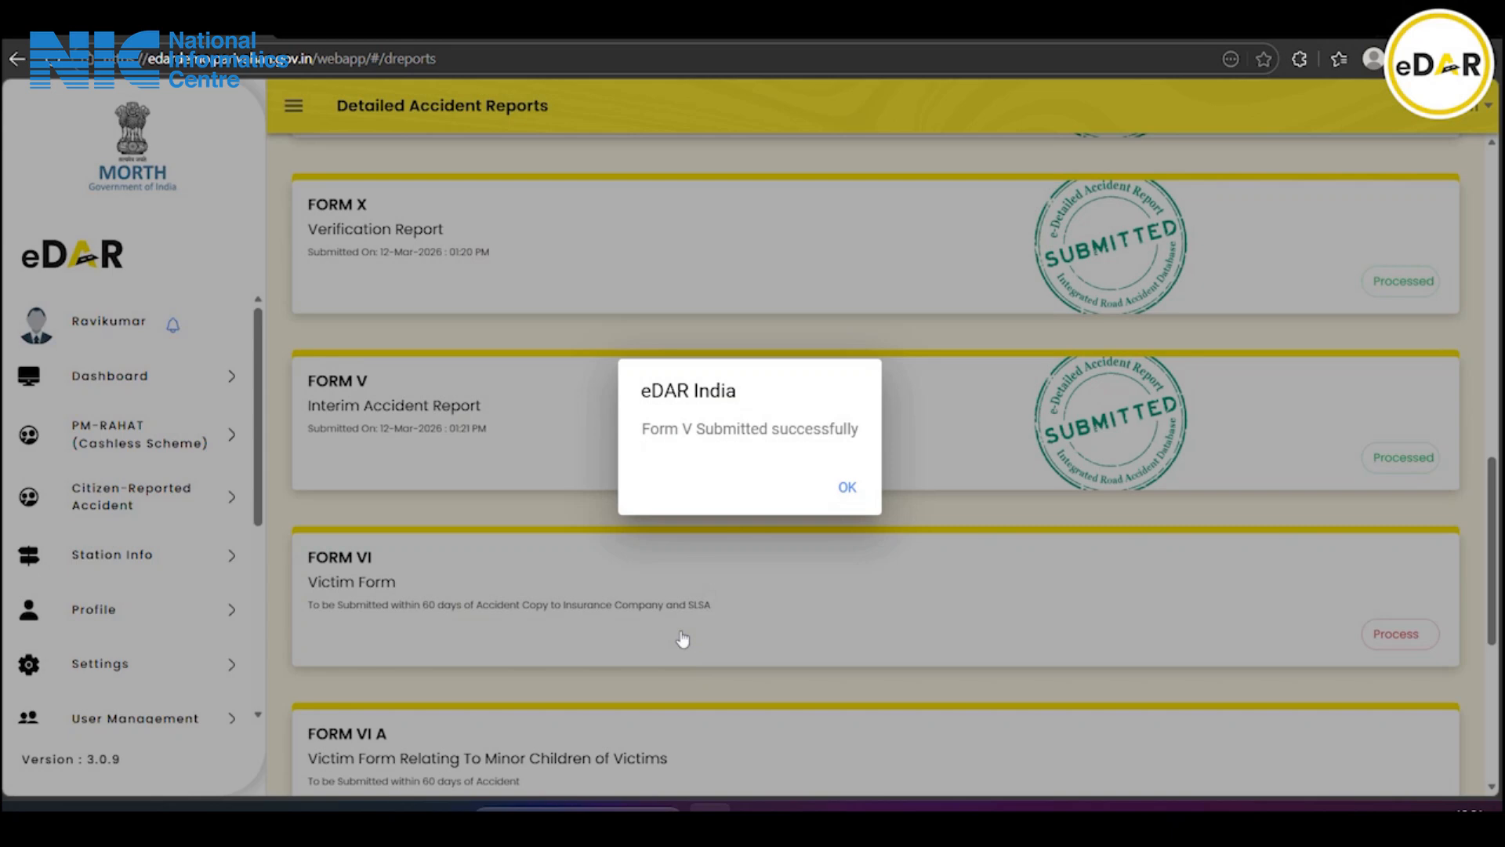
left_click(844, 487)
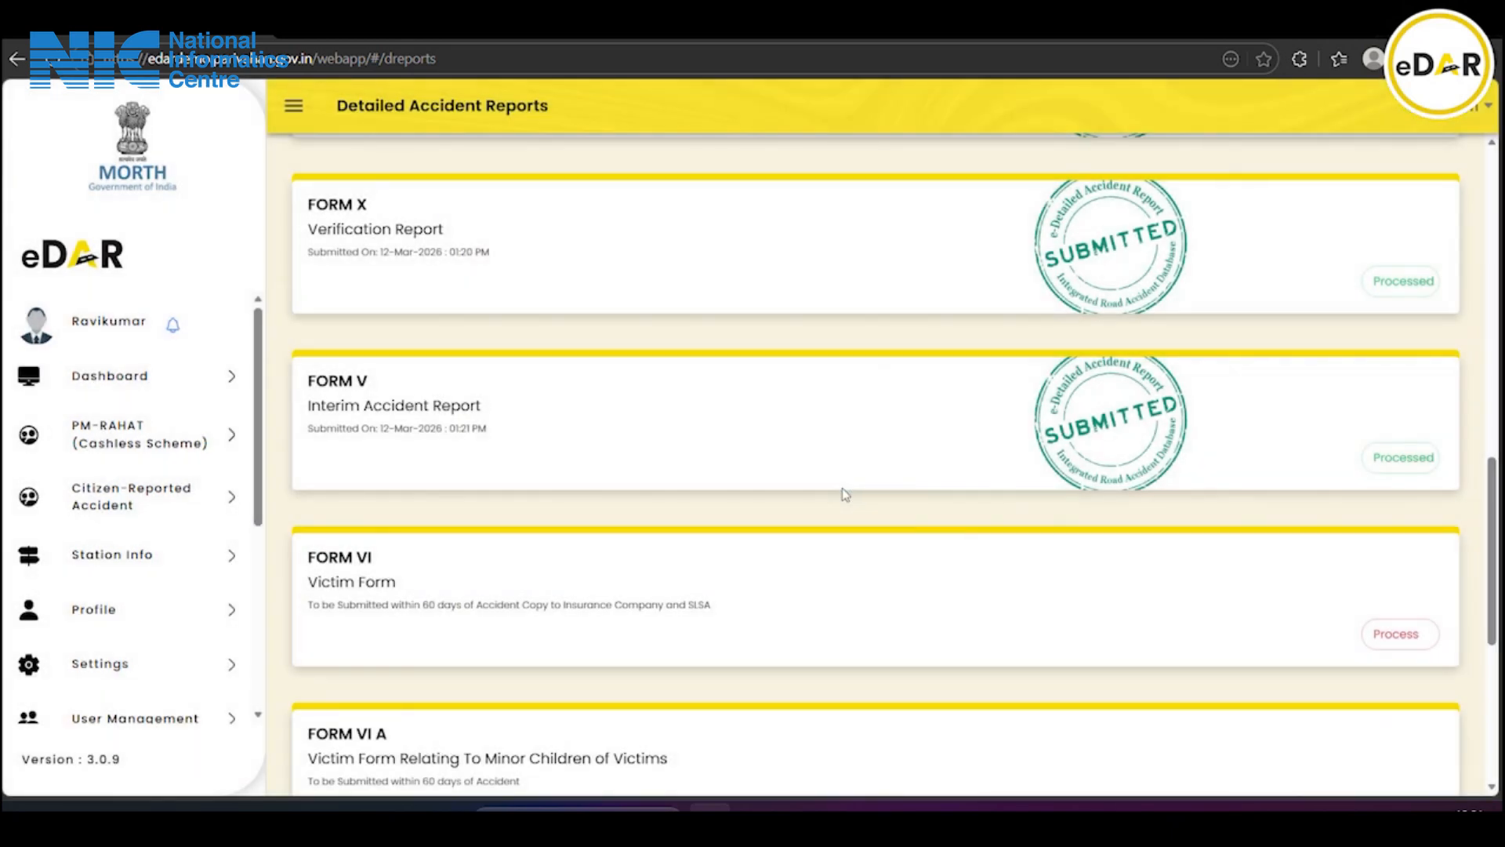
scroll(845, 494, "down", 1)
scroll(846, 494, "down", 2)
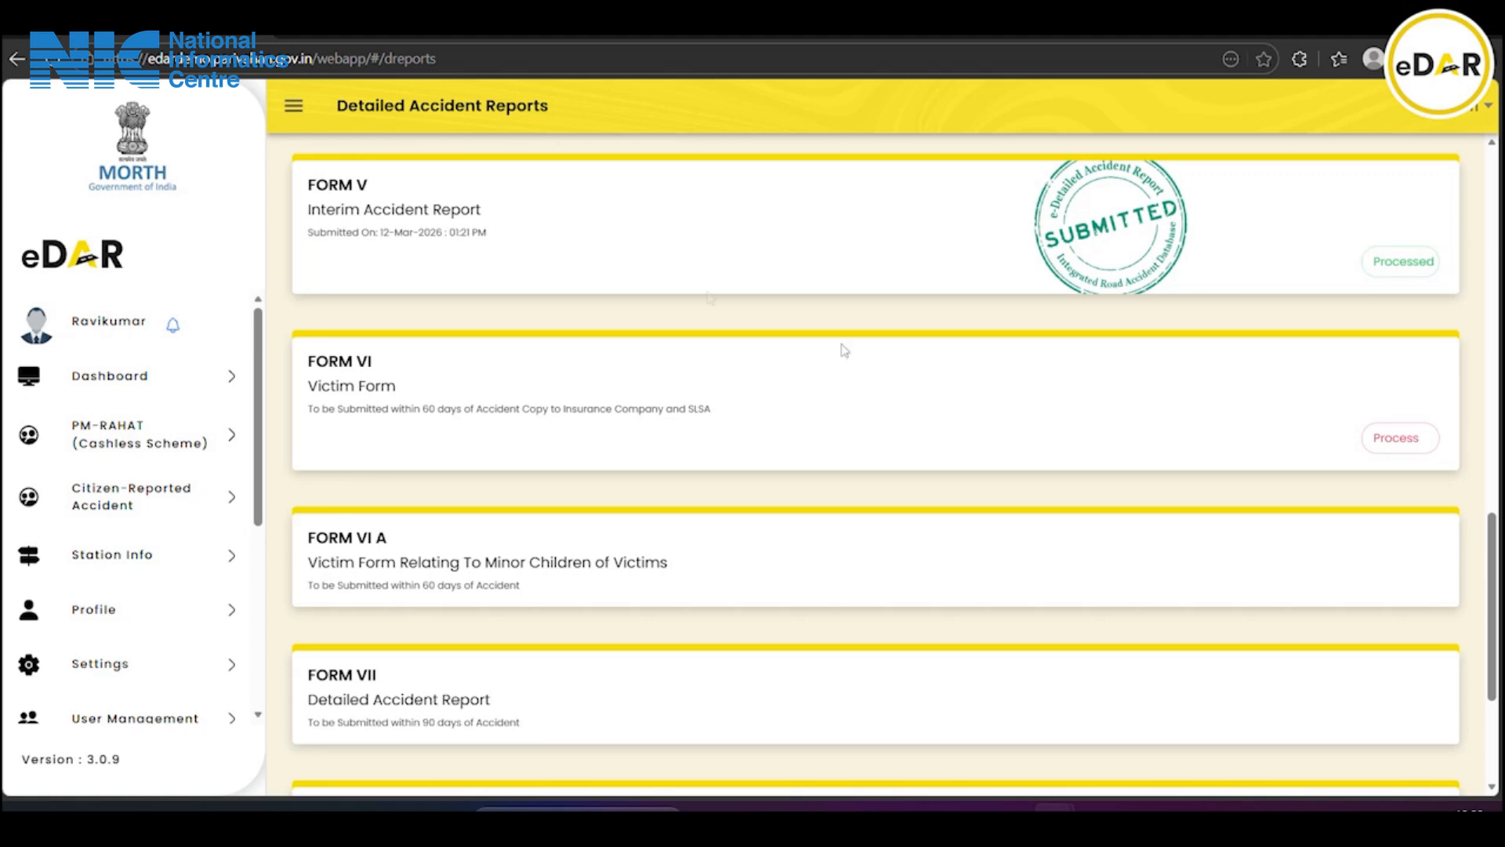
Open the DAR passenger details form and select the vehicle number and injured passenger
left_click(15, 59)
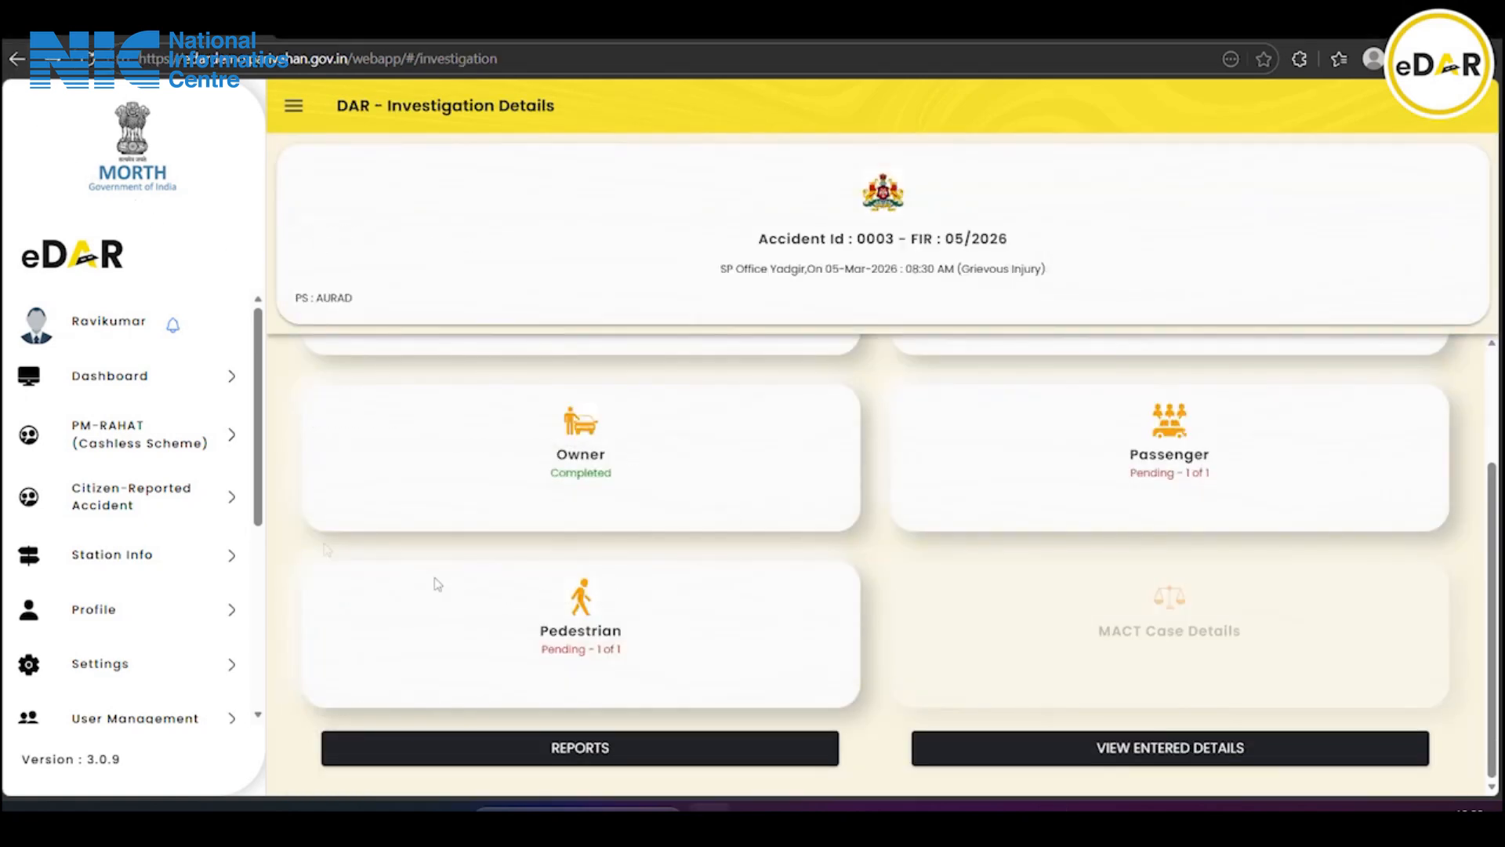
left_click(1174, 470)
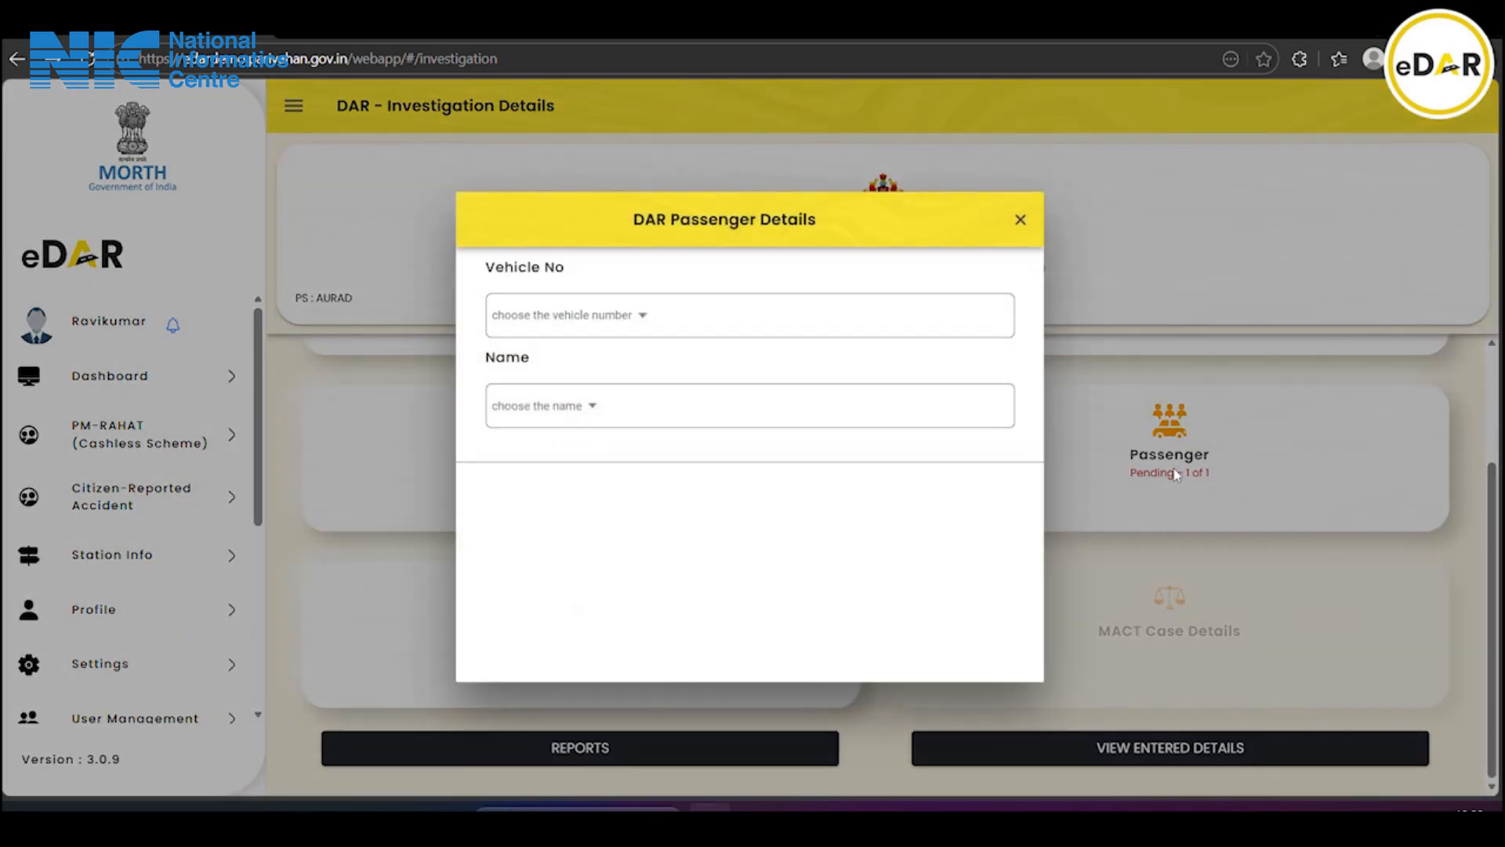
left_click(562, 322)
left_click(720, 449)
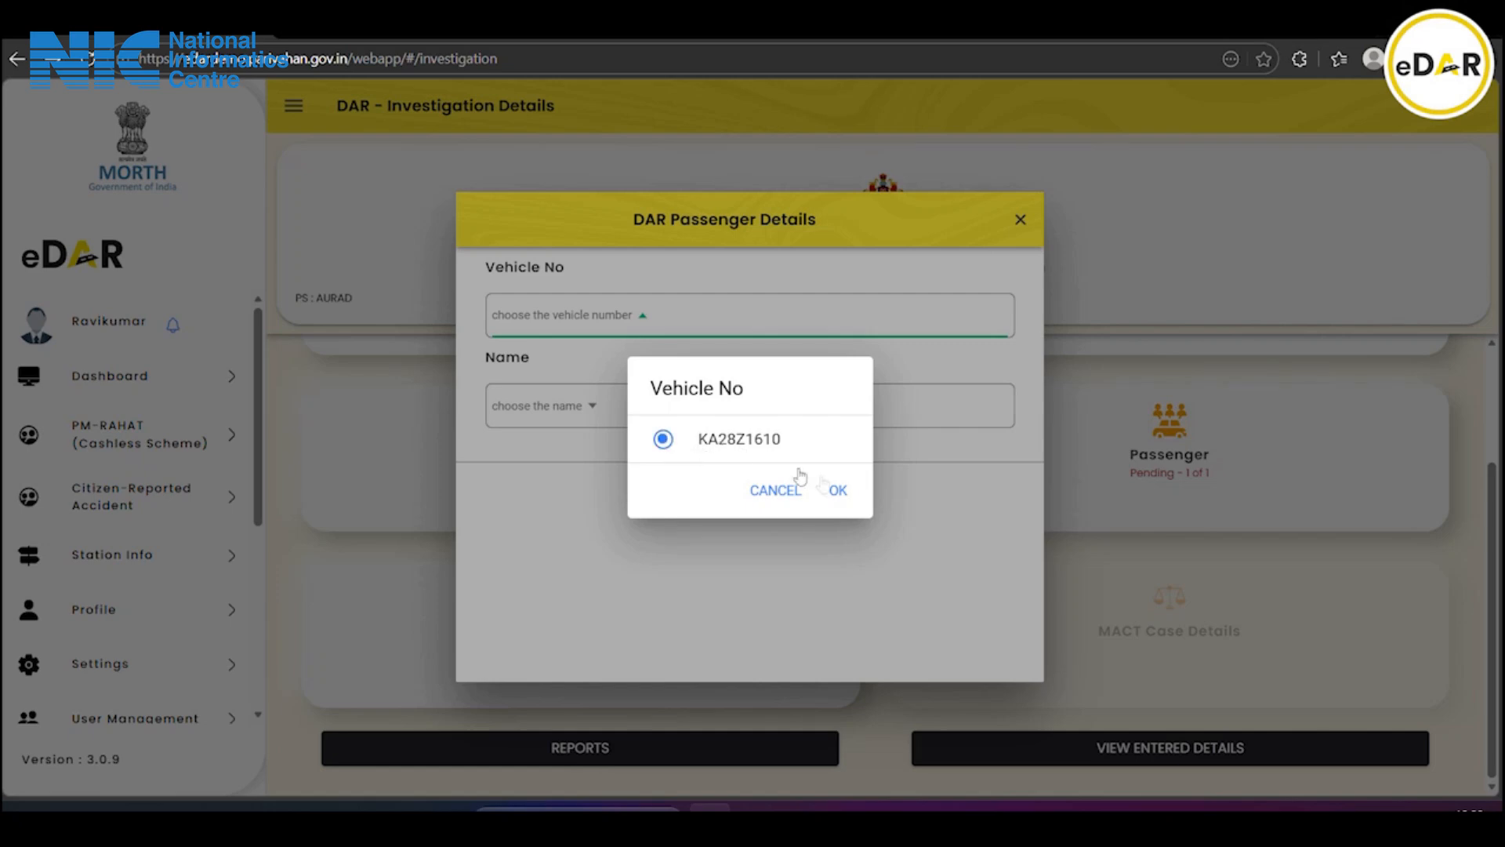
left_click(838, 491)
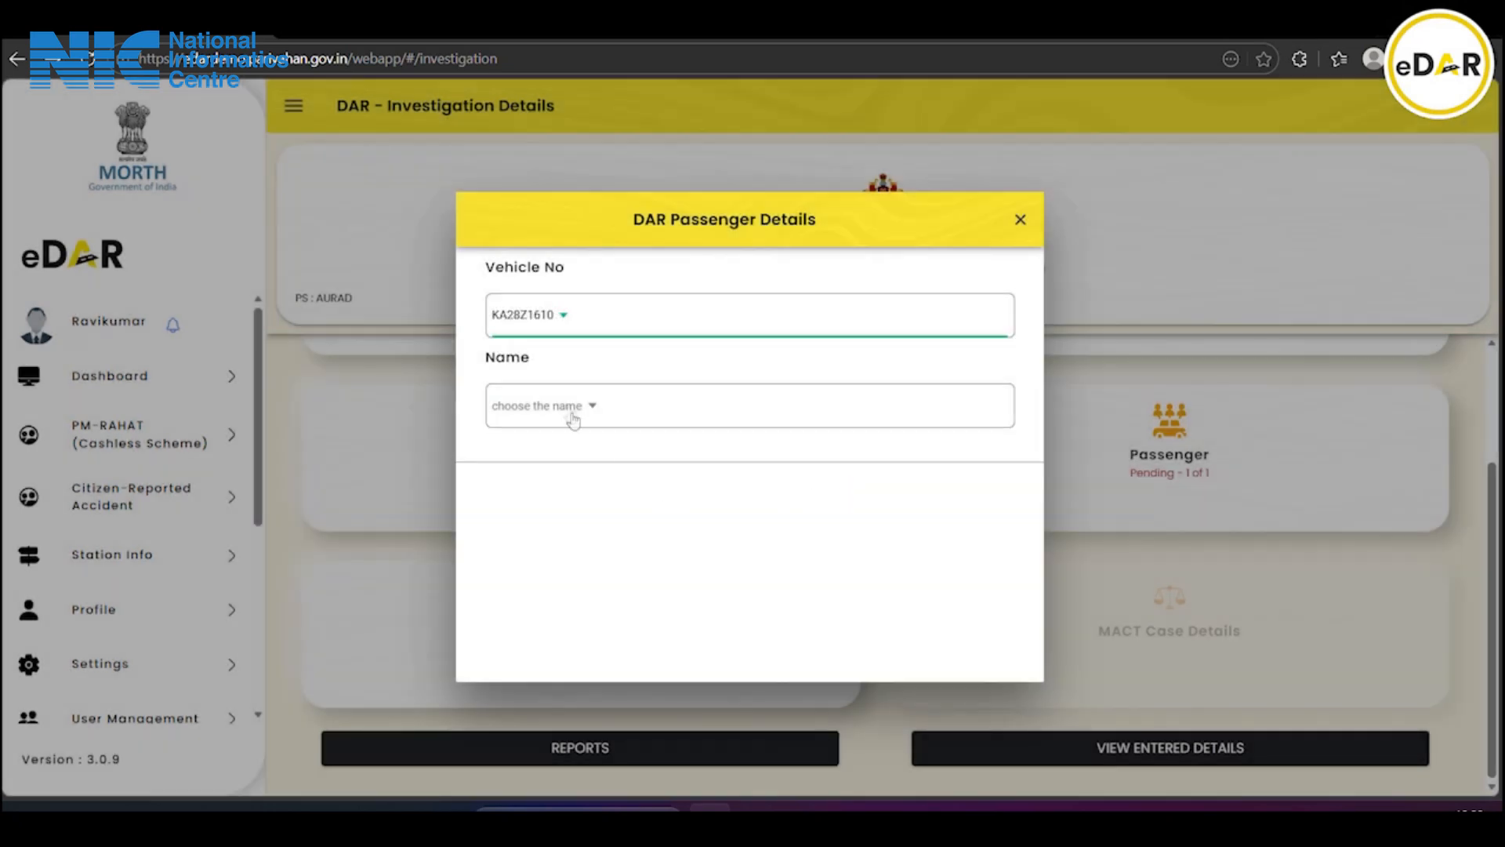
left_click(566, 407)
left_click(742, 443)
left_click(839, 492)
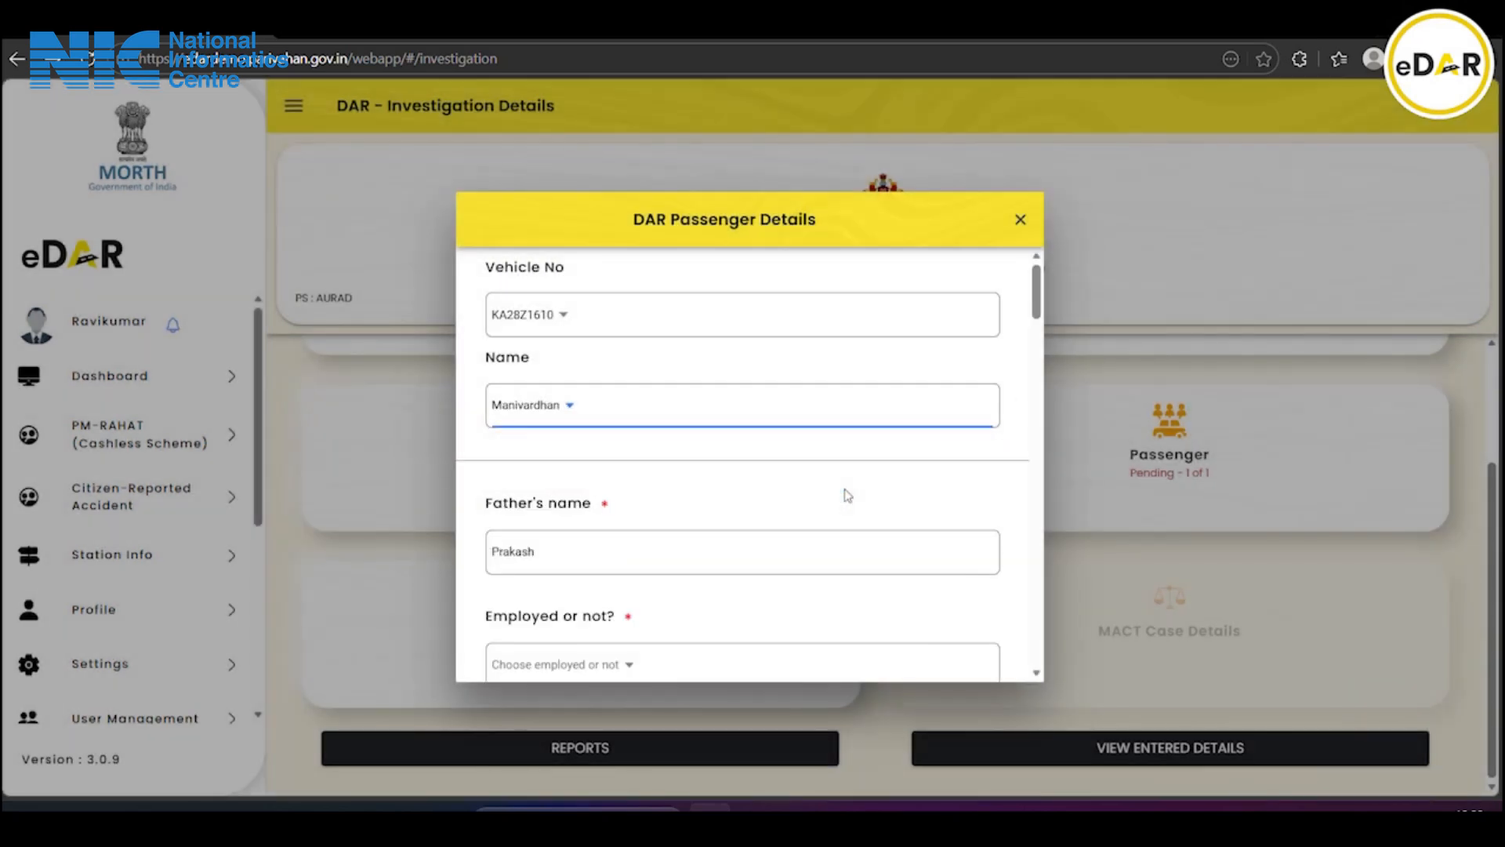
Mark the passenger as not employed, with monthly income 10 and income tax assessment No
scroll(848, 494, "down", 3)
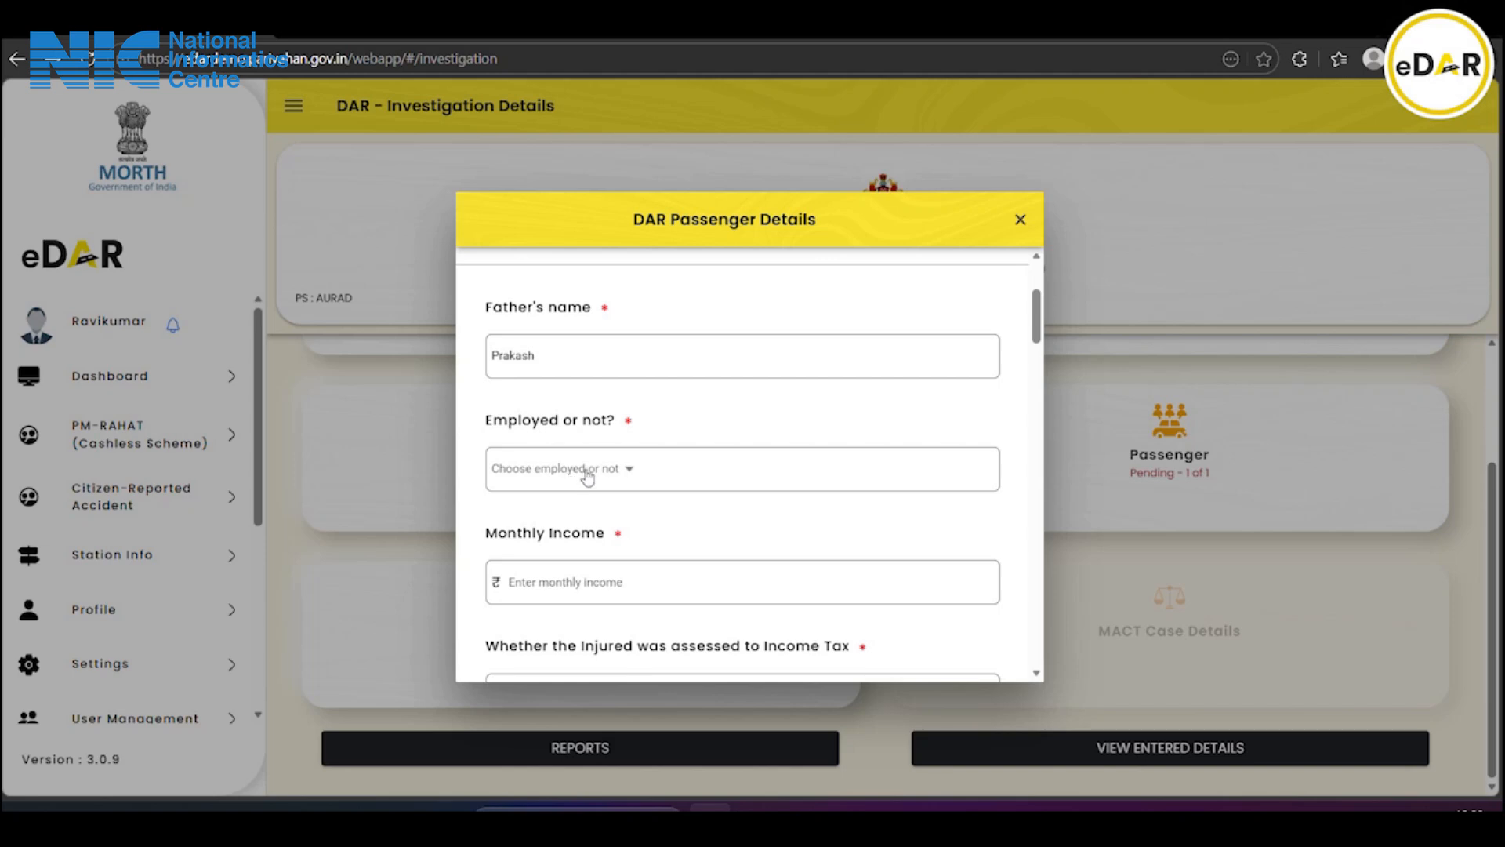
left_click(626, 470)
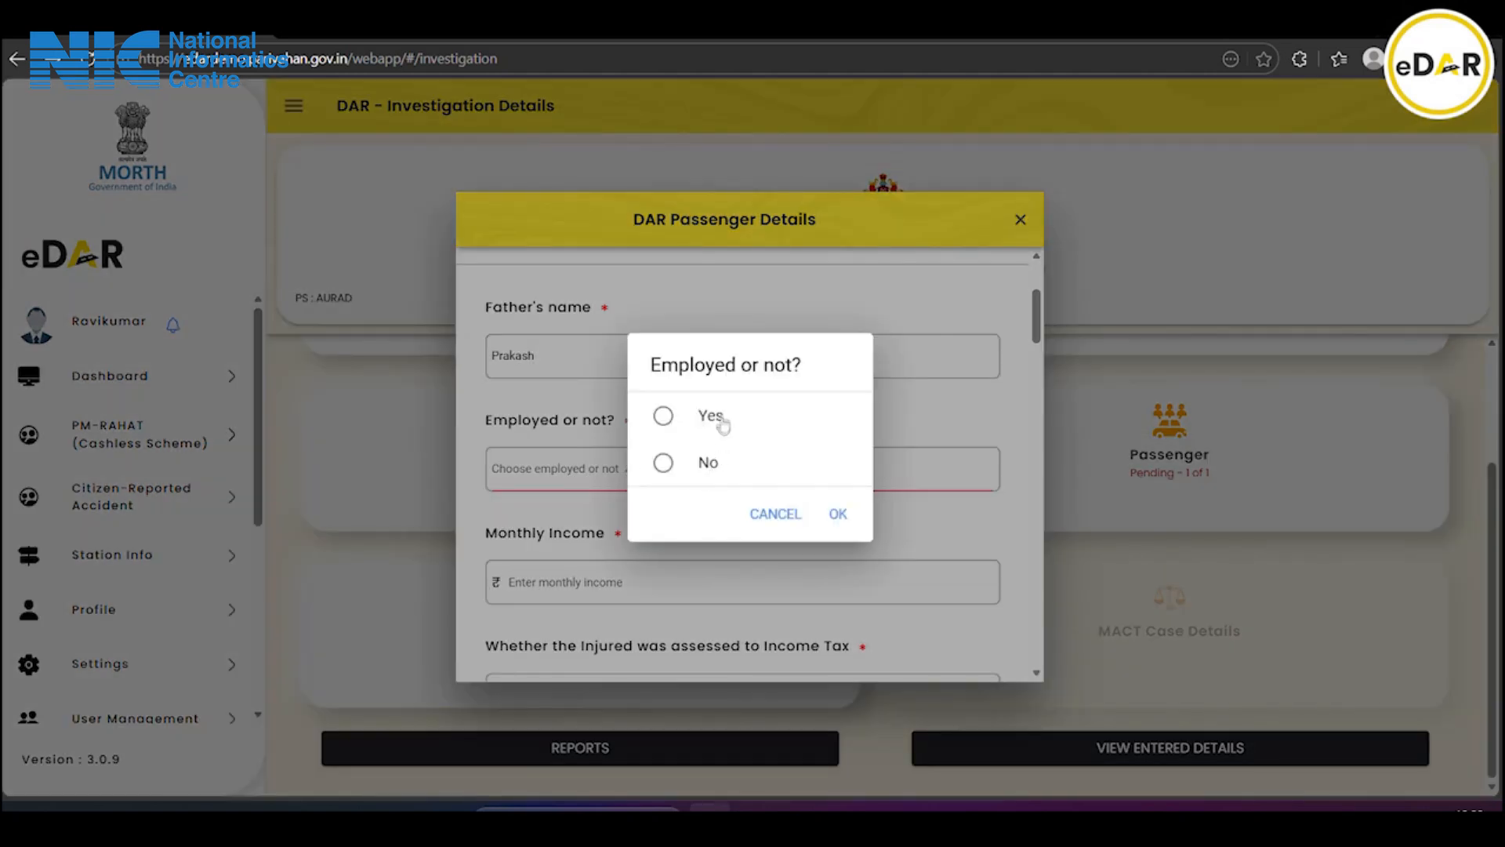
left_click(718, 467)
left_click(837, 513)
scroll(692, 492, "down", 3)
left_click(550, 394)
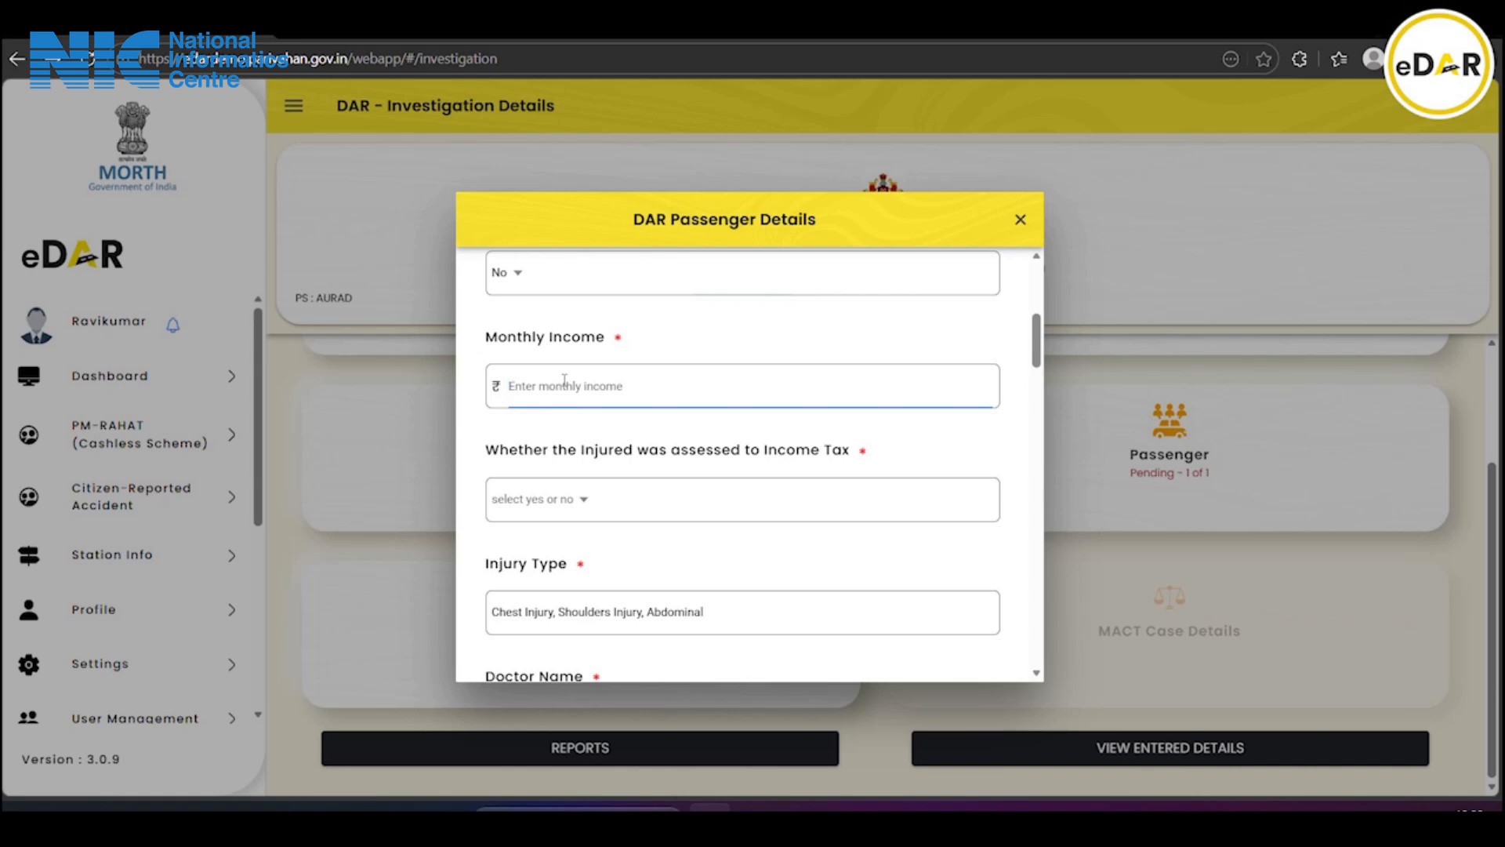
type("10000")
left_click(588, 505)
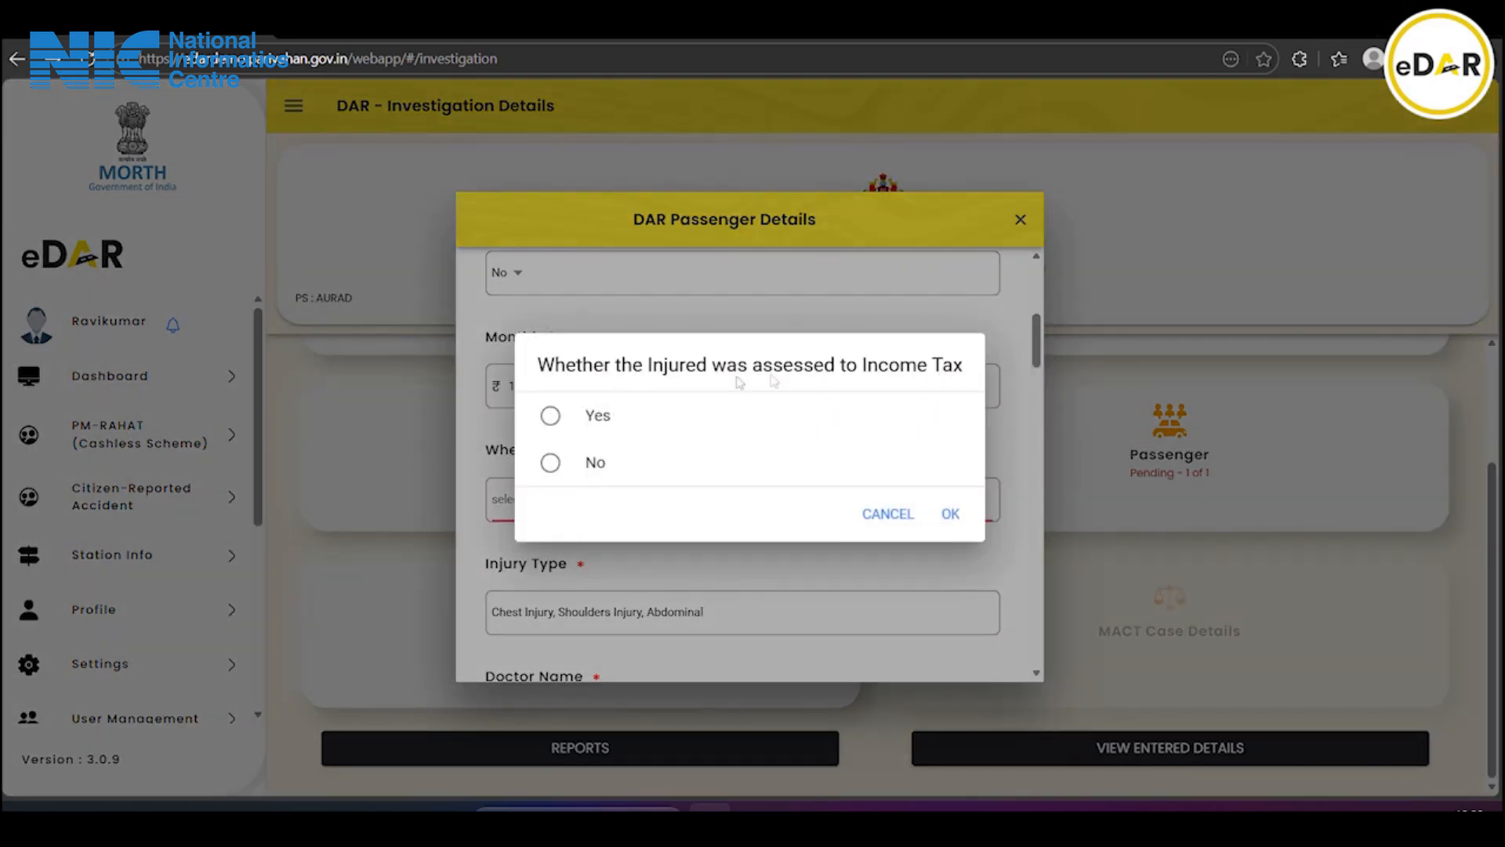
left_click(551, 462)
left_click(950, 512)
Enter doctor name 'D', register number 2 and hospital name 'Geetha Hospital'
scroll(706, 470, "down", 2)
left_click(541, 535)
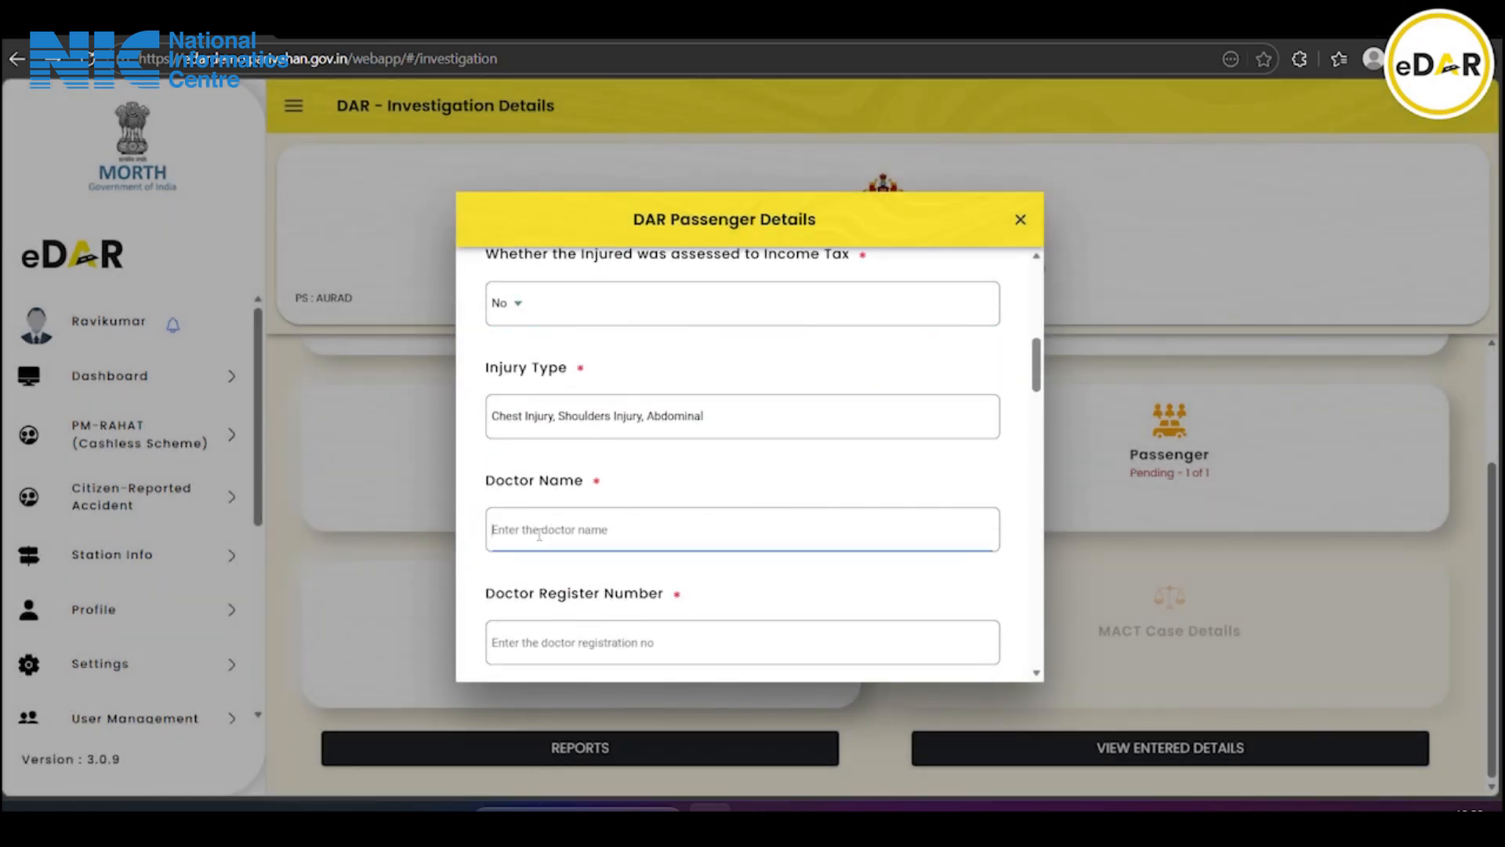
type("Dr geetha")
scroll(521, 584, "down", 2)
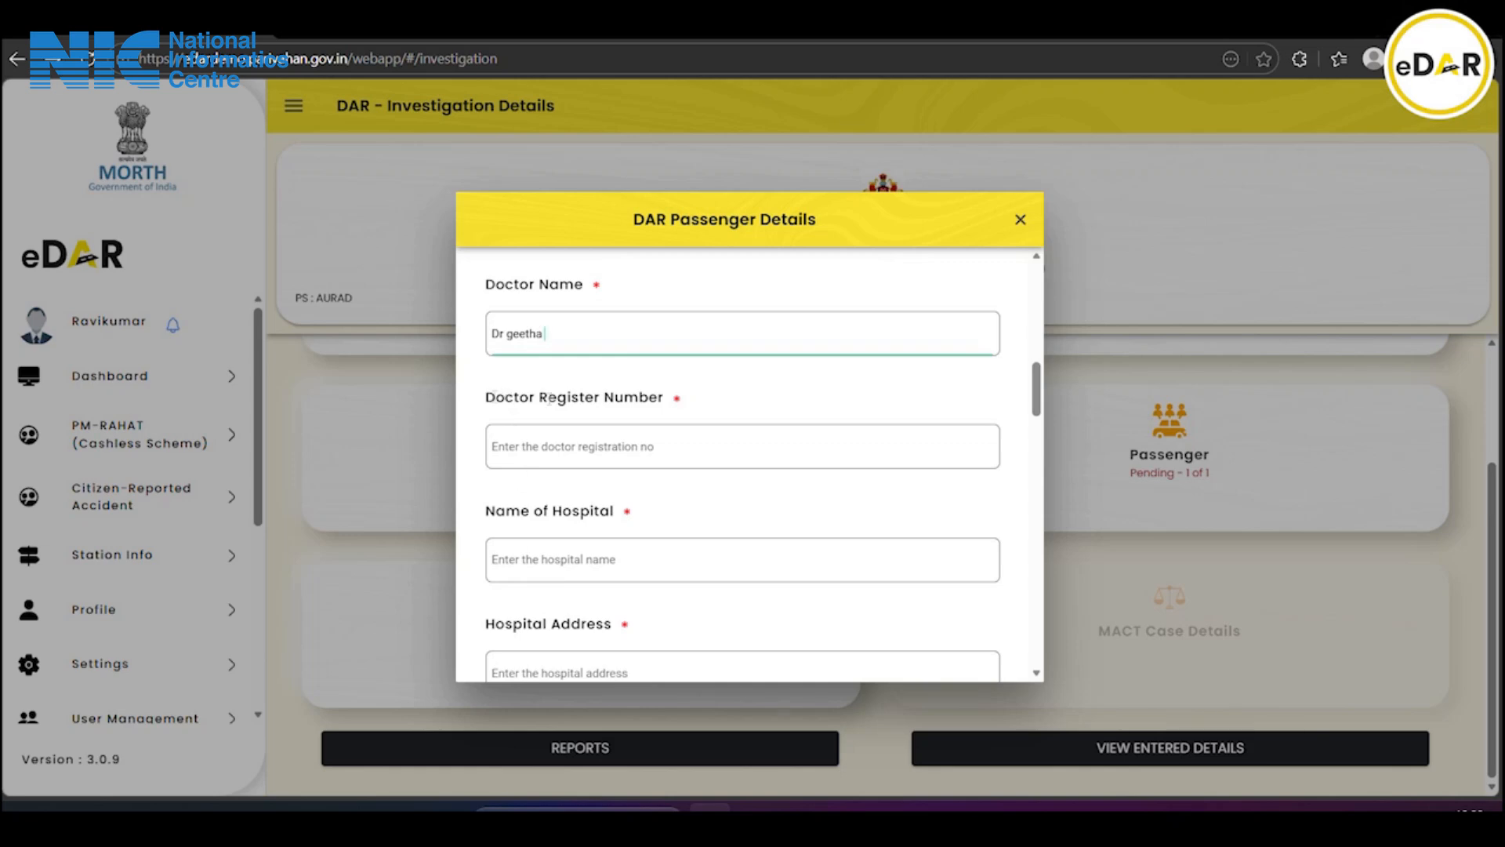
left_click(598, 448)
type("2067")
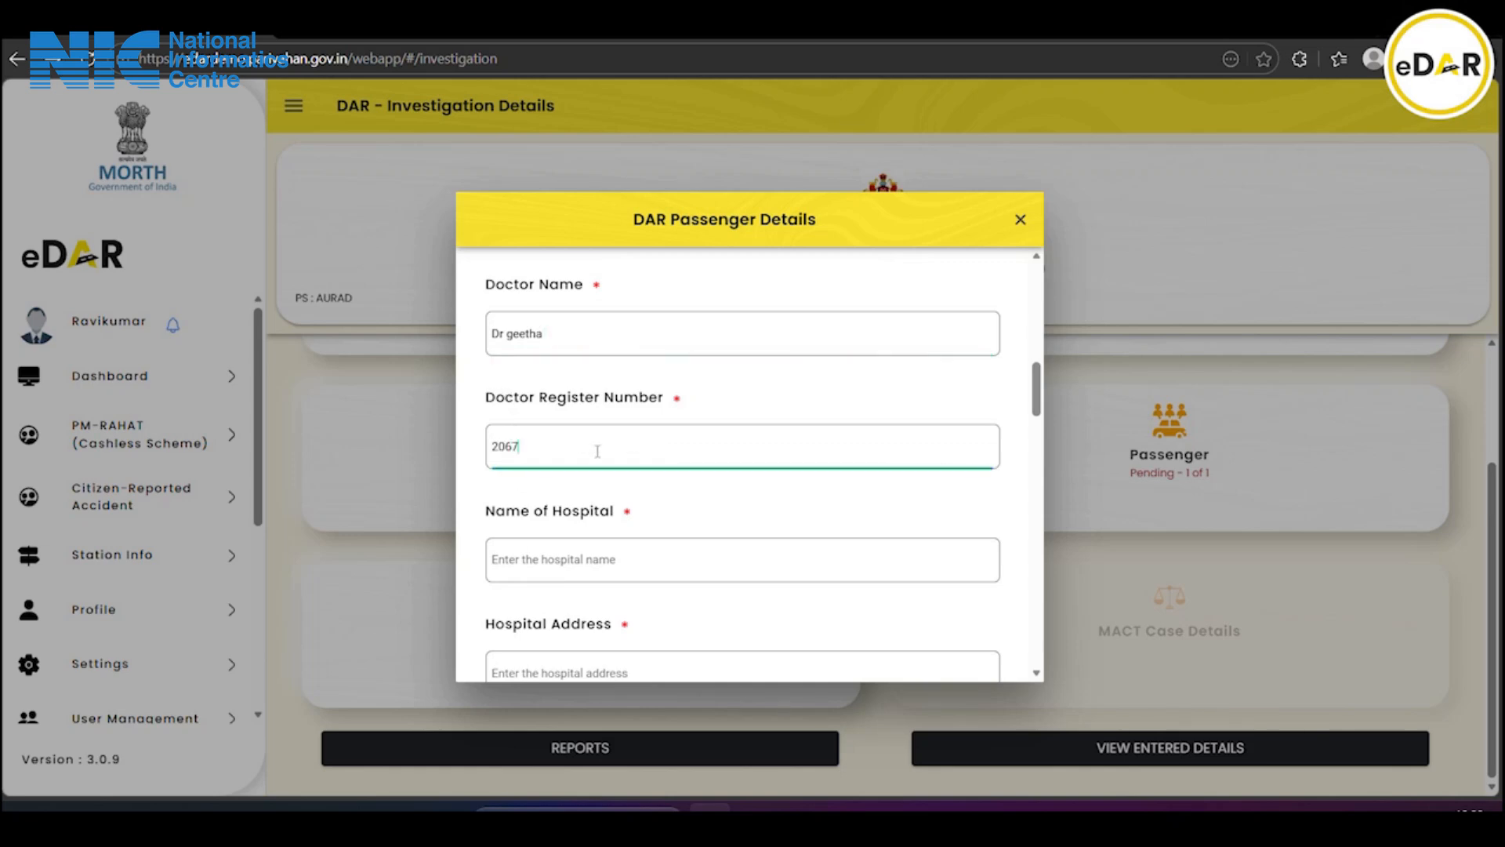
scroll(592, 456, "down", 1)
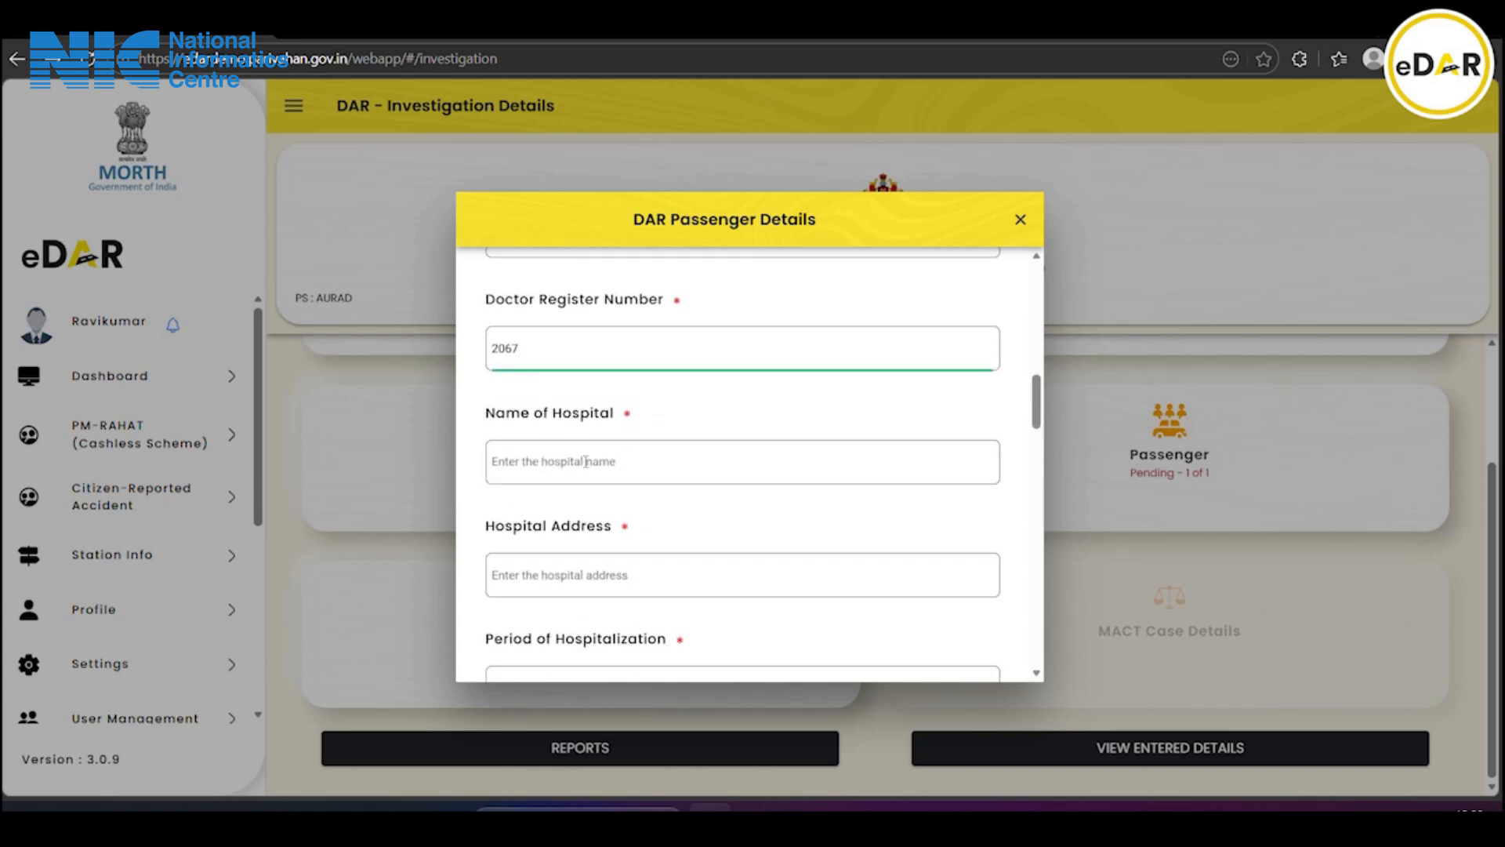
left_click(584, 465)
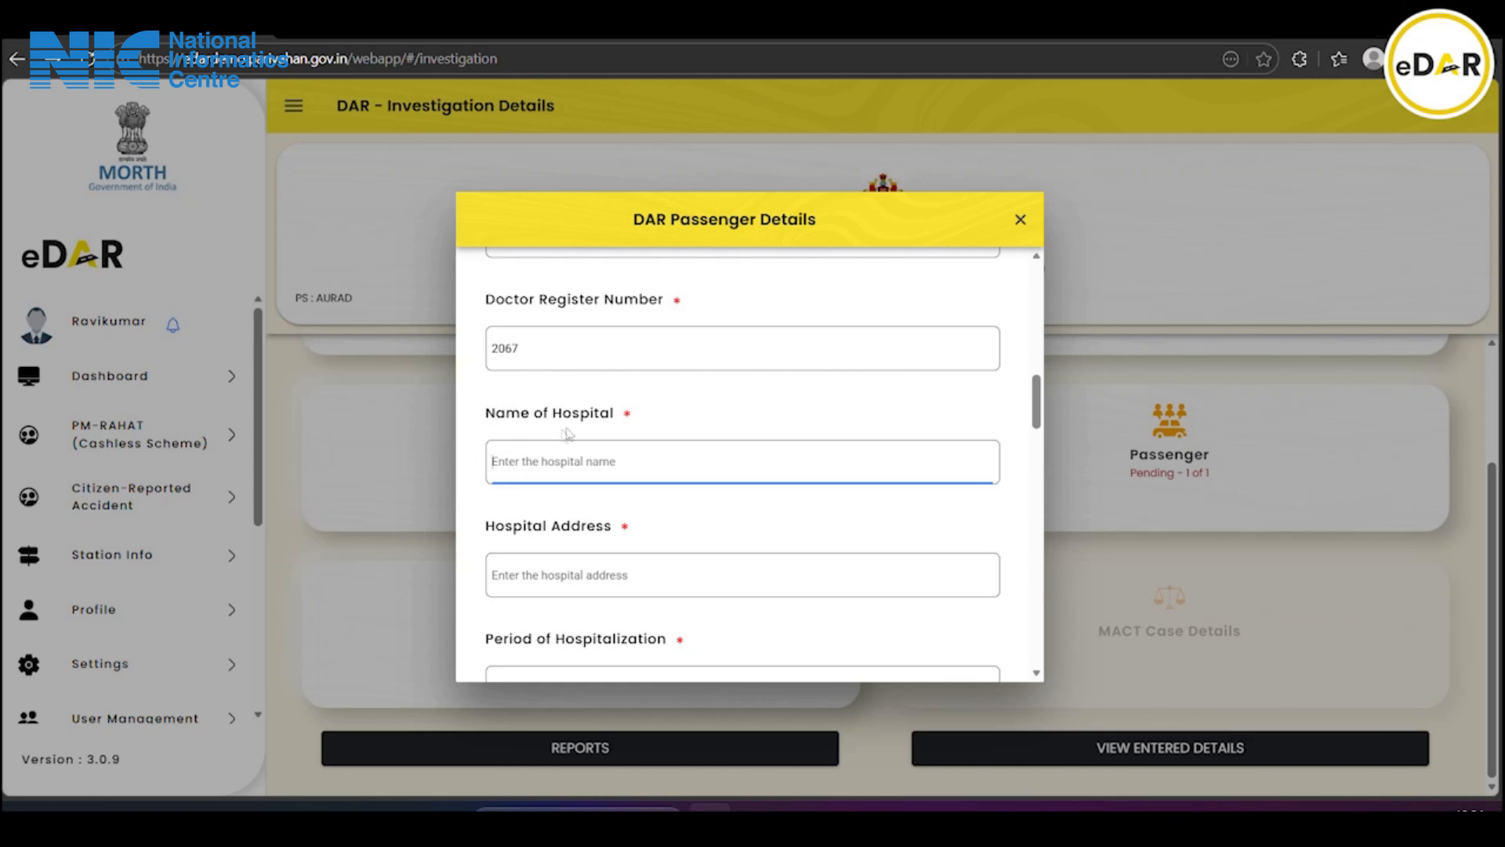
type("Geetha Hospital")
Enter hospital address 'Near old Buststand' and a 15 Days hospitalization period
scroll(595, 464, "down", 1)
left_click(590, 471)
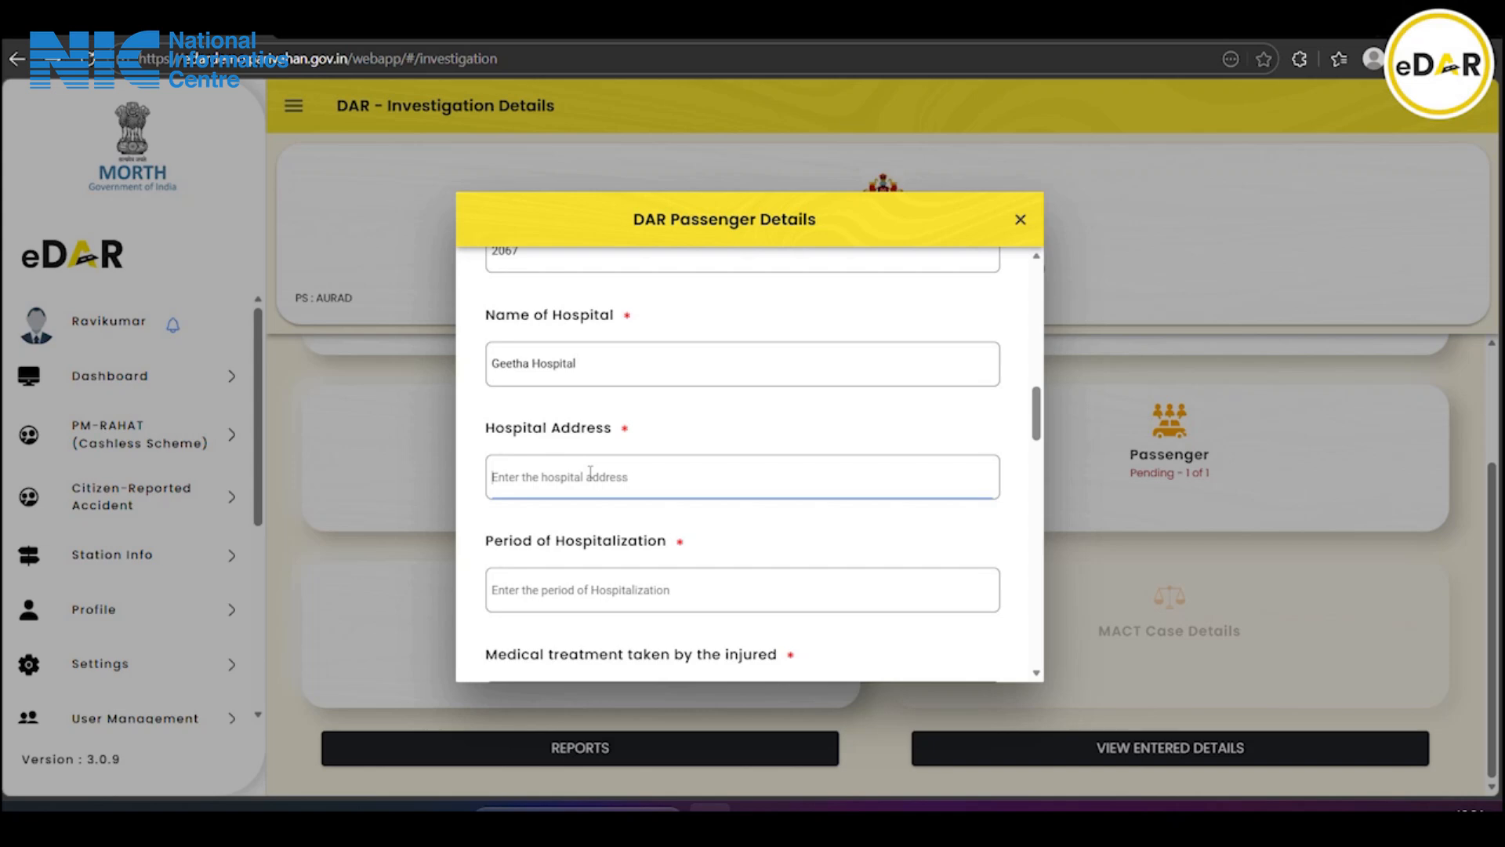
type("Near old Buststand")
scroll(592, 480, "down", 1)
left_click(593, 491)
type("1")
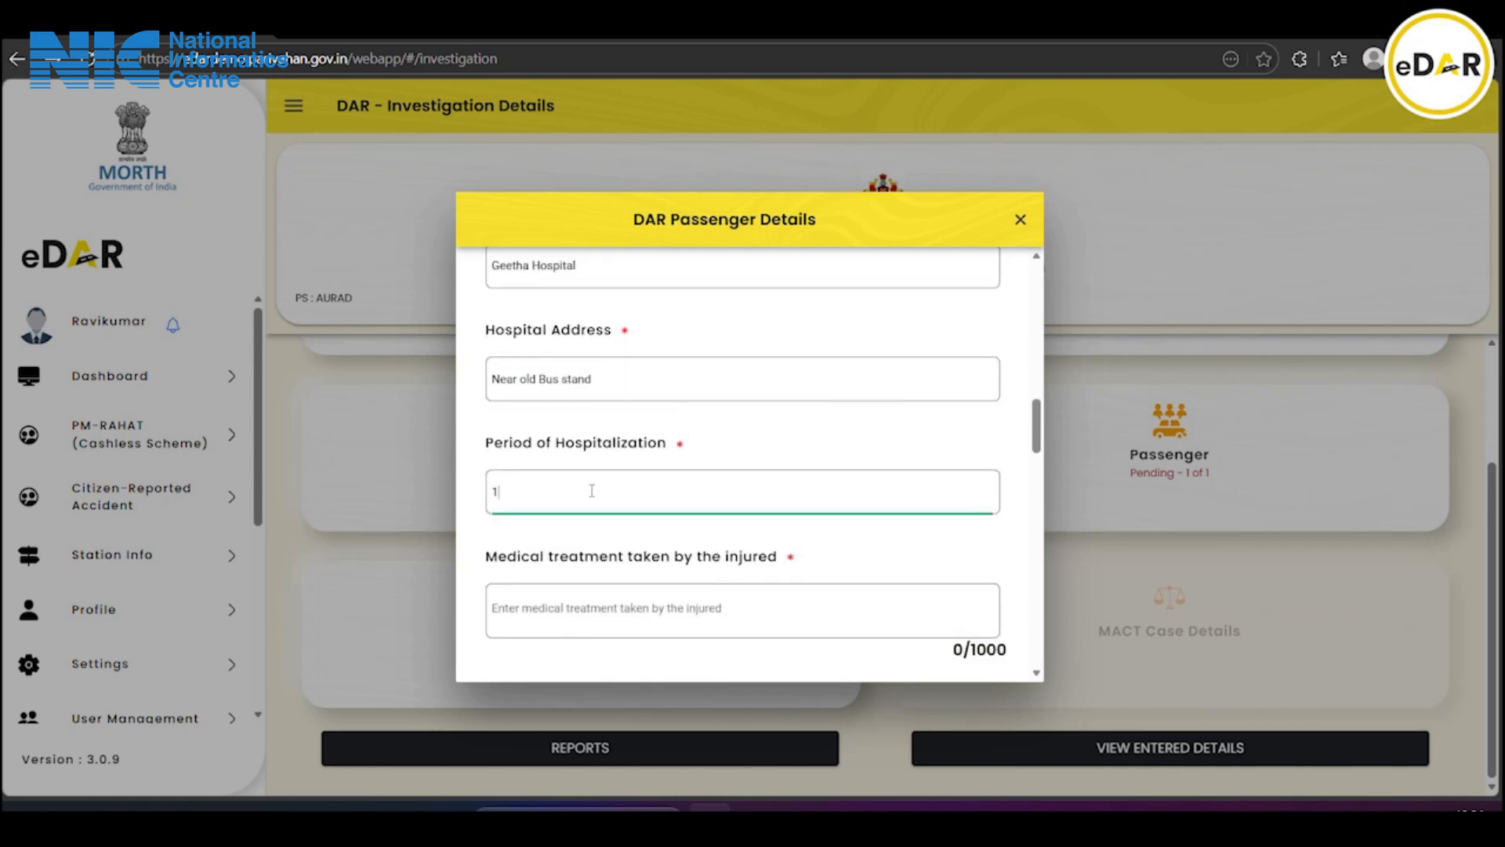
type("5 Dy")
type("ay")
type("ys")
Paste paragraphs into the Medical treatment and Nature and description of Injury fields
scroll(592, 491, "down", 1)
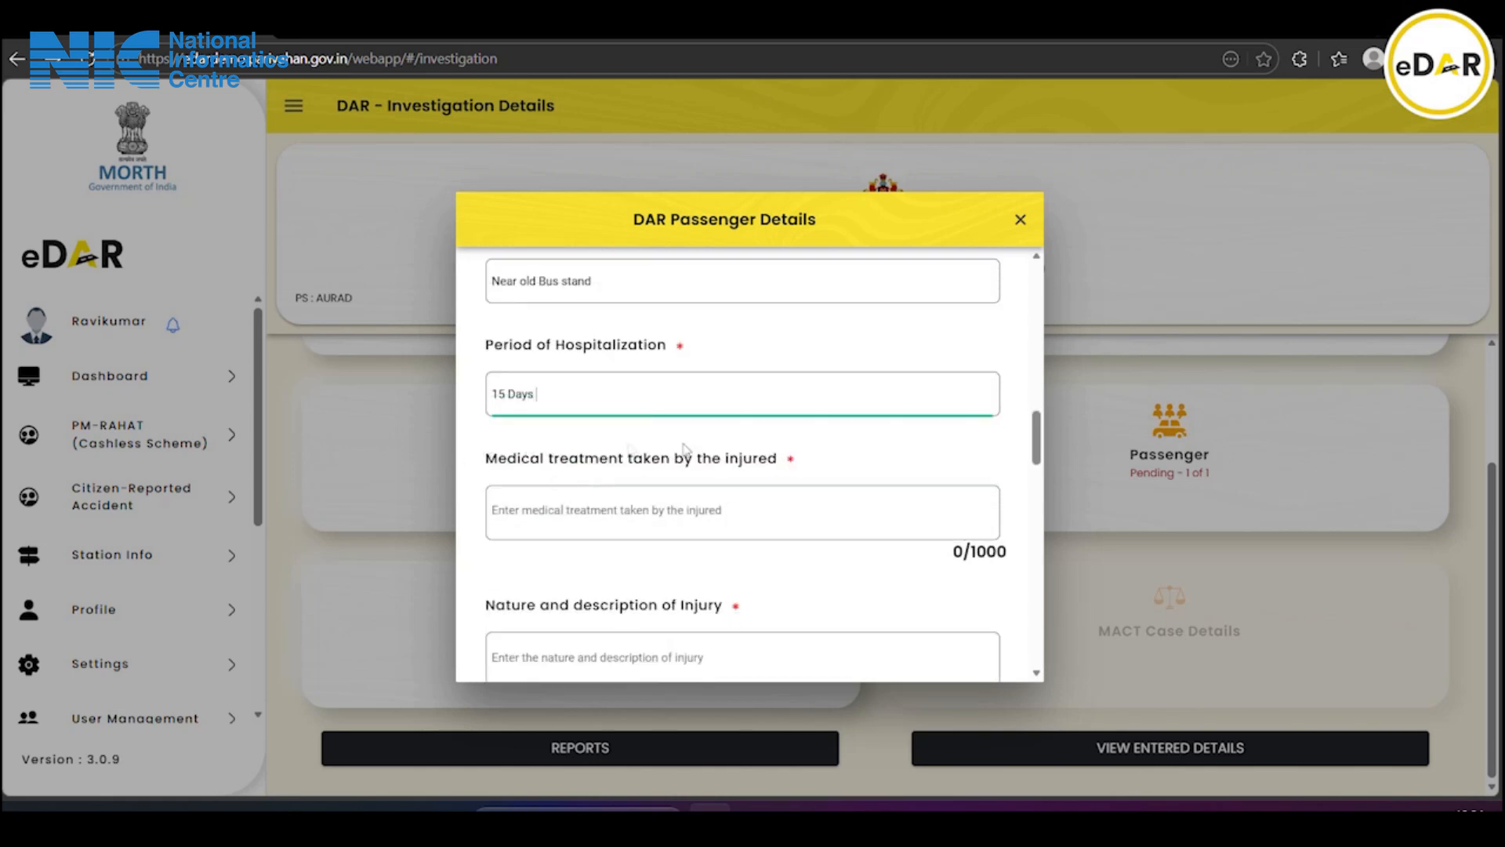
left_click(660, 502)
scroll(661, 501, "down", 1)
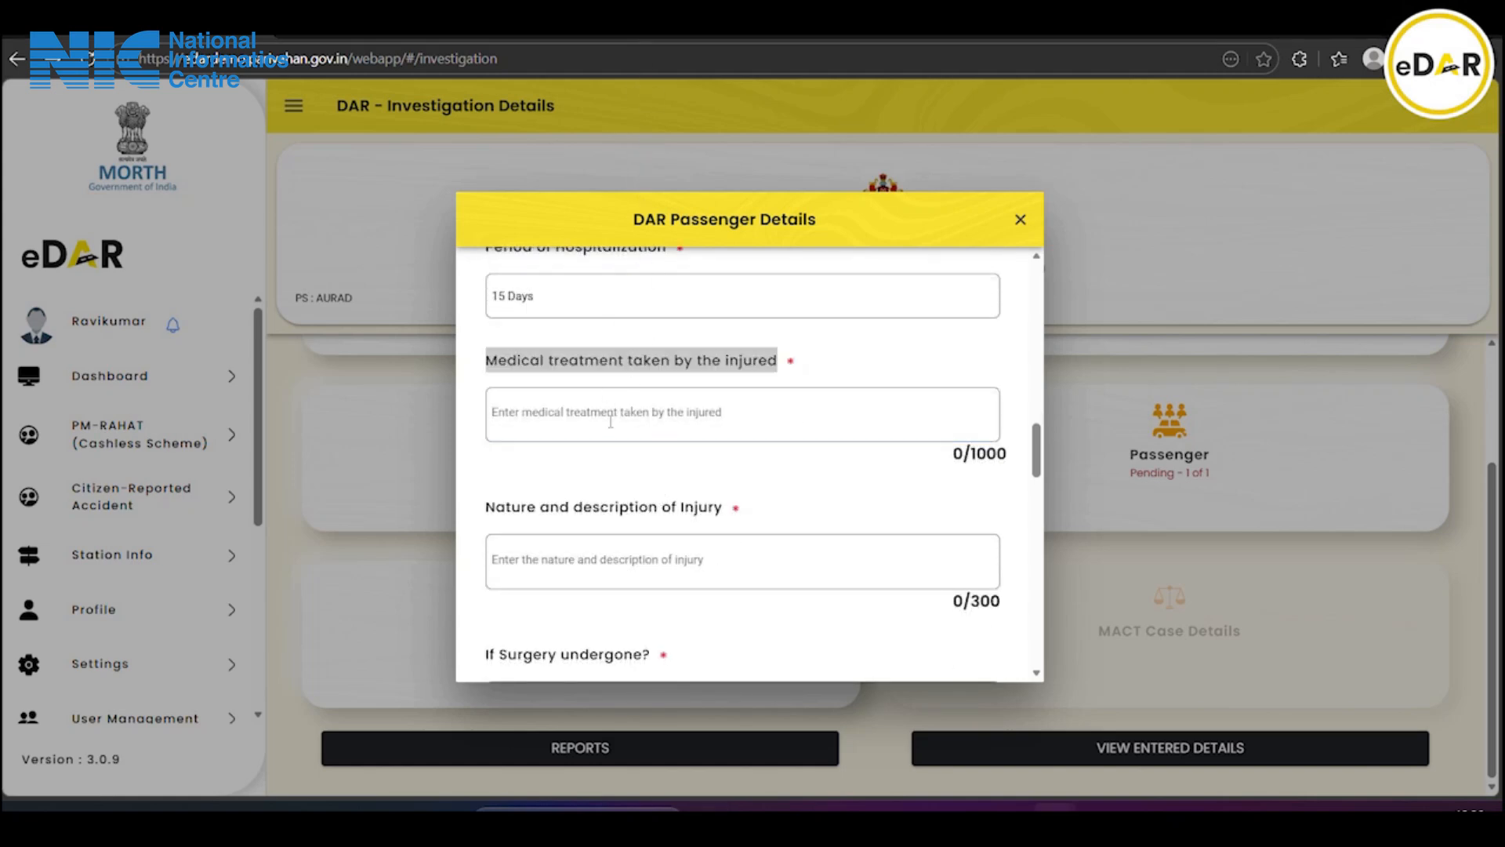
left_click(608, 410)
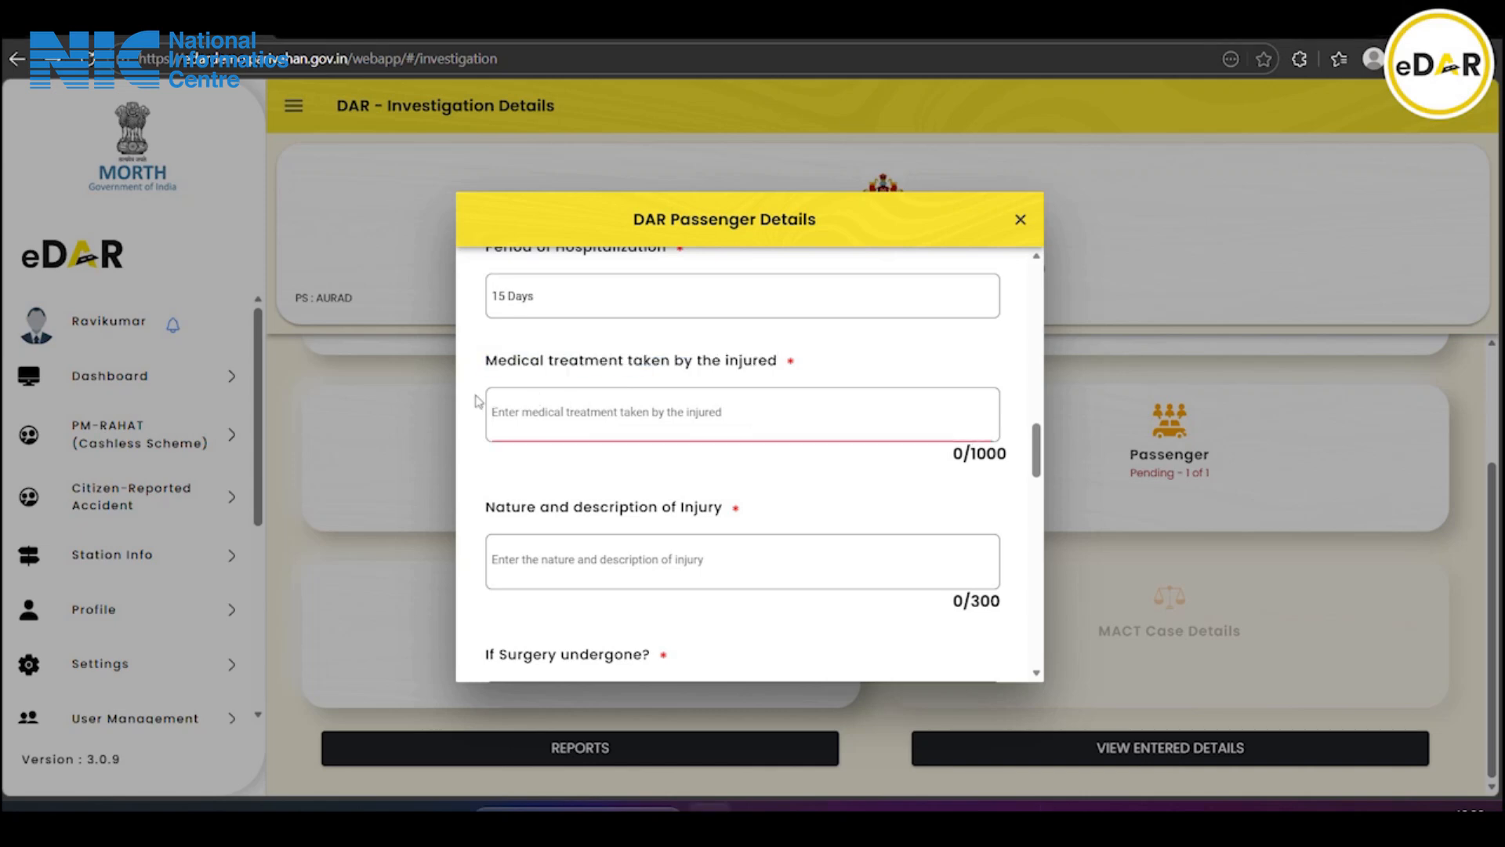
key("ctrl+v")
scroll(612, 423, "up", 2)
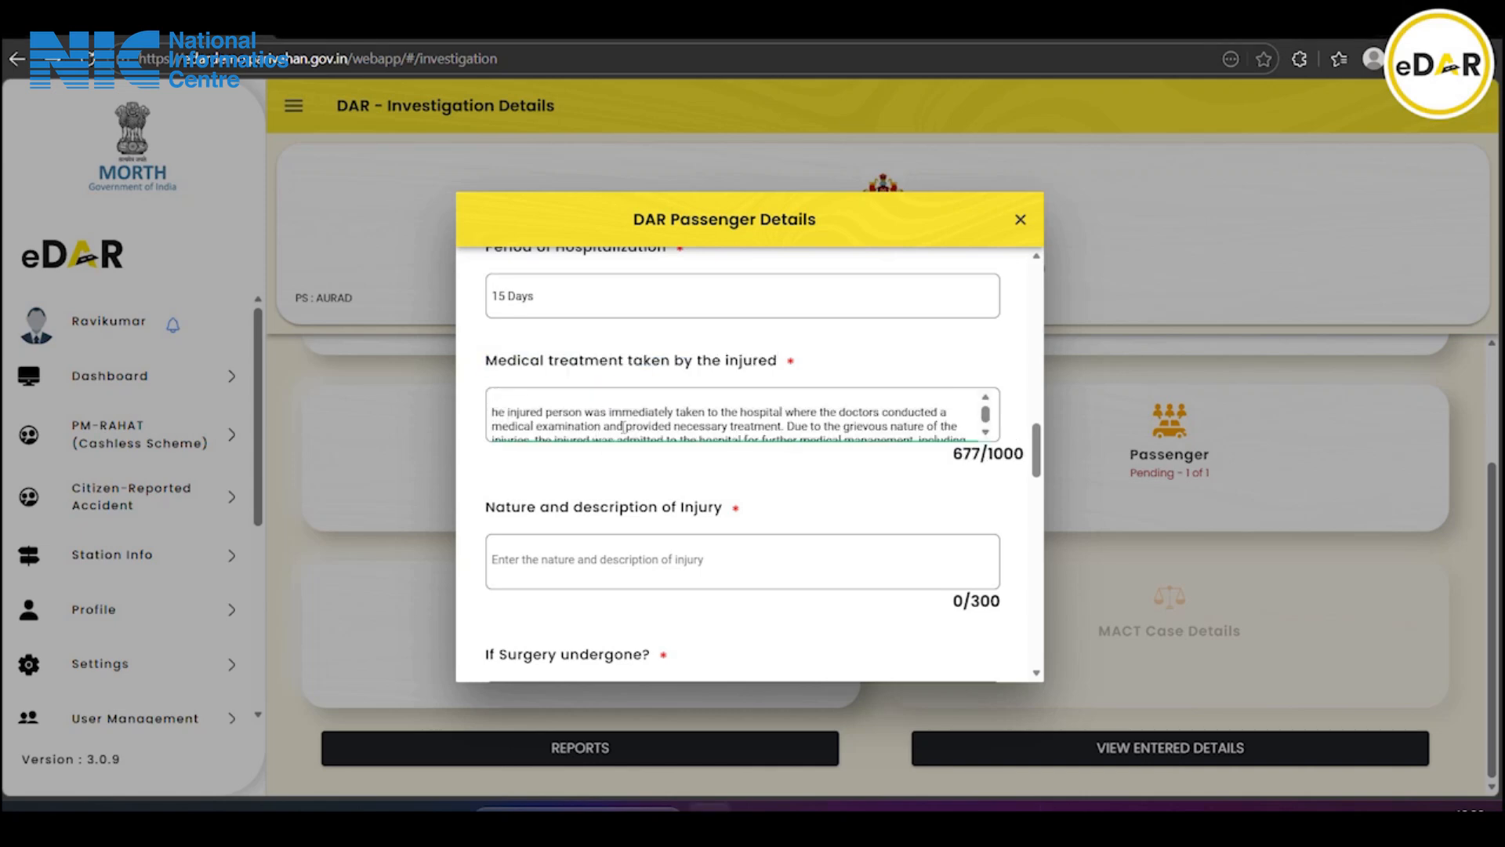
scroll(624, 427, "down", 2)
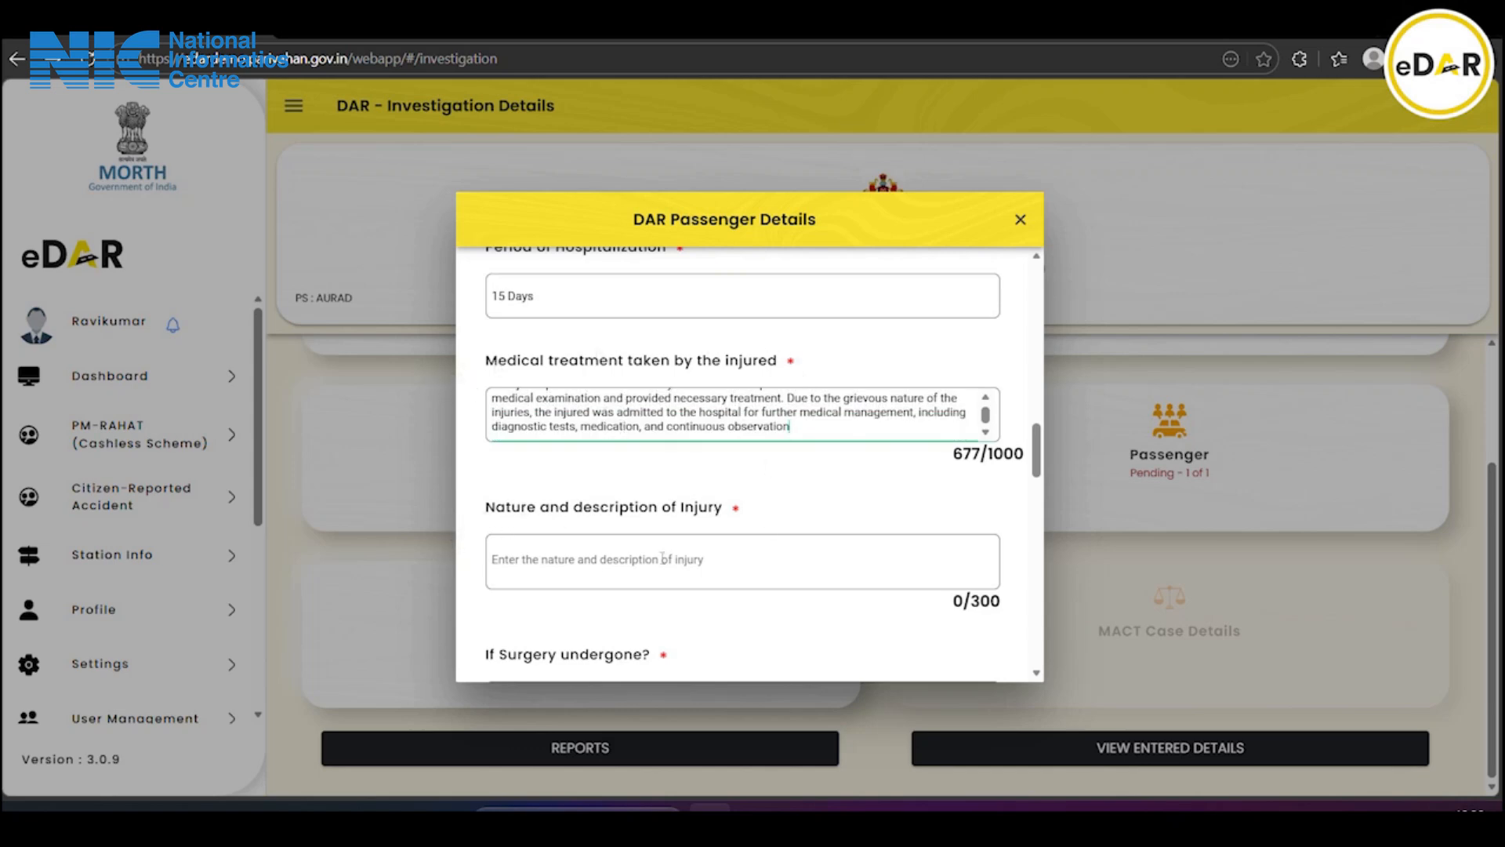
left_click(529, 551)
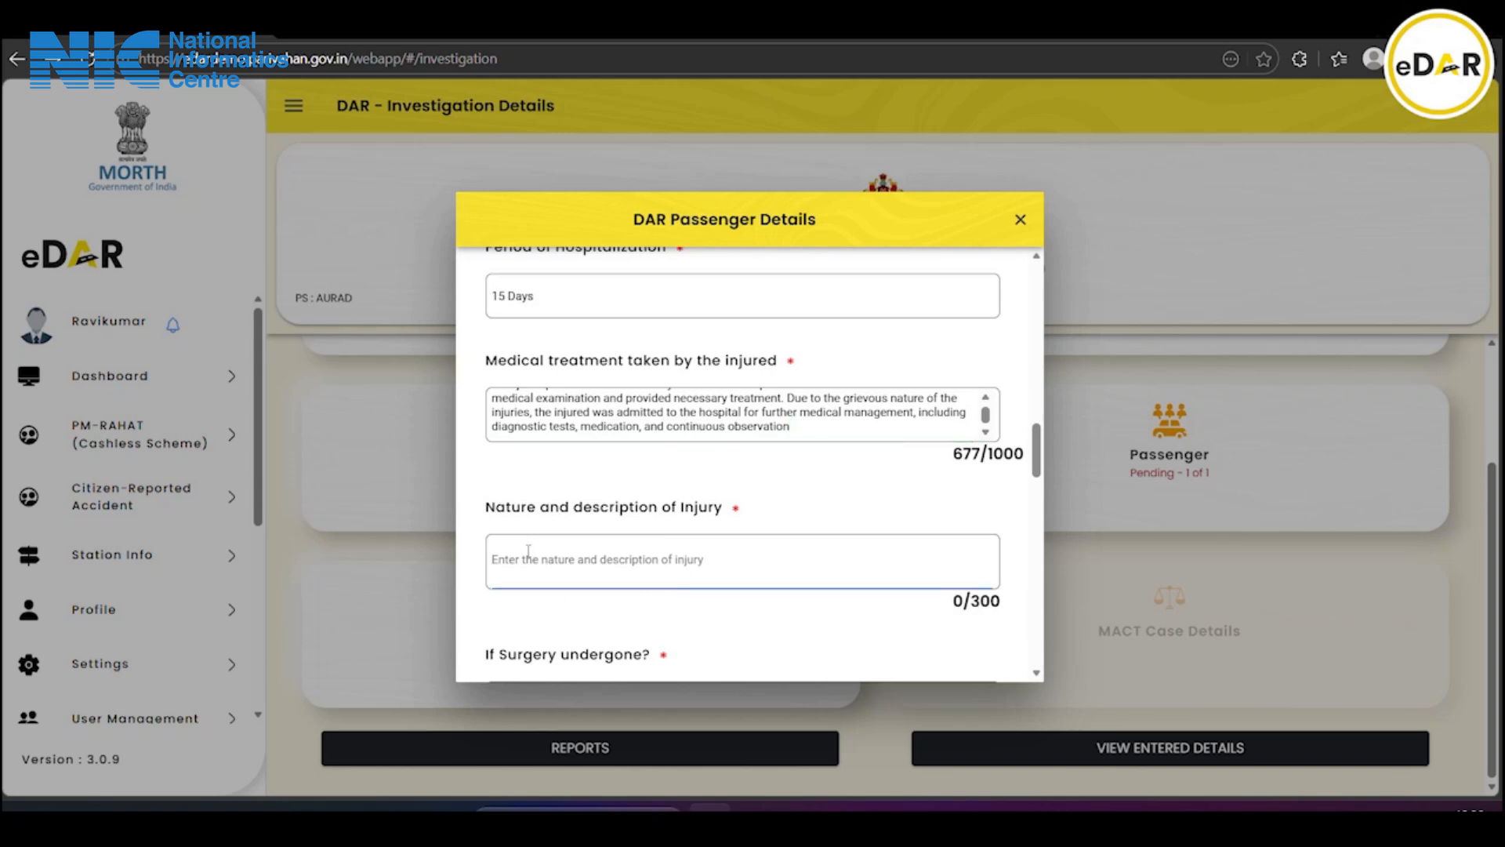
key("ctrl+v")
scroll(670, 541, "down", 4)
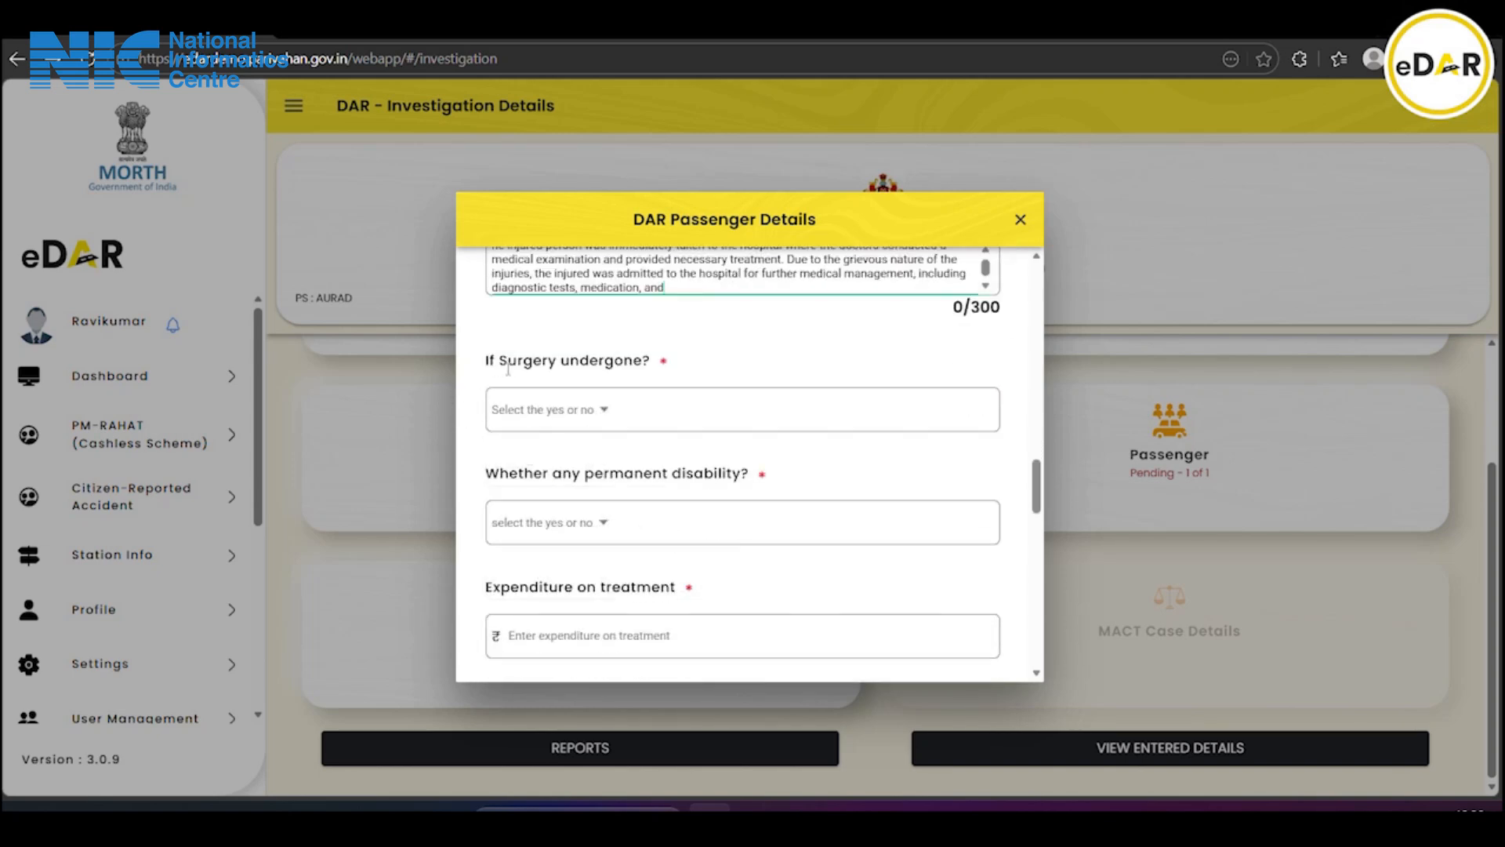
Answer No for surgery undergone and for permanent disability
left_click(540, 421)
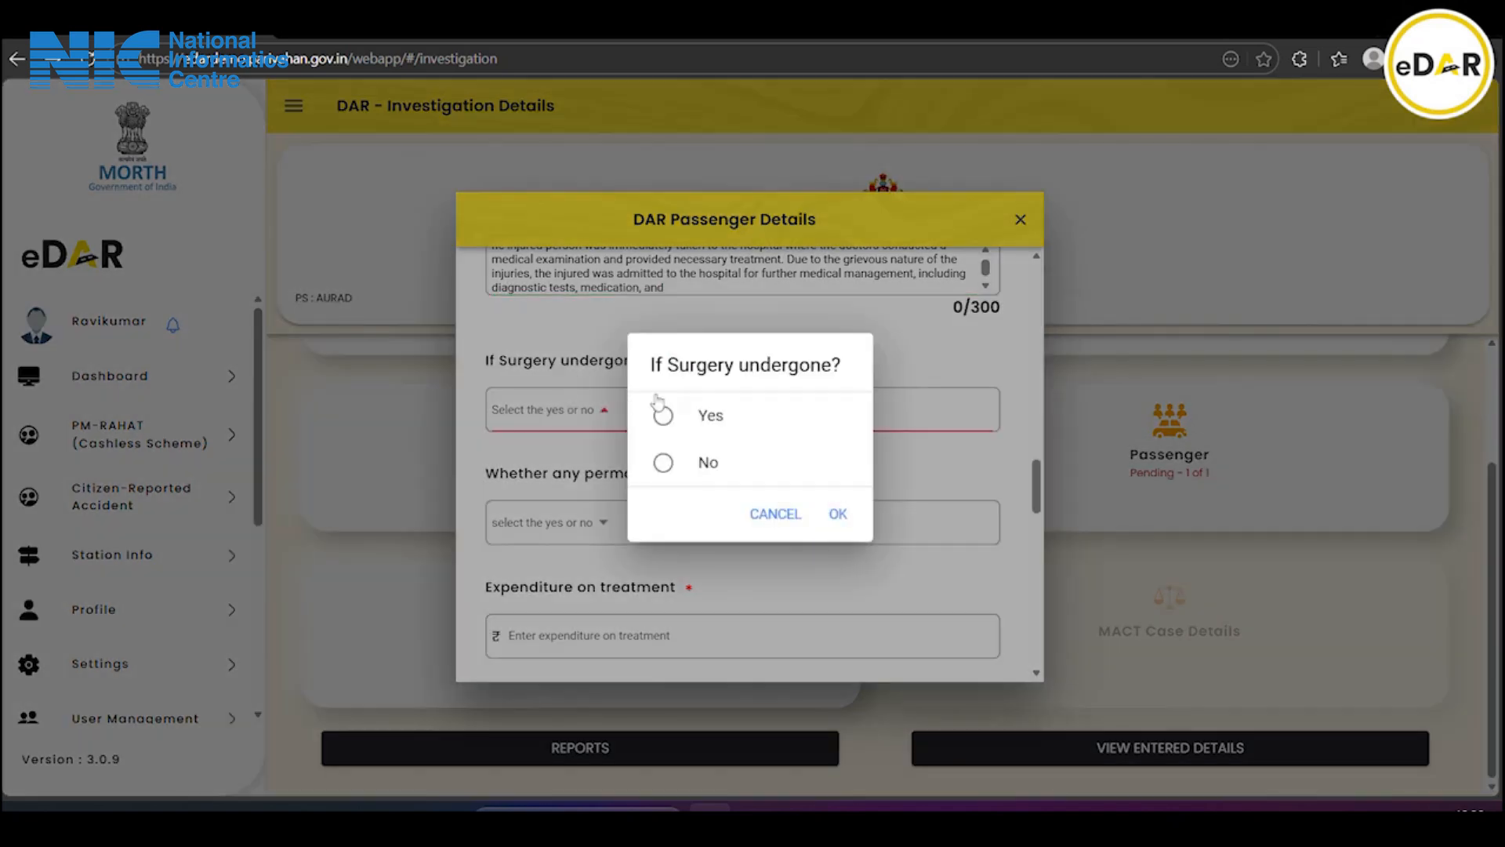
left_click(700, 462)
left_click(836, 514)
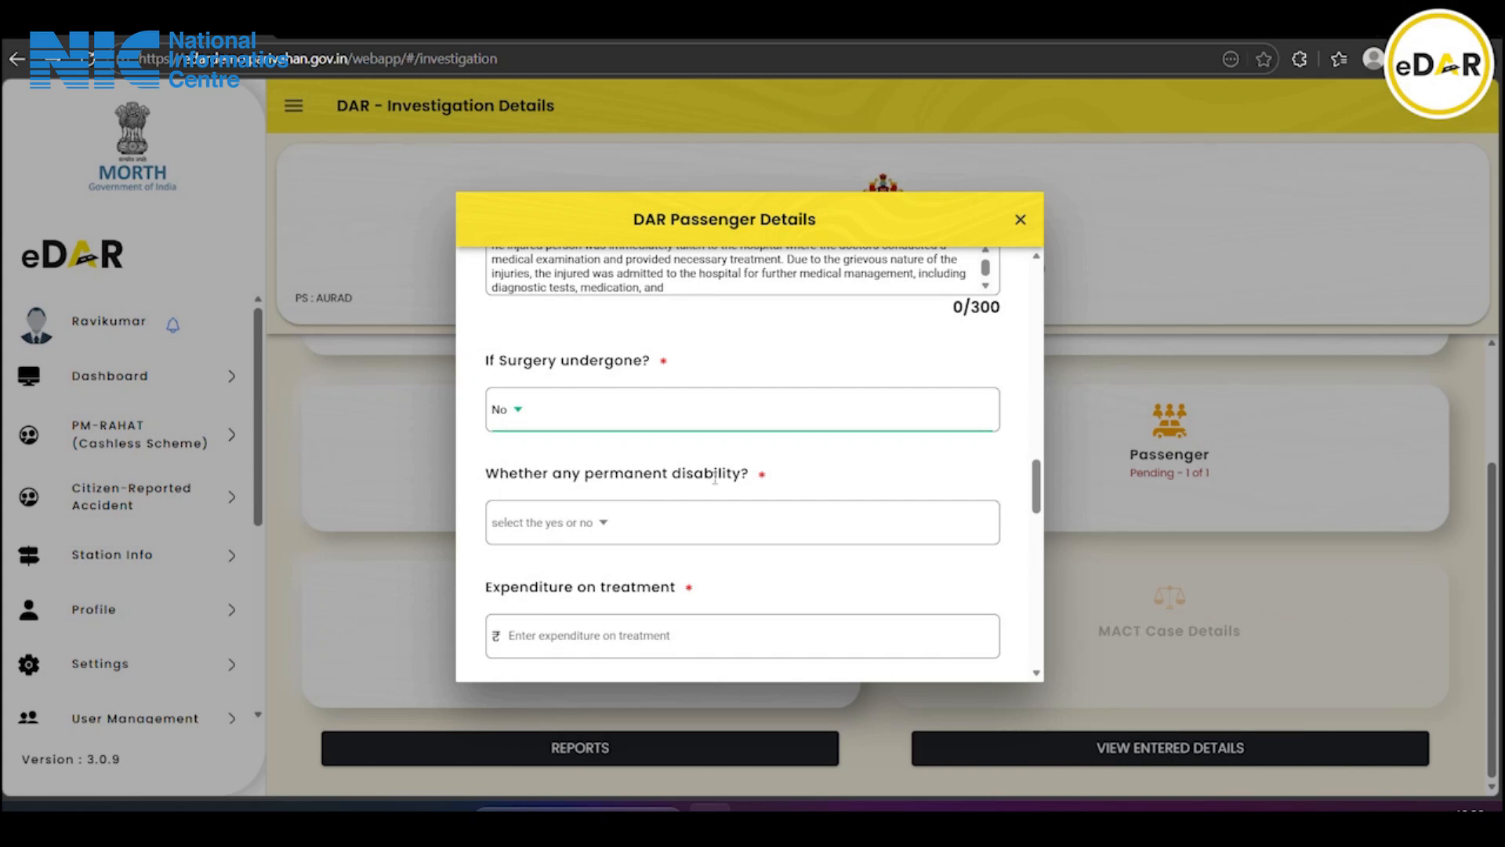
left_click(498, 539)
left_click(697, 470)
left_click(837, 514)
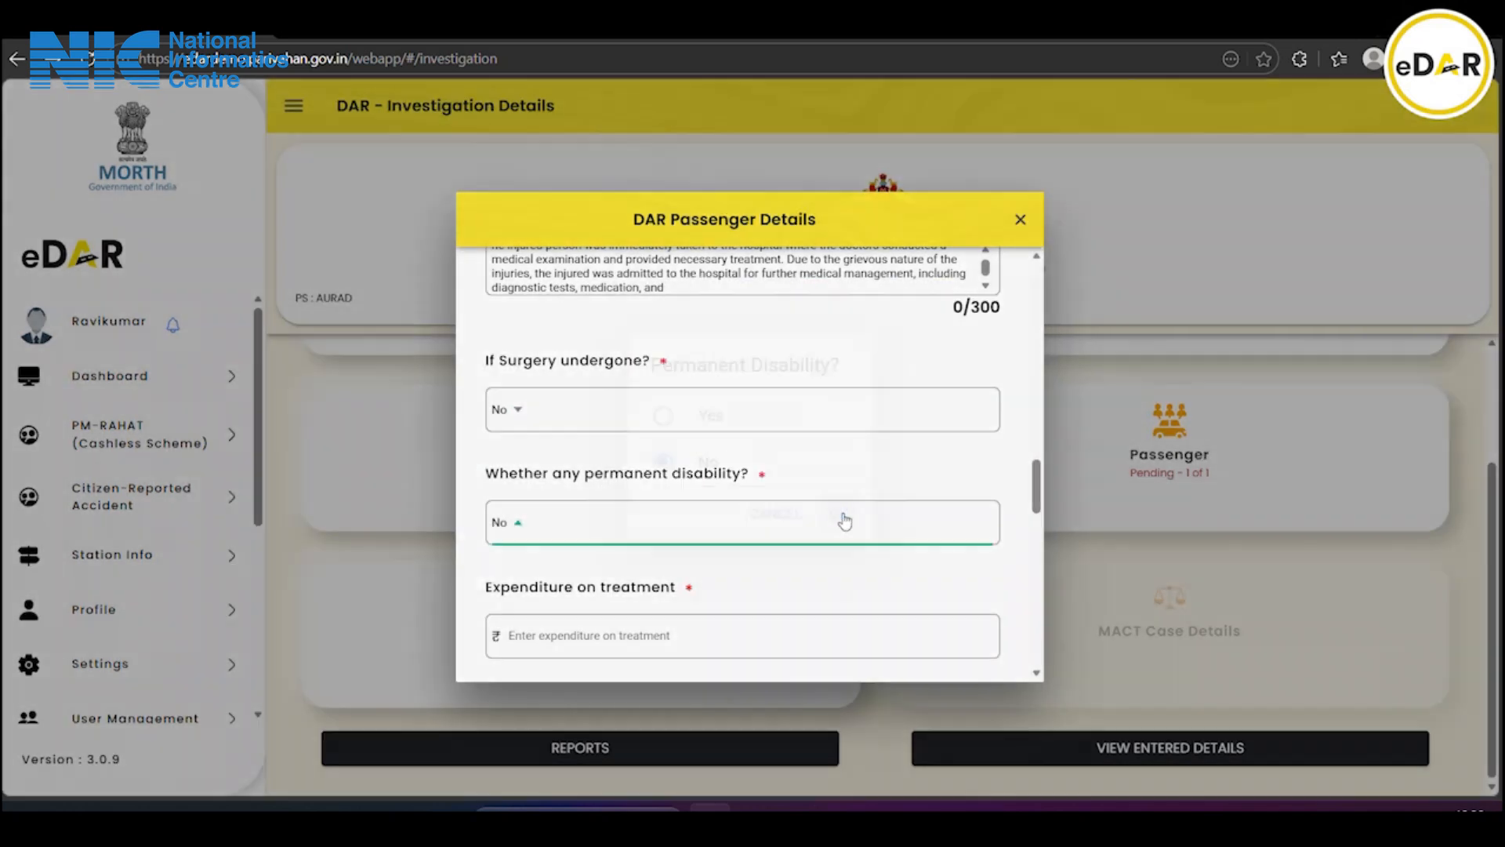
Enter treatment expenditure 50000, further expenditure 50000 and conveyance/diet/attendant expenses 15000
scroll(705, 471, "down", 3)
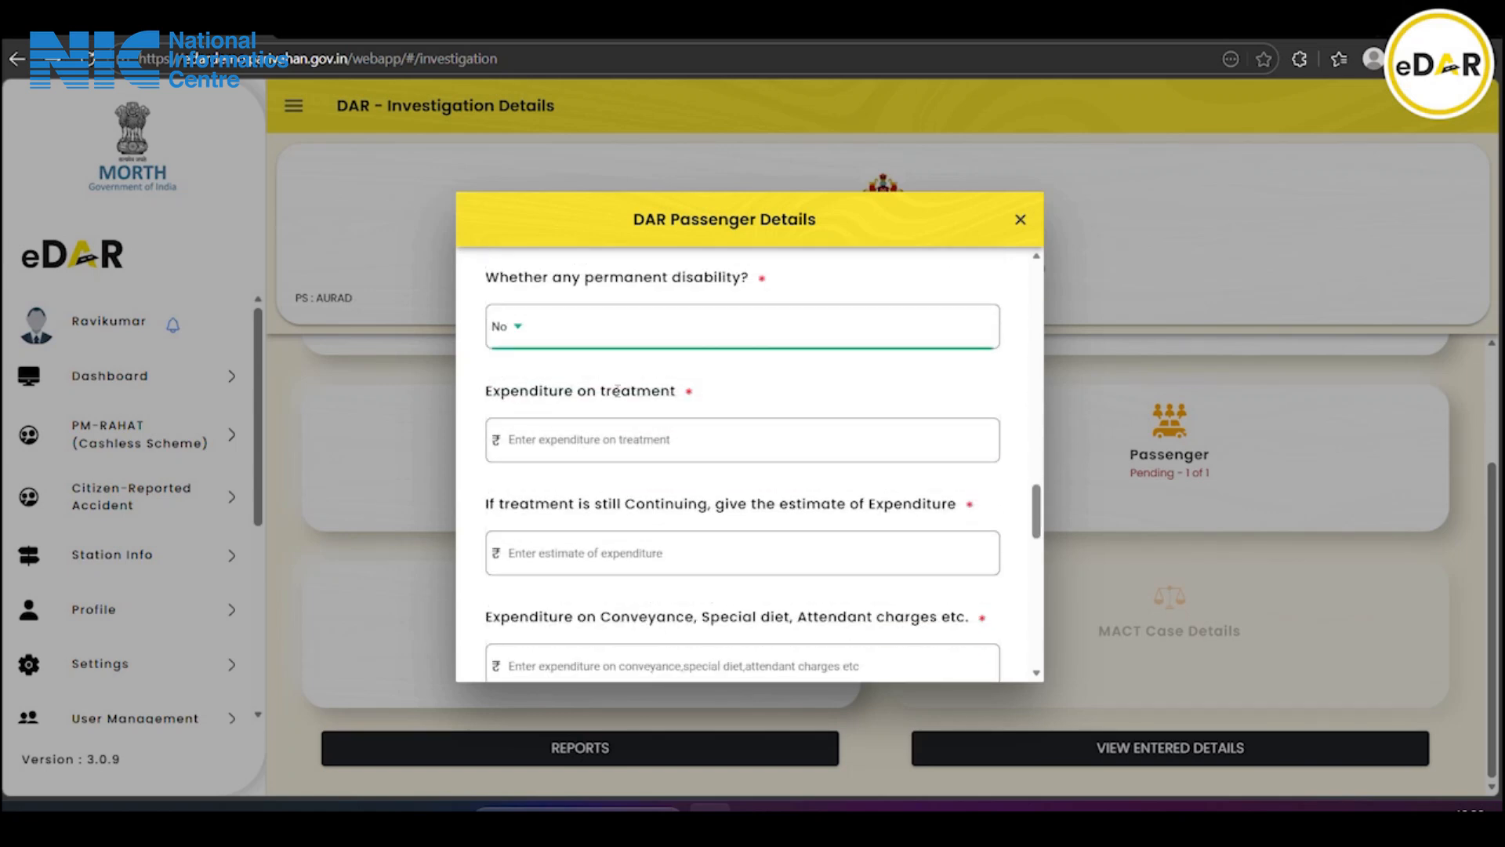
left_click(611, 439)
type("50000")
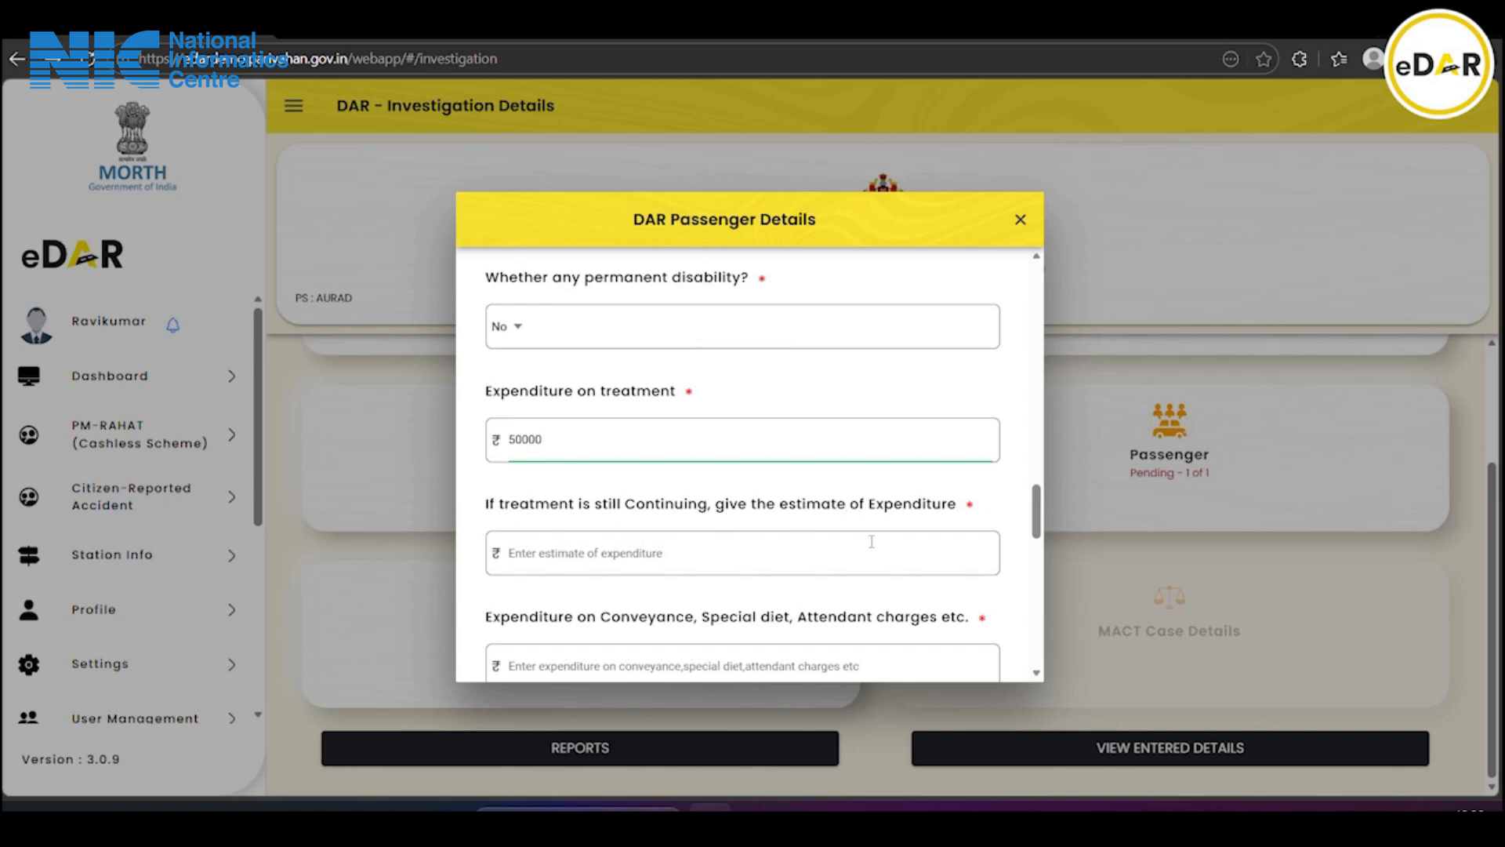
left_click(722, 551)
type("50000")
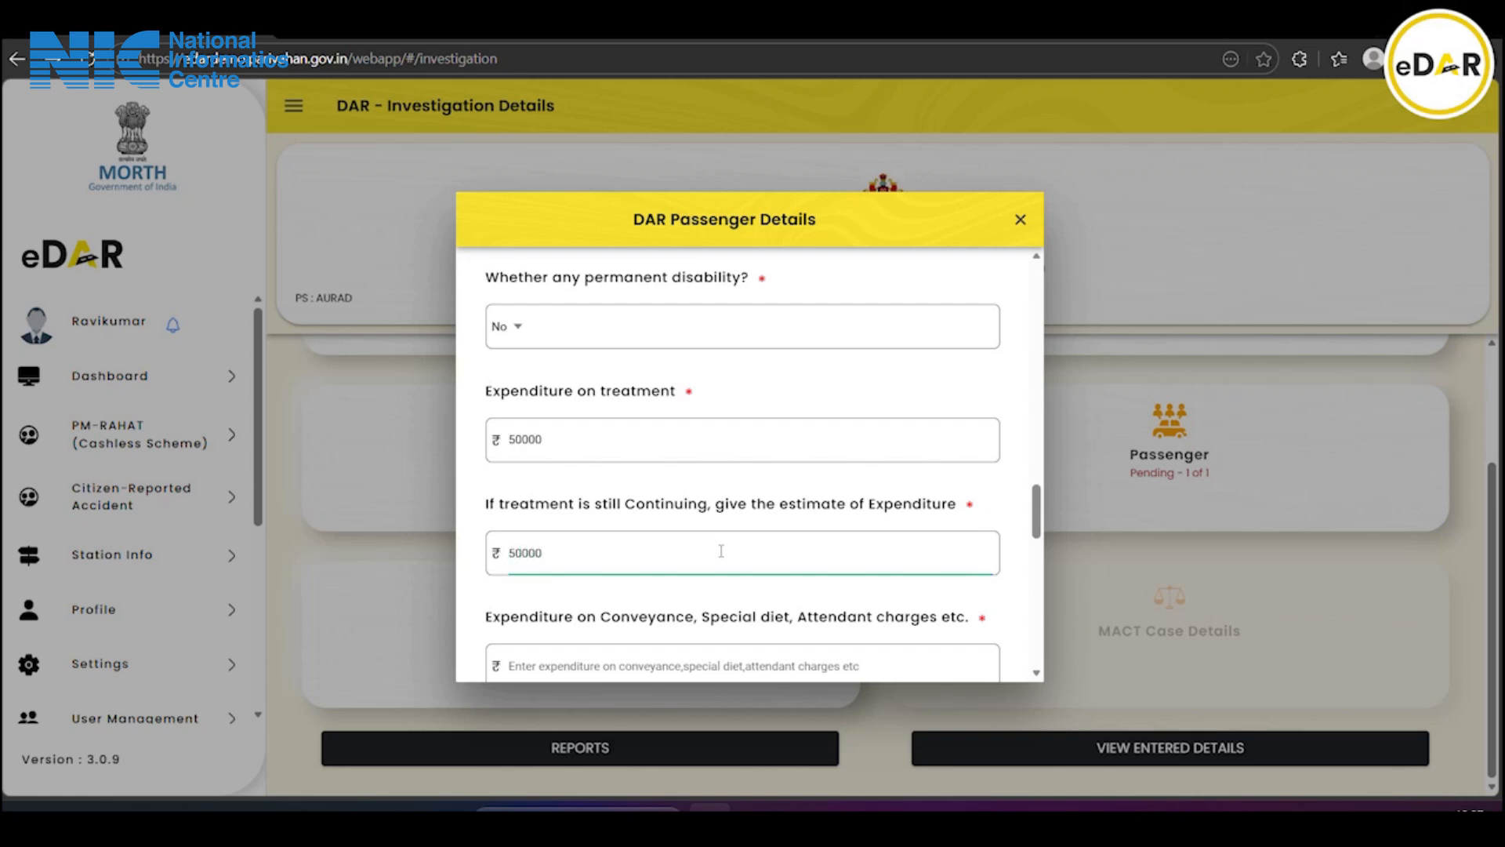
scroll(603, 446, "down", 2)
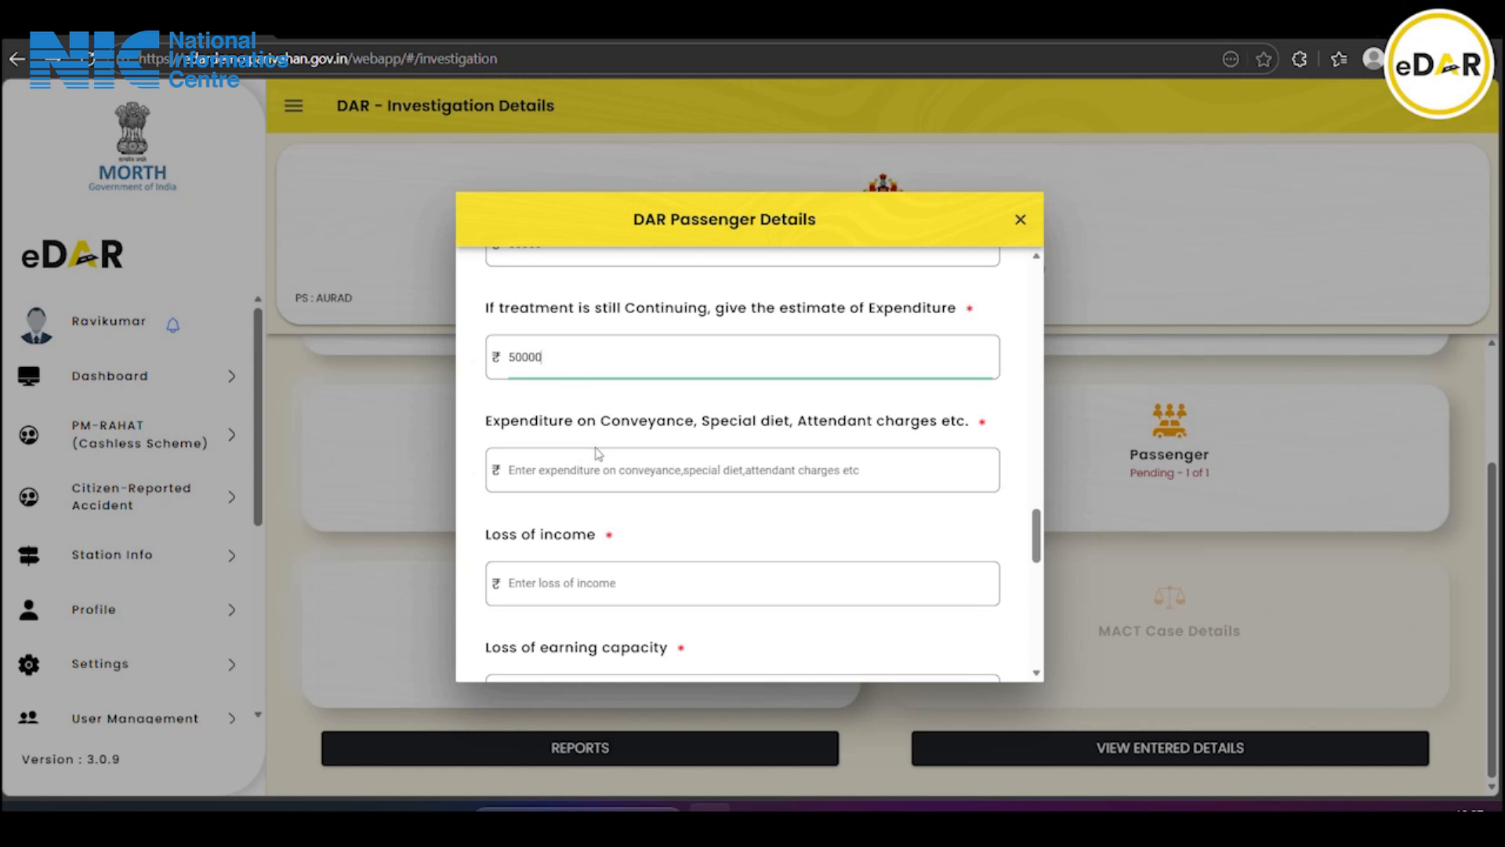
left_click(693, 473)
type("15000")
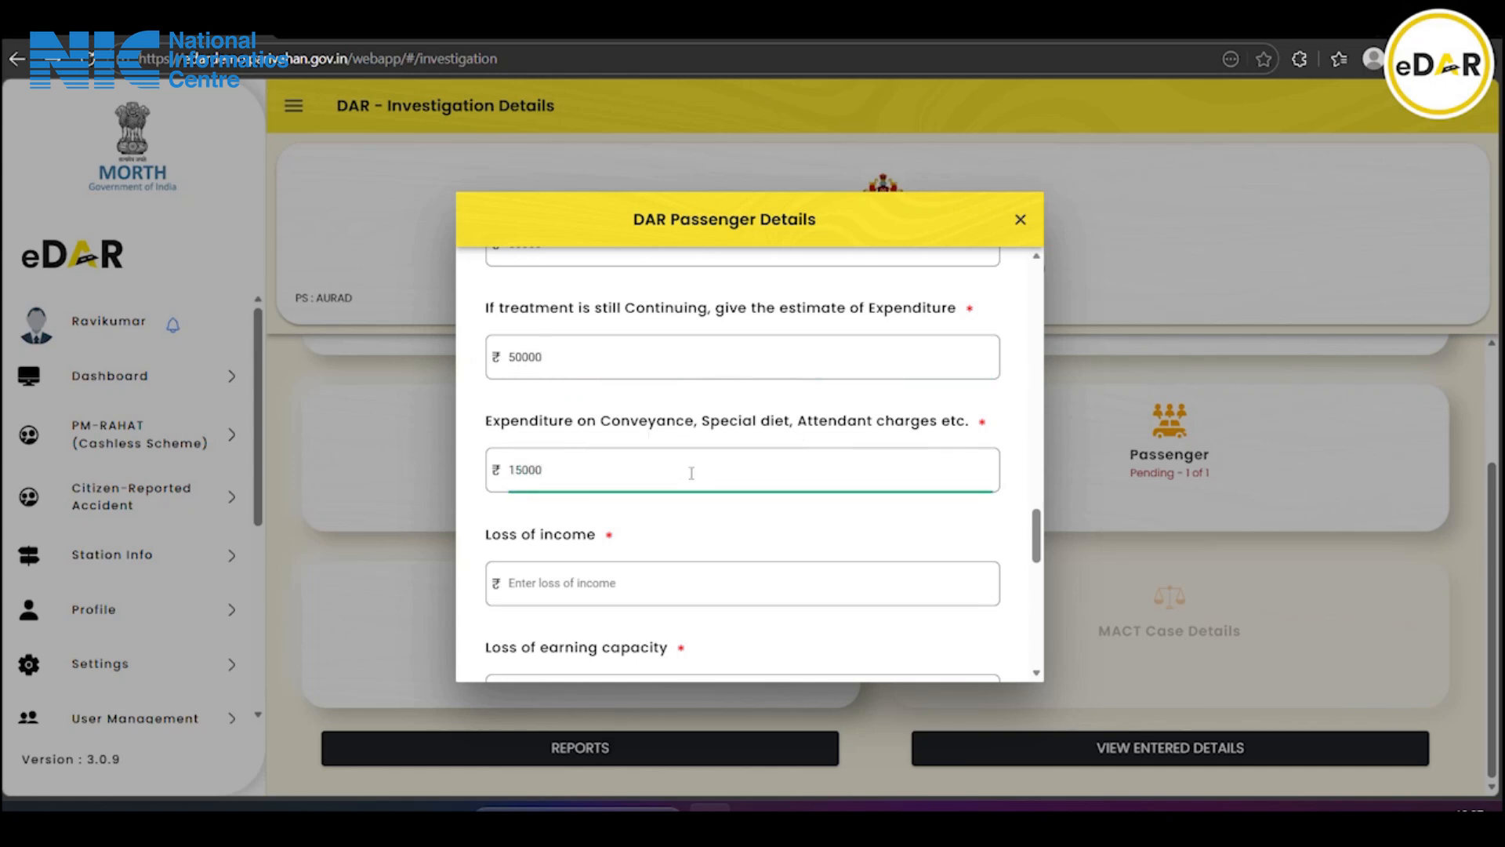
Enter loss of income 10000, loss of earning capacity 10000 and other pecuniary loss 5000
scroll(690, 470, "down", 1)
left_click(617, 489)
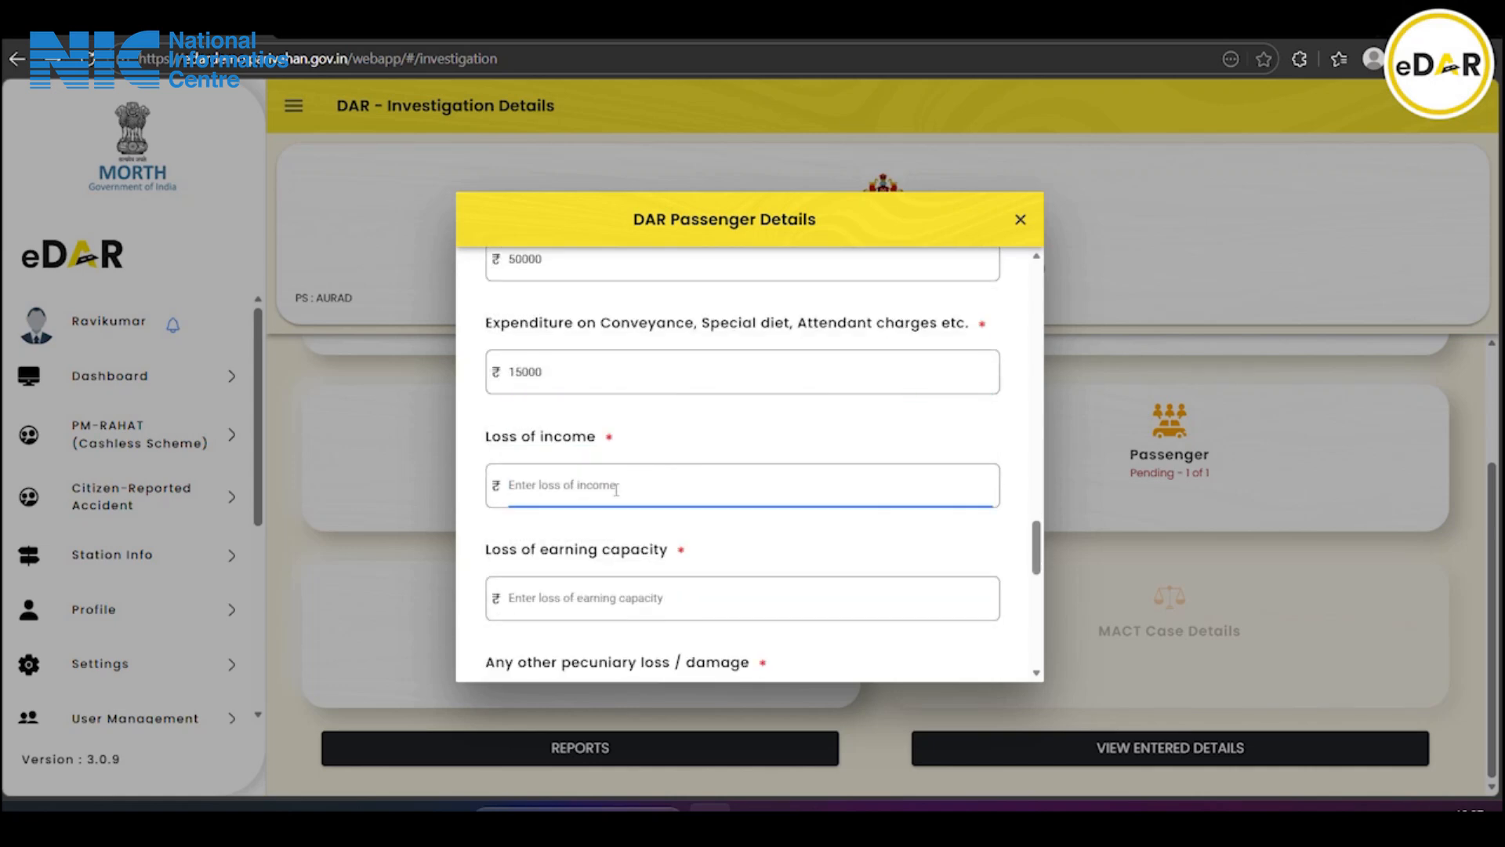
type("10000")
scroll(616, 489, "down", 1)
left_click(591, 497)
type("10000")
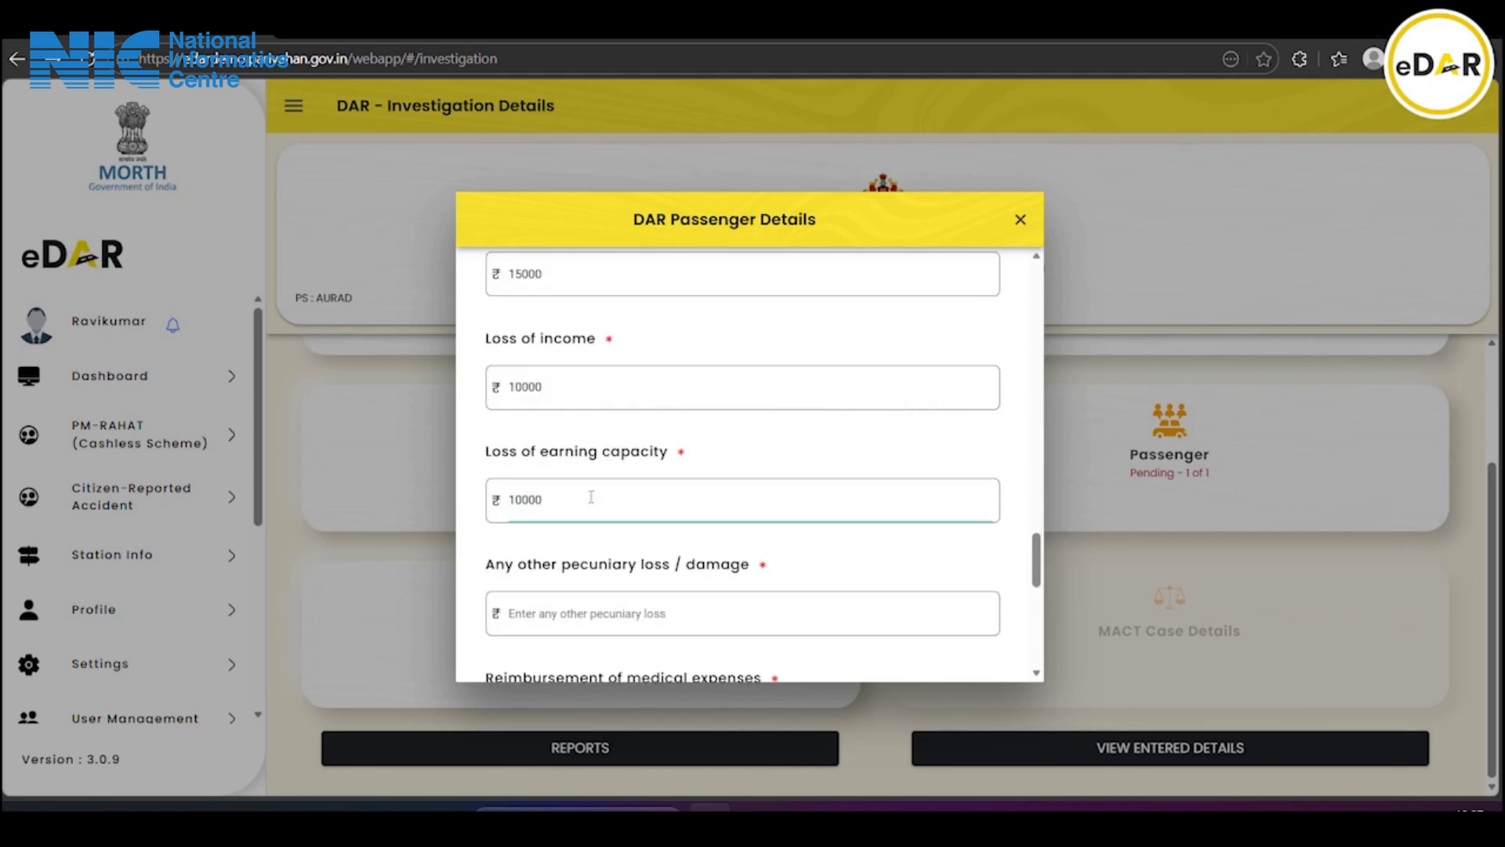
scroll(591, 496, "down", 1)
left_click(585, 512)
type("5000")
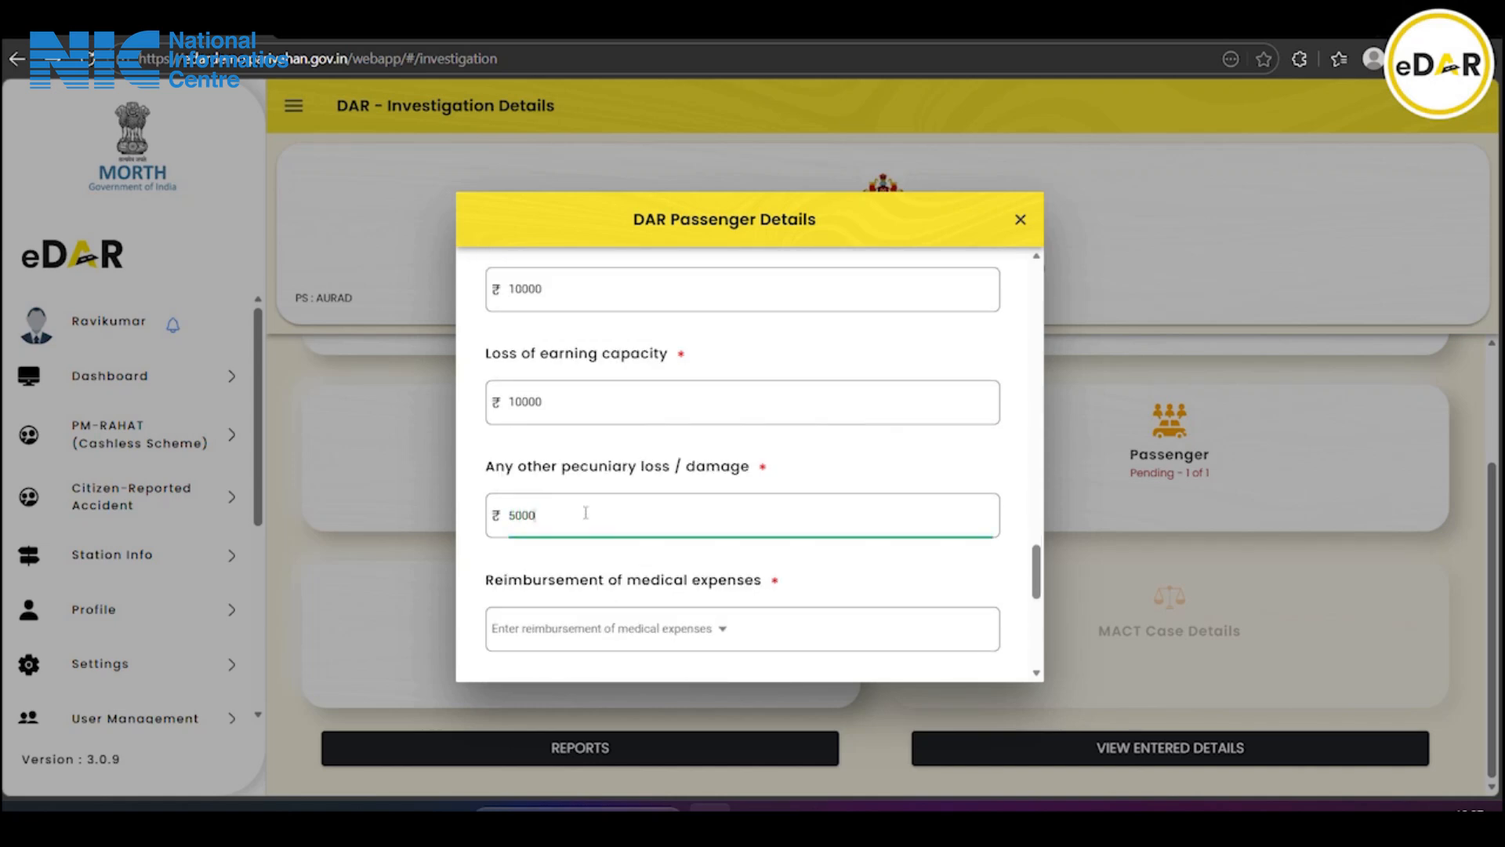
Answer No for medical expense reimbursement and enter property damage value 10000
scroll(586, 513, "down", 1)
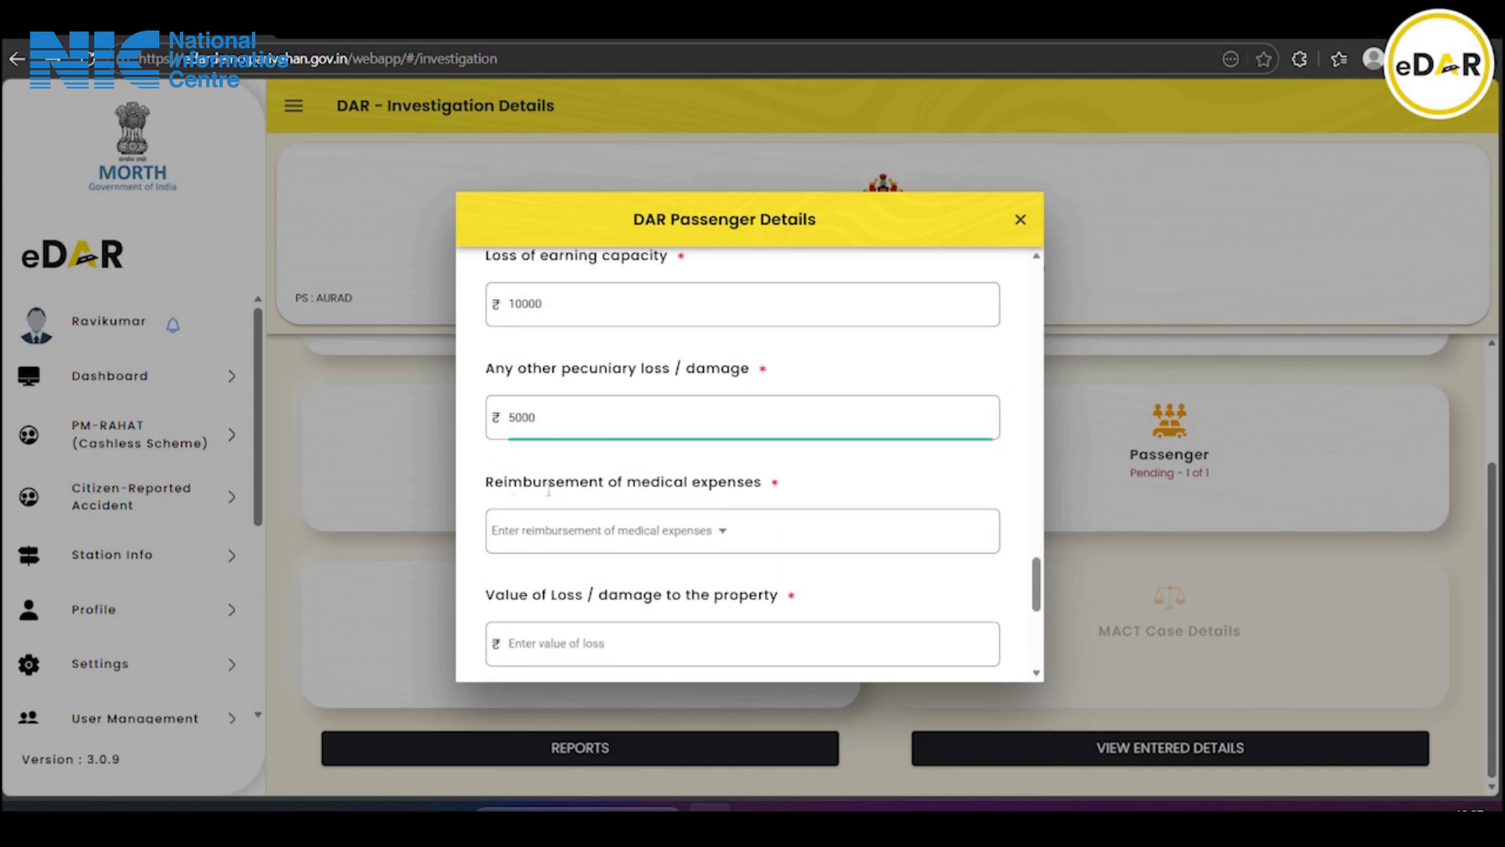
left_click(605, 541)
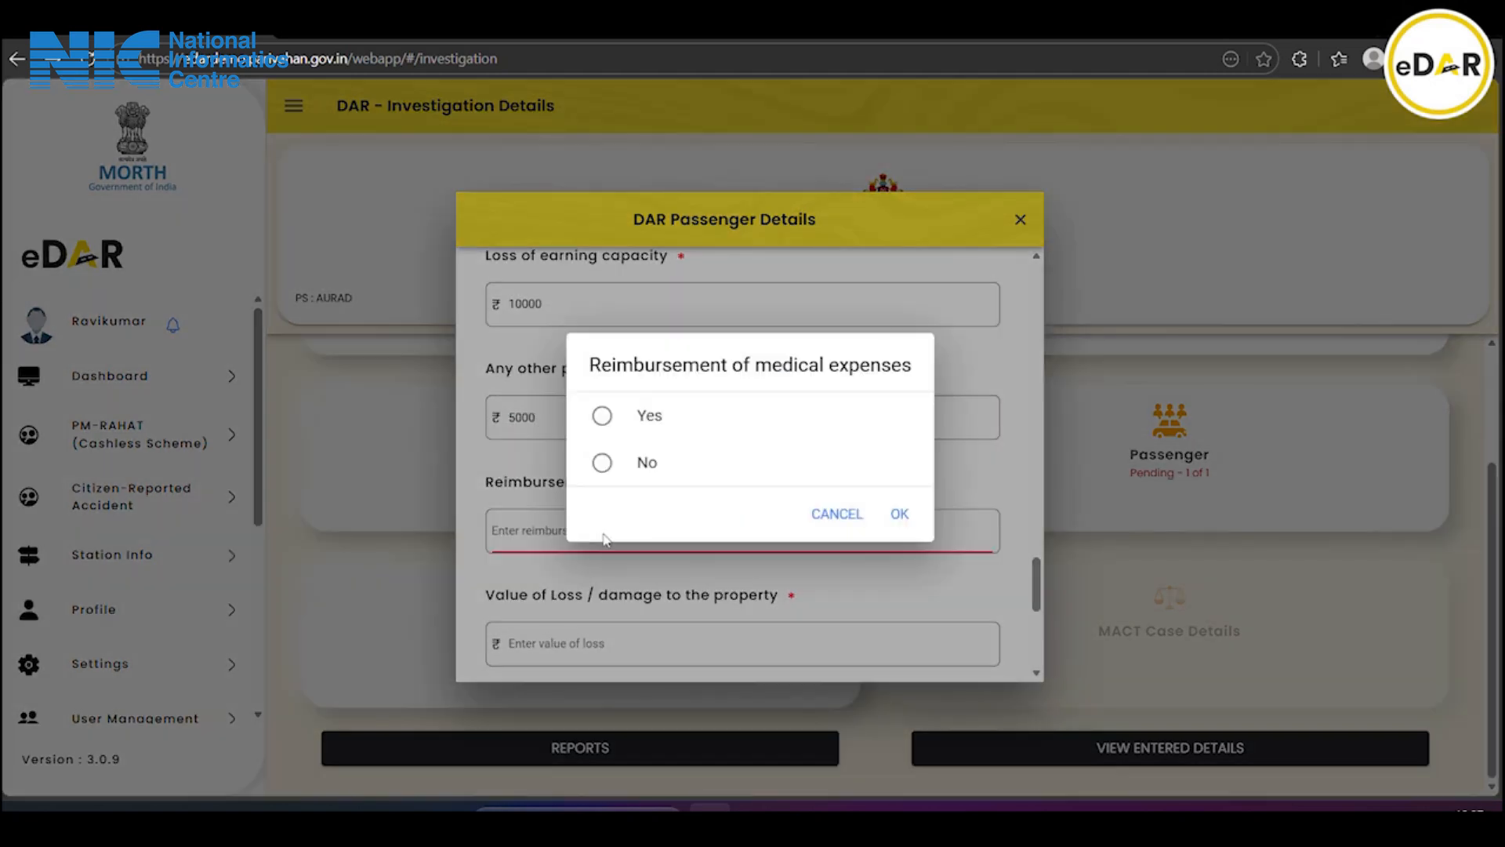
left_click(646, 462)
left_click(900, 514)
scroll(717, 515, "down", 2)
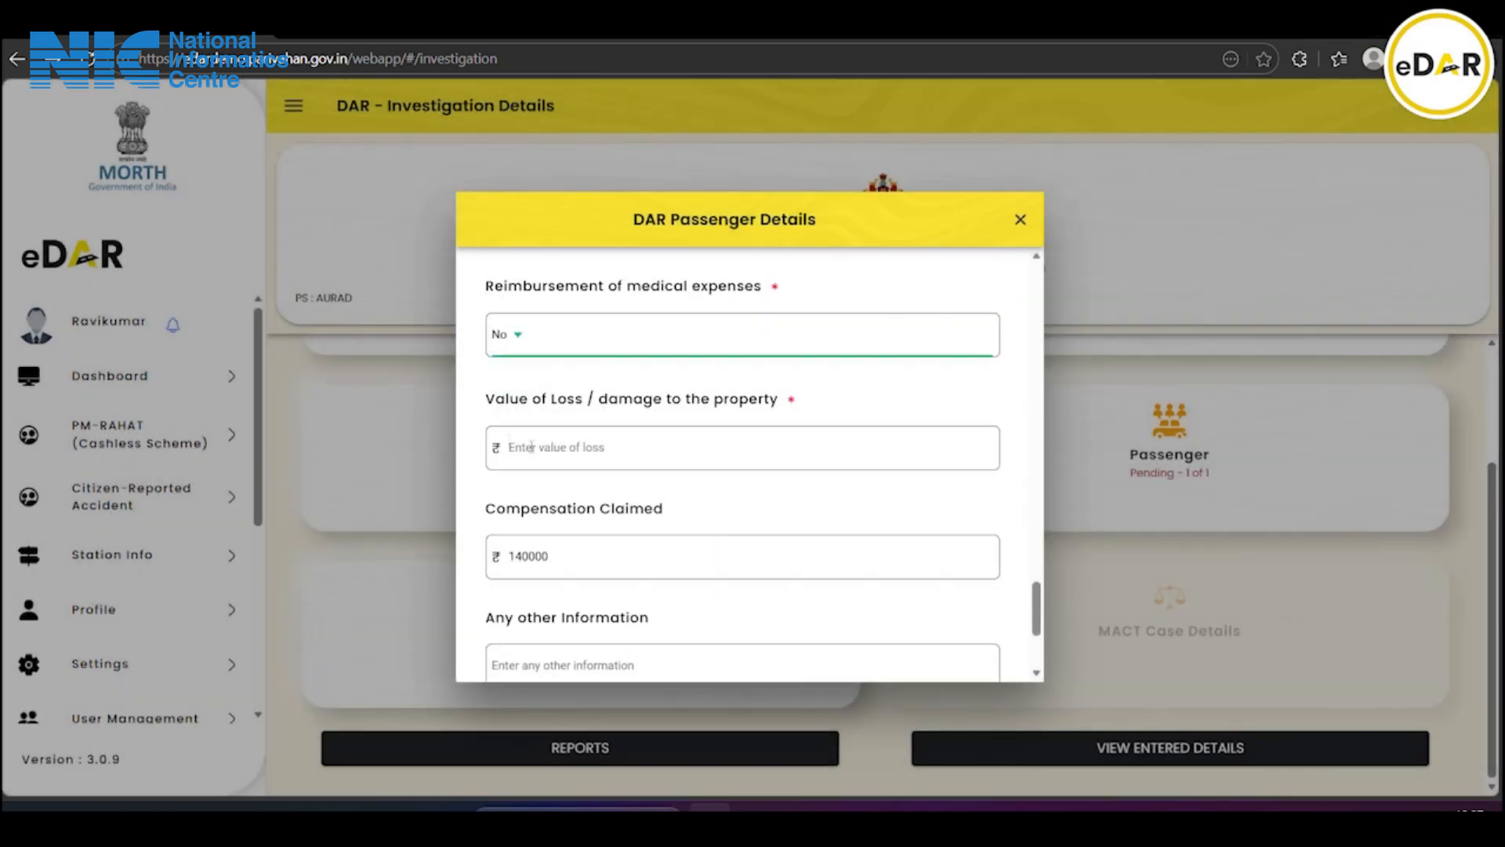
left_click(644, 446)
type("10000")
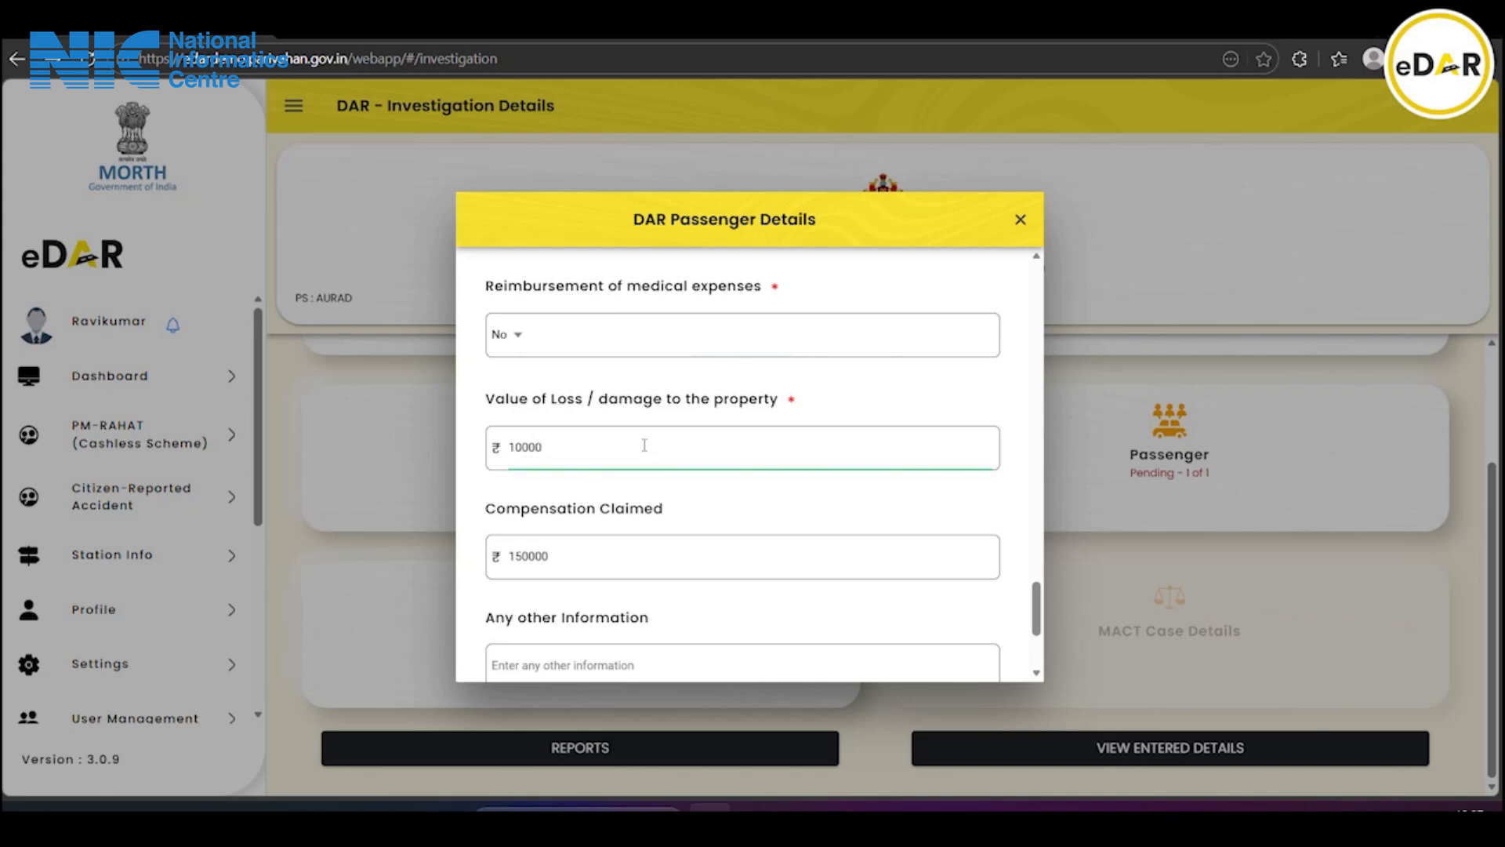
scroll(645, 445, "down", 1)
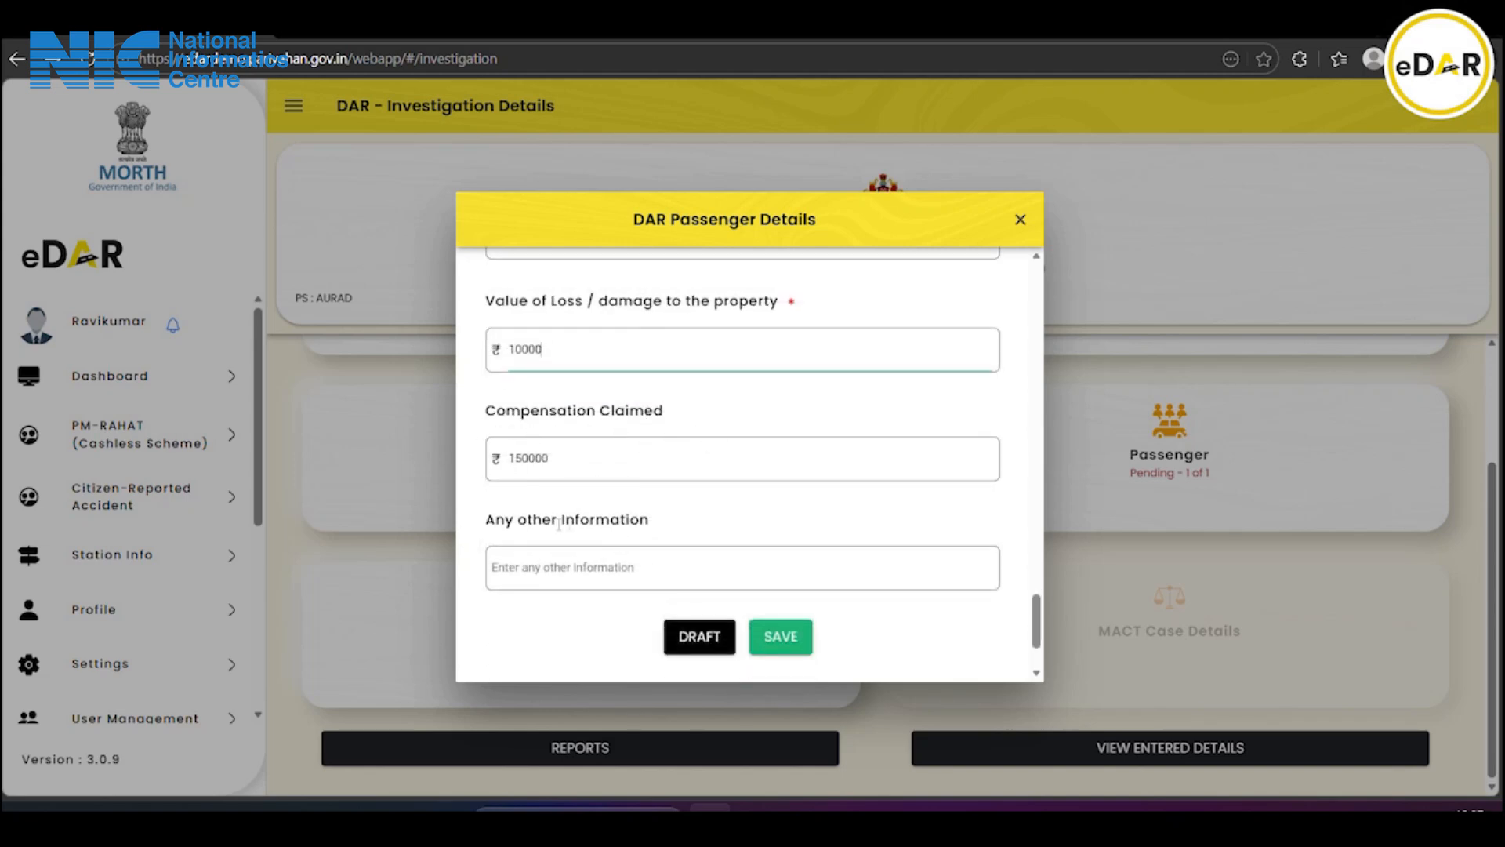
left_click(601, 565)
Add the note 'please enter any other information if required' and save the passenger details
type("p")
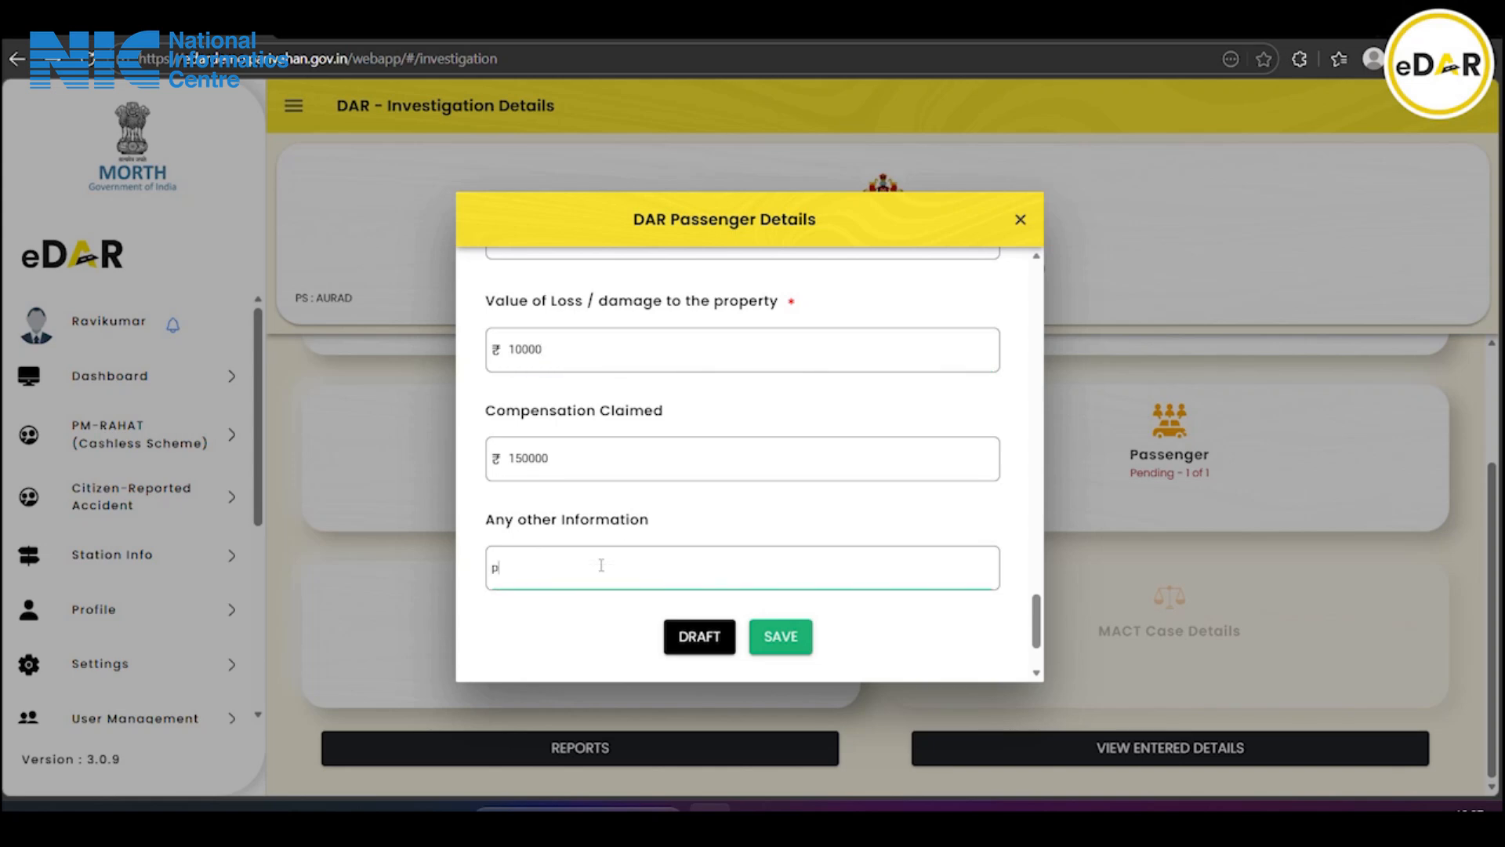
type("lease enter")
type("any other informaion if reqy")
key("BackSpace")
type("uired")
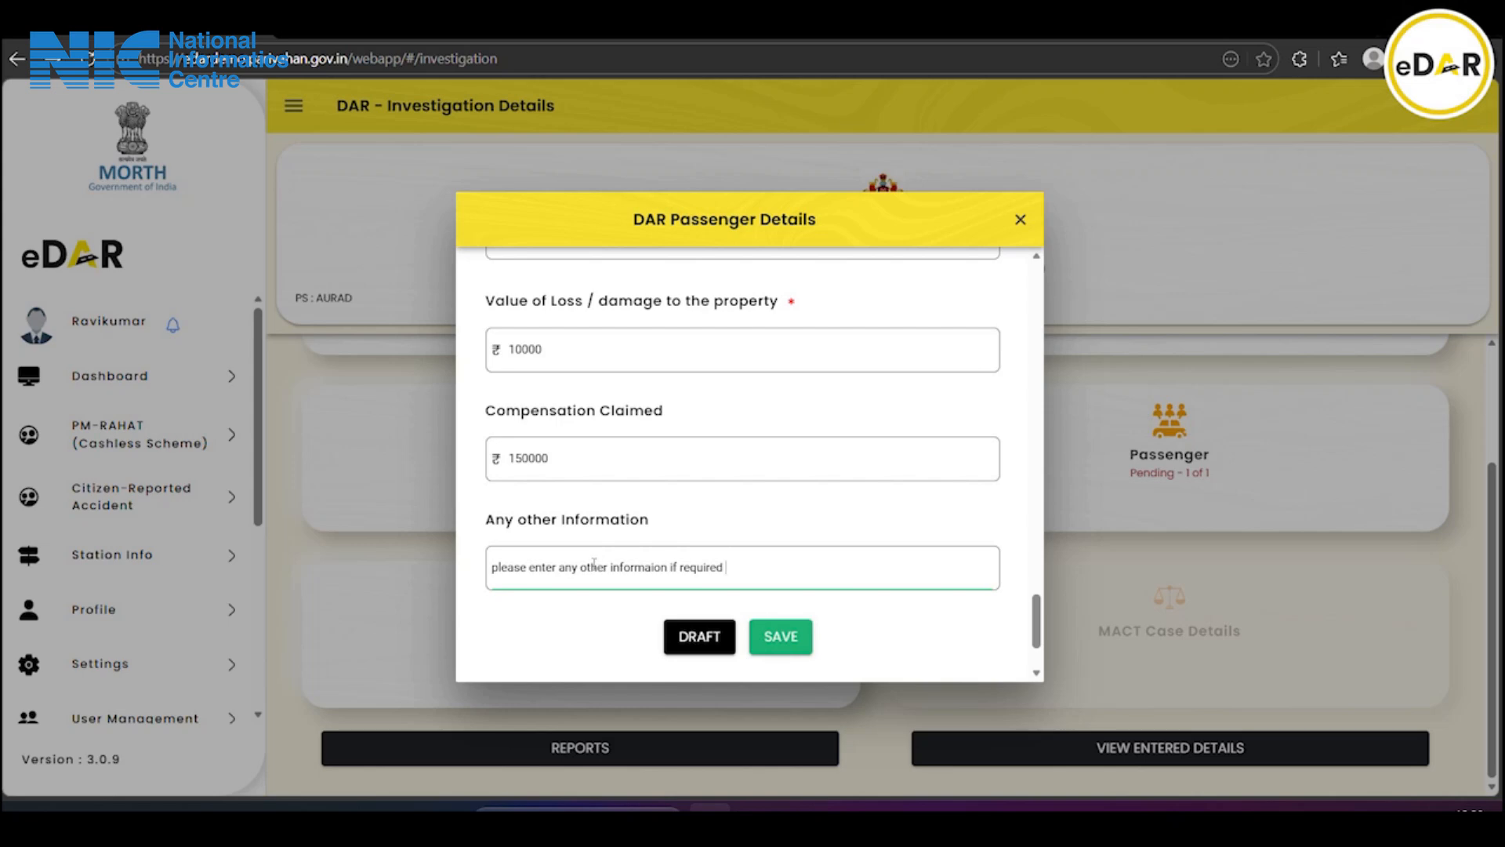
scroll(772, 539, "down", 2)
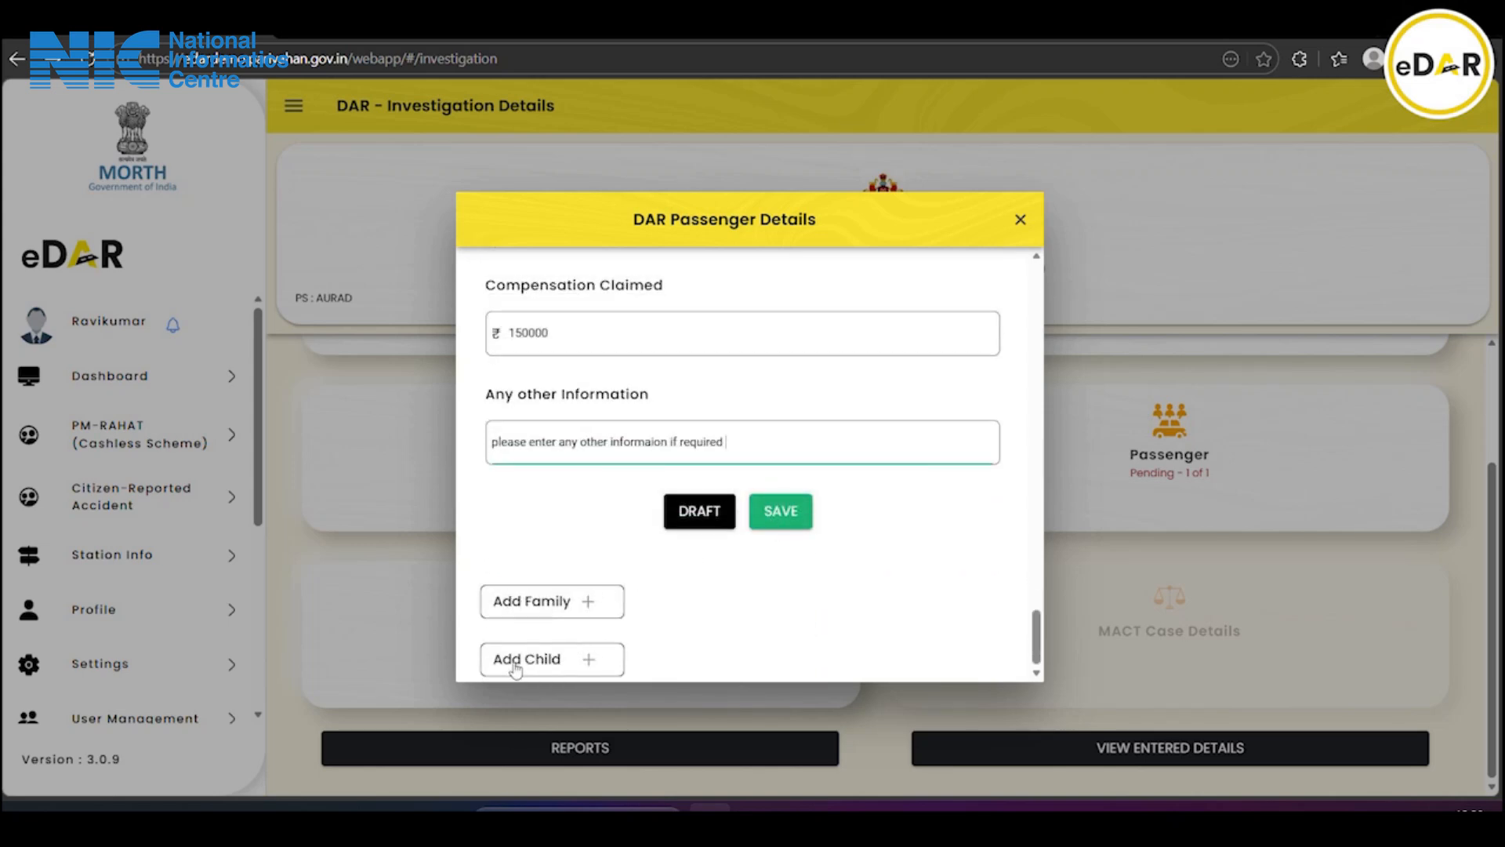
left_click(789, 516)
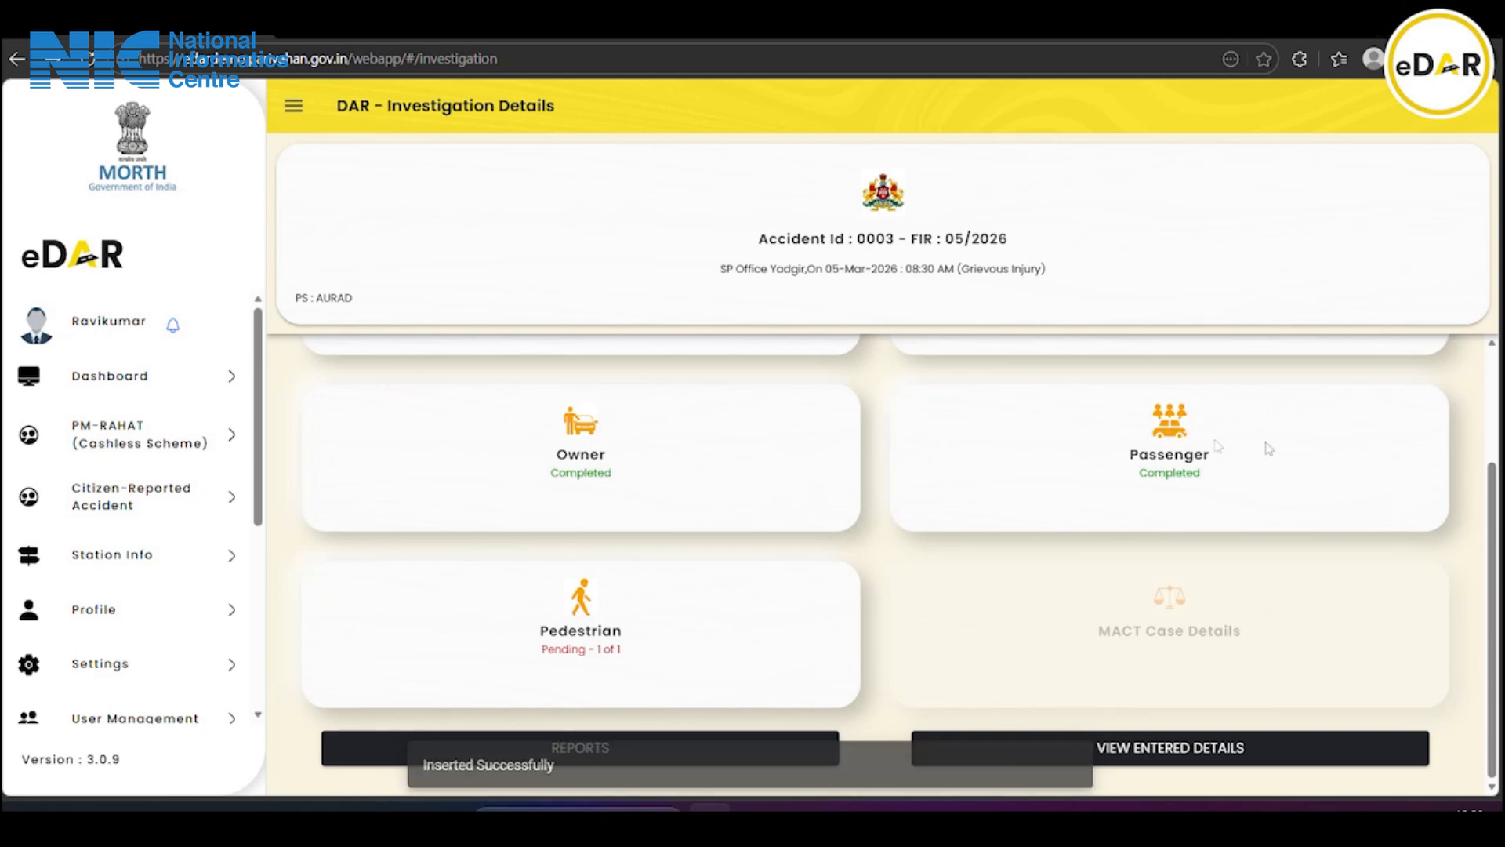
Select vehicle KA28Z1610 and its only injured person on the pedestrian details form
left_click(594, 639)
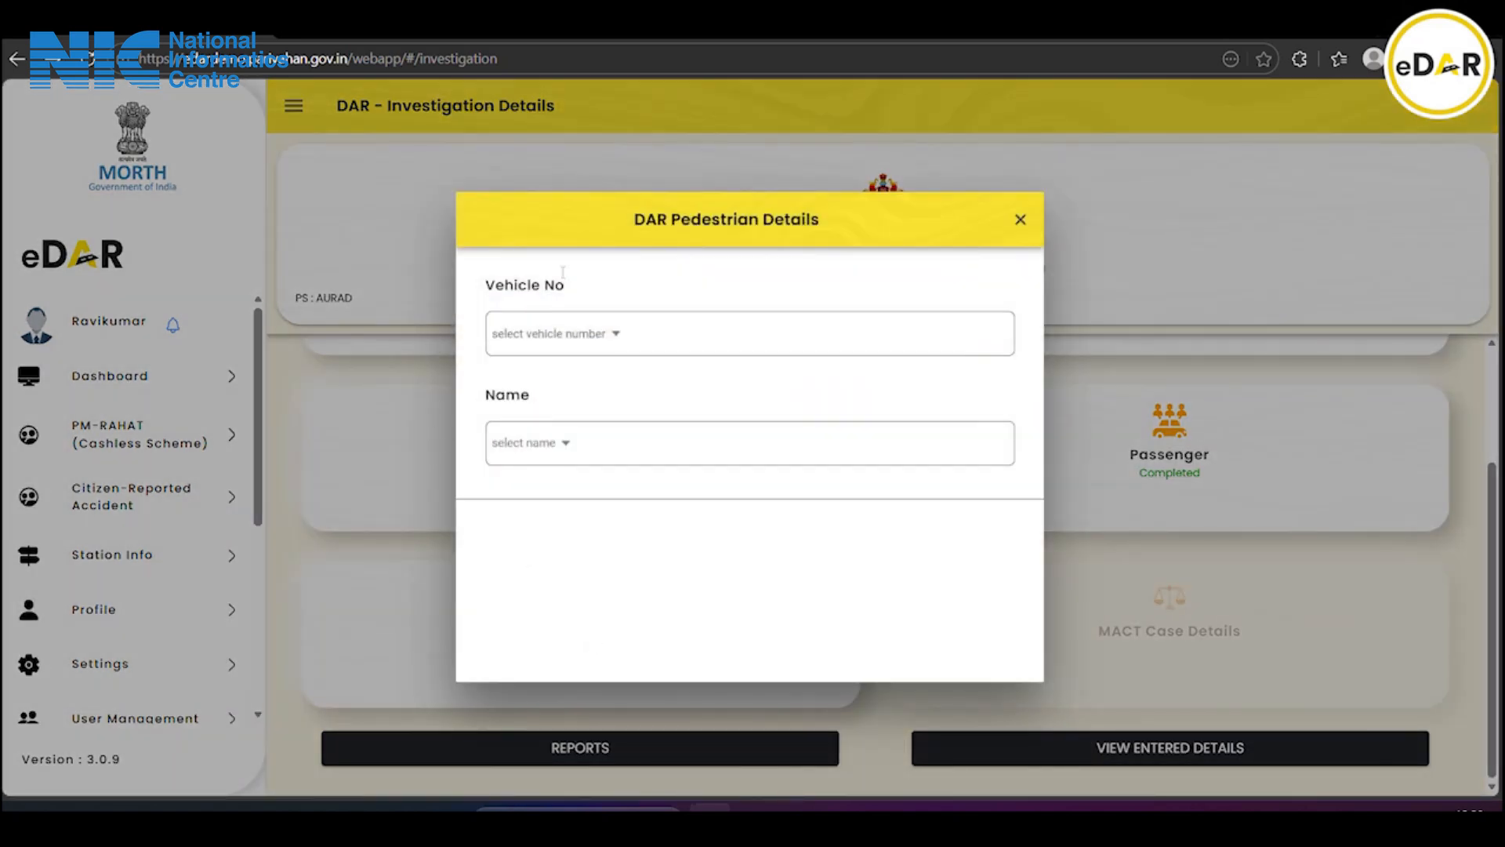
left_click(594, 333)
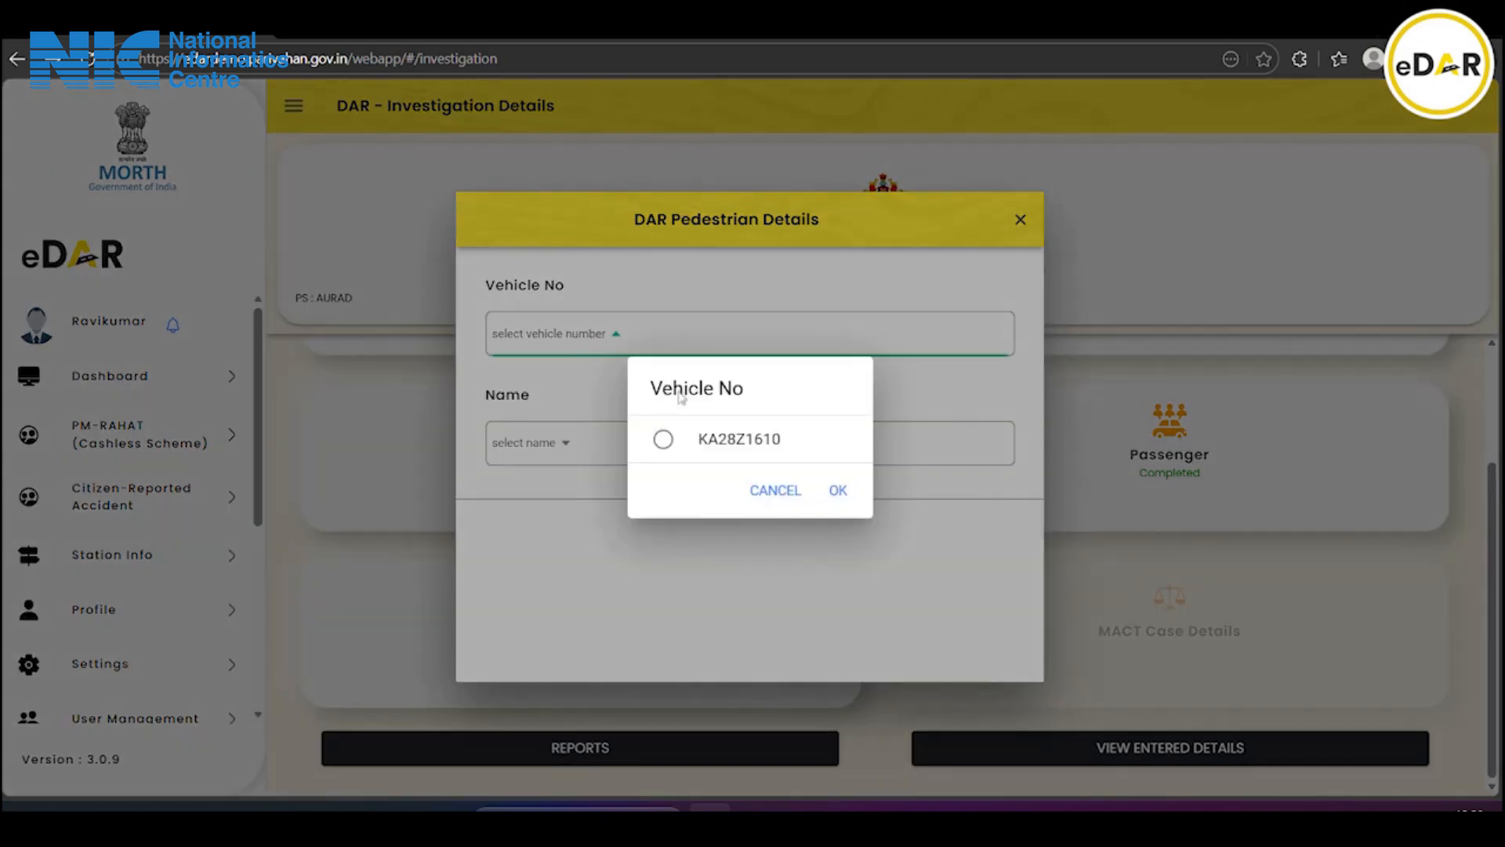
left_click(662, 441)
left_click(835, 492)
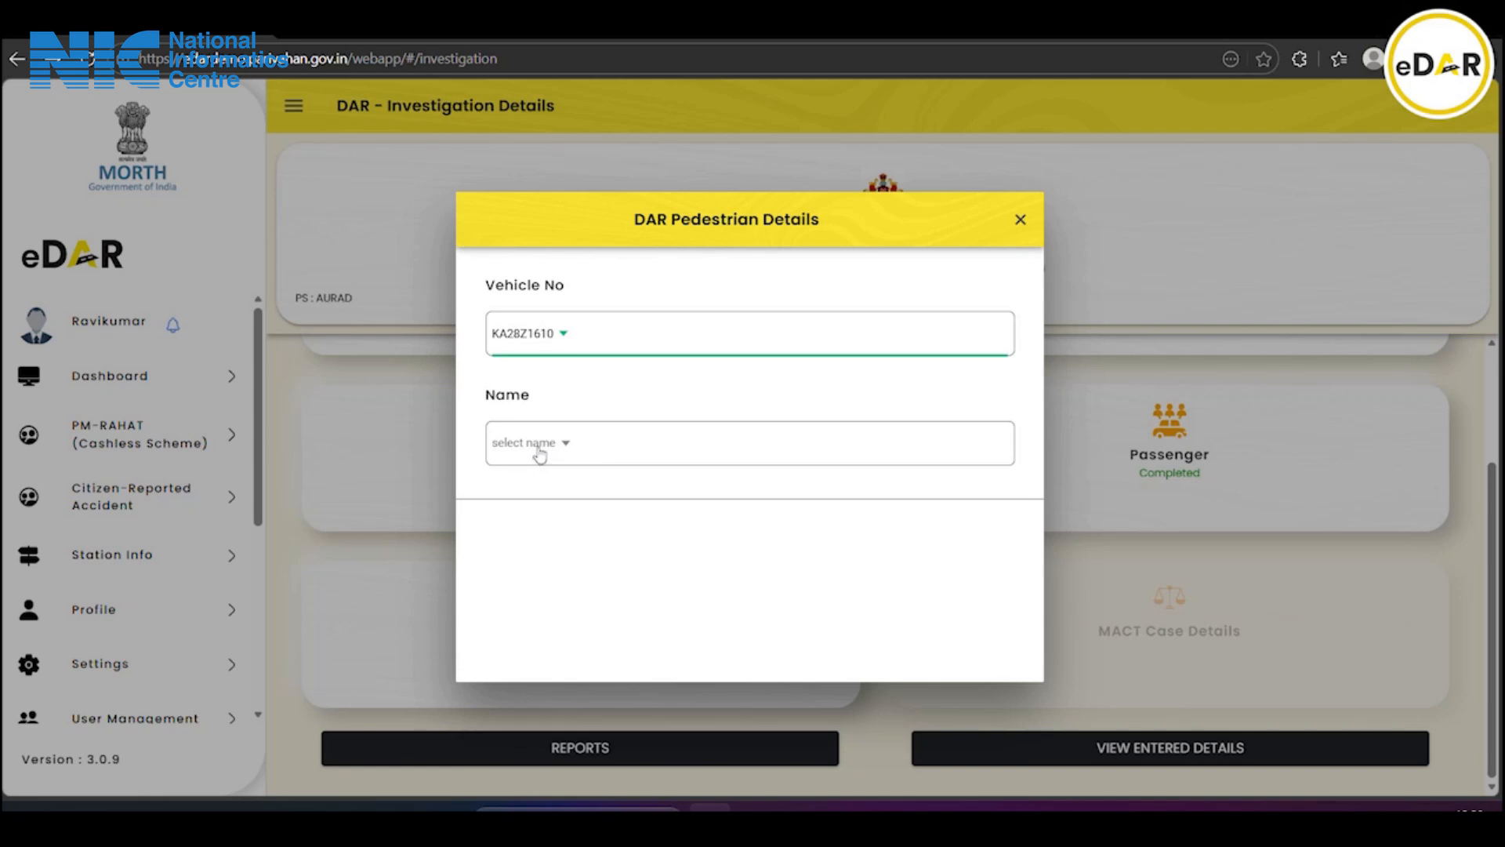
left_click(539, 455)
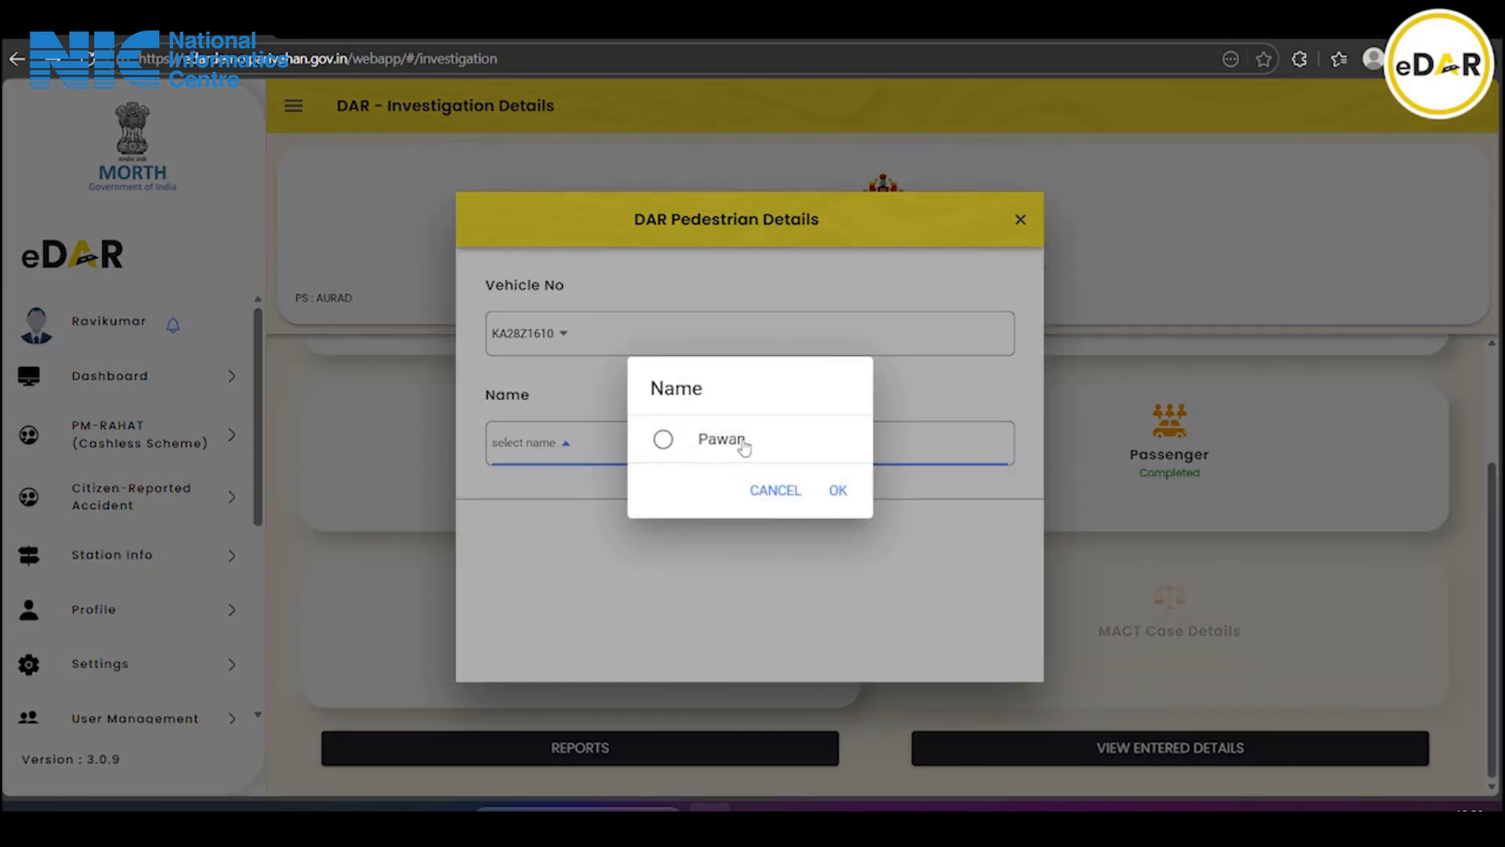
left_click(692, 442)
left_click(832, 489)
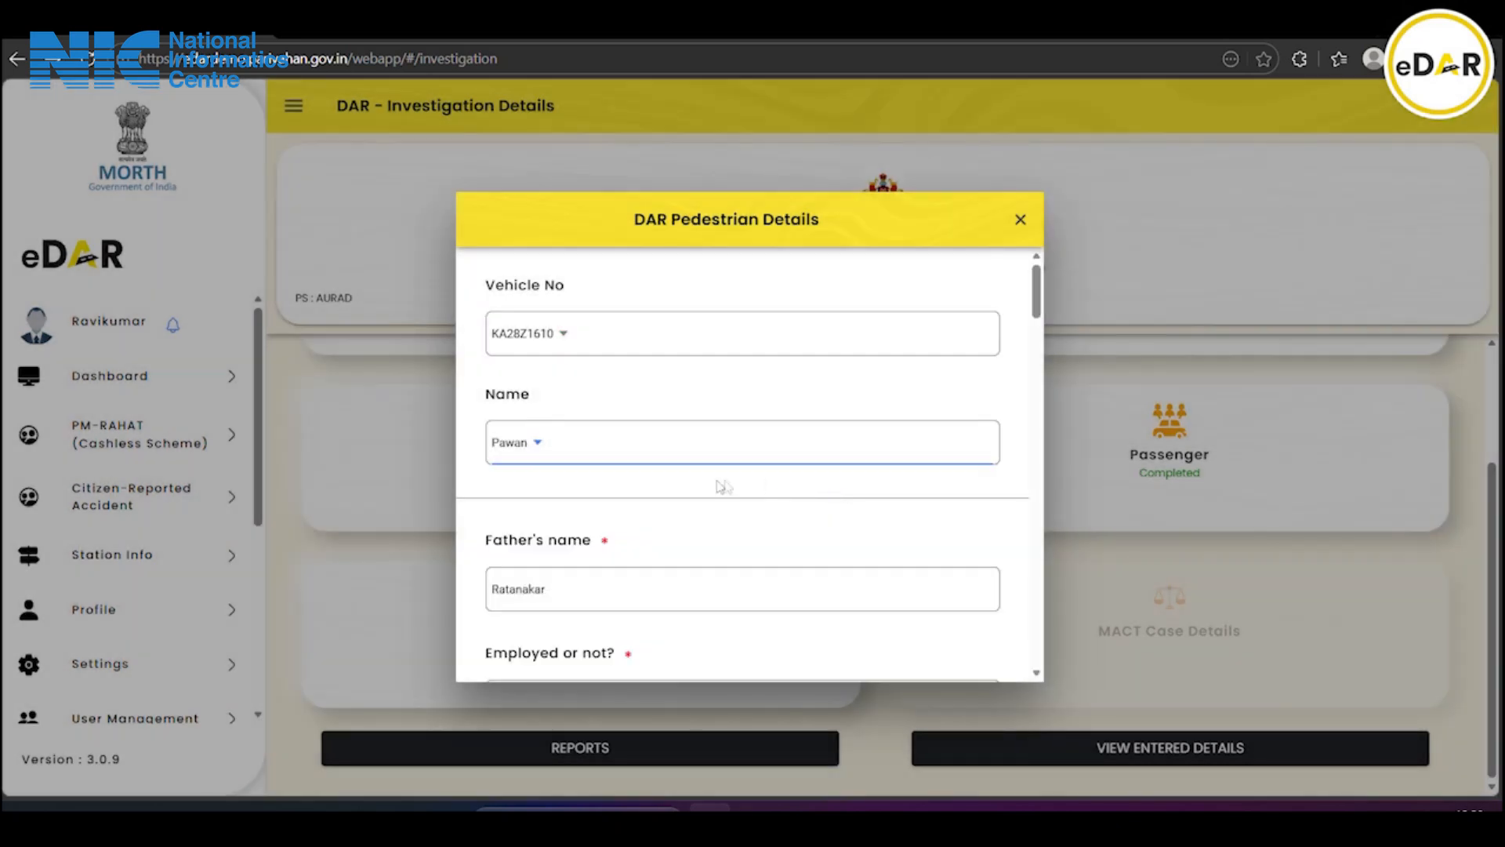
Mark the pedestrian as employed, with employer 'Subham petrol bunk' and its office
scroll(715, 486, "down", 2)
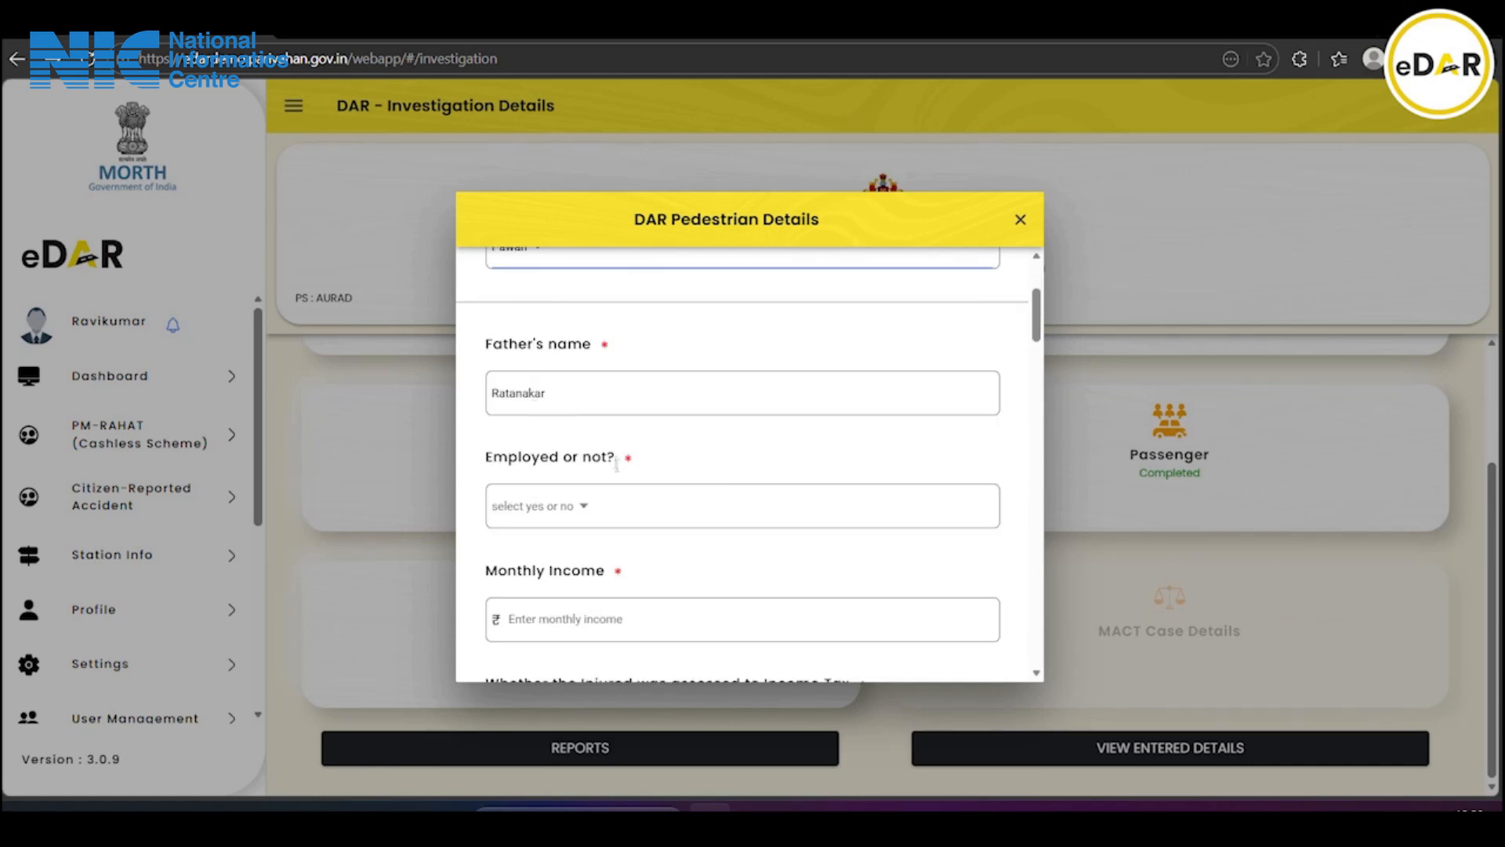
left_click(522, 507)
left_click(709, 414)
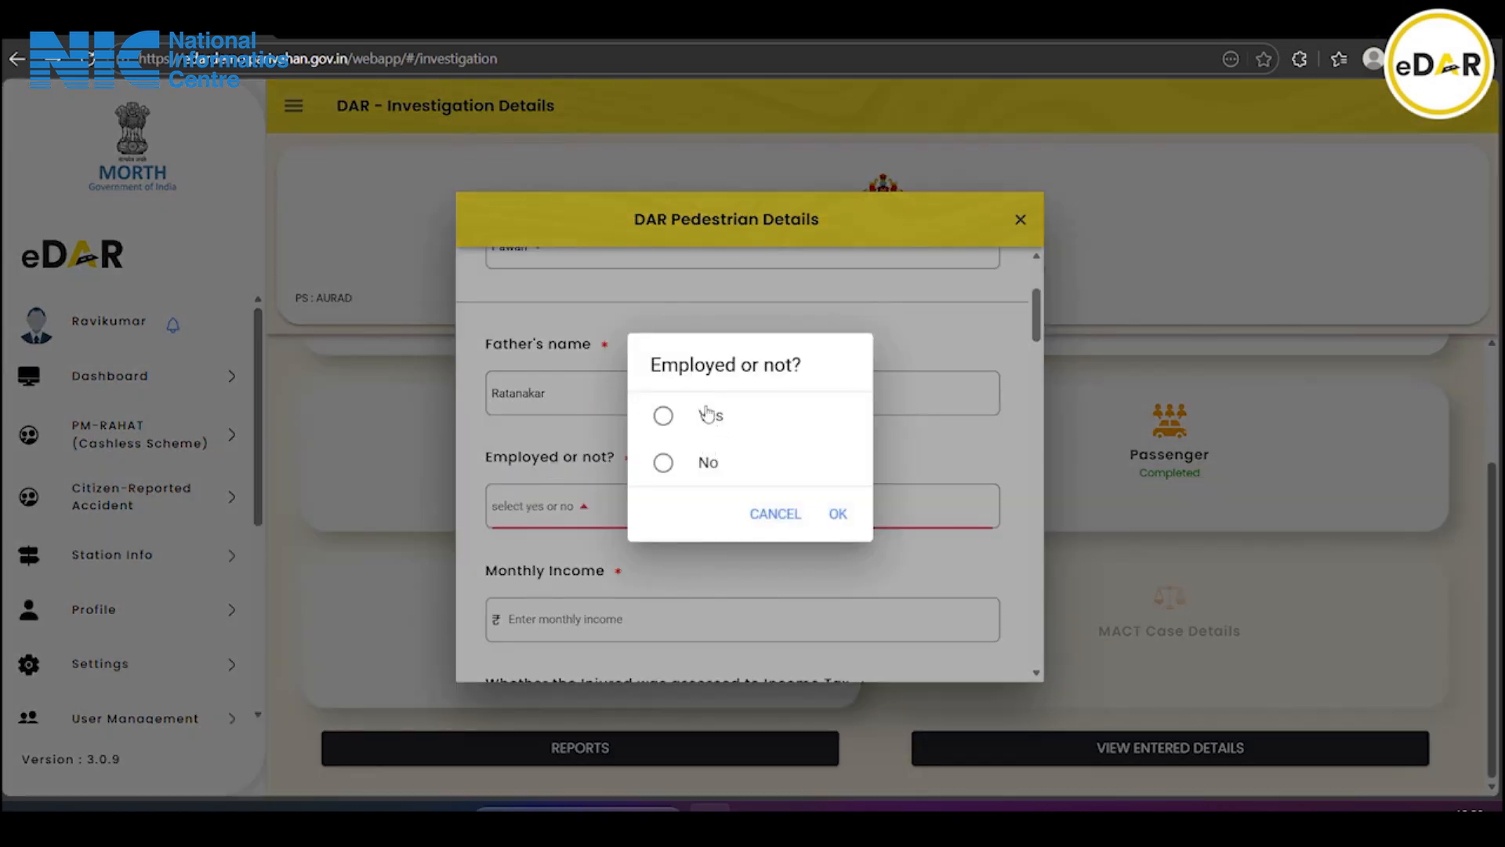
left_click(835, 513)
scroll(713, 527, "down", 2)
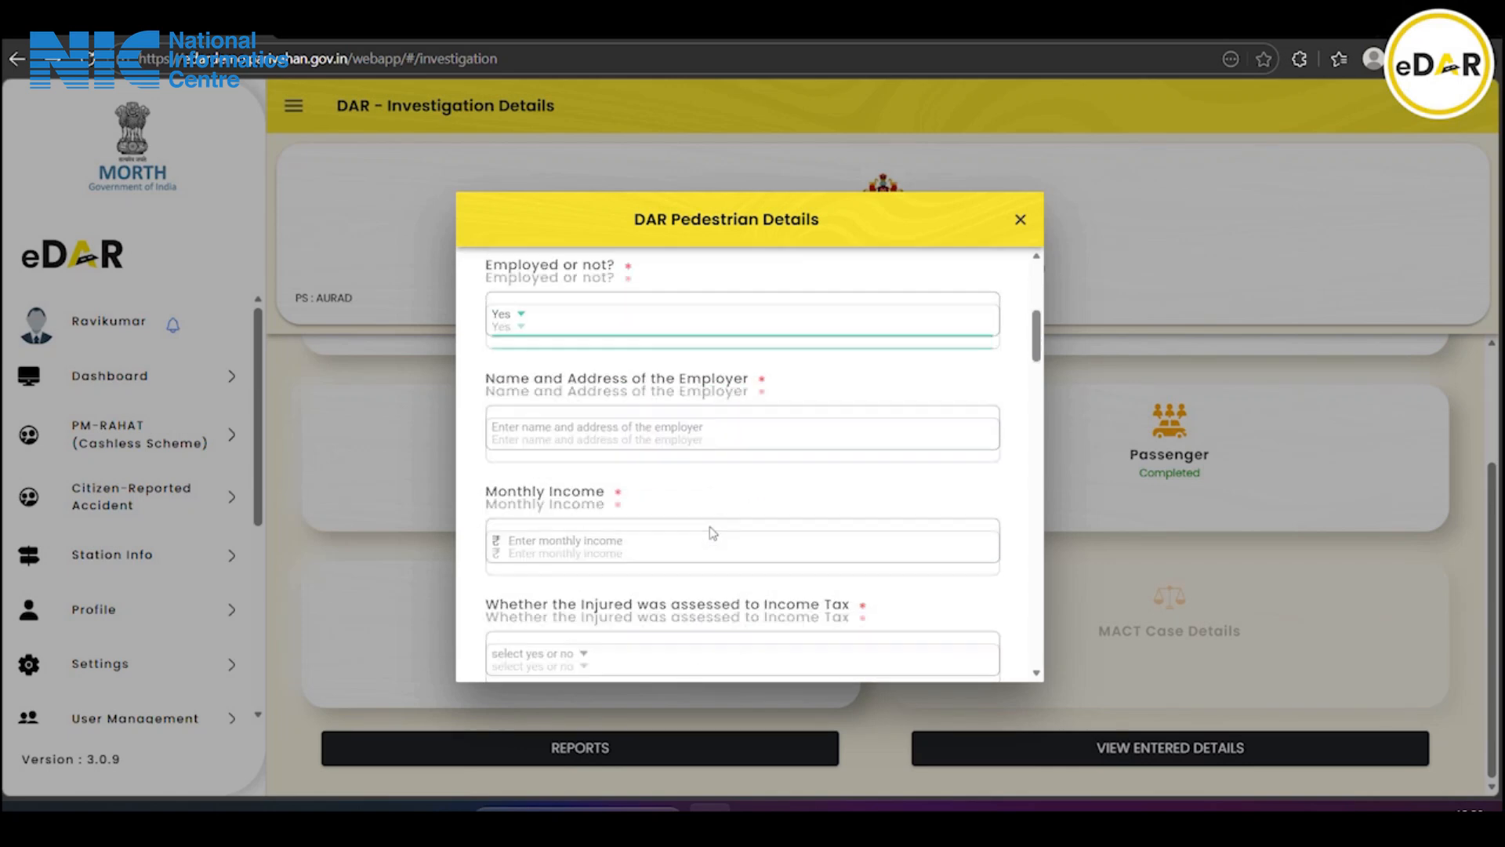
left_click(567, 421)
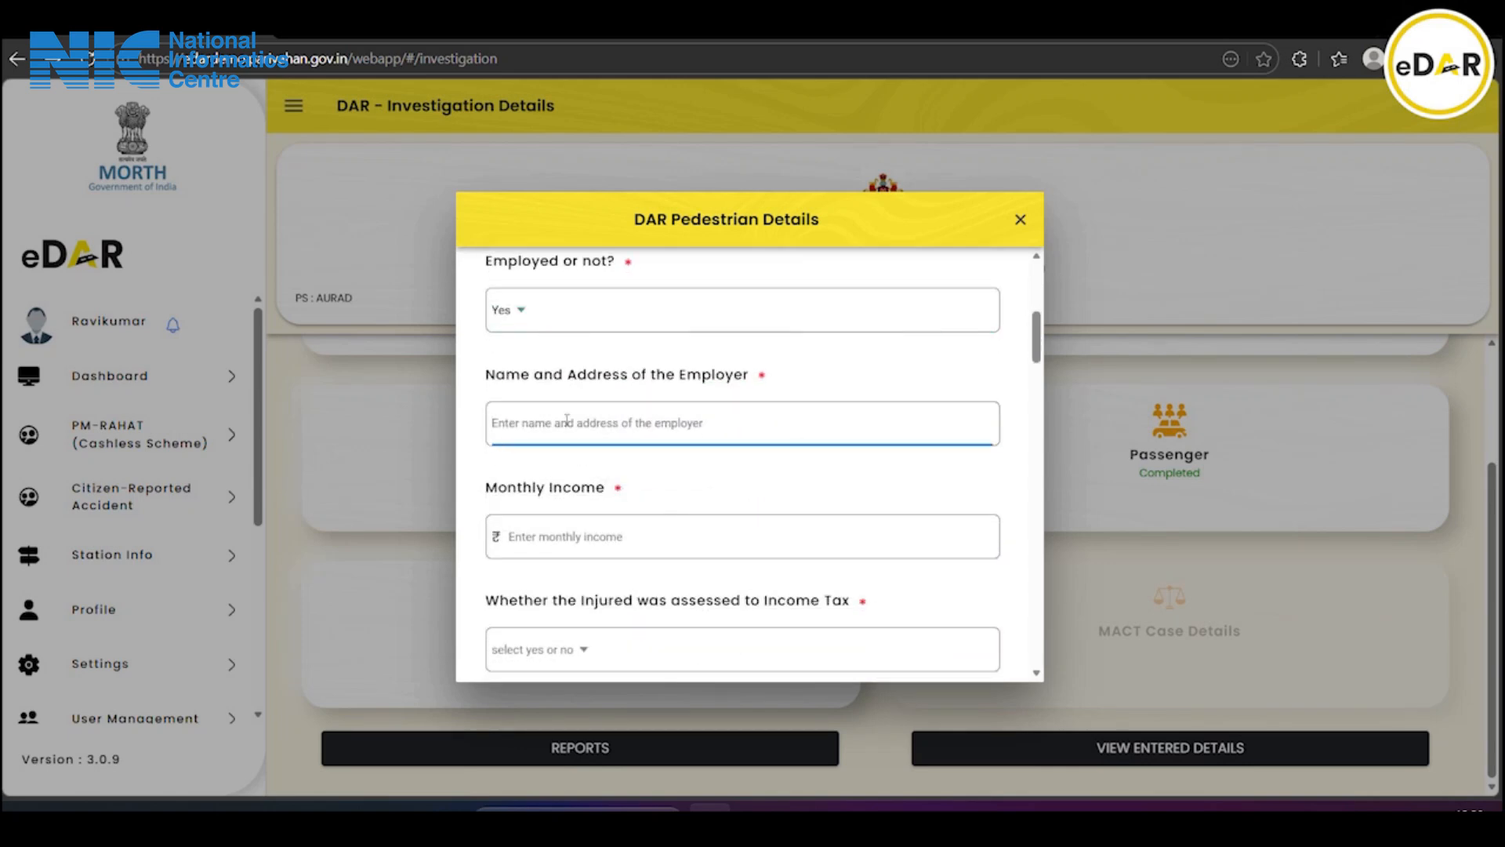
type("Subha")
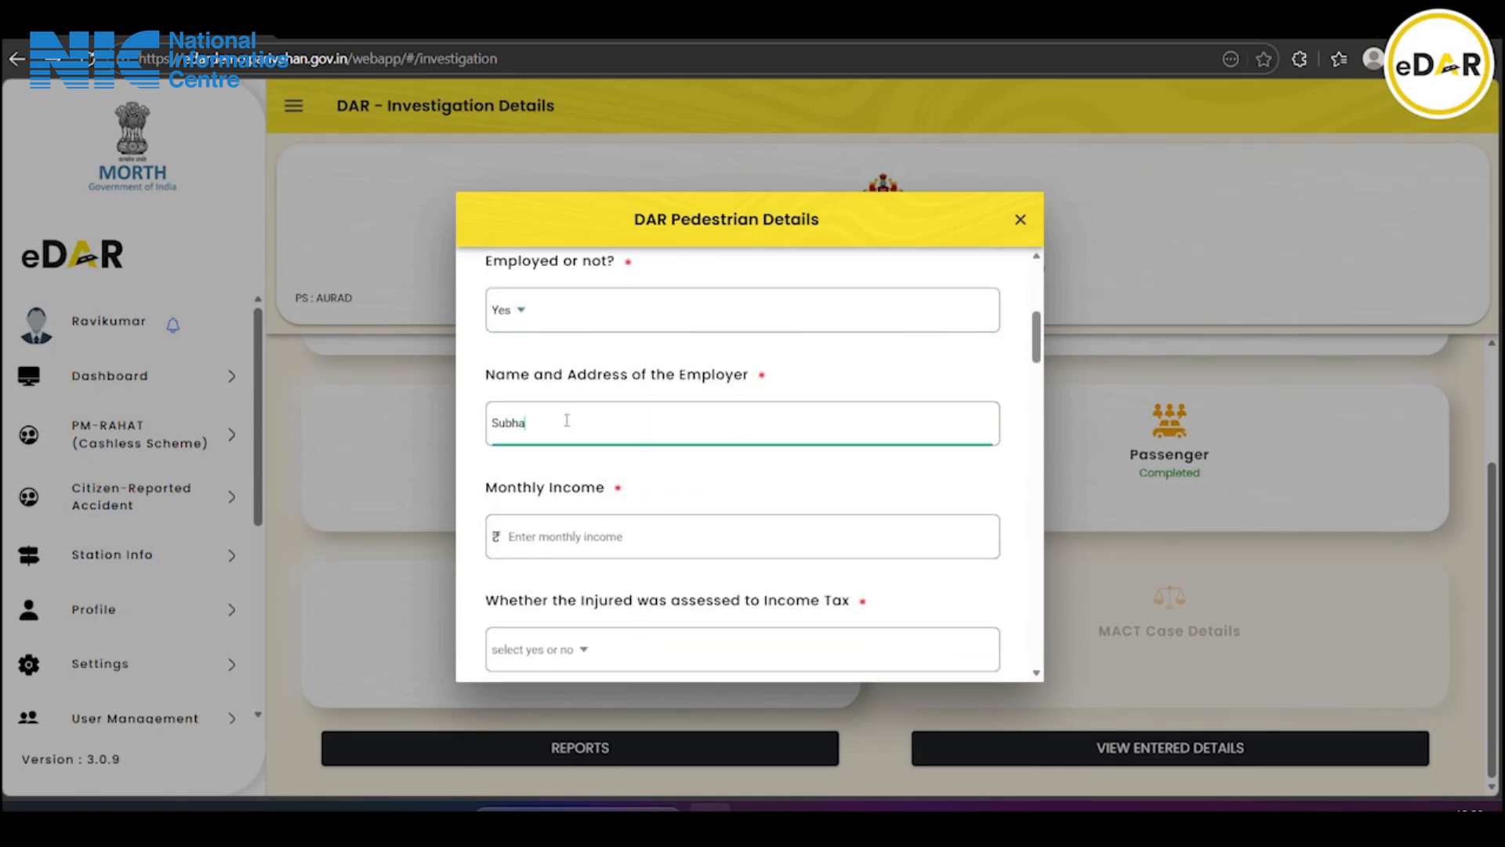
type("m pe")
type("tr")
type("ol bunk")
type("atten")
key("BackSpace")
key("BackSpace")
key("BackSpace")
key("BackSpace")
type("office")
scroll(627, 433, "down", 1)
Enter monthly income 1000 and set Income Tax assessed to No
left_click(563, 436)
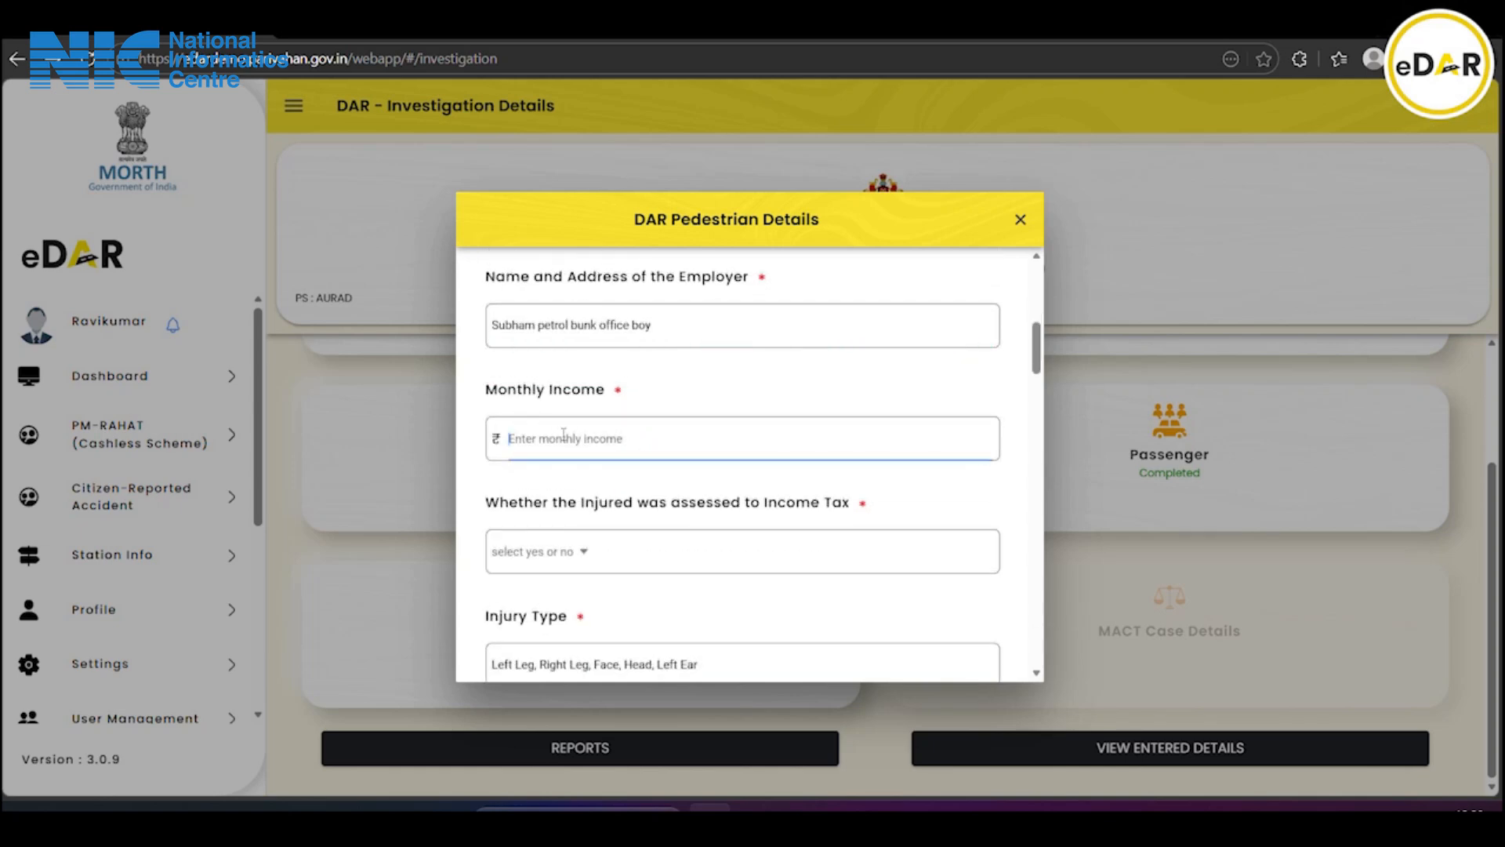
type("10000")
left_click(581, 550)
left_click(609, 467)
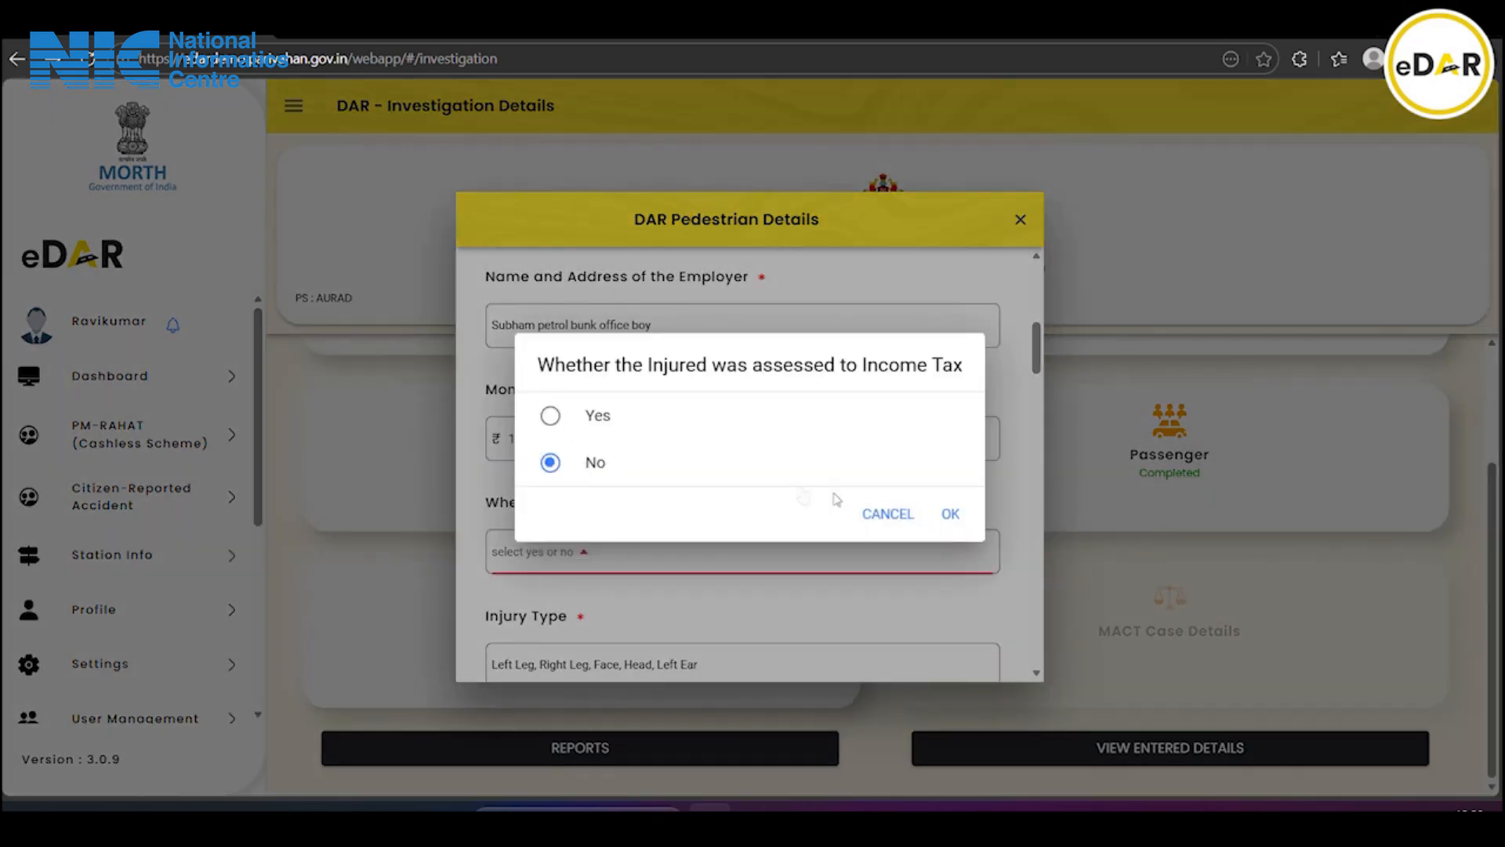
left_click(948, 516)
Enter doctor 'Dr geeth', register number 2067, and hospital 'Geetha' near old bus stand
scroll(771, 574, "down", 4)
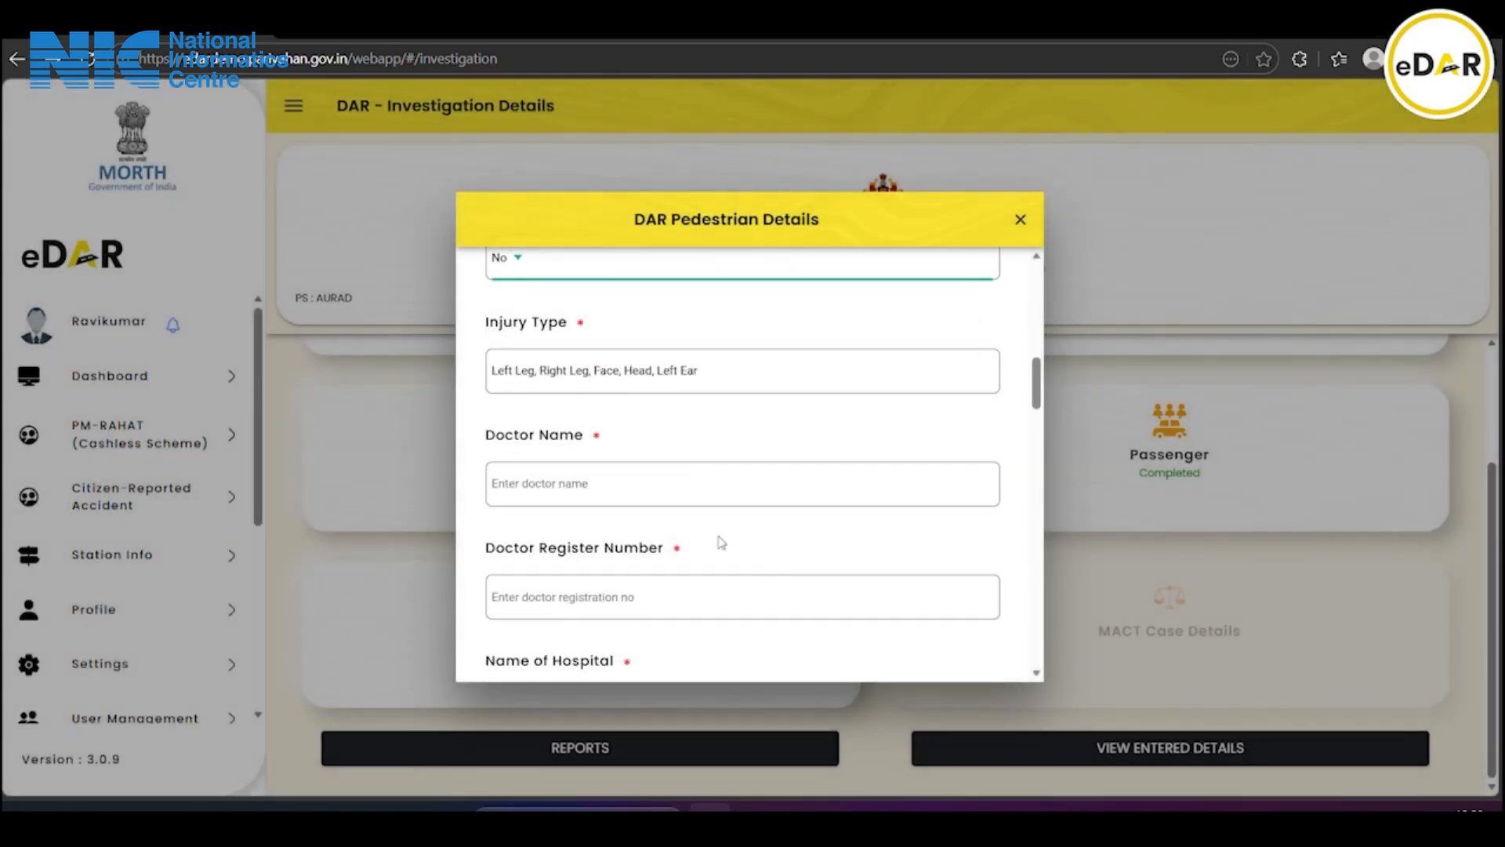
left_click(541, 487)
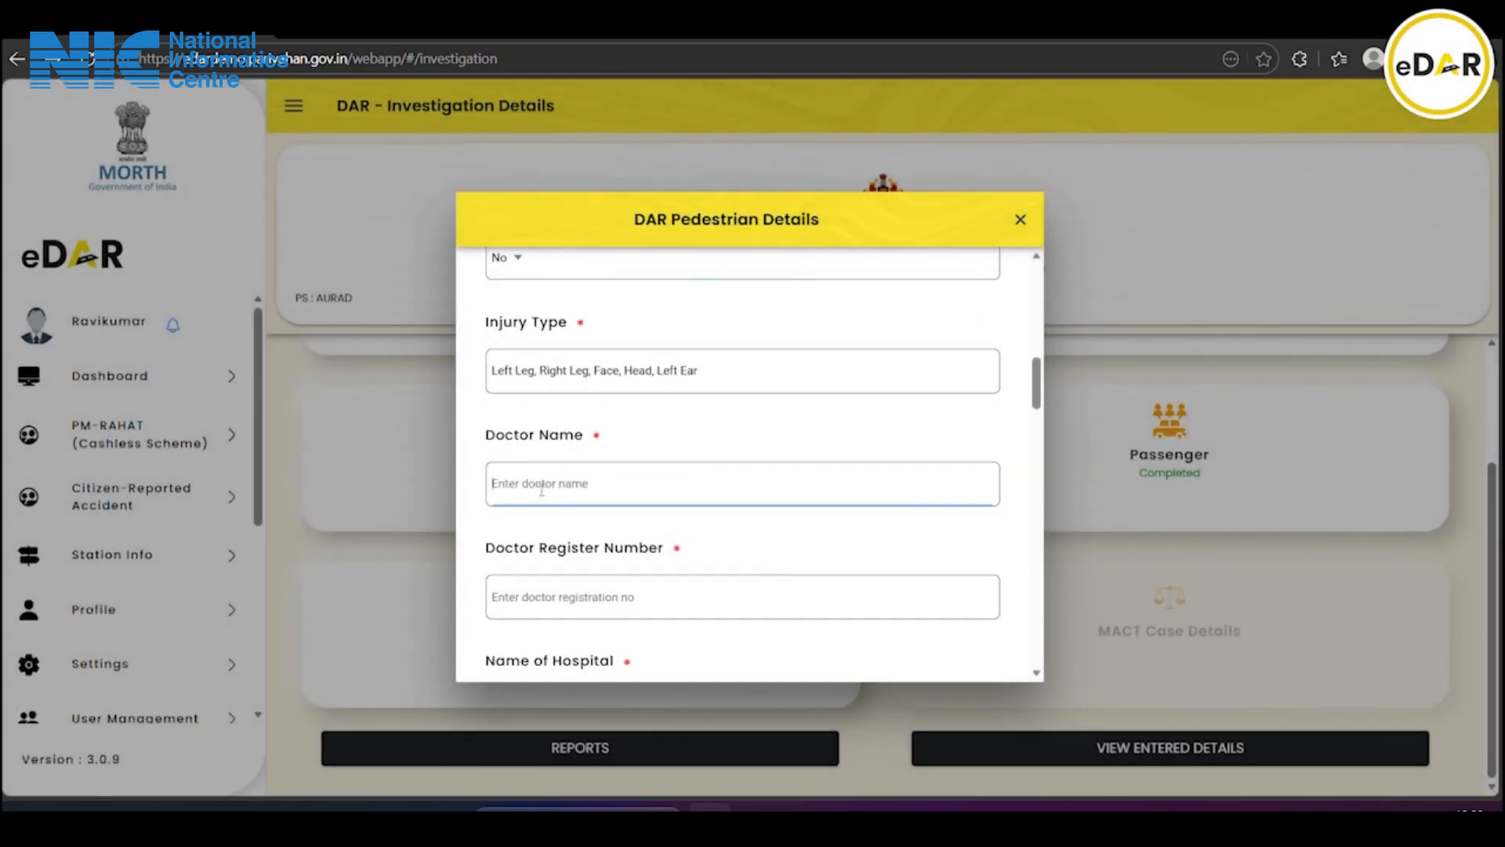
type("Dr geetha")
scroll(541, 488, "down", 3)
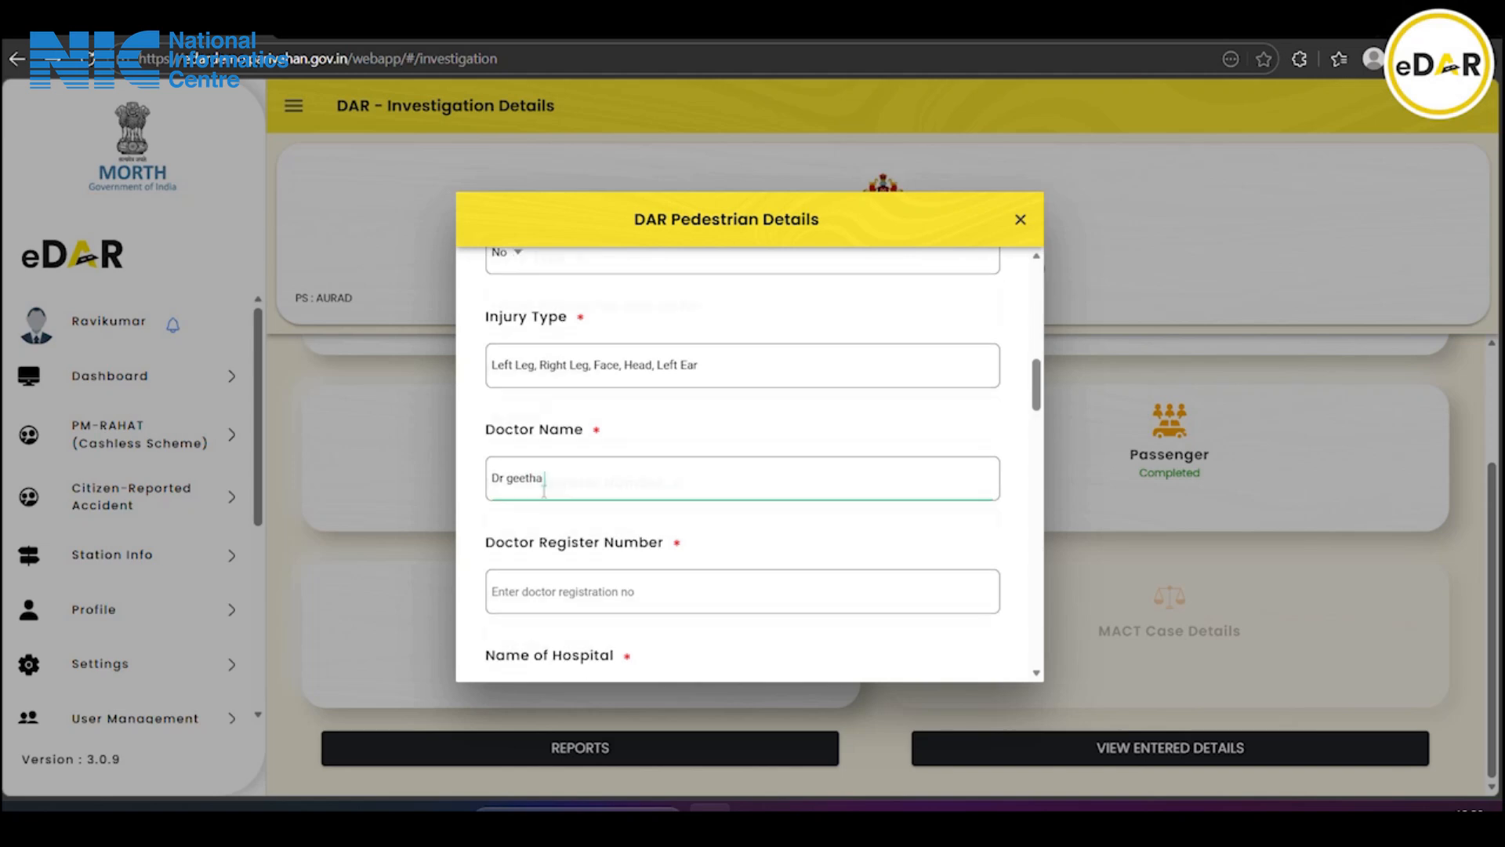
left_click(612, 398)
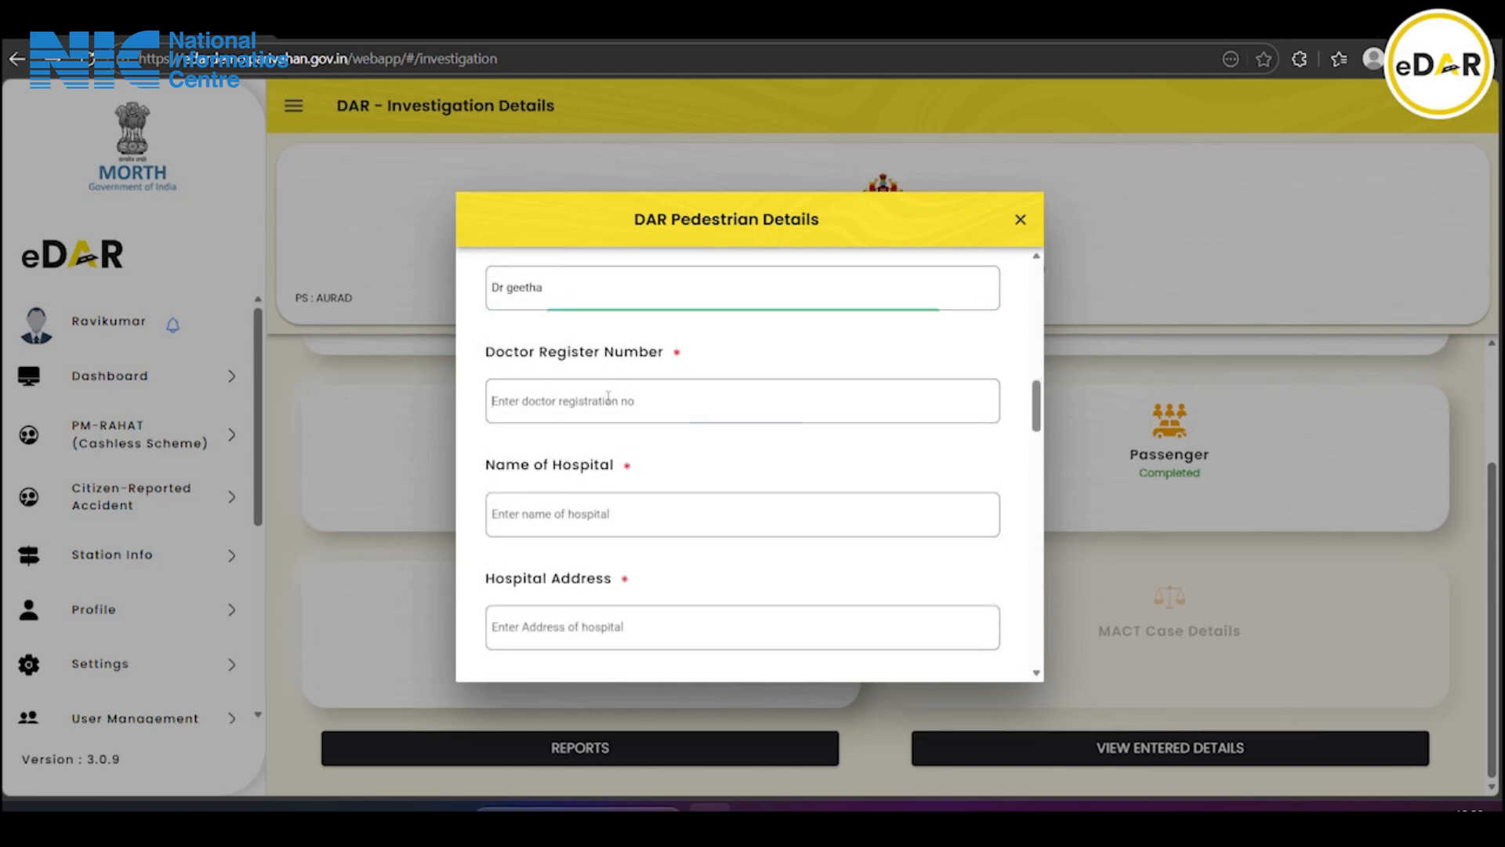
type("2067")
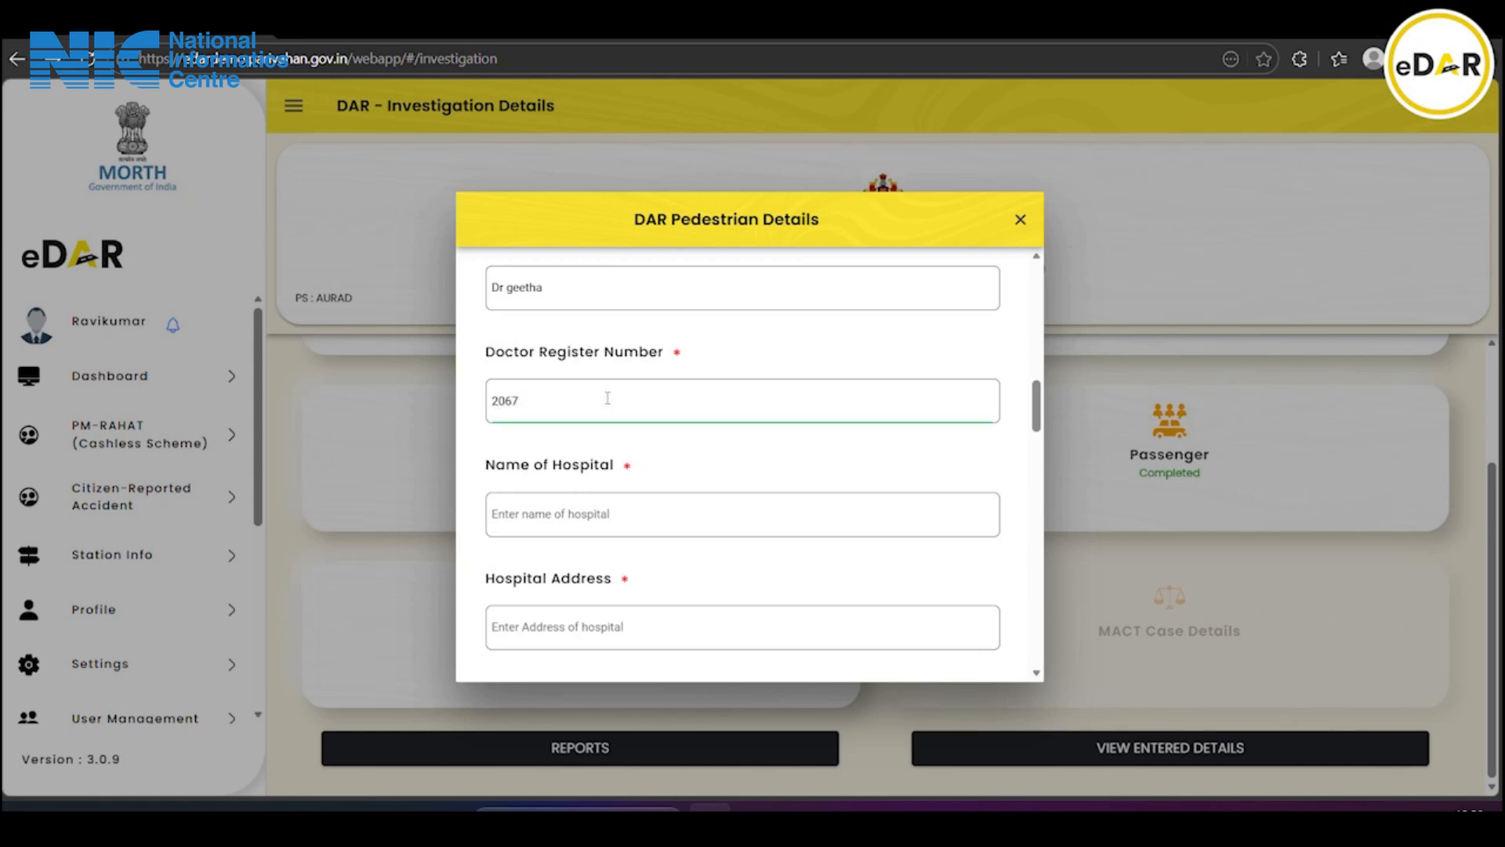
scroll(607, 399, "down", 2)
left_click(603, 405)
type("Geetha Hospital")
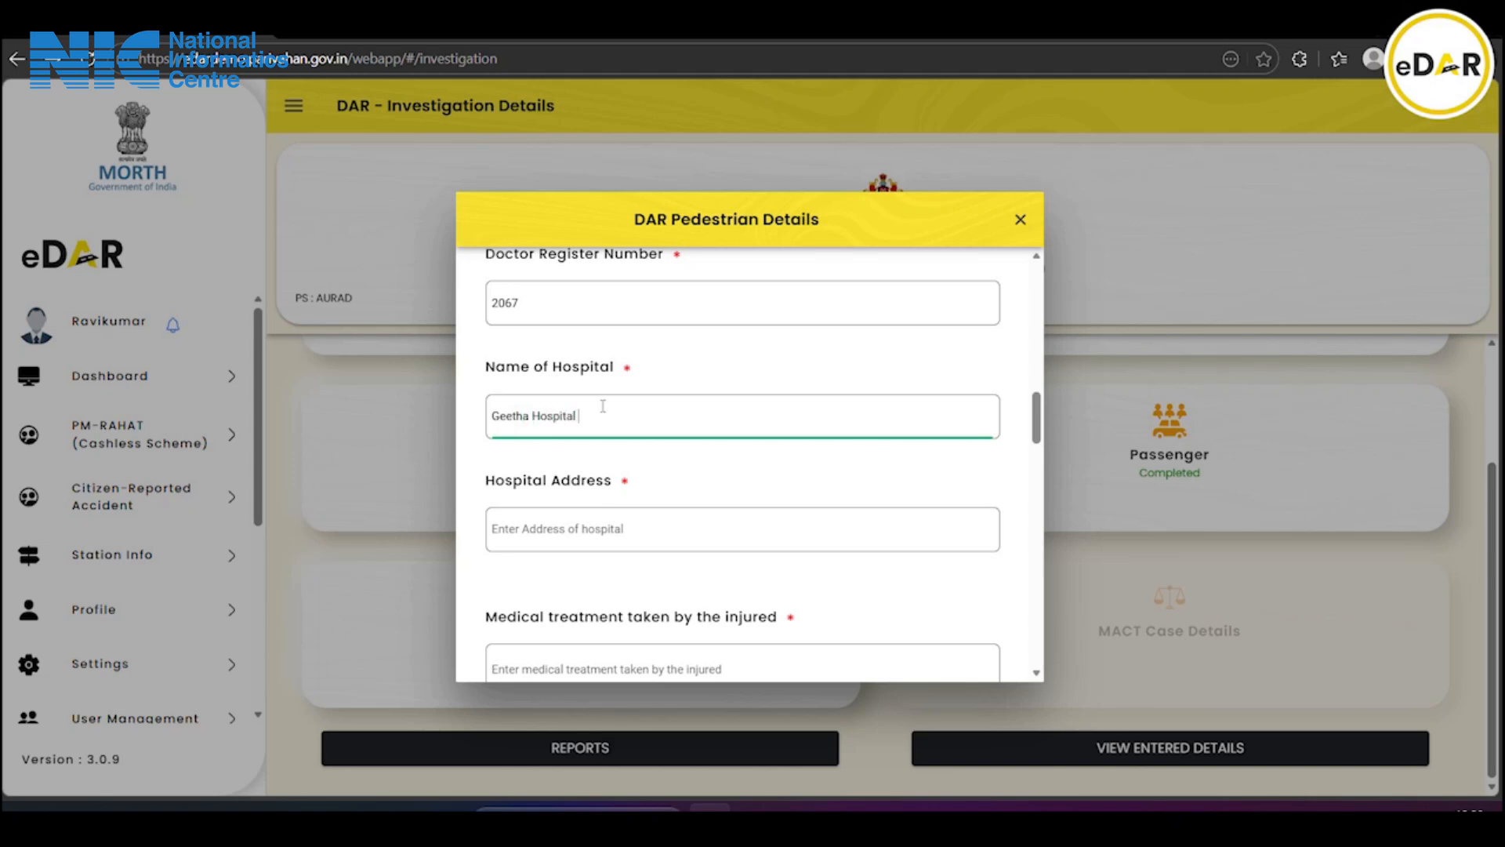
scroll(603, 405, "down", 2)
left_click(533, 428)
type("Near old bu")
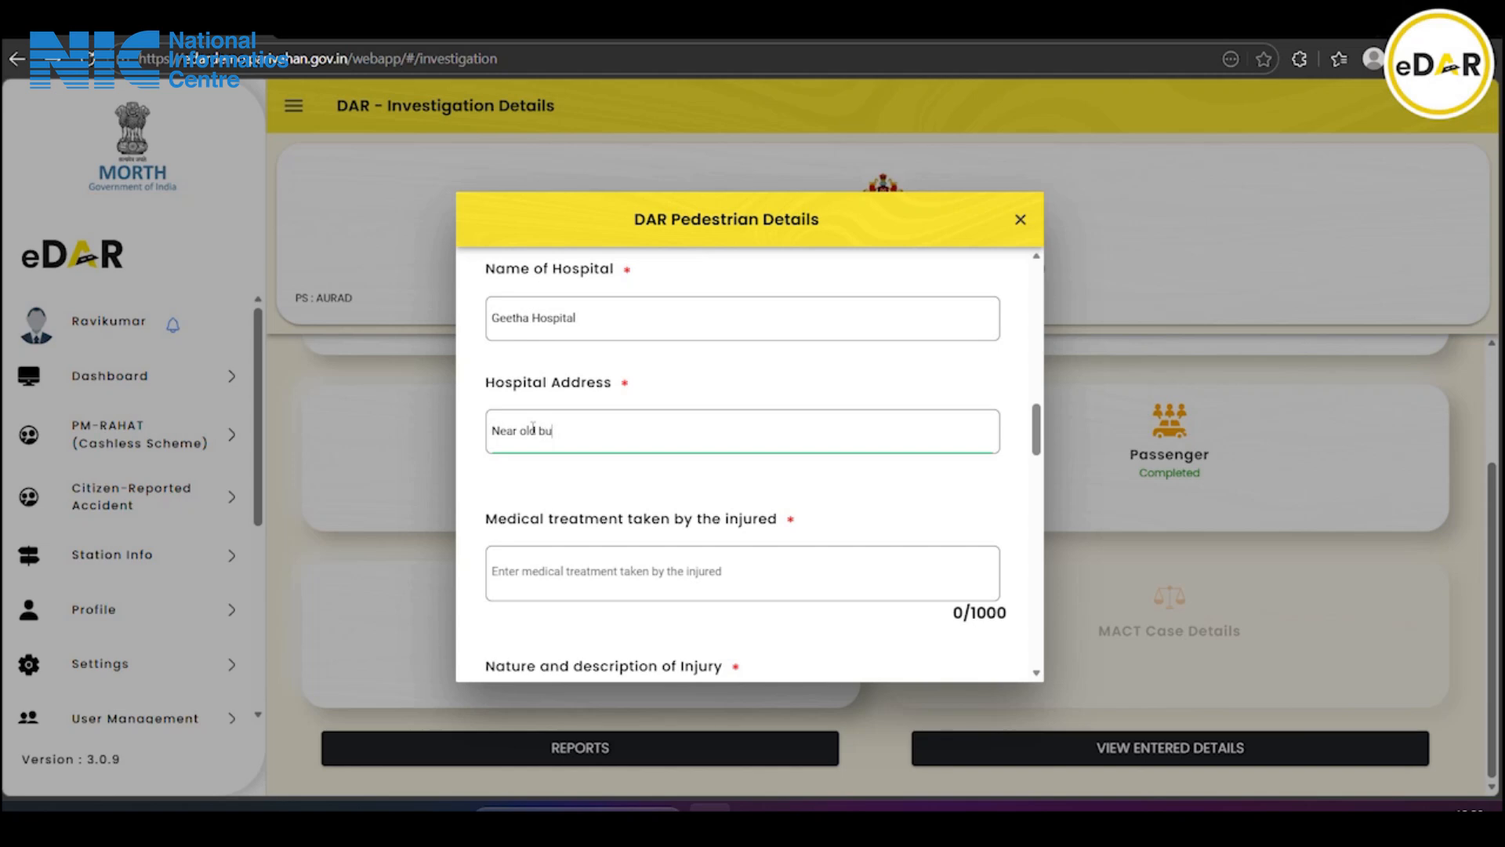
type("s stand")
Paste the prepared medical treatment description into the treatment field
scroll(534, 429, "down", 1)
left_click(580, 474)
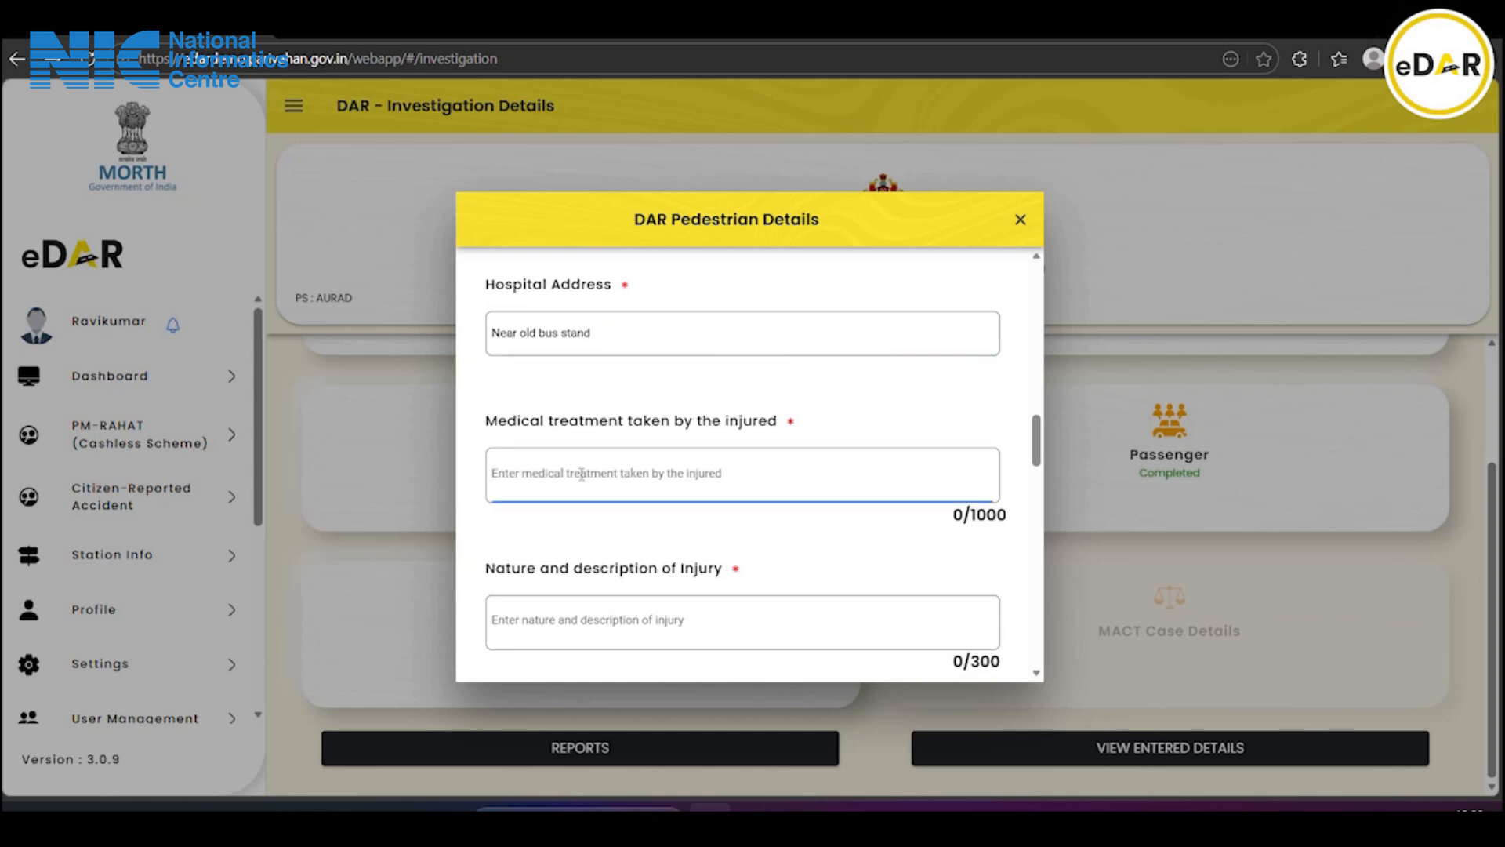
key("ctrl+v")
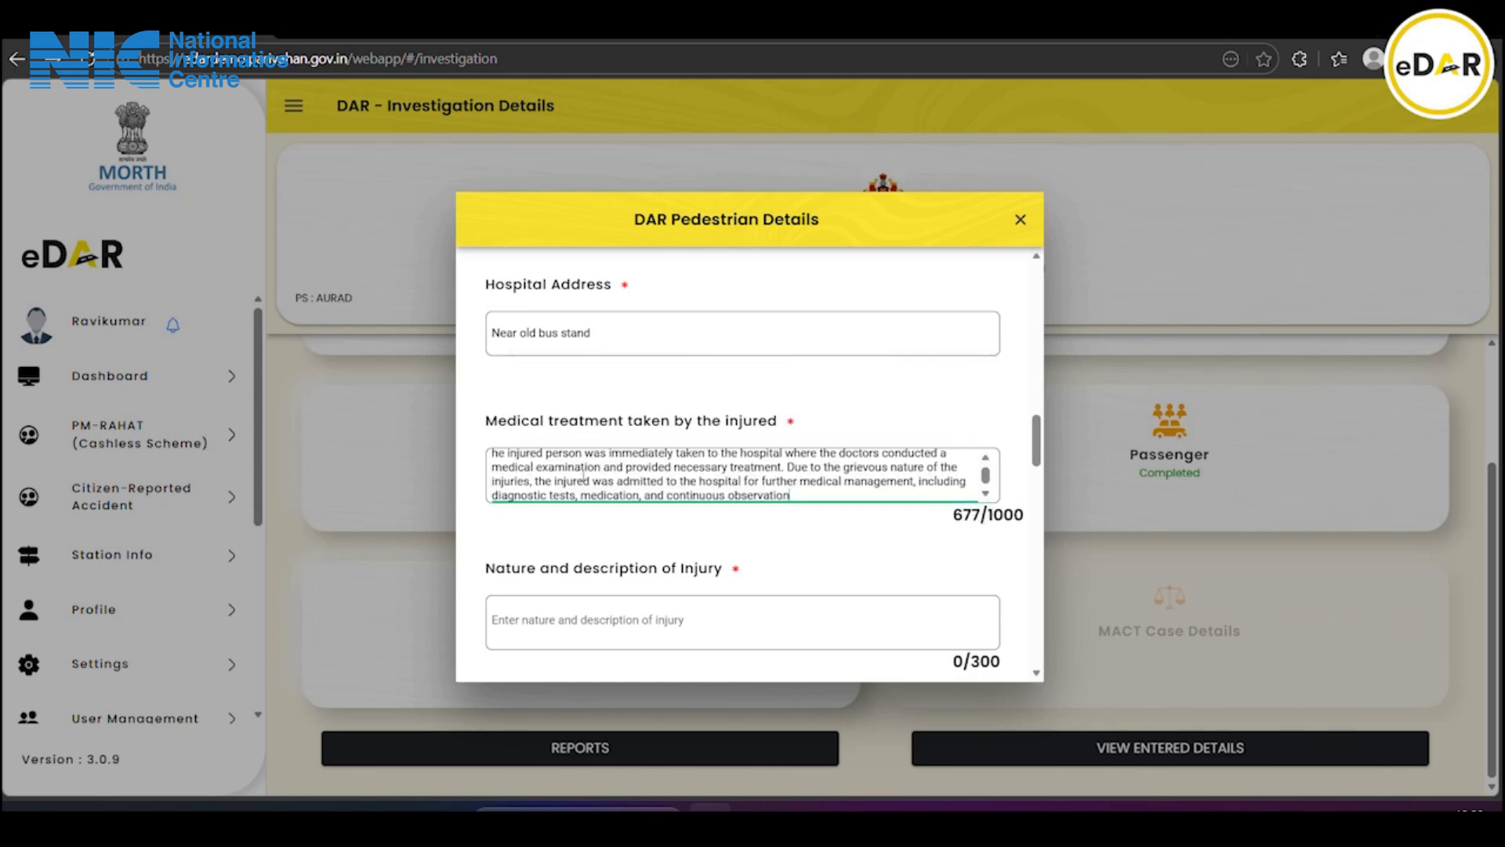
scroll(586, 474, "down", 1)
scroll(587, 474, "up", 2)
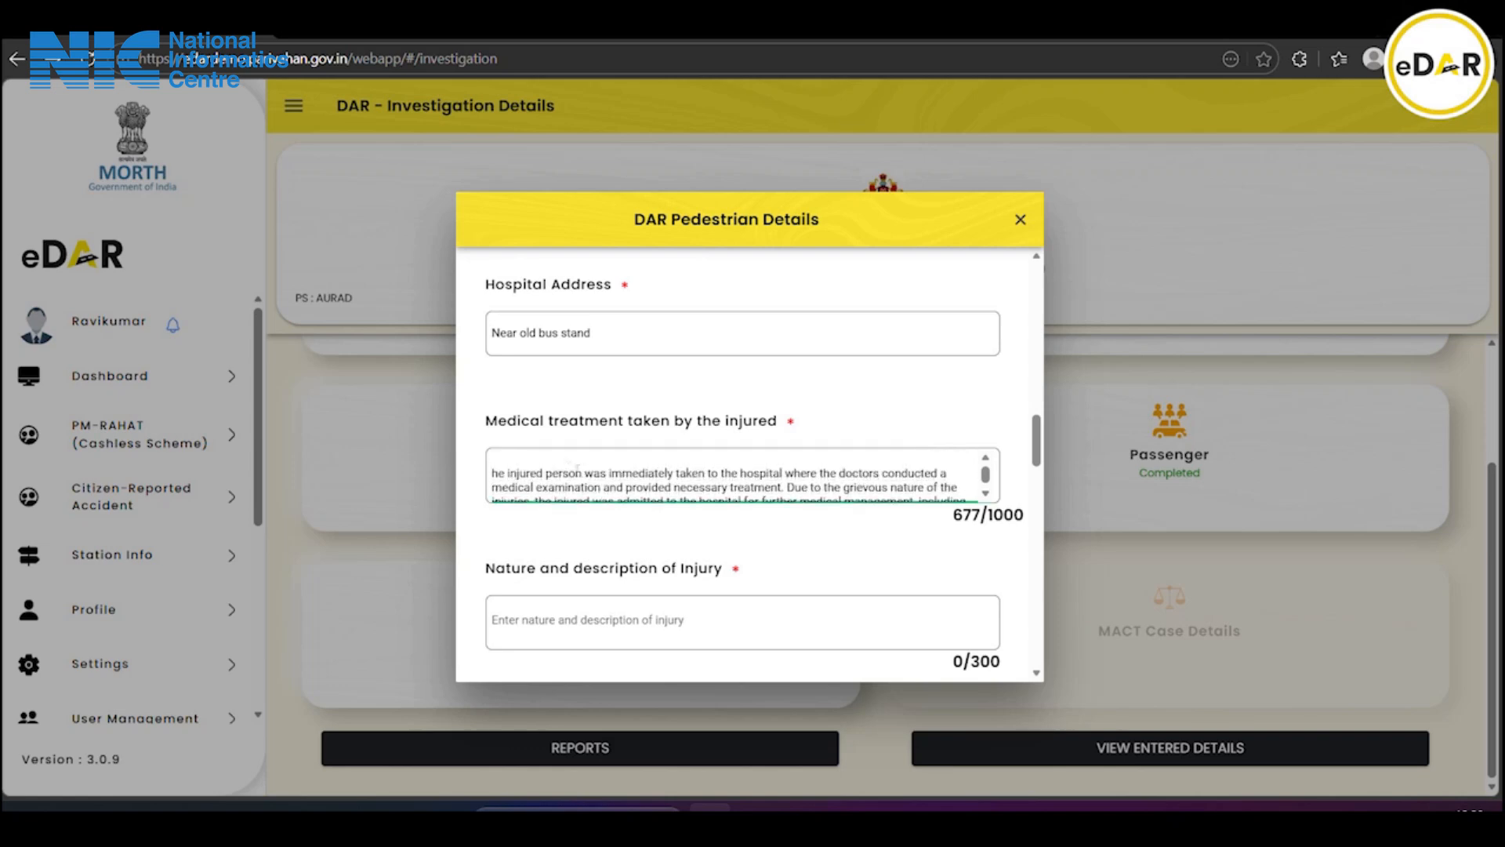
scroll(588, 462, "down", 2)
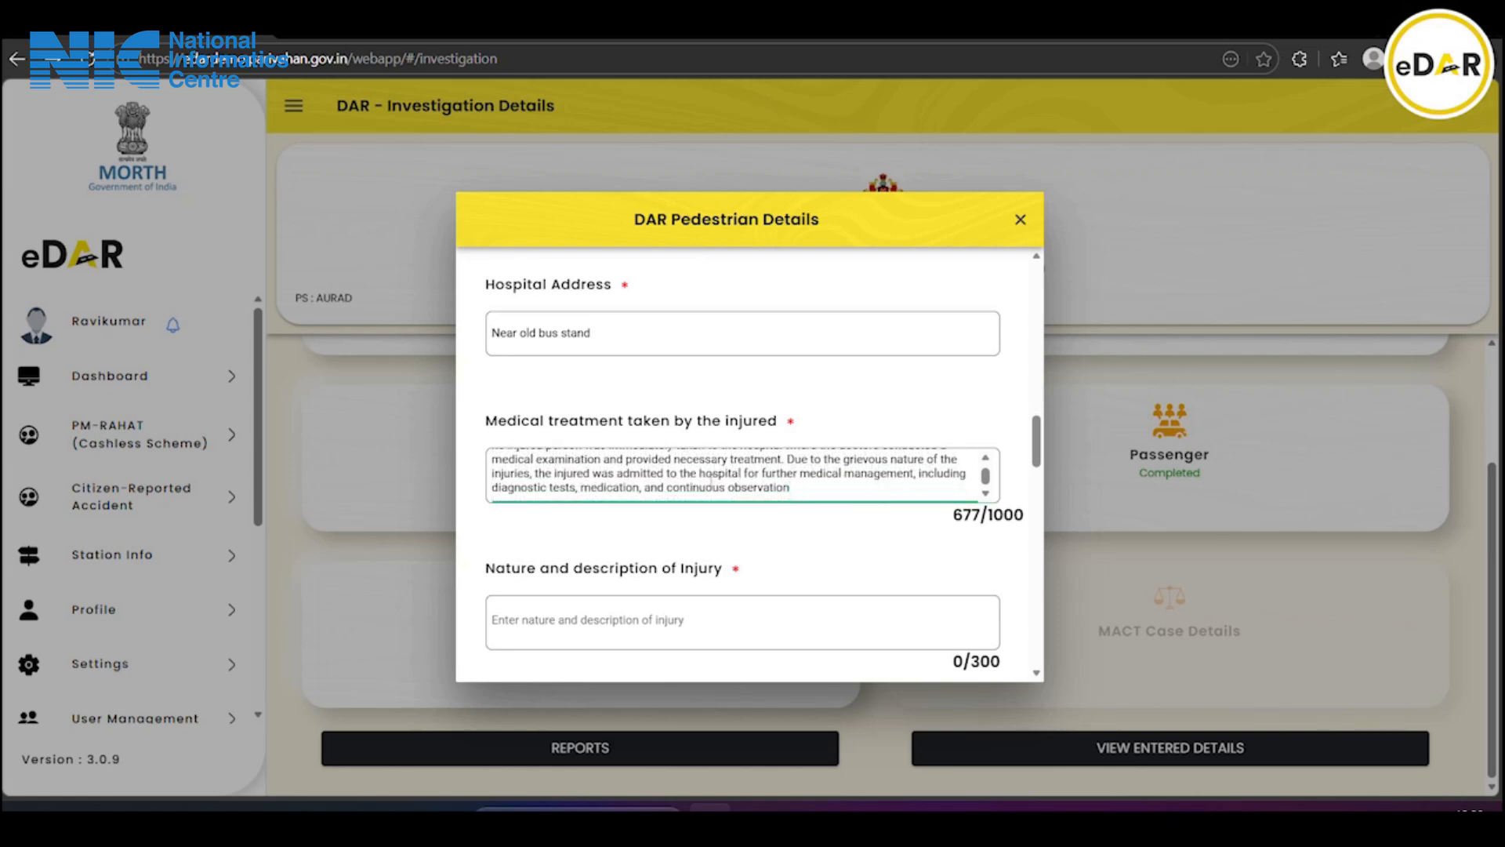
scroll(711, 480, "down", 1)
Paste the injury description and enter 5 days of hospitalization
left_click(577, 520)
key("ctrl+v")
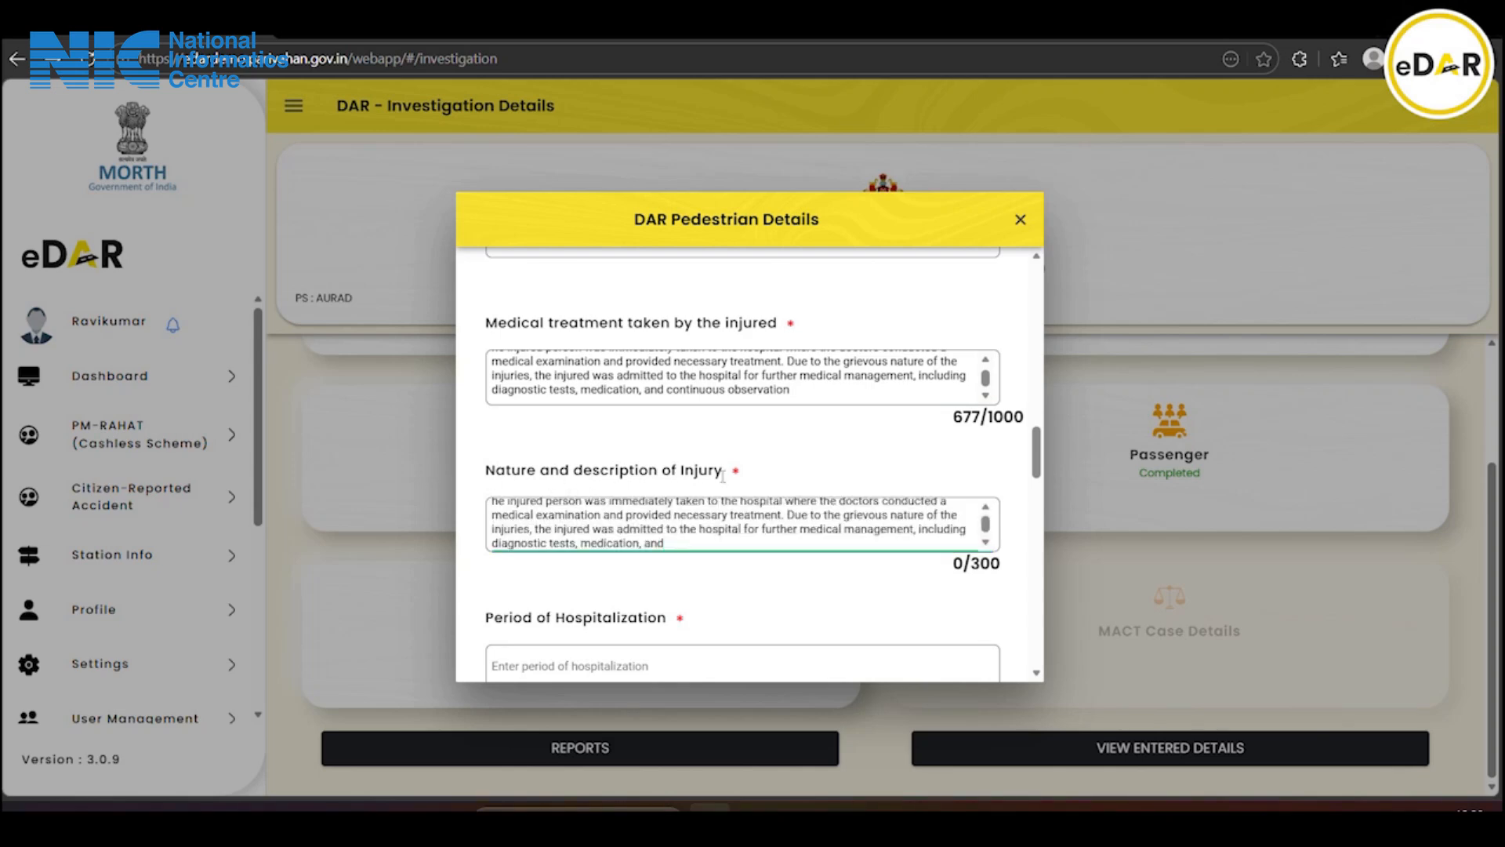
scroll(723, 474, "down", 3)
left_click(582, 463)
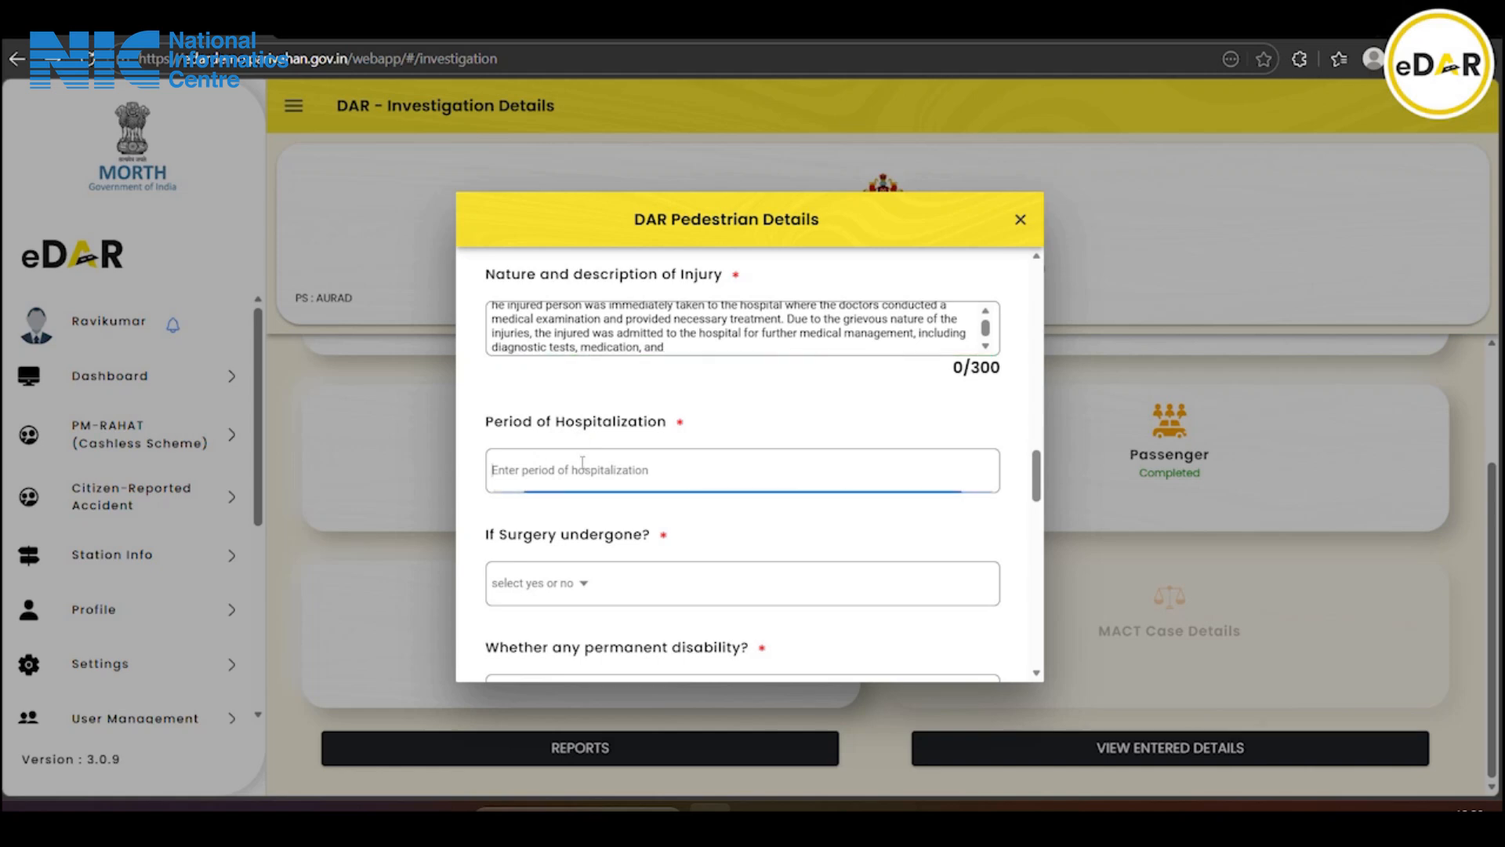
type("5 days")
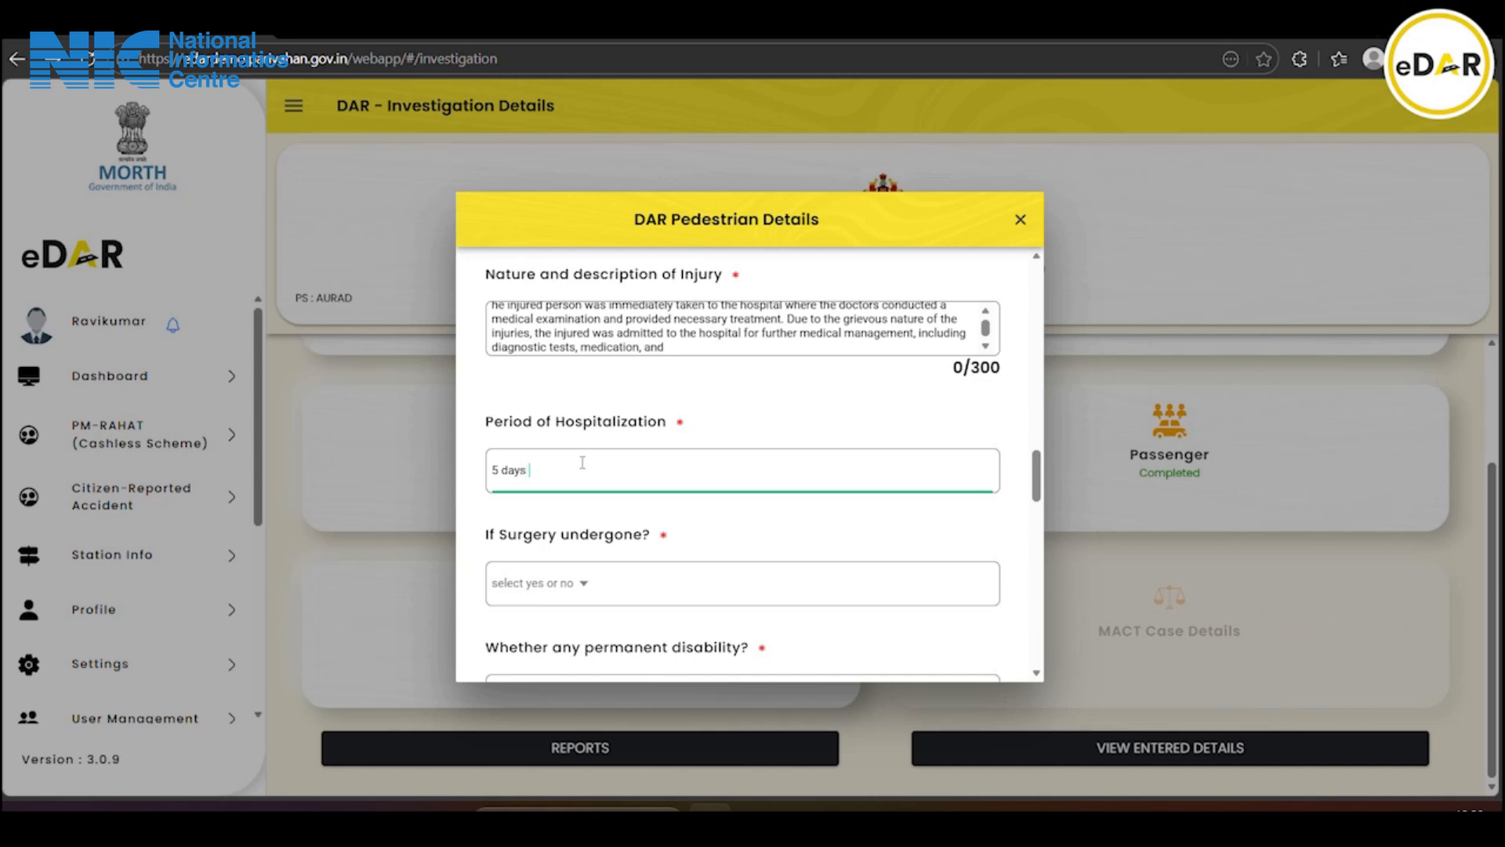
scroll(583, 463, "down", 1)
Set both Surgery undergone and Permanent disability to No
left_click(551, 488)
left_click(710, 462)
left_click(838, 514)
scroll(716, 497, "down", 3)
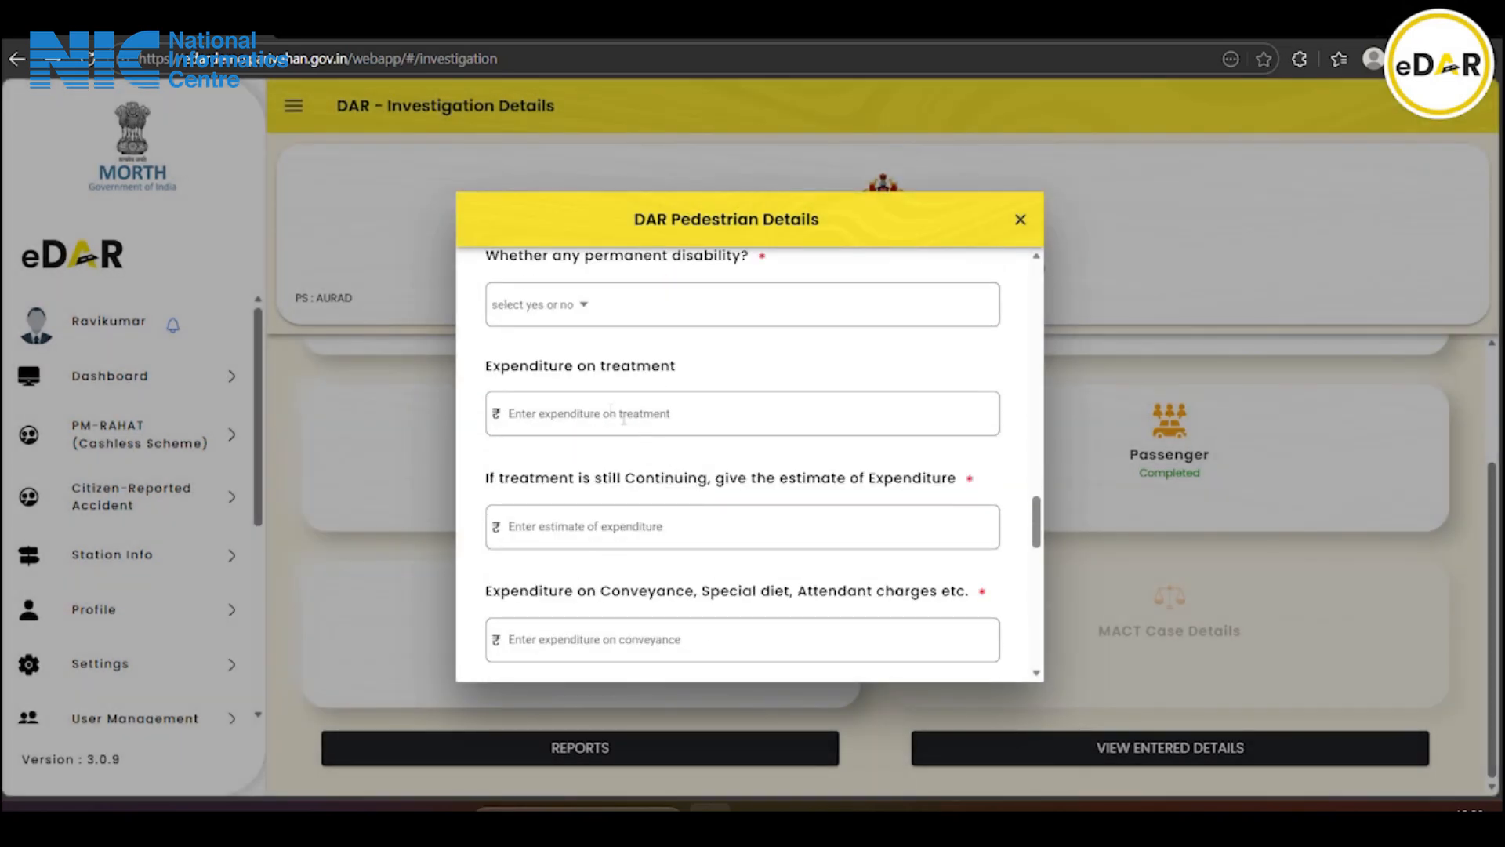
left_click(561, 305)
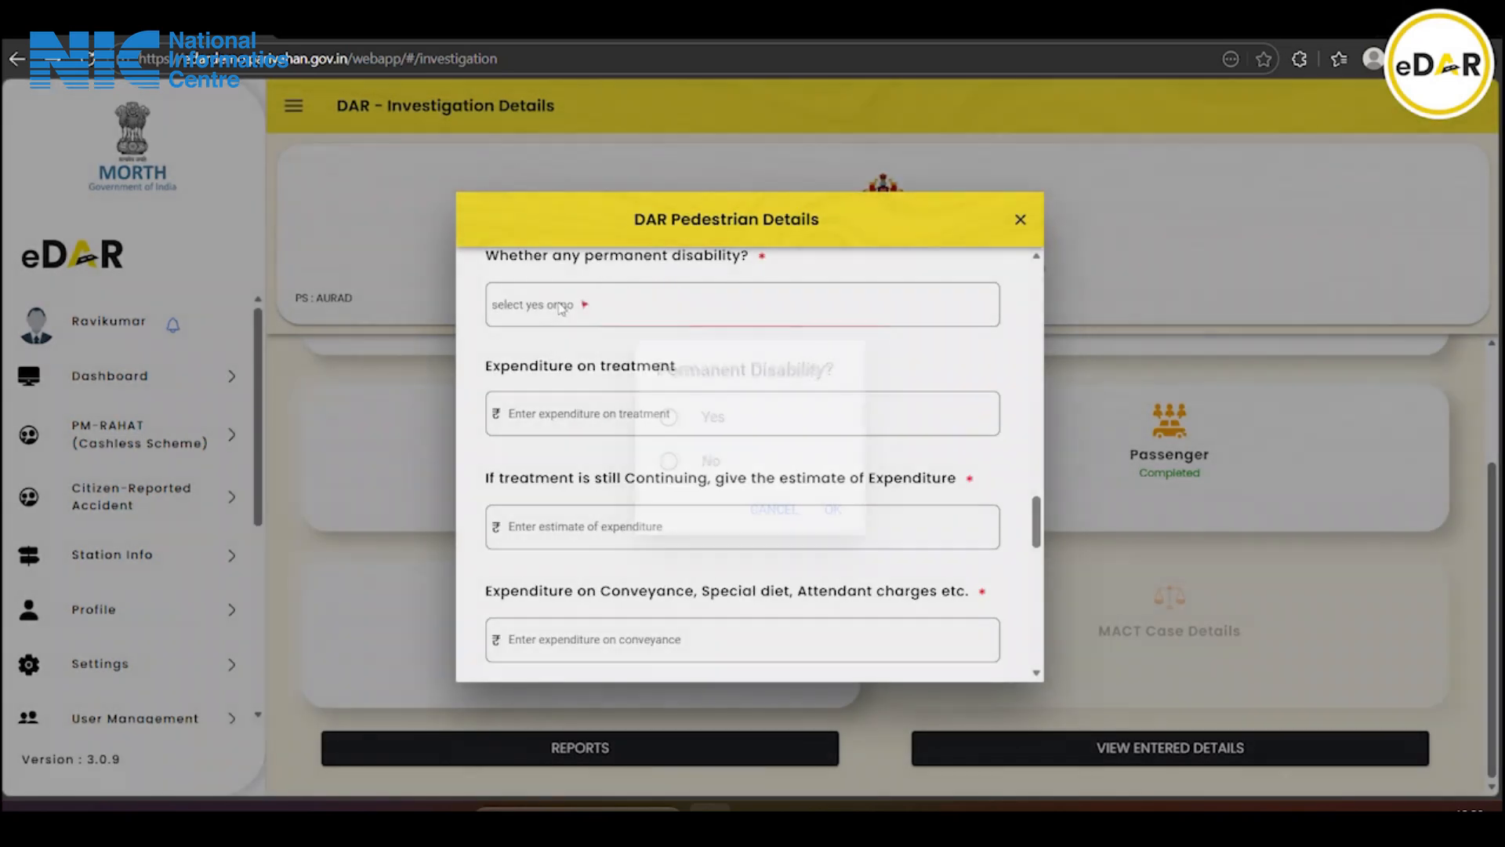
left_click(714, 465)
left_click(838, 514)
Enter 50000 as treatment expenditure and begin the estimated further expenditure amount
left_click(563, 410)
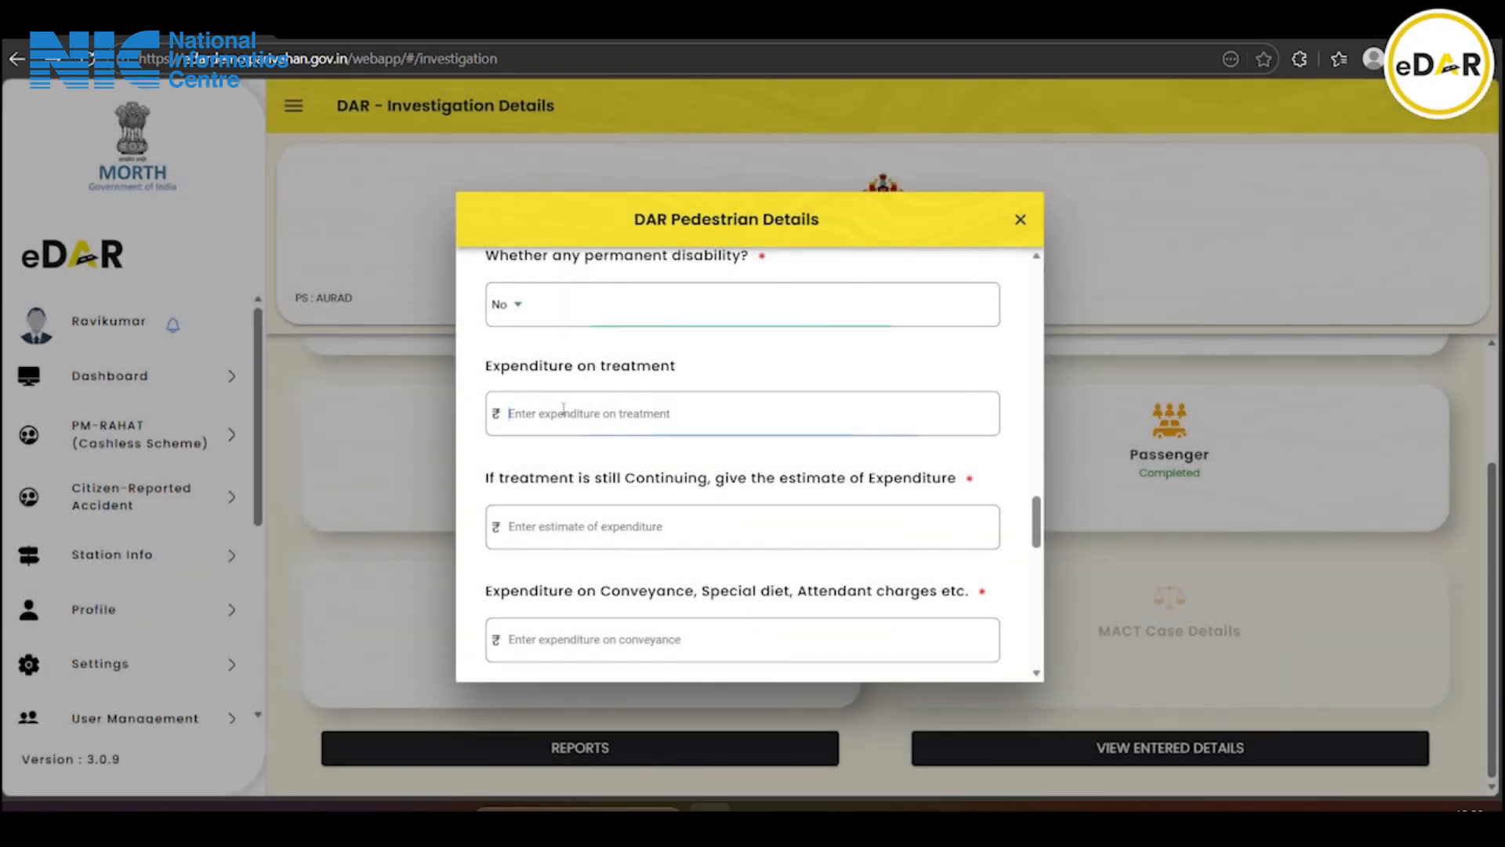
type("50000")
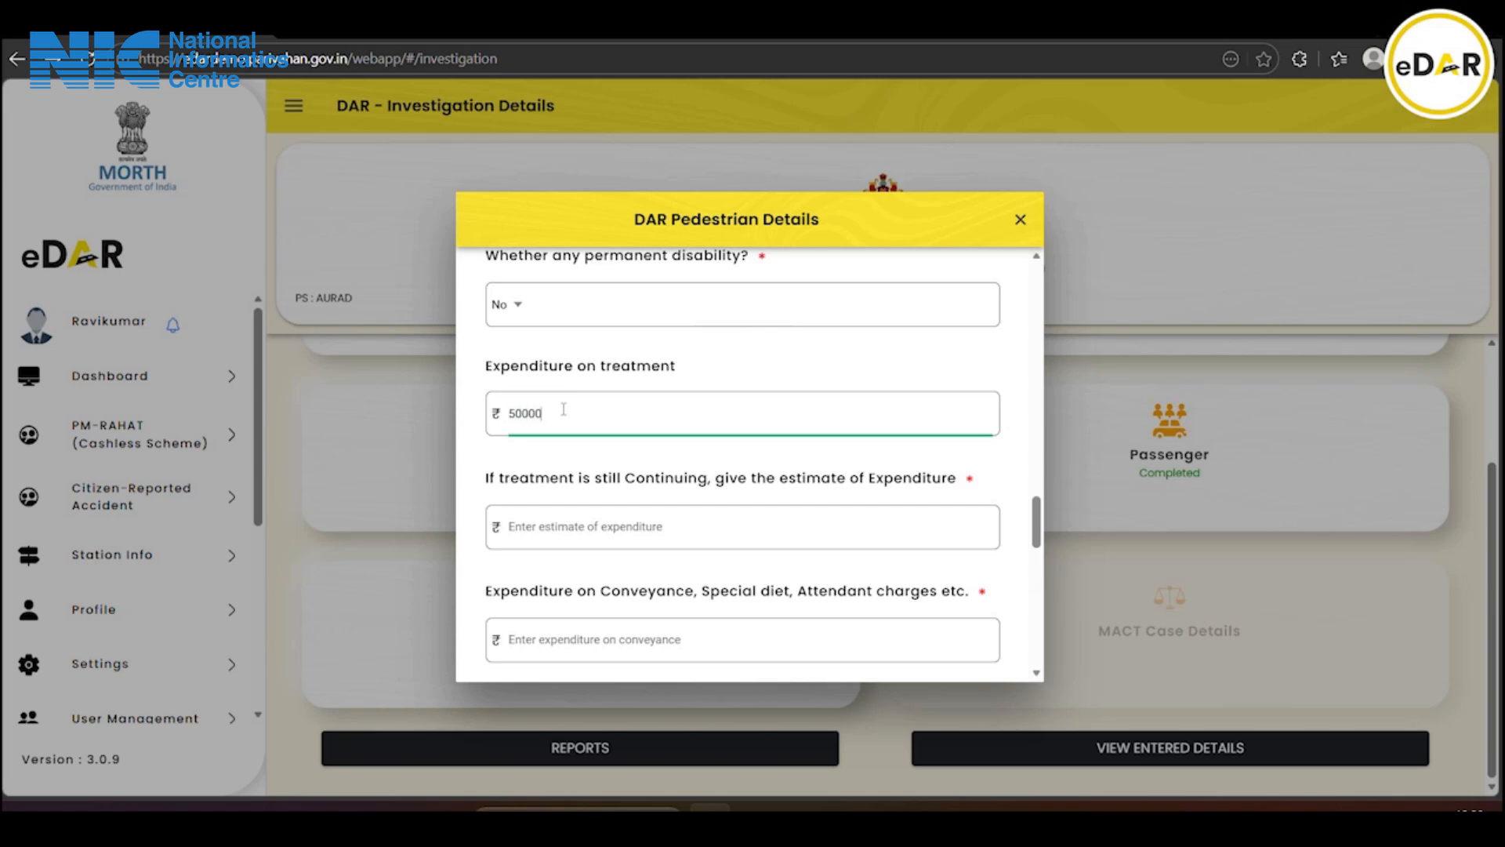
left_click(540, 555)
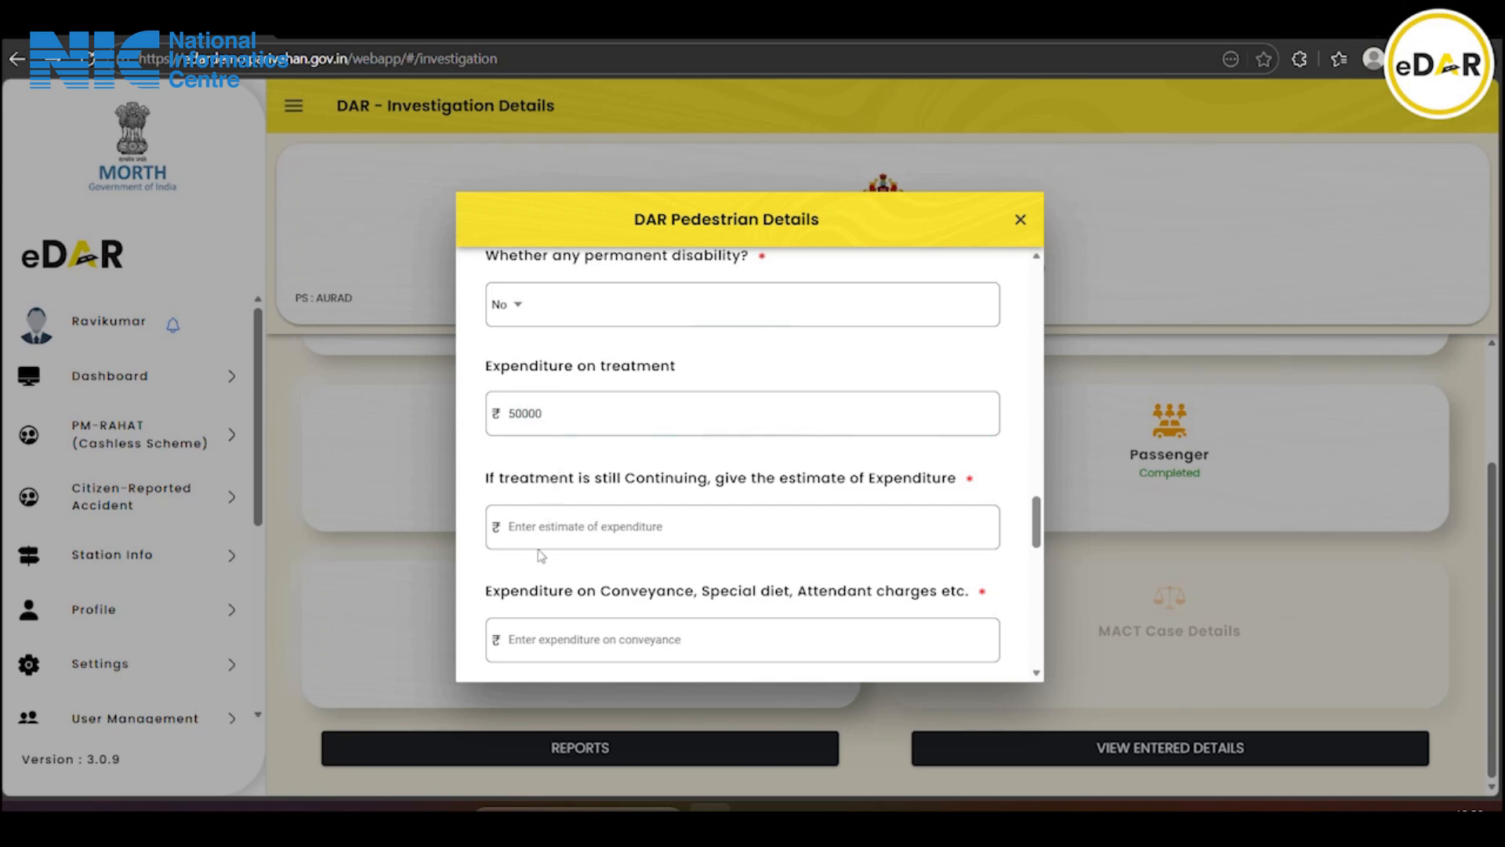
left_click(561, 532)
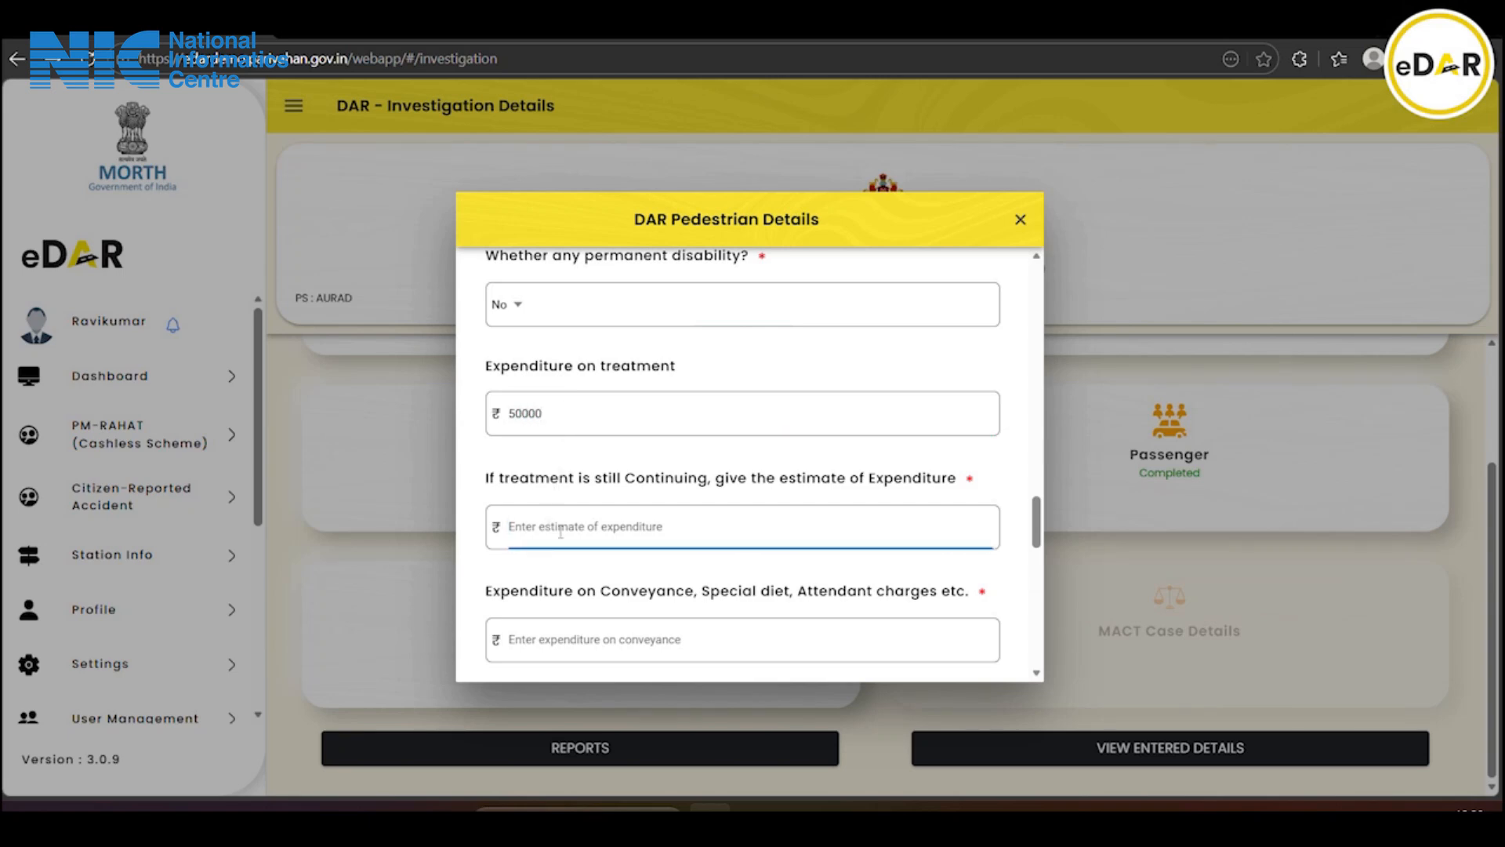
type("15000")
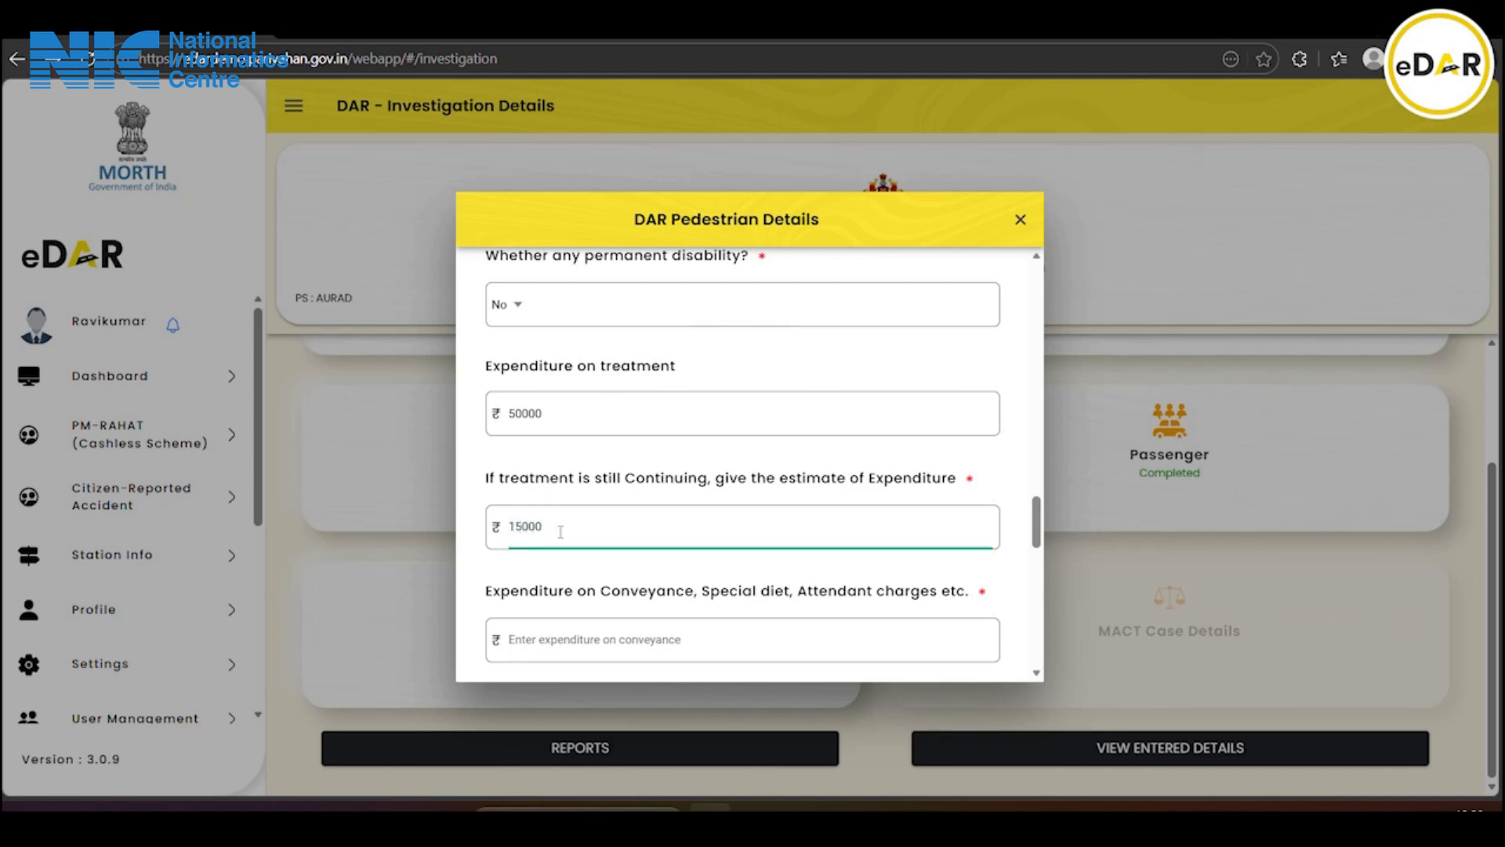
scroll(560, 533, "down", 1)
Enter 10000 for conveyance/diet/attendant expenses and 10000 for loss of income
left_click(561, 532)
type("10000")
scroll(560, 533, "down", 2)
left_click(605, 460)
type("1000")
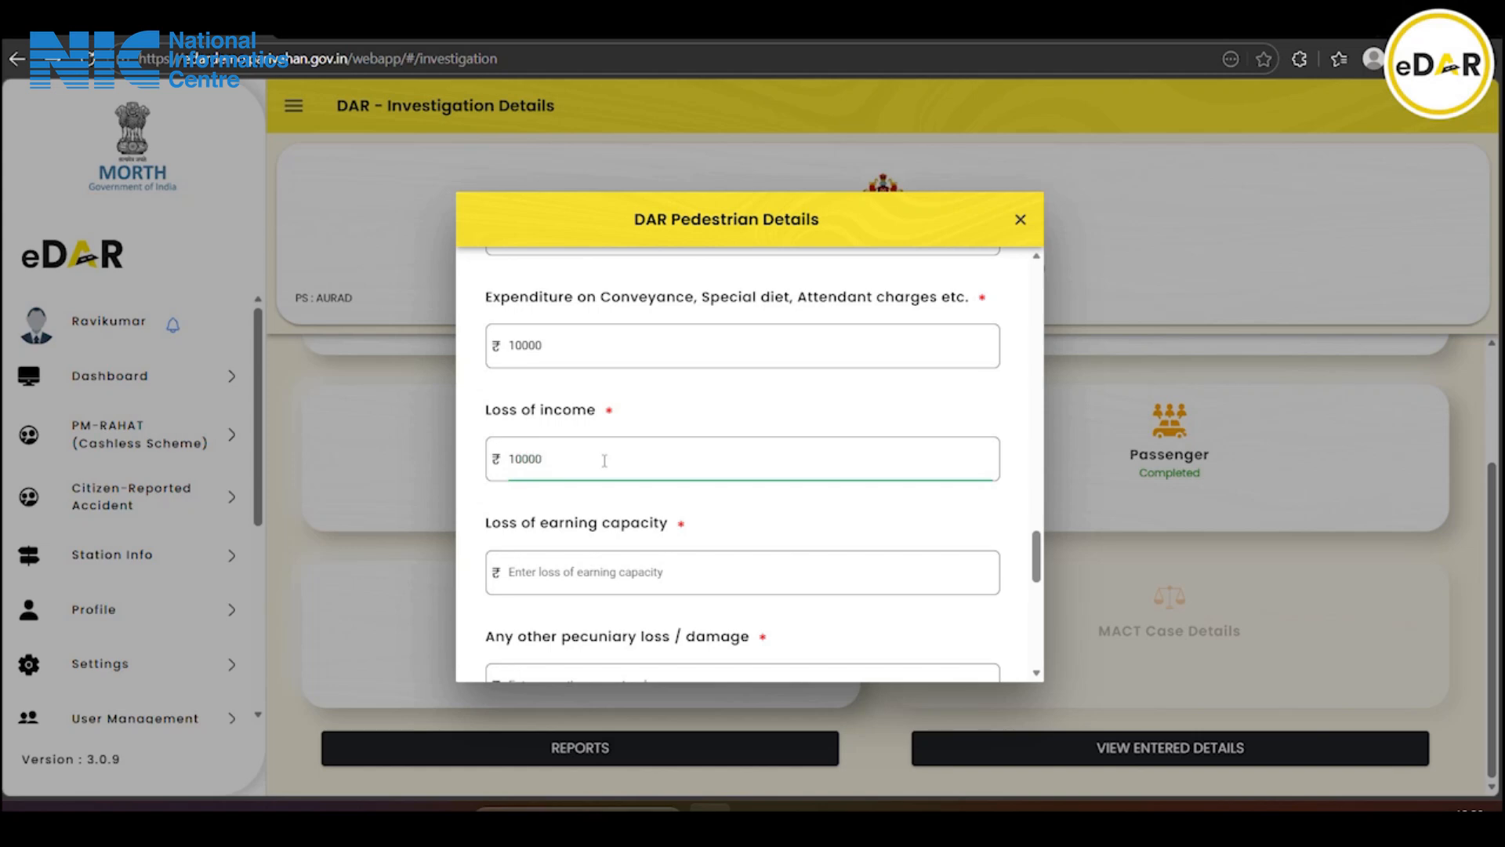
type("0")
scroll(604, 459, "down", 1)
Enter loss of earning capacity 1000 and other pecuniary loss 5000
left_click(603, 468)
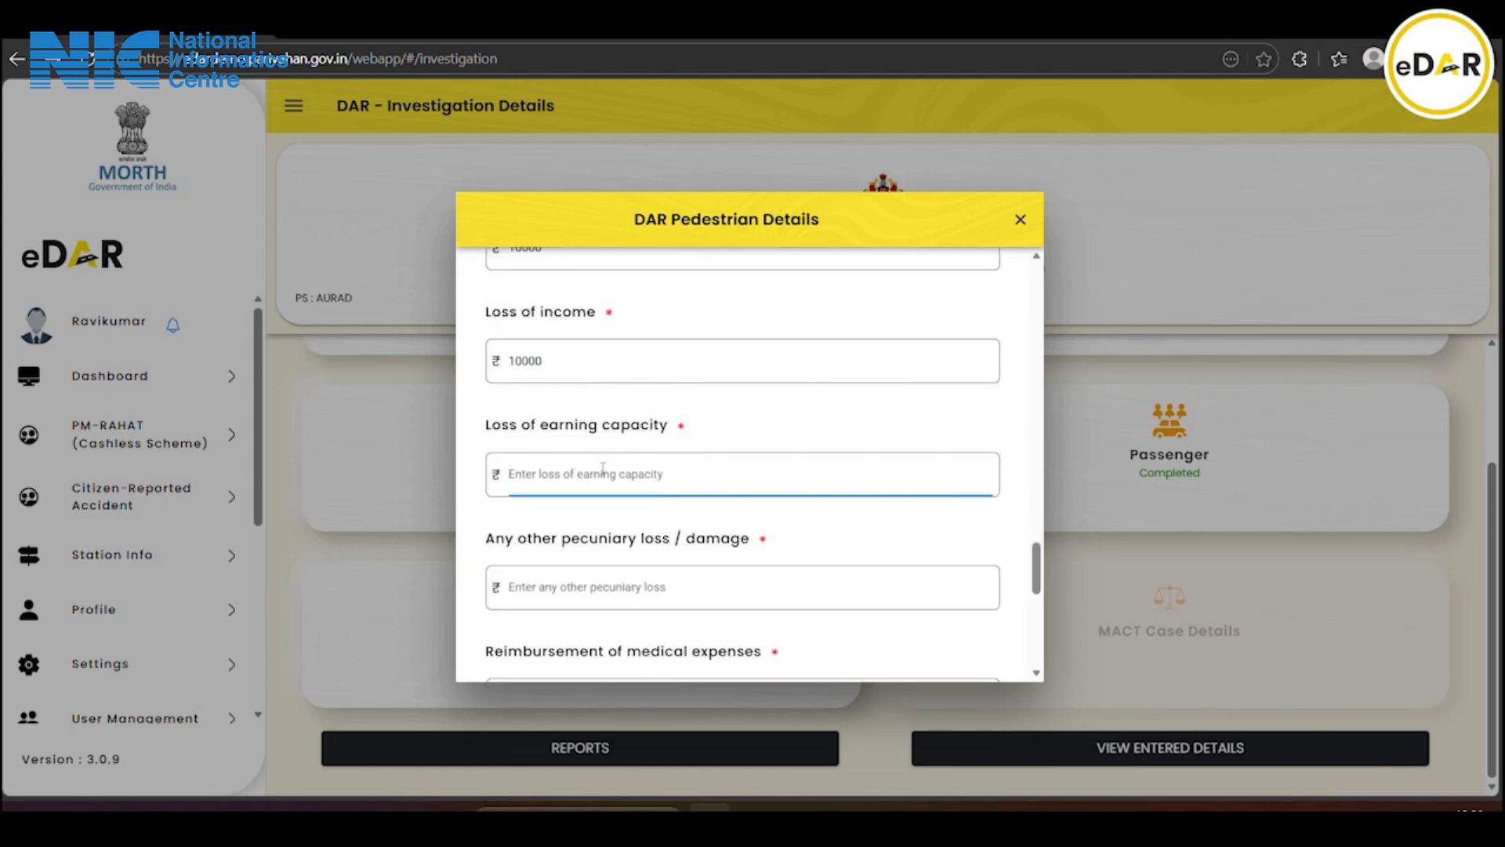
type("10000")
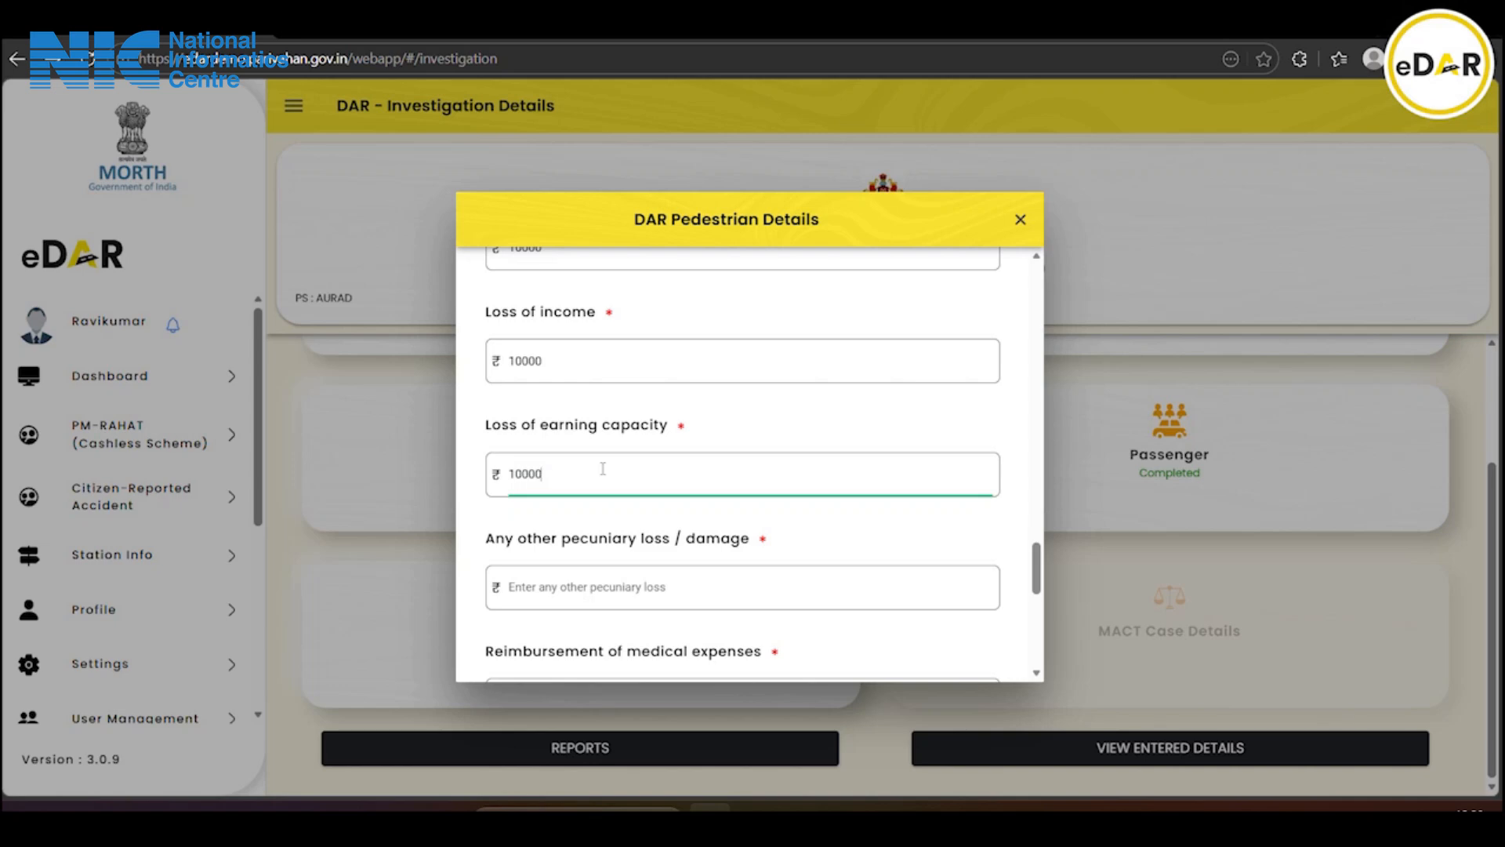
scroll(603, 468, "down", 1)
left_click(578, 479)
type("500")
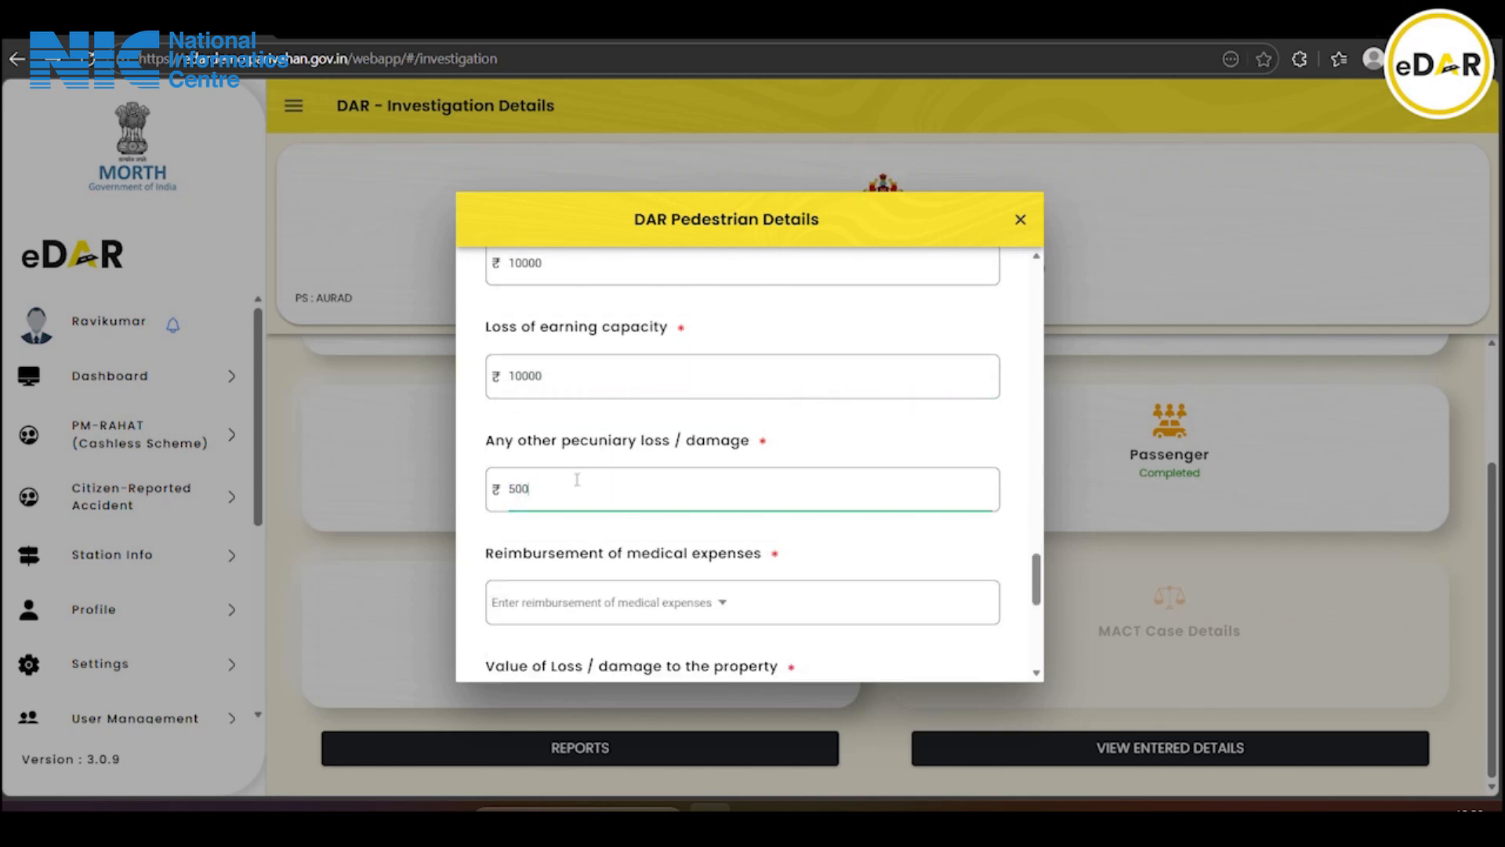
type("0")
scroll(577, 479, "down", 2)
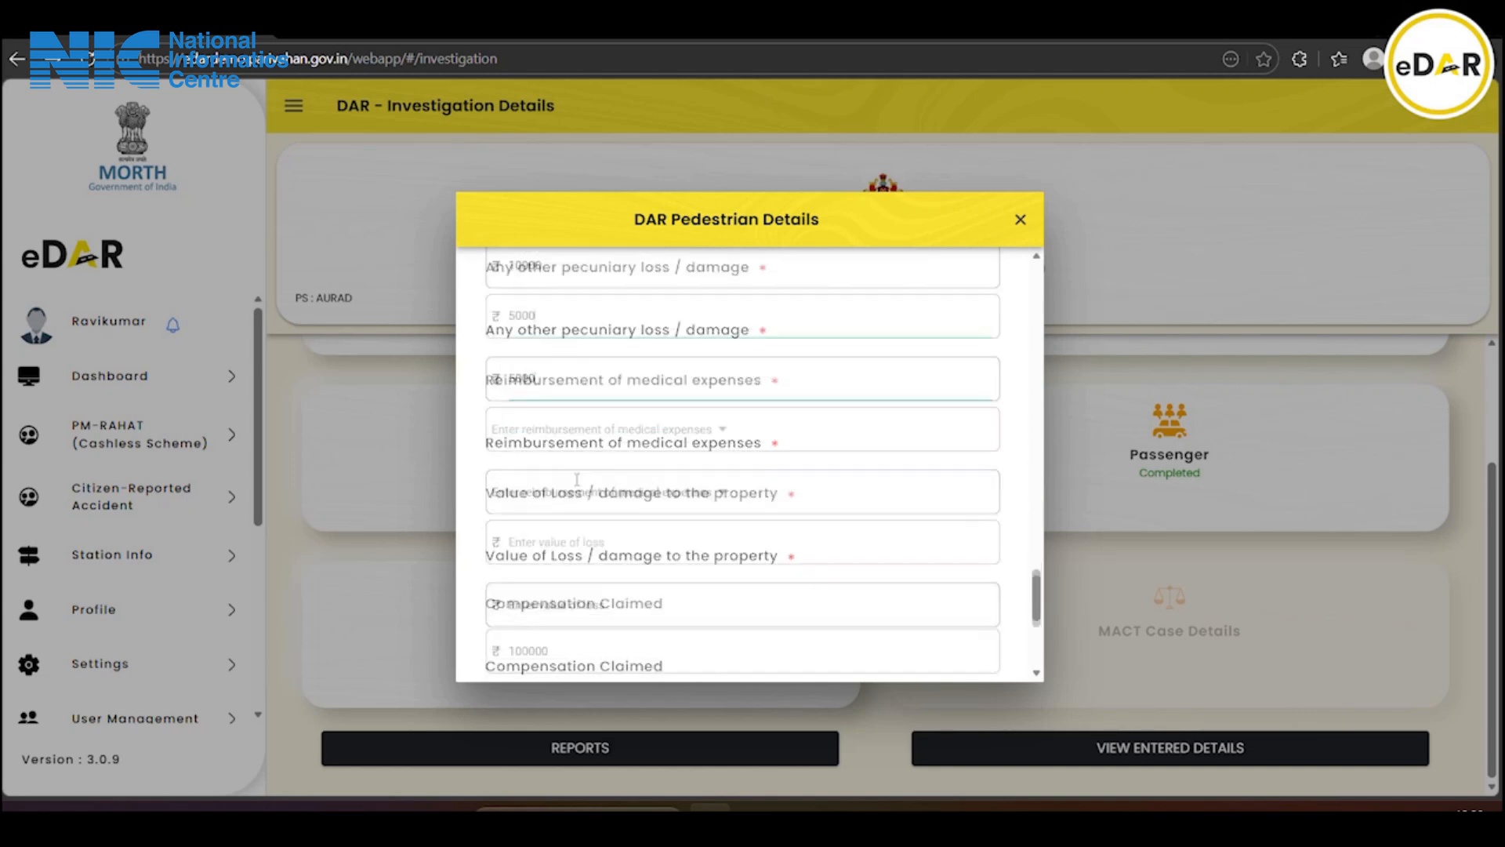
Set medical reimbursement to No and enter property loss value 5000
left_click(558, 415)
left_click(669, 464)
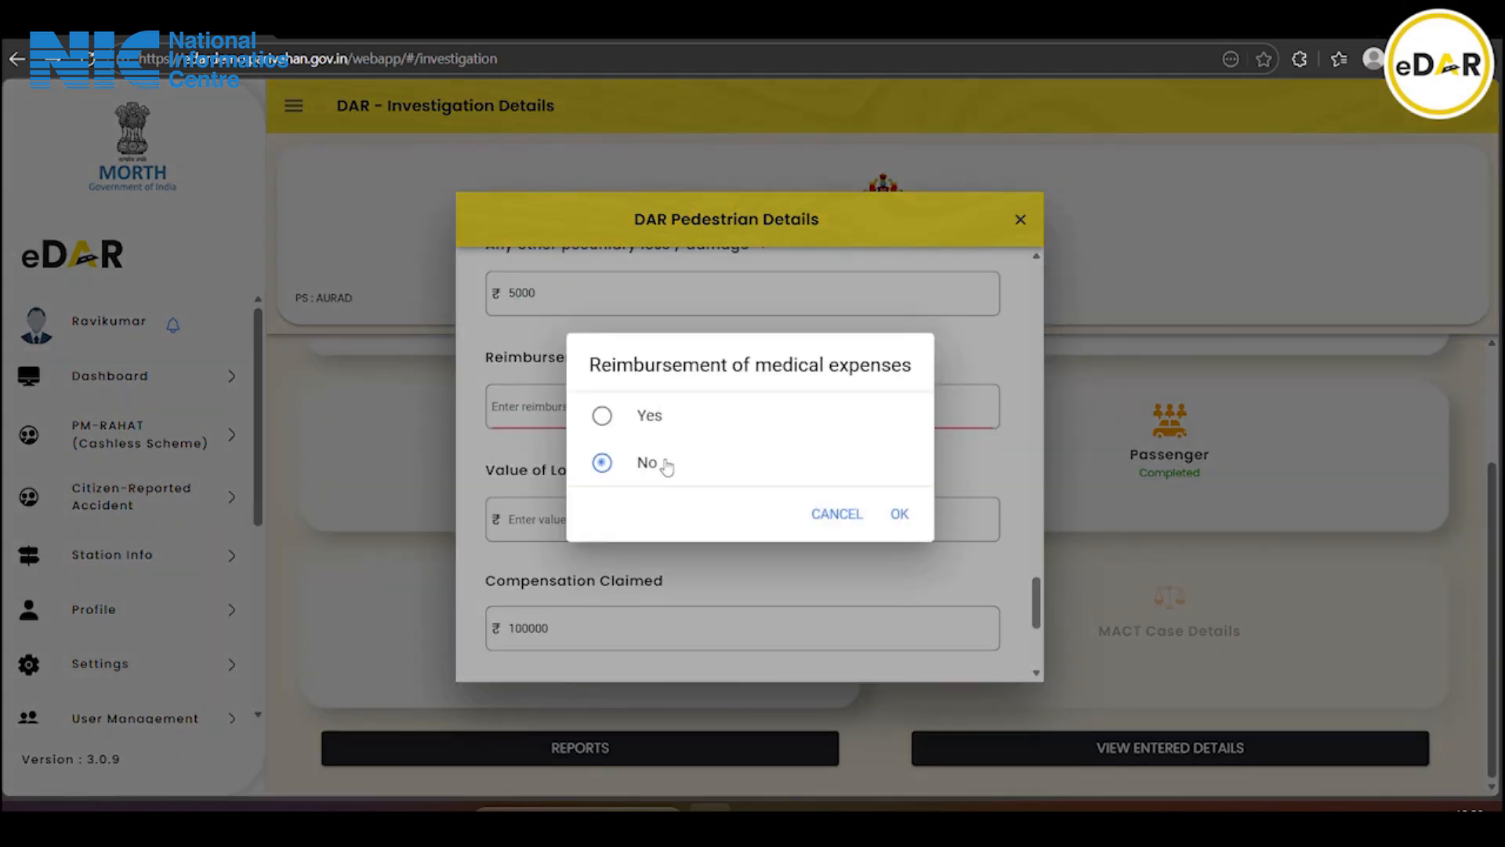
left_click(902, 516)
left_click(629, 515)
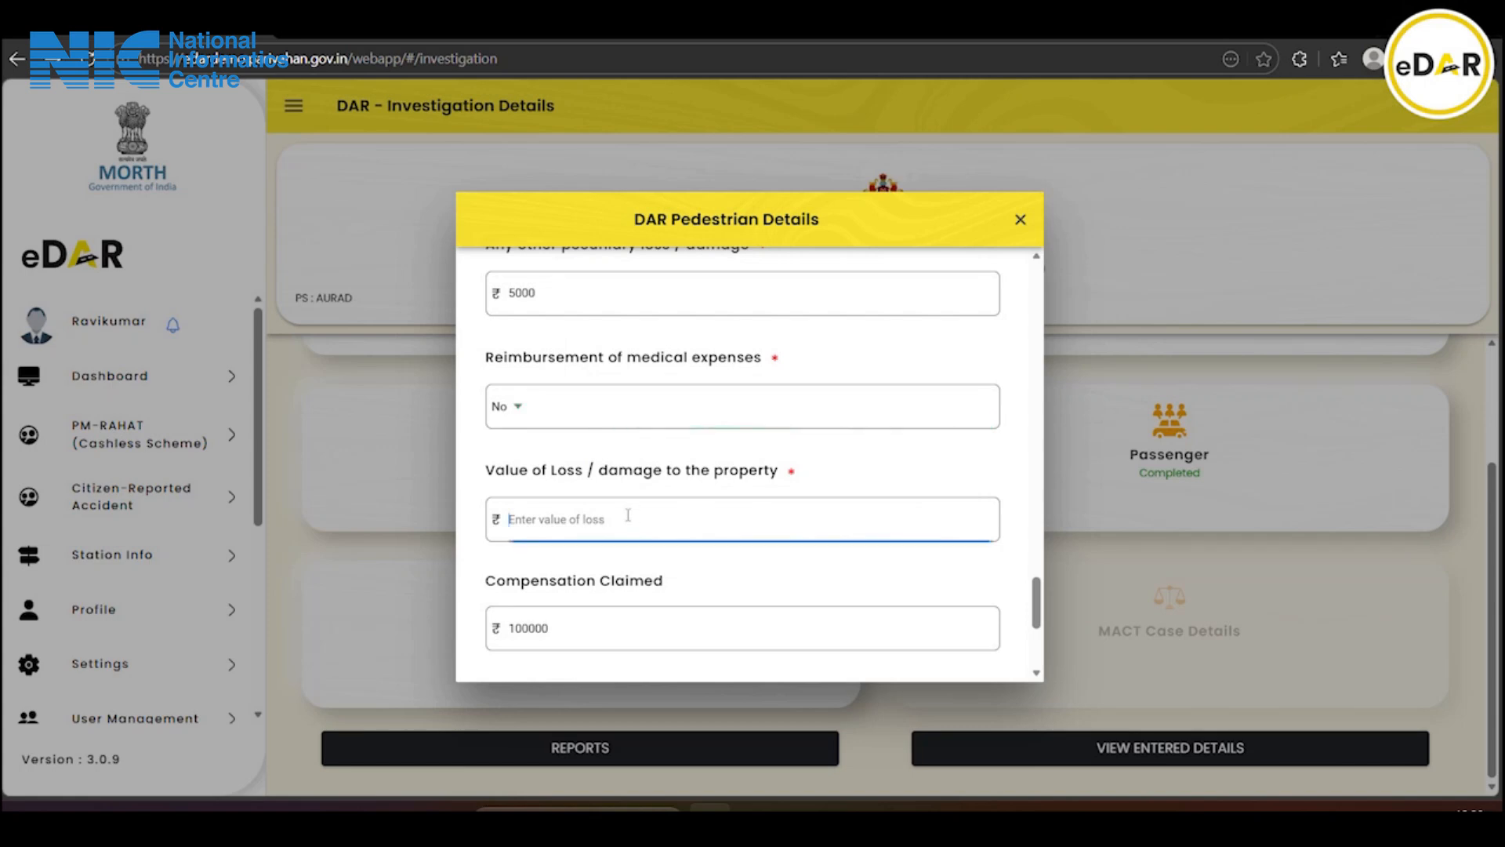
type("5000")
Fill Any other Information with 'please eneer any otmat' and save the pedestrian details
scroll(626, 515, "down", 2)
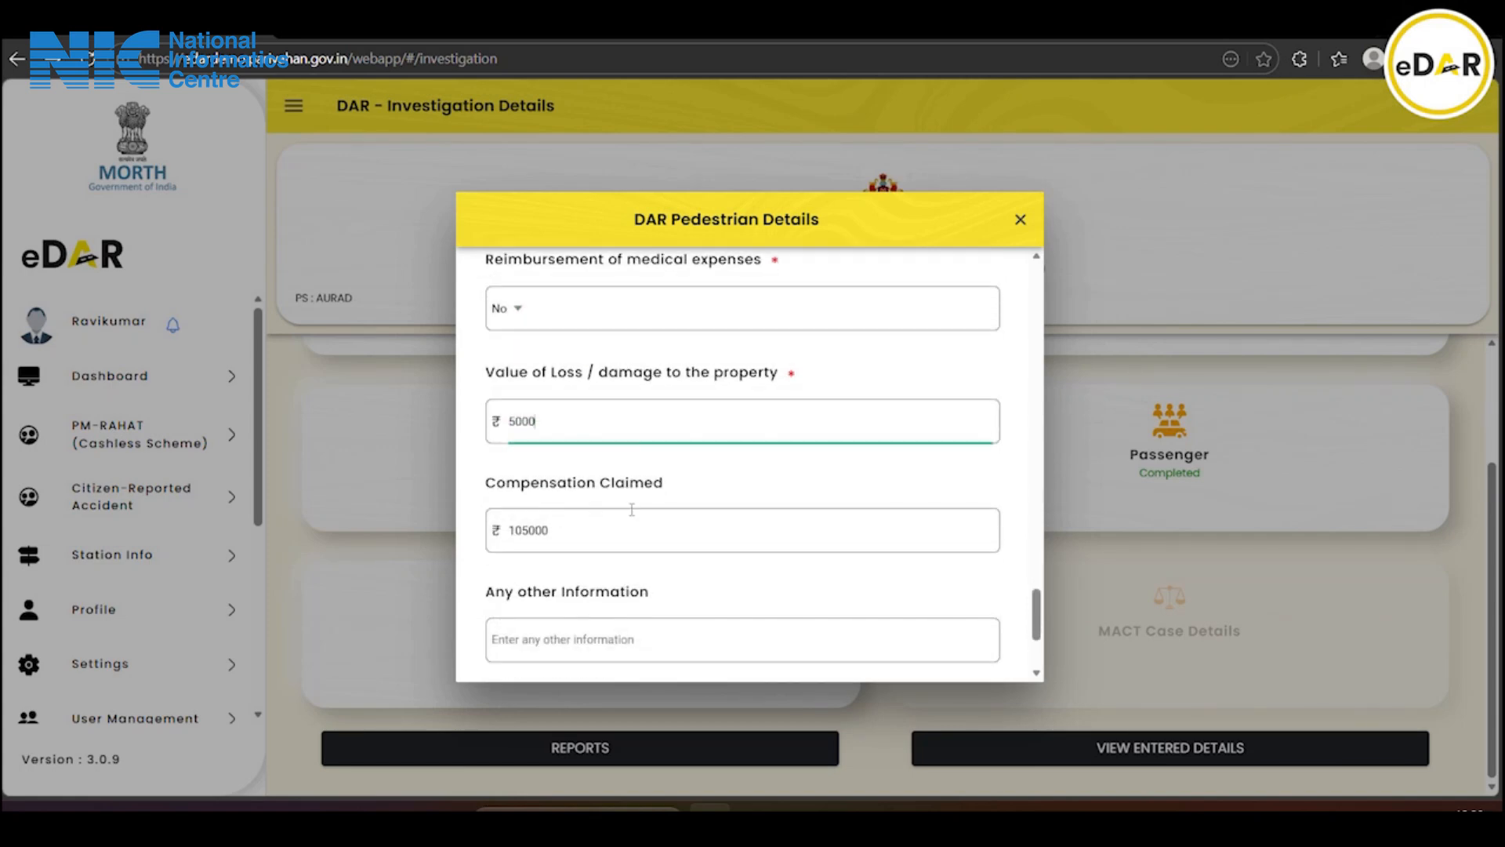
scroll(632, 510, "down", 2)
left_click(609, 532)
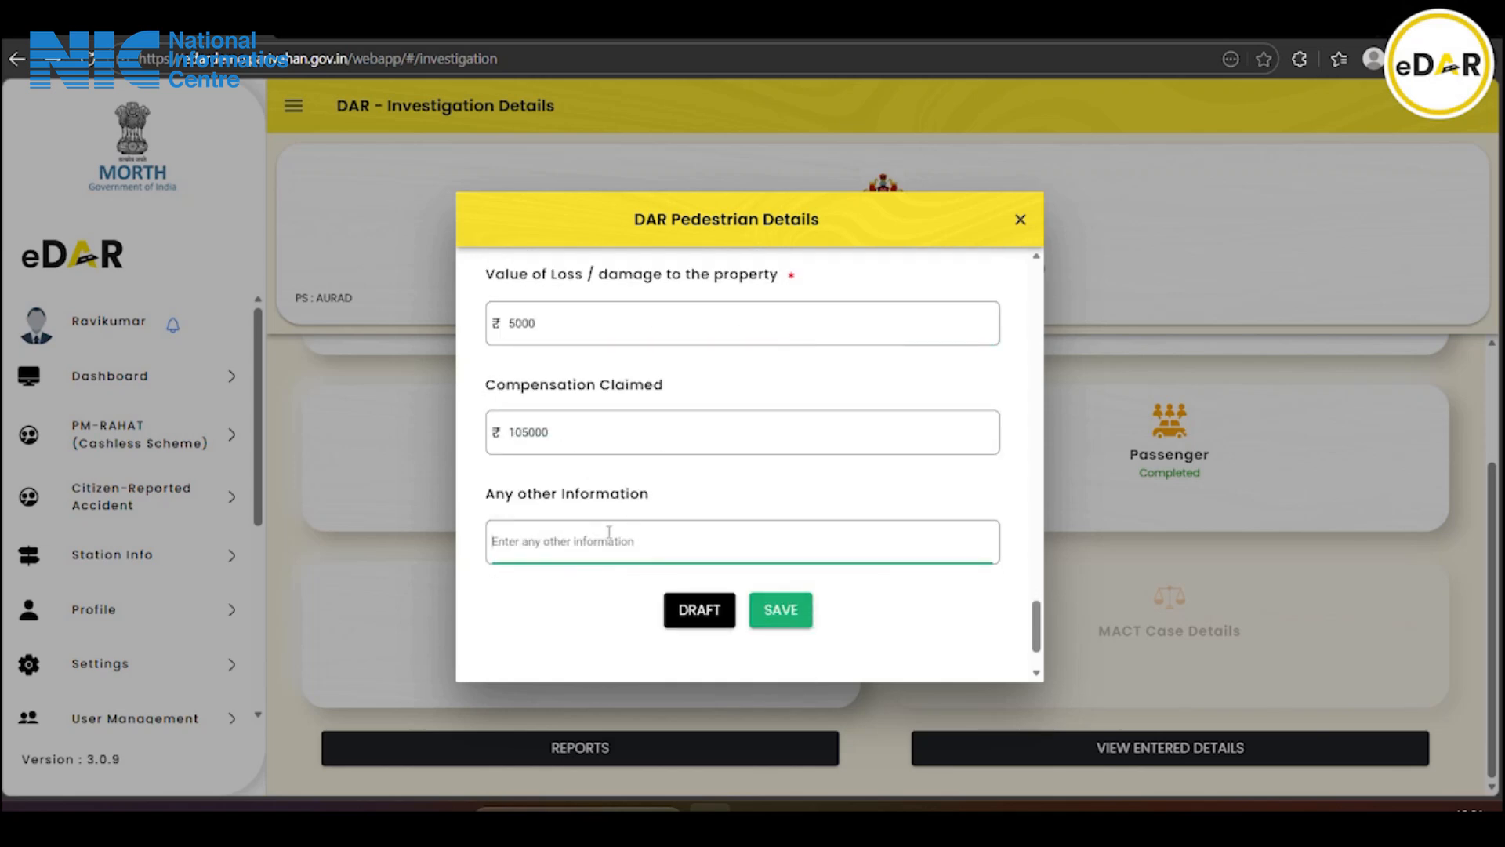
type("please ")
type("ene")
type("er any ot")
type("mation")
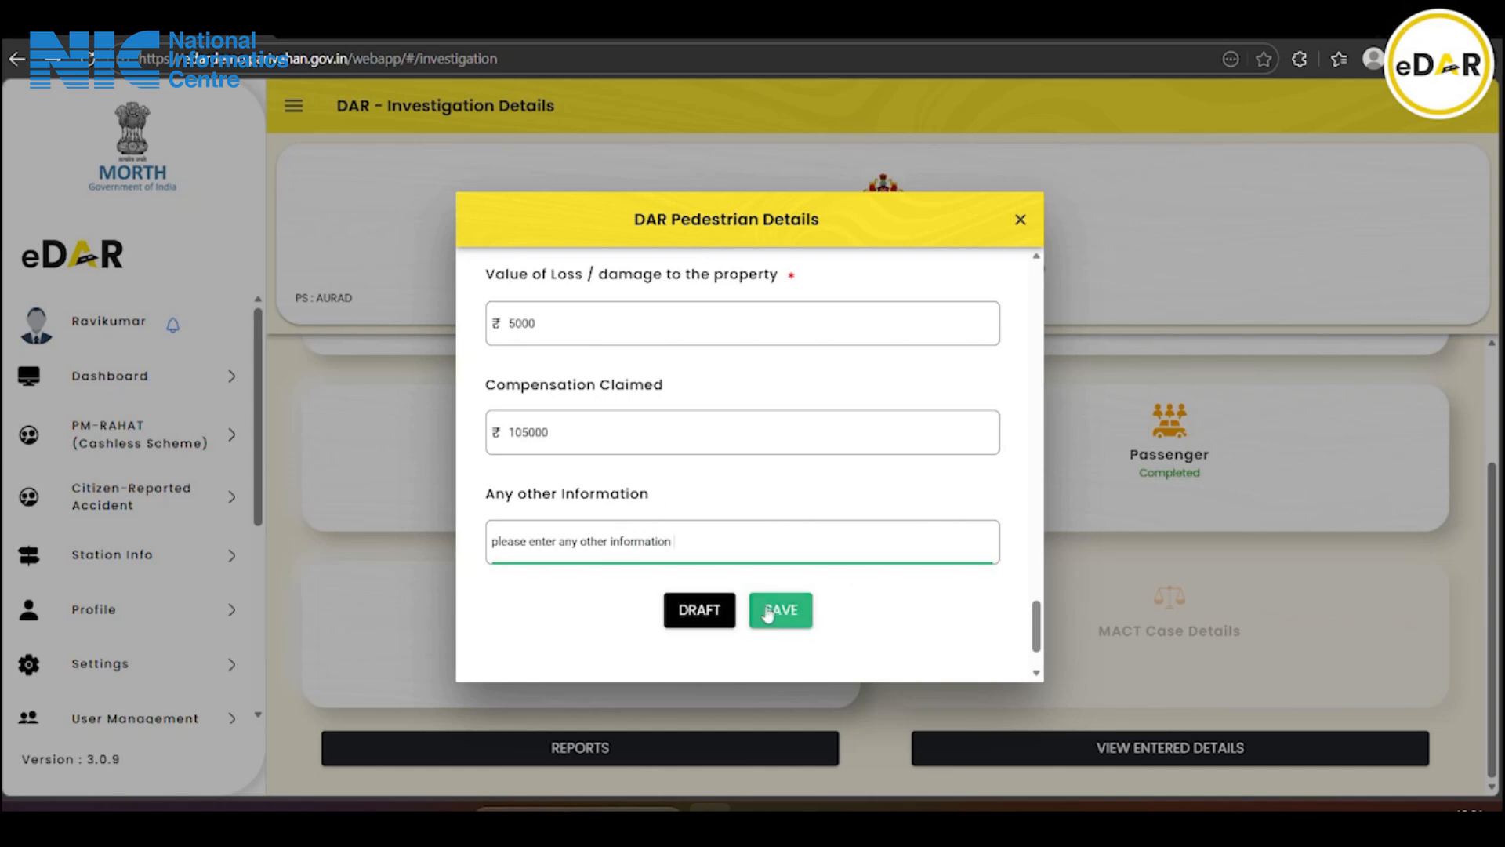
scroll(767, 613, "down", 2)
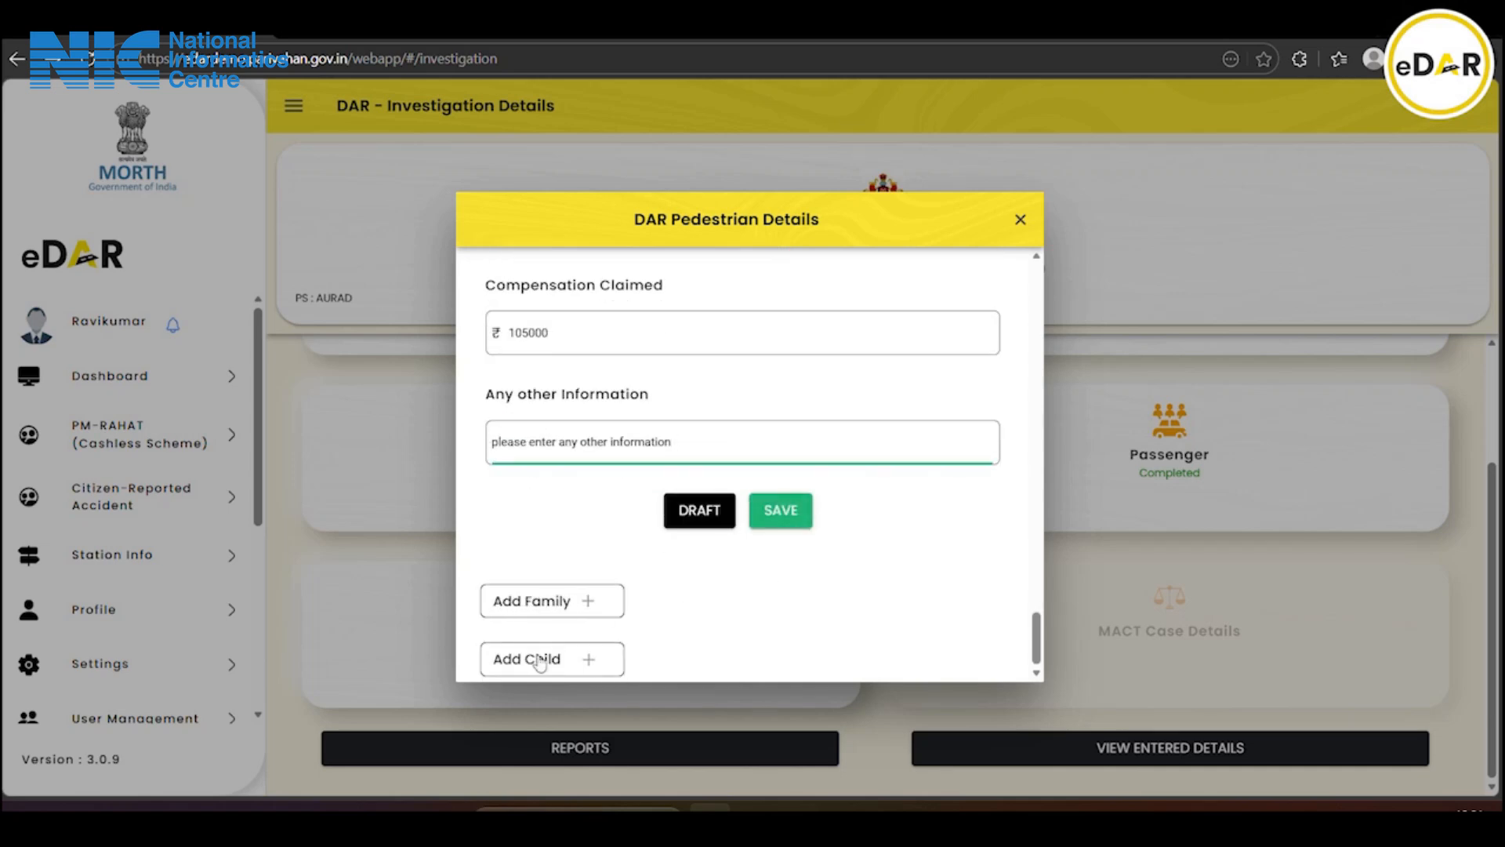
left_click(801, 517)
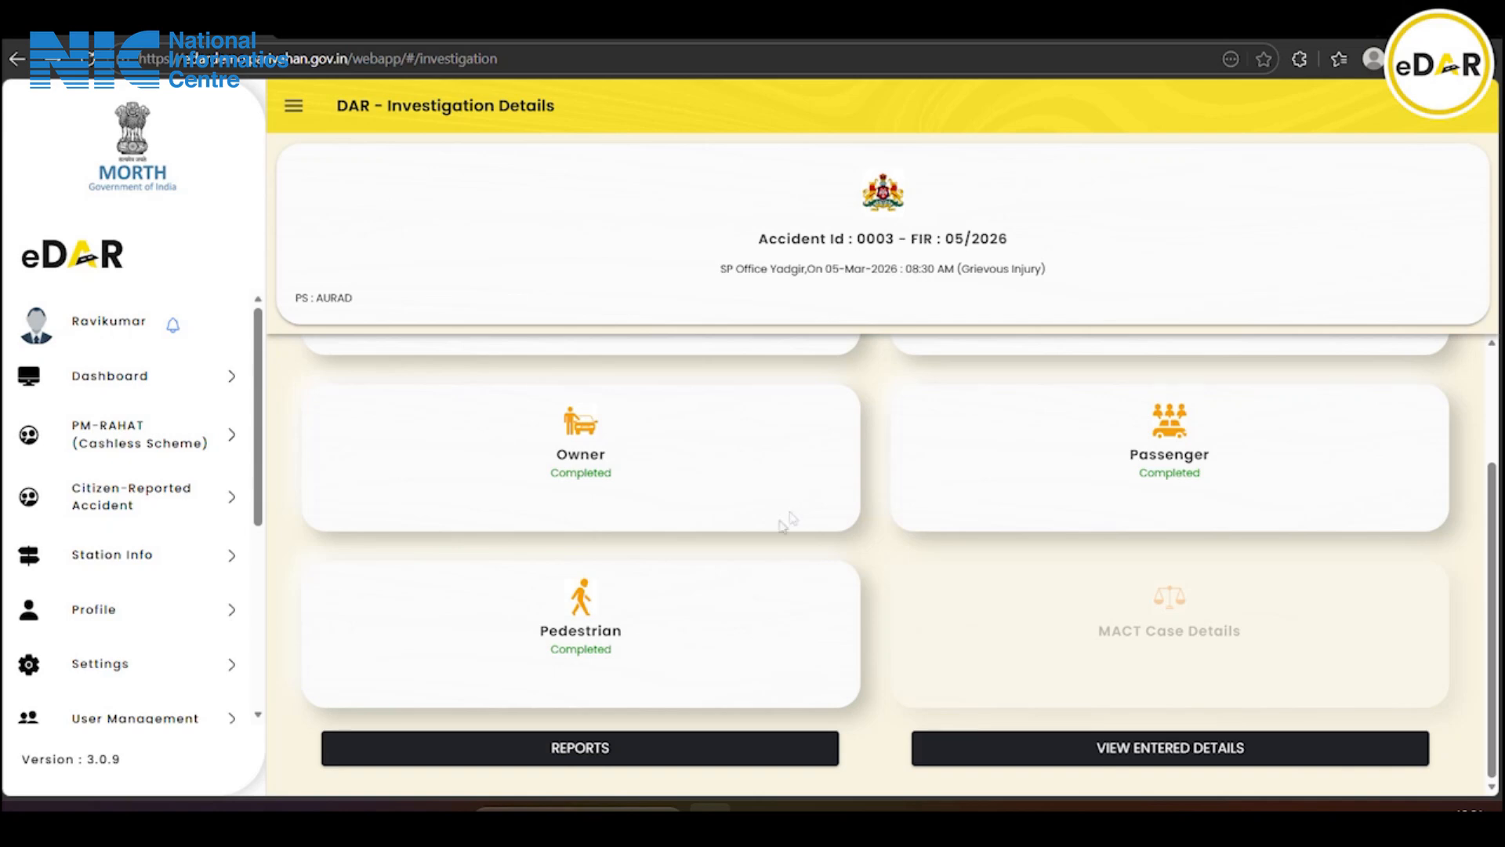
Open the accident's Detailed Accident Reports and start processing the FORM VI victim form
left_click(618, 753)
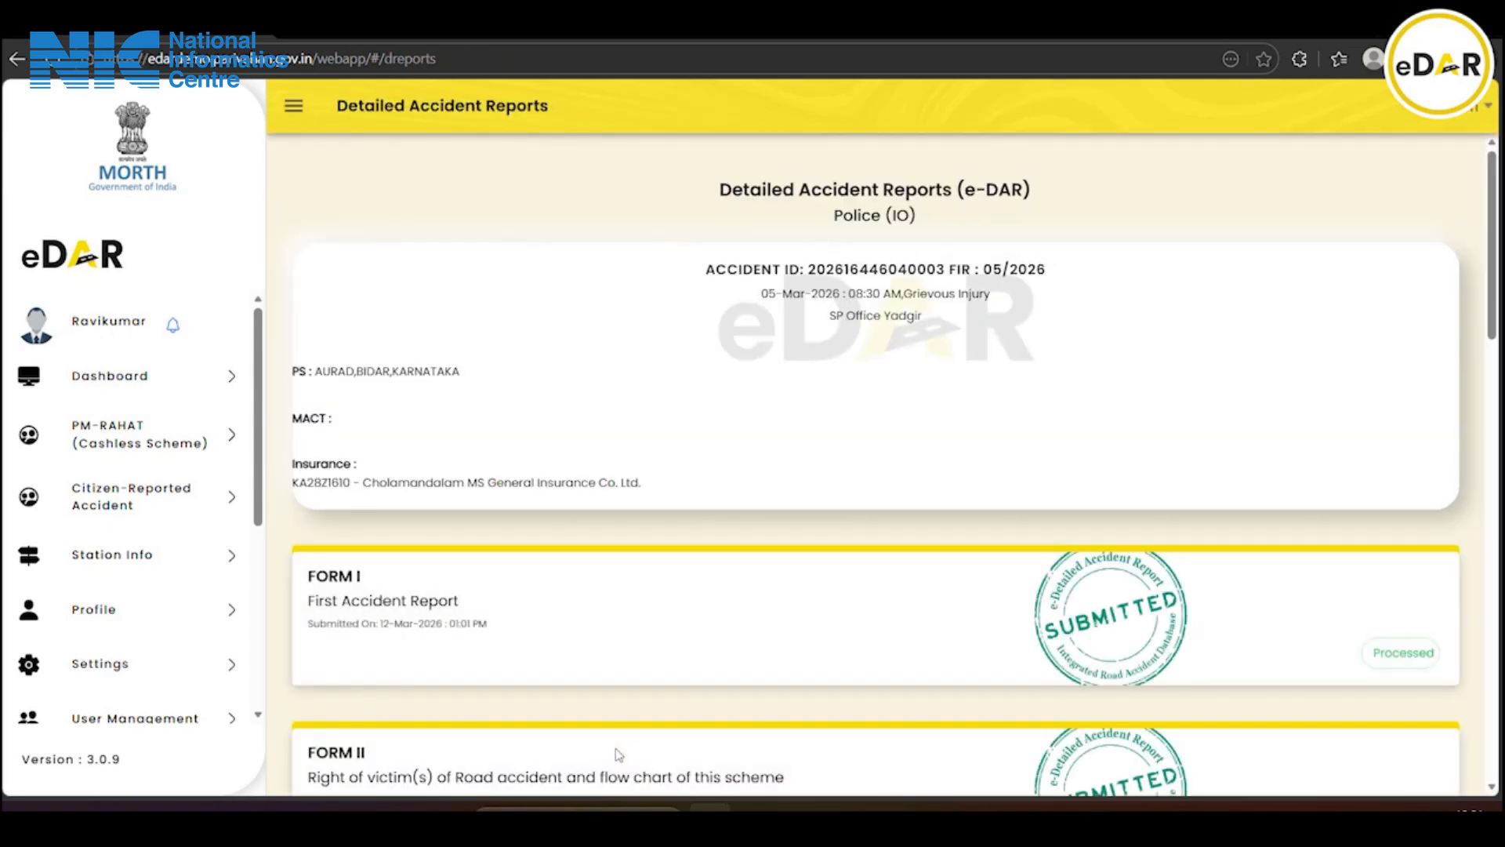
scroll(708, 642, "down", 13)
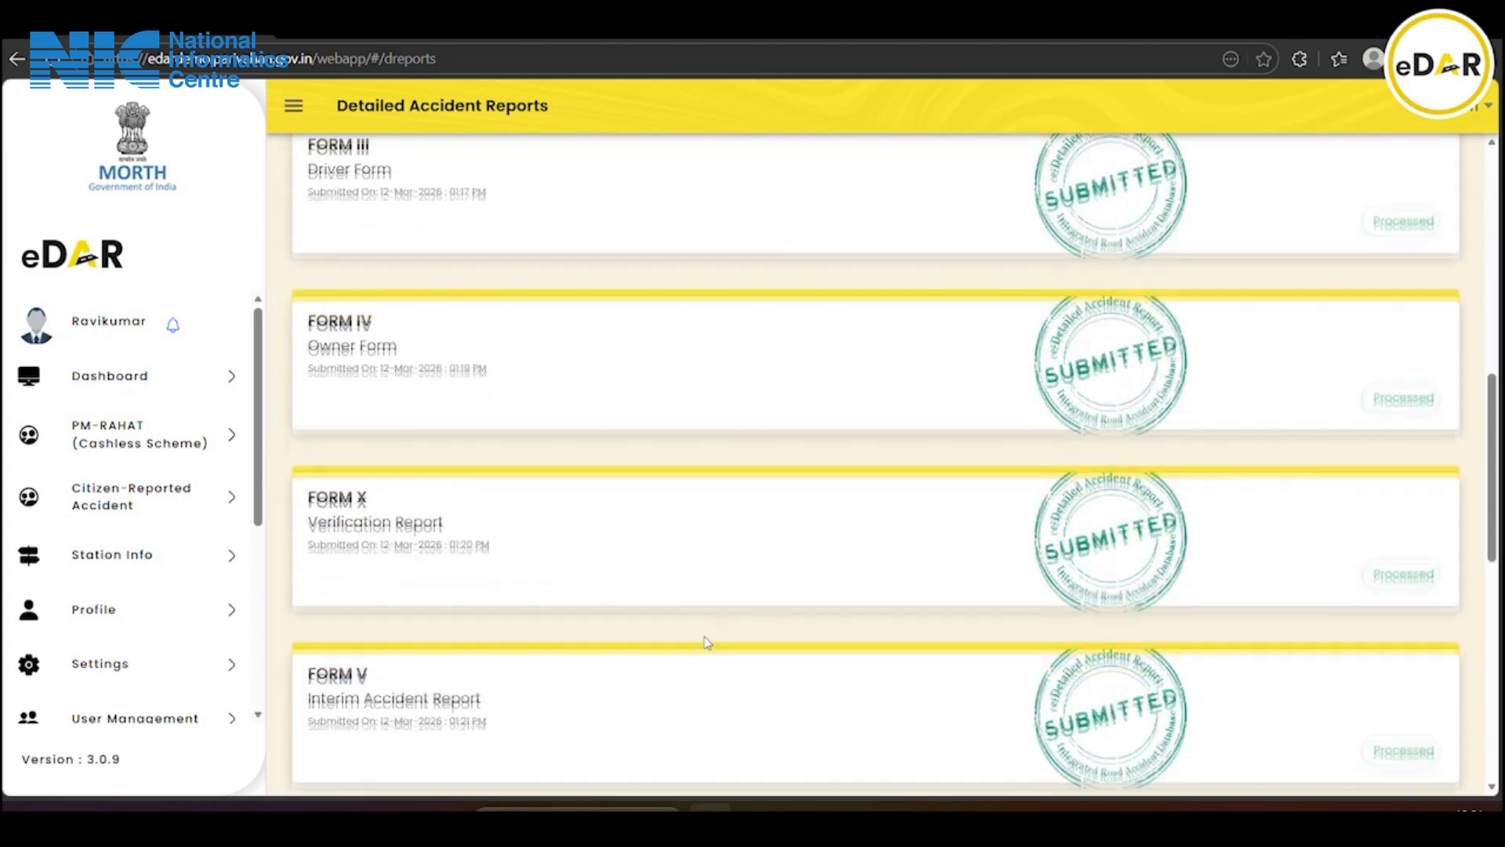
scroll(708, 643, "down", 3)
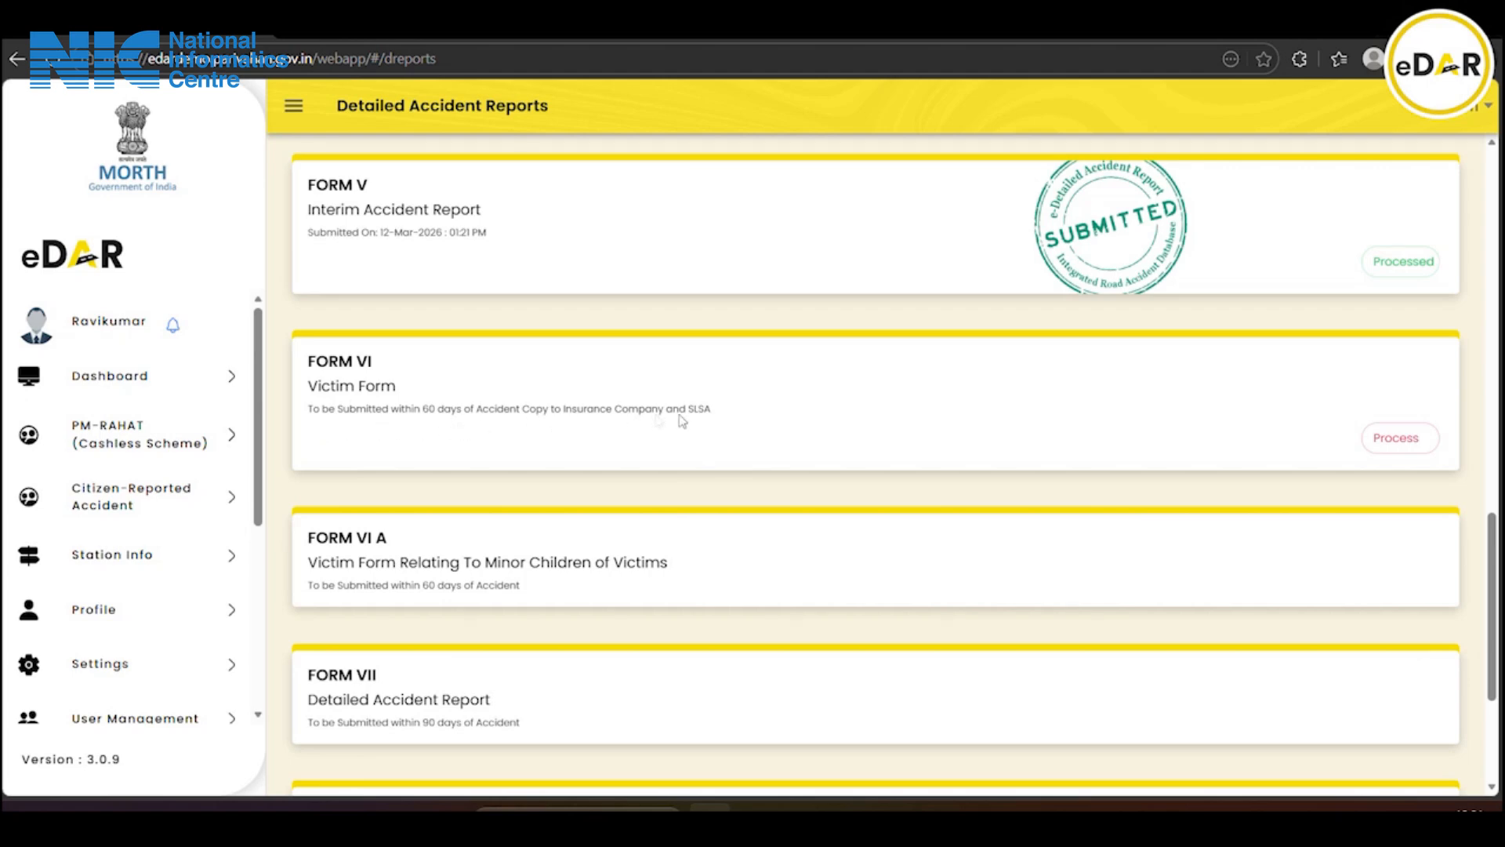
left_click(1376, 439)
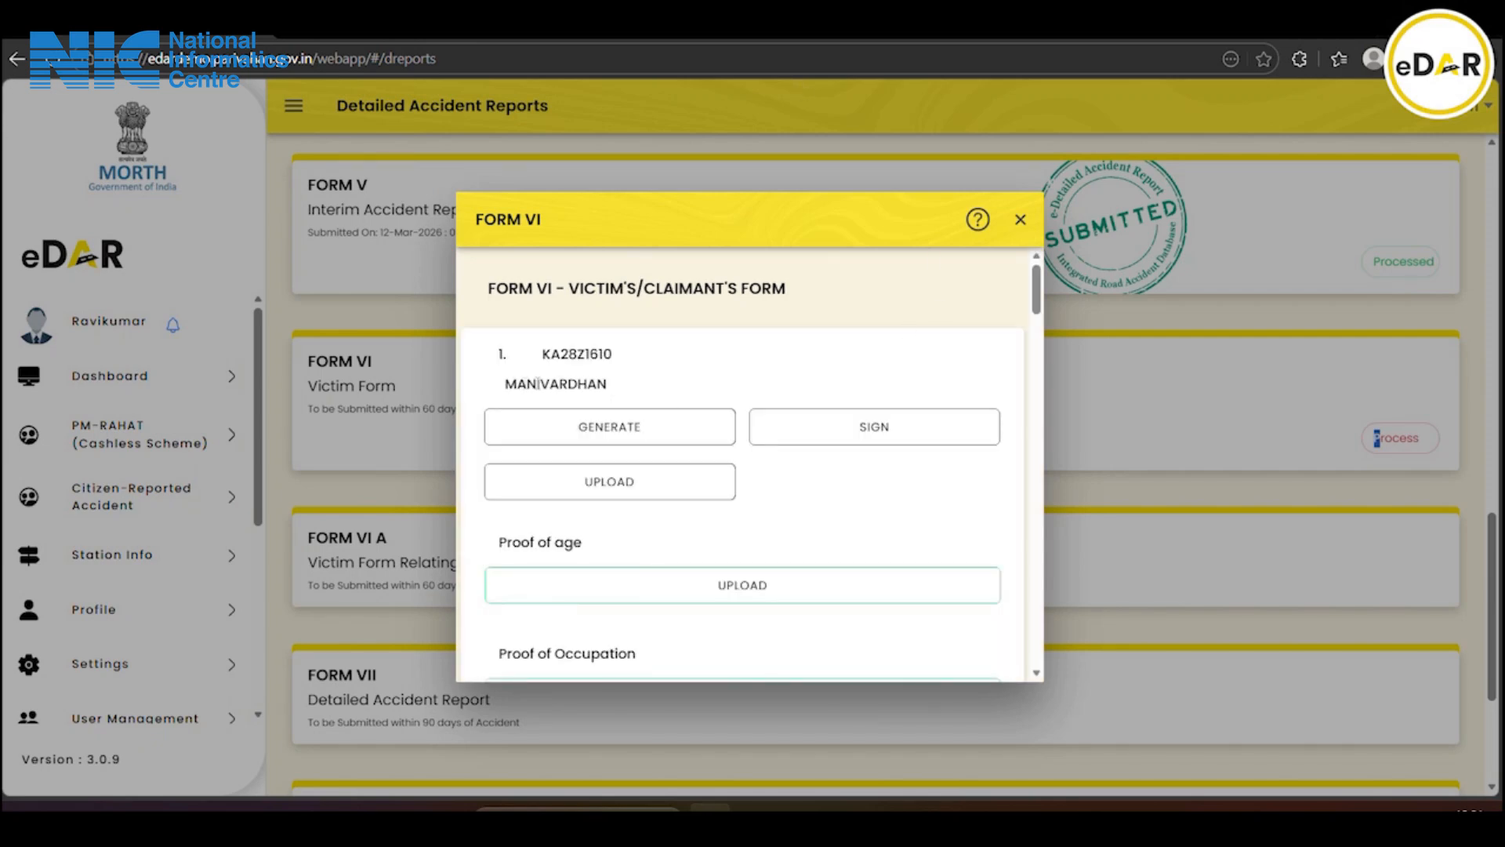
Upload the .pdf file from Downloads as the injured's multiple-angle photographs
scroll(710, 390, "down", 3)
scroll(651, 376, "up", 2)
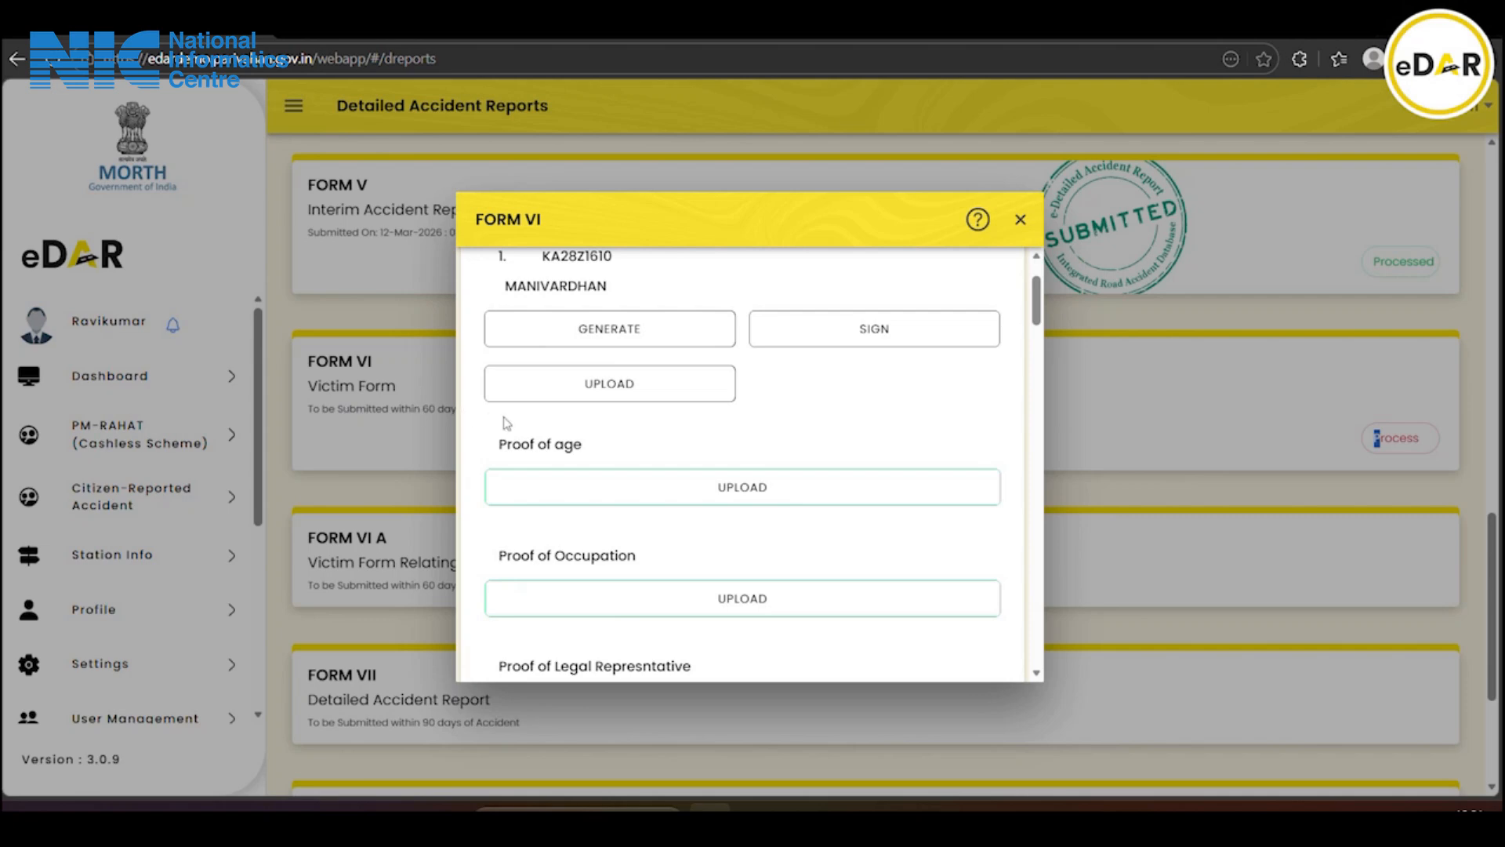
scroll(538, 420, "down", 2)
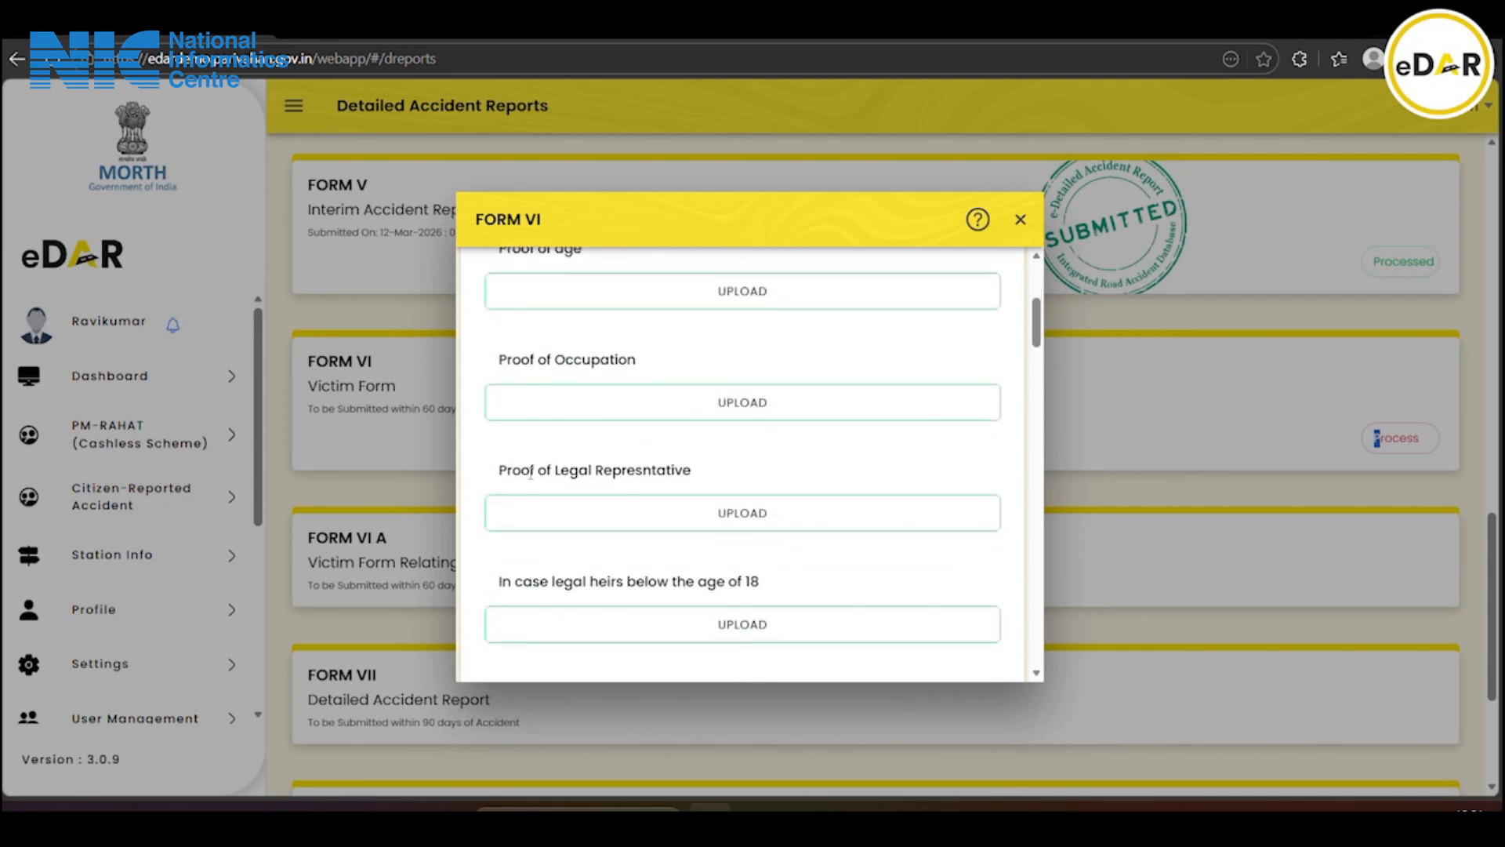
scroll(737, 490, "down", 2)
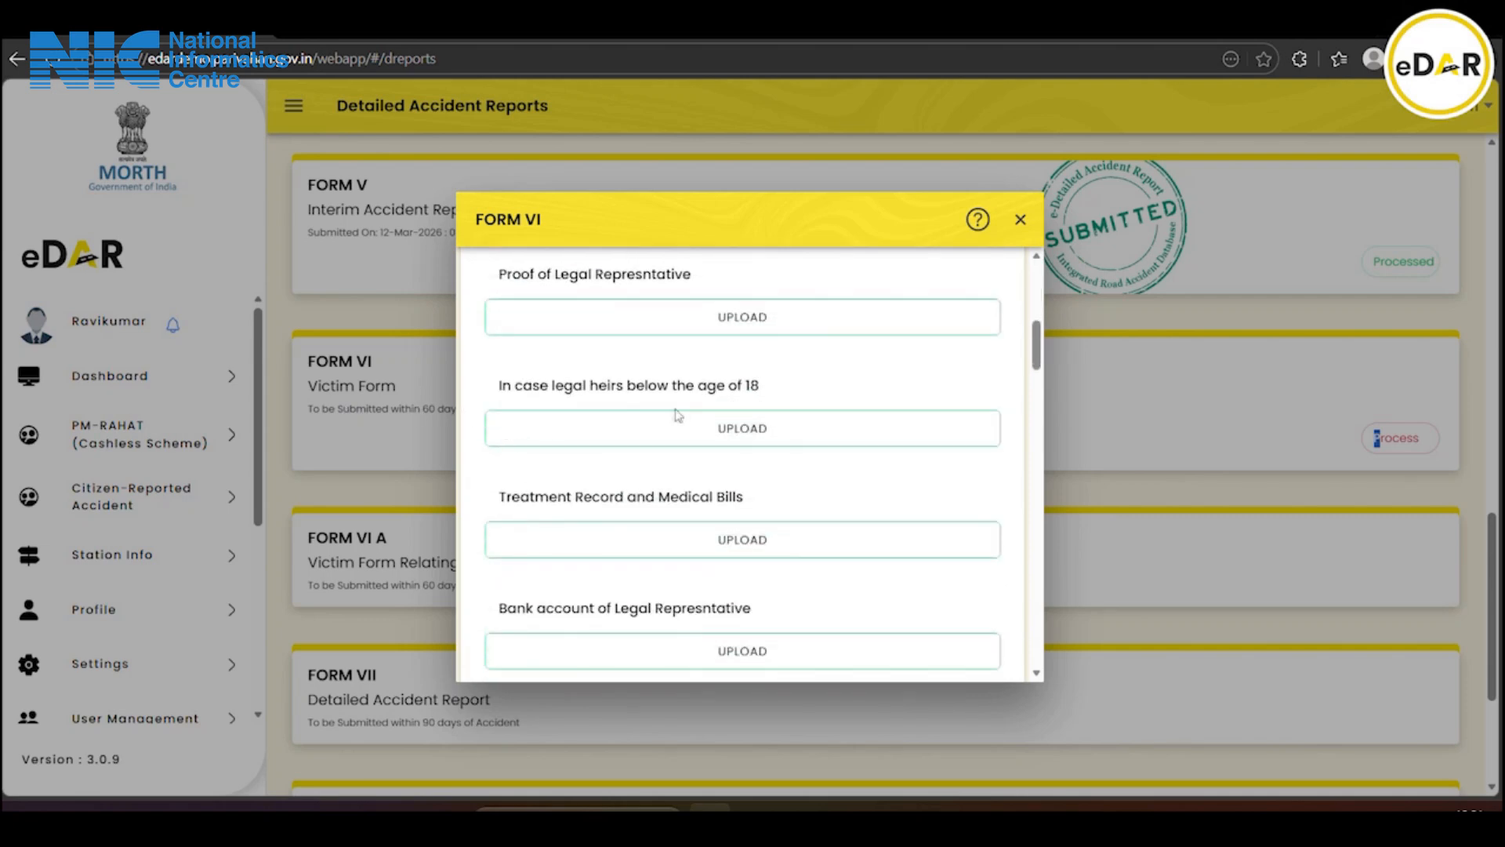
scroll(787, 416, "down", 1)
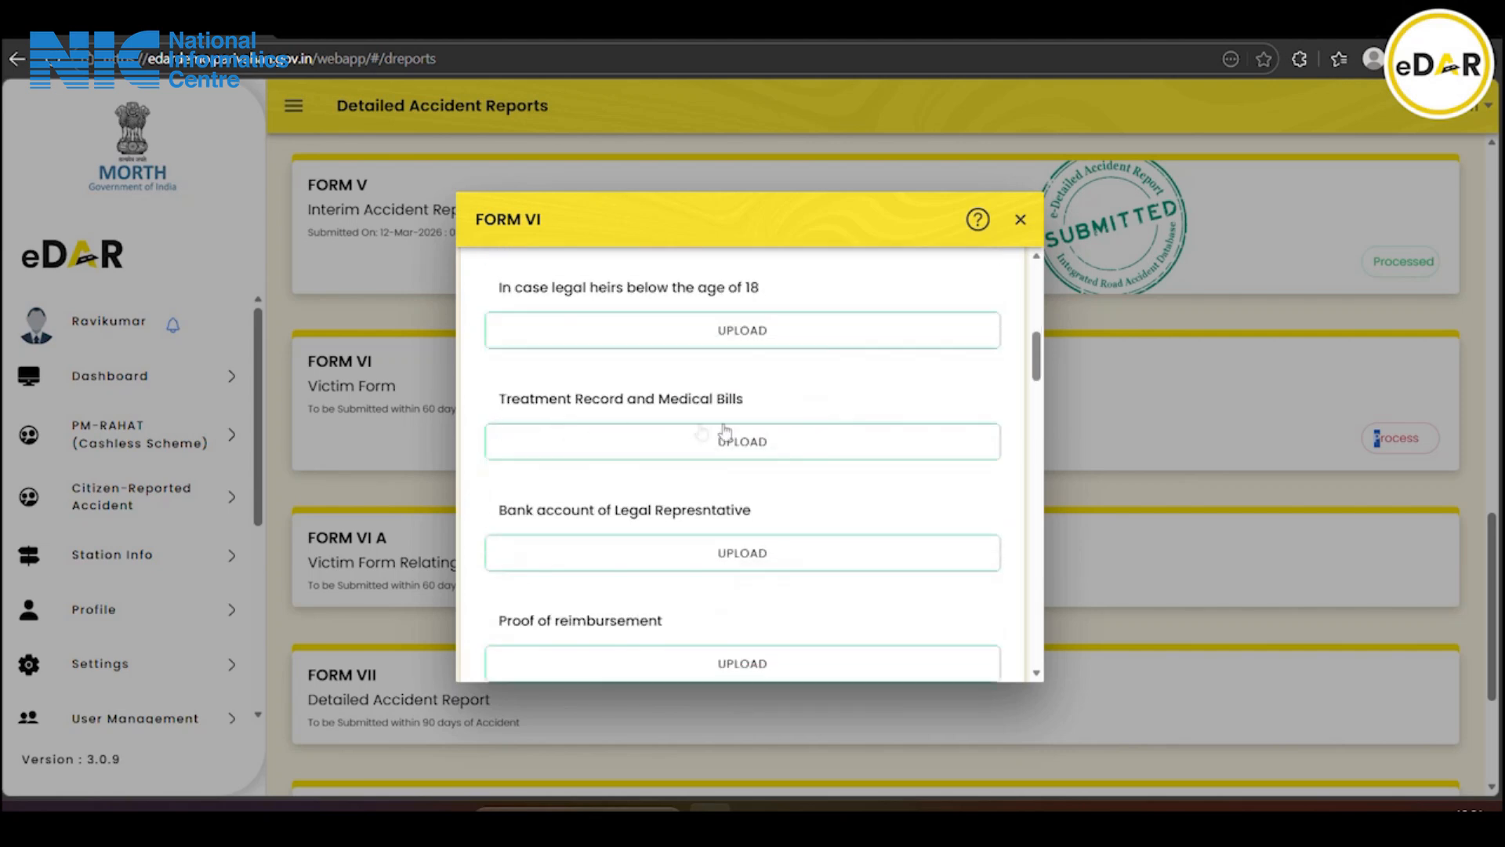
scroll(549, 502, "down", 1)
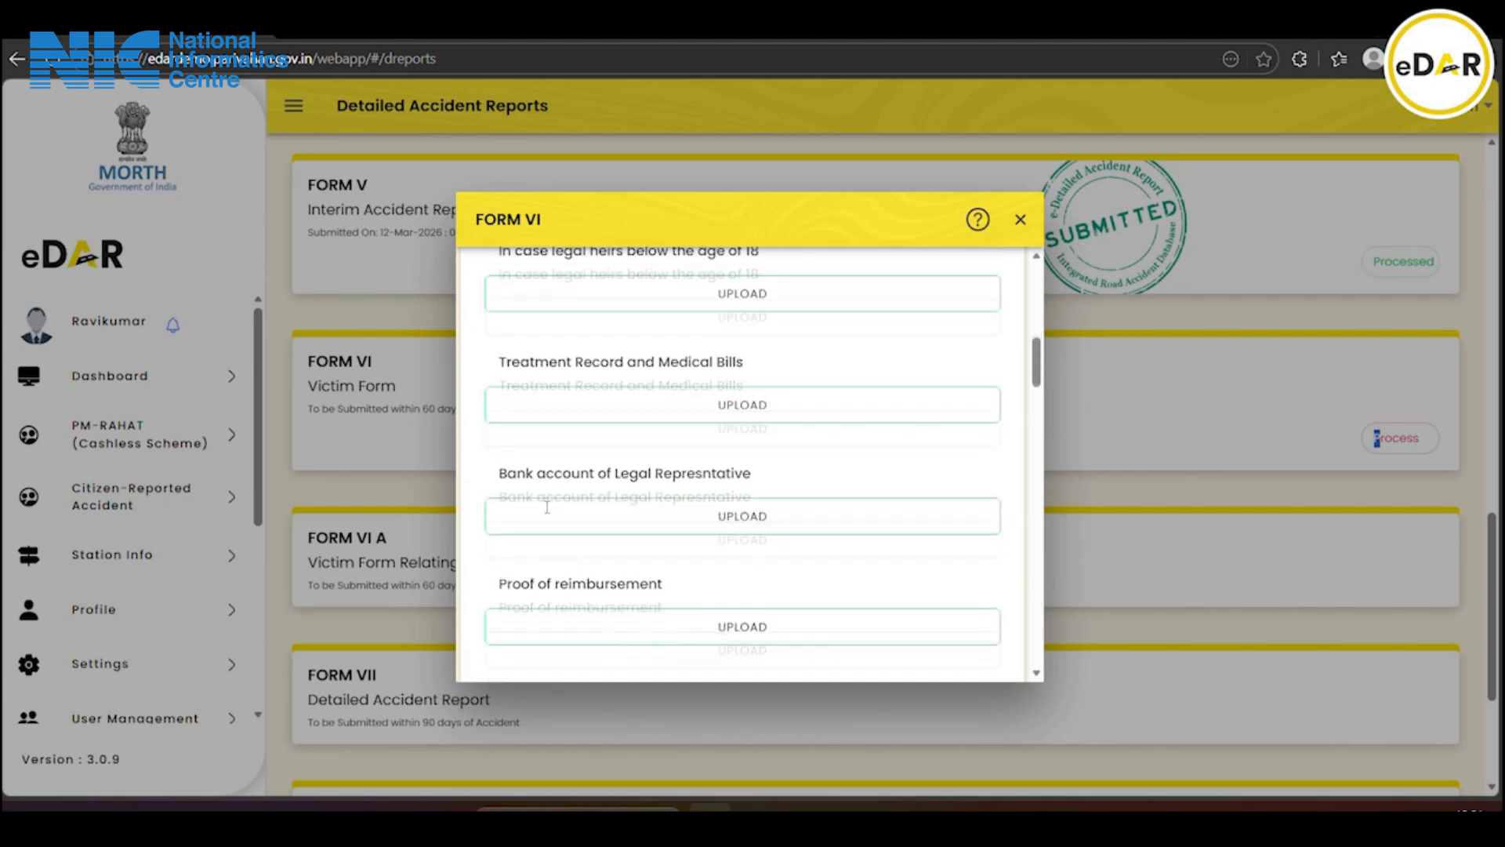
scroll(780, 431, "down", 2)
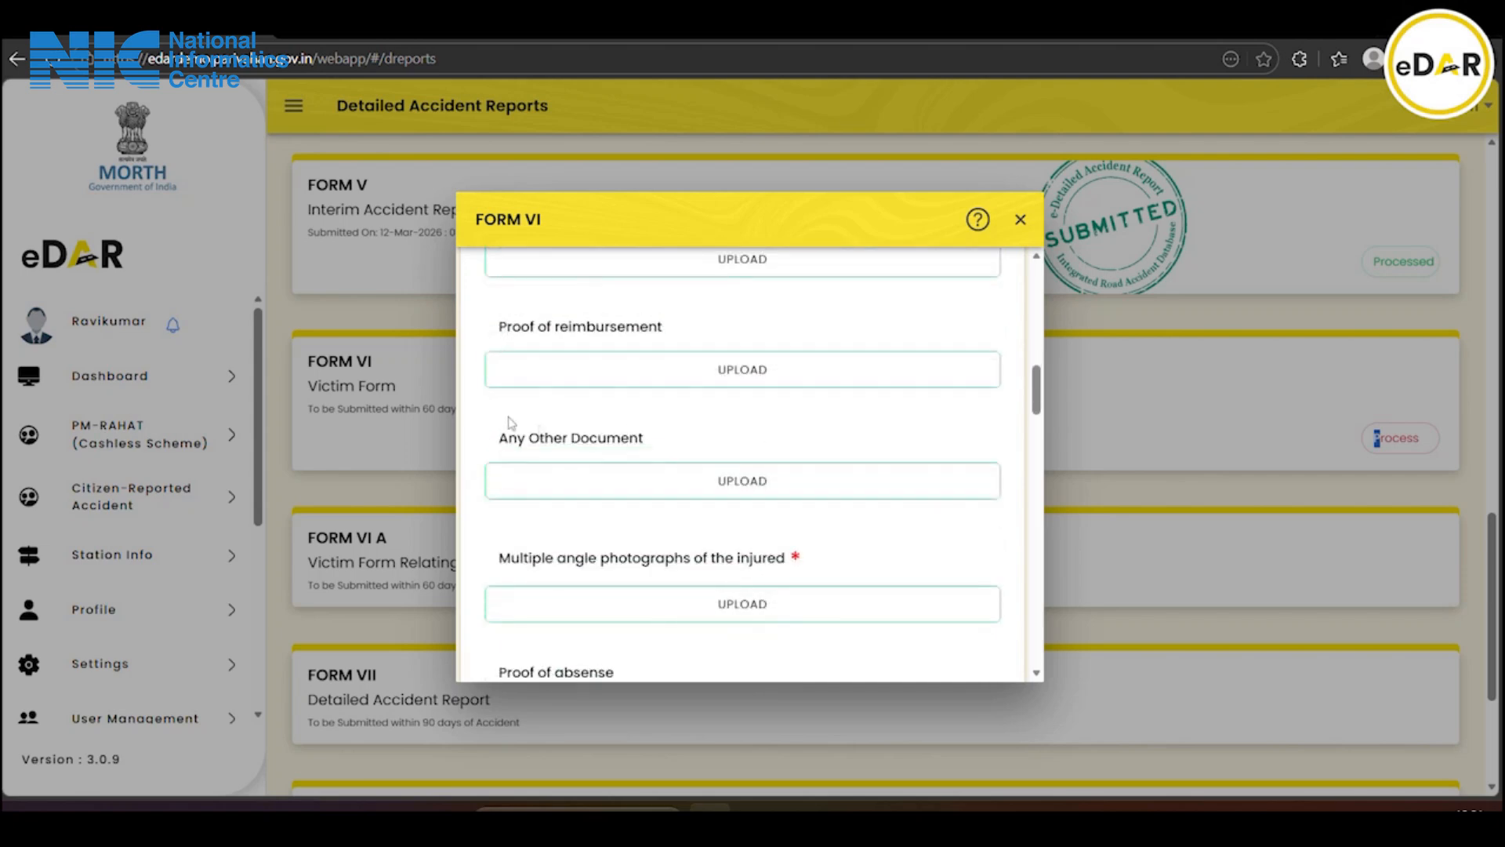
scroll(726, 379, "down", 1)
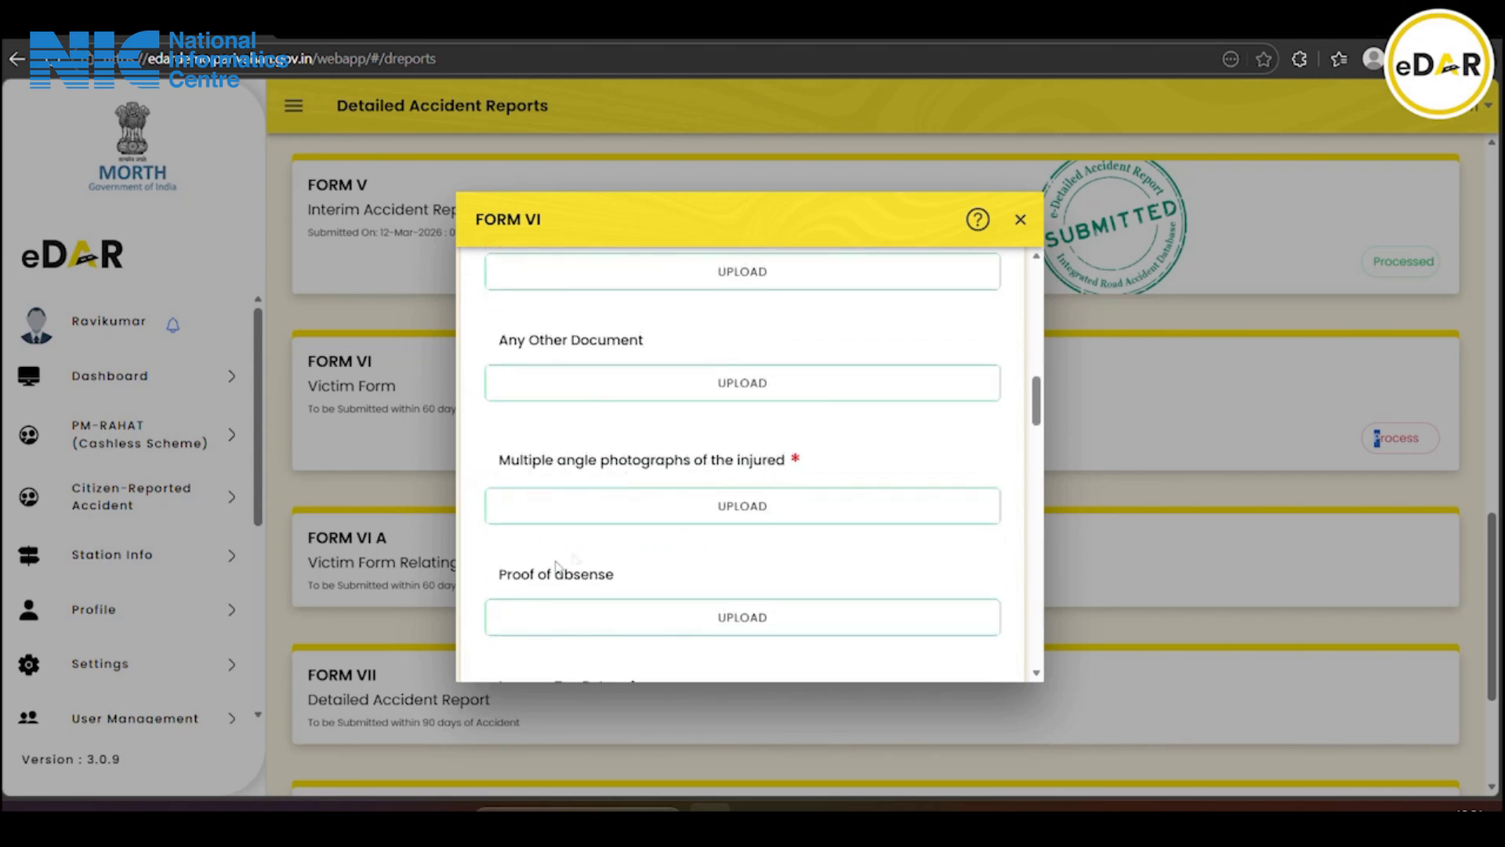
scroll(624, 608, "down", 3)
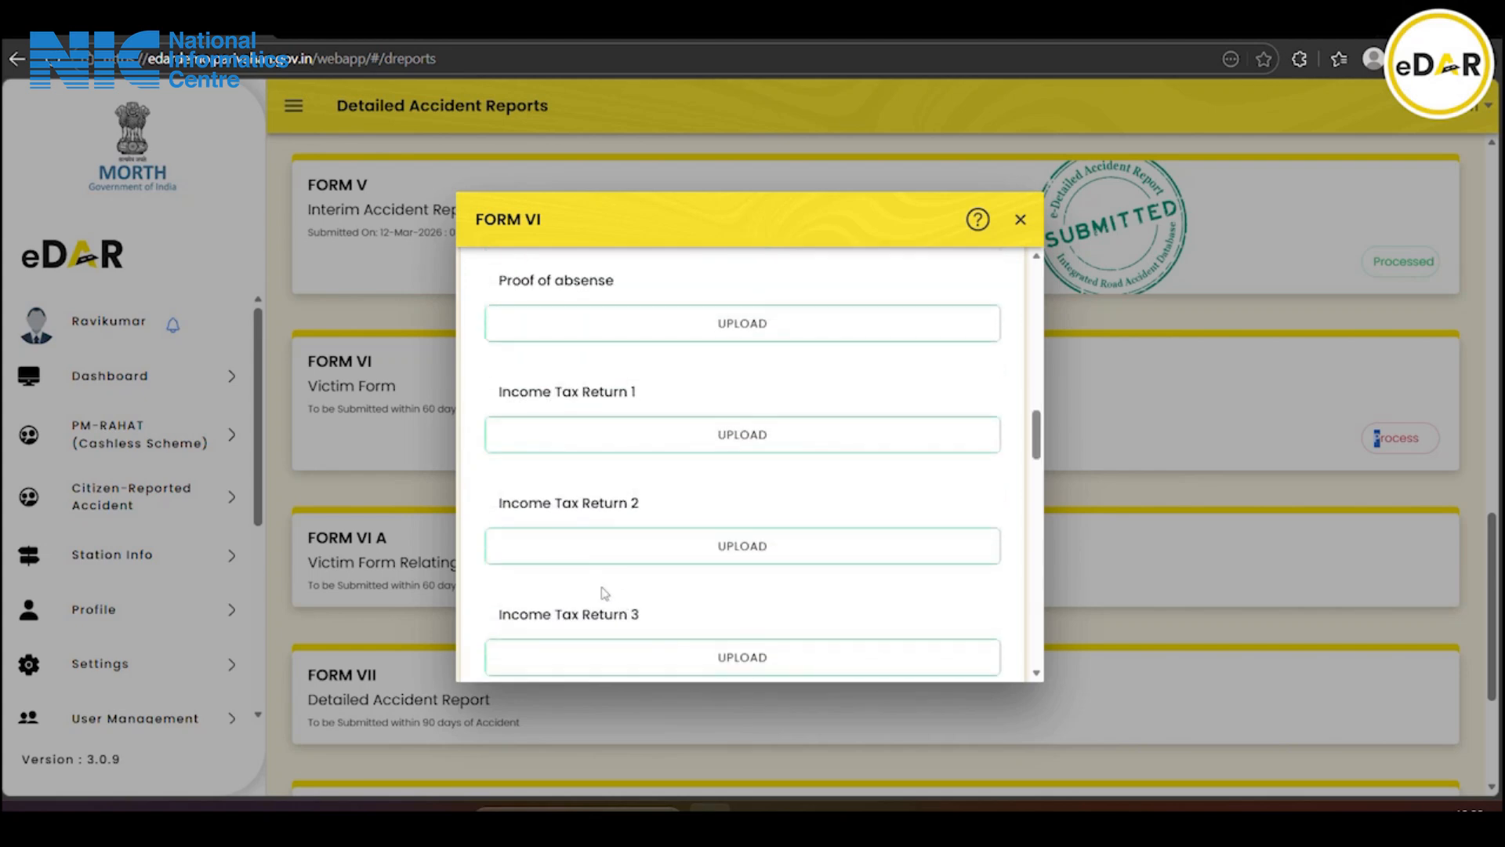
scroll(604, 594, "down", 2)
scroll(600, 589, "up", 5)
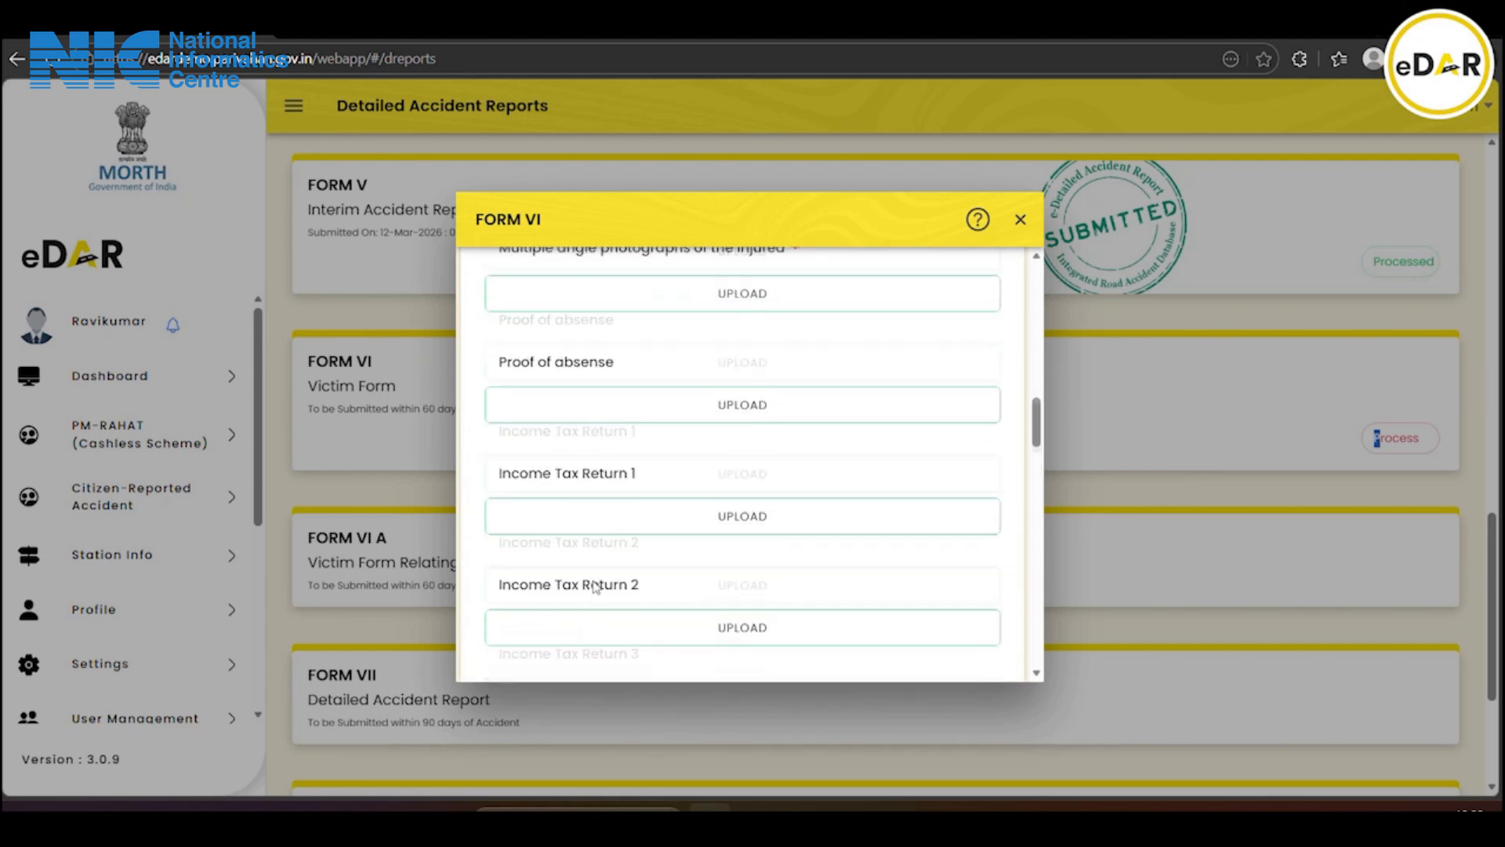
left_click(671, 509)
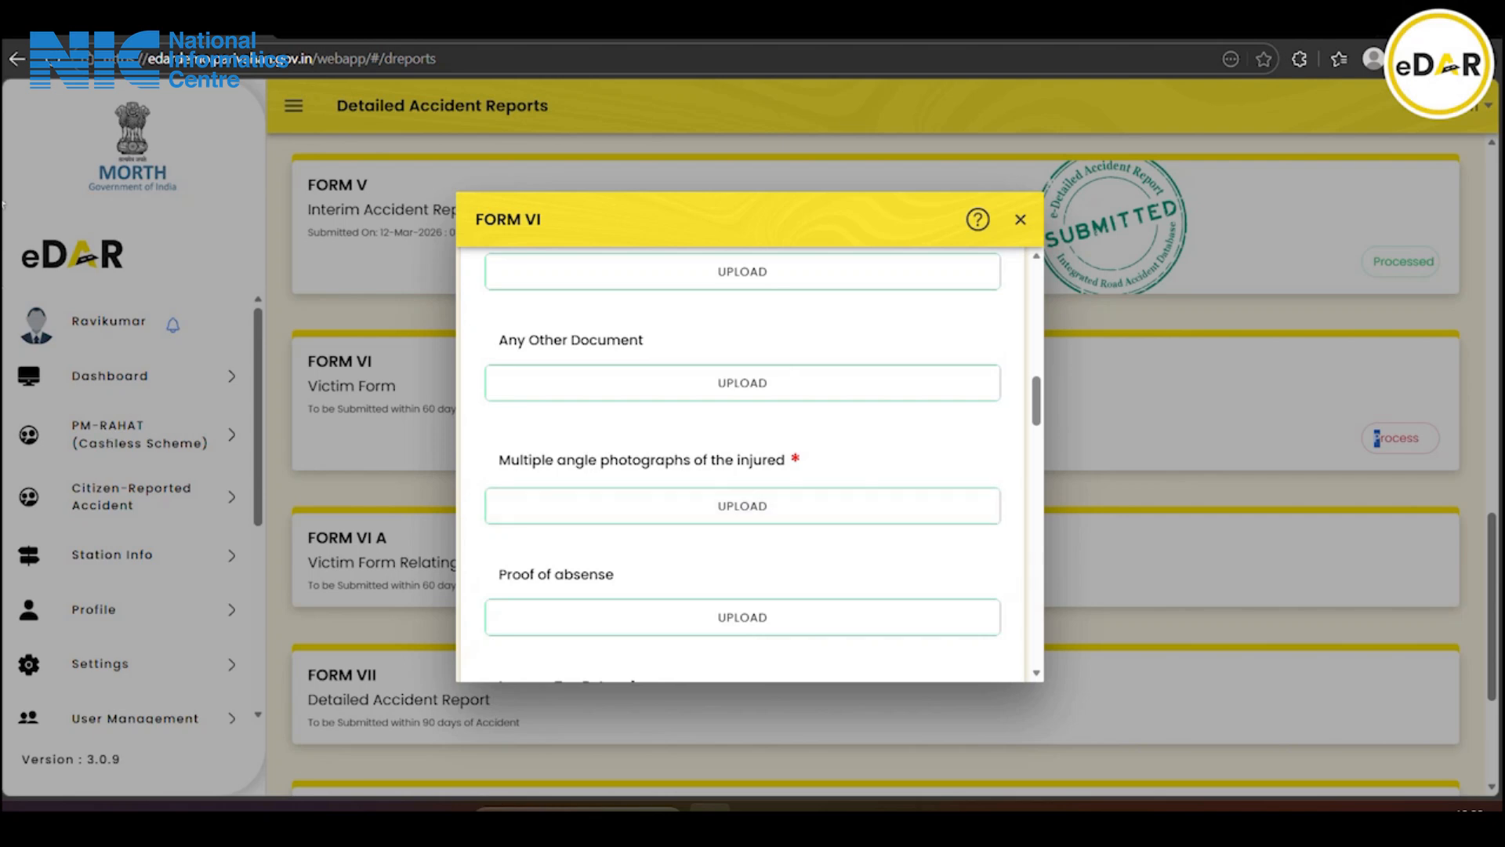
left_click(629, 401)
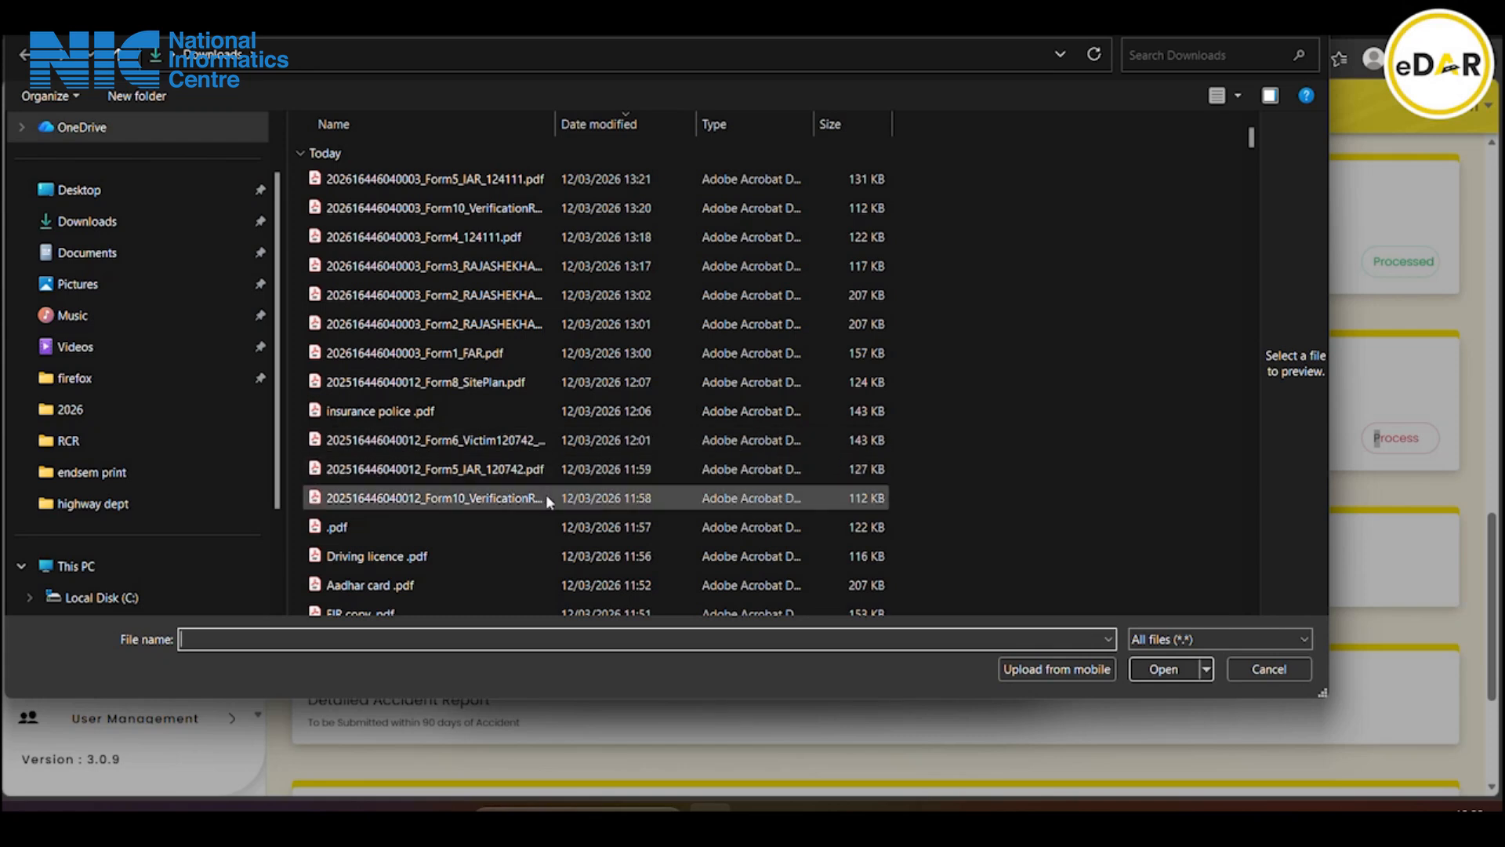
scroll(546, 494, "down", 1)
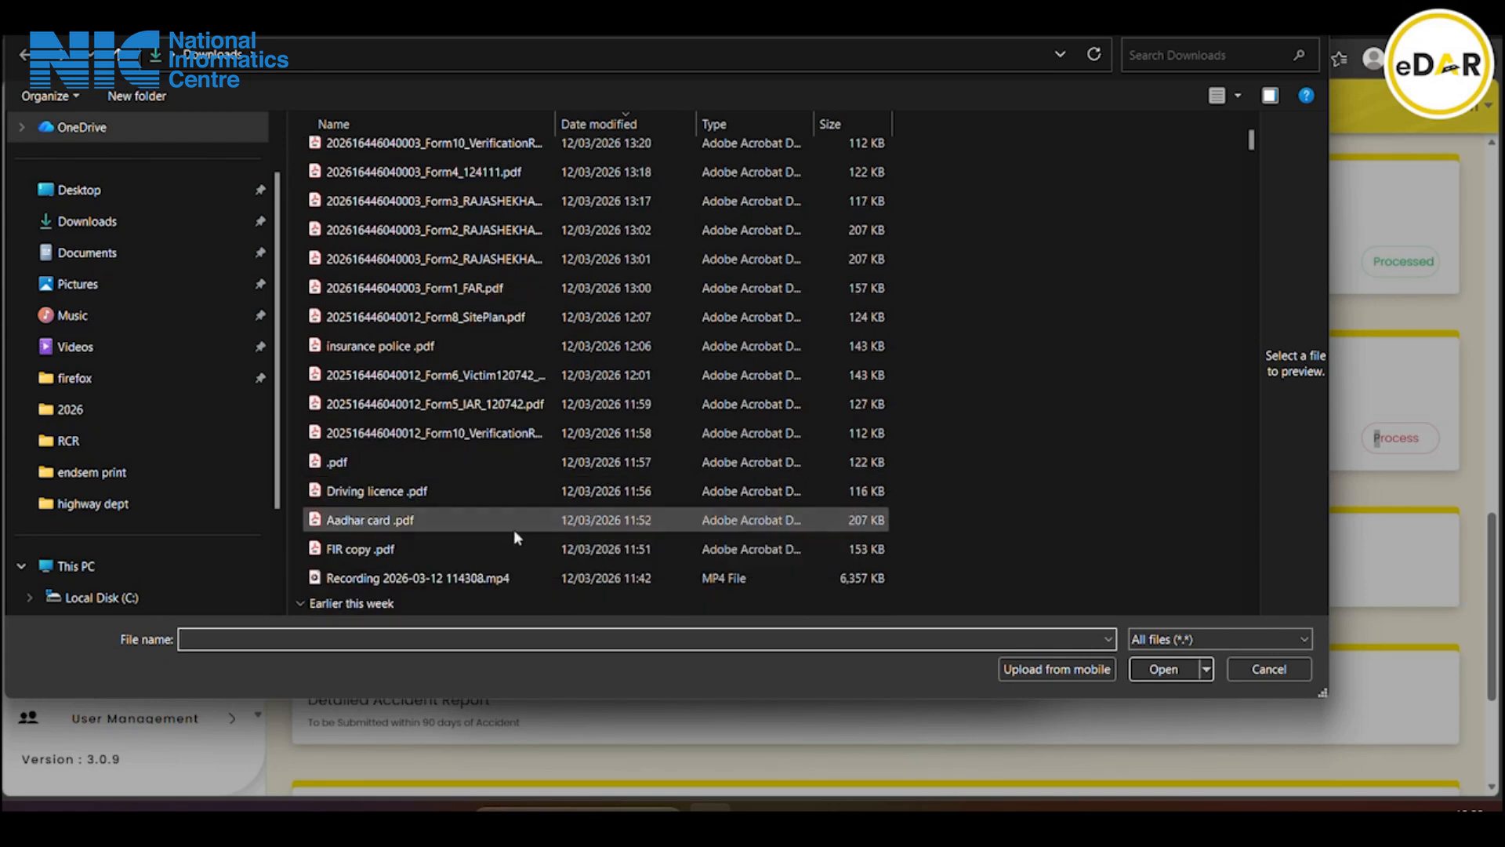
left_click(468, 464)
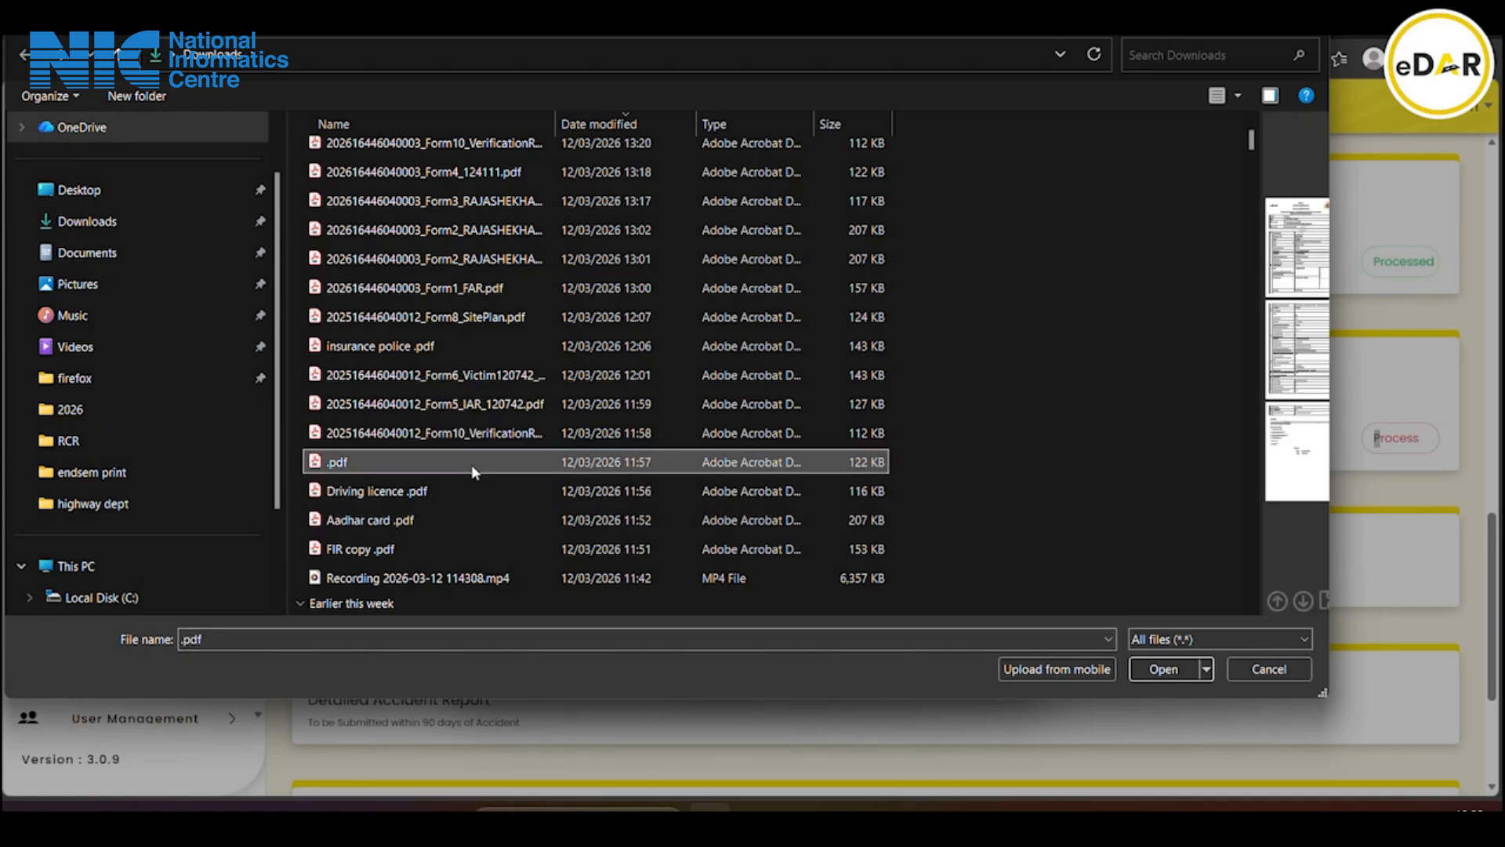
left_click(1163, 668)
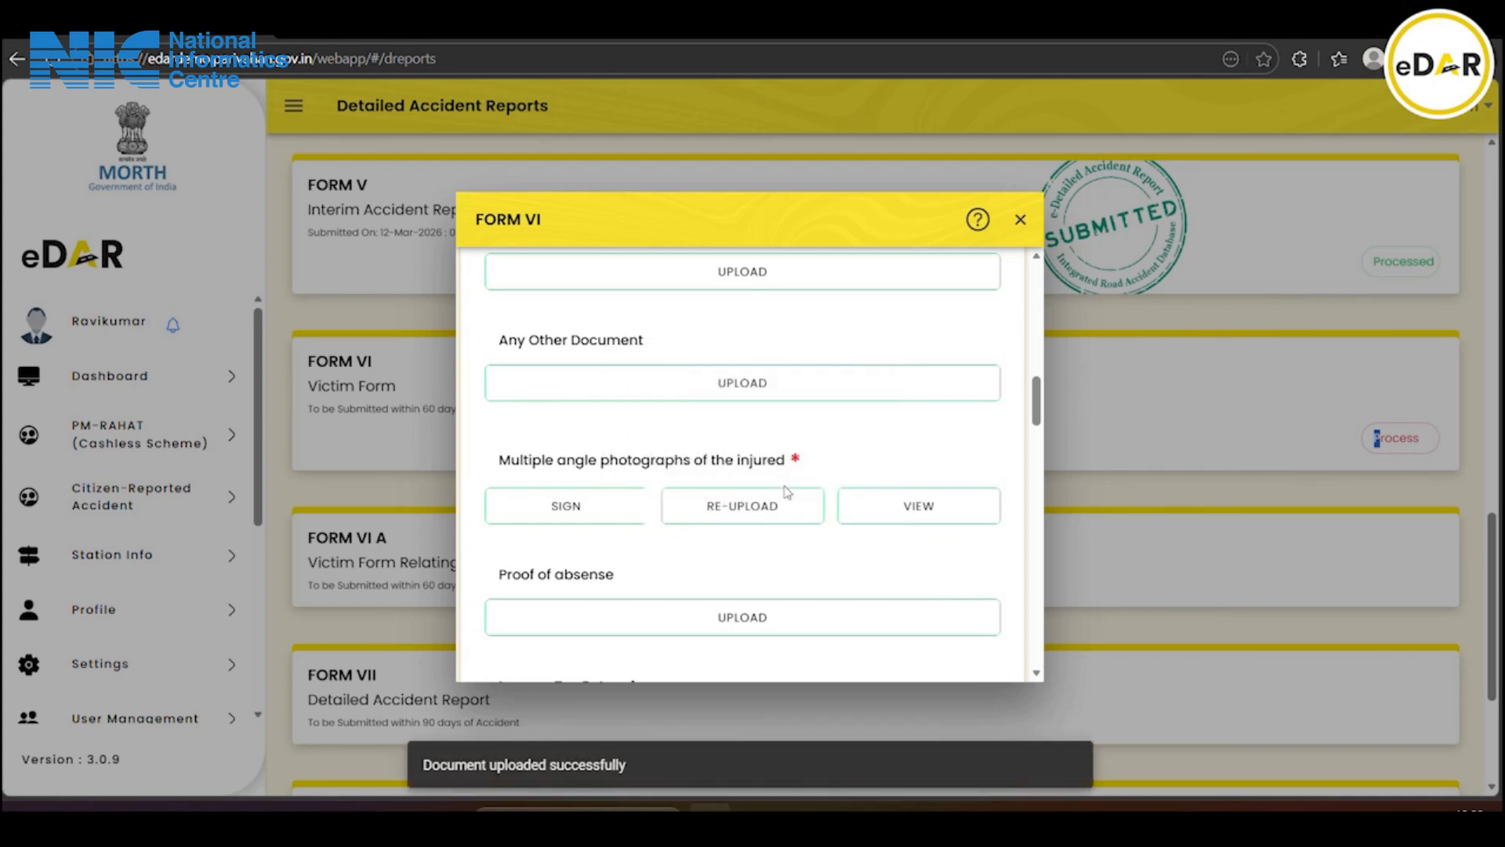
Generate the Form VI victim form document
scroll(787, 491, "down", 2)
scroll(784, 492, "up", 10)
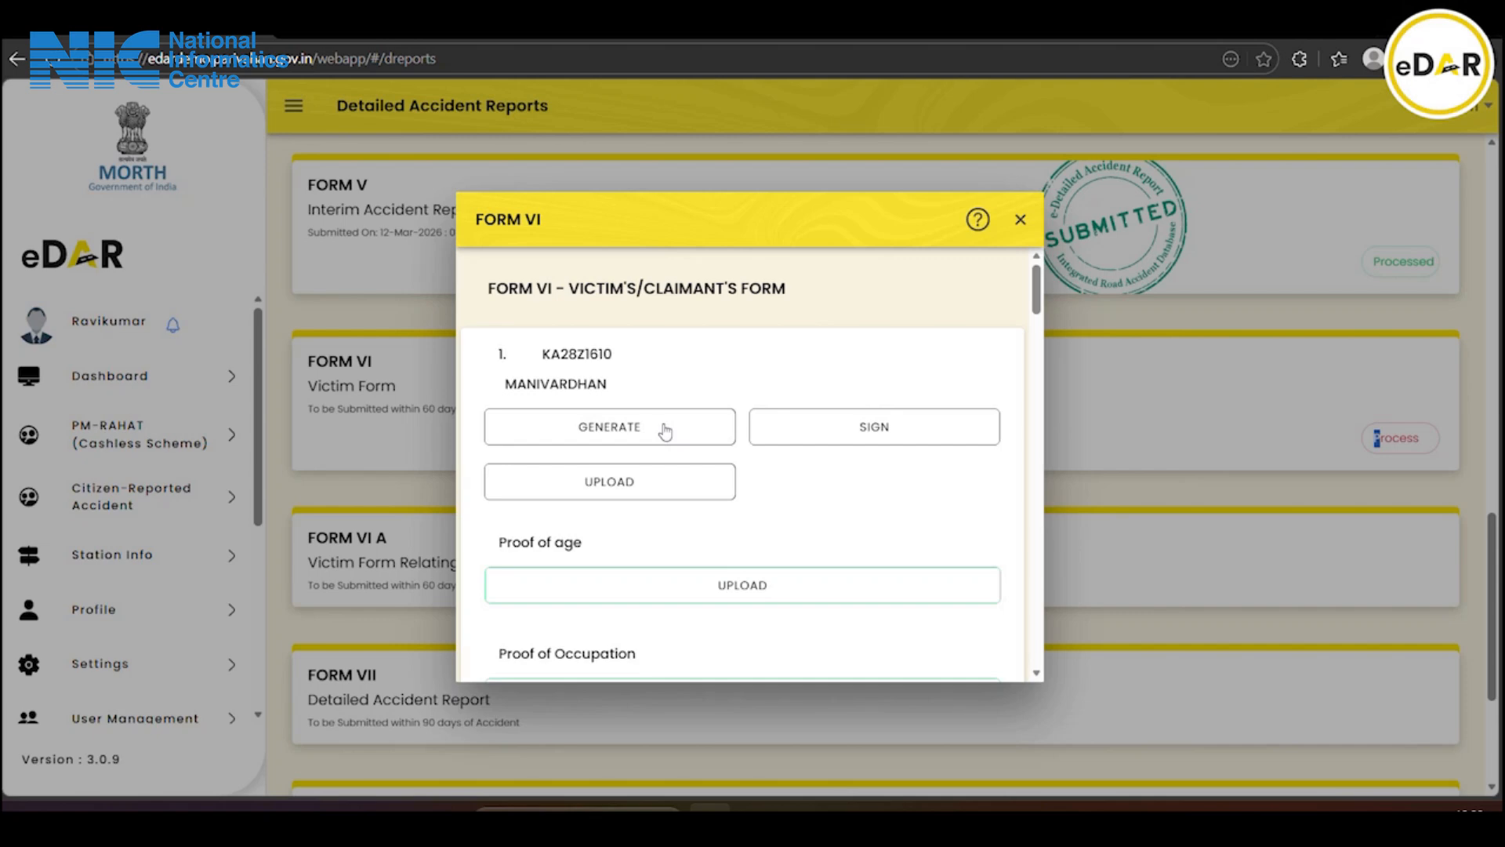
left_click(665, 431)
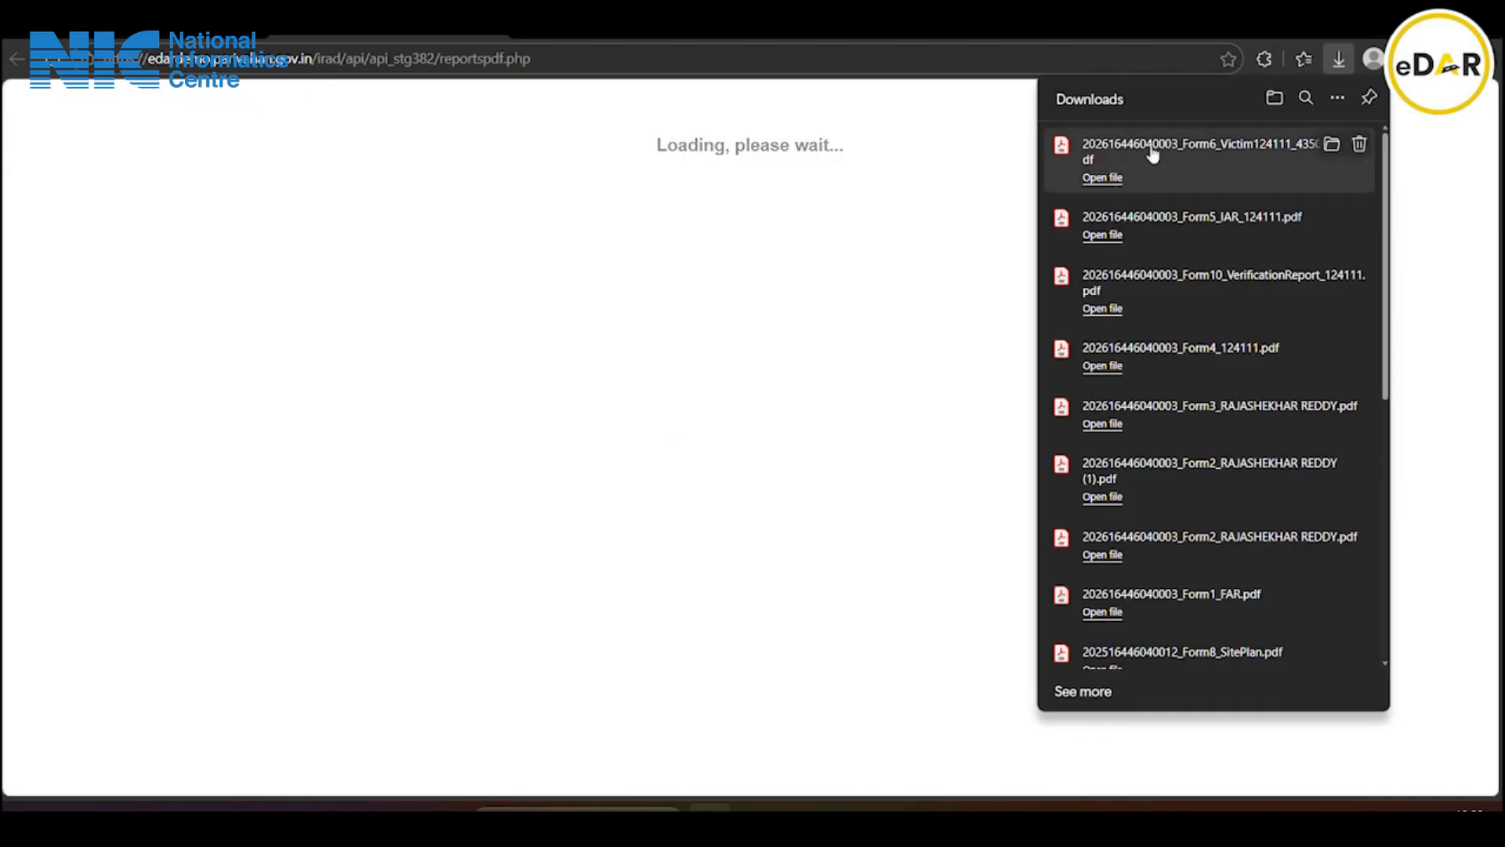
Open the downloaded Form VI Victim PDF and read through all seven pages
left_click(1153, 150)
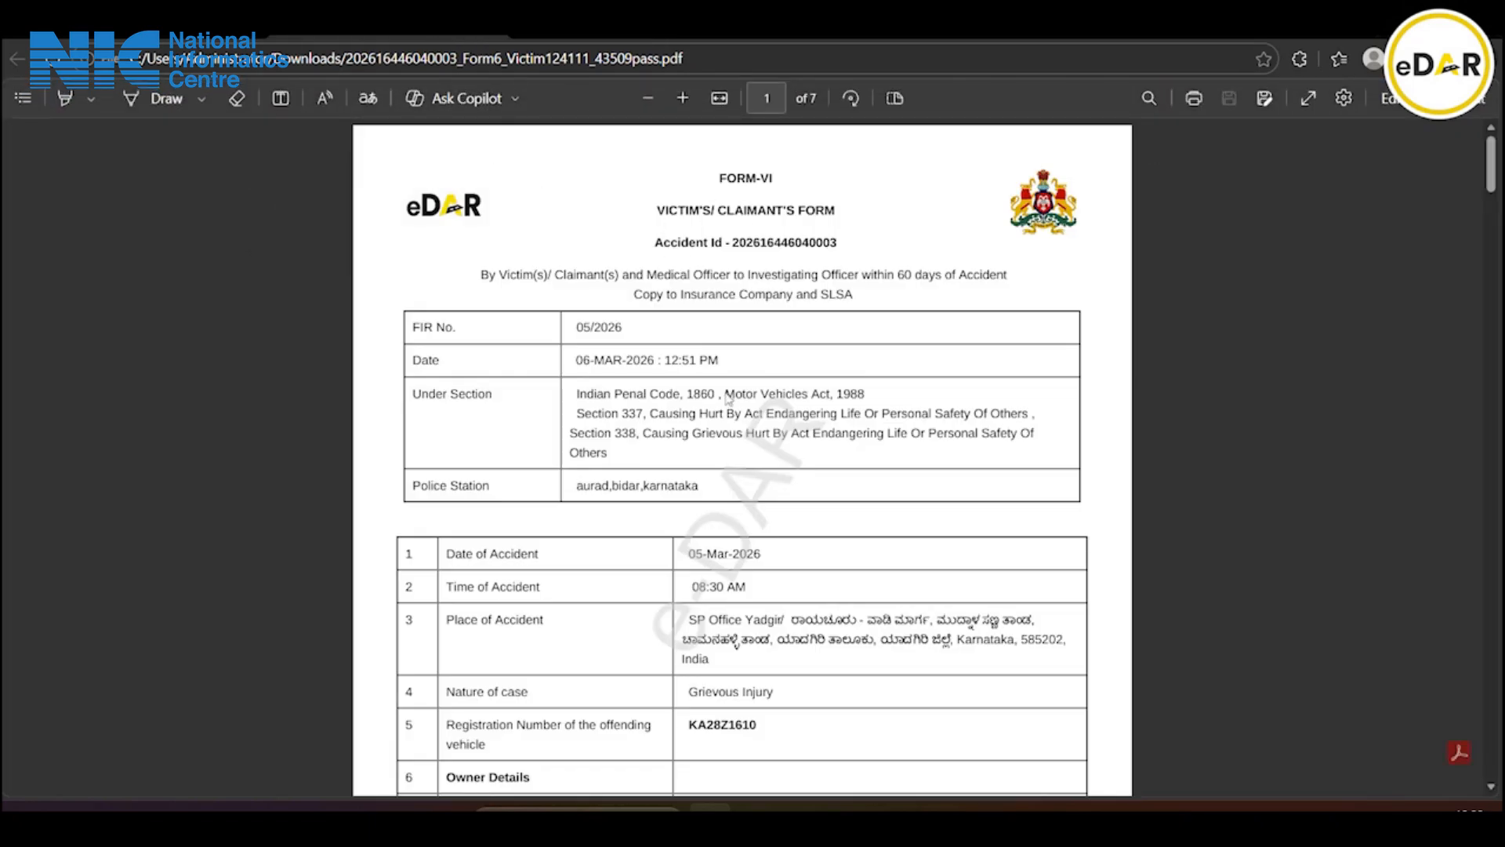
scroll(729, 491, "down", 6)
scroll(729, 490, "down", 15)
scroll(730, 491, "down", 19)
scroll(729, 484, "down", 12)
scroll(729, 484, "down", 17)
scroll(729, 484, "down", 20)
scroll(729, 484, "down", 7)
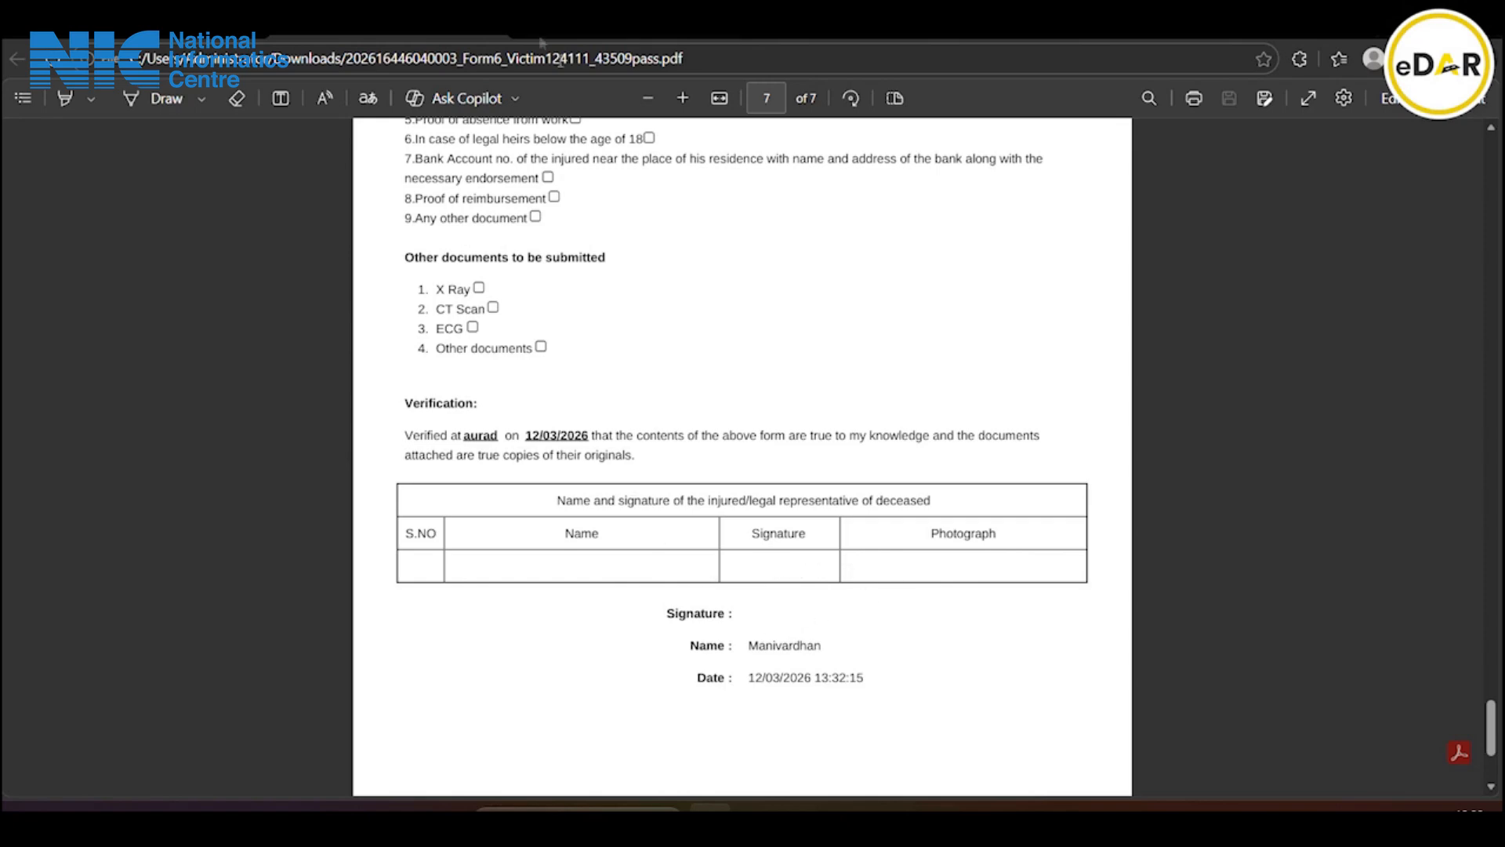
Close the PDF, return to eDAR, and start uploading the first victim's signed form
left_click(486, 20)
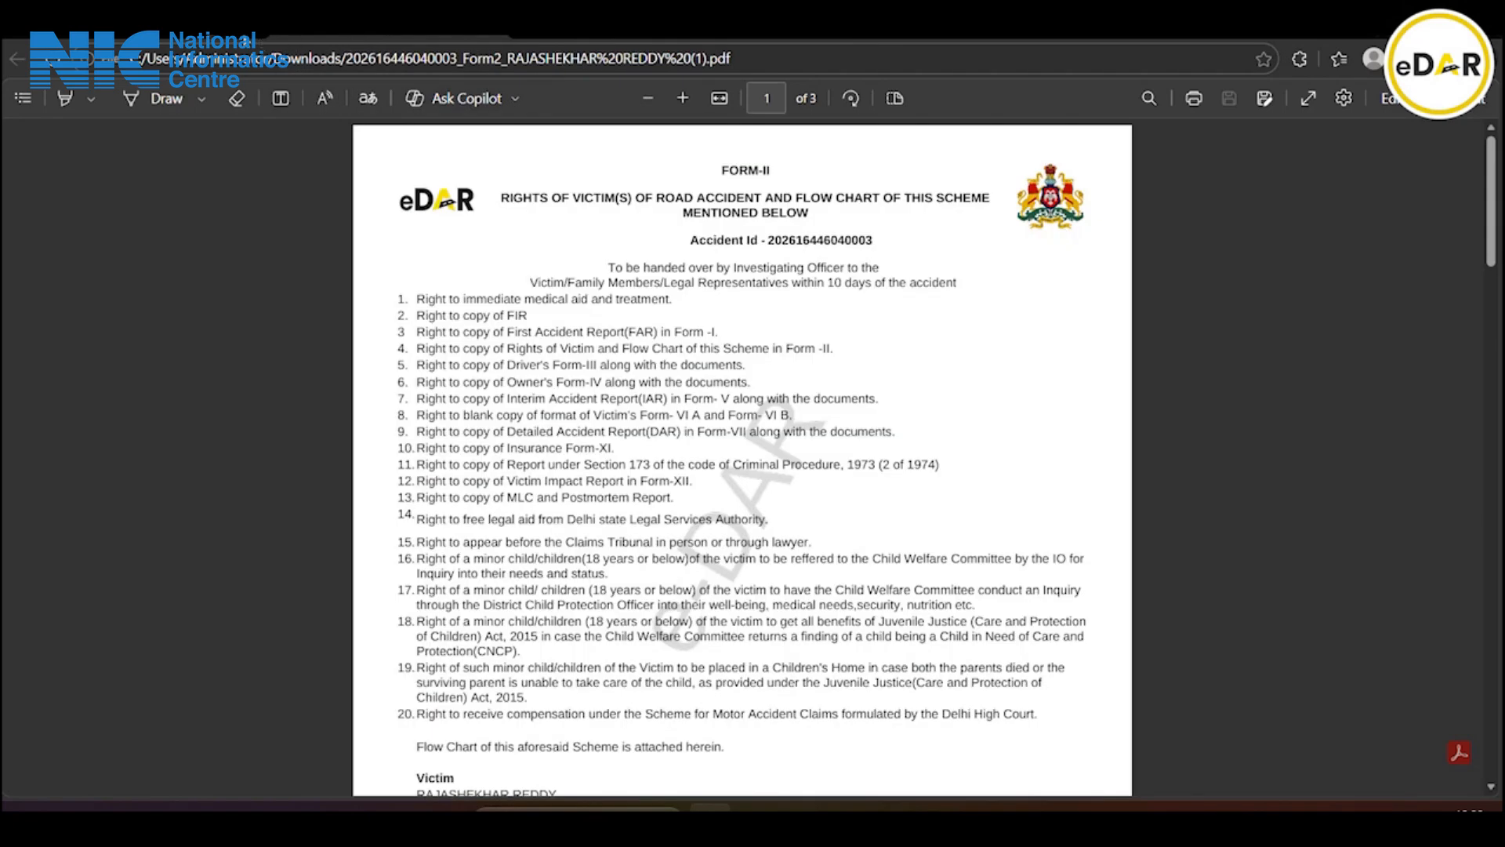
left_click(486, 21)
left_click(603, 491)
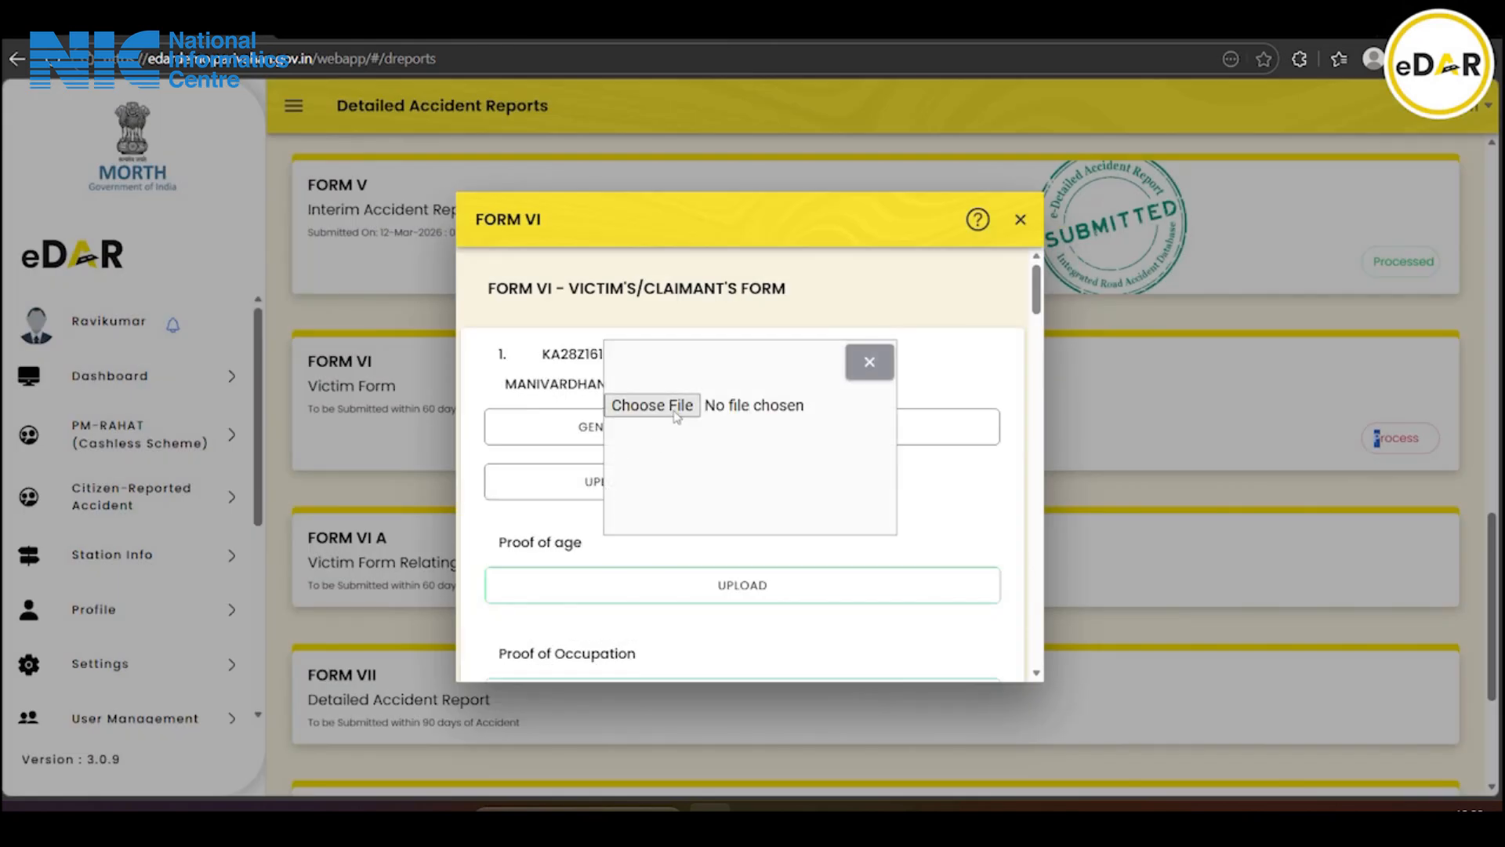
Attach the signed Form VI victim PDF from Downloads for the first injured person
left_click(676, 406)
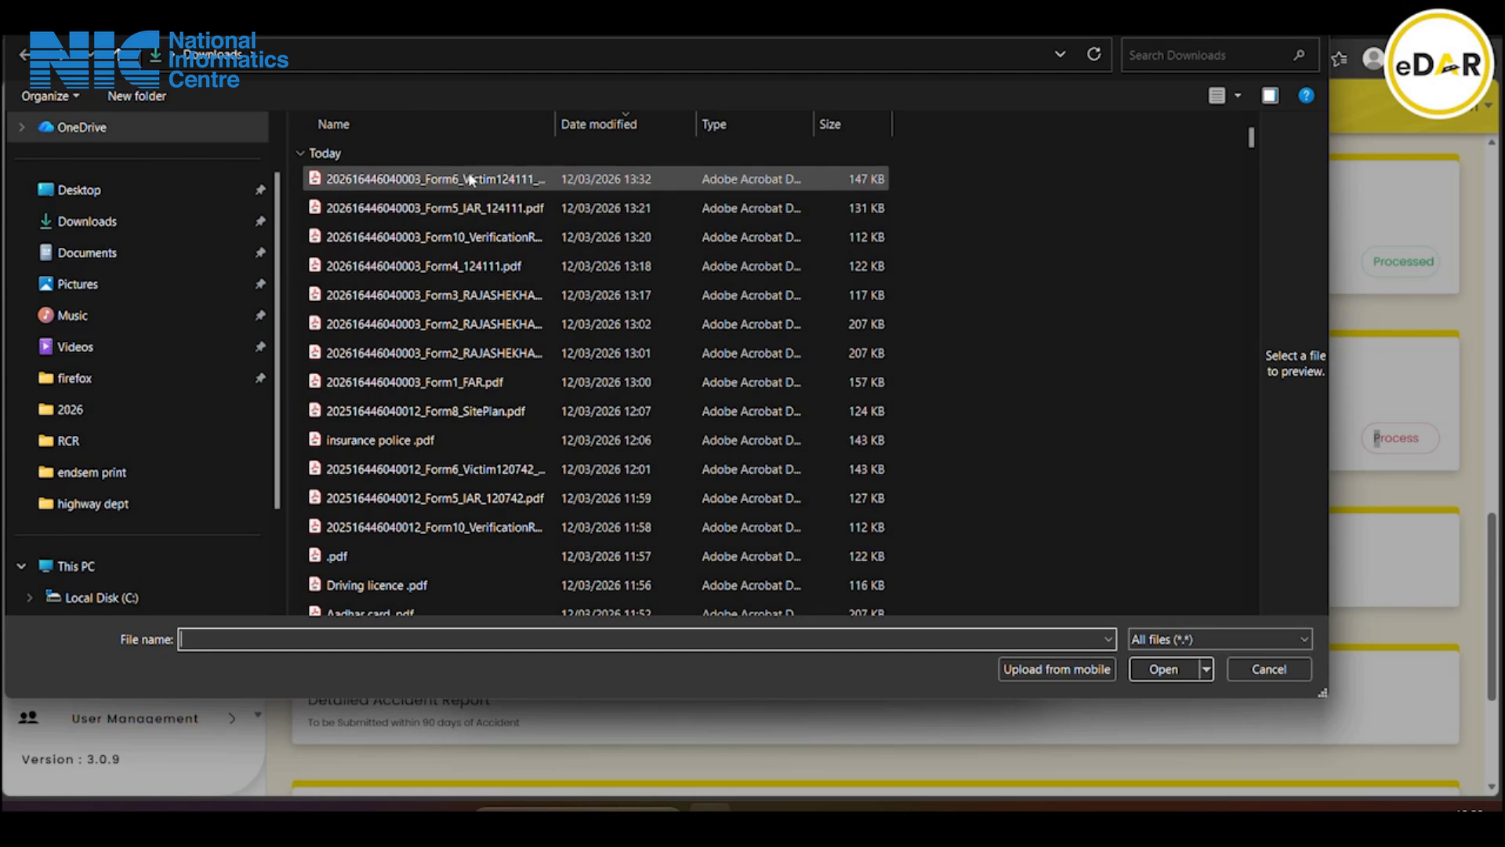
double_click(473, 181)
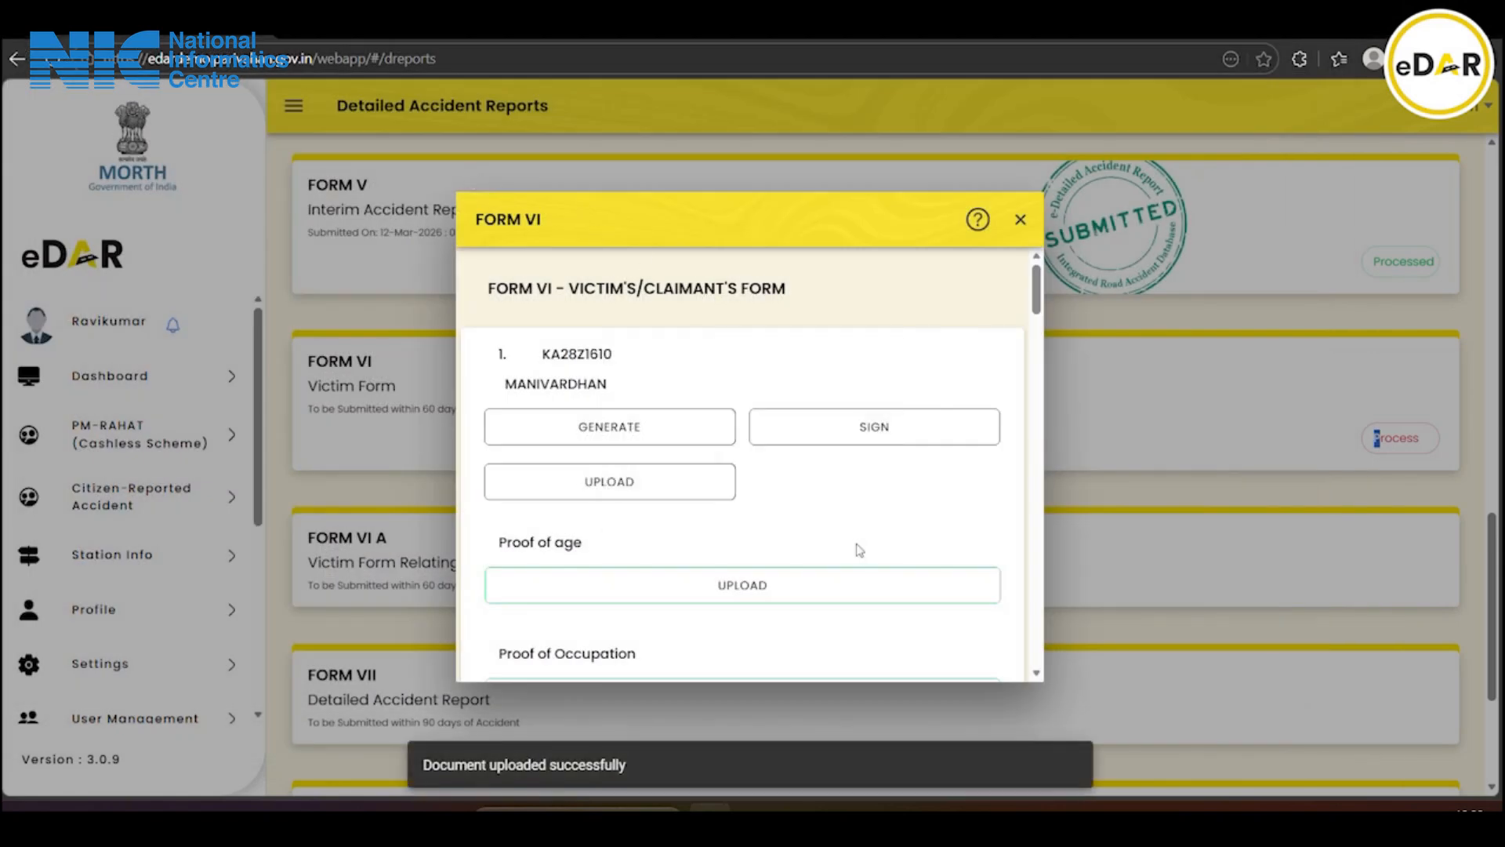
scroll(861, 547, "down", 10)
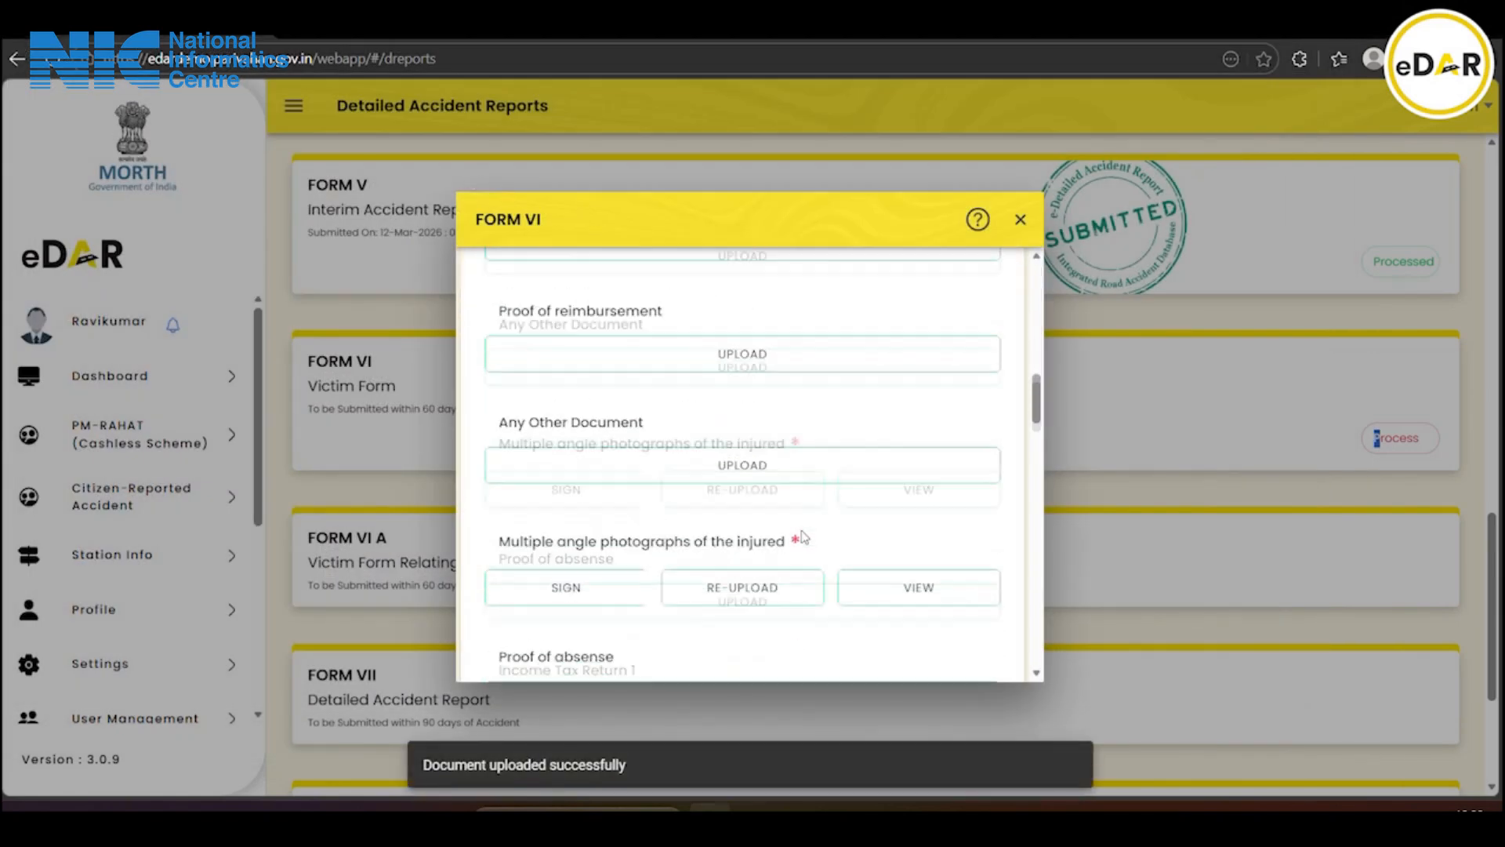
scroll(804, 537, "down", 3)
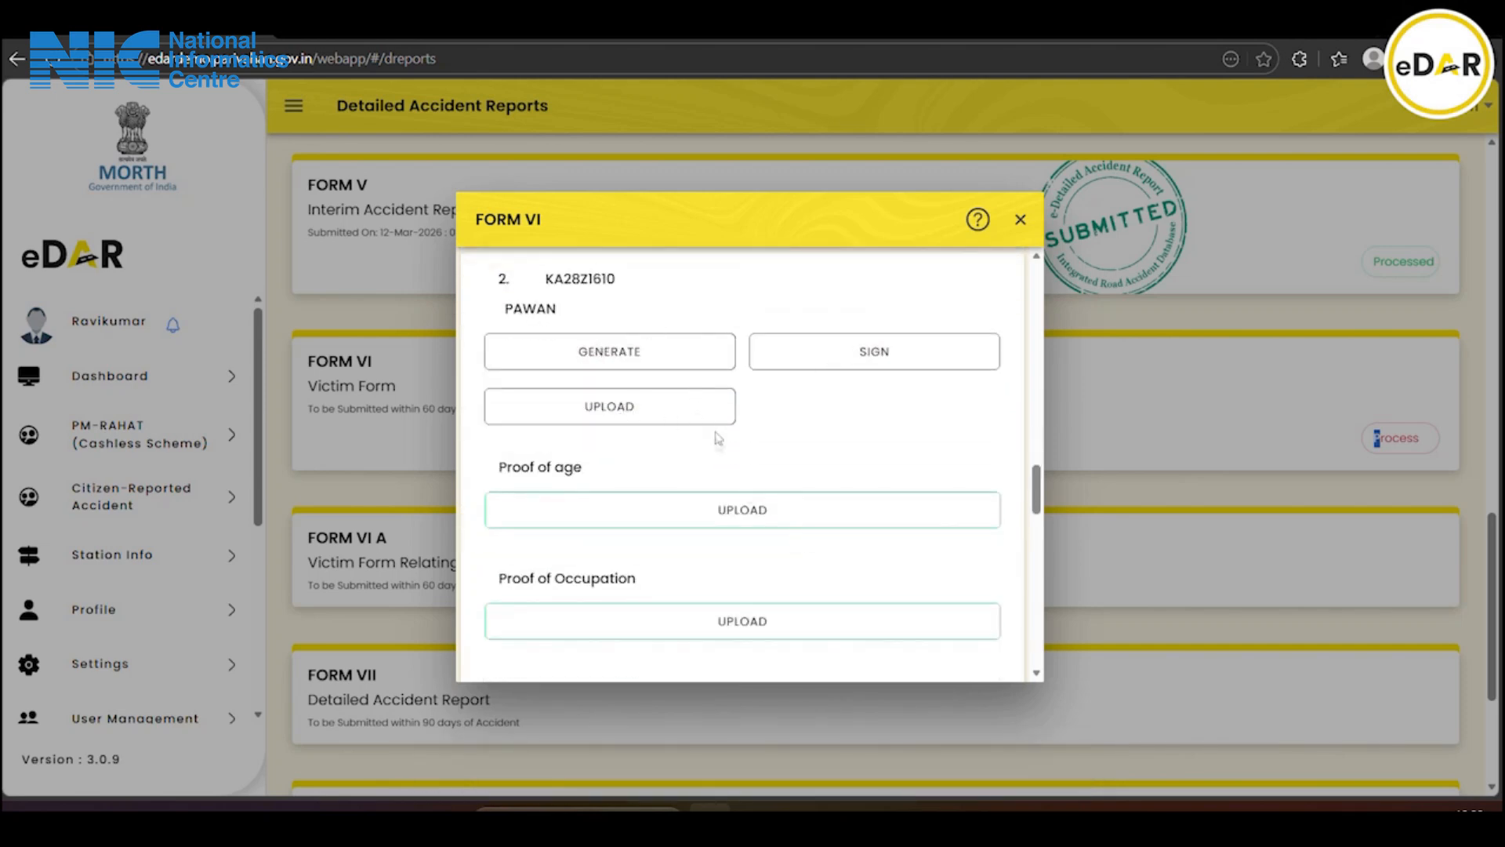
scroll(638, 502, "down", 3)
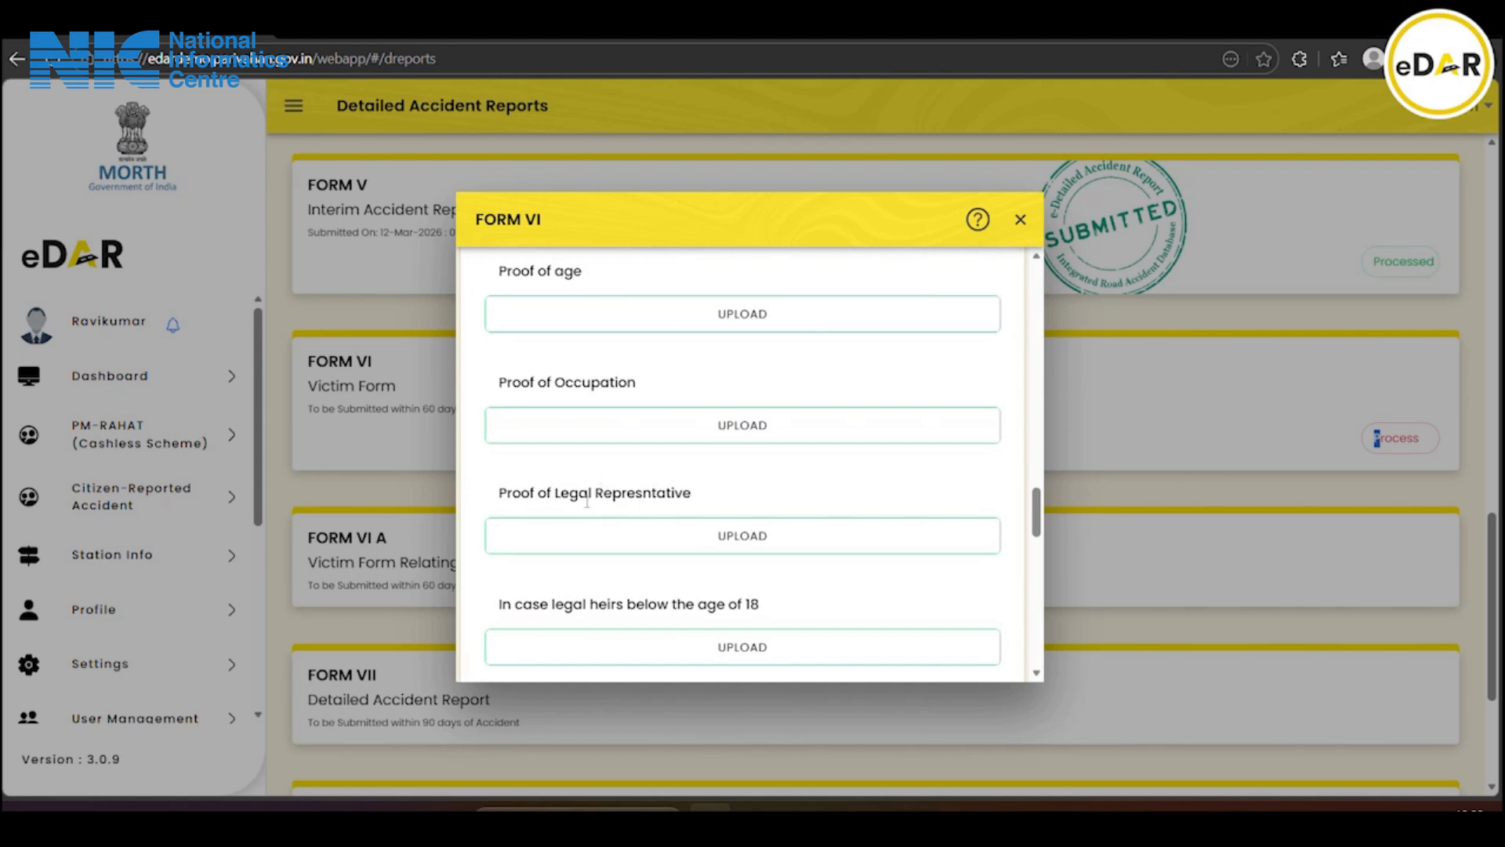
scroll(587, 502, "down", 3)
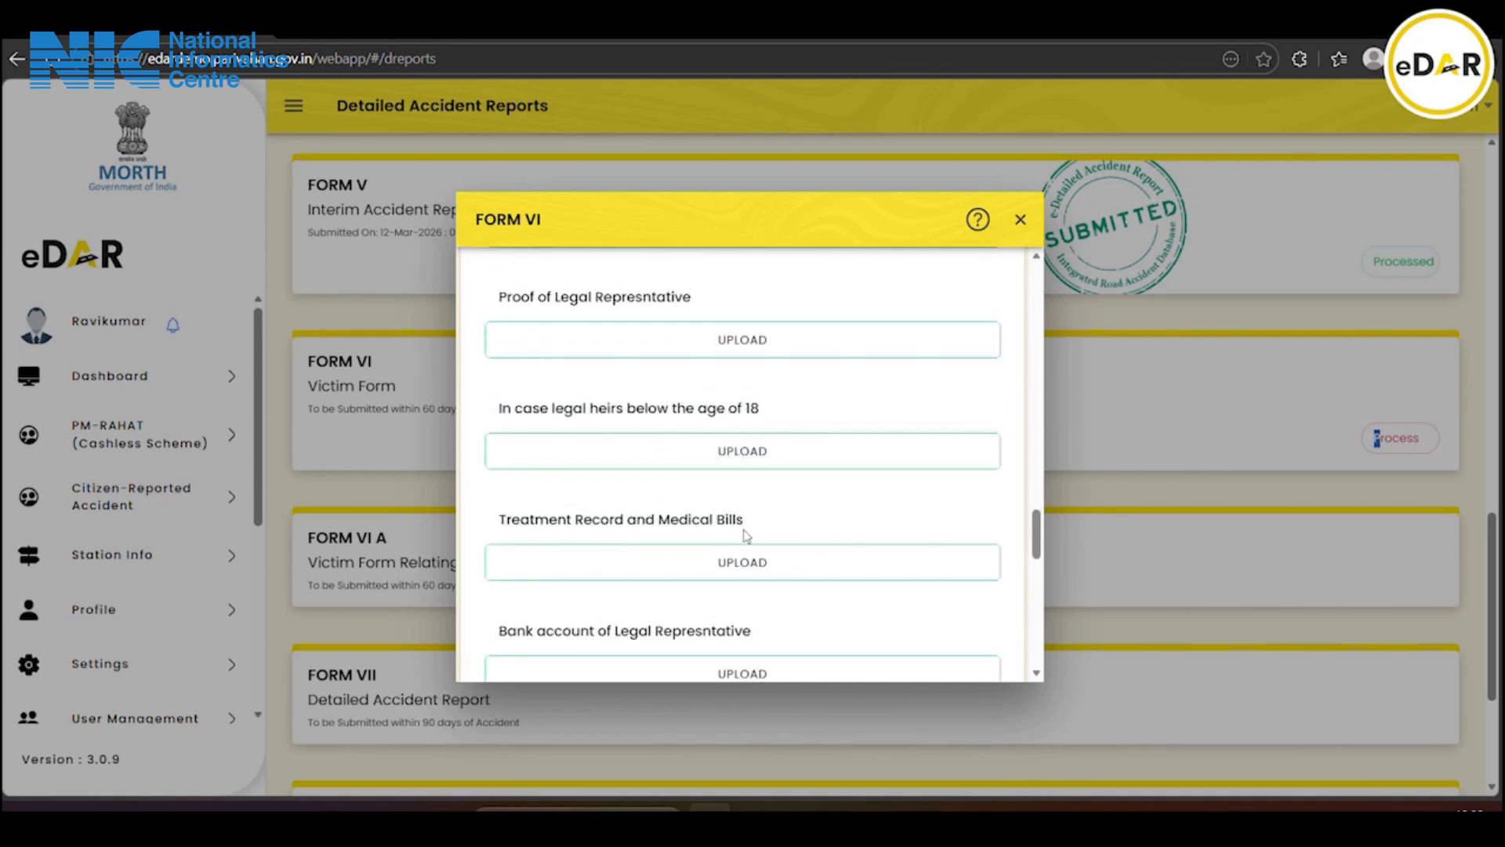
scroll(746, 535, "down", 3)
scroll(715, 555, "down", 10)
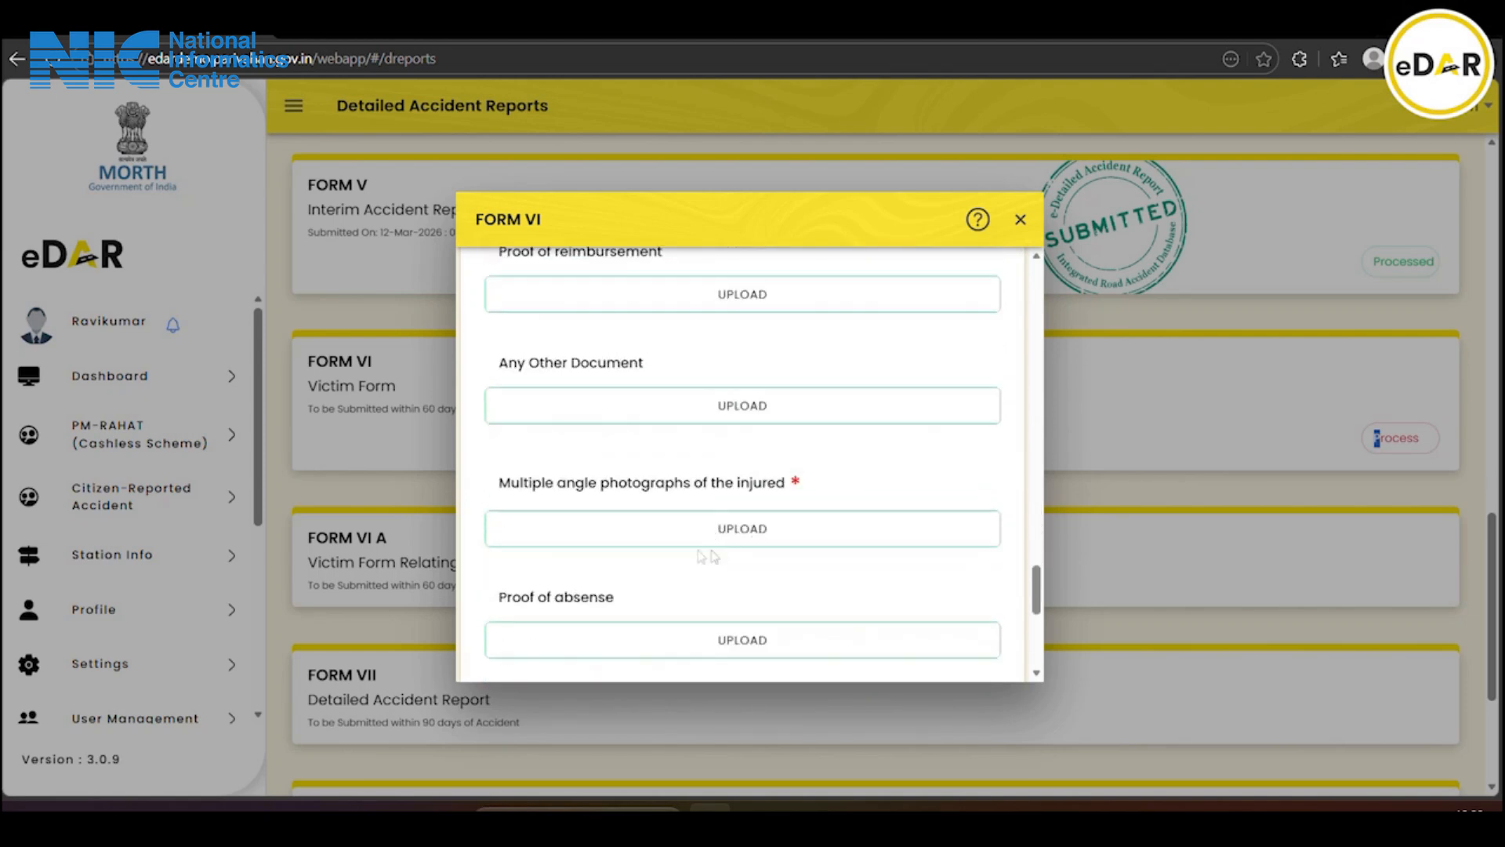
scroll(664, 555, "up", 8)
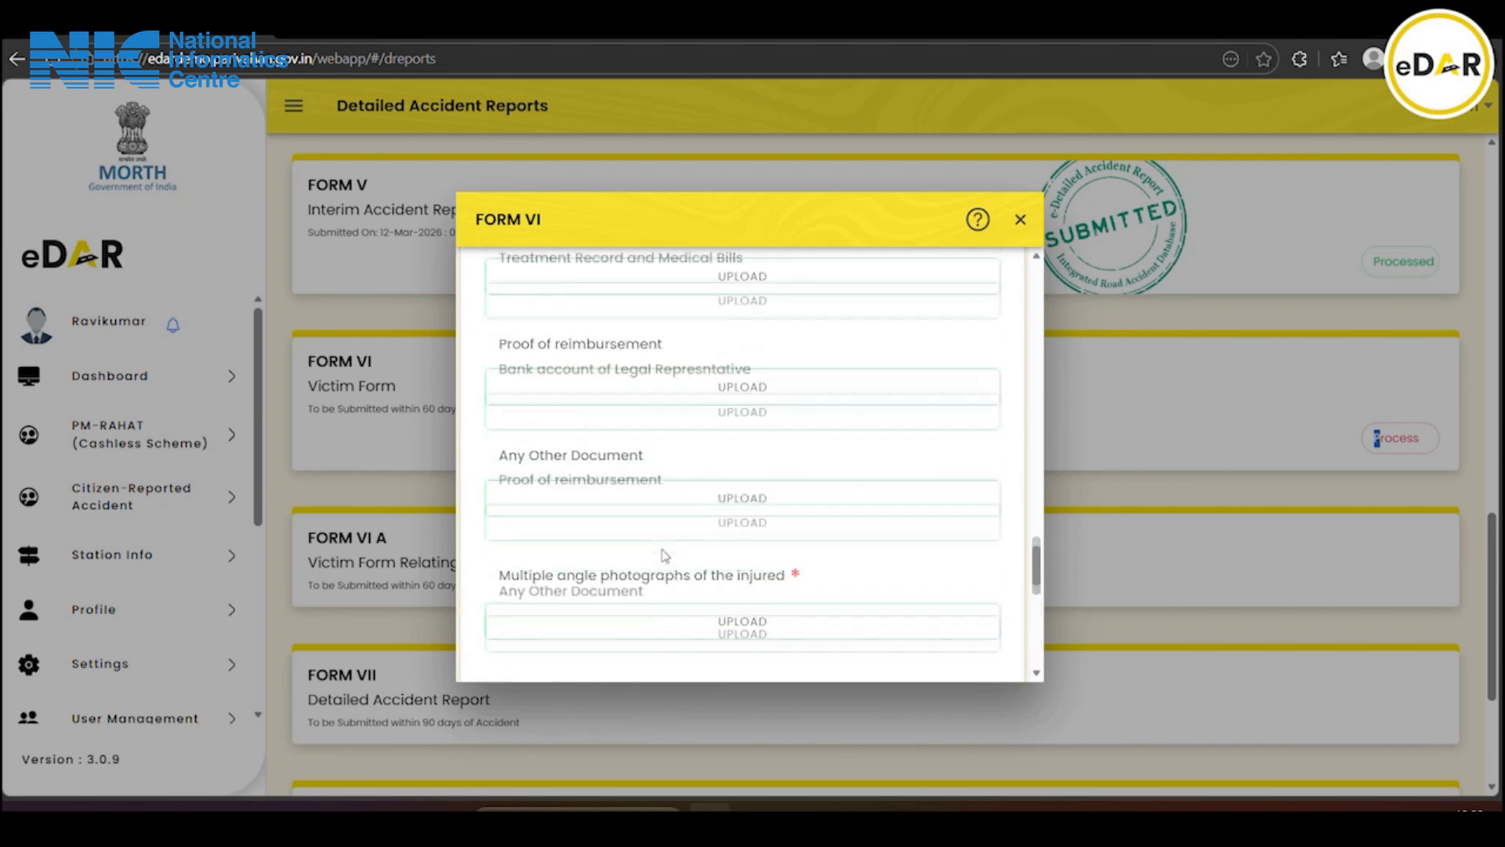
scroll(667, 555, "down", 4)
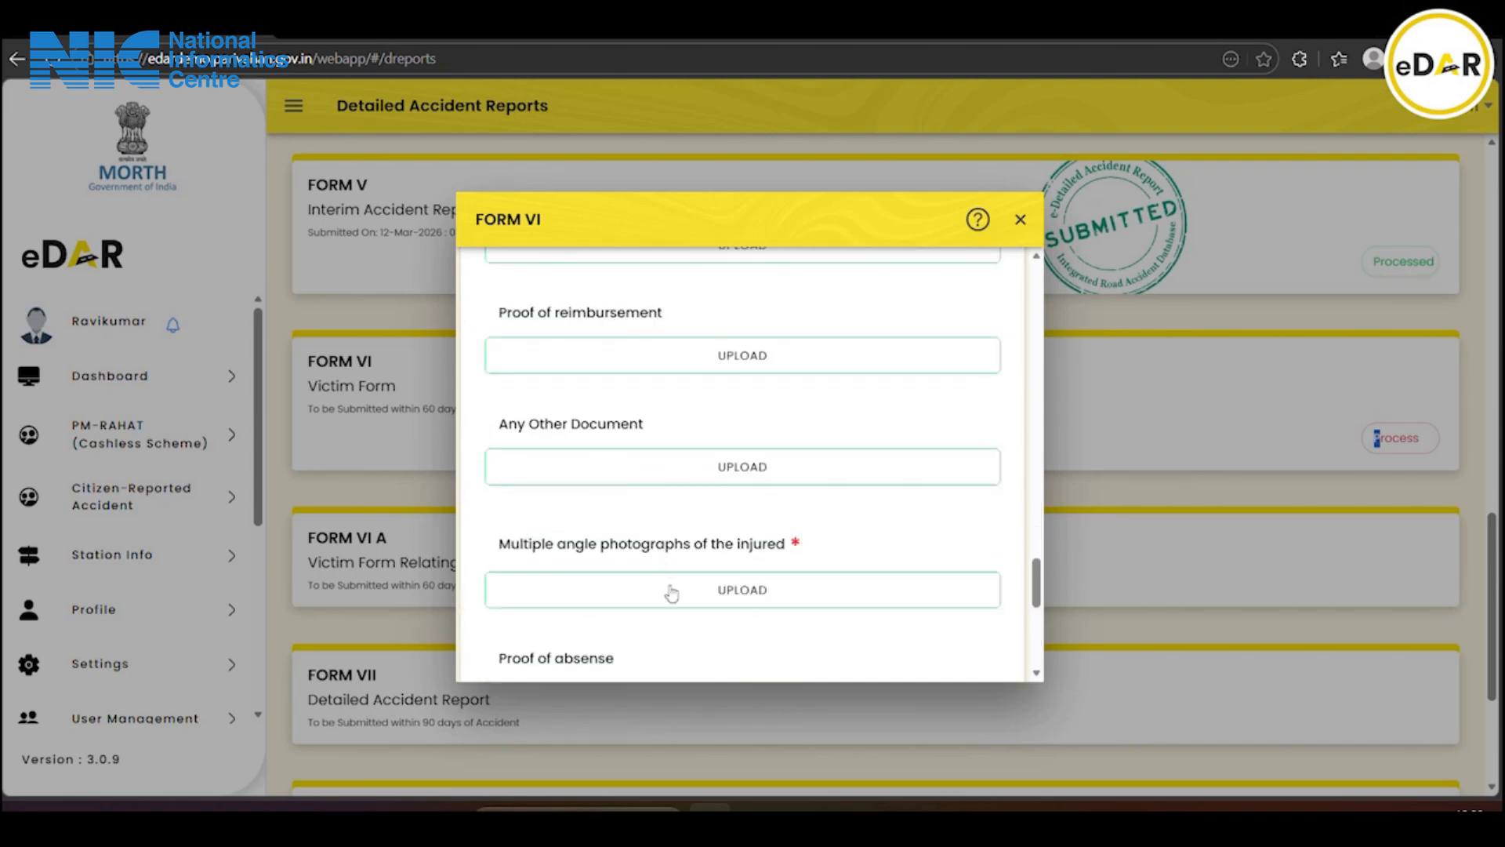
Upload the PDF of multiple-angle photographs of the injured from Downloads
left_click(679, 594)
left_click(628, 406)
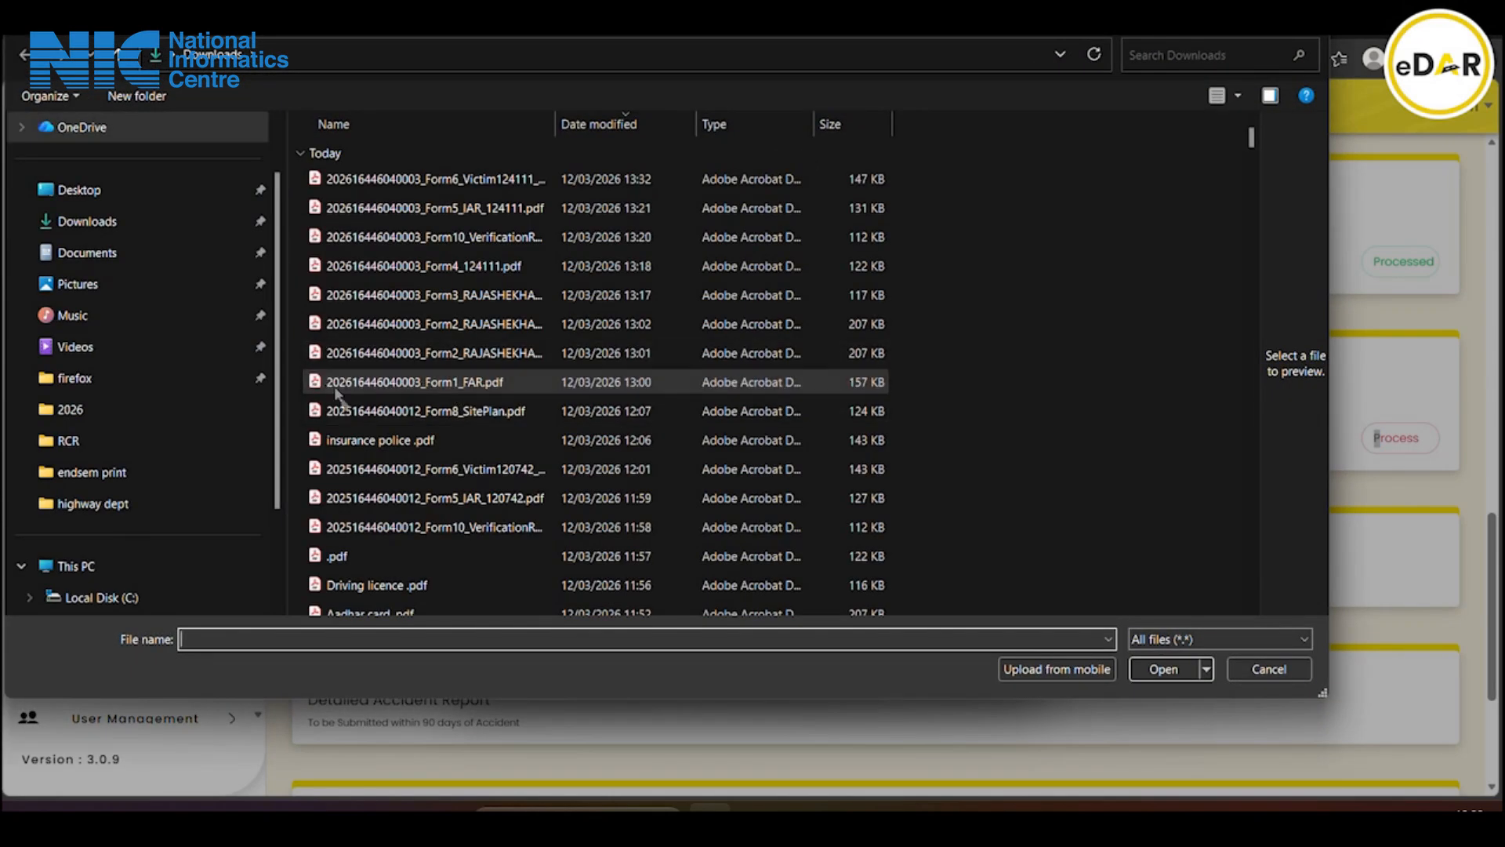
left_click(383, 553)
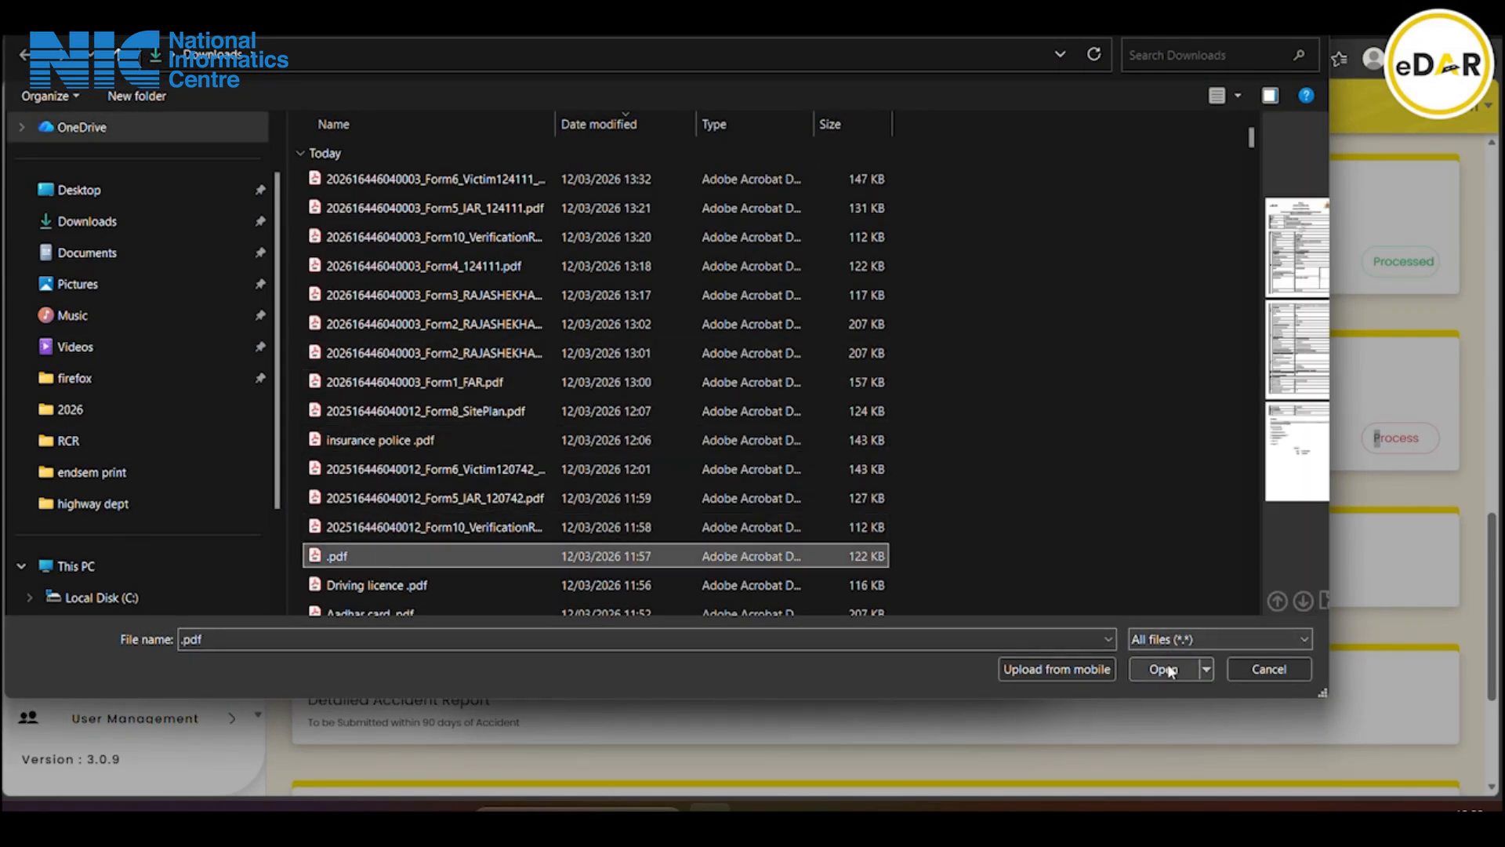
left_click(1163, 668)
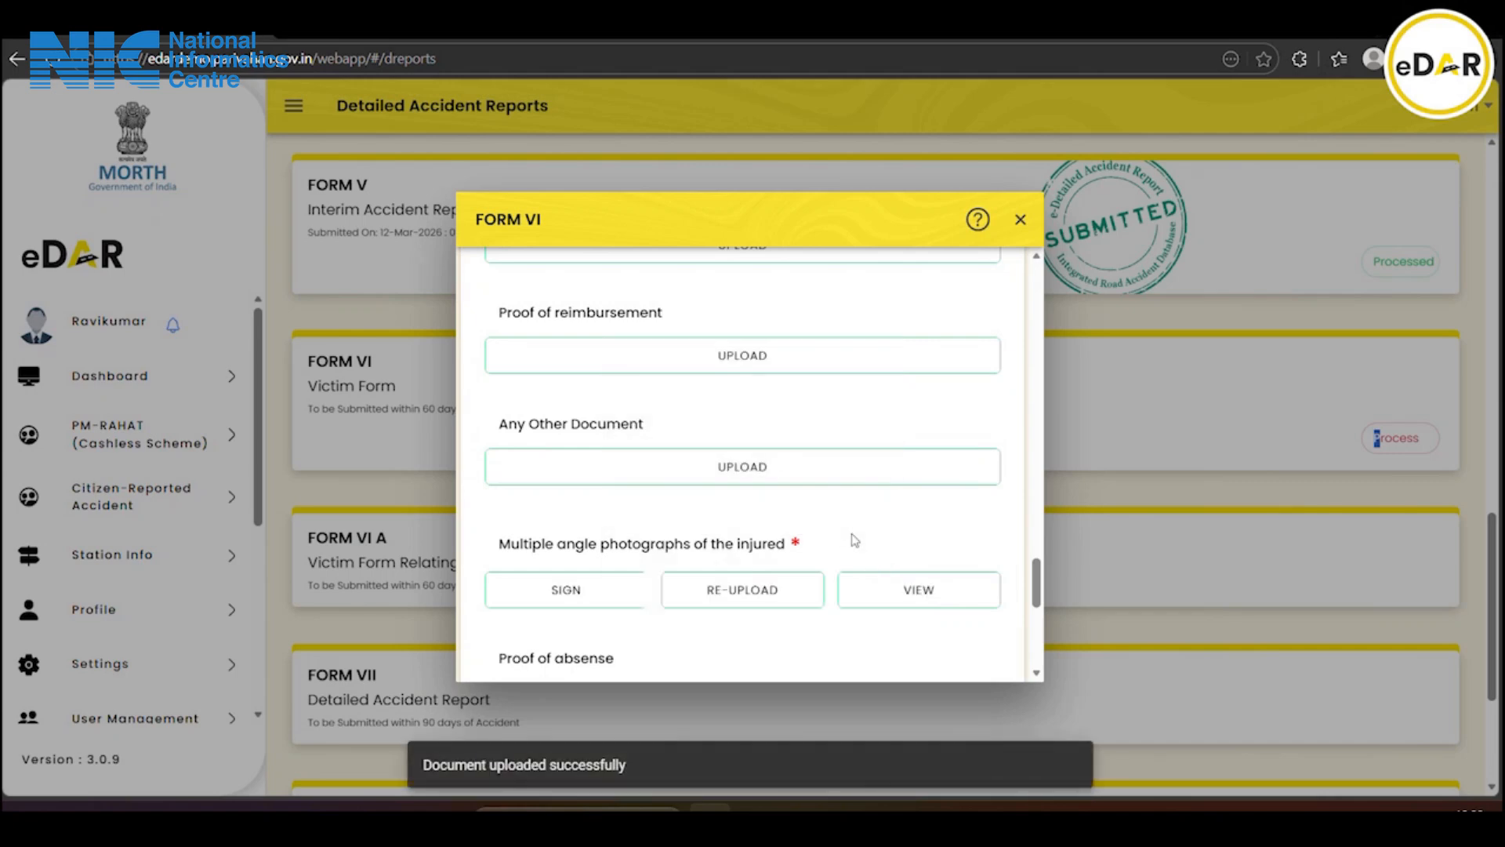
scroll(856, 540, "down", 3)
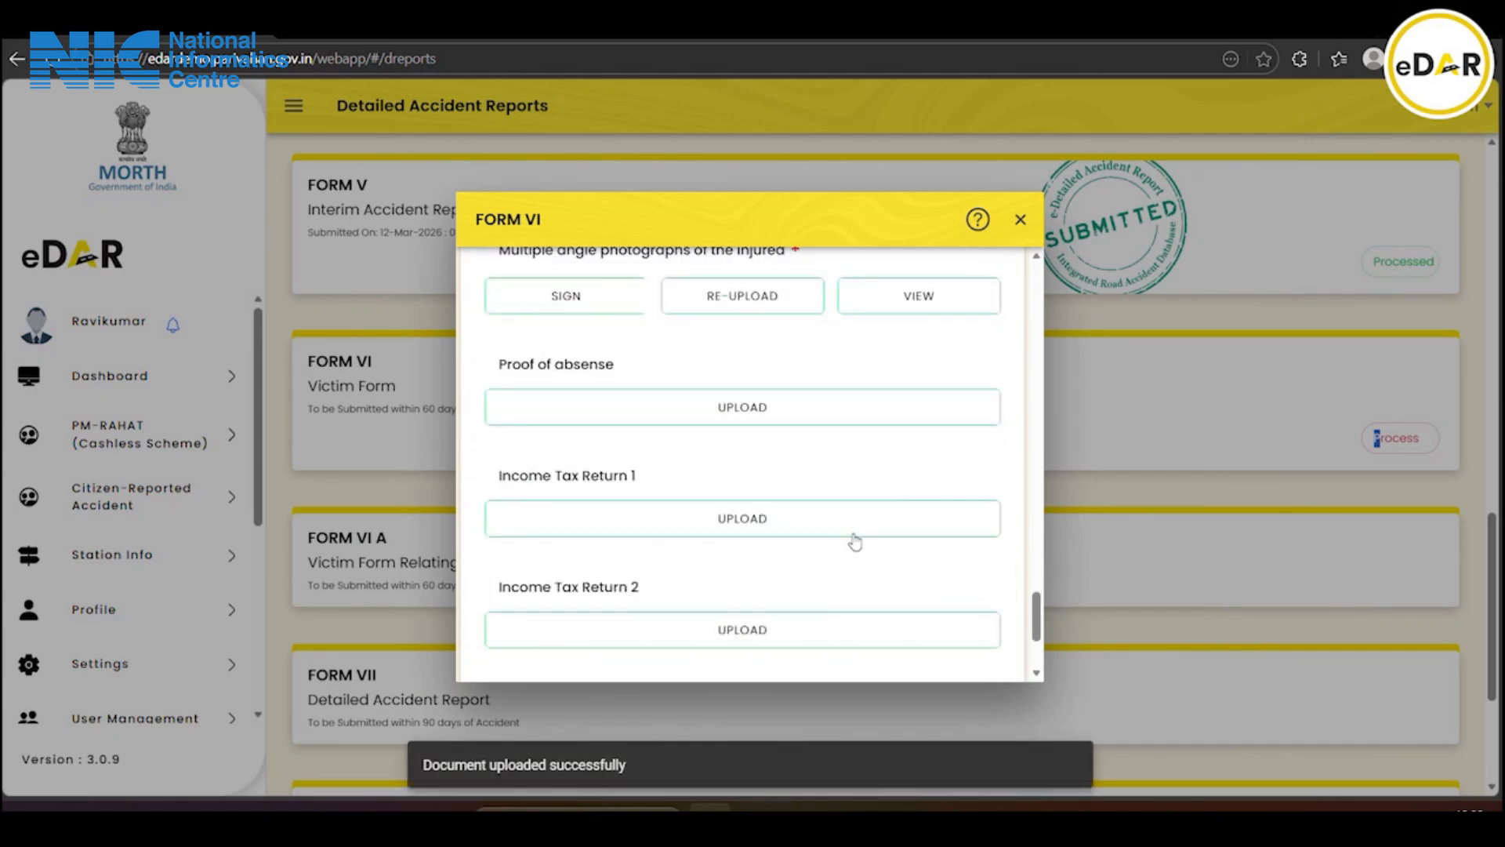
scroll(855, 541, "up", 13)
scroll(856, 541, "down", 1)
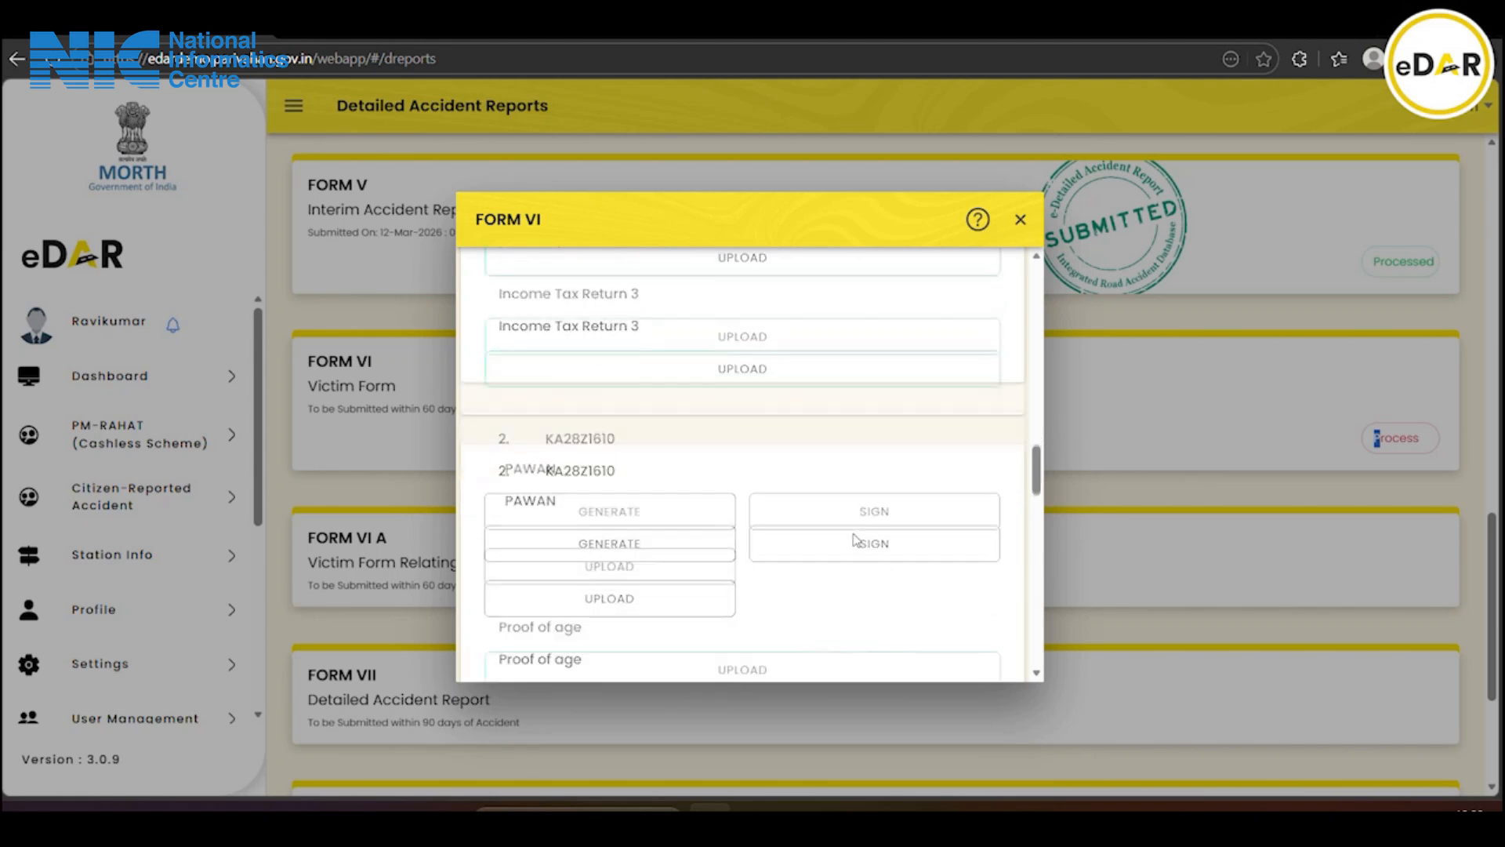
Attach the signed Form VI victim PDF for the second injured person and submit Form VI
left_click(692, 568)
left_click(652, 405)
left_click(499, 180)
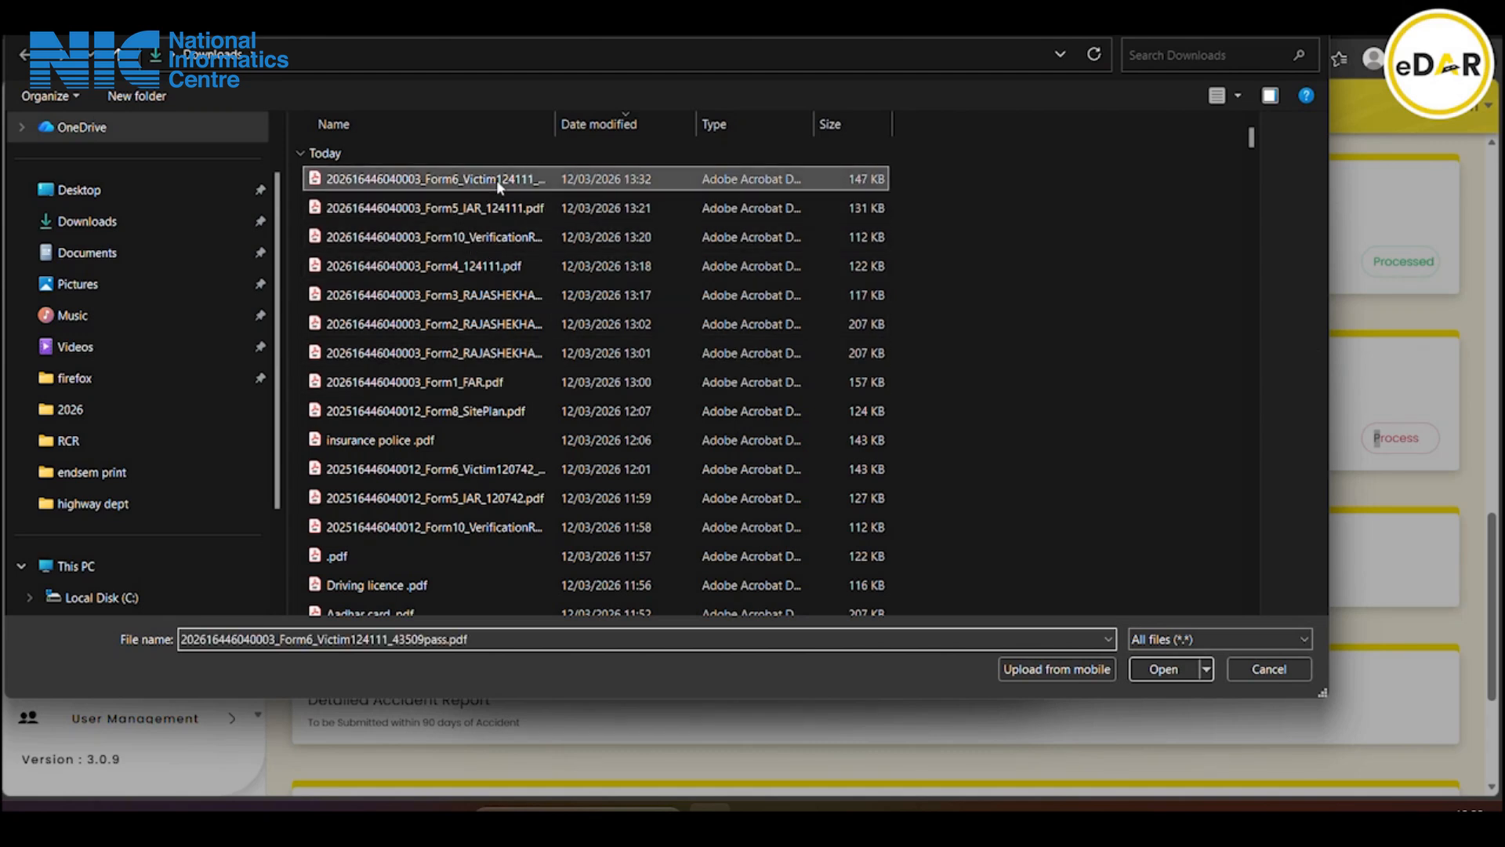
left_click(1150, 673)
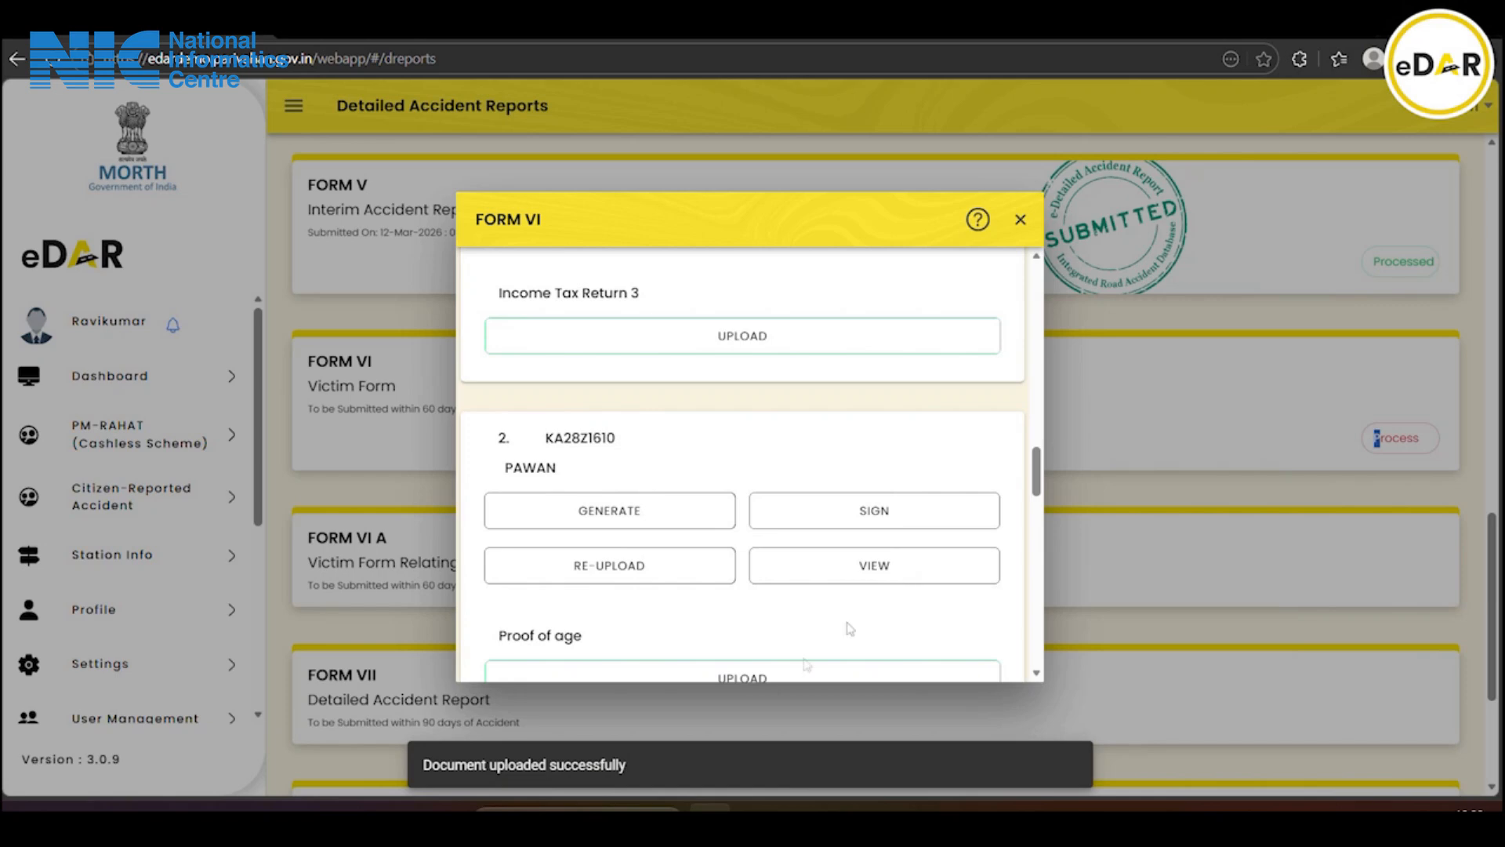
scroll(786, 619, "down", 10)
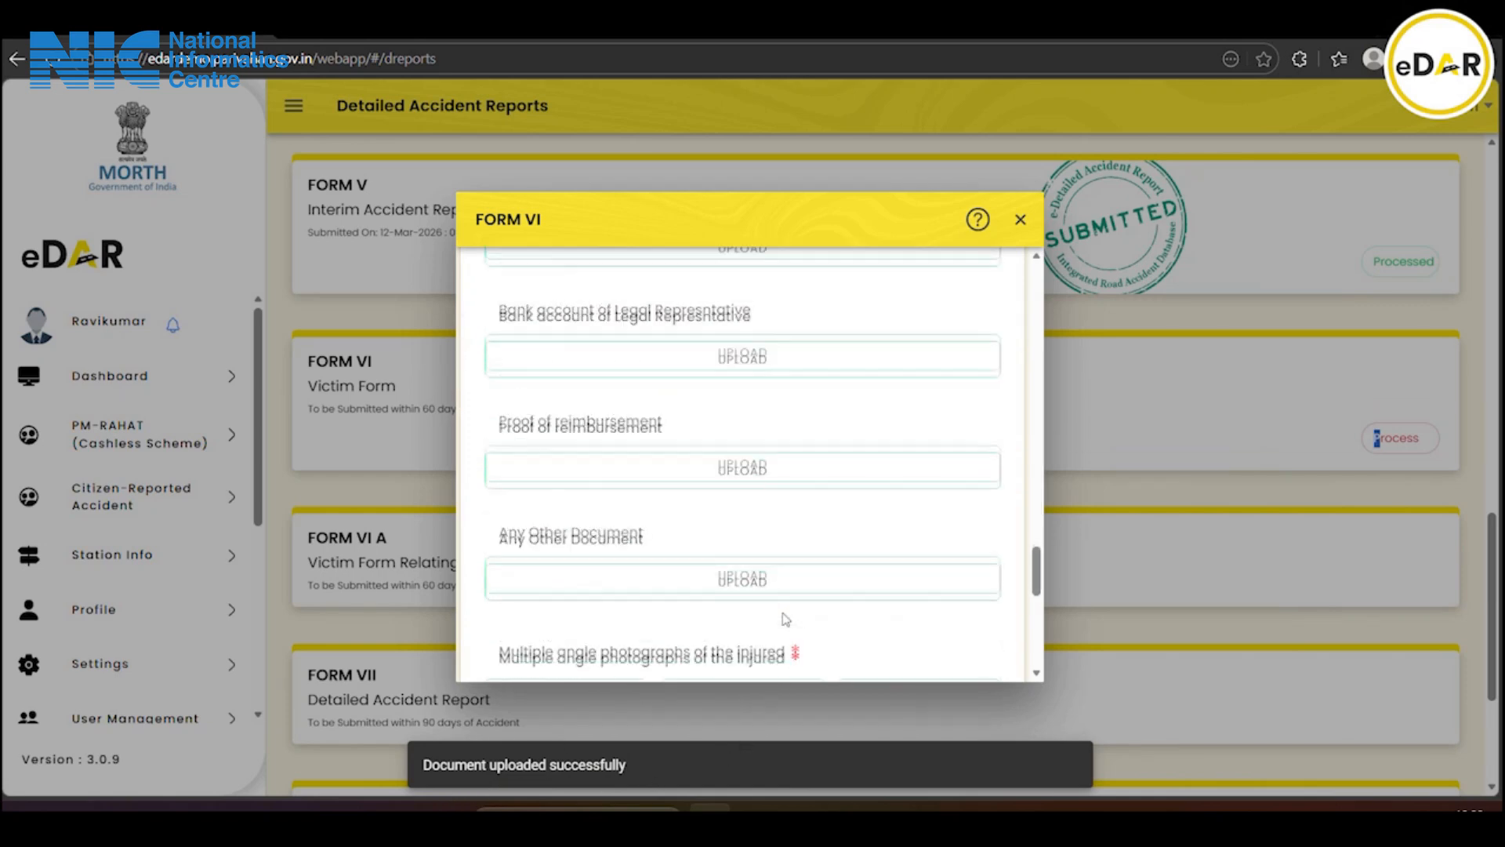
left_click(762, 658)
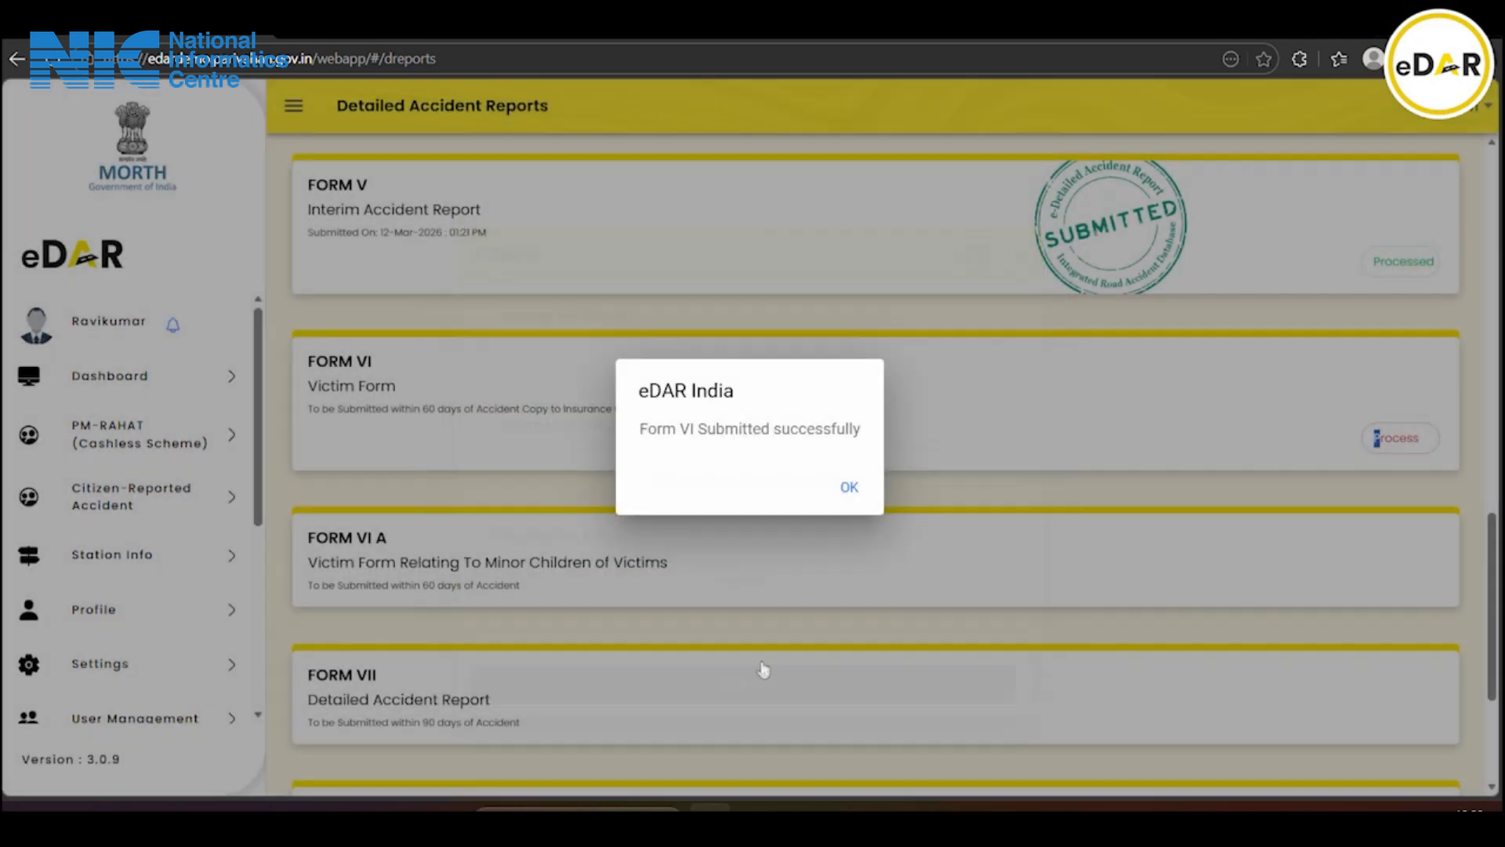
Acknowledge the Form VI submission, then process and submit Form VI A, confirming with OK
left_click(850, 487)
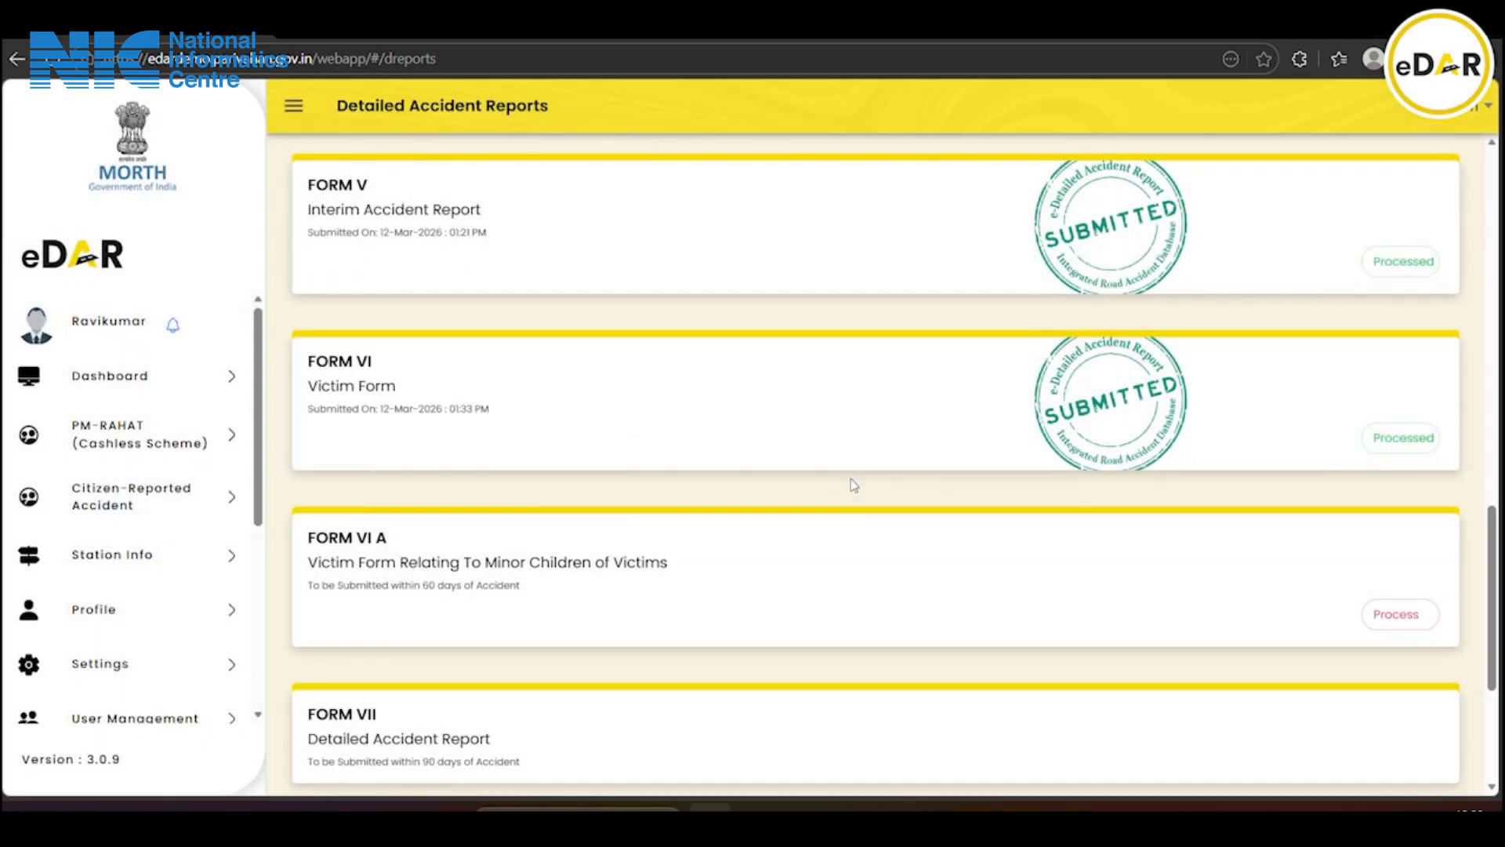
scroll(851, 482, "down", 2)
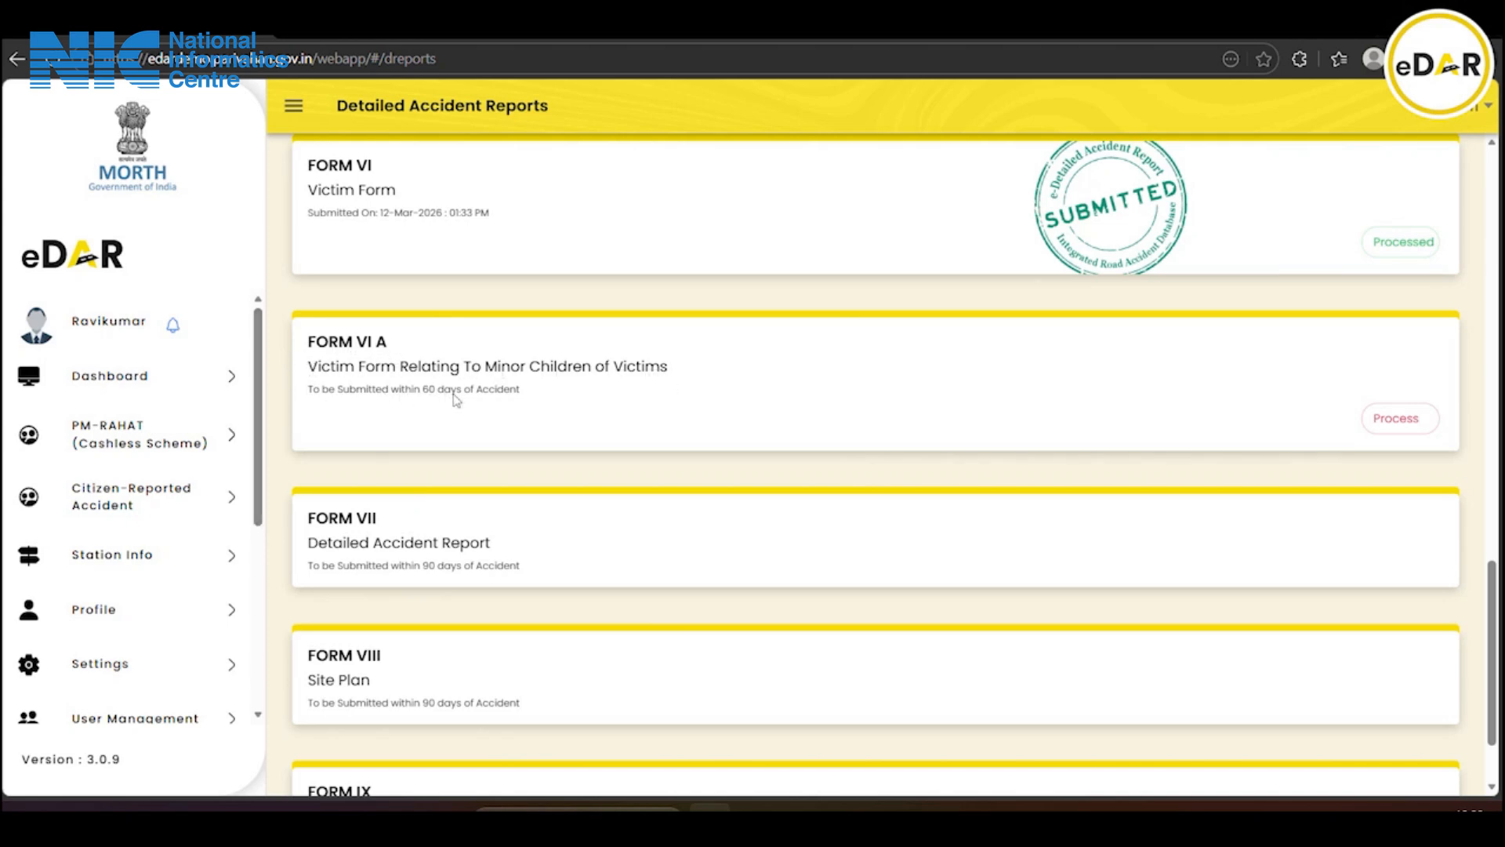
left_click(1402, 416)
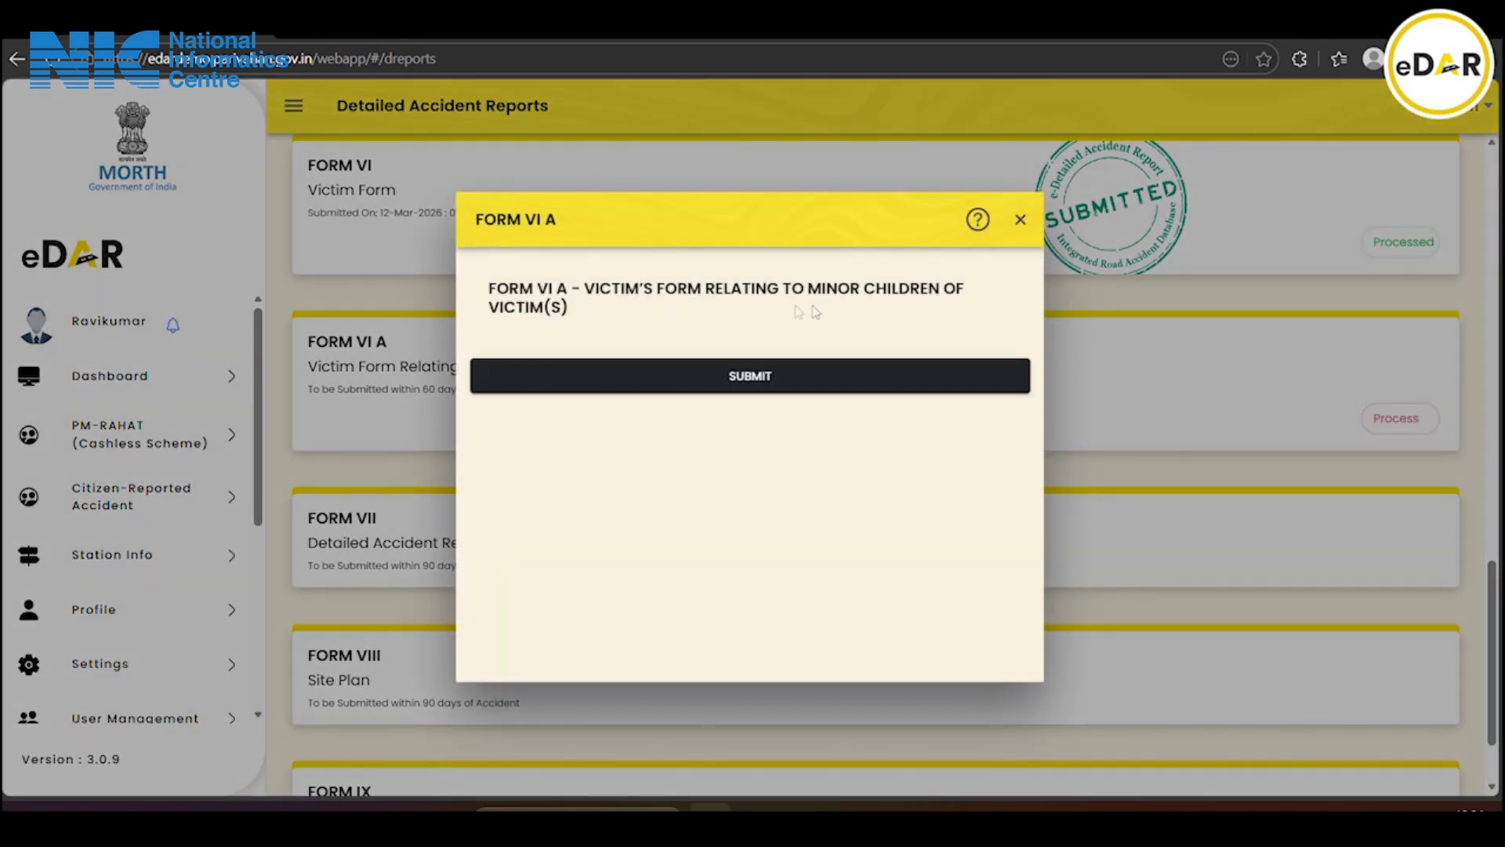
left_click(768, 378)
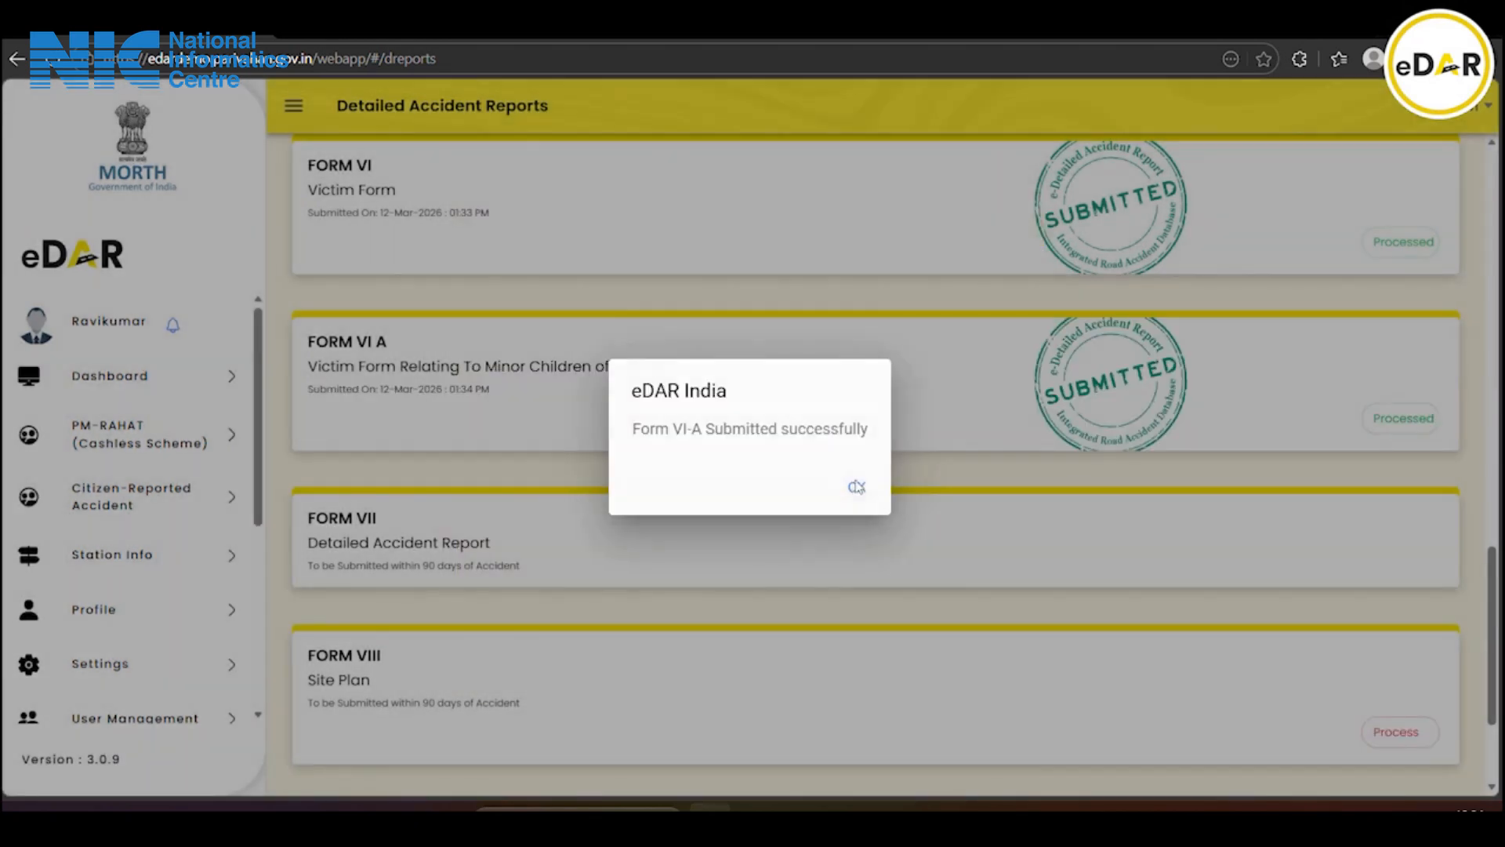
left_click(857, 487)
scroll(729, 414, "down", 2)
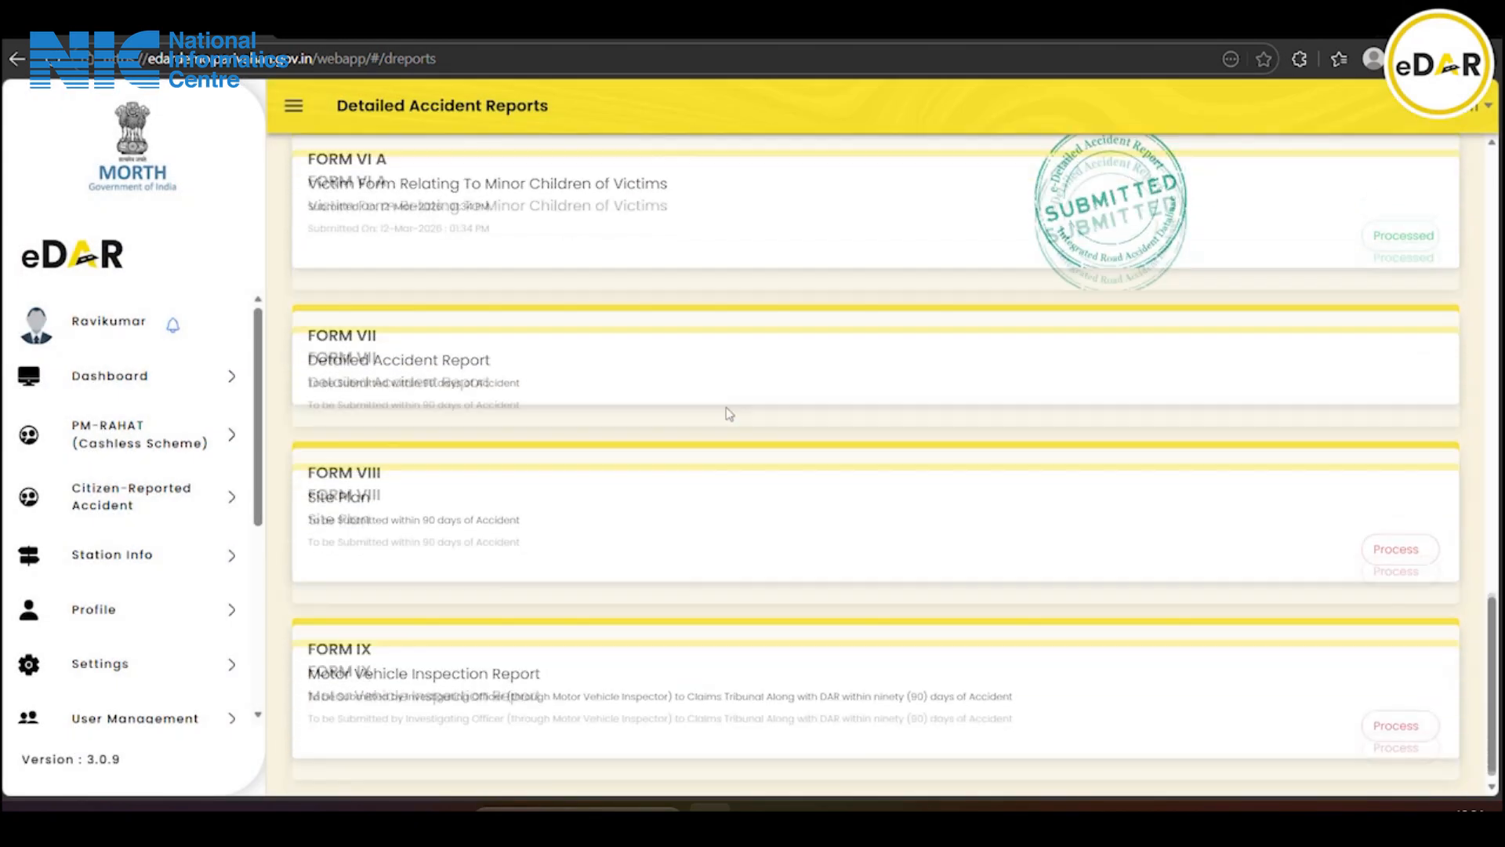
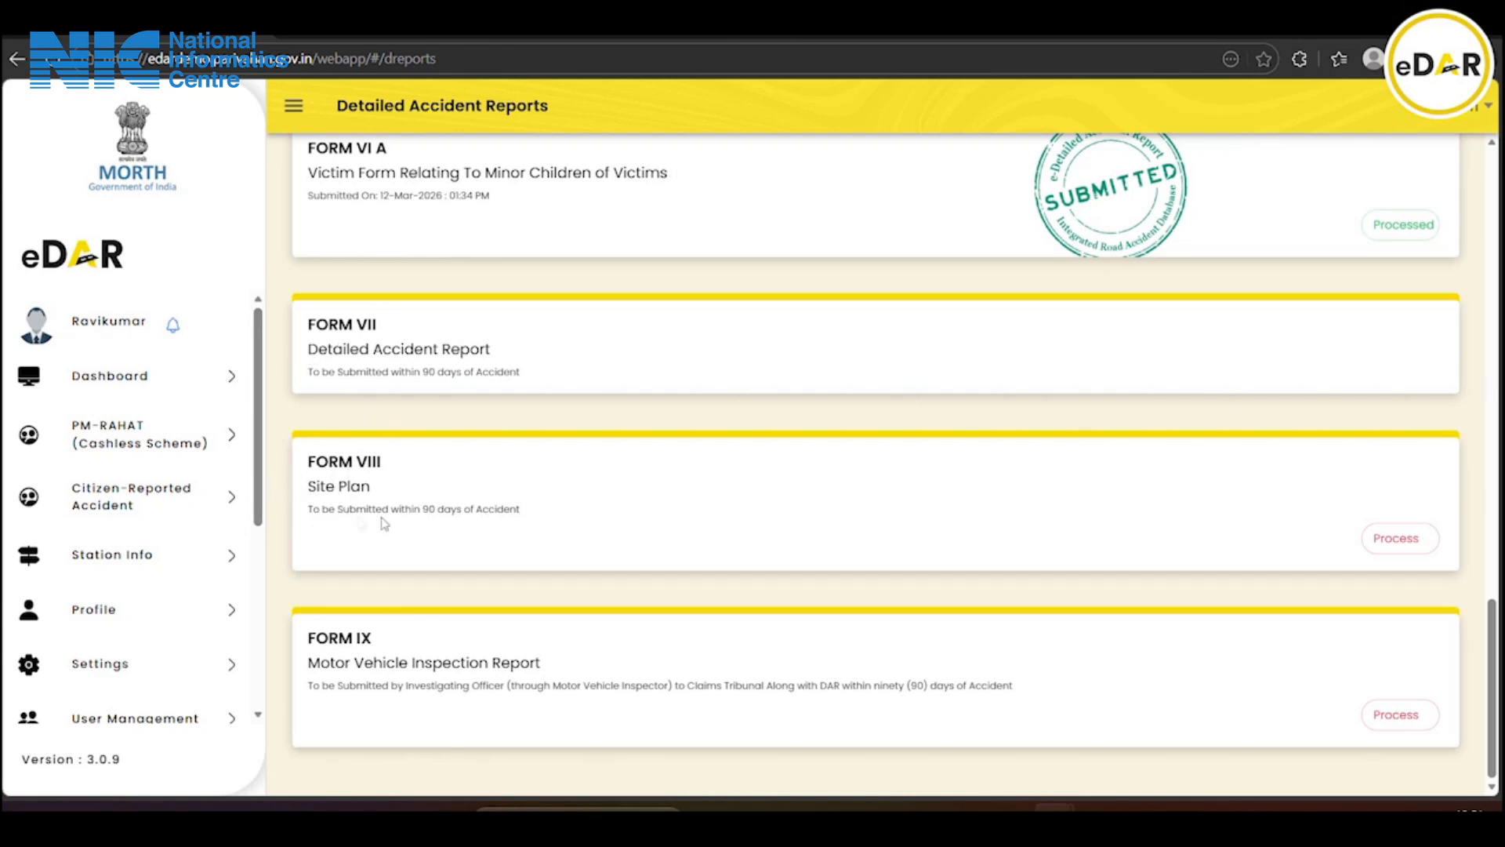
Generate the Form VIII site plan PDF, review both pages, and bring up the upload prompt
left_click(1394, 549)
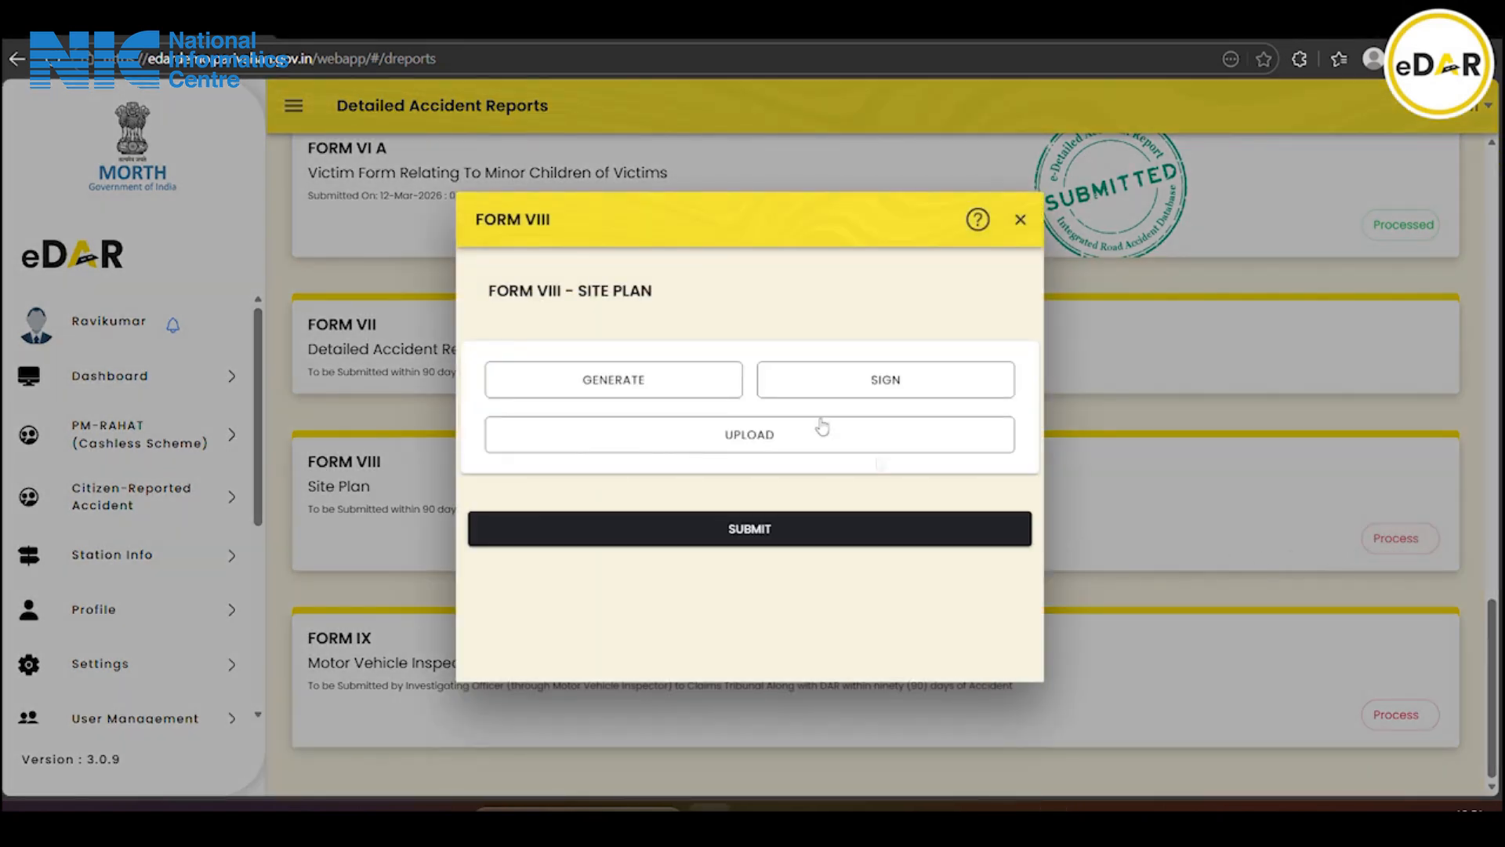
left_click(687, 392)
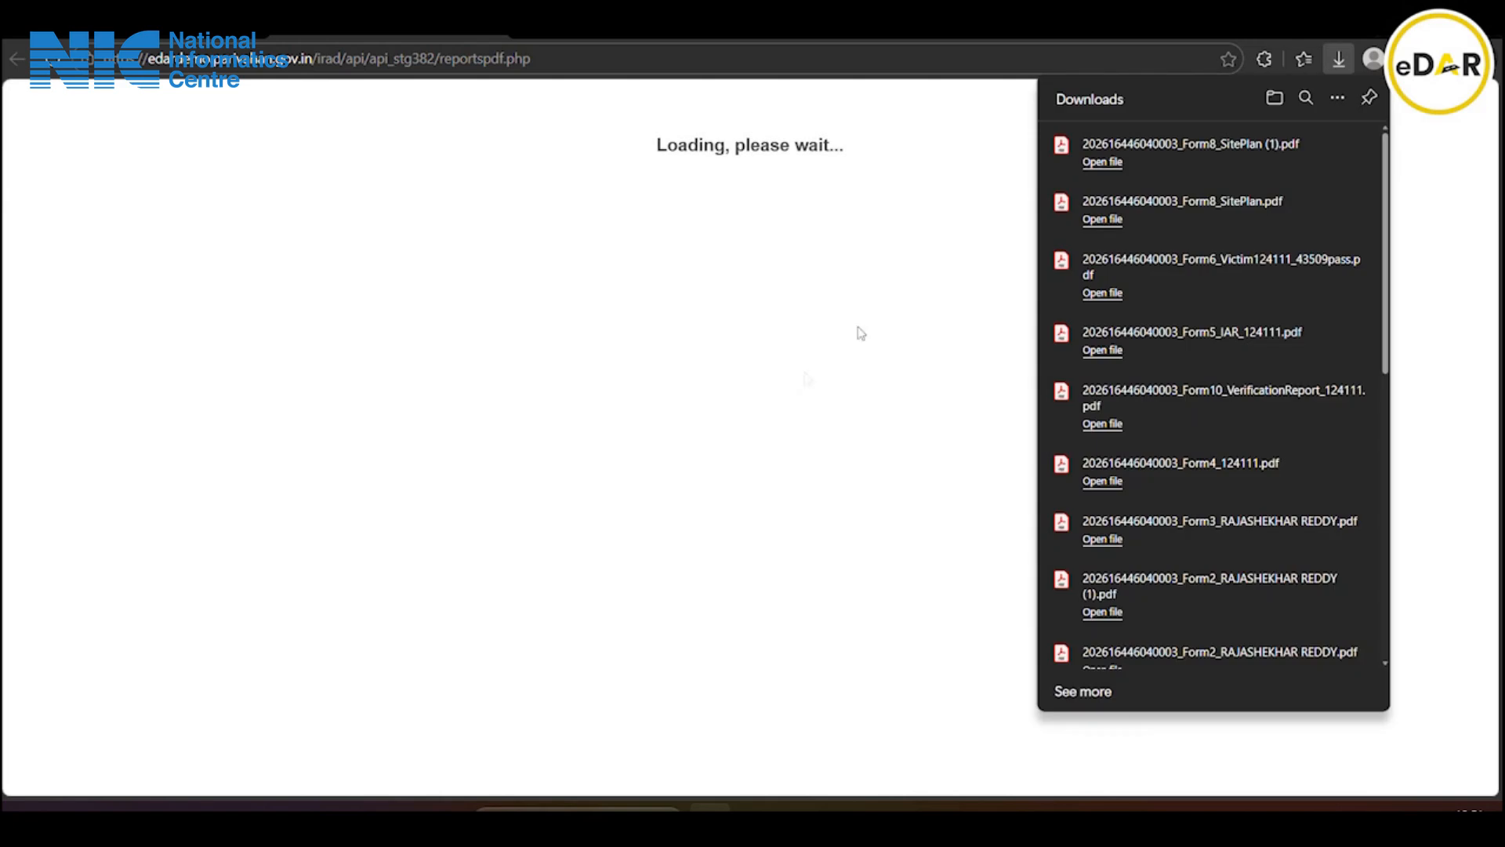
left_click(1159, 152)
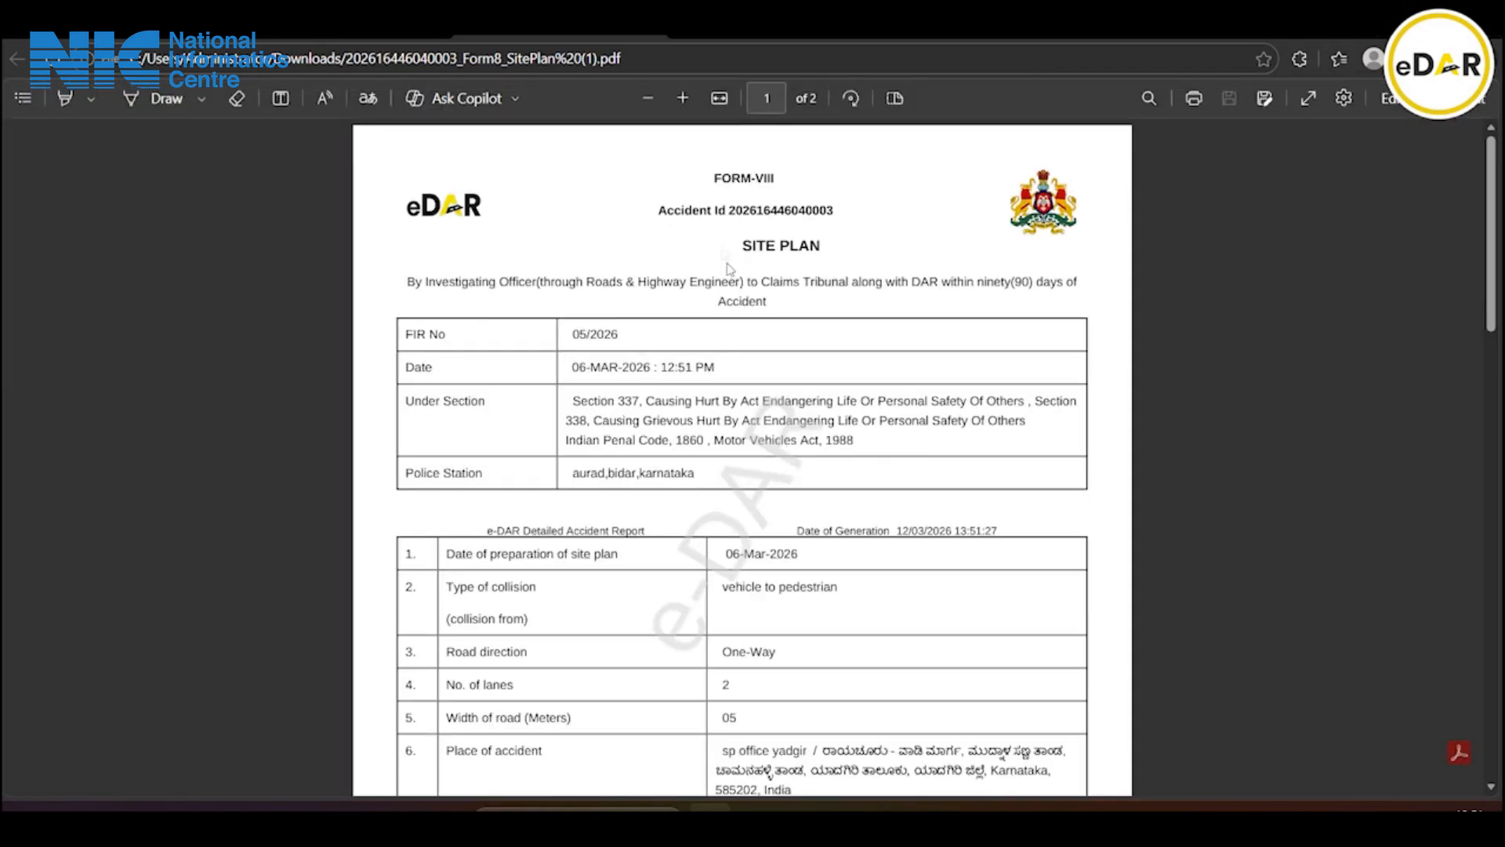
scroll(796, 491, "down", 8)
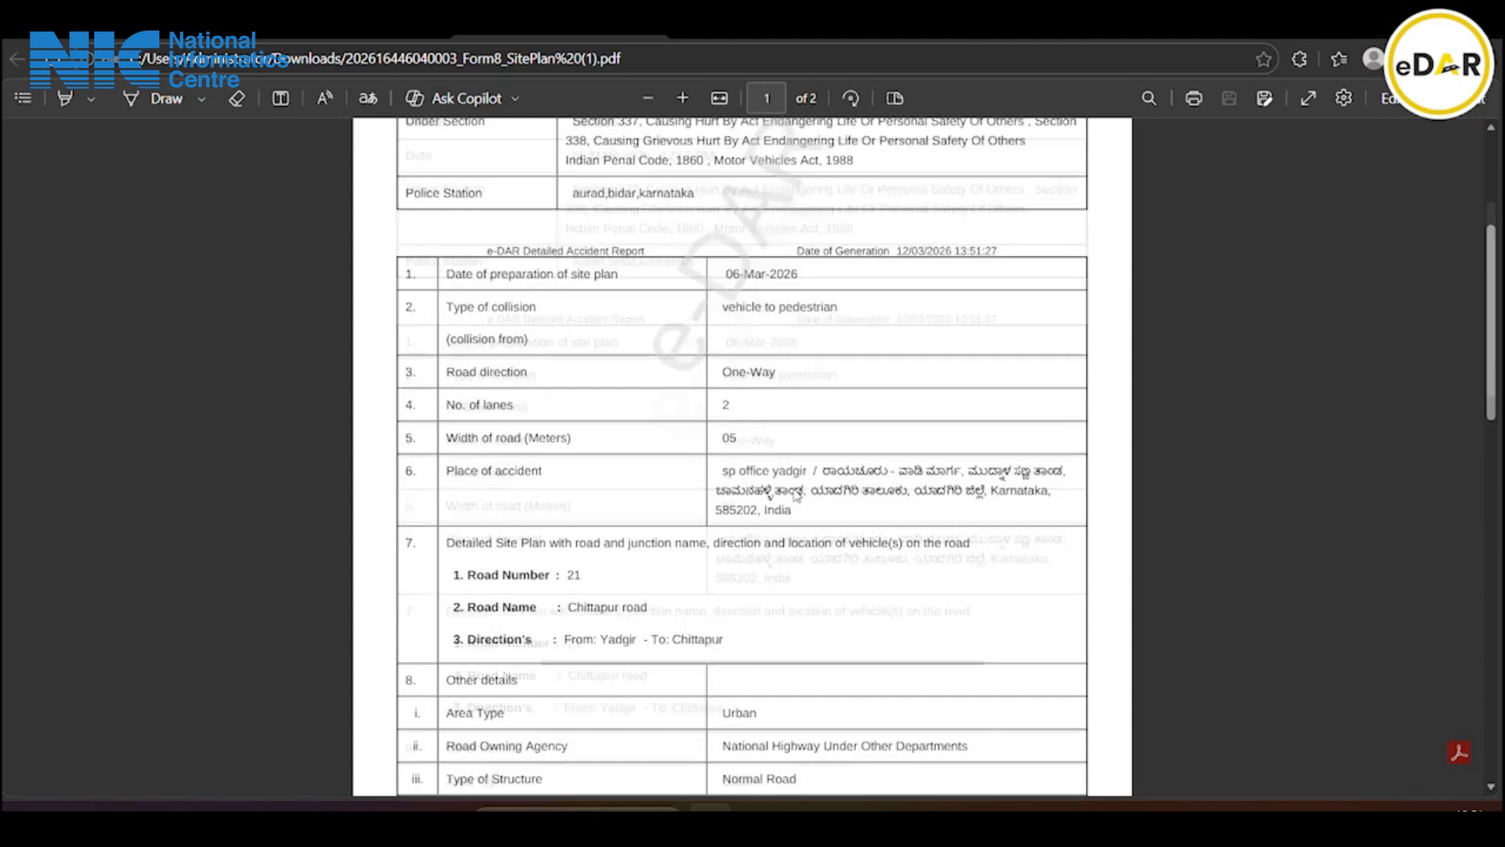
scroll(796, 495, "down", 10)
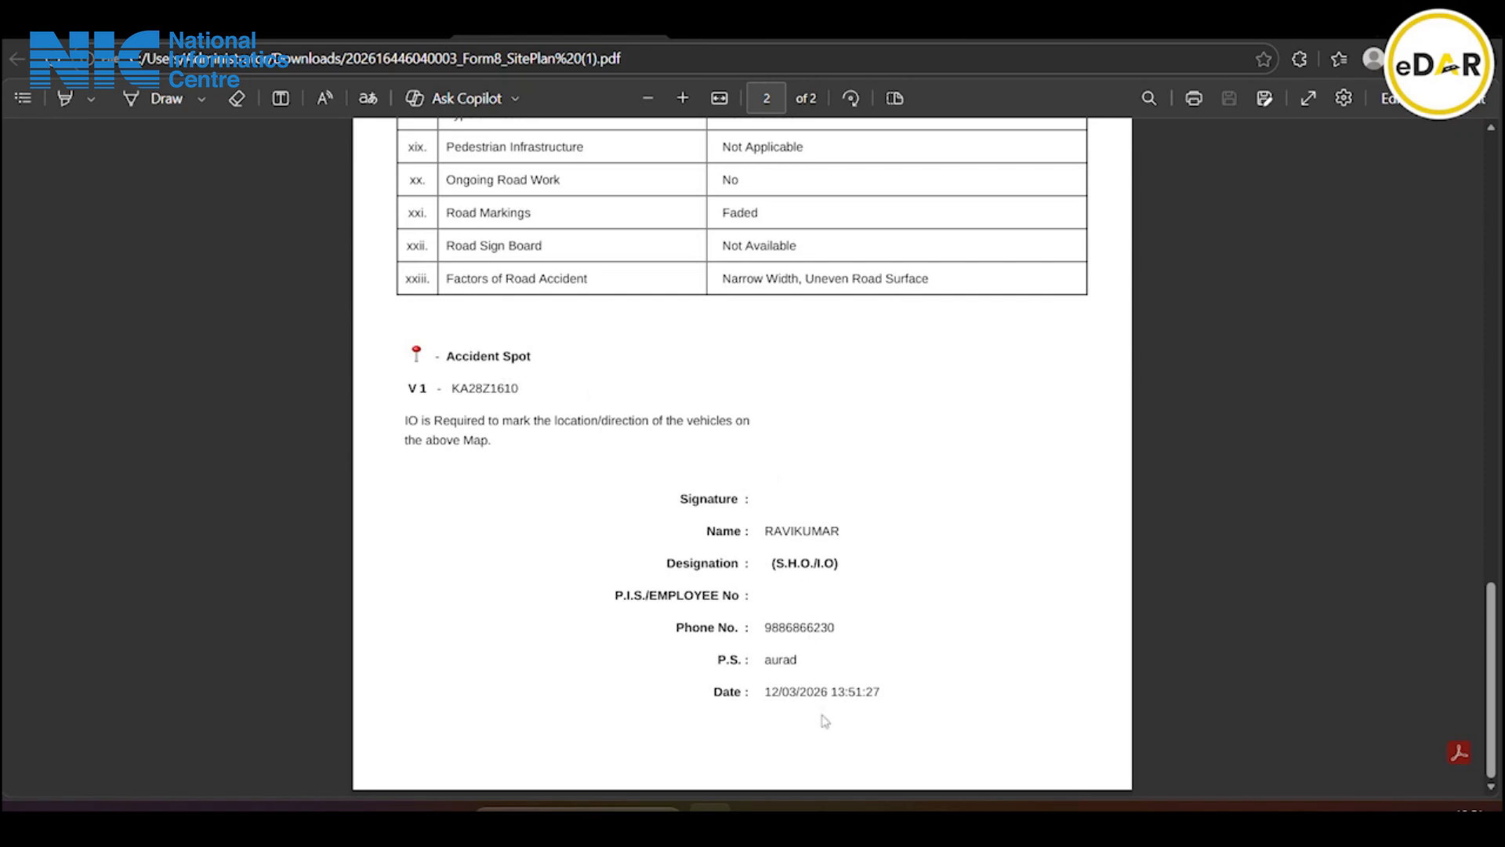
left_click(351, 37)
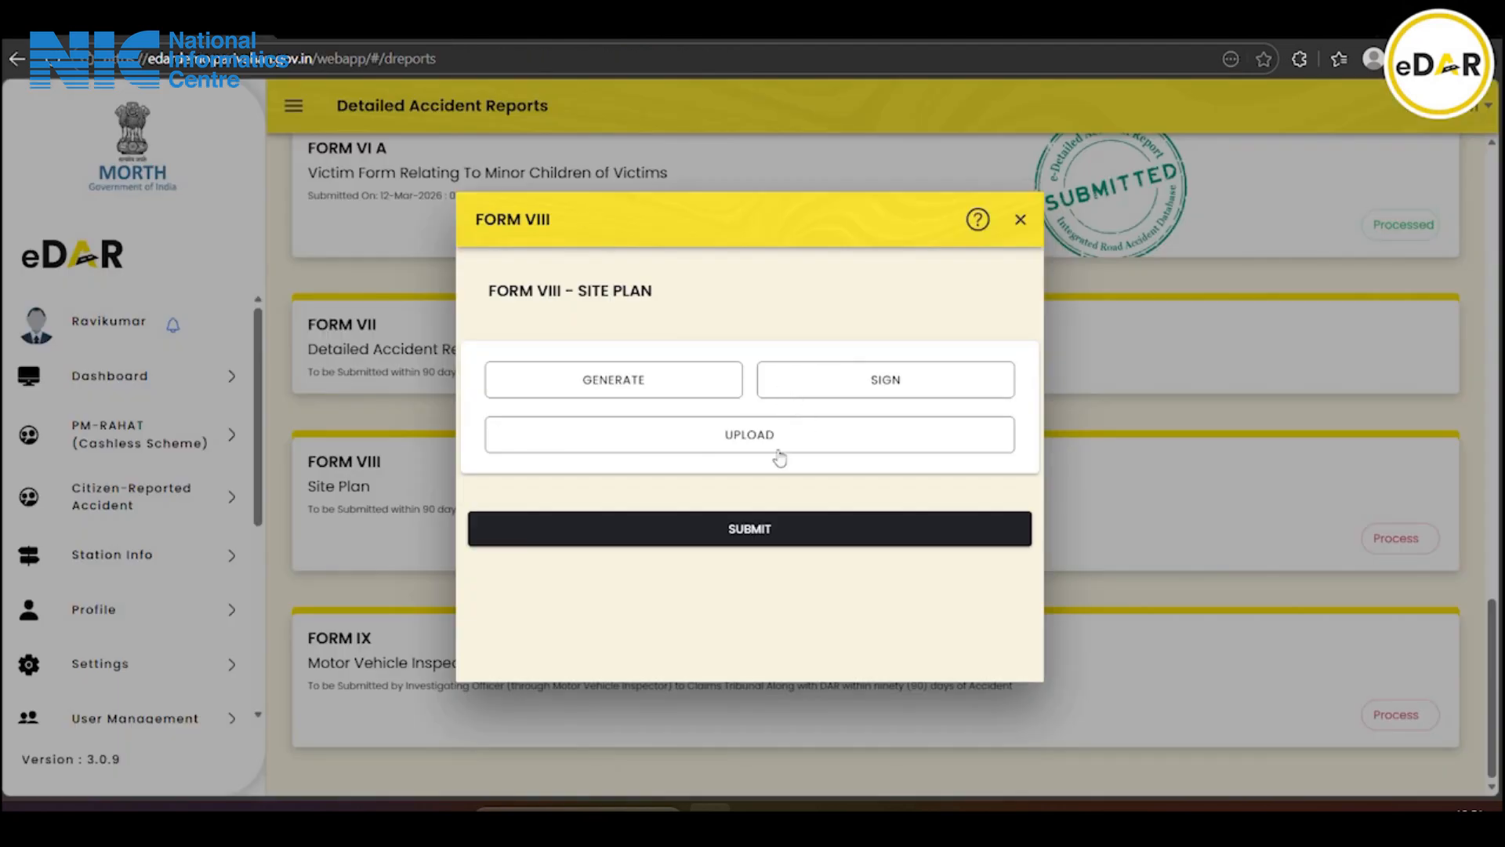
left_click(780, 458)
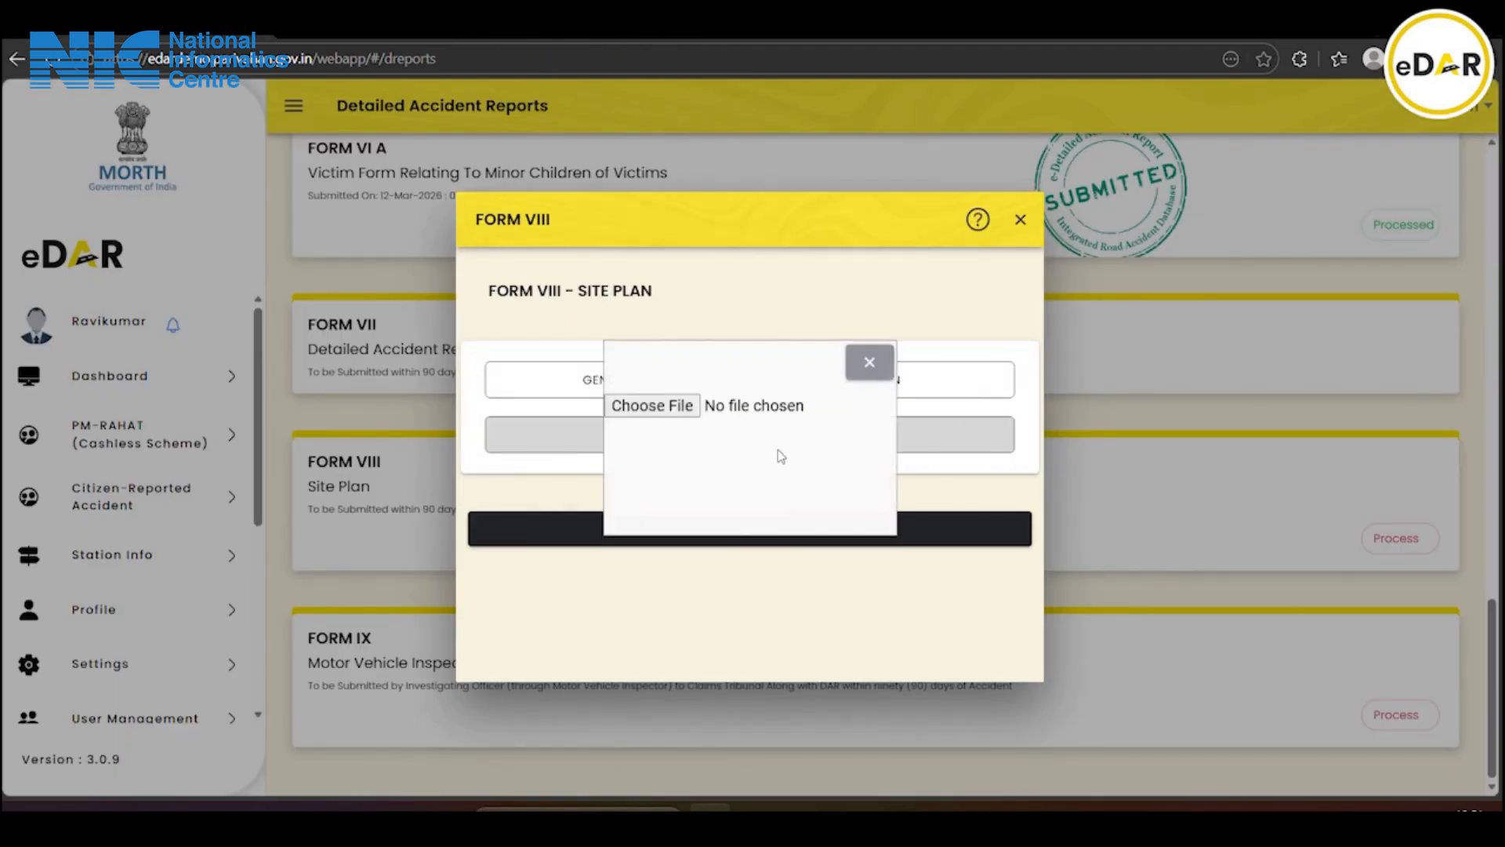
Attach Form8_SitePlan (1).pdf and submit Form VIII, acknowledging the success message
left_click(682, 410)
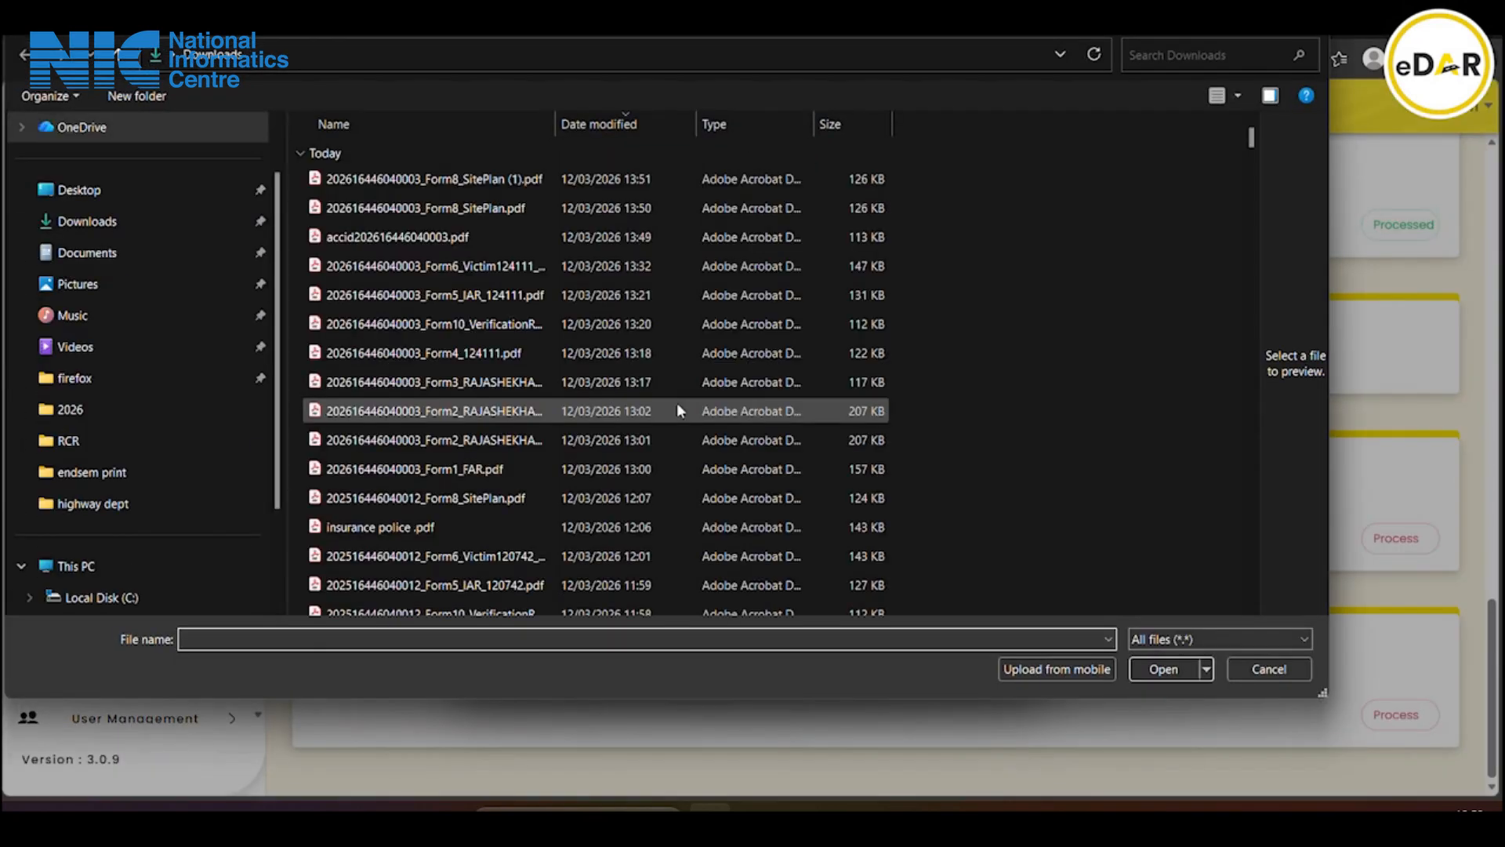
left_click(465, 183)
left_click(1162, 669)
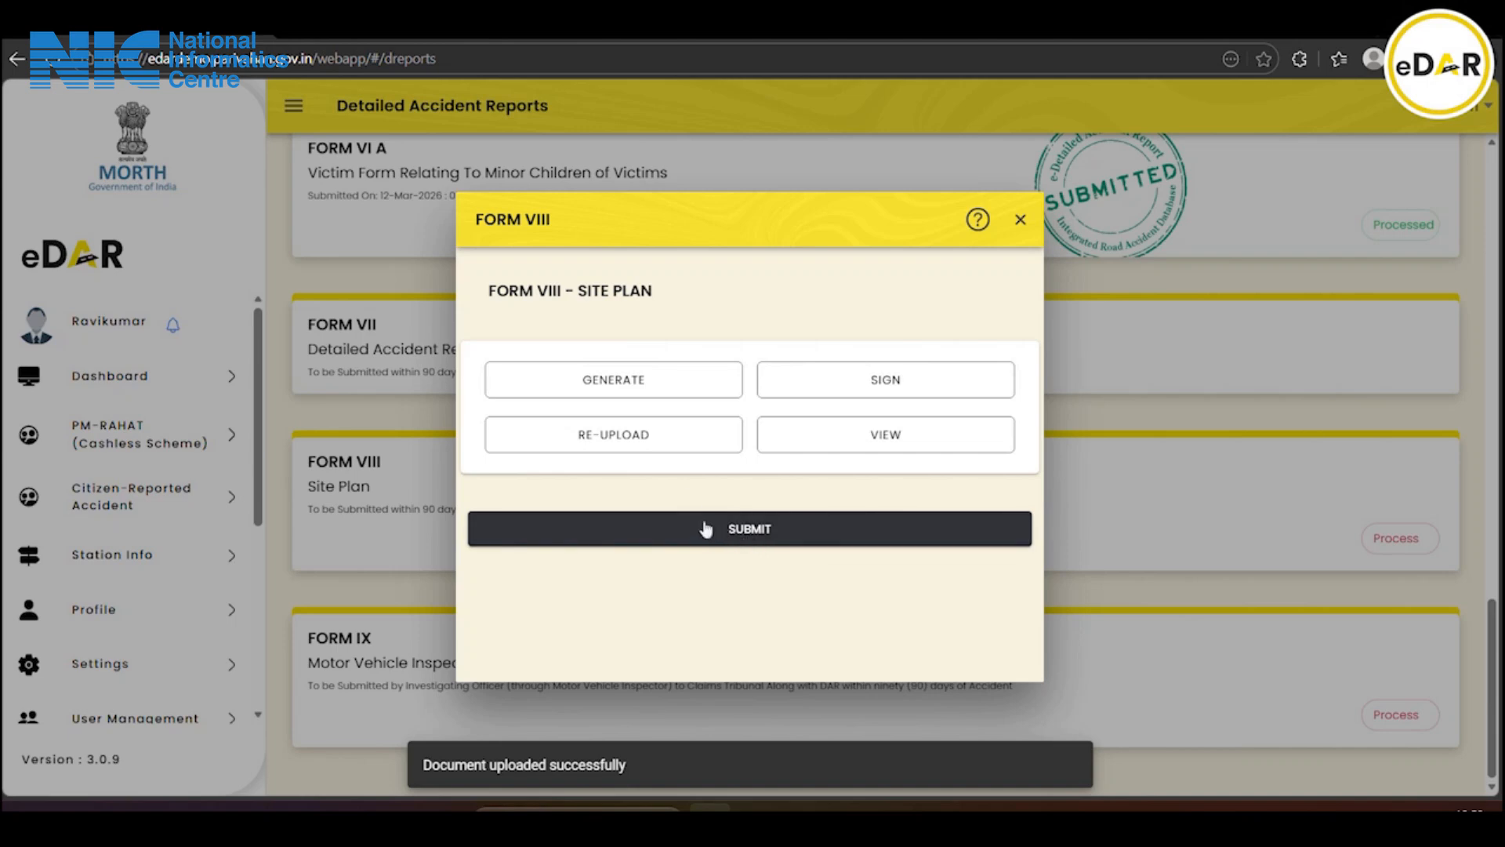
left_click(781, 539)
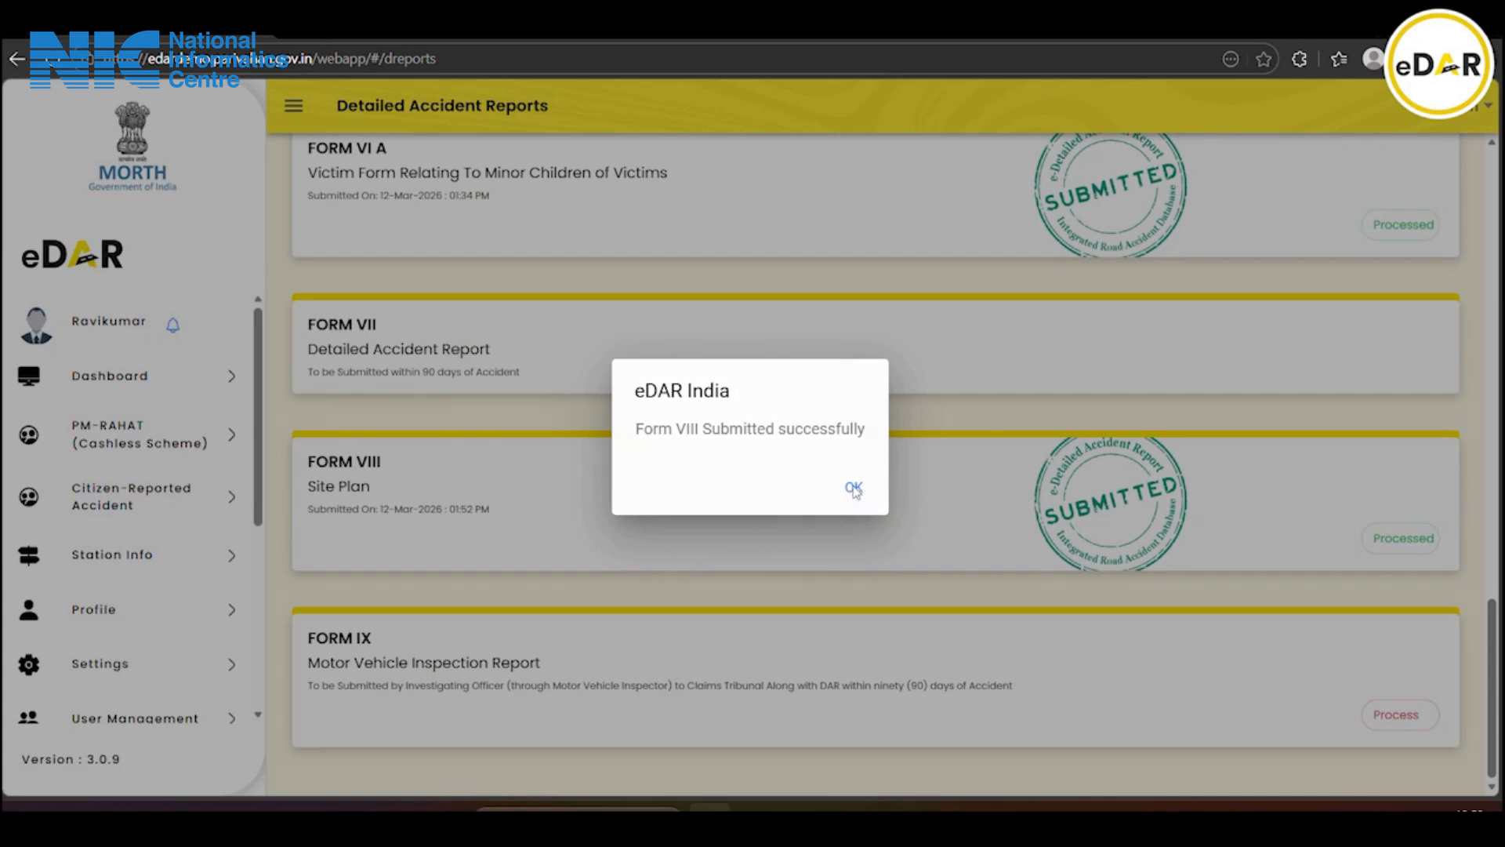
left_click(854, 488)
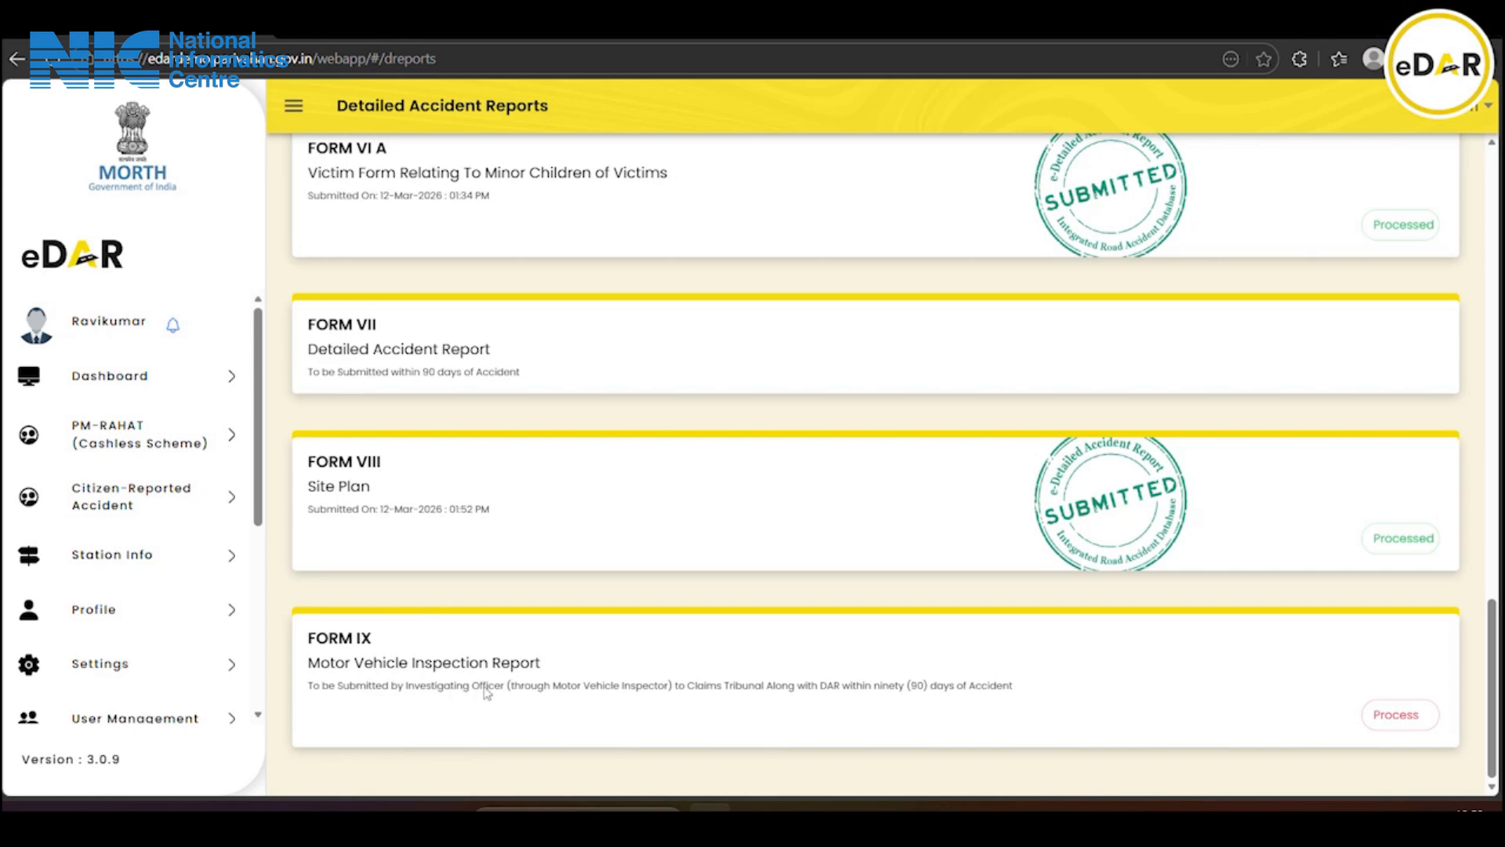
left_click(1396, 715)
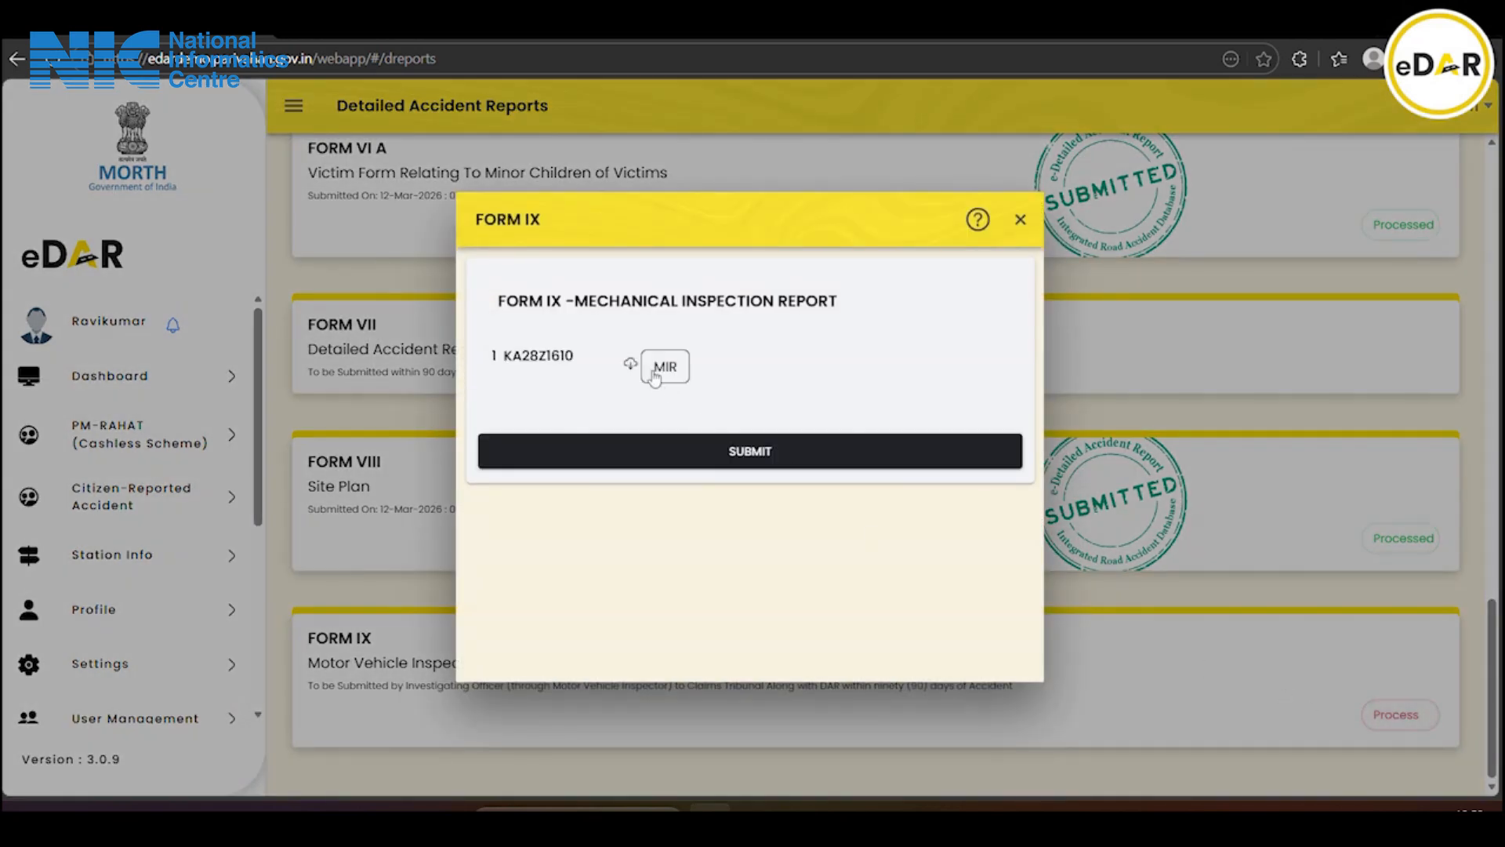
left_click(664, 367)
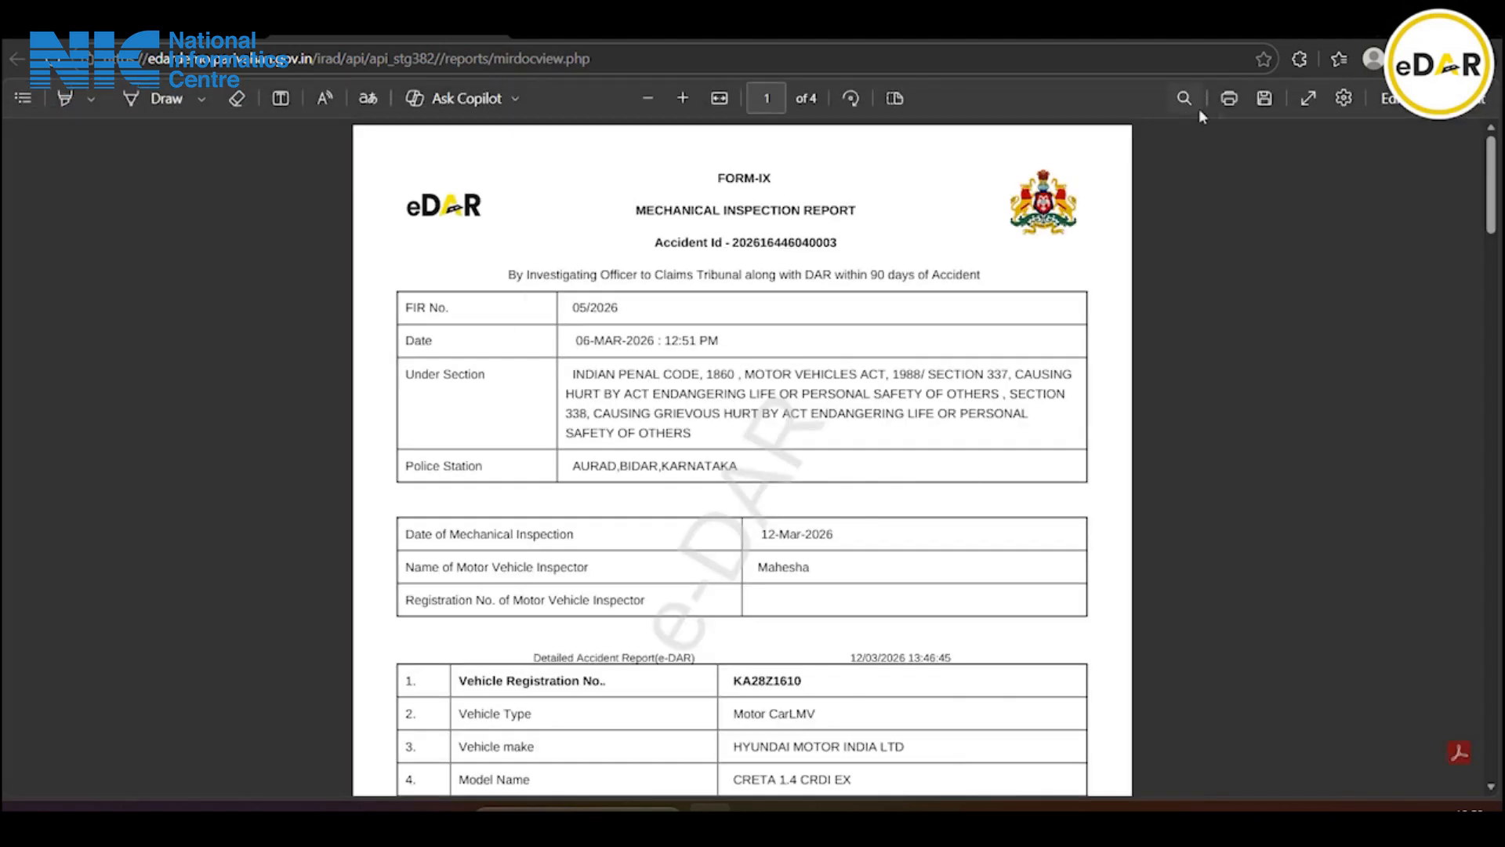
left_click(1264, 99)
left_click(96, 232)
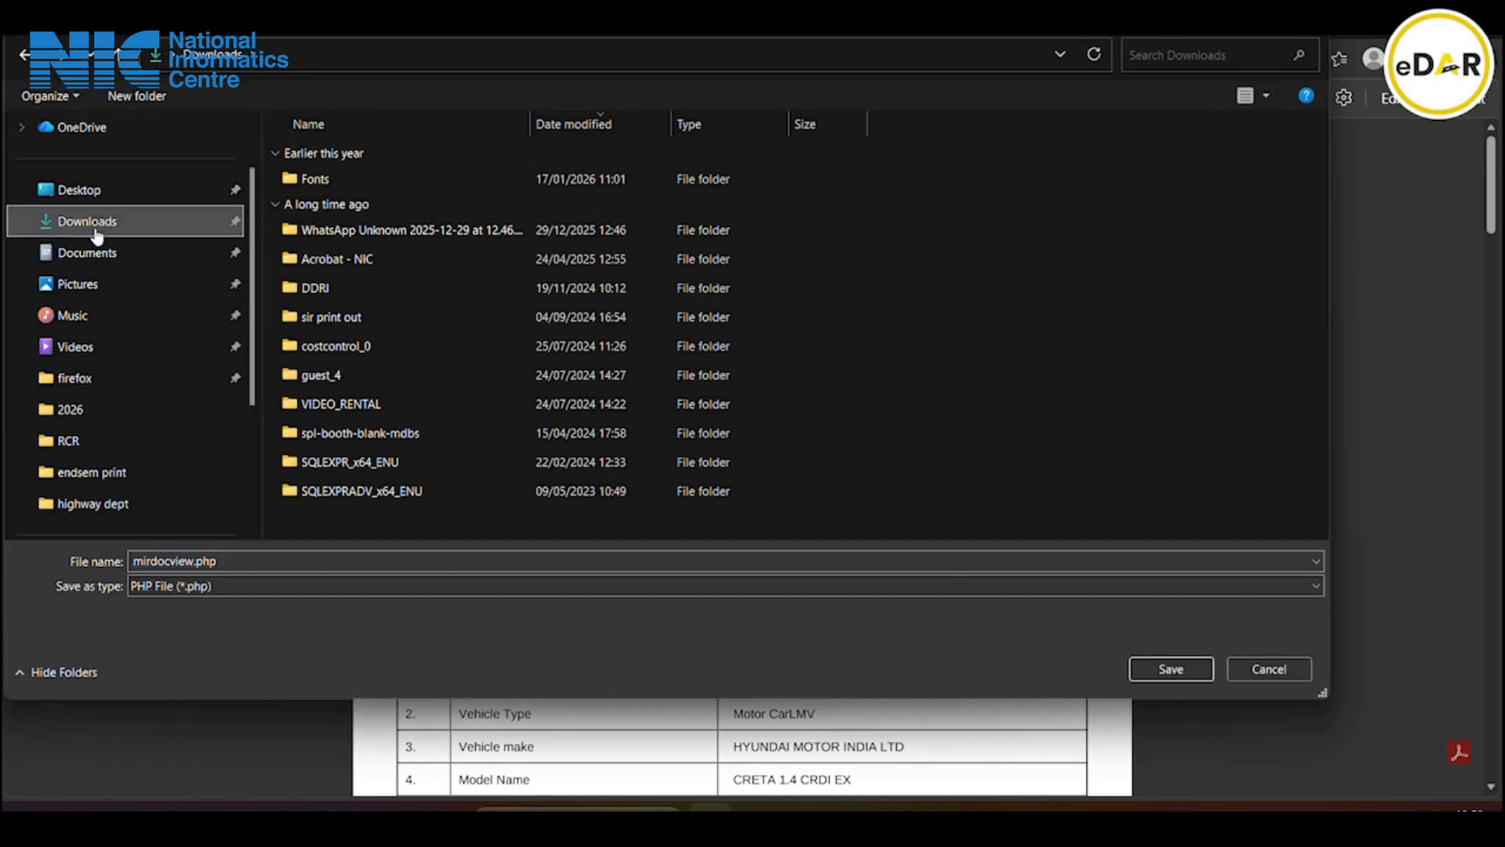
left_click(1200, 672)
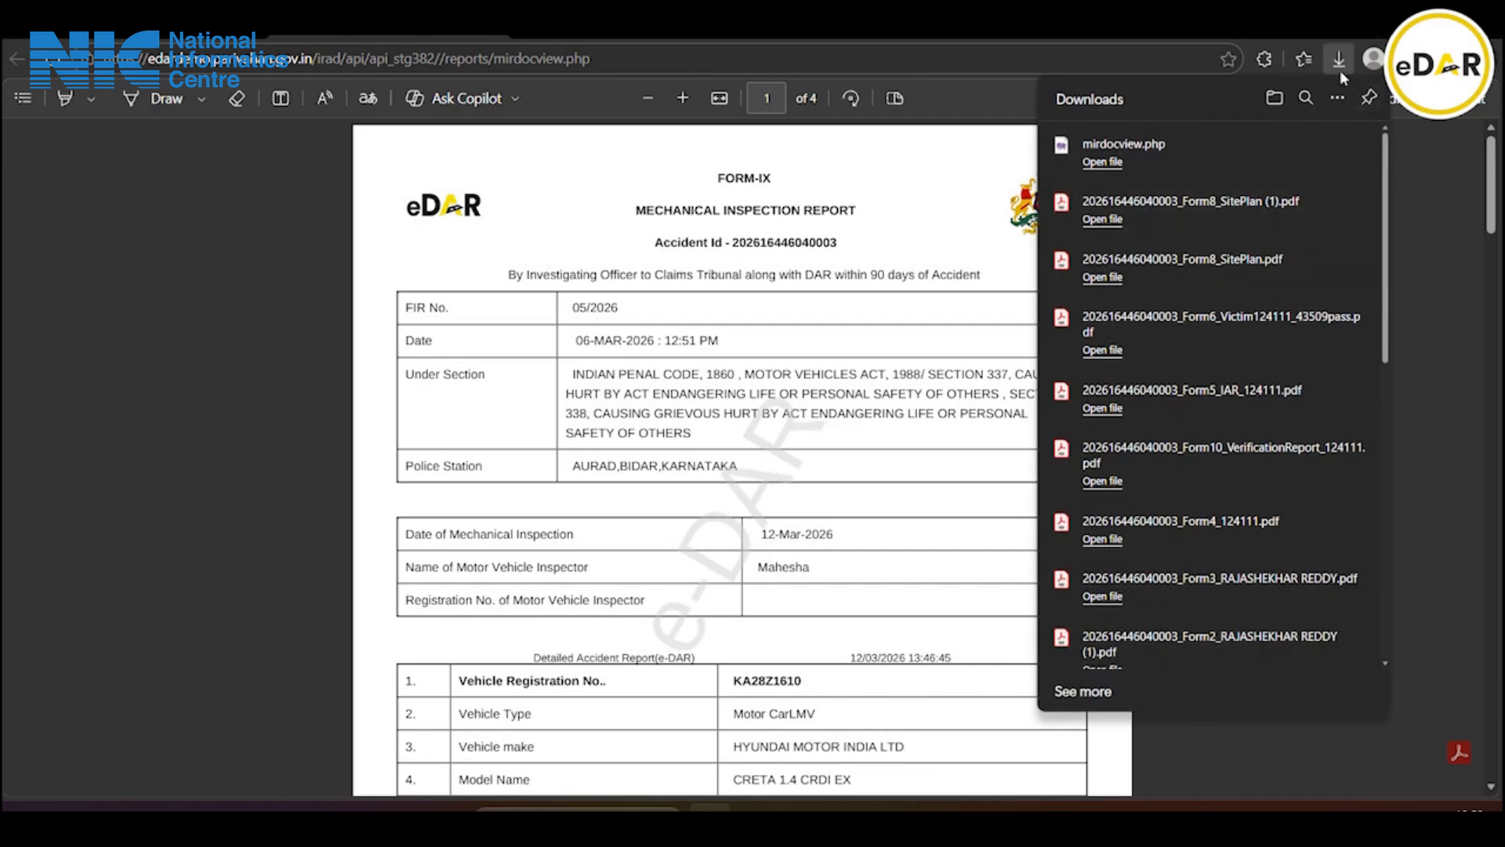
left_click(1451, 218)
Try printing the inspection report to a PDF in Downloads, then abandon the save
left_click(1238, 98)
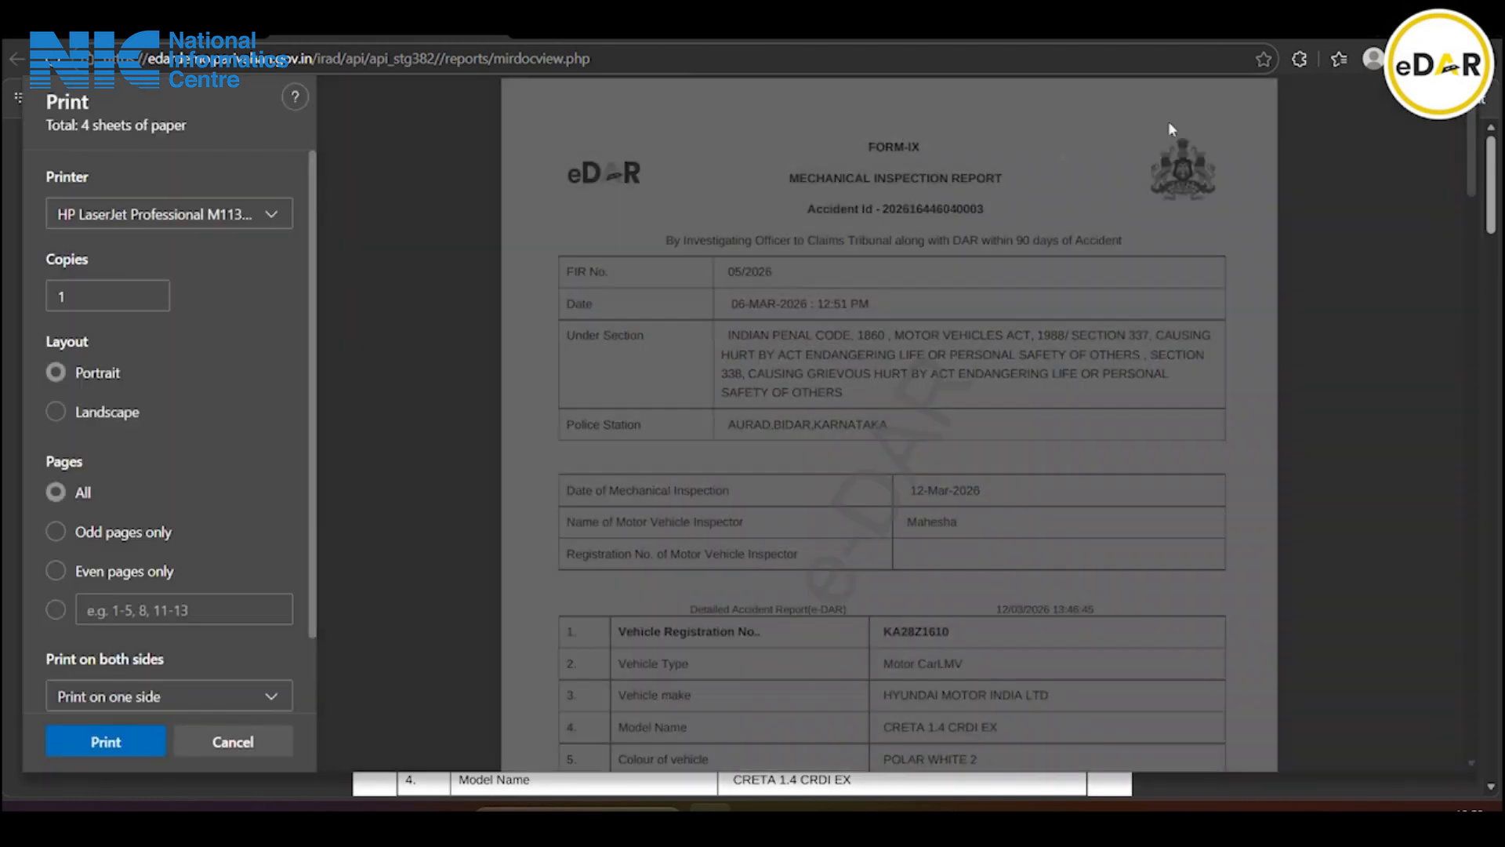
left_click(192, 216)
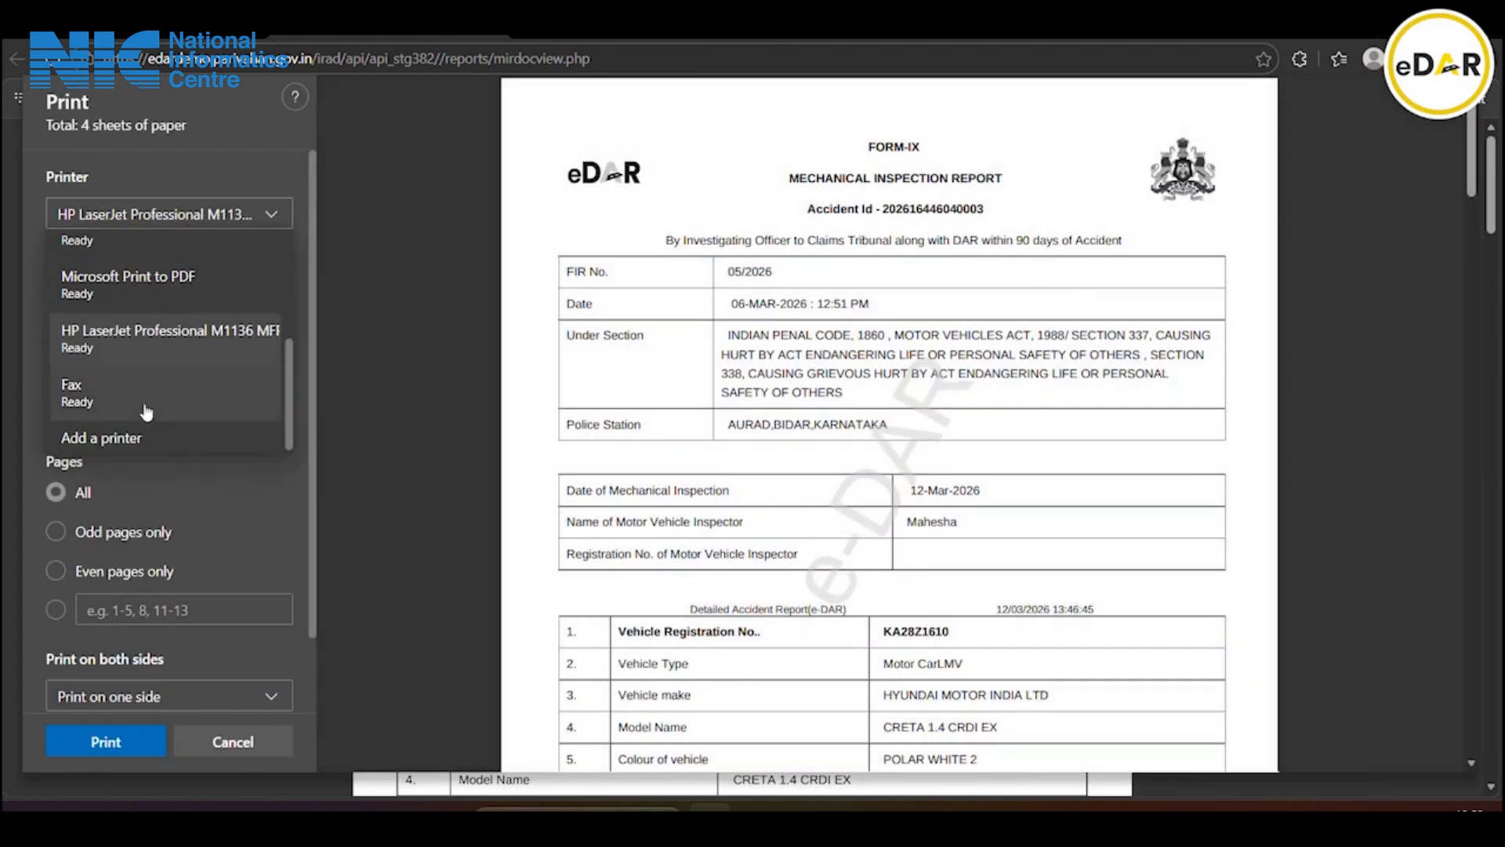
left_click(211, 282)
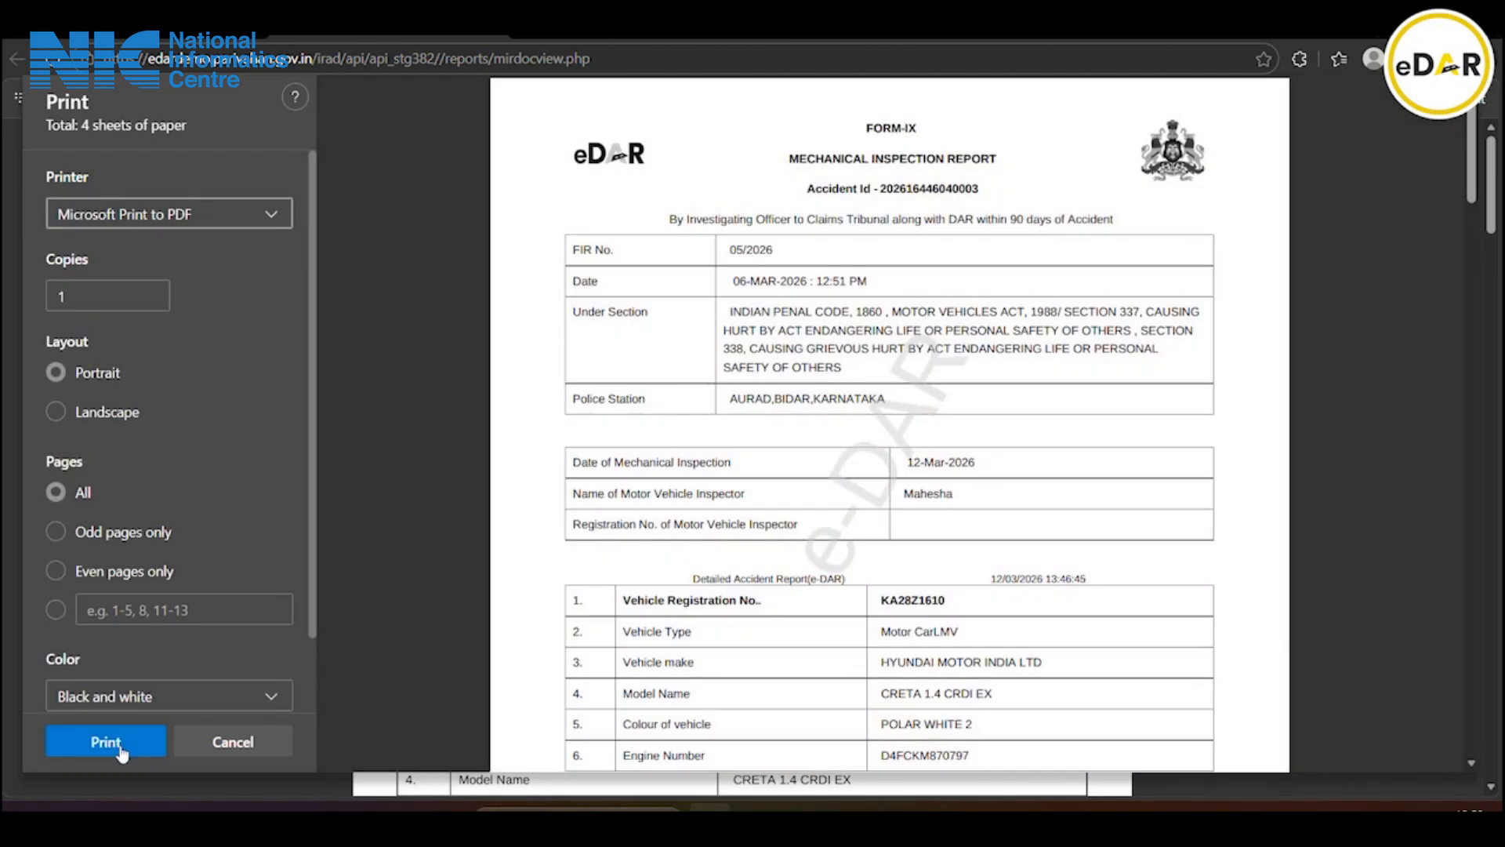
left_click(106, 741)
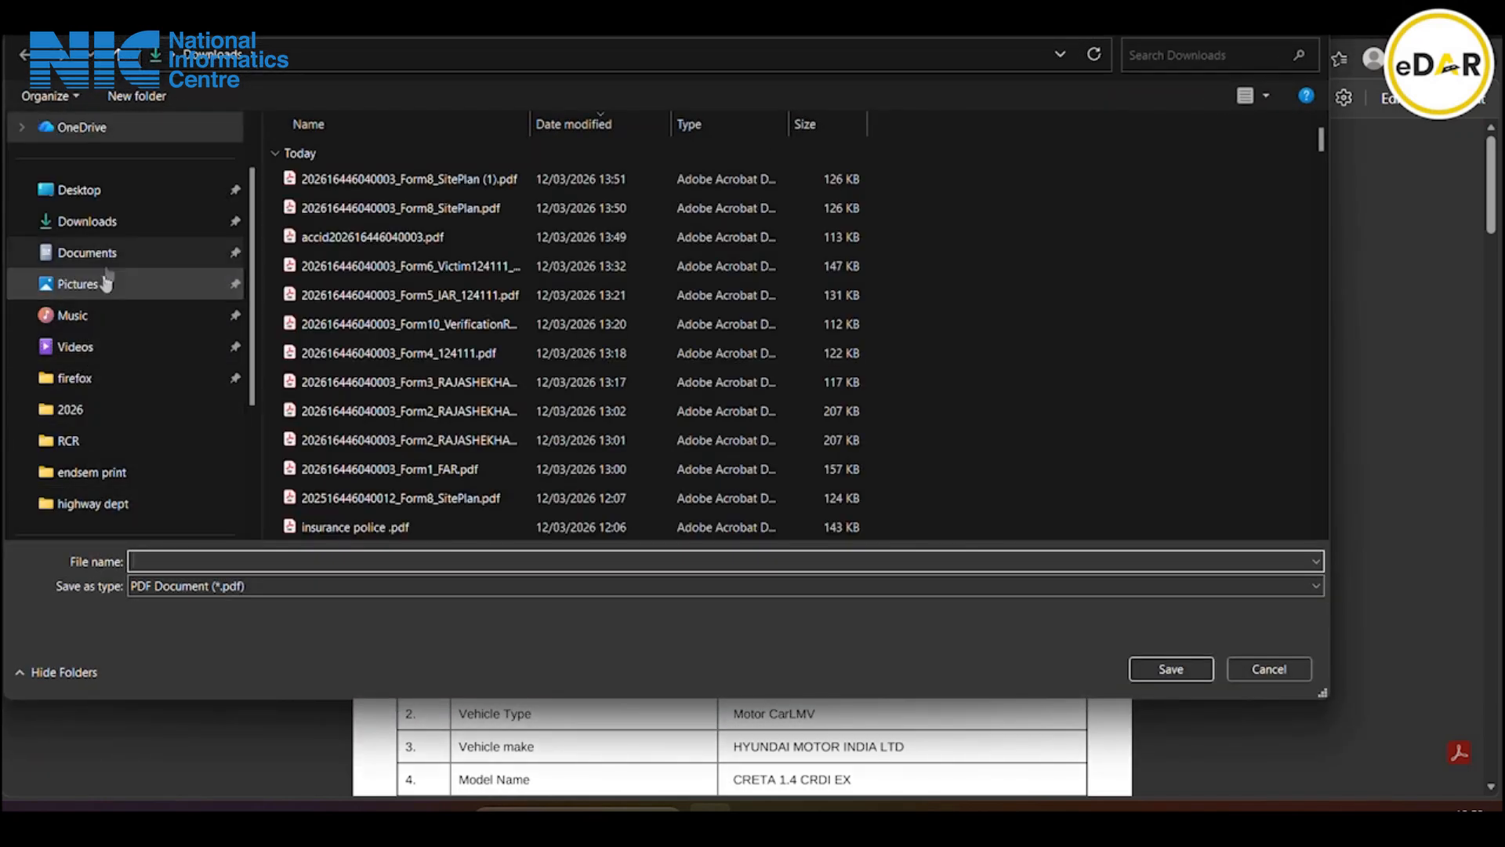
left_click(118, 229)
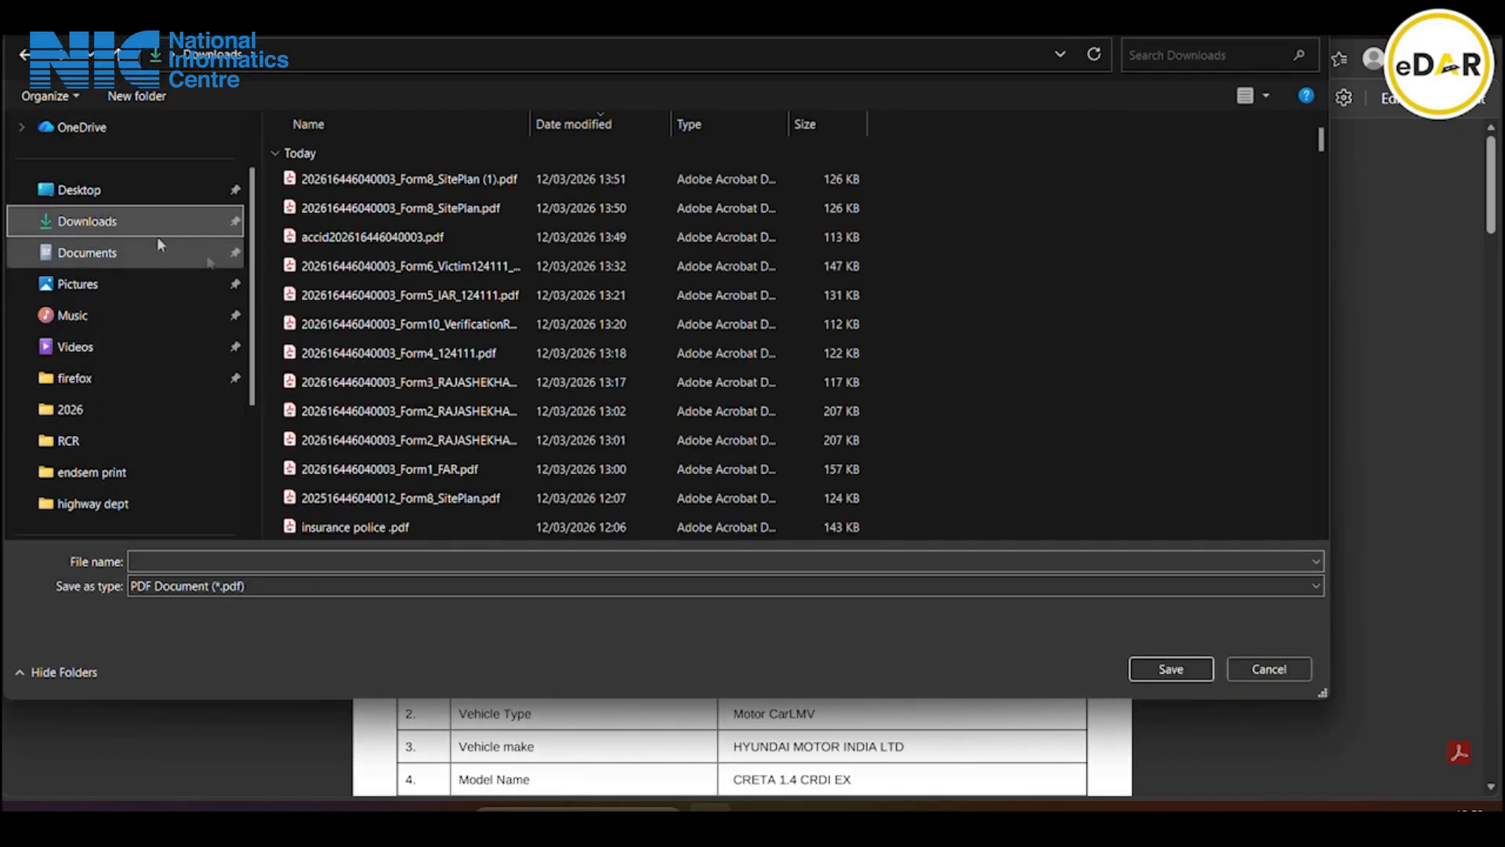
left_click(1156, 665)
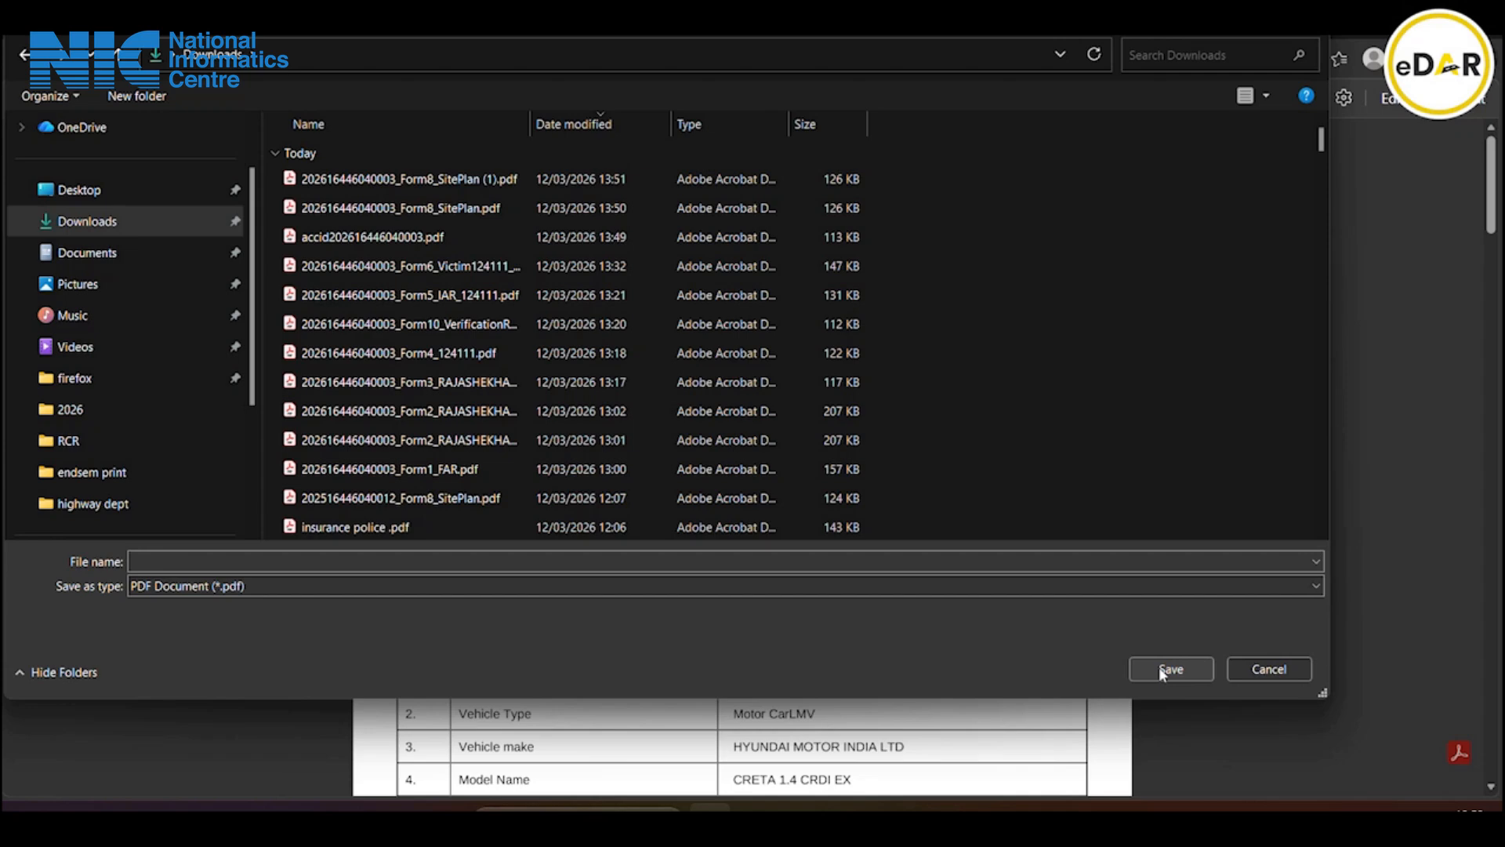
left_click(1163, 674)
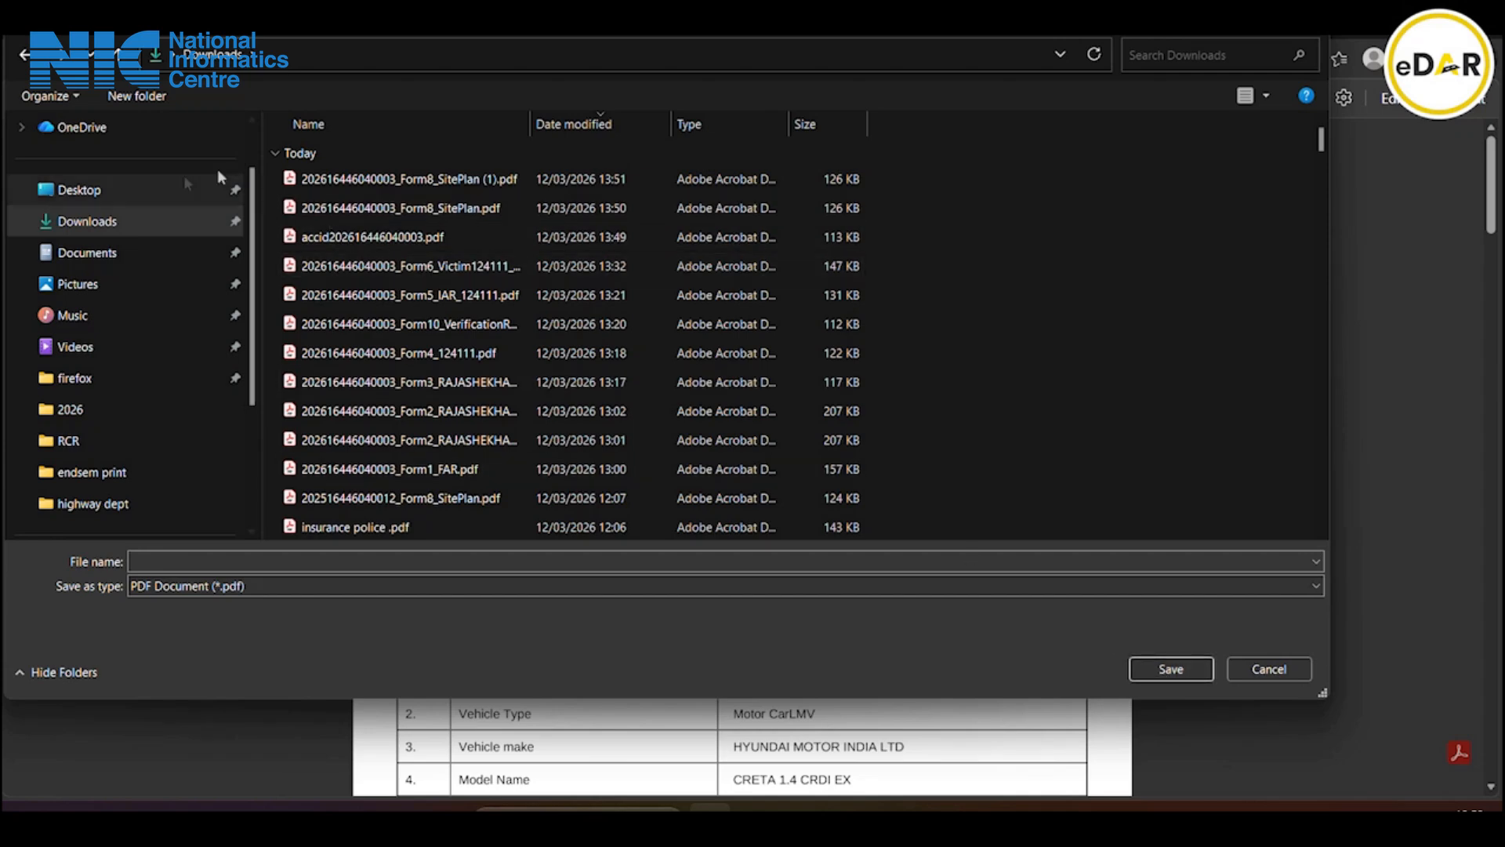
left_click(219, 221)
left_click(1189, 664)
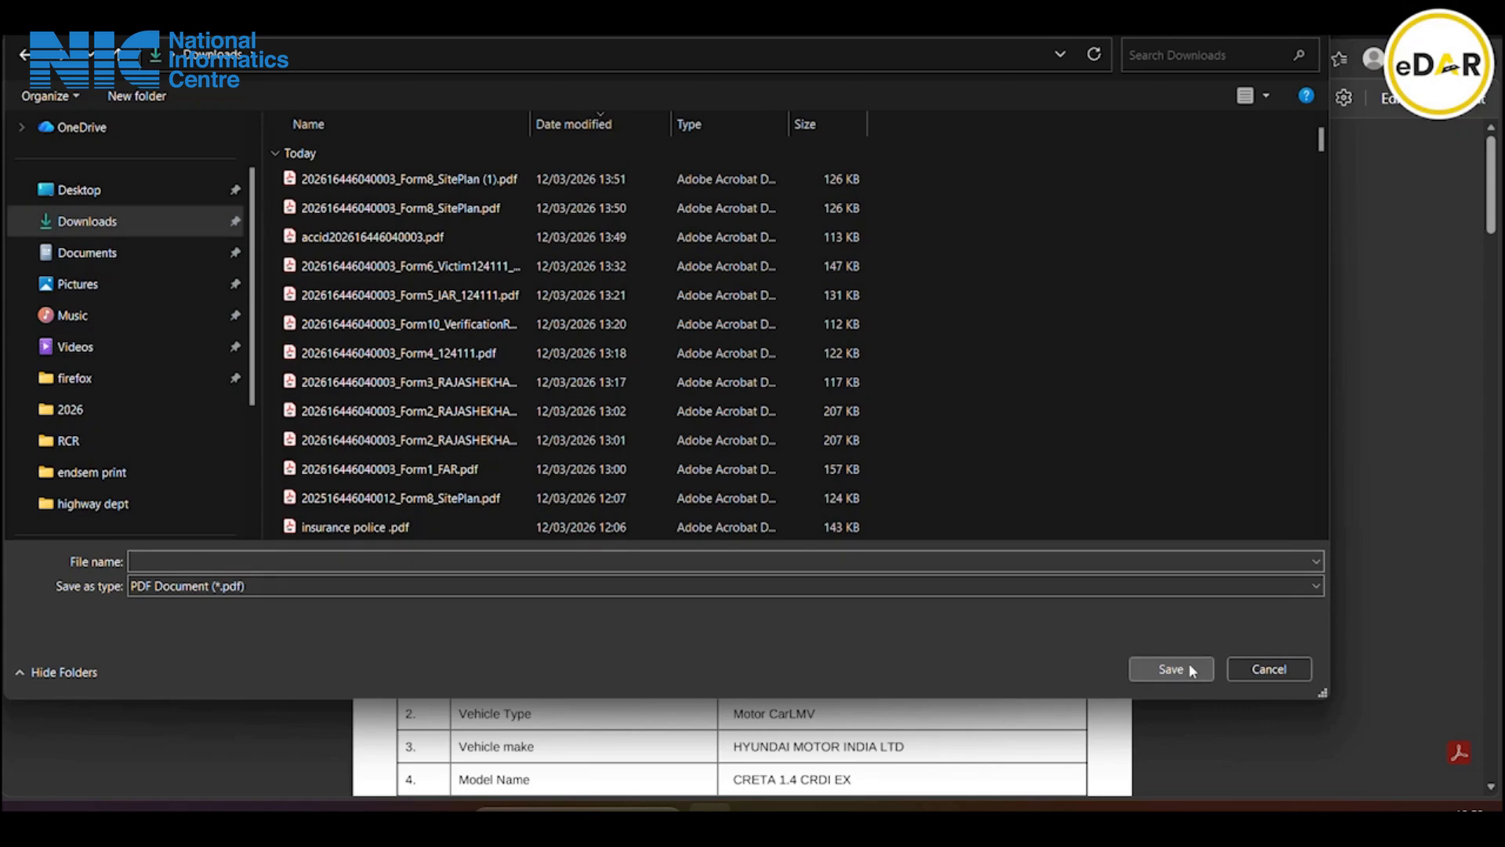
left_click(1258, 669)
Review the rest of the report, then submit Form IX and acknowledge the success alert
scroll(762, 345, "down", 15)
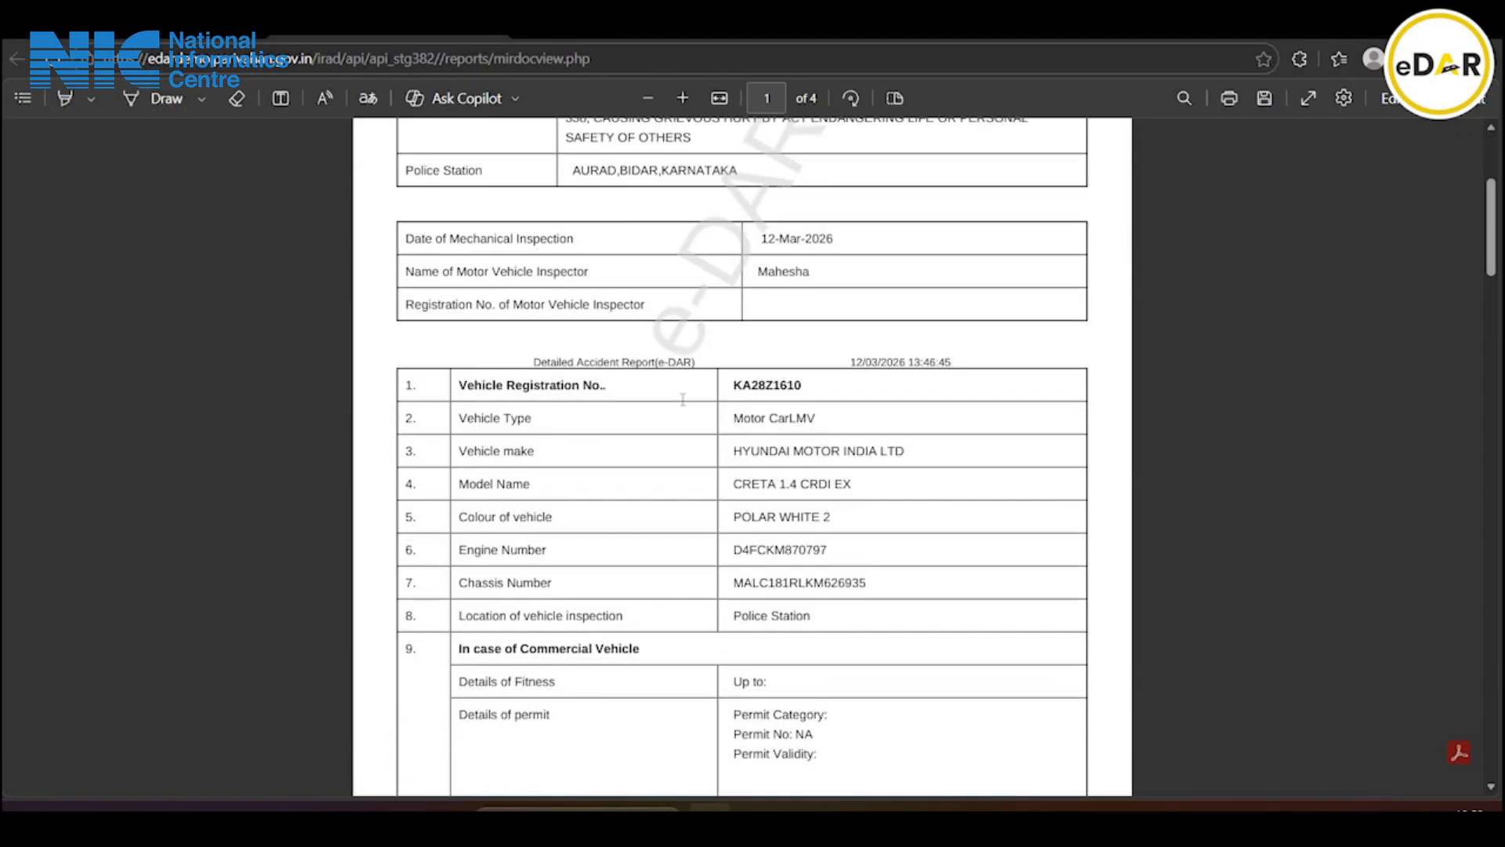
scroll(682, 400, "down", 20)
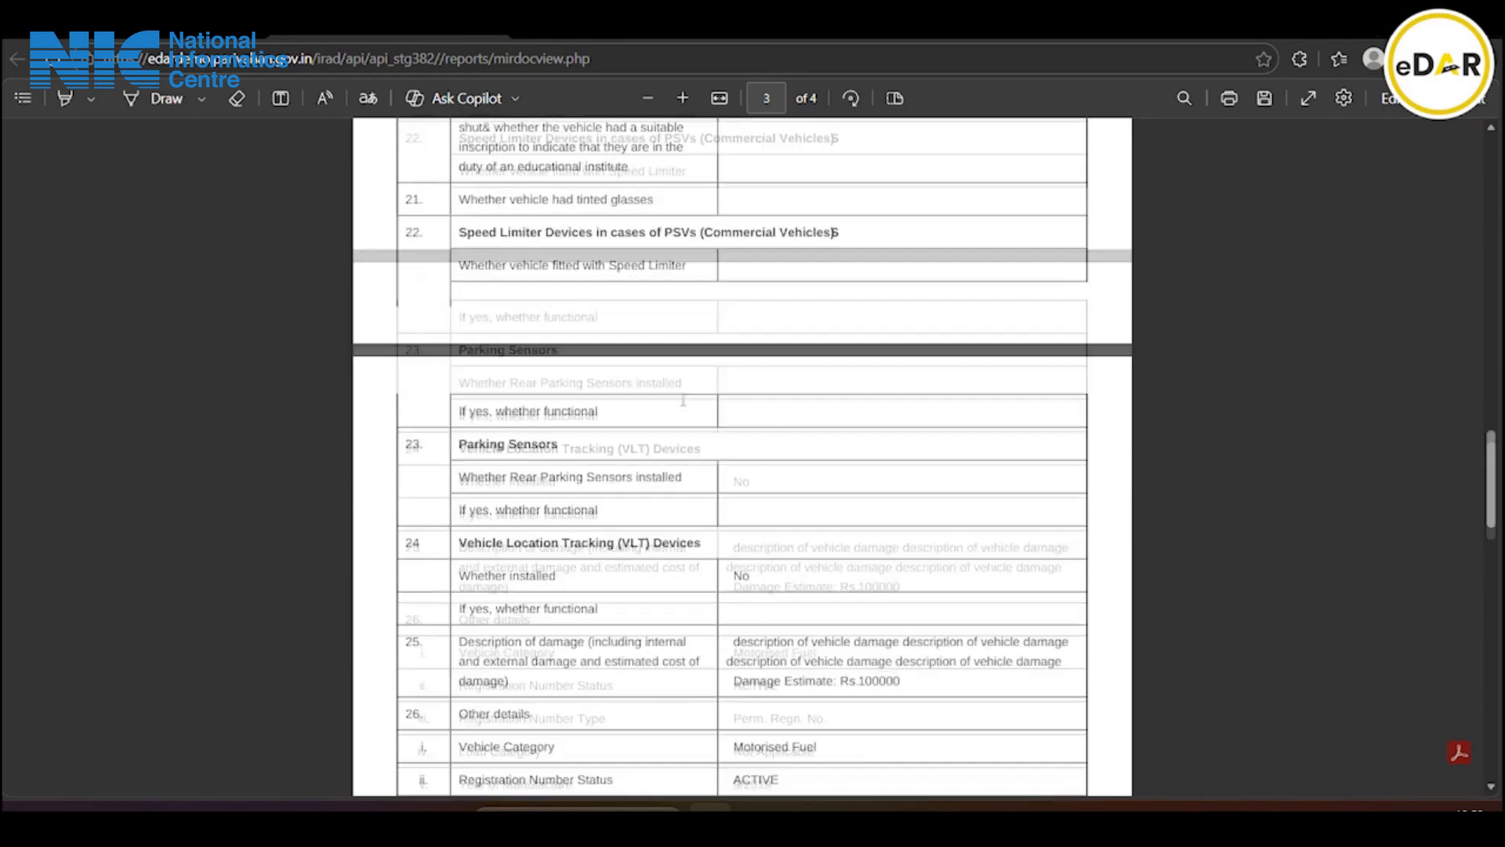
scroll(684, 400, "down", 2)
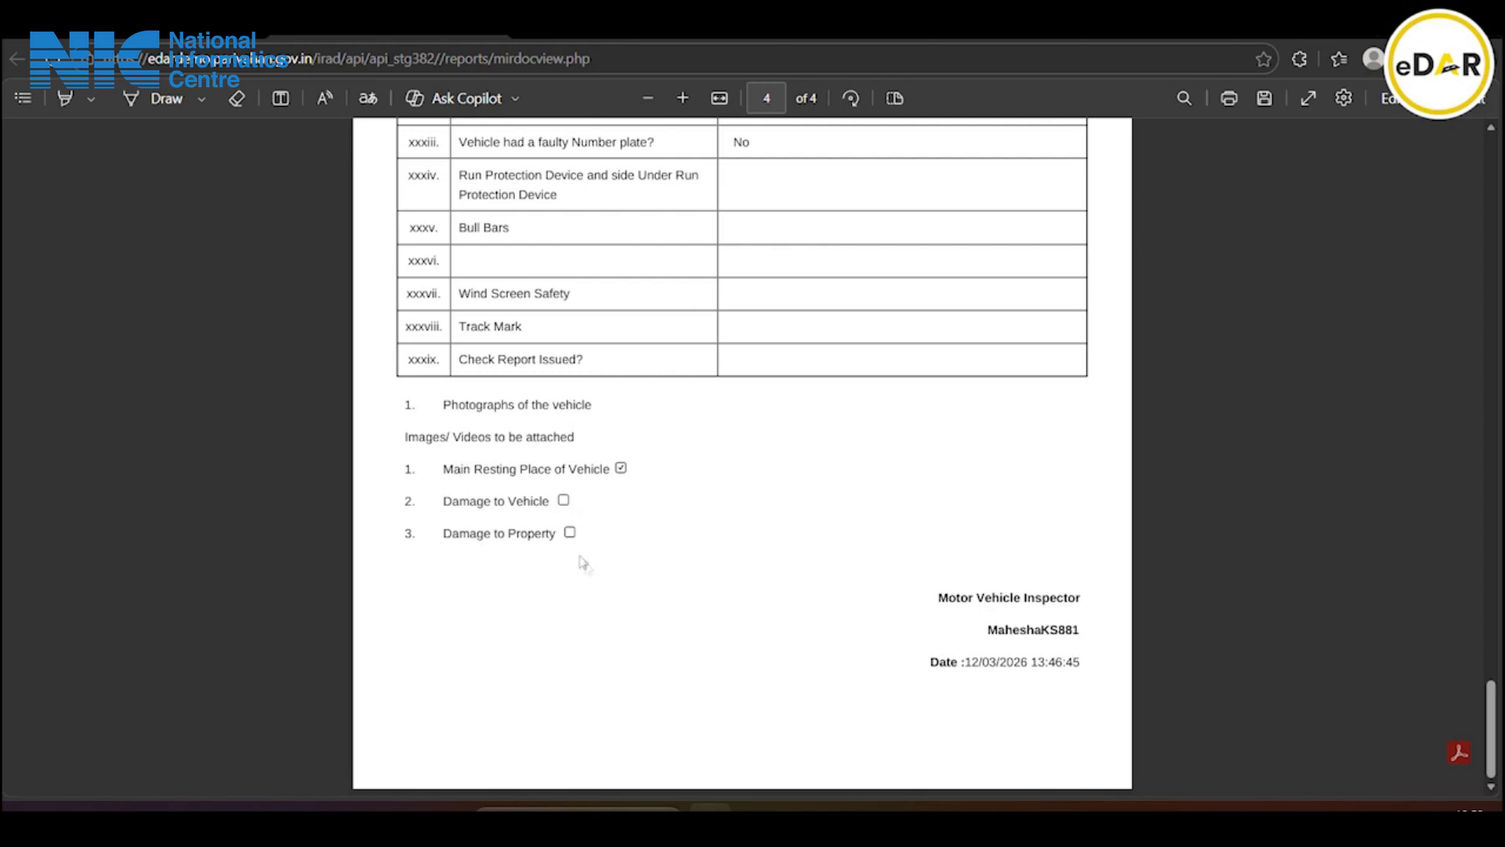
left_click(496, 22)
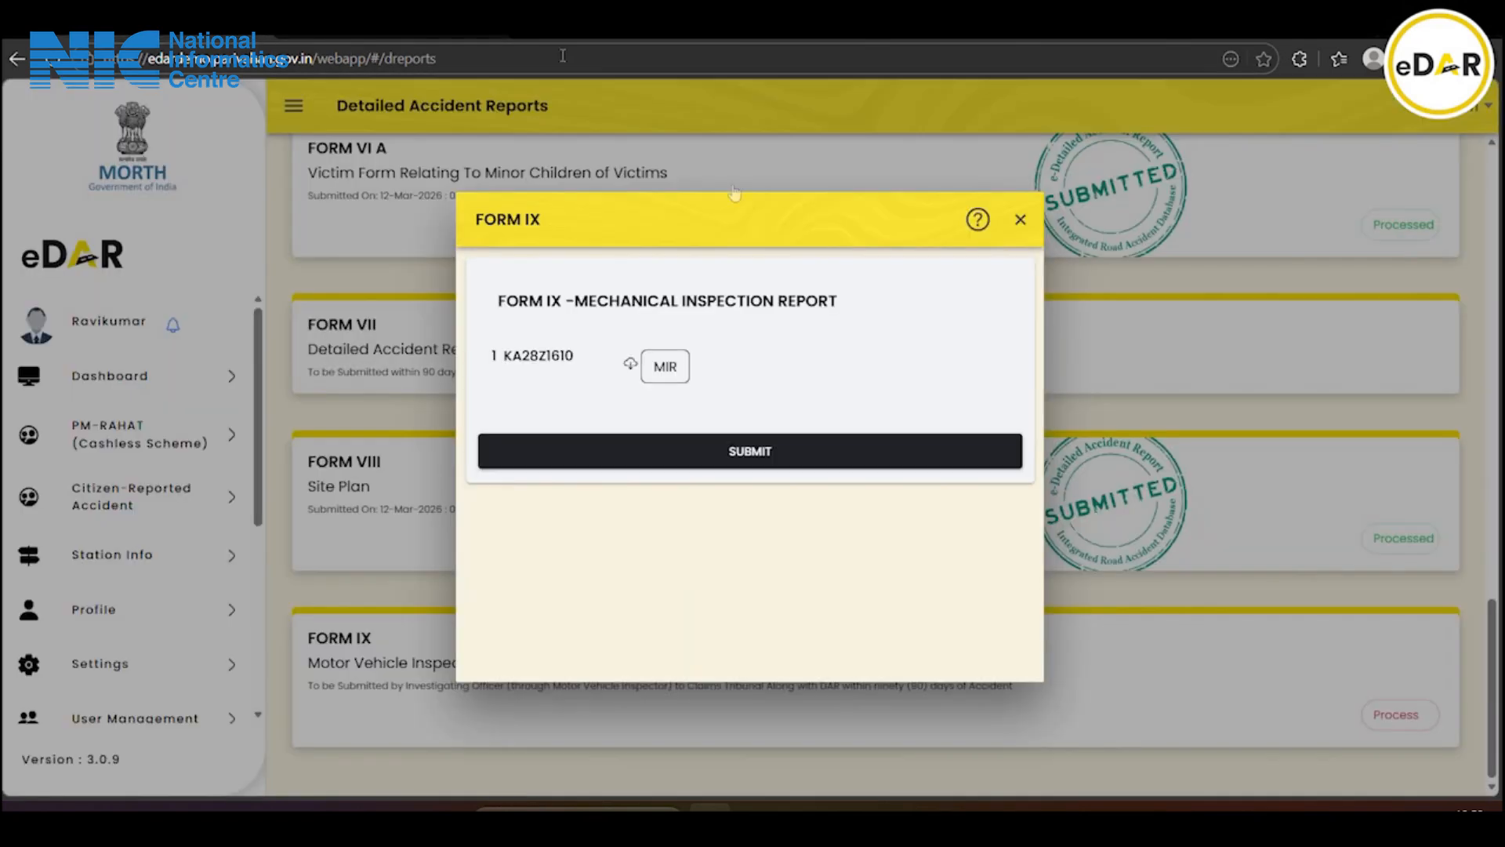
left_click(754, 462)
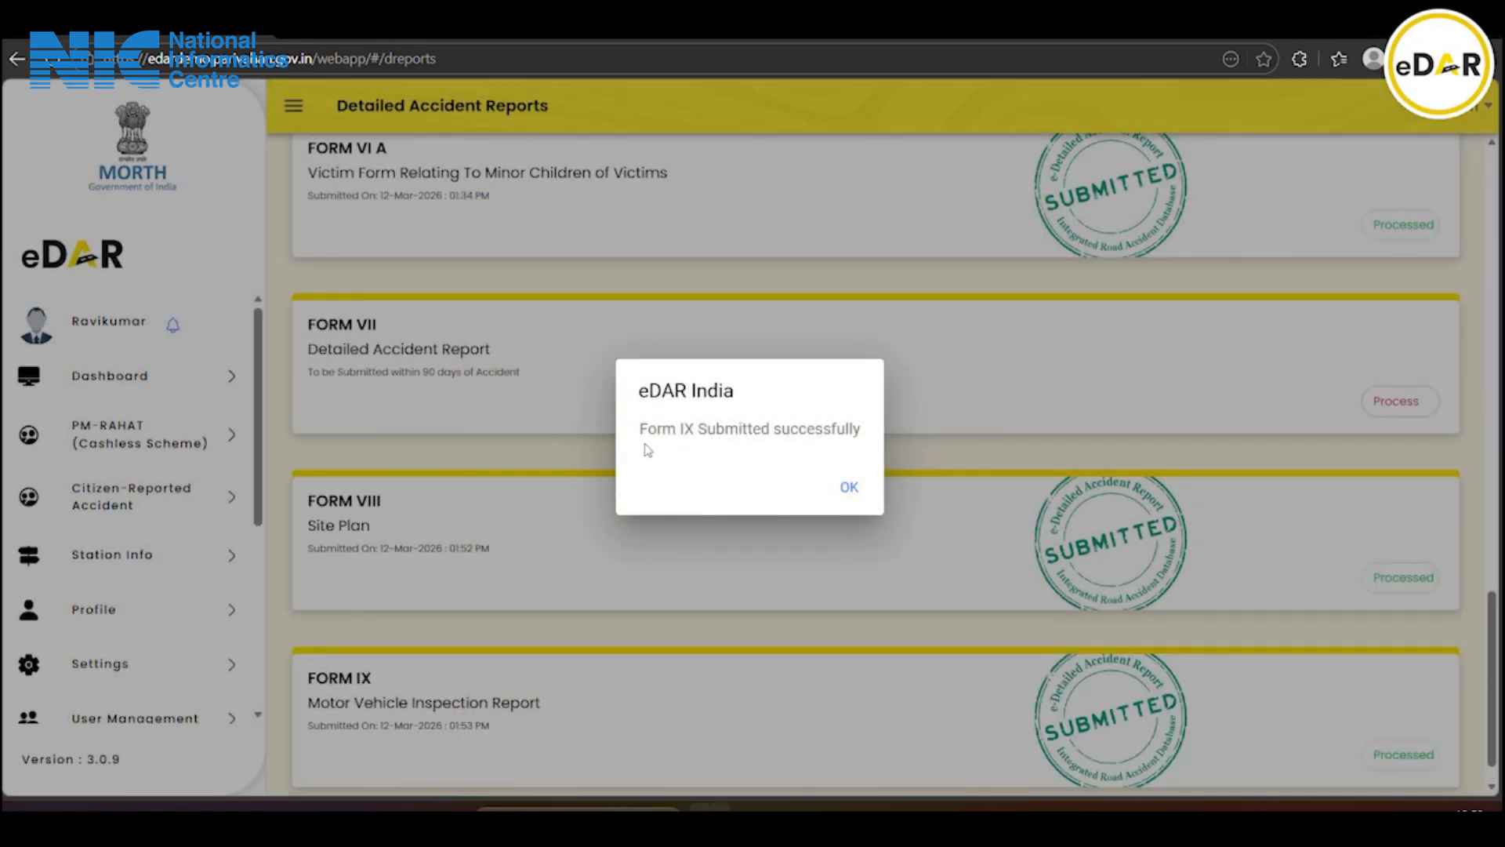
left_click(849, 482)
scroll(850, 486, "down", 1)
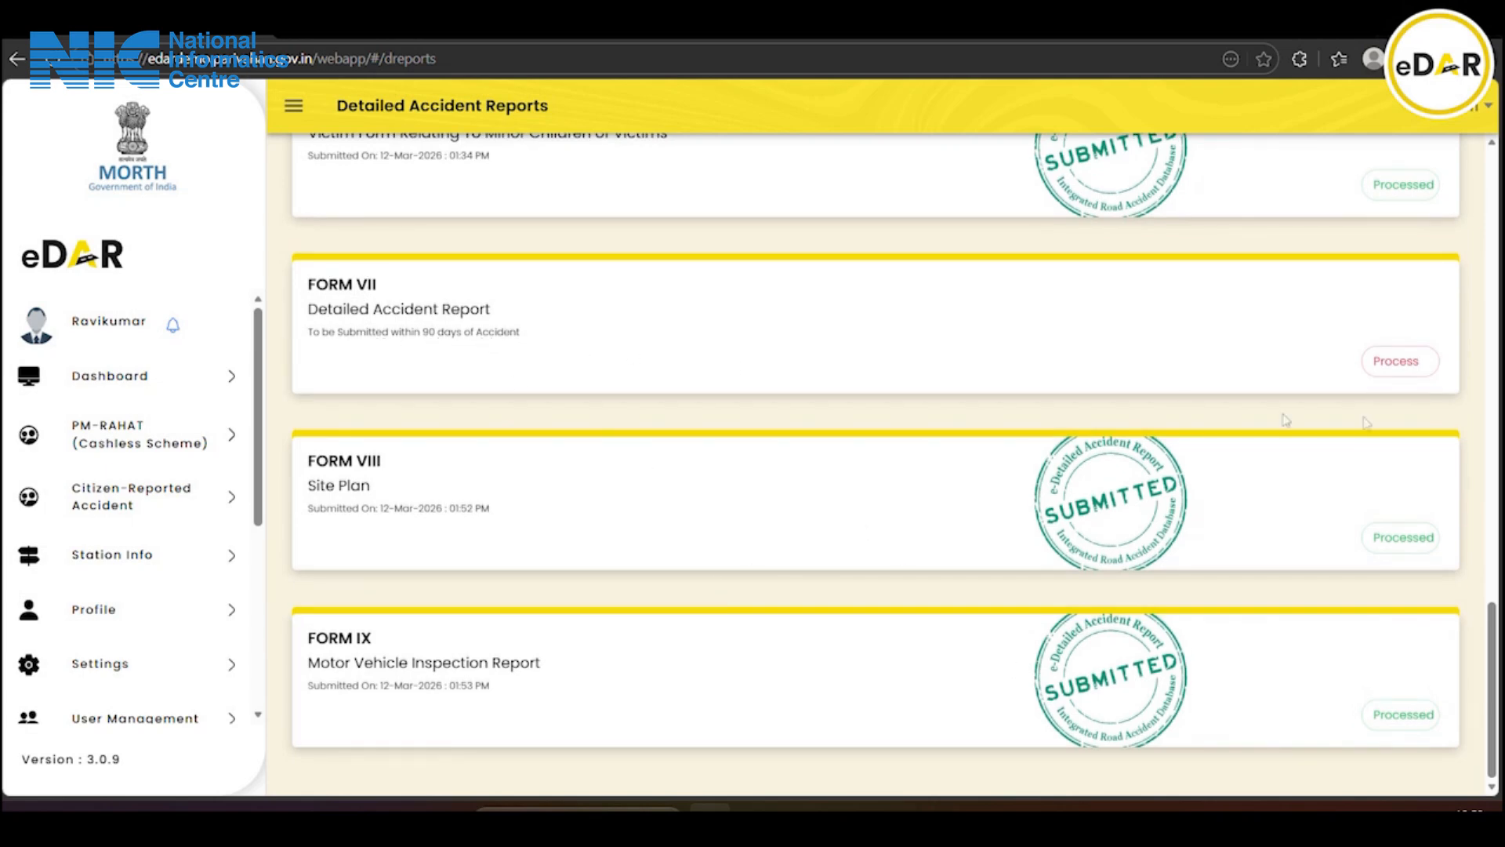
Generate the Form 133 notice from Form VII and save it to Downloads
left_click(1400, 365)
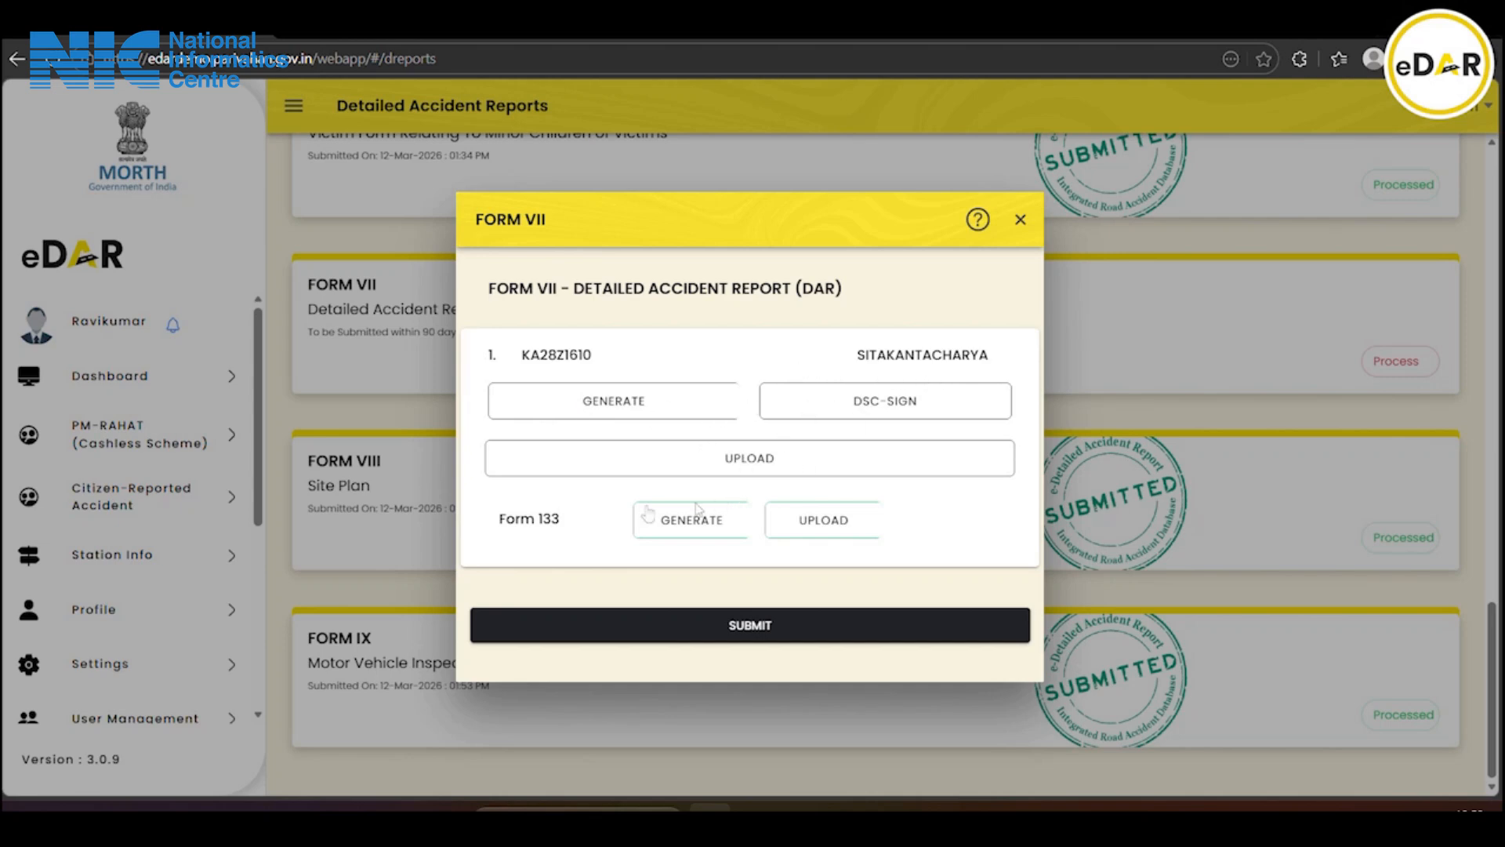
left_click(725, 523)
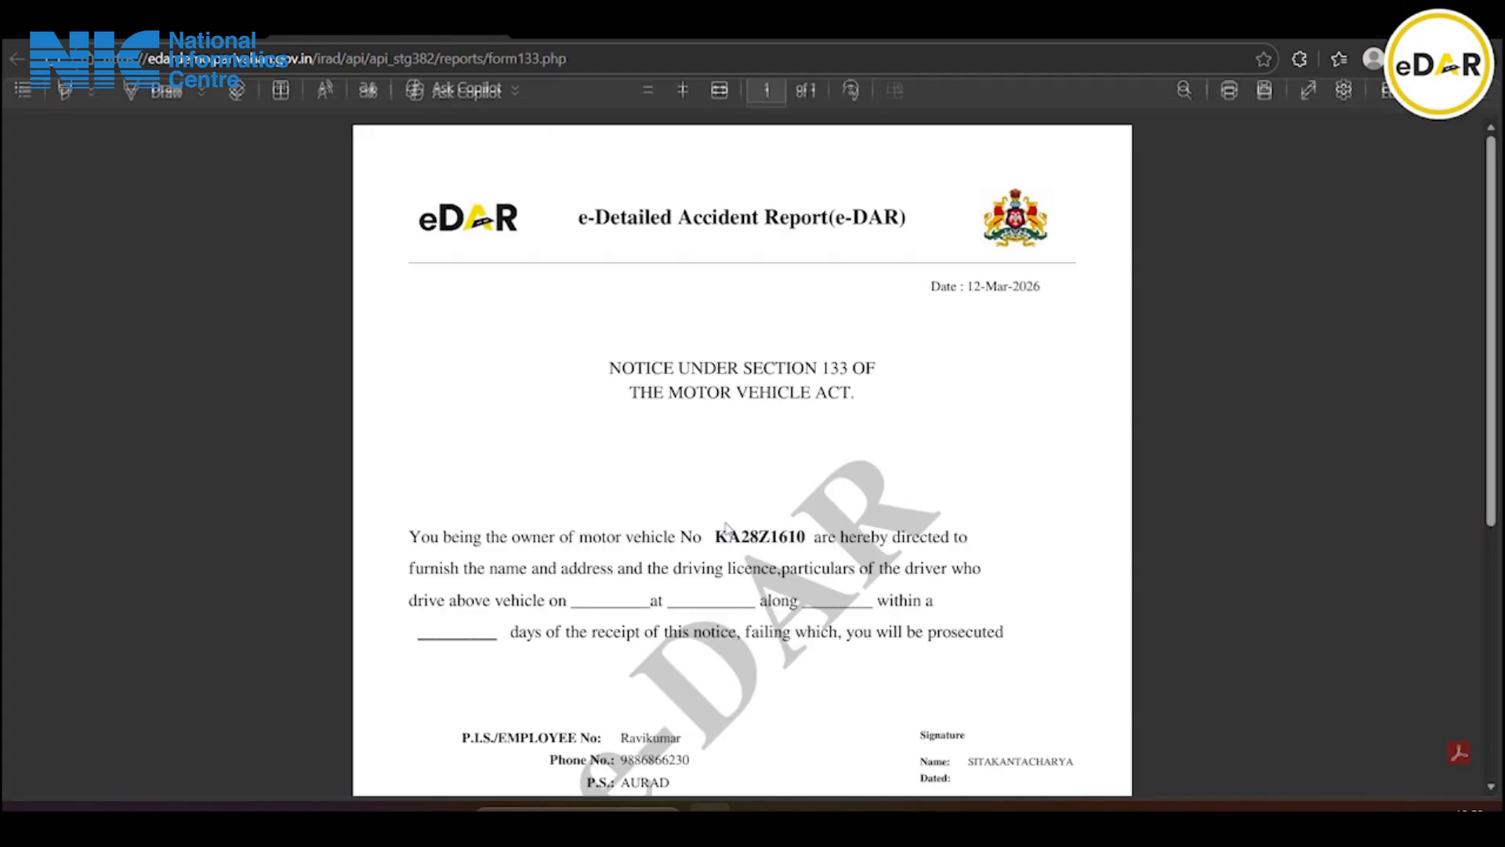
scroll(819, 436, "down", 3)
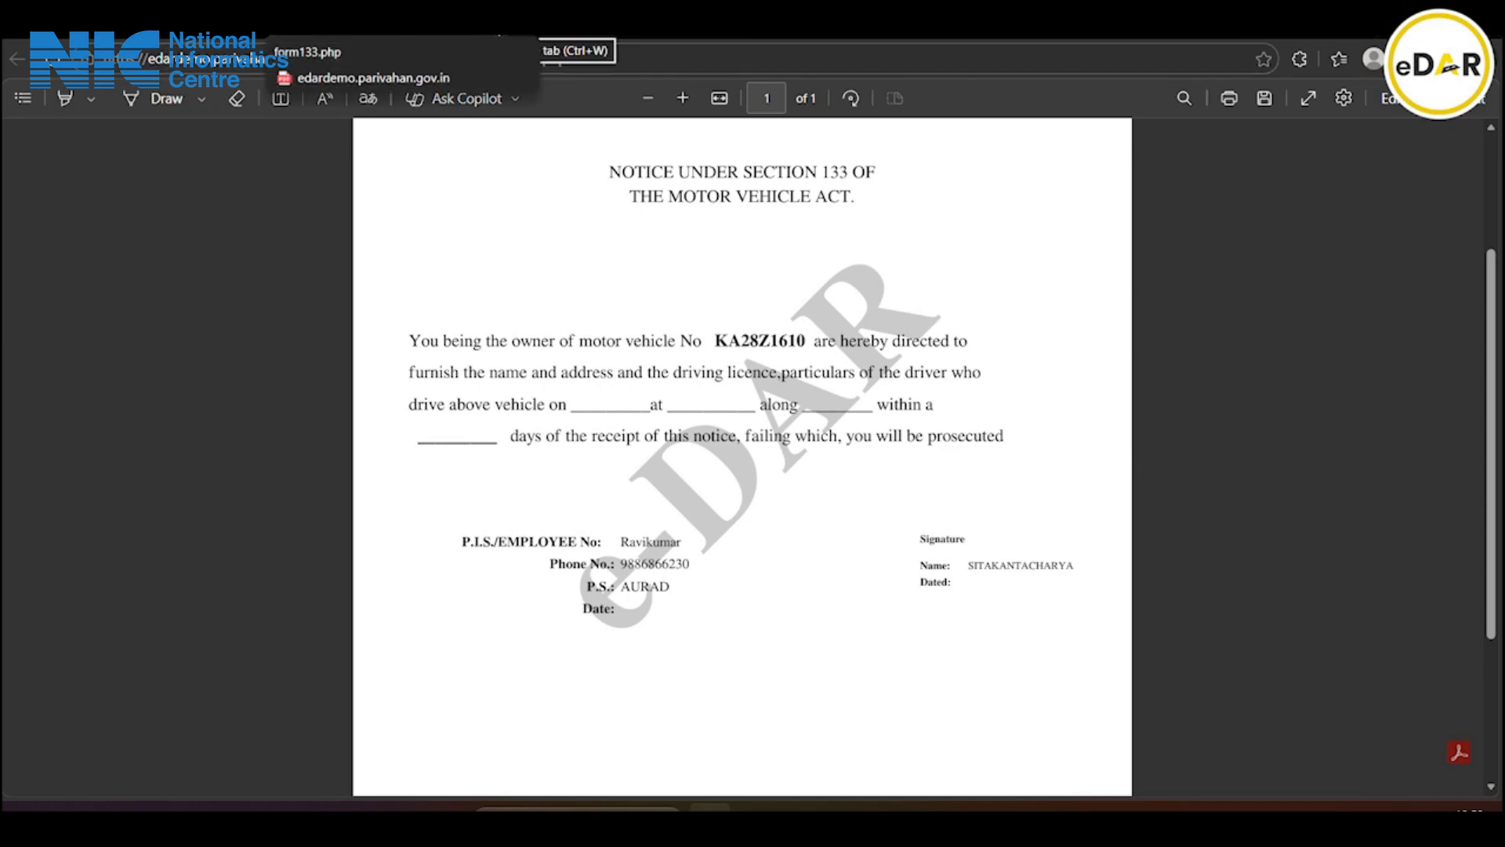
left_click(1264, 99)
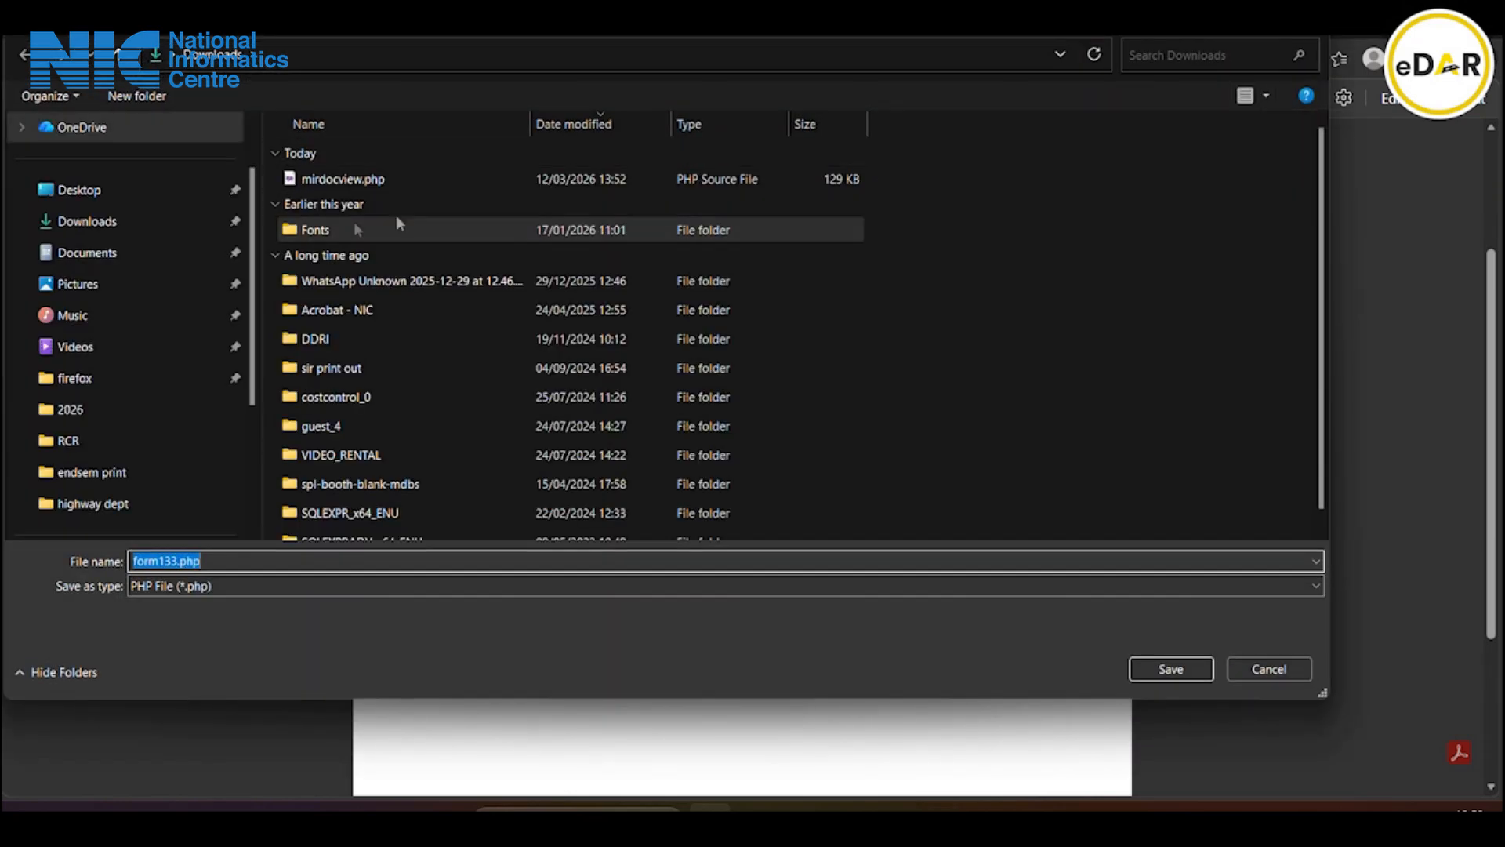
left_click(125, 224)
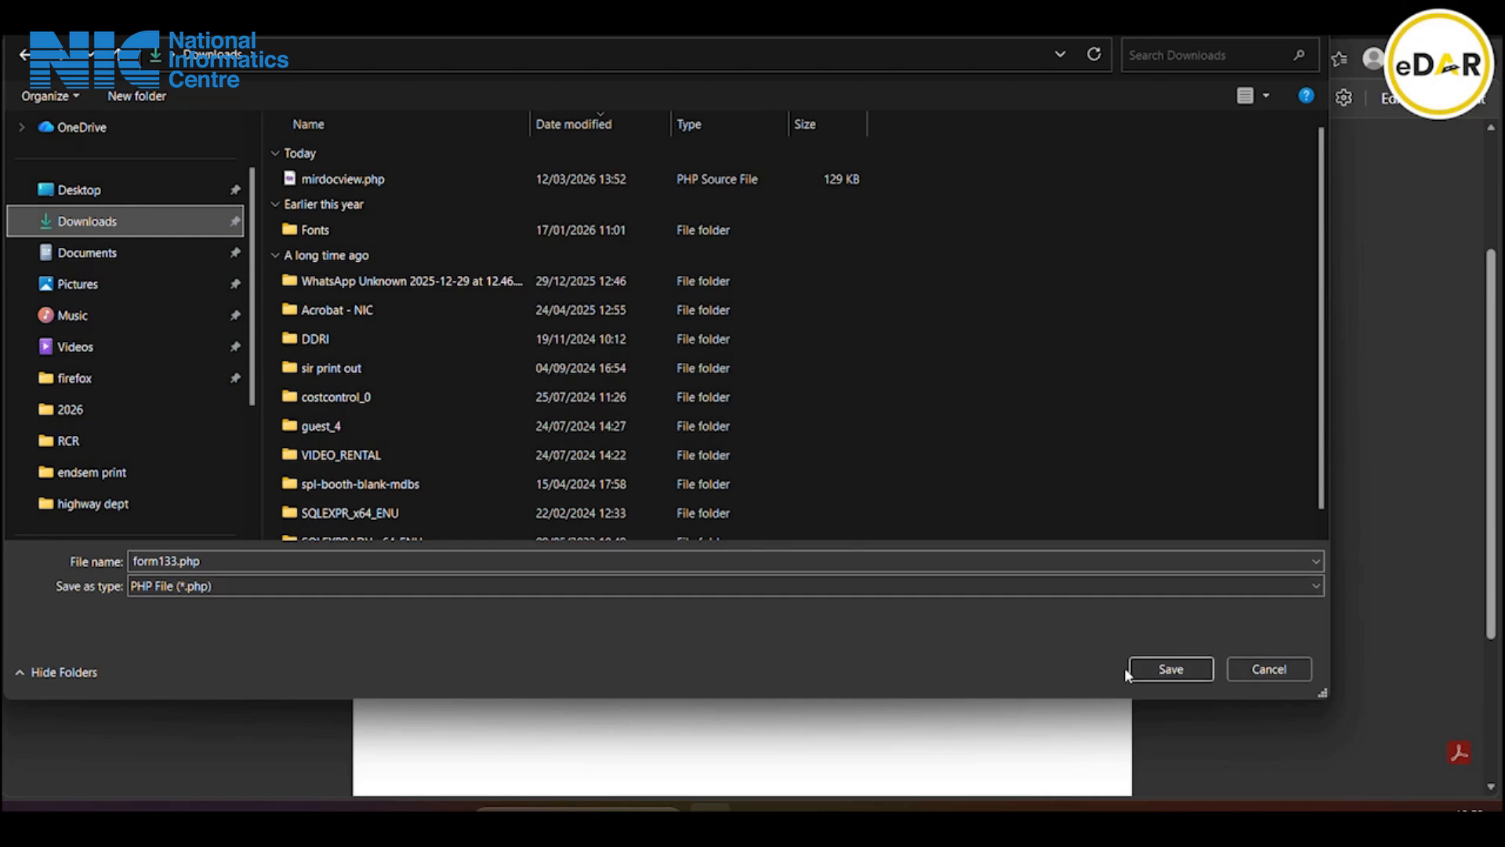
left_click(1152, 670)
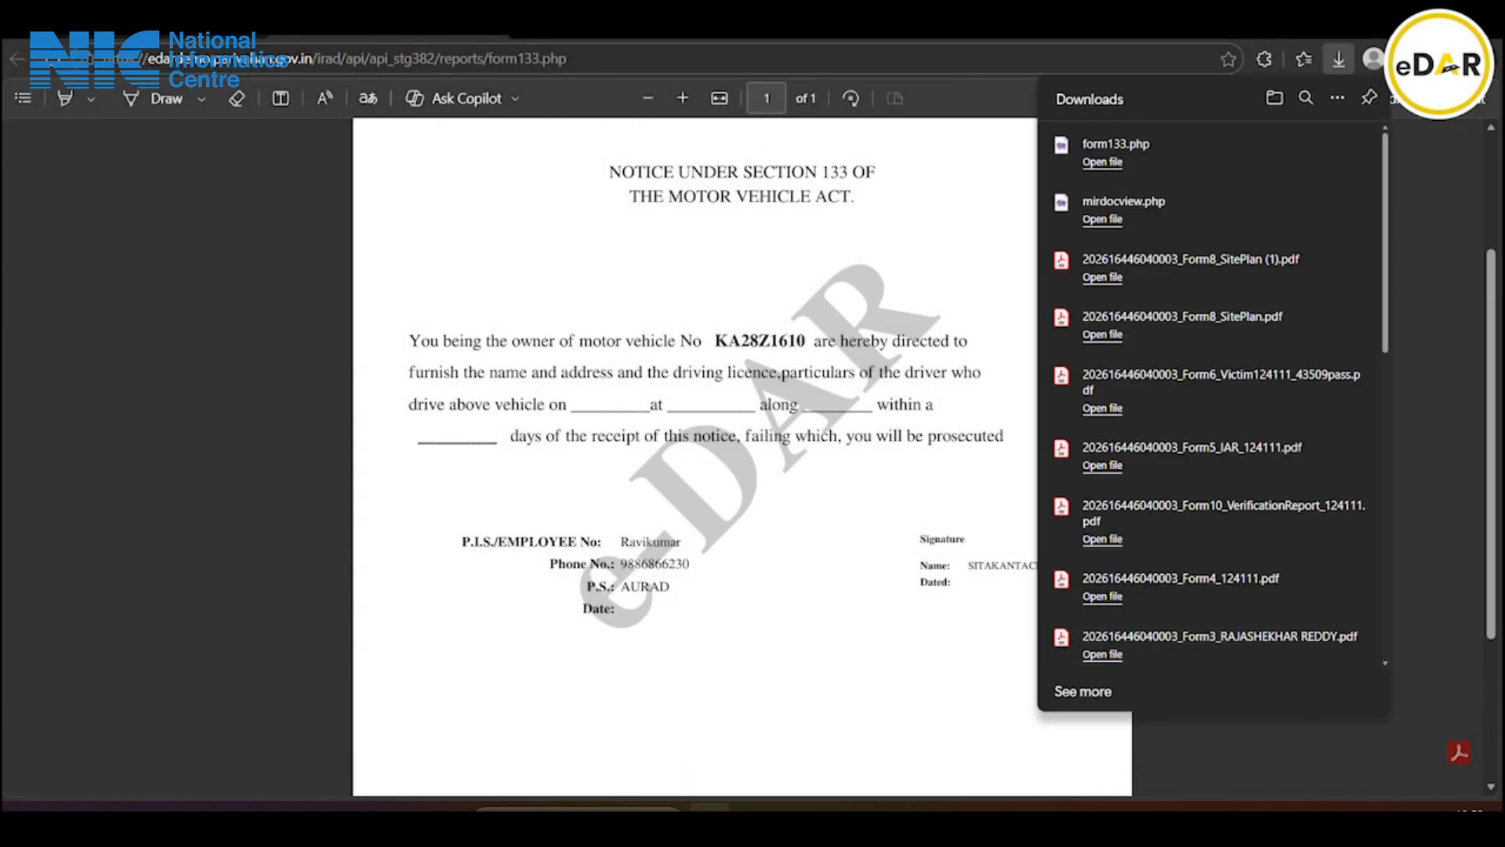
Back in Form VII, start the Form 133 upload and select the saved form133.php
left_click(490, 27)
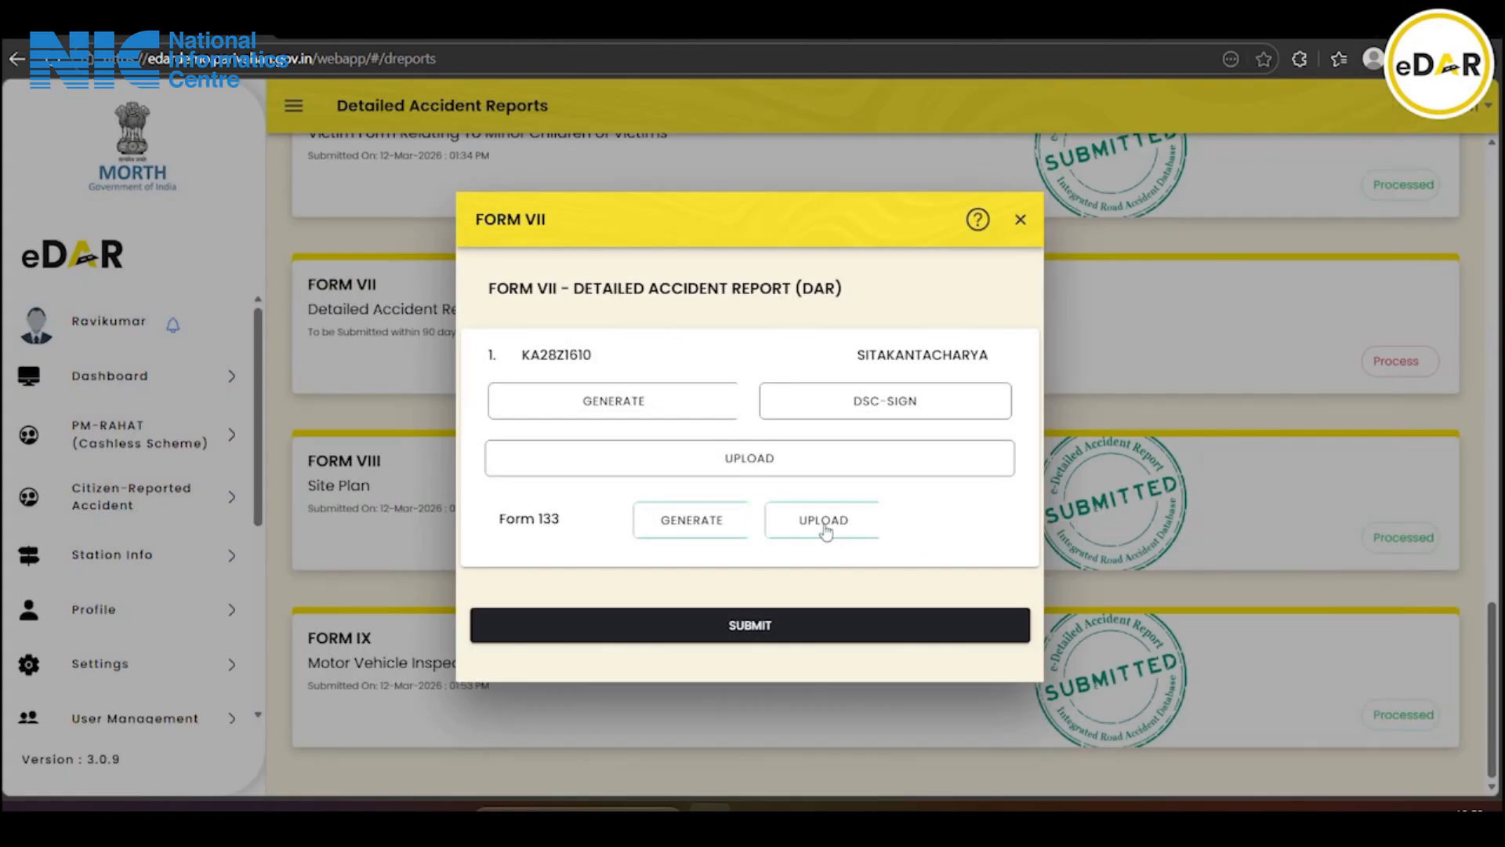
left_click(826, 531)
left_click(647, 404)
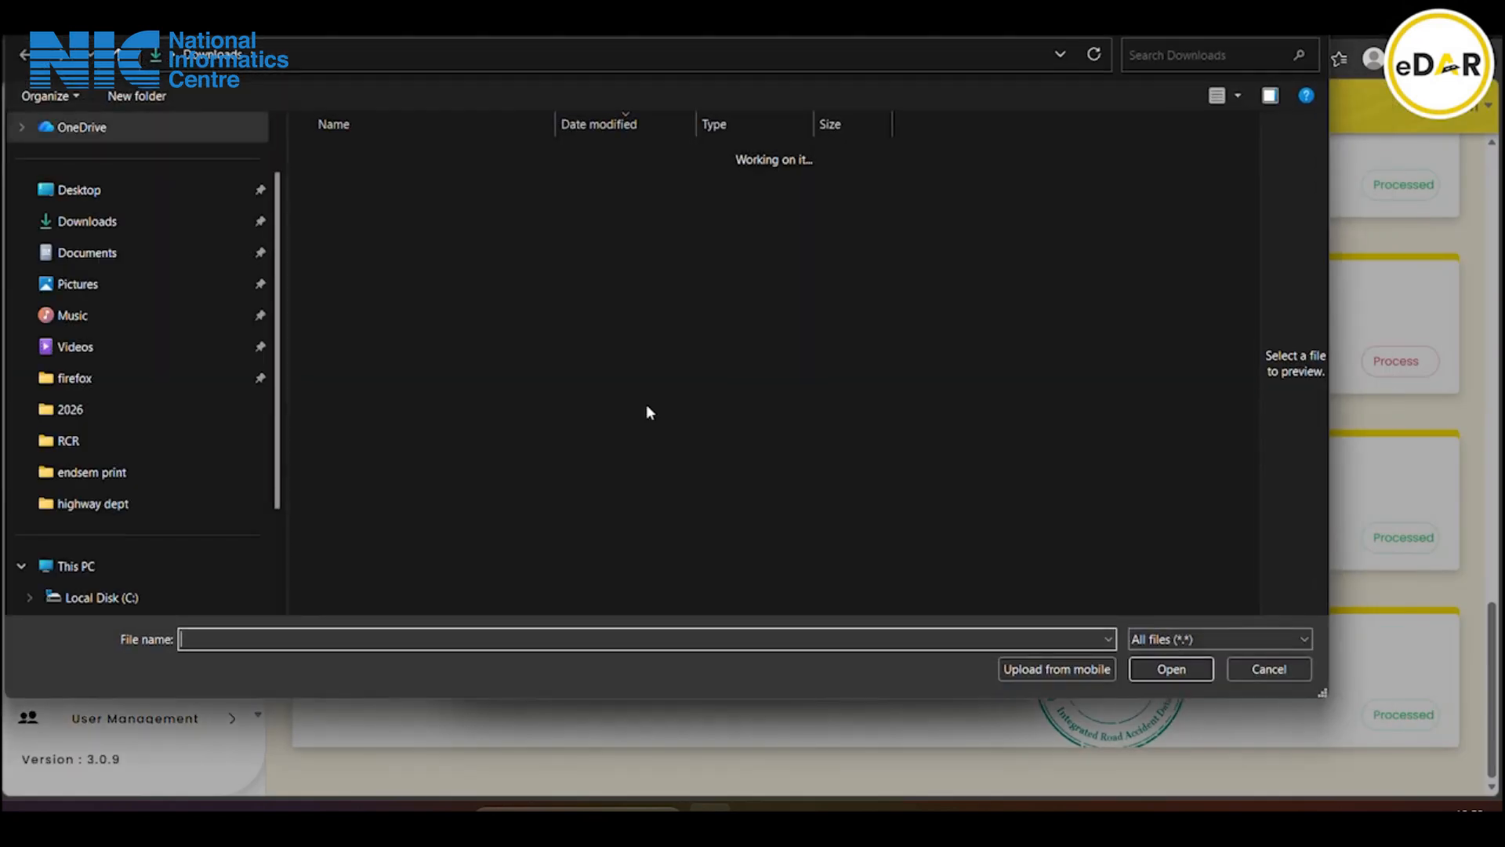
double_click(379, 178)
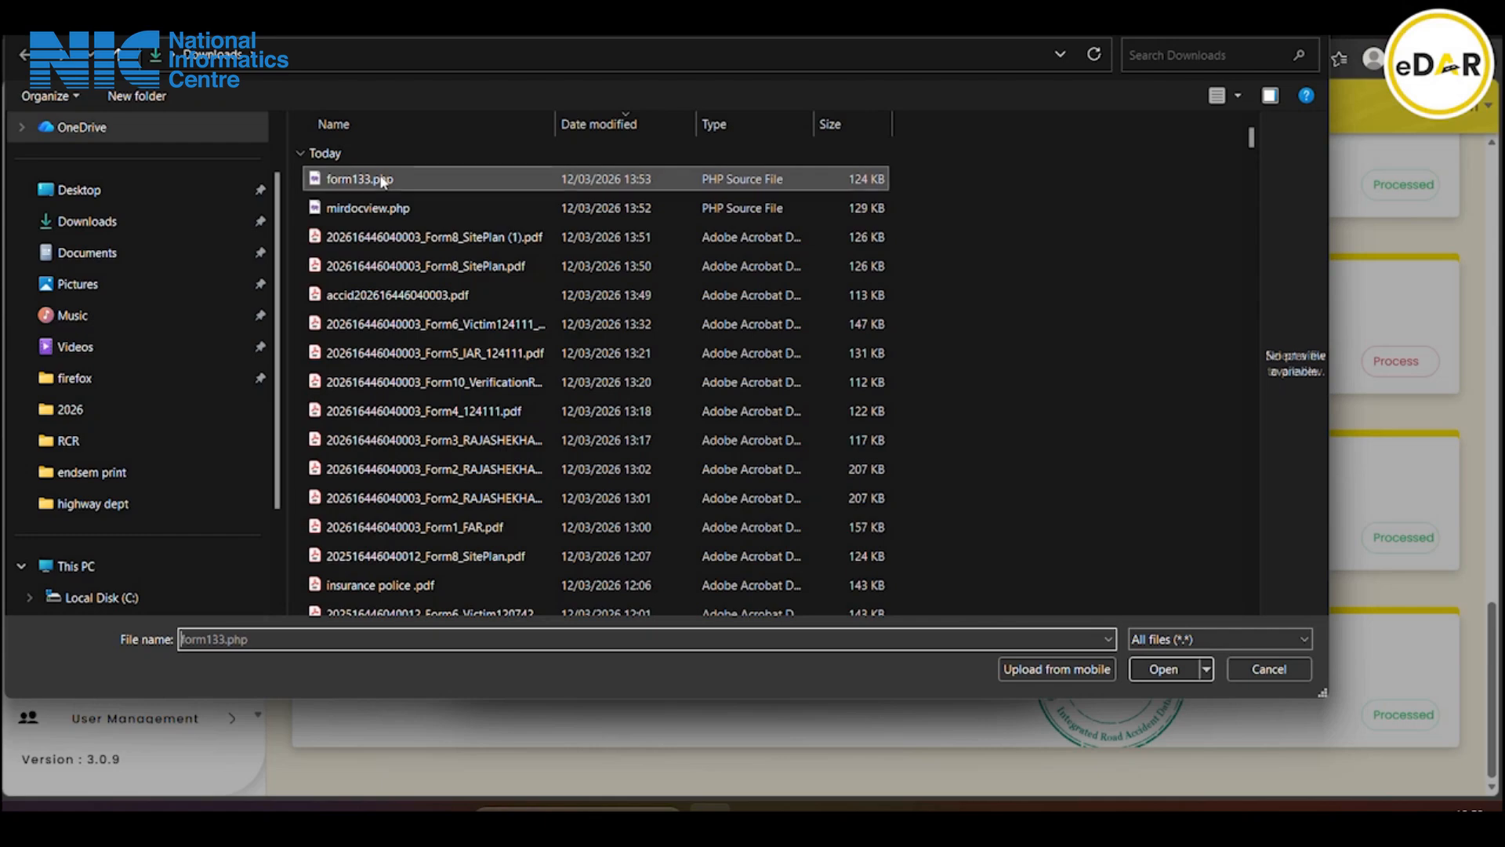
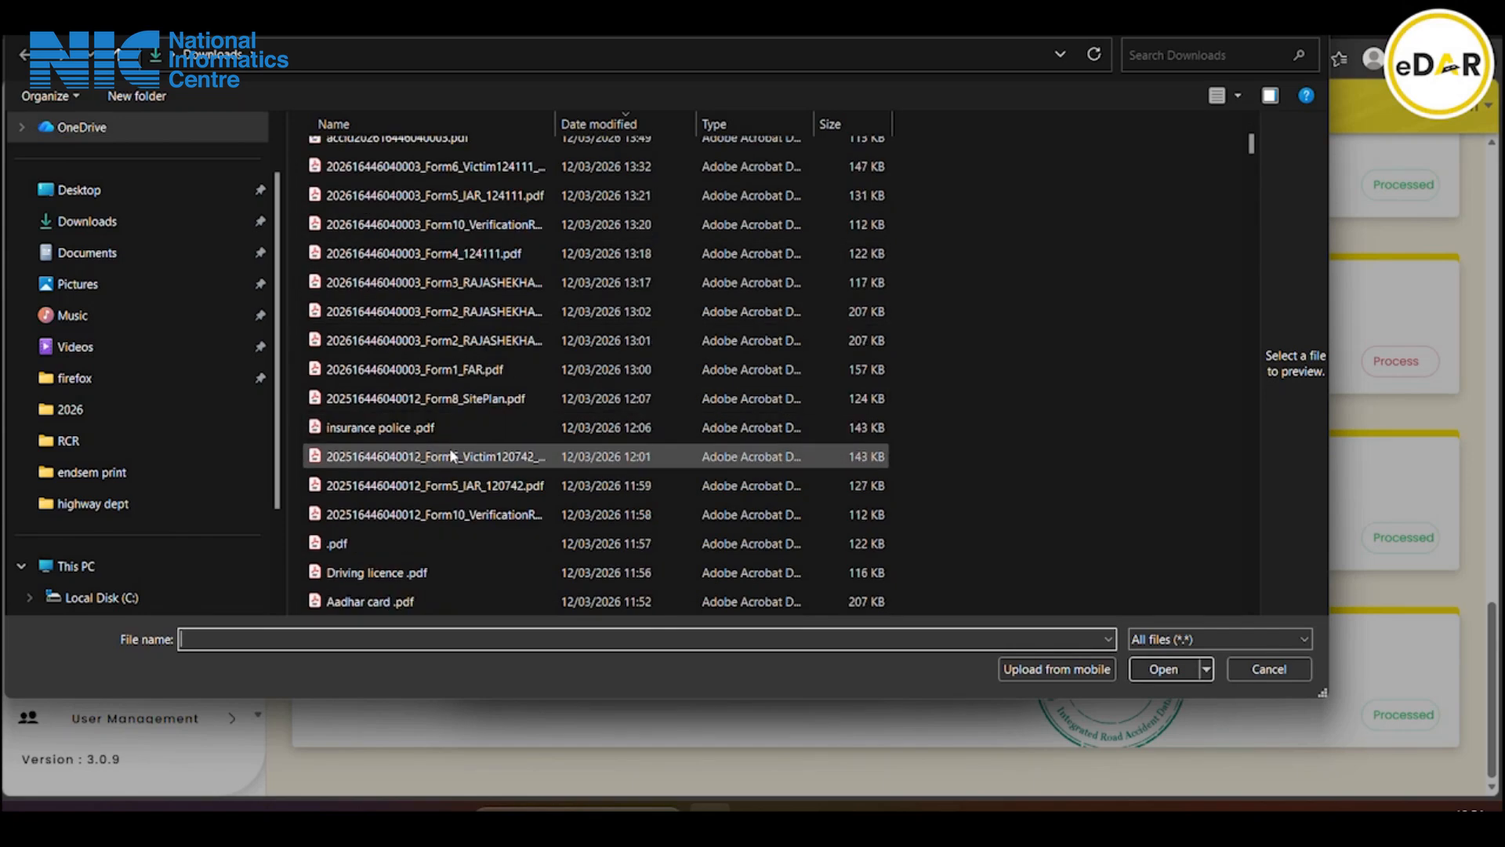
Pick the .pdf file in Downloads for the Form 133 upload, since form133.php was rejected
left_click(405, 539)
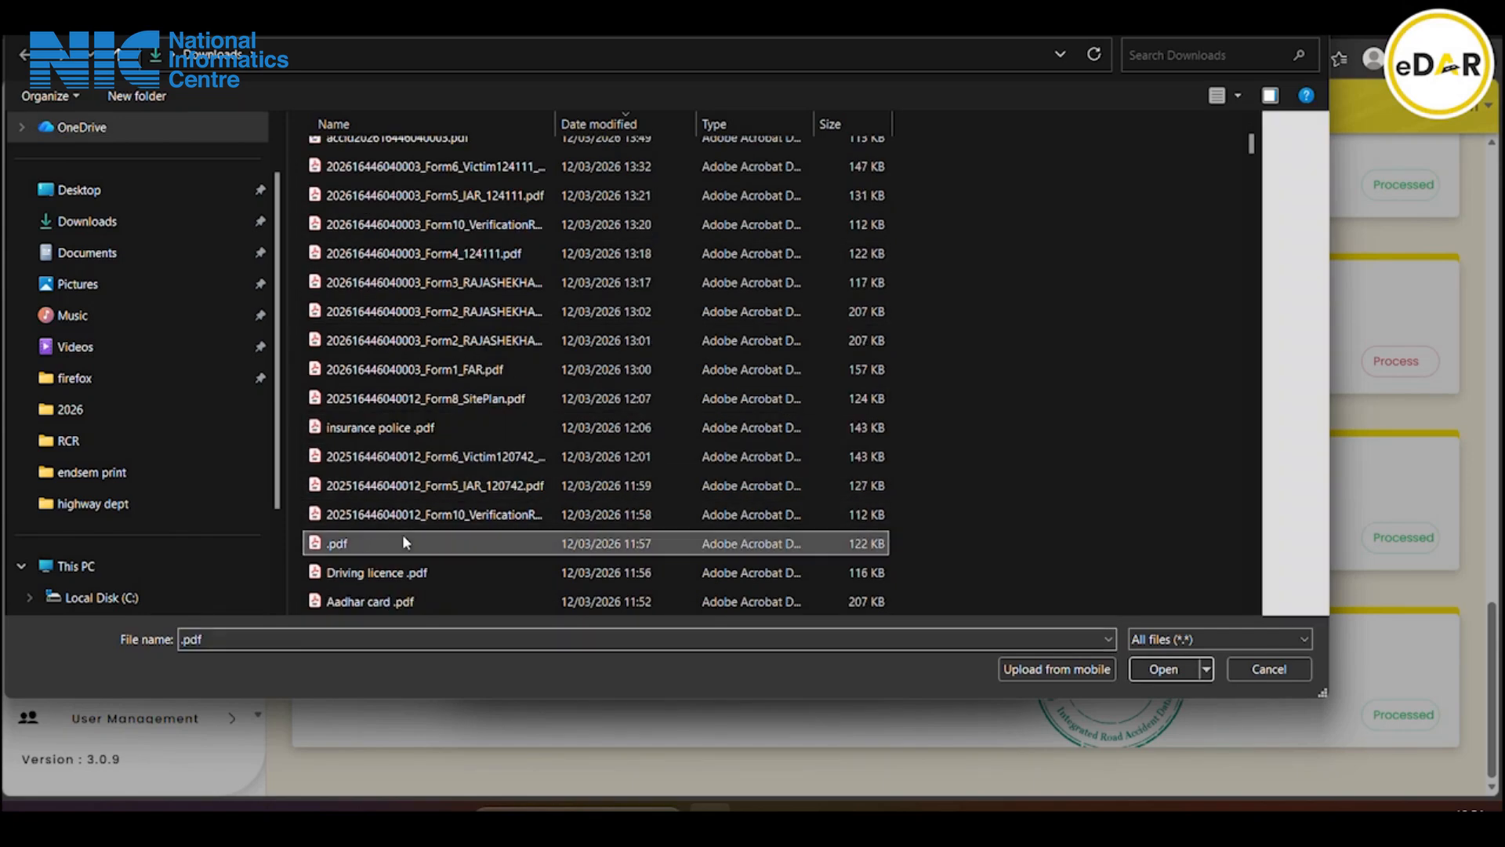
left_click(1160, 671)
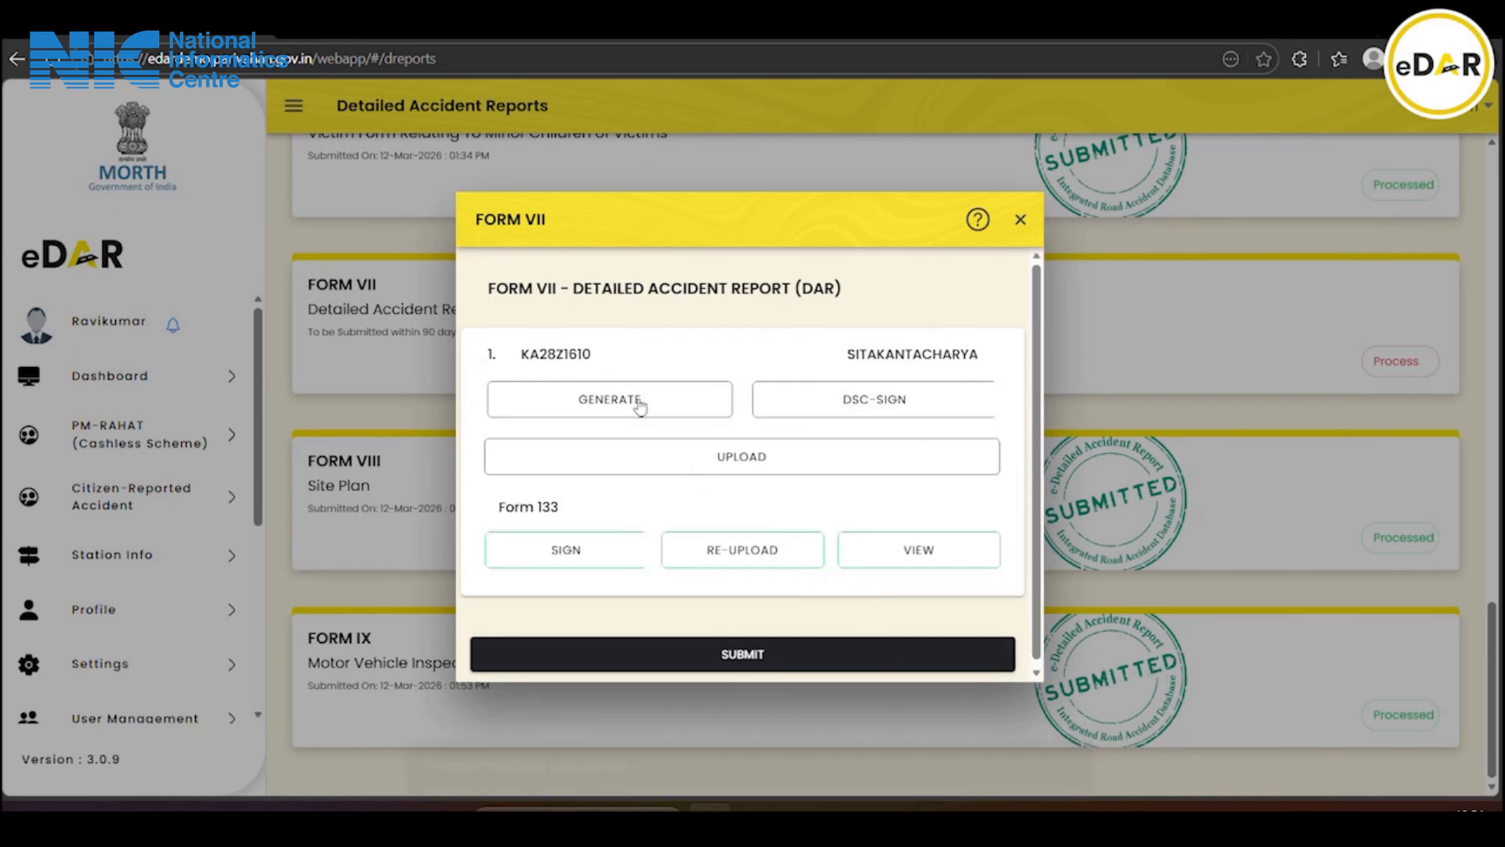
left_click(675, 404)
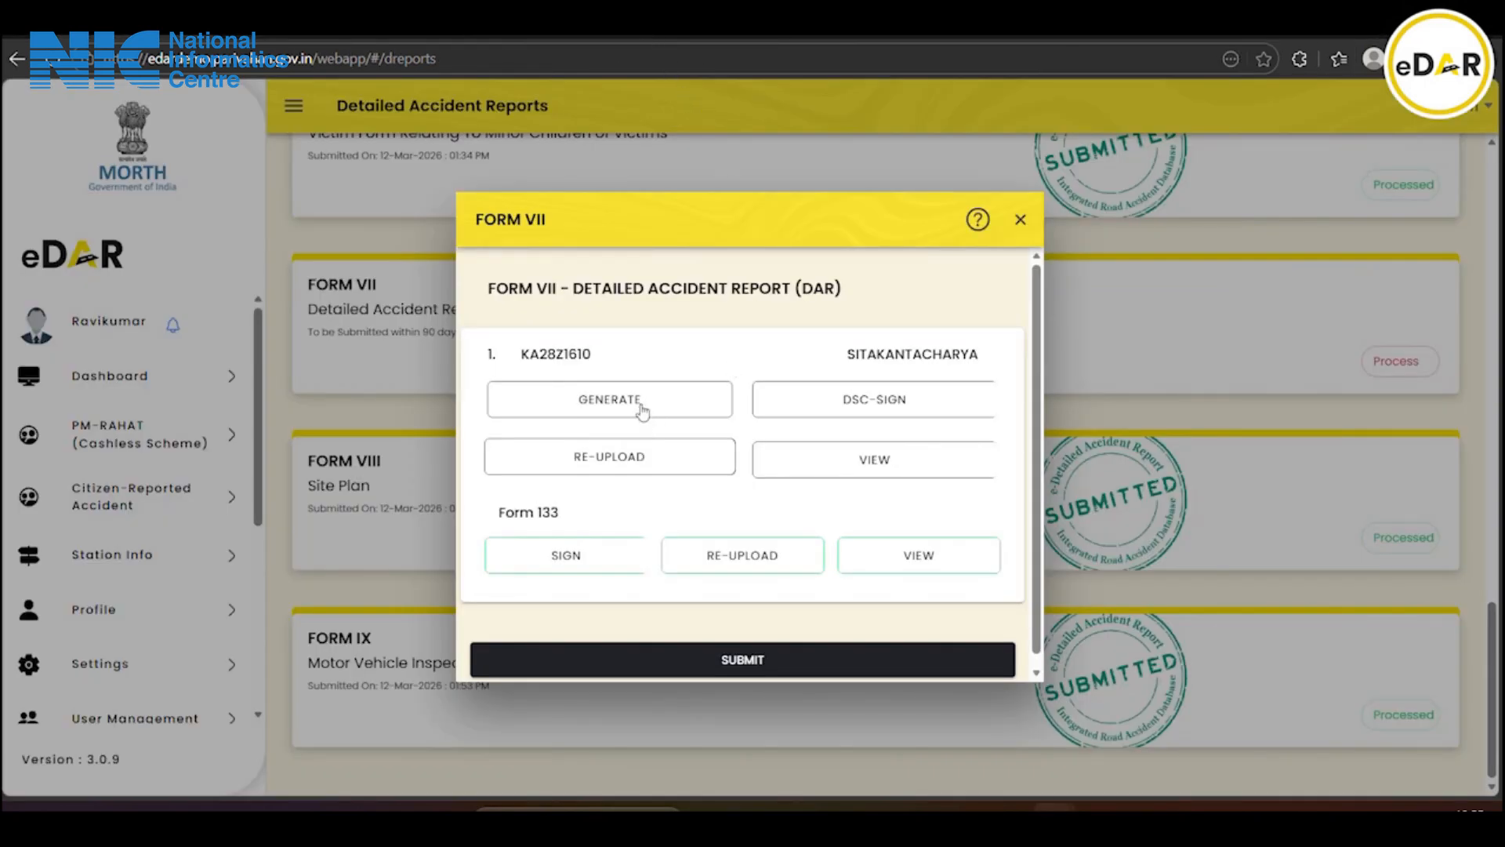
left_click(642, 408)
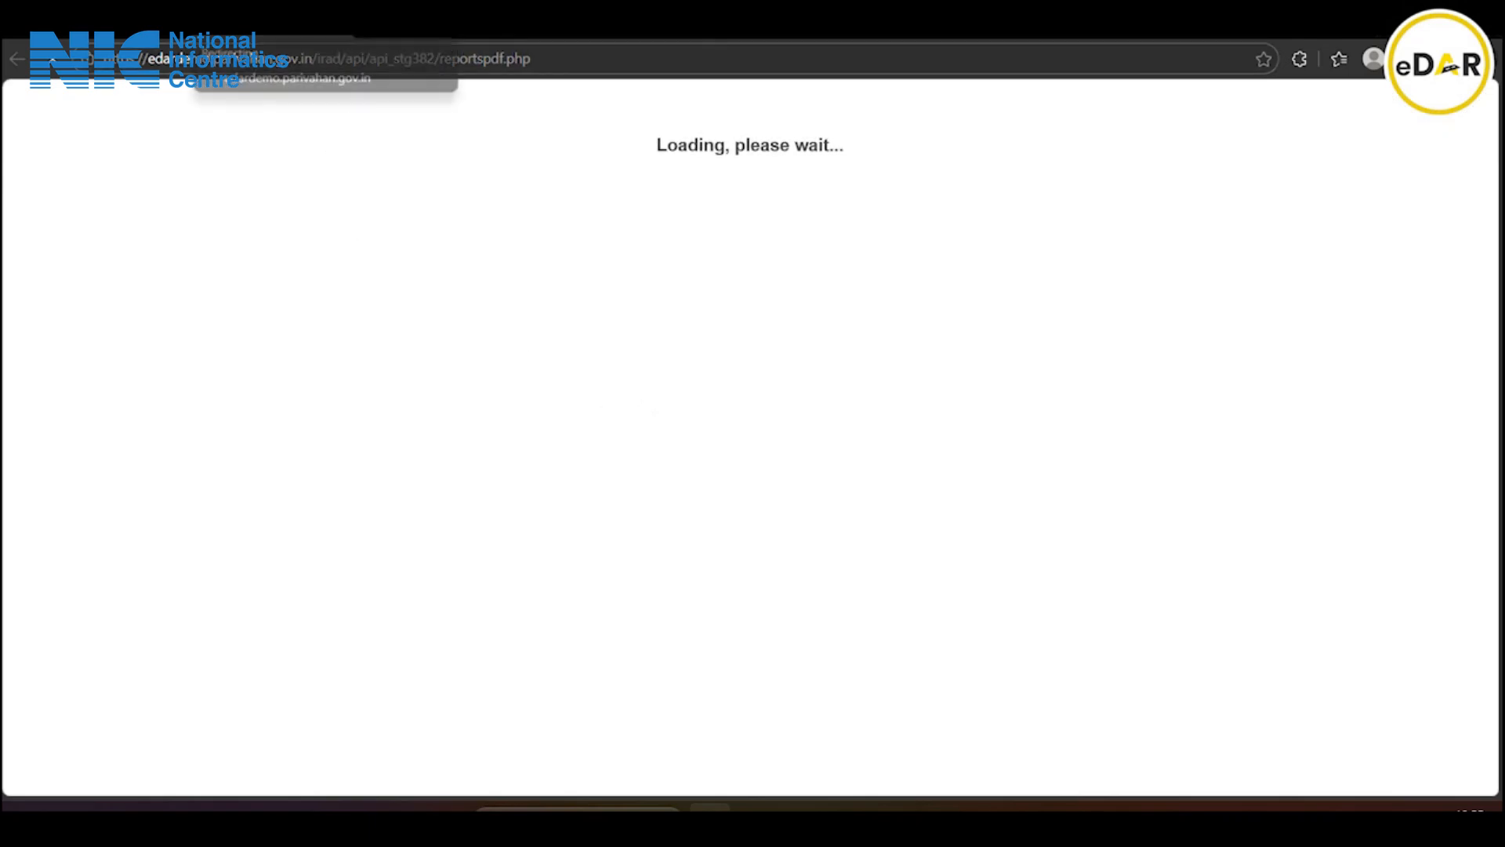
Open Form7_KA28Z1610.pdf in Edge, scroll through its 78 pages, then return to eDAR
left_click(275, 25)
left_click(486, 27)
scroll(836, 376, "up", 18)
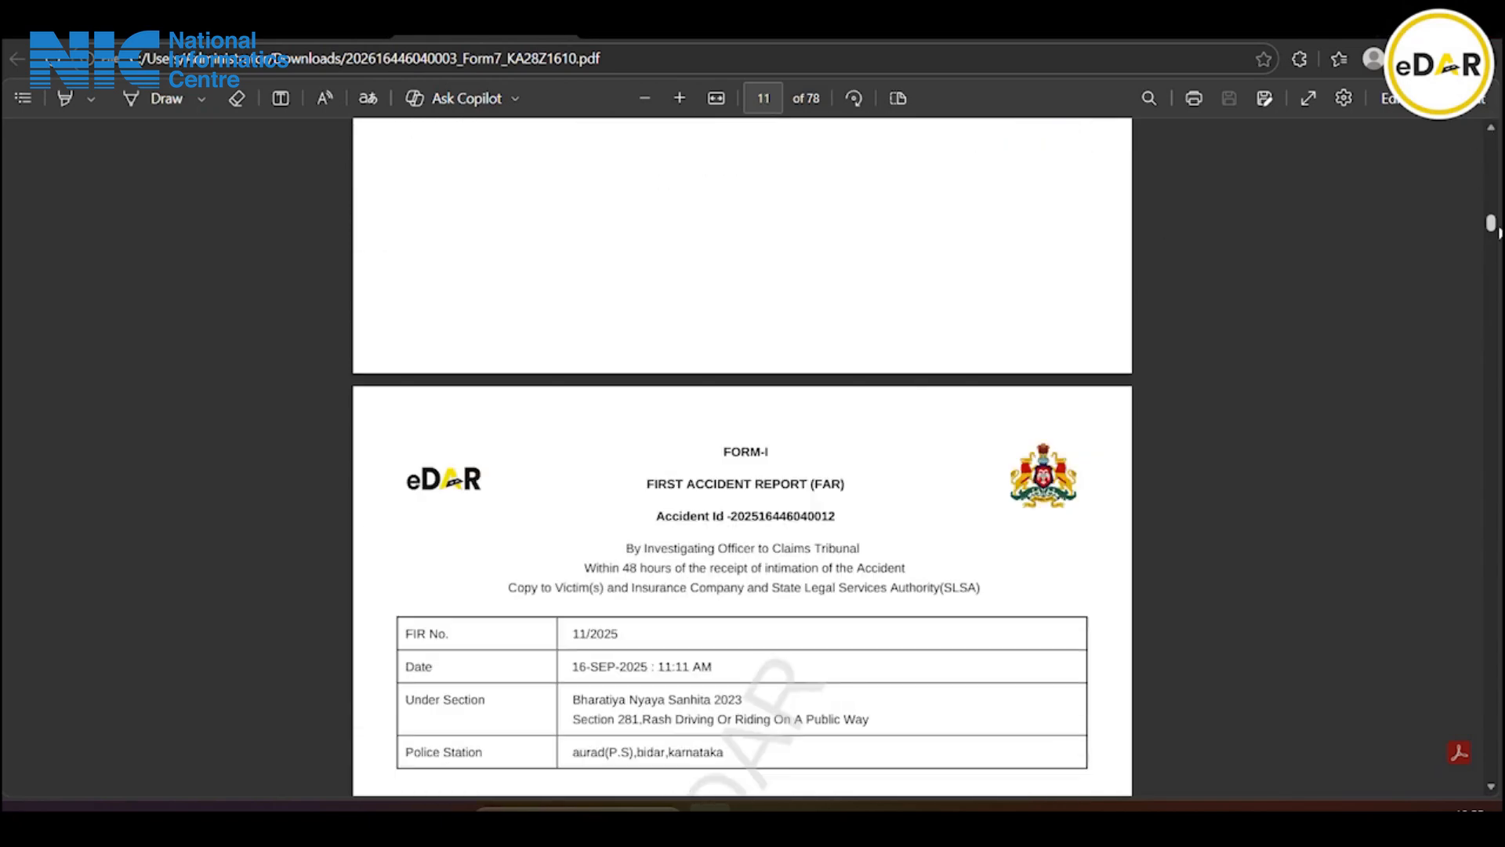
left_click_drag(1492, 225, 1490, 86)
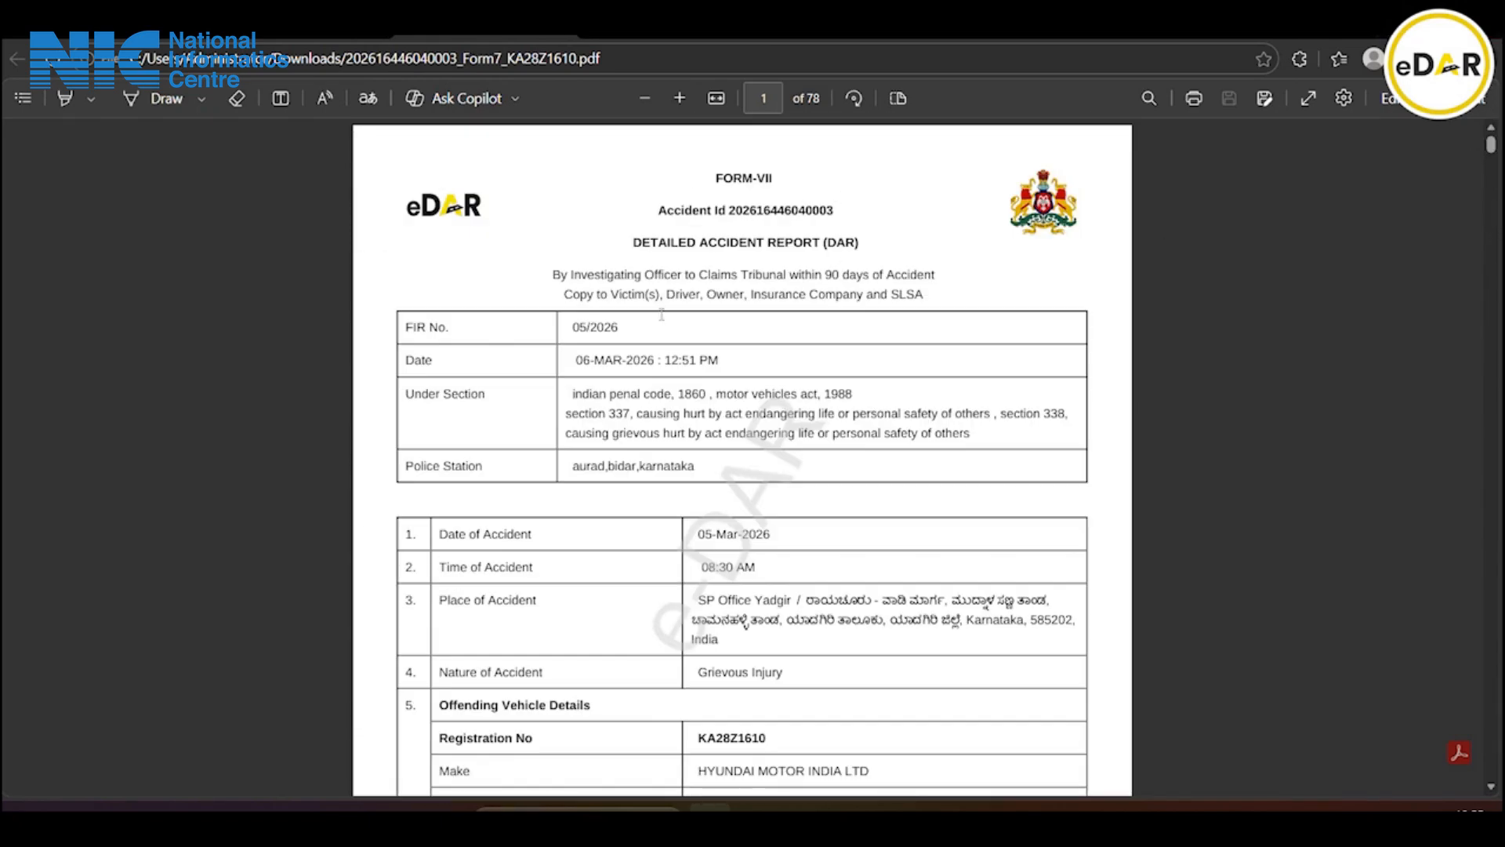
scroll(662, 312, "down", 20)
scroll(692, 355, "down", 20)
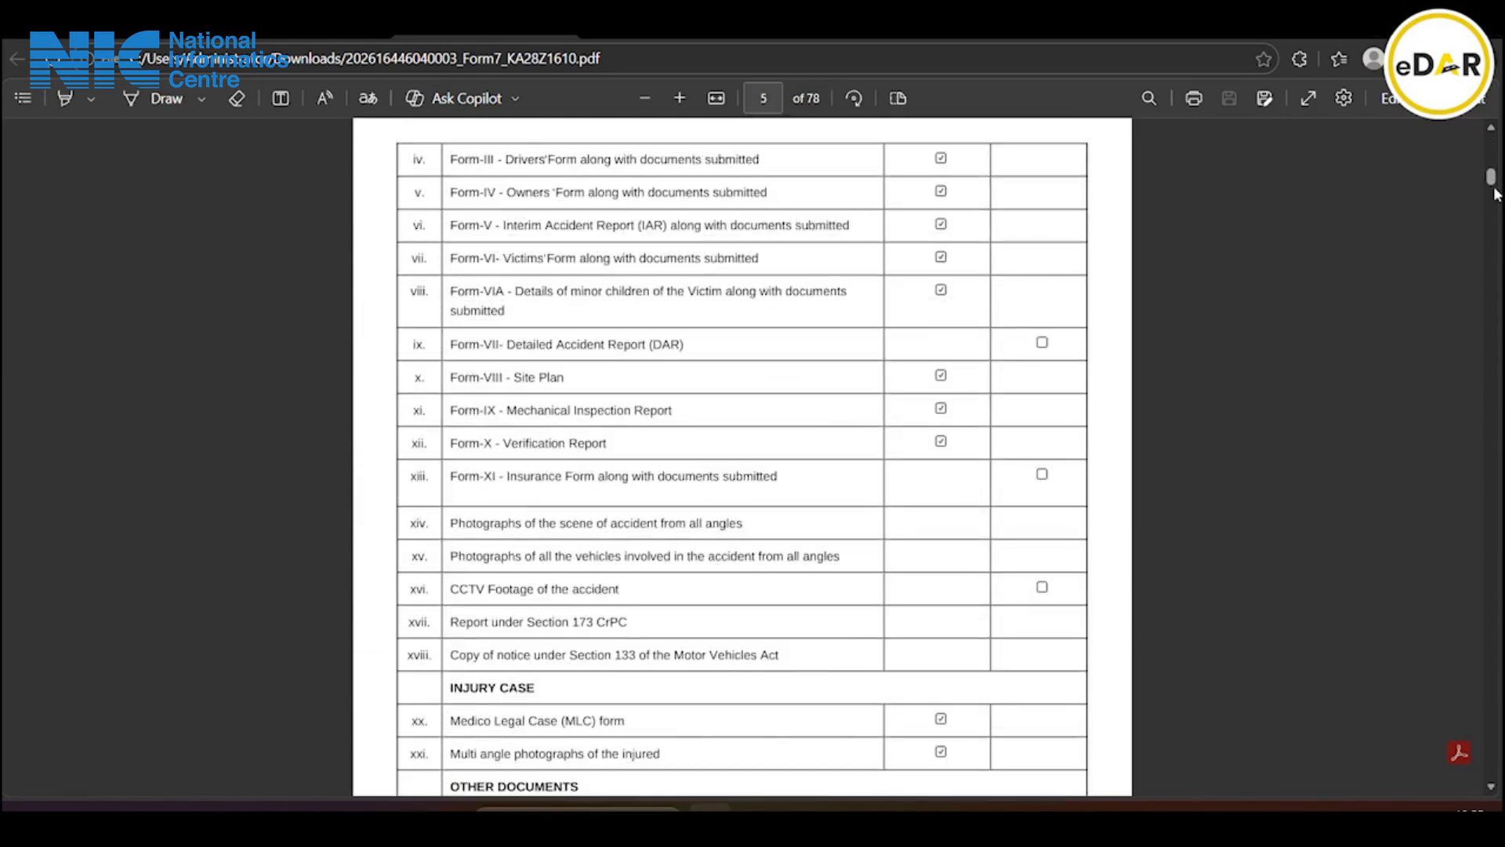
mouse_move(1491, 180)
left_mouse_down()
mouse_move(1491, 757)
mouse_move(1478, 492)
mouse_move(1495, 696)
mouse_move(1482, 747)
left_mouse_up()
scroll(1482, 747, "up", 3)
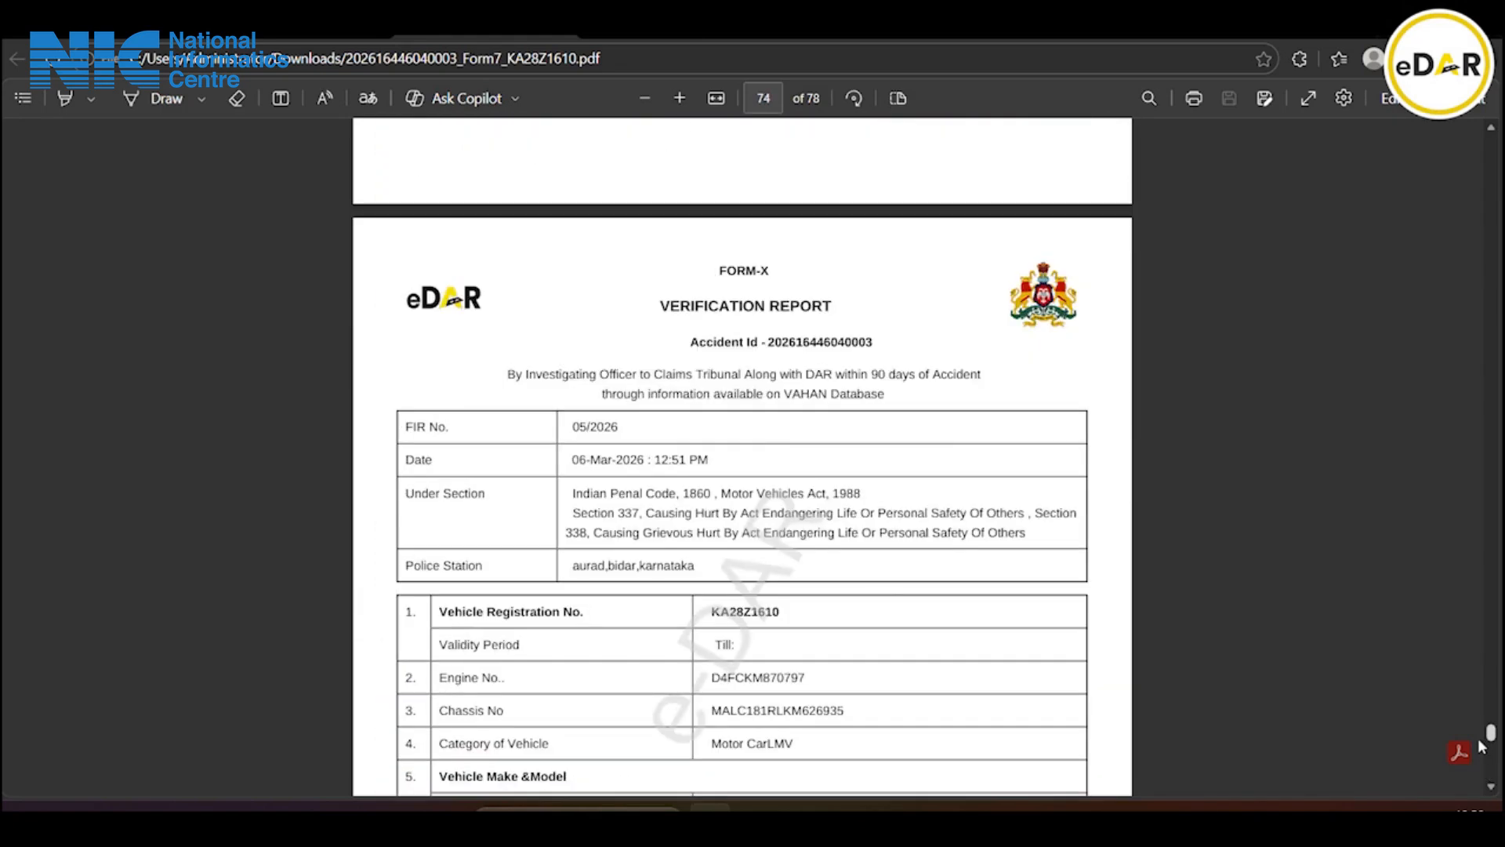
scroll(1482, 749, "up", 20)
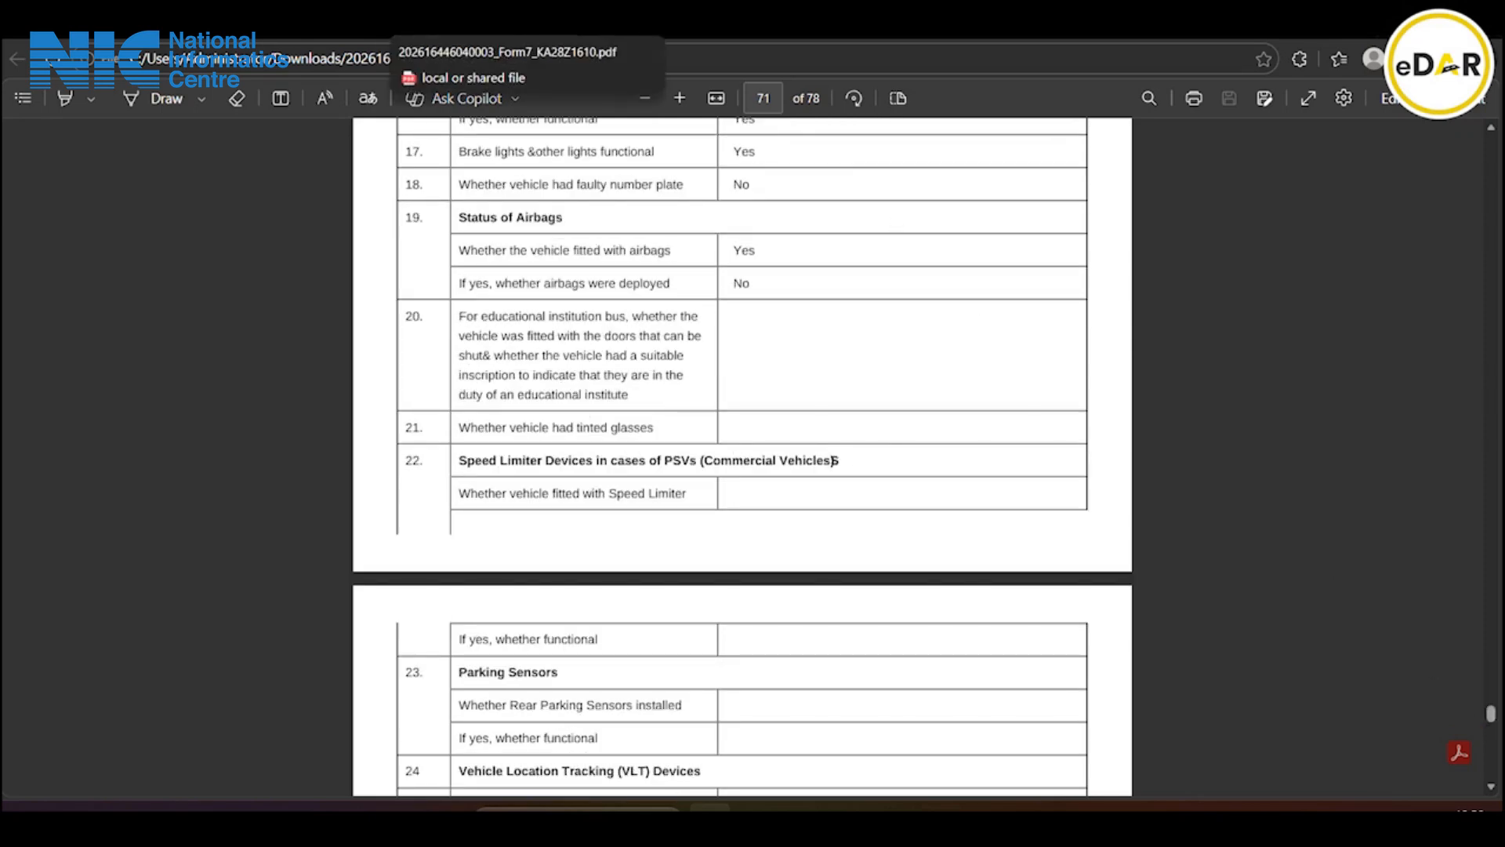
left_click(117, 24)
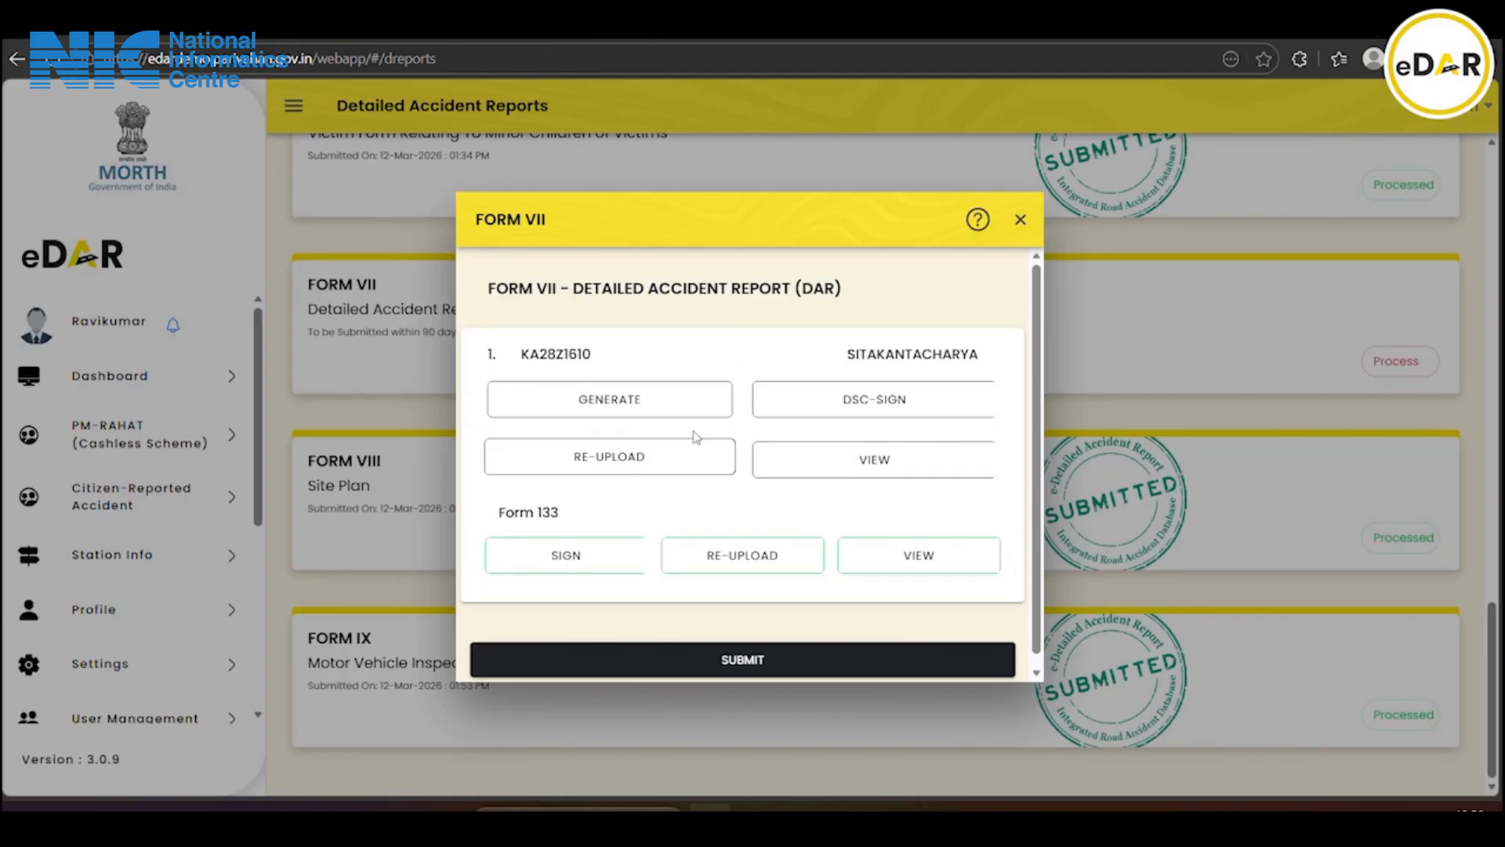
left_click(672, 456)
left_click(662, 405)
left_click(422, 183)
left_click(1165, 670)
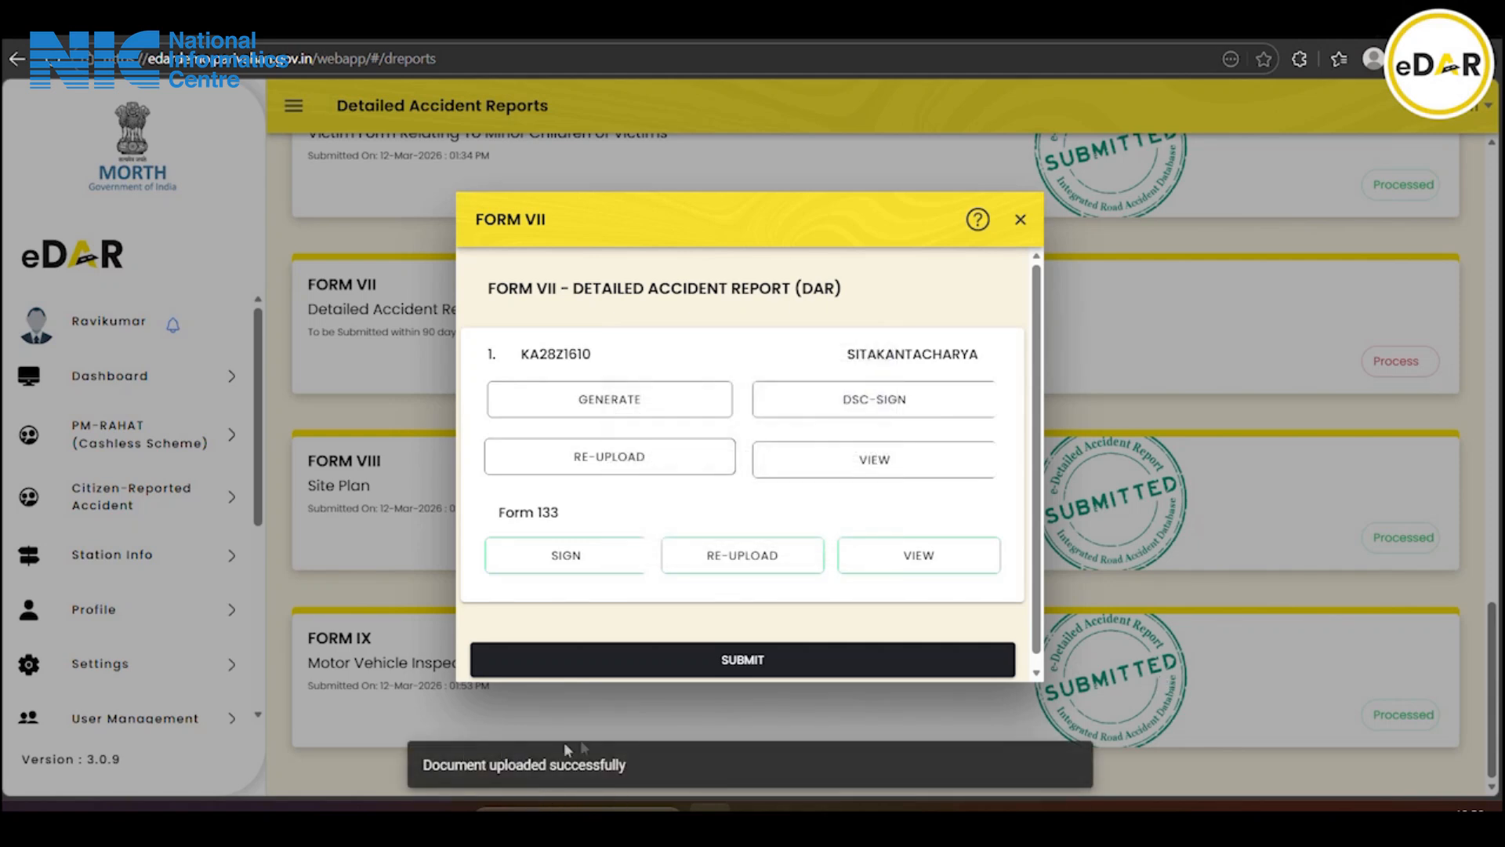
Submit Form VII, dismiss the success alert, and check every listed form shows Processed
left_click(706, 665)
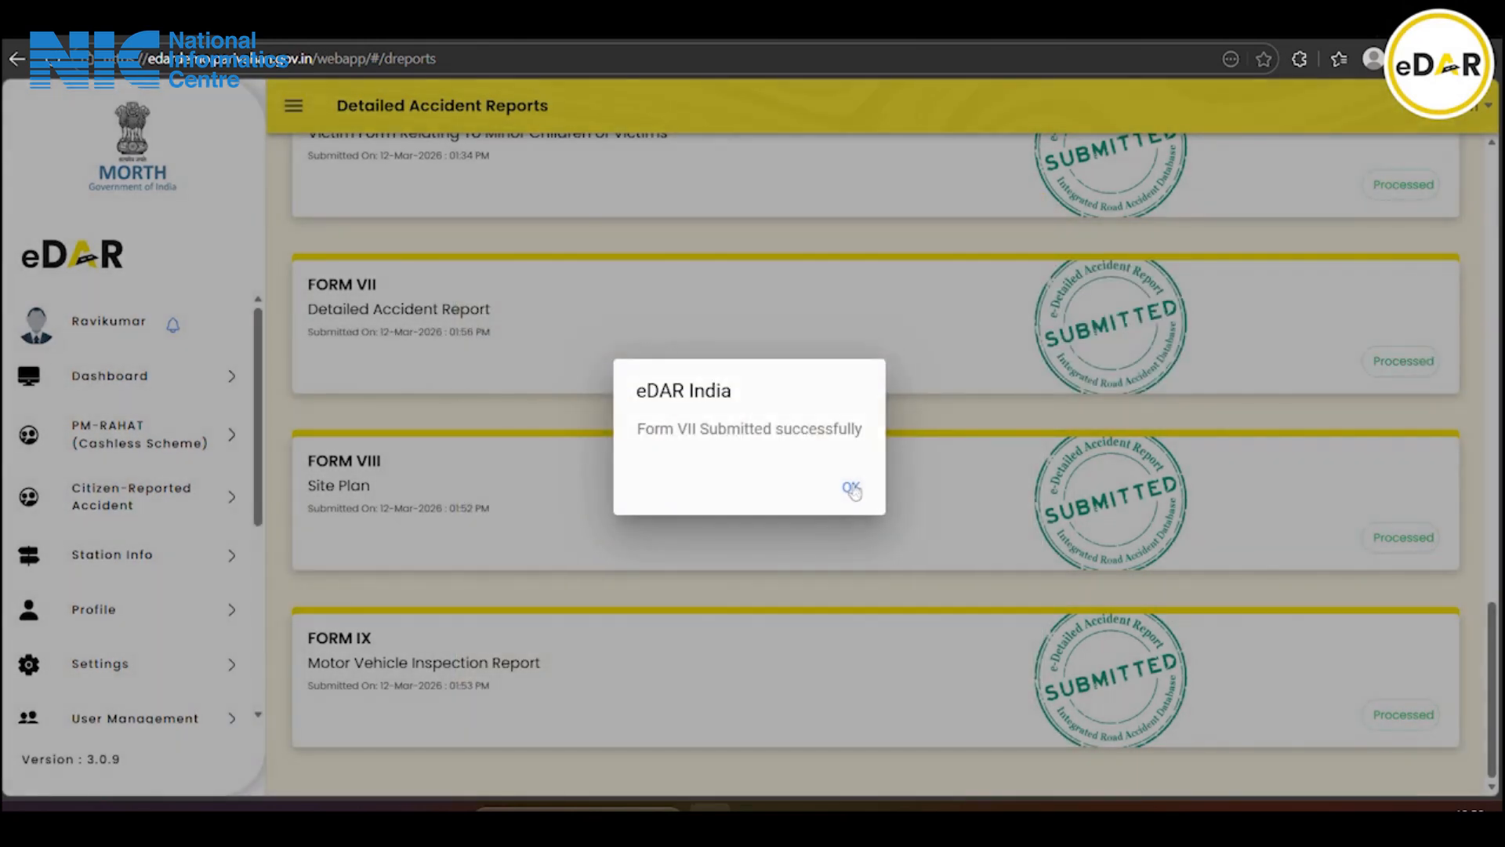
left_click(850, 488)
scroll(950, 543, "up", 15)
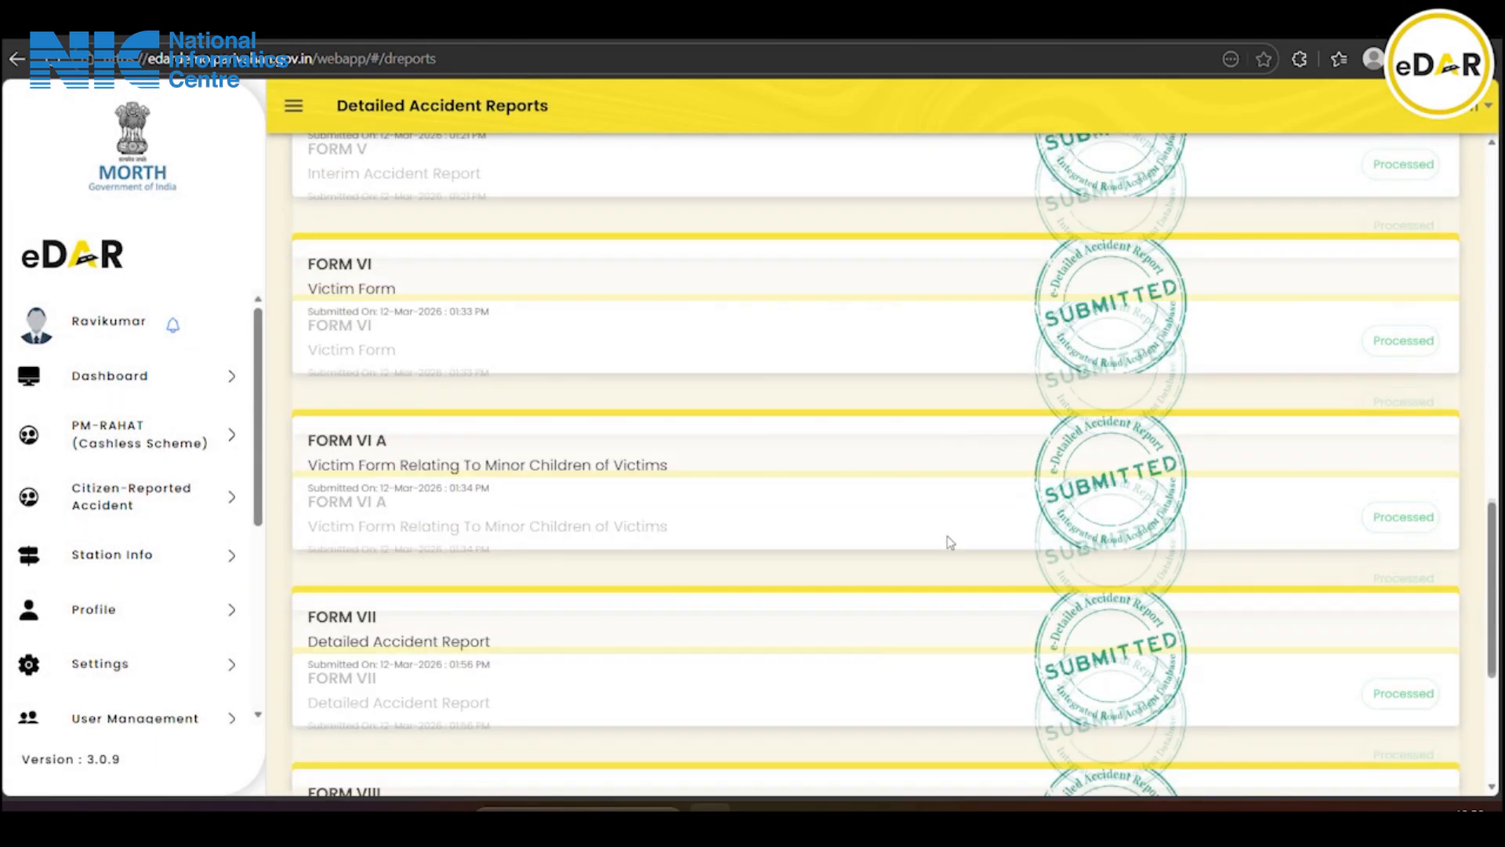
scroll(950, 542, "up", 3)
scroll(951, 543, "down", 5)
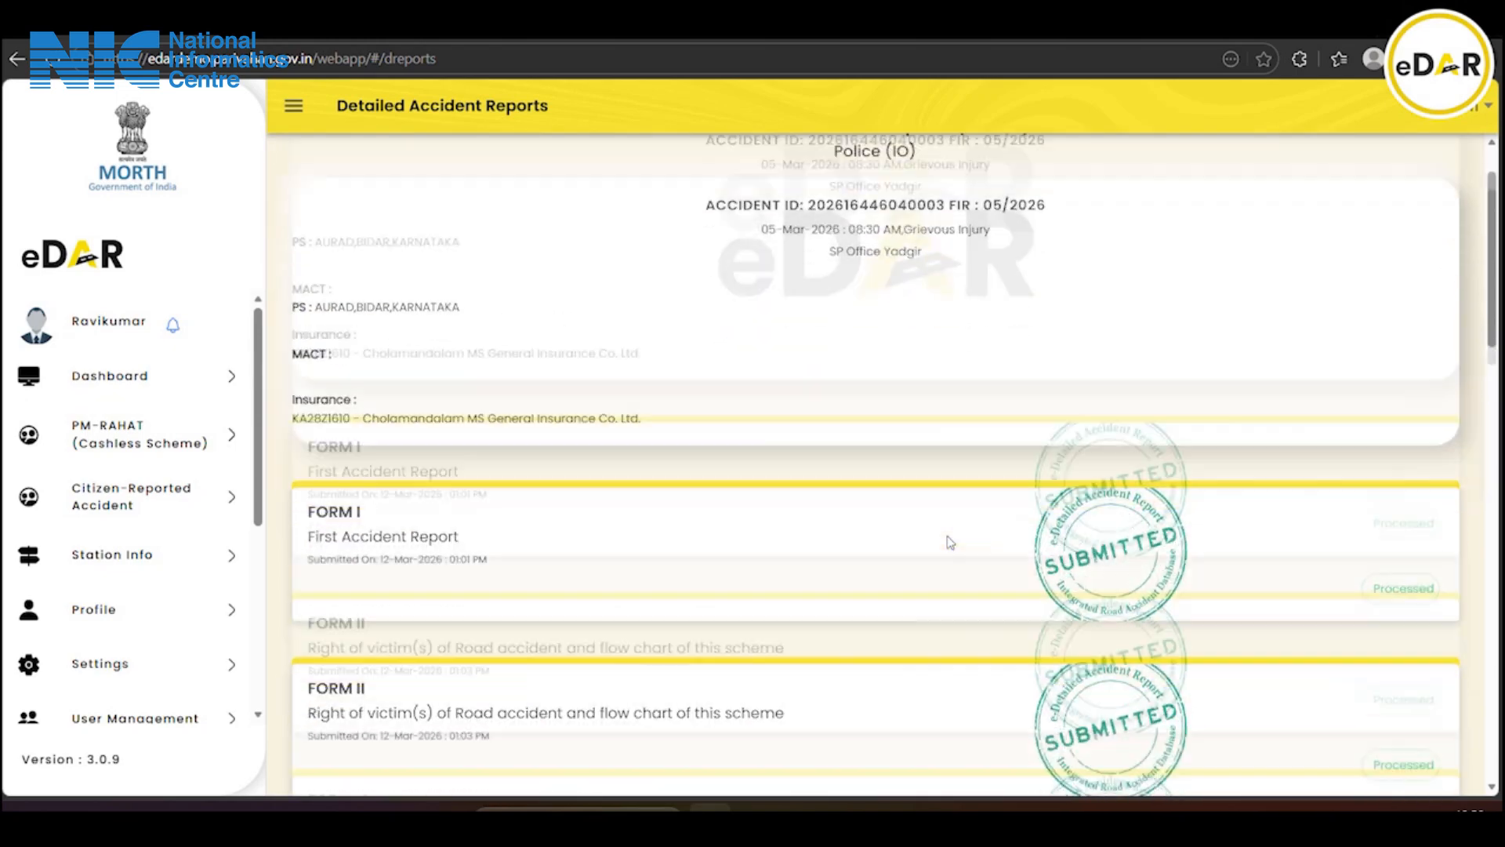
scroll(950, 543, "down", 10)
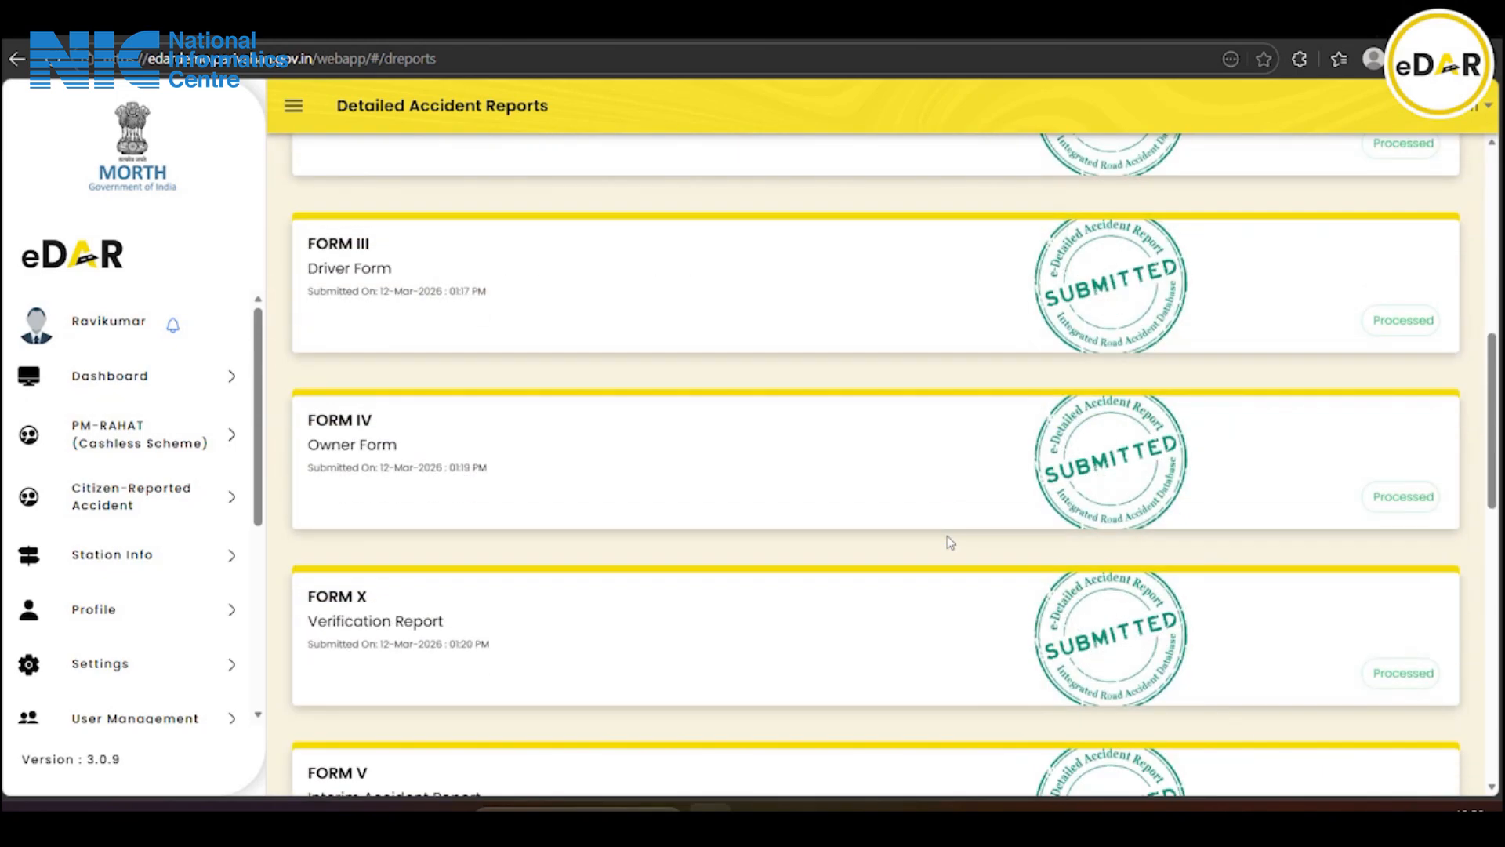
scroll(950, 543, "down", 6)
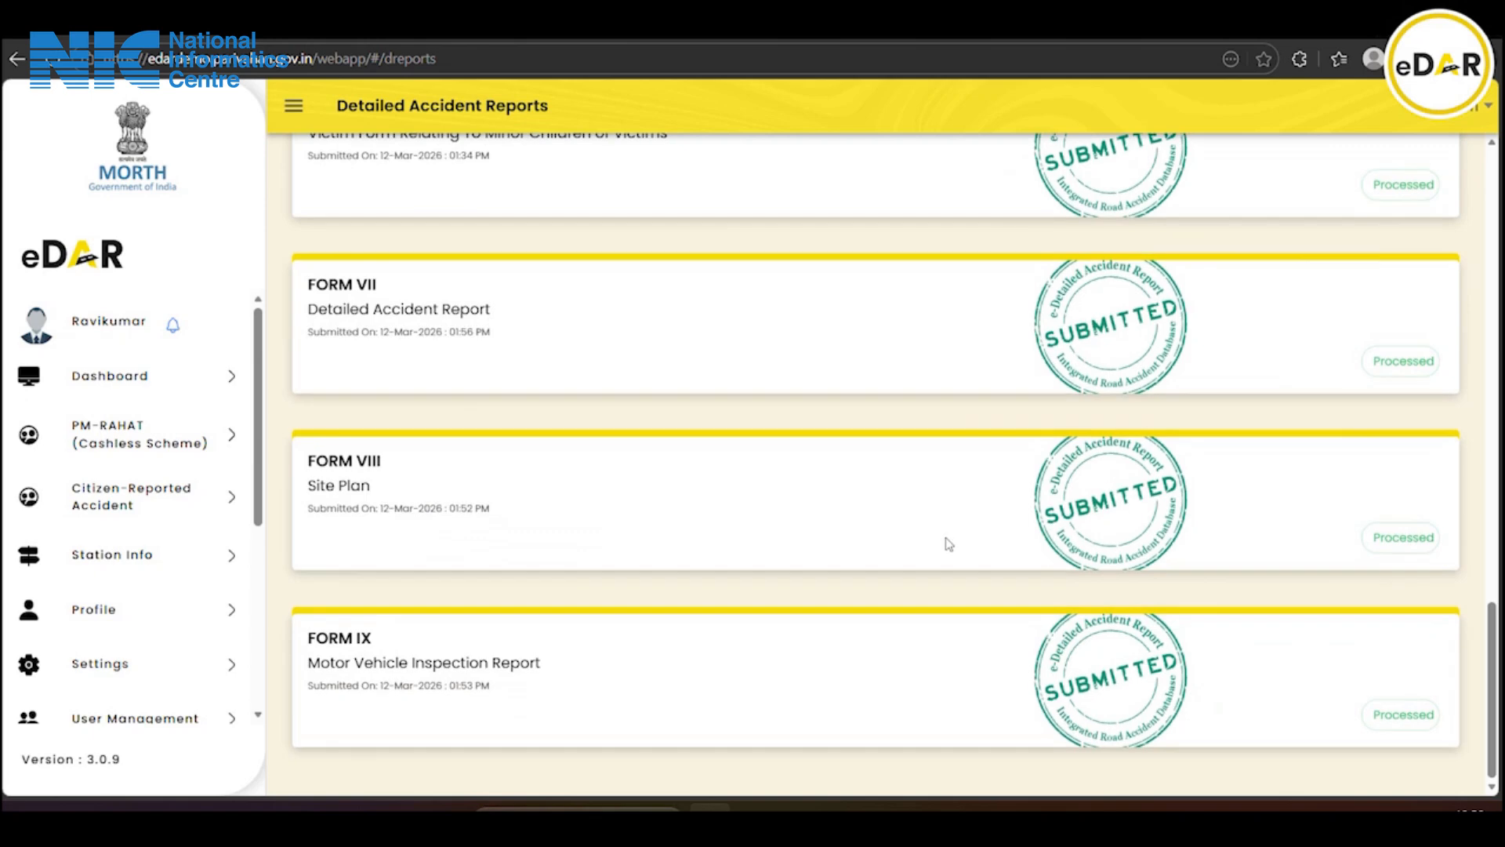